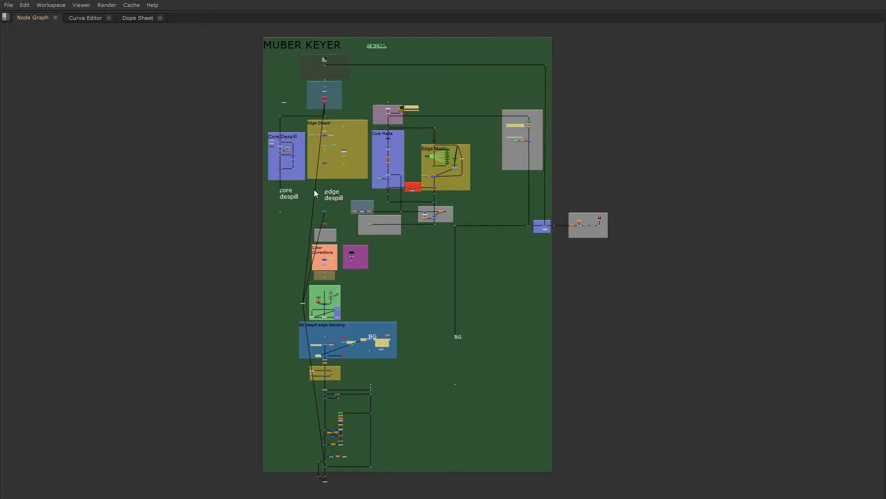
- Examine the despill, matte, FOOT_SHADOWS, ReGrain and BACKDROP sections of the MUBER KEYER node graph
{"action": "scroll", "coordinate": [359, 116], "scroll_direction": "up", "scroll_amount": 6}
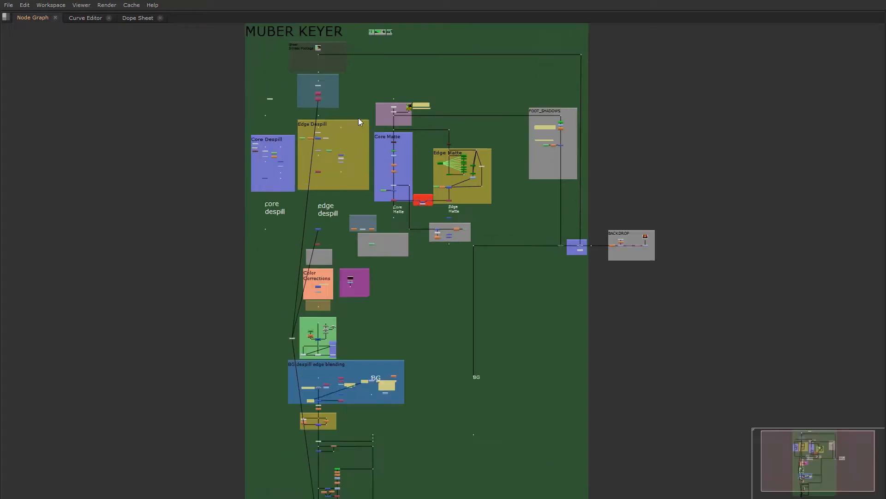
{"action": "scroll", "coordinate": [183, 191], "scroll_direction": "down", "scroll_amount": 2}
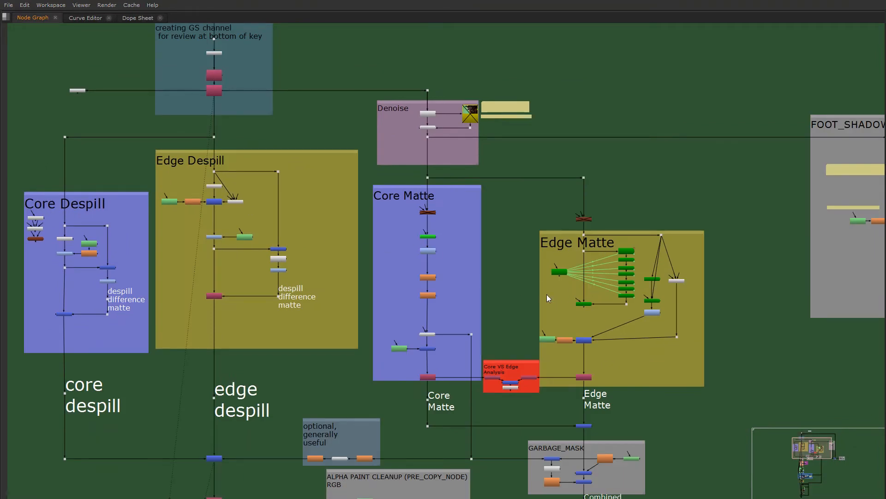
{"action": "middle_click_drag", "start_coordinate": [638, 272], "coordinate": [449, 211]}
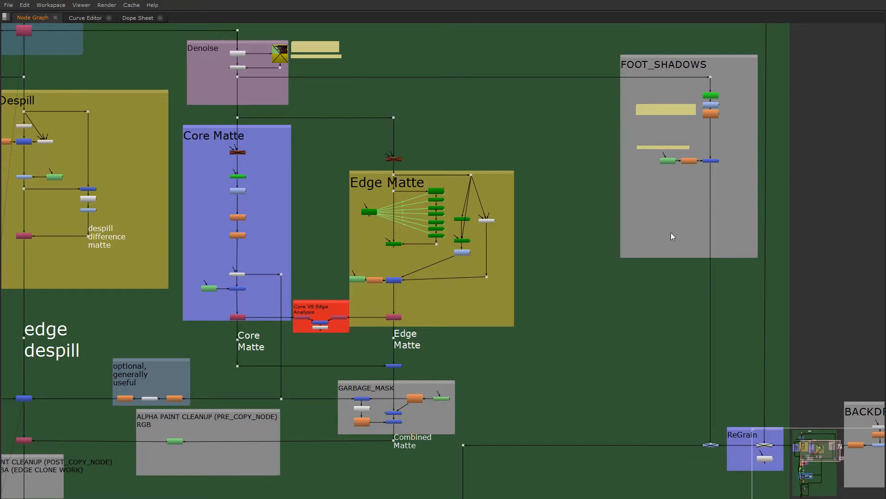
{"action": "scroll", "coordinate": [610, 247], "scroll_direction": "down", "scroll_amount": 3}
{"action": "middle_click_drag", "start_coordinate": [562, 337], "coordinate": [585, 282]}
{"action": "scroll", "coordinate": [588, 283], "scroll_direction": "up", "scroll_amount": 2}
{"action": "middle_click_drag", "start_coordinate": [678, 133], "coordinate": [595, 180]}
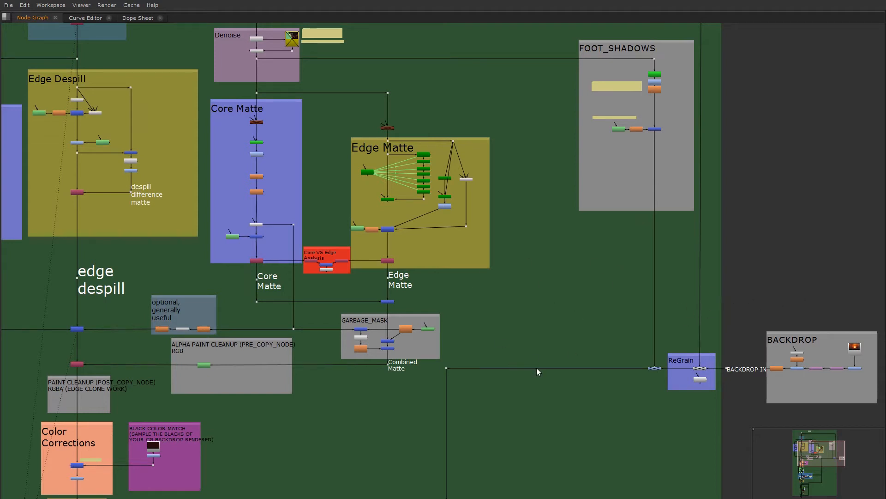
{"action": "scroll", "coordinate": [535, 367], "scroll_direction": "down", "scroll_amount": 2}
{"action": "middle_click_drag", "start_coordinate": [530, 373], "coordinate": [523, 347]}
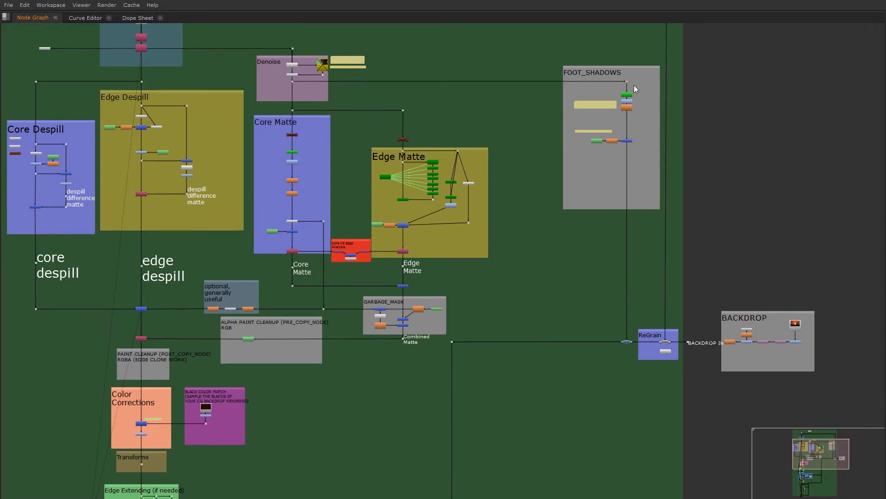
{"action": "scroll", "coordinate": [632, 335], "scroll_direction": "up", "scroll_amount": 1}
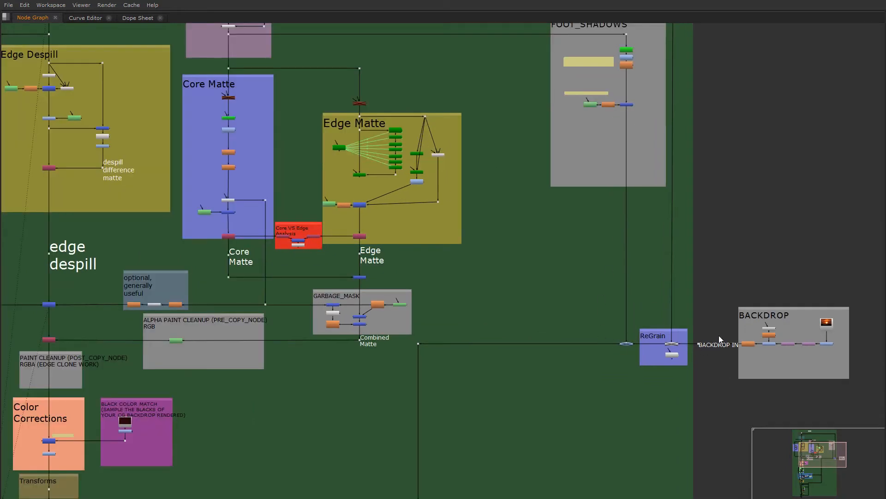
- Inspect where the despill and combined matte branches join around the two paint cleanup backdrops
{"action": "middle_click_drag", "start_coordinate": [400, 342], "coordinate": [578, 253]}
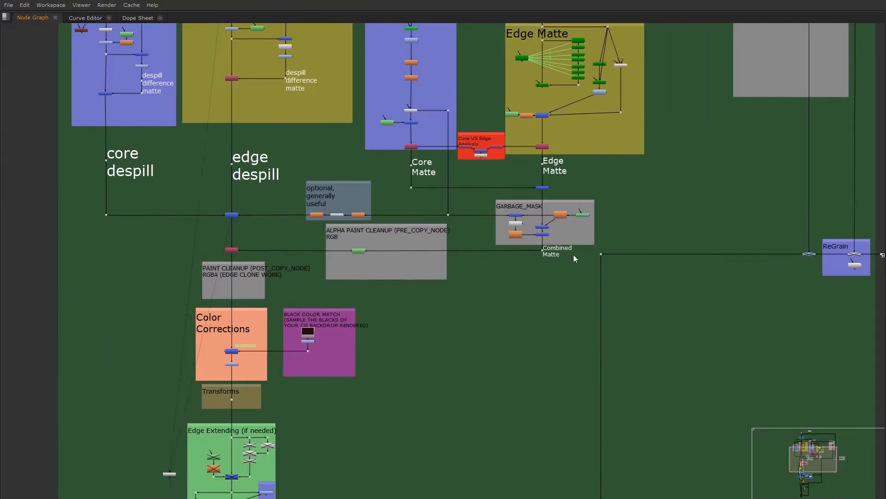
{"action": "scroll", "coordinate": [296, 273], "scroll_direction": "up", "scroll_amount": 3}
{"action": "middle_click_drag", "start_coordinate": [314, 244], "coordinate": [298, 316]}
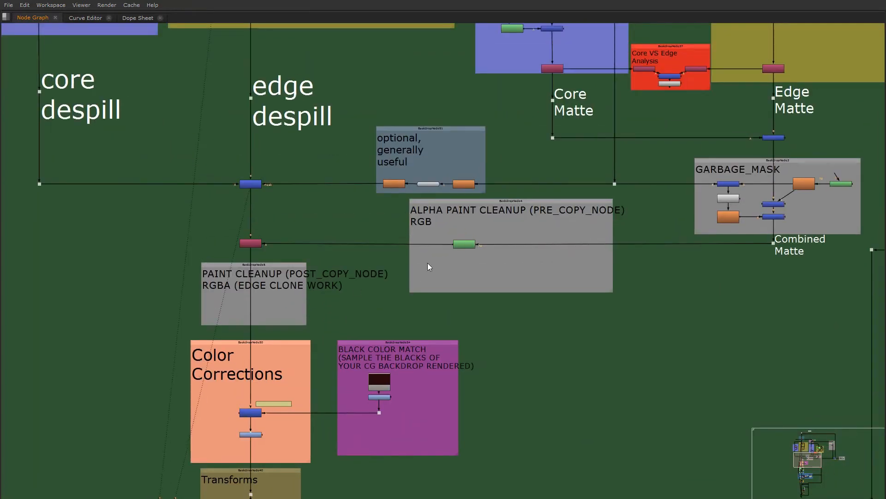
{"action": "scroll", "coordinate": [425, 265], "scroll_direction": "up", "scroll_amount": 2}
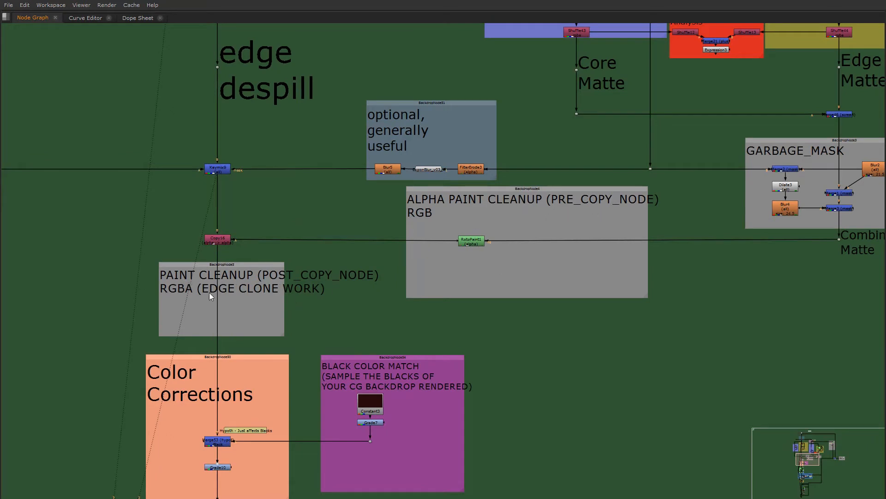
{"action": "scroll", "coordinate": [292, 364], "scroll_direction": "down", "scroll_amount": 3}
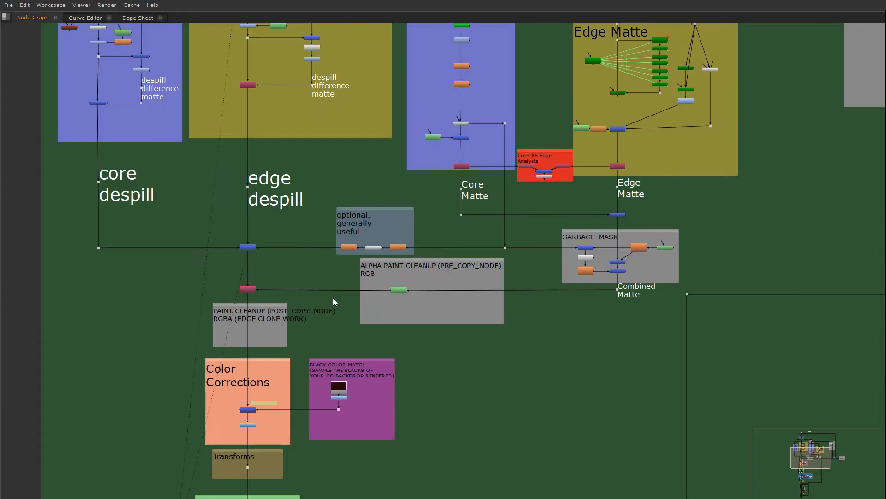
- Inspect the Color Corrections backdrop and how its hypot merge connects to the BLACK COLOR MATCH nodes
{"action": "middle_click_drag", "start_coordinate": [281, 410], "coordinate": [336, 293]}
{"action": "scroll", "coordinate": [336, 293], "scroll_direction": "up", "scroll_amount": 5}
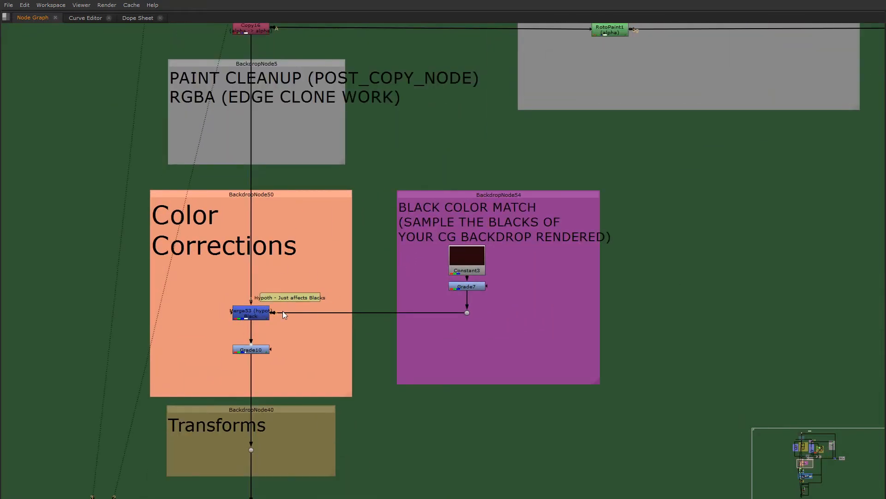
{"action": "scroll", "coordinate": [282, 311], "scroll_direction": "up", "scroll_amount": 5}
{"action": "scroll", "coordinate": [216, 320], "scroll_direction": "down", "scroll_amount": 5}
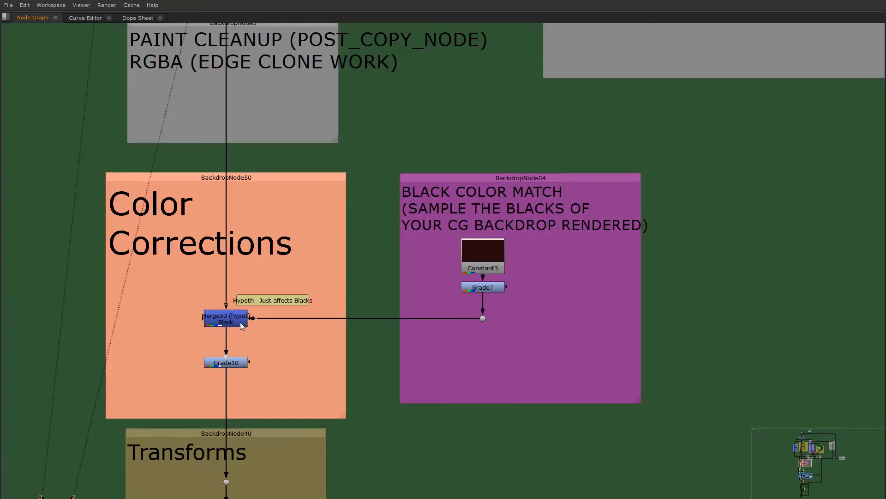
{"action": "scroll", "coordinate": [240, 323], "scroll_direction": "up", "scroll_amount": 4}
{"action": "scroll", "coordinate": [227, 325], "scroll_direction": "down", "scroll_amount": 5}
{"action": "scroll", "coordinate": [226, 327], "scroll_direction": "up", "scroll_amount": 2}
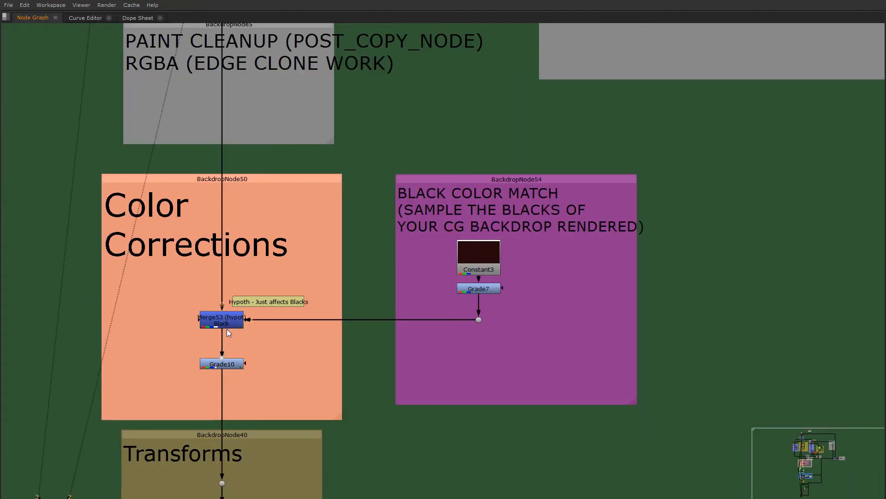
{"action": "scroll", "coordinate": [227, 332], "scroll_direction": "up", "scroll_amount": 1}
{"action": "scroll", "coordinate": [218, 370], "scroll_direction": "down", "scroll_amount": 4}
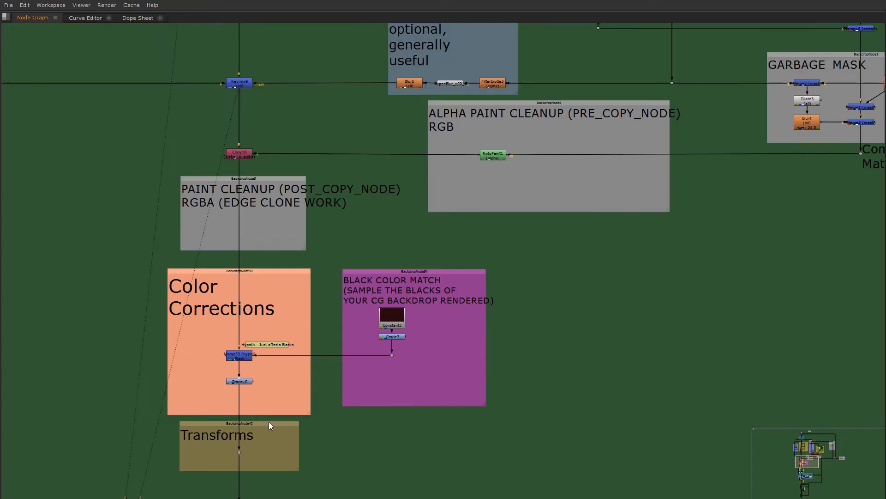
- Follow the main branch down through the Transforms and Edge Extending (if needed) backdrops
{"action": "middle_click_drag", "start_coordinate": [269, 422], "coordinate": [285, 292]}
{"action": "scroll", "coordinate": [272, 303], "scroll_direction": "up", "scroll_amount": 3}
{"action": "scroll", "coordinate": [226, 322], "scroll_direction": "down", "scroll_amount": 5}
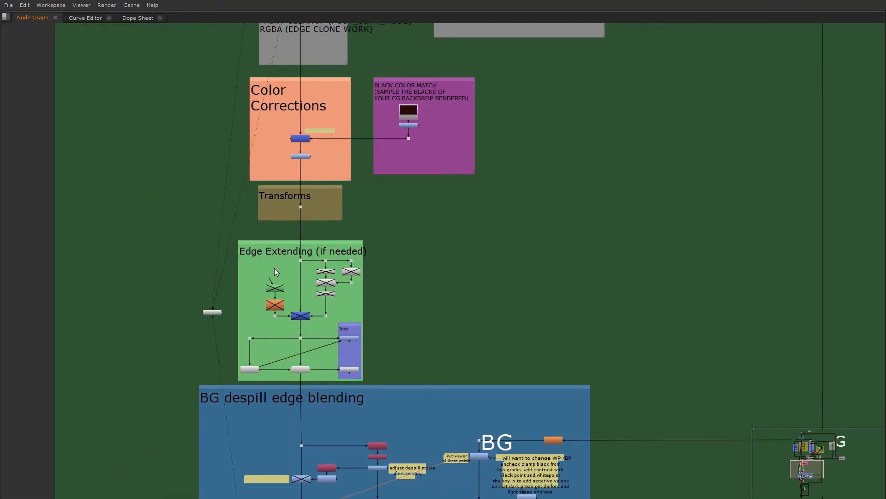
{"action": "scroll", "coordinate": [274, 268], "scroll_direction": "up", "scroll_amount": 1}
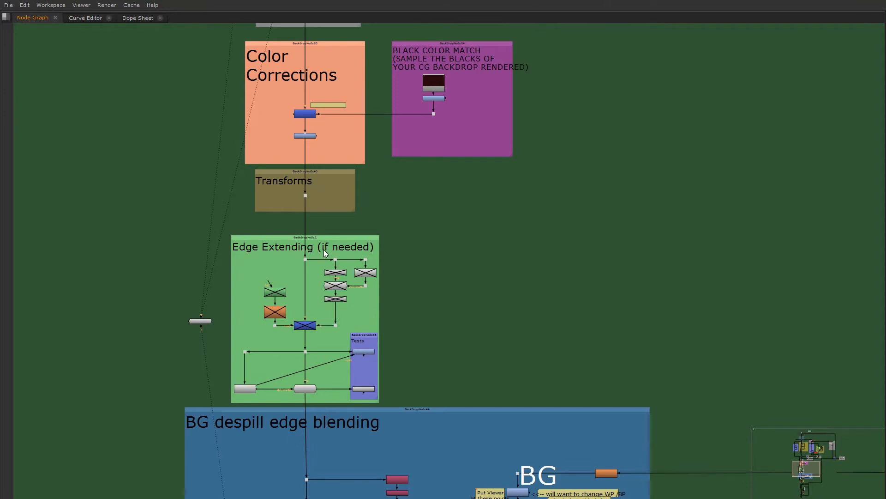
{"action": "scroll", "coordinate": [340, 311], "scroll_direction": "down", "scroll_amount": 1}
{"action": "middle_click_drag", "start_coordinate": [317, 380], "coordinate": [312, 212]}
{"action": "scroll", "coordinate": [313, 212], "scroll_direction": "up", "scroll_amount": 2}
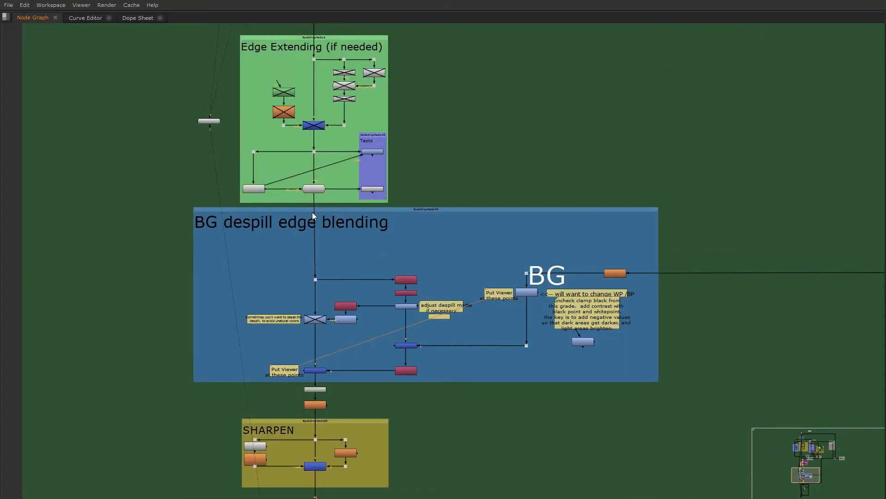
- Inspect the nodes and sticky notes inside the BG despill edge blending backdrop
{"action": "middle_click_drag", "start_coordinate": [364, 257], "coordinate": [333, 203]}
{"action": "scroll", "coordinate": [351, 248], "scroll_direction": "up", "scroll_amount": 2}
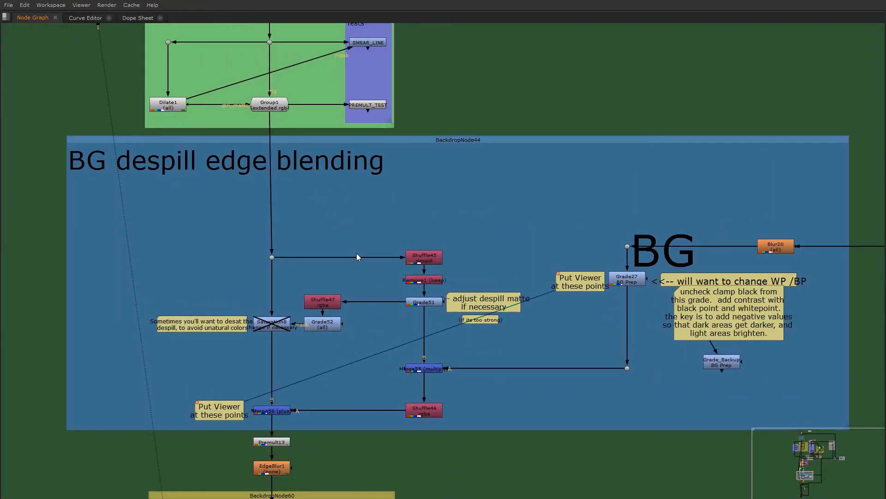
{"action": "middle_click_drag", "start_coordinate": [357, 253], "coordinate": [346, 229]}
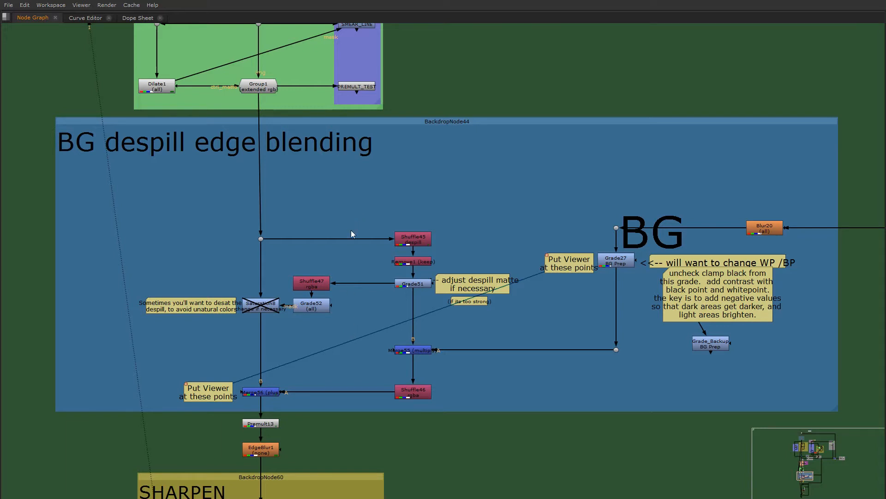
{"action": "middle_click_drag", "start_coordinate": [479, 259], "coordinate": [443, 265]}
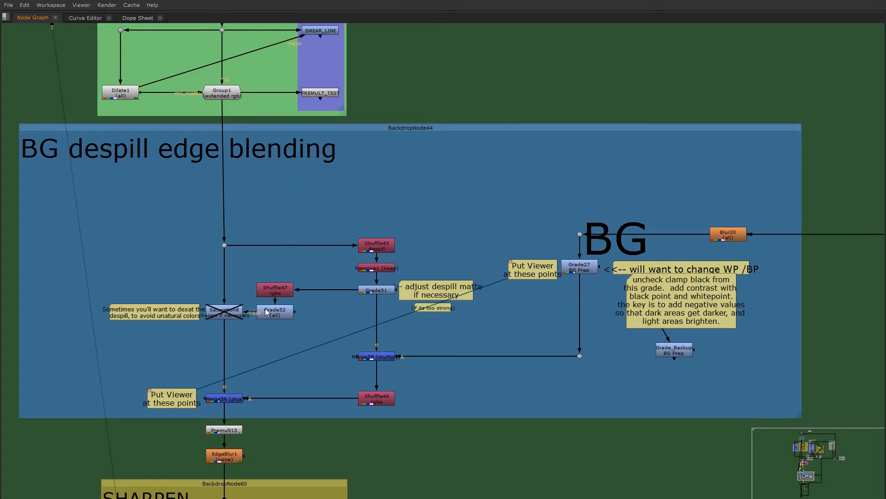
- Select the nodes inside the BG despill edge blending backdrop to highlight the setup, and clear the selection
{"action": "left_click_drag", "start_coordinate": [110, 181], "coordinate": [774, 410]}
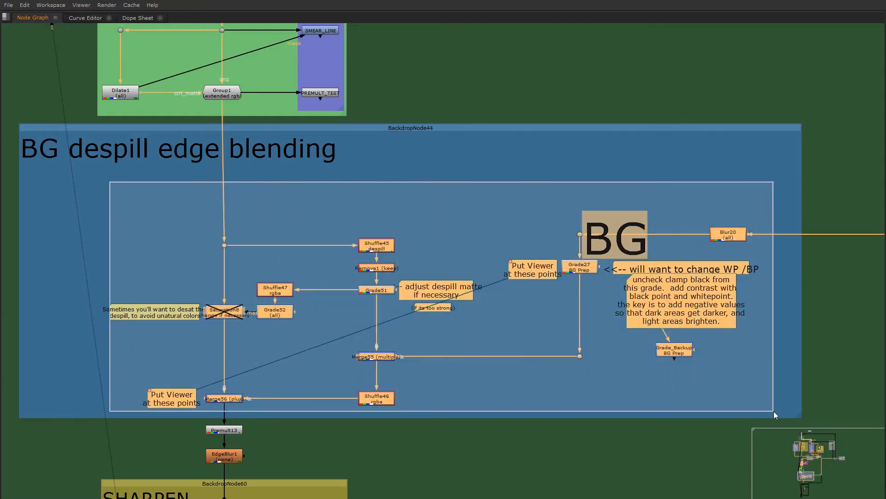
{"action": "left_click", "coordinate": [409, 209]}
{"action": "left_click_drag", "start_coordinate": [47, 184], "coordinate": [790, 416]}
{"action": "left_click_drag", "start_coordinate": [41, 178], "coordinate": [791, 417]}
{"action": "left_click", "coordinate": [52, 185]}
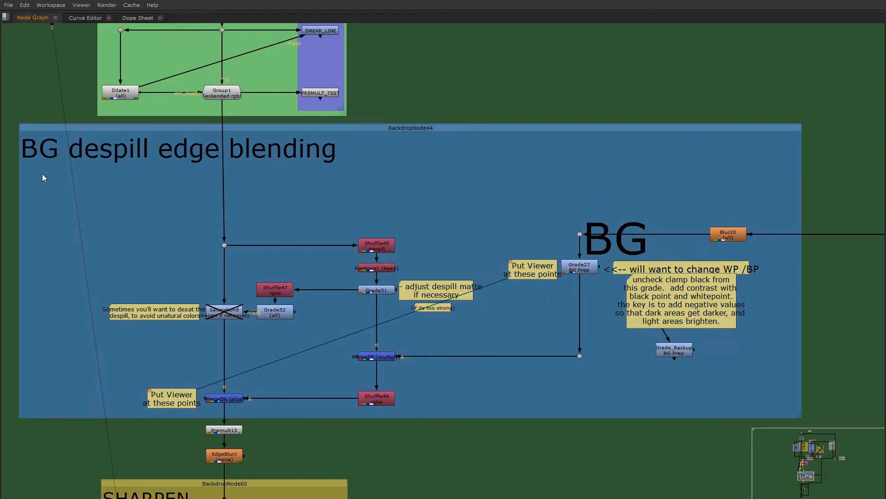
{"action": "left_click_drag", "start_coordinate": [42, 174], "coordinate": [792, 422]}
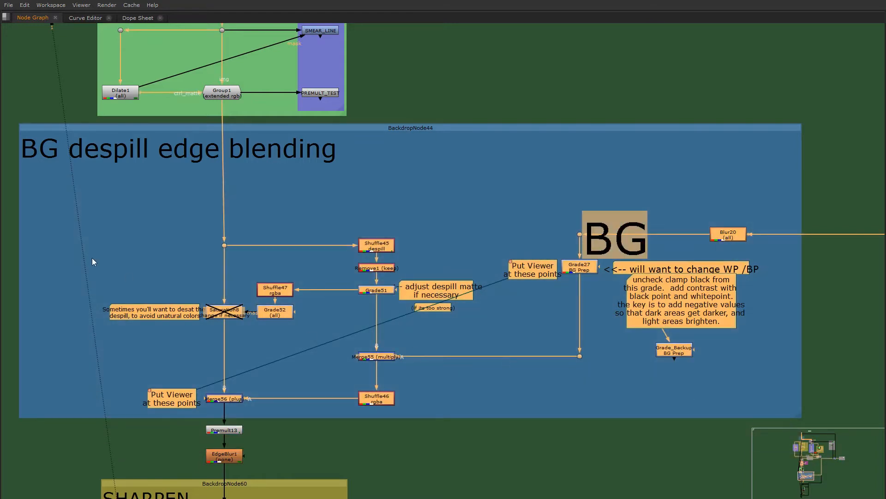
{"action": "left_click", "coordinate": [58, 194]}
{"action": "left_click_drag", "start_coordinate": [159, 250], "coordinate": [771, 416]}
{"action": "left_click", "coordinate": [51, 196]}
{"action": "left_click_drag", "start_coordinate": [44, 176], "coordinate": [815, 403]}
{"action": "left_click_drag", "start_coordinate": [52, 182], "coordinate": [797, 408]}
{"action": "left_click", "coordinate": [443, 372]}
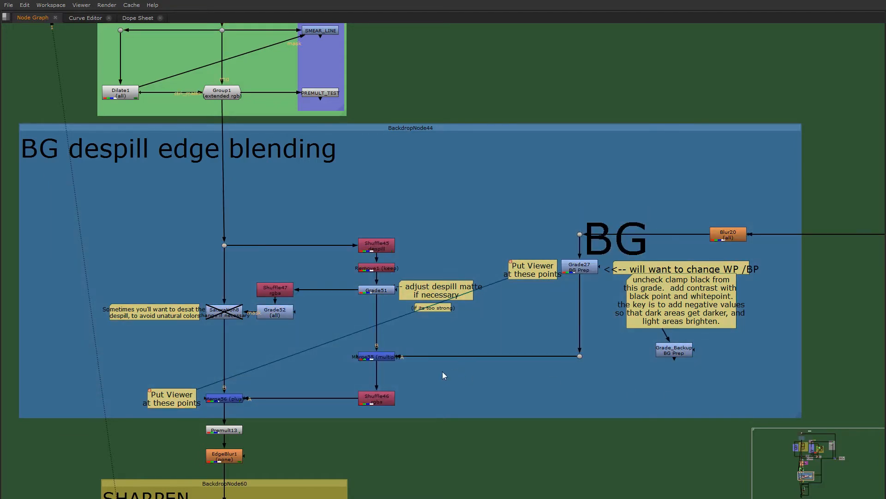
- Inspect the SHARPEN backdrop and the rest of the branch leading down to IMAGE OUT
{"action": "scroll", "coordinate": [336, 298], "scroll_direction": "down", "scroll_amount": 3}
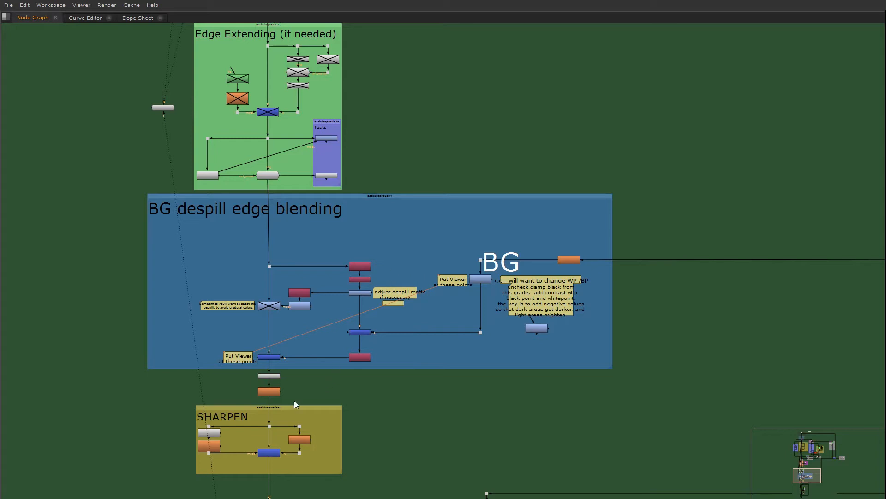
{"action": "middle_click_drag", "start_coordinate": [312, 410], "coordinate": [312, 312]}
{"action": "scroll", "coordinate": [282, 339], "scroll_direction": "up", "scroll_amount": 5}
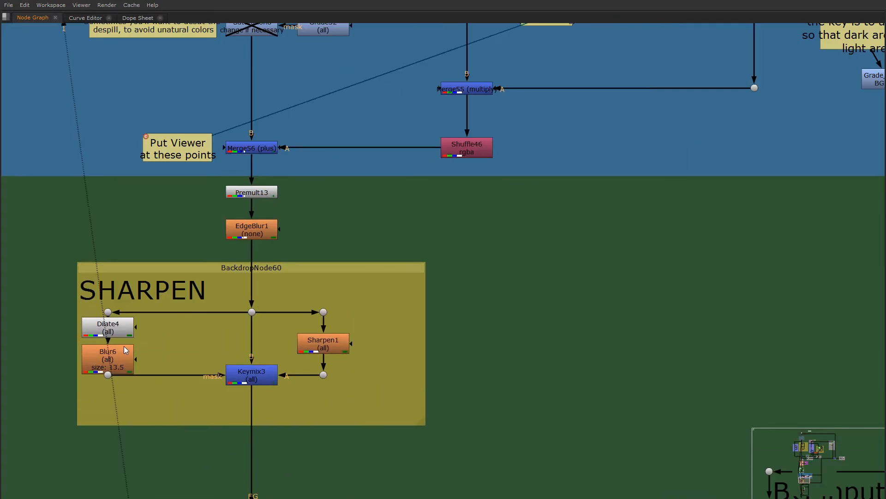
{"action": "scroll", "coordinate": [285, 402], "scroll_direction": "down", "scroll_amount": 4}
{"action": "middle_click_drag", "start_coordinate": [270, 432], "coordinate": [232, 226]}
{"action": "scroll", "coordinate": [240, 245], "scroll_direction": "down", "scroll_amount": 2}
{"action": "middle_click_drag", "start_coordinate": [249, 284], "coordinate": [251, 172]}
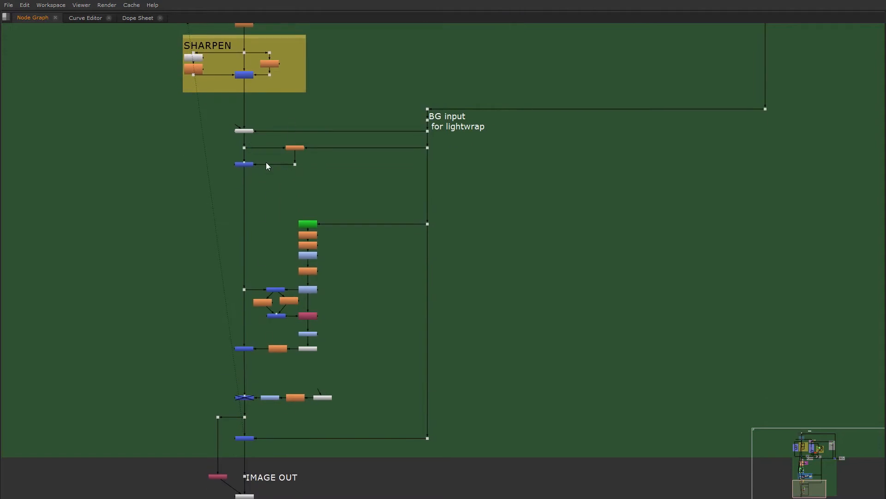
- Examine the GWrap_v03_1 and LightWrap4 nodes fed by the BG input for lightwrap, below the SHARPEN backdrop
{"action": "scroll", "coordinate": [266, 162], "scroll_direction": "up", "scroll_amount": 5}
{"action": "middle_click_drag", "start_coordinate": [245, 302], "coordinate": [242, 451]}
{"action": "left_click_drag", "start_coordinate": [125, 206], "coordinate": [781, 405]}
{"action": "scroll", "coordinate": [220, 246], "scroll_direction": "down", "scroll_amount": 1}
{"action": "left_click", "coordinate": [251, 409]}
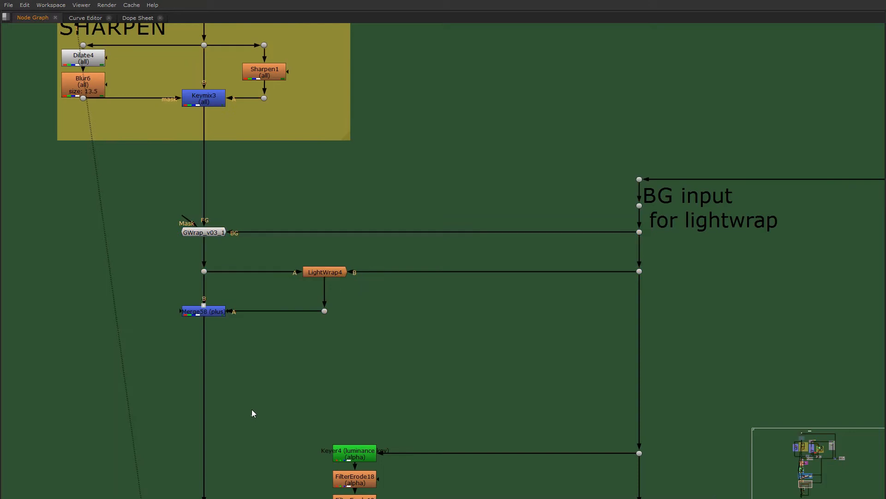
{"action": "scroll", "coordinate": [251, 408], "scroll_direction": "down", "scroll_amount": 1}
{"action": "middle_click_drag", "start_coordinate": [179, 189], "coordinate": [202, 249]}
{"action": "scroll", "coordinate": [227, 293], "scroll_direction": "up", "scroll_amount": 4}
{"action": "scroll", "coordinate": [337, 383], "scroll_direction": "down", "scroll_amount": 6}
{"action": "scroll", "coordinate": [357, 397], "scroll_direction": "down", "scroll_amount": 2}
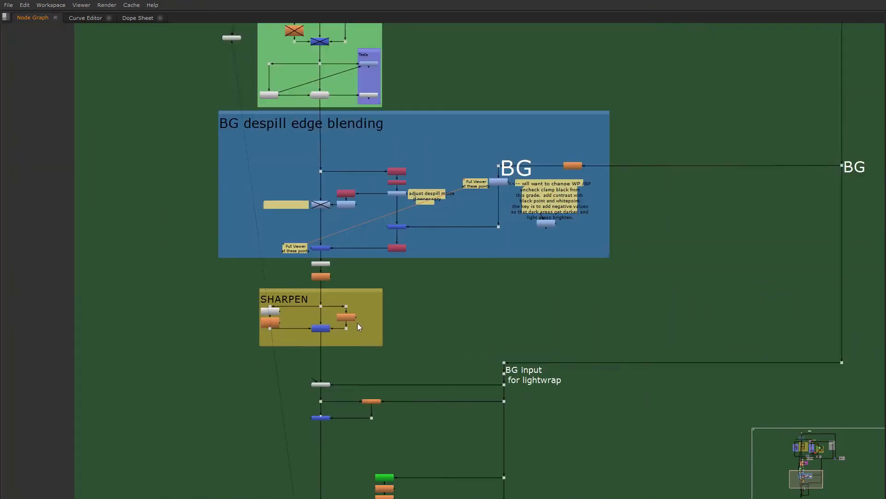
- Select the luminance keyer branch and the Sparkles branch below the lightwrap nodes to highlight them
{"action": "middle_click_drag", "start_coordinate": [358, 323], "coordinate": [335, 148]}
{"action": "scroll", "coordinate": [378, 350], "scroll_direction": "up", "scroll_amount": 2}
{"action": "middle_click_drag", "start_coordinate": [378, 350], "coordinate": [342, 282]}
{"action": "scroll", "coordinate": [364, 263], "scroll_direction": "up", "scroll_amount": 1}
{"action": "left_click_drag", "start_coordinate": [140, 127], "coordinate": [478, 425]}
{"action": "middle_click_drag", "start_coordinate": [478, 425], "coordinate": [470, 349]}
{"action": "scroll", "coordinate": [470, 348], "scroll_direction": "down", "scroll_amount": 2}
{"action": "left_click_drag", "start_coordinate": [202, 158], "coordinate": [594, 404]}
{"action": "left_click_drag", "start_coordinate": [594, 403], "coordinate": [594, 398]}
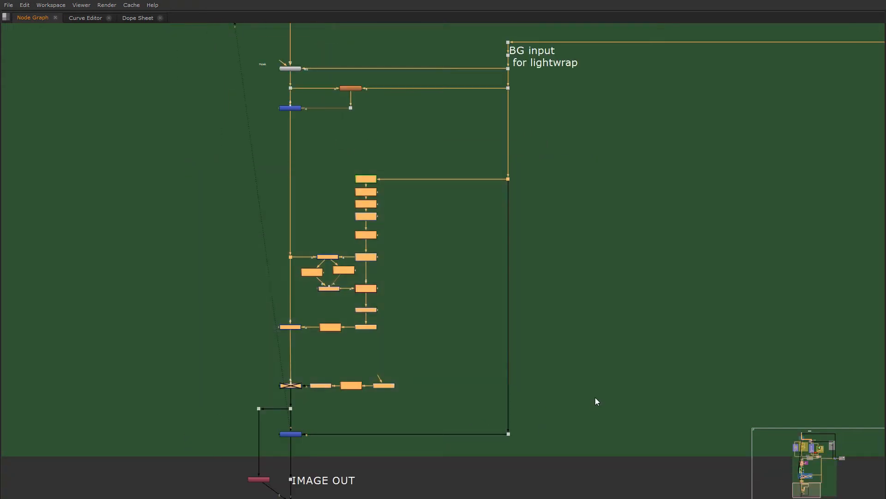
- Show the final Merge7 composite above IMAGE OUT in the Viewer and restore the multi-pane layout
{"action": "scroll", "coordinate": [523, 328], "scroll_direction": "down", "scroll_amount": 5}
{"action": "middle_click_drag", "start_coordinate": [473, 234], "coordinate": [423, 437]}
{"action": "middle_click_drag", "start_coordinate": [406, 224], "coordinate": [418, 431]}
{"action": "scroll", "coordinate": [398, 241], "scroll_direction": "down", "scroll_amount": 2}
{"action": "middle_click_drag", "start_coordinate": [390, 245], "coordinate": [397, 4]}
{"action": "scroll", "coordinate": [403, 377], "scroll_direction": "up", "scroll_amount": 10}
{"action": "middle_click_drag", "start_coordinate": [416, 427], "coordinate": [415, 380]}
{"action": "left_click", "coordinate": [409, 401]}
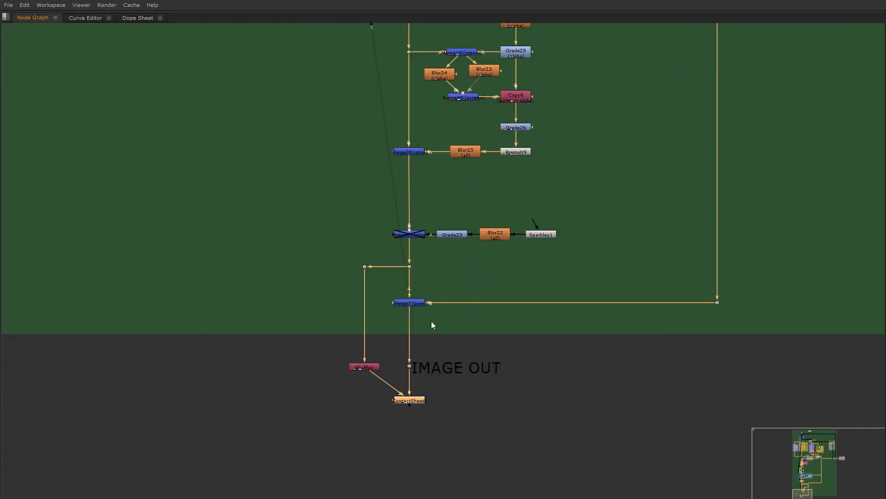
{"action": "left_click", "coordinate": [408, 305]}
{"action": "key", "text": "1"}
{"action": "key", "text": "space"}
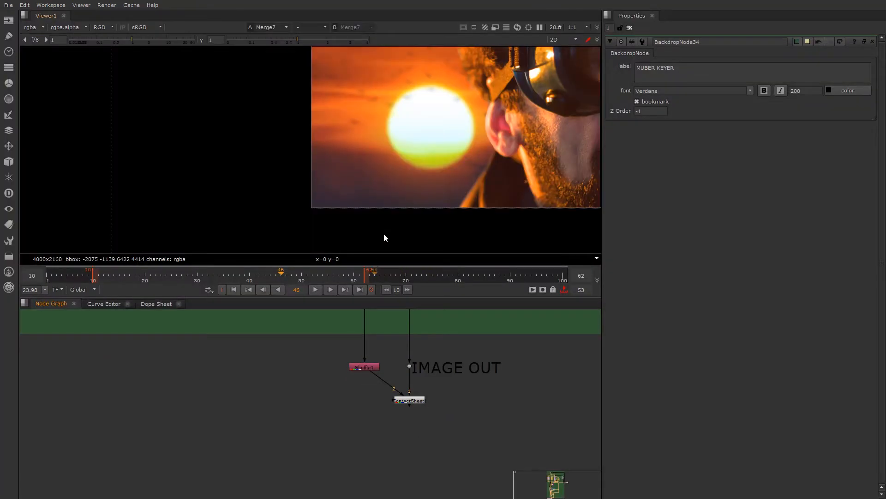
- Frame the whole composite in the Viewer and highlight the luminance keyer branch in the node graph
{"action": "scroll", "coordinate": [383, 233], "scroll_direction": "down", "scroll_amount": 3}
{"action": "middle_click_drag", "start_coordinate": [396, 177], "coordinate": [326, 176]}
{"action": "scroll", "coordinate": [375, 388], "scroll_direction": "down", "scroll_amount": 2}
{"action": "middle_click_drag", "start_coordinate": [373, 346], "coordinate": [326, 449]}
{"action": "scroll", "coordinate": [331, 423], "scroll_direction": "down", "scroll_amount": 2}
{"action": "scroll", "coordinate": [353, 419], "scroll_direction": "up", "scroll_amount": 5}
{"action": "scroll", "coordinate": [329, 379], "scroll_direction": "down", "scroll_amount": 2}
{"action": "middle_click_drag", "start_coordinate": [328, 379], "coordinate": [288, 462]}
{"action": "scroll", "coordinate": [285, 392], "scroll_direction": "down", "scroll_amount": 2}
{"action": "middle_click_drag", "start_coordinate": [284, 386], "coordinate": [293, 447]}
{"action": "left_click_drag", "start_coordinate": [199, 330], "coordinate": [387, 483]}
{"action": "middle_click_drag", "start_coordinate": [355, 390], "coordinate": [356, 377]}
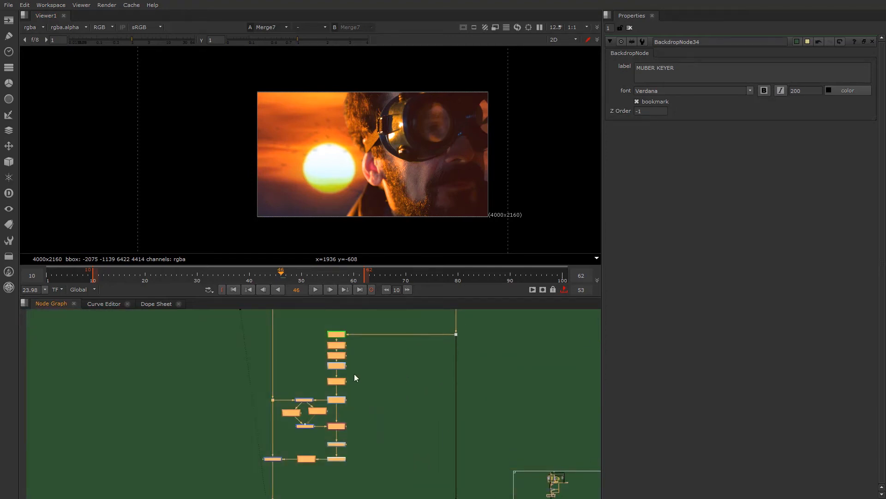
- View the alpha of successive nodes down the luminance keyer branch, ending at Copy6
{"action": "left_click", "coordinate": [336, 336]}
{"action": "key", "text": "a"}
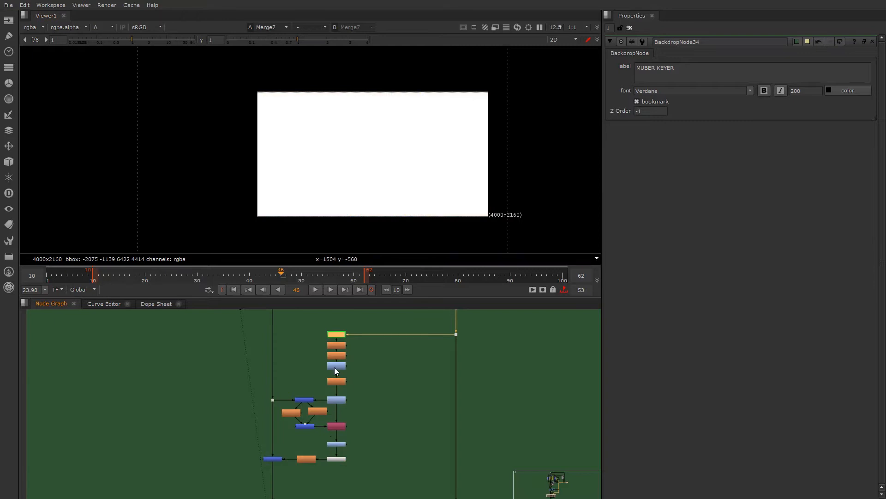
{"action": "left_click", "coordinate": [335, 367]}
{"action": "key", "text": "1"}
{"action": "left_click", "coordinate": [337, 381]}
{"action": "key", "text": "1"}
{"action": "left_click", "coordinate": [339, 425]}
{"action": "key", "text": "1"}
- View the blurred luminance matte at Blur25 in alpha, then the Merge39 result in RGB
{"action": "left_click", "coordinate": [303, 426]}
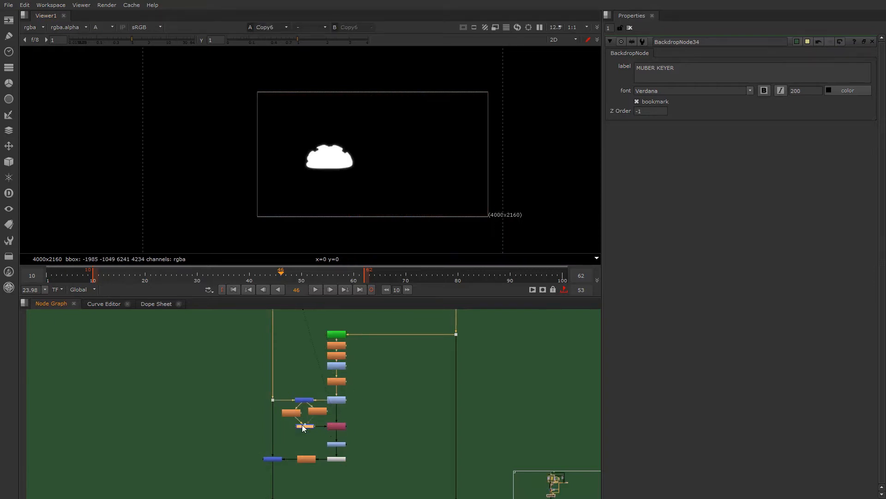
{"action": "left_click", "coordinate": [309, 459]}
{"action": "key", "text": "1"}
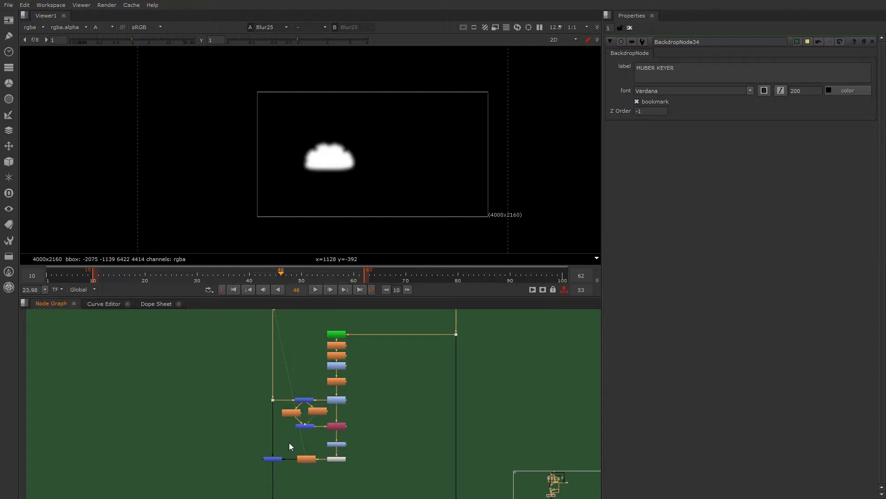
{"action": "left_click", "coordinate": [275, 458]}
{"action": "key", "text": "1"}
{"action": "key", "text": "a"}
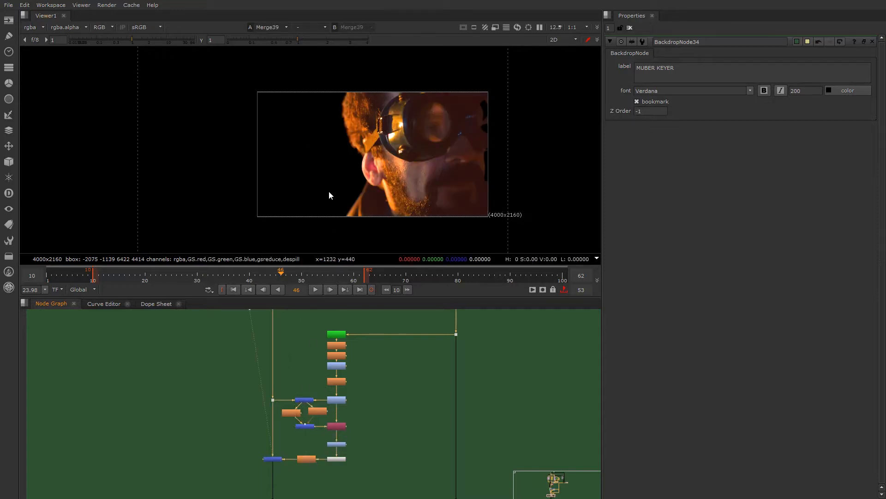
- Show the Merge7 composite above IMAGE OUT in the Viewer
{"action": "scroll", "coordinate": [336, 392], "scroll_direction": "down", "scroll_amount": 3}
{"action": "middle_click_drag", "start_coordinate": [285, 486], "coordinate": [296, 378]}
{"action": "scroll", "coordinate": [329, 379], "scroll_direction": "up", "scroll_amount": 5}
{"action": "left_click", "coordinate": [283, 374]}
{"action": "key", "text": "1"}
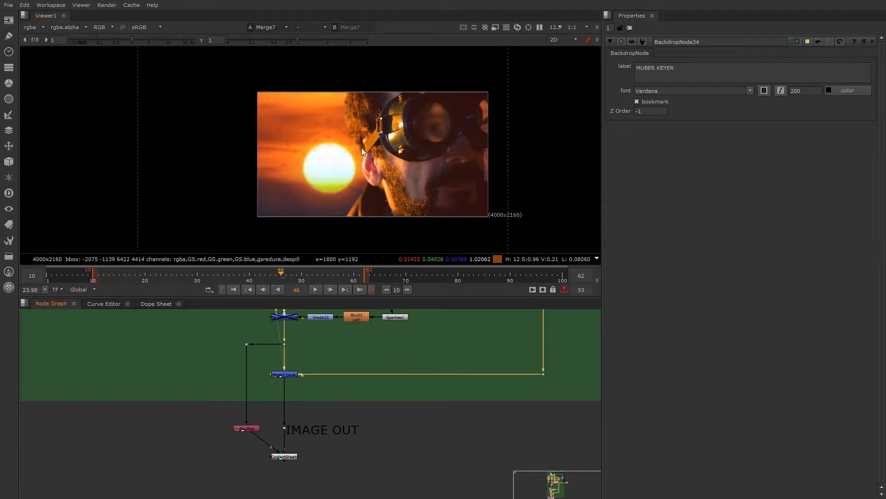
- Open the Sparkles1 node's properties and show its output in the Viewer
{"action": "scroll", "coordinate": [298, 392], "scroll_direction": "down", "scroll_amount": 2}
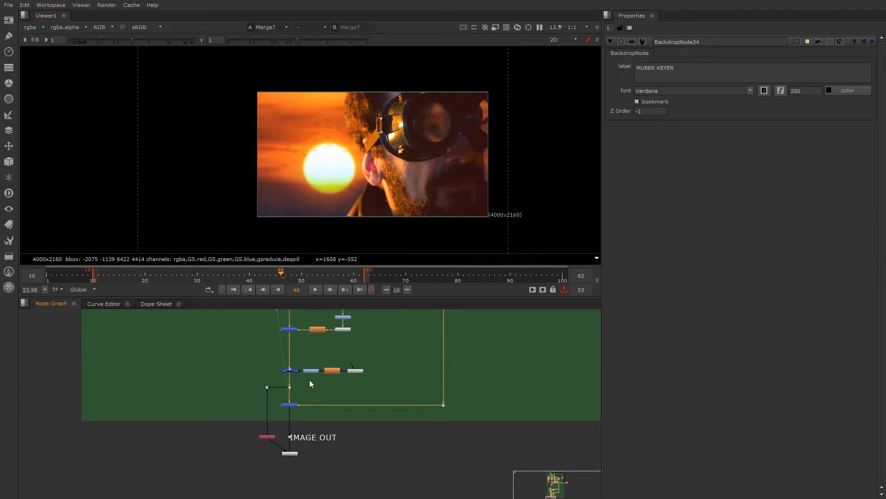
{"action": "scroll", "coordinate": [318, 429], "scroll_direction": "up", "scroll_amount": 5}
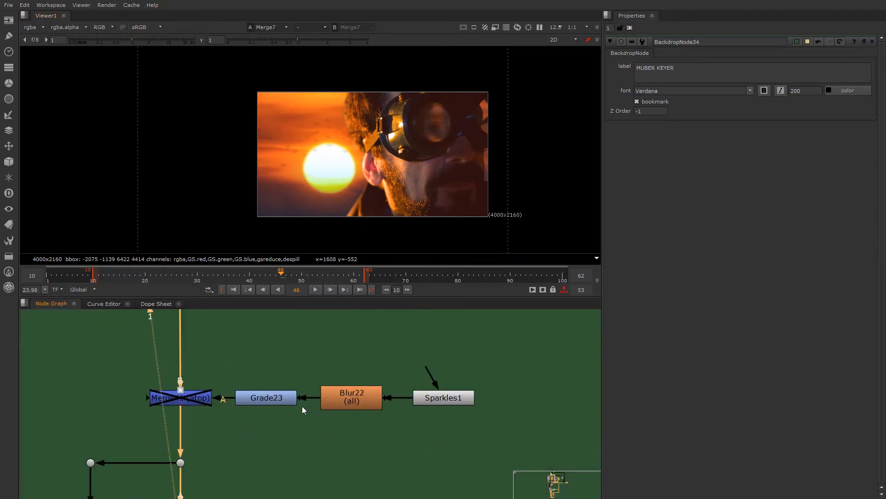
{"action": "left_click", "coordinate": [432, 400]}
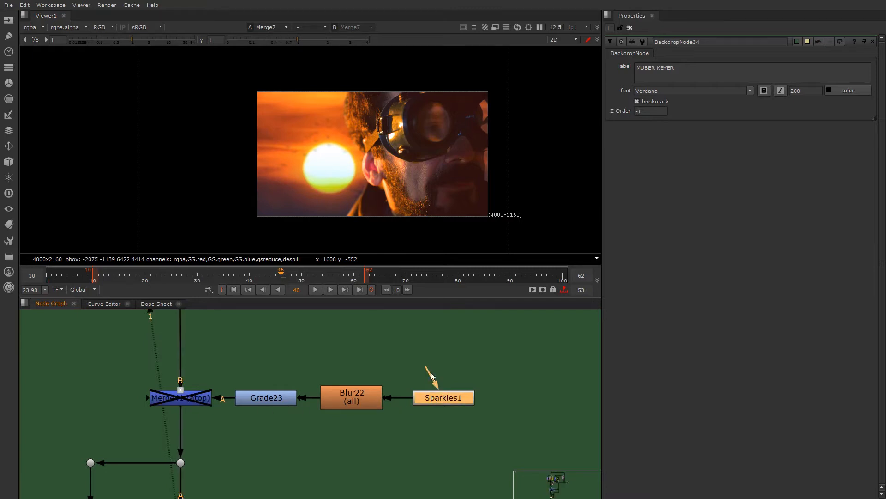
{"action": "key", "text": "1"}
{"action": "double_click", "coordinate": [430, 399]}
{"action": "key", "text": "1"}
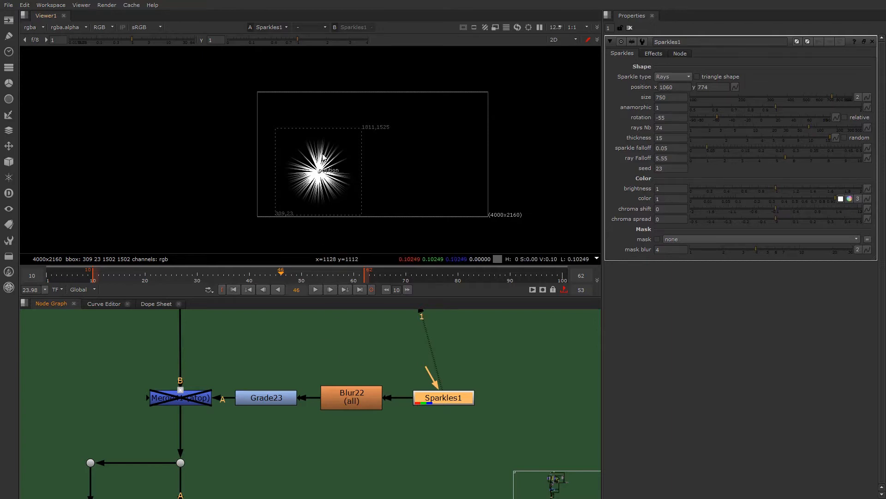
- View the Blur22 and Grade23 outputs of the Sparkles branch in turn
{"action": "left_click", "coordinate": [276, 400]}
{"action": "left_click", "coordinate": [346, 399]}
{"action": "key", "text": "1"}
{"action": "left_click", "coordinate": [265, 398]}
{"action": "key", "text": "1"}
- View Merge41 and toggle it between enabled and disabled to compare the sparkle effect, leaving it disabled
{"action": "left_click", "coordinate": [182, 400]}
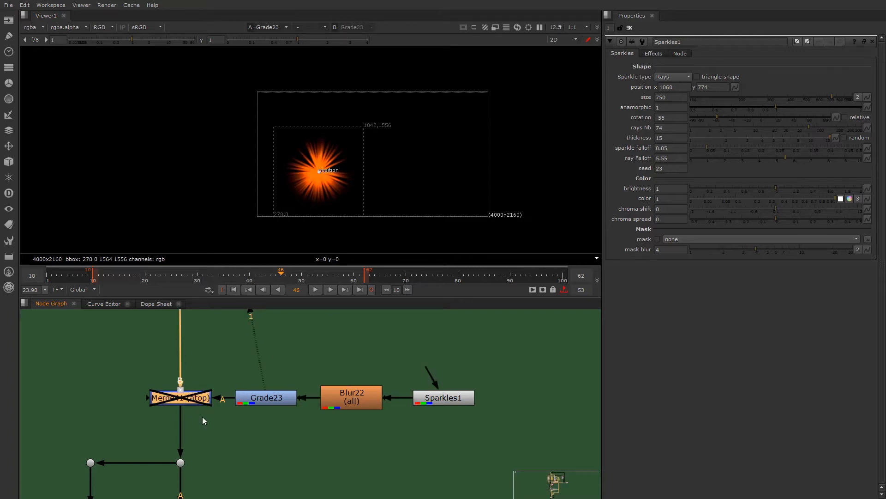
{"action": "key", "text": "1"}
{"action": "key", "text": "d"}
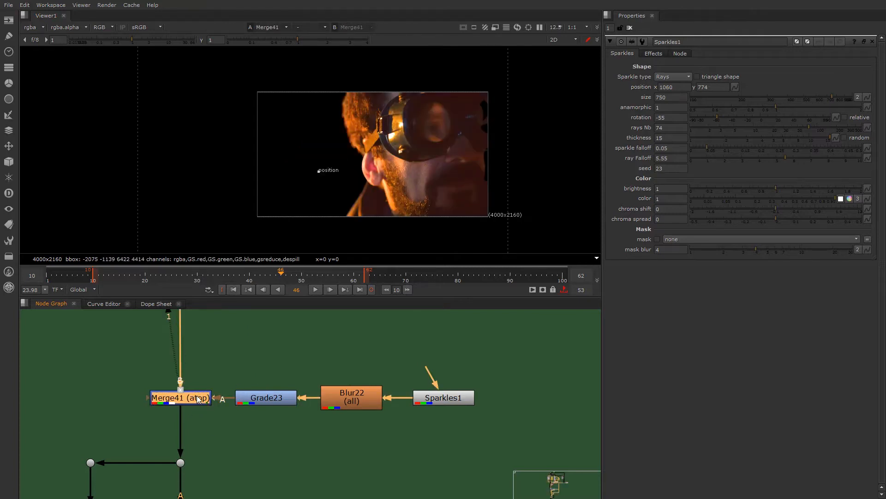
{"action": "key", "text": "d"}
{"action": "key", "text": "d"}
{"action": "key", "text": "d"}
- Show the ContactSheet1 node below IMAGE OUT in the Viewer
{"action": "scroll", "coordinate": [206, 398], "scroll_direction": "down", "scroll_amount": 5}
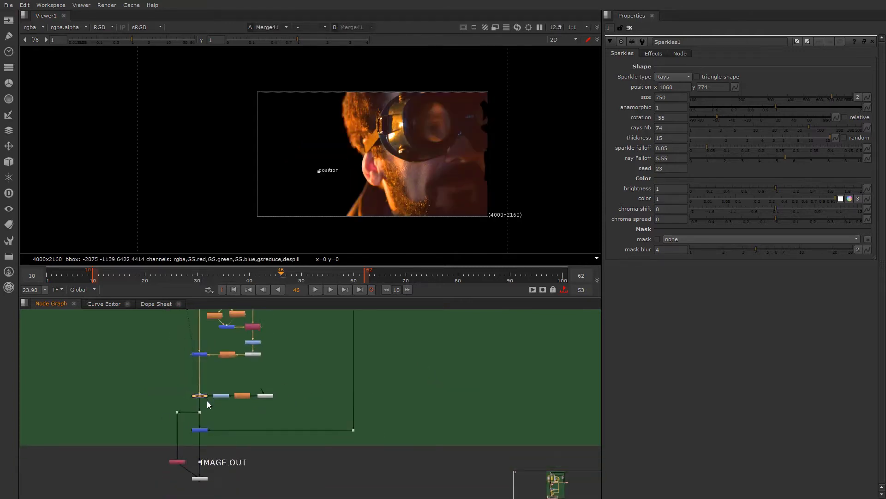
{"action": "scroll", "coordinate": [230, 393], "scroll_direction": "up", "scroll_amount": 3}
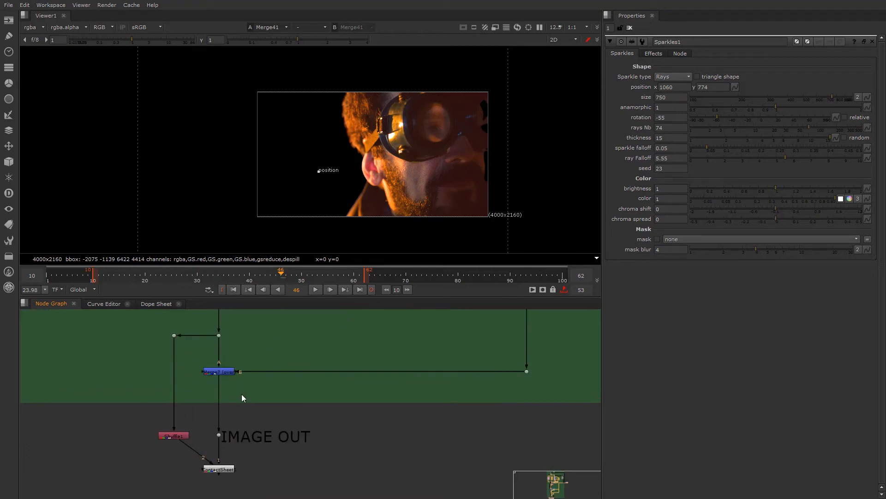
{"action": "scroll", "coordinate": [229, 473], "scroll_direction": "up", "scroll_amount": 2}
{"action": "left_click", "coordinate": [220, 469]}
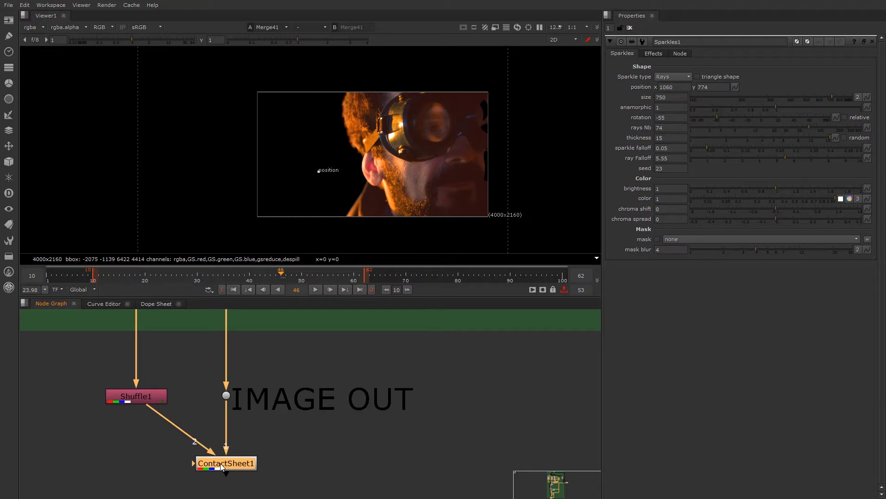
{"action": "key", "text": "1"}
{"action": "left_click", "coordinate": [270, 366]}
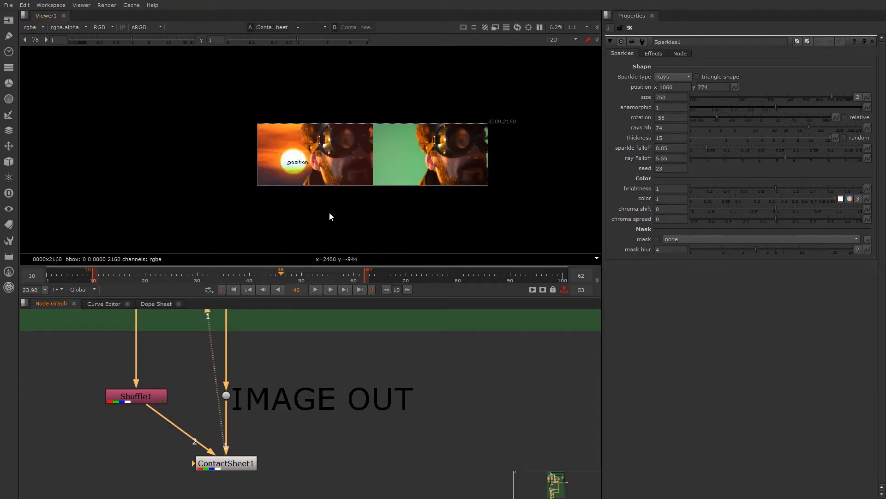
- Examine the finished composite side by side with the original greenscreen plate in the contact sheet
{"action": "scroll", "coordinate": [373, 168], "scroll_direction": "up", "scroll_amount": 1}
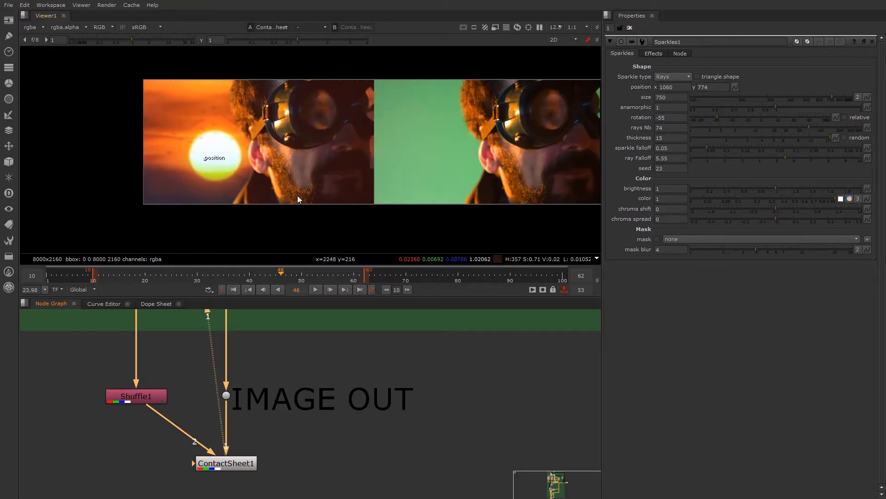
{"action": "scroll", "coordinate": [363, 151], "scroll_direction": "down", "scroll_amount": 2}
{"action": "scroll", "coordinate": [443, 150], "scroll_direction": "up", "scroll_amount": 1}
{"action": "scroll", "coordinate": [307, 158], "scroll_direction": "up", "scroll_amount": 1}
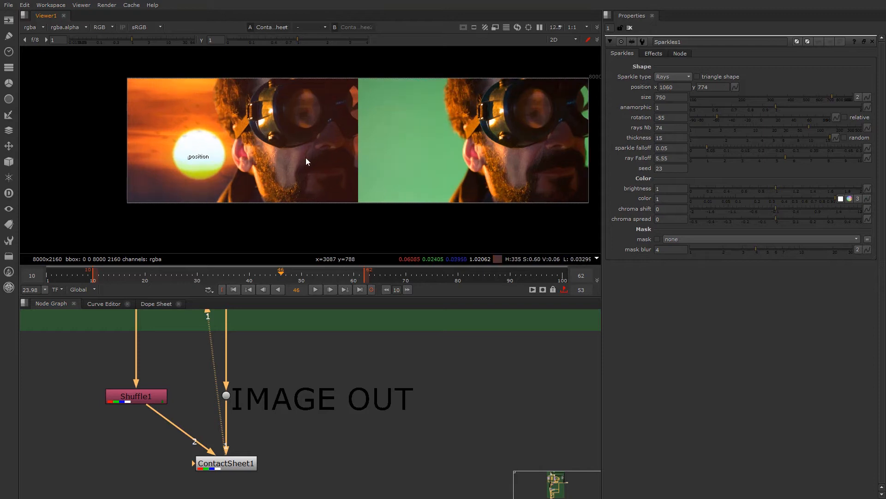
{"action": "middle_click_drag", "start_coordinate": [306, 157], "coordinate": [249, 176]}
{"action": "scroll", "coordinate": [263, 175], "scroll_direction": "up", "scroll_amount": 1}
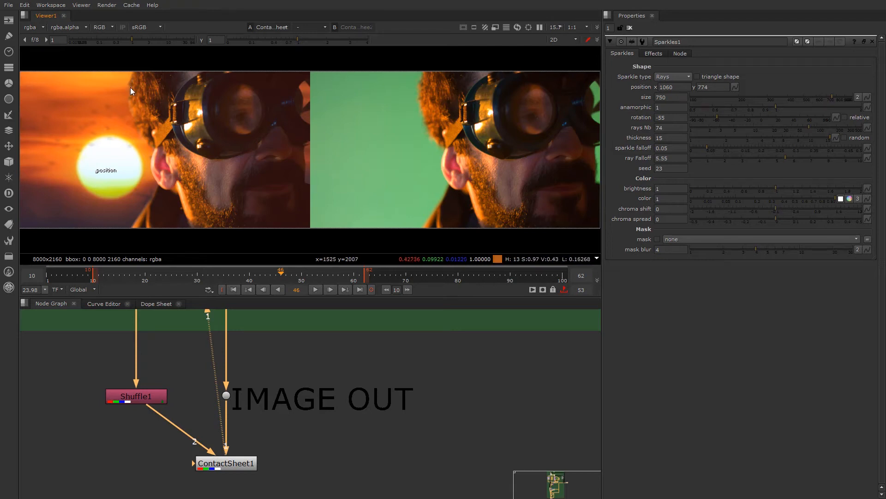
{"action": "scroll", "coordinate": [226, 133], "scroll_direction": "down", "scroll_amount": 2}
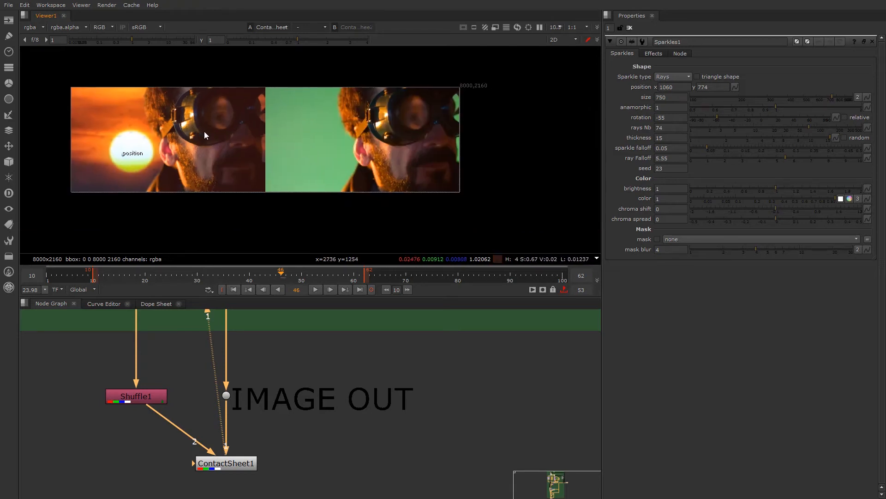
{"action": "scroll", "coordinate": [204, 131], "scroll_direction": "up", "scroll_amount": 2}
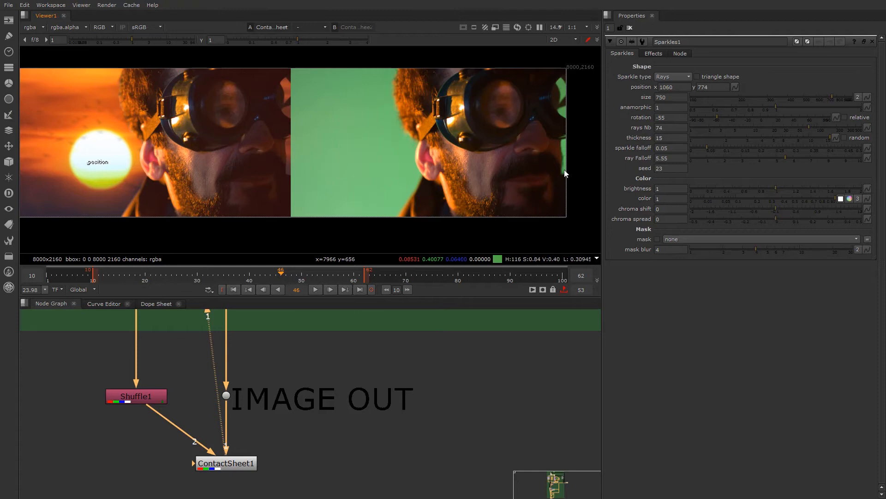
- Compare the face edge beside the moustache in the greenscreen plate with the same edge in the composite
{"action": "scroll", "coordinate": [564, 170], "scroll_direction": "up", "scroll_amount": 9}
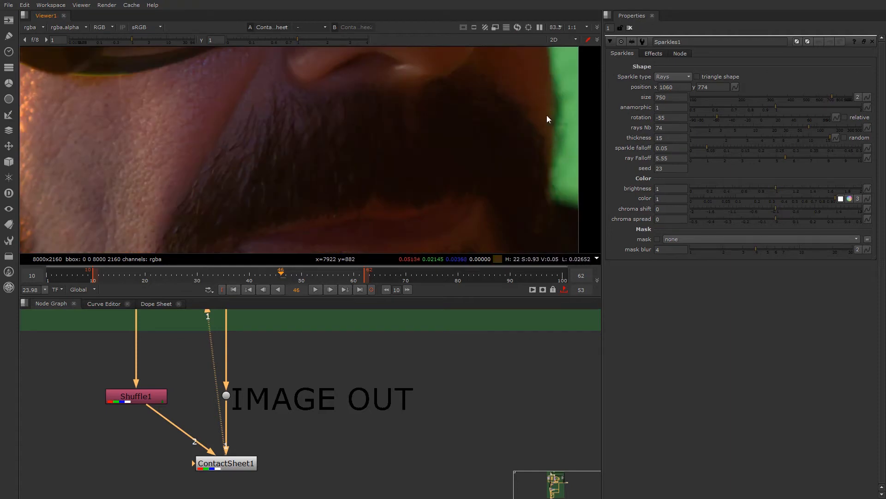
{"action": "scroll", "coordinate": [311, 160], "scroll_direction": "down", "scroll_amount": 11}
{"action": "scroll", "coordinate": [245, 145], "scroll_direction": "up", "scroll_amount": 11}
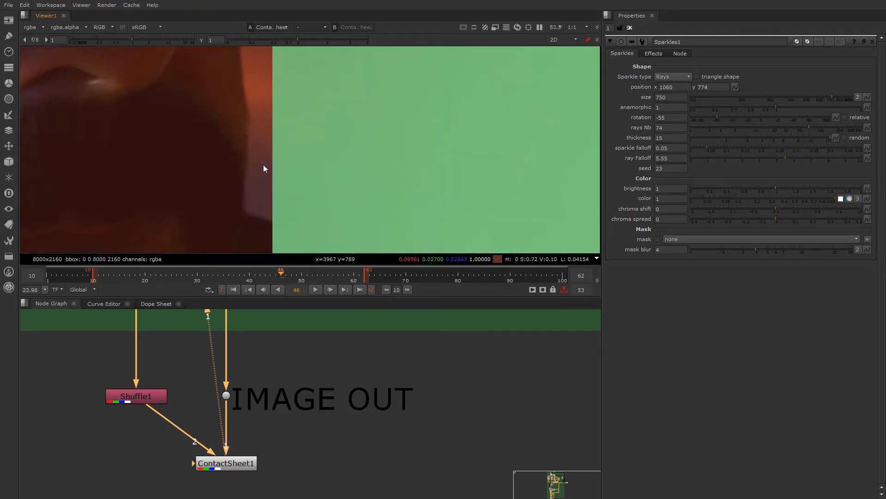
{"action": "scroll", "coordinate": [248, 166], "scroll_direction": "down", "scroll_amount": 9}
{"action": "middle_click_drag", "start_coordinate": [255, 181], "coordinate": [292, 188]}
{"action": "scroll", "coordinate": [287, 201], "scroll_direction": "down", "scroll_amount": 1}
{"action": "scroll", "coordinate": [292, 187], "scroll_direction": "up", "scroll_amount": 1}
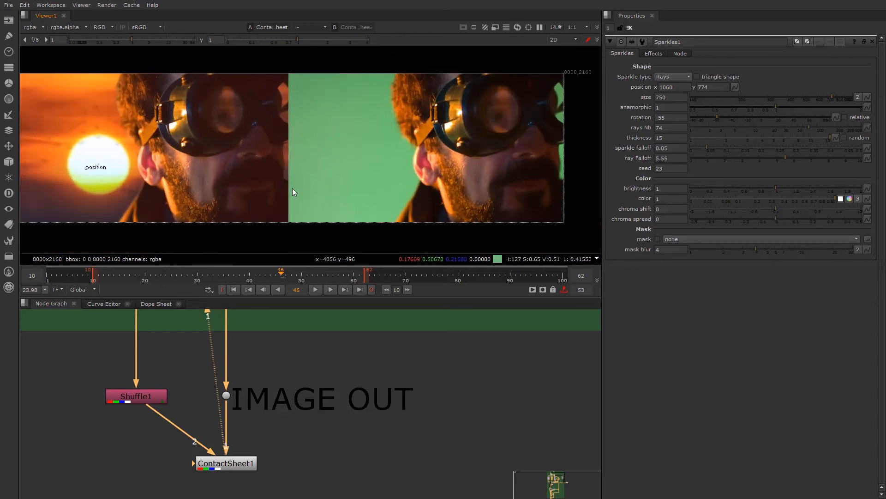
- Inspect the gaps around the goggle strap at the composite's frame edge against the greenscreen plate
{"action": "scroll", "coordinate": [285, 107], "scroll_direction": "up", "scroll_amount": 4}
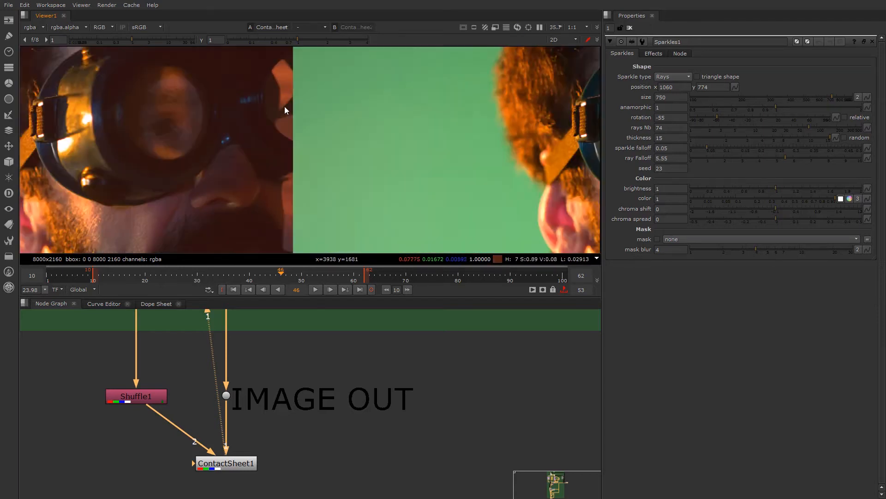
{"action": "scroll", "coordinate": [286, 110], "scroll_direction": "up", "scroll_amount": 1}
{"action": "scroll", "coordinate": [283, 126], "scroll_direction": "down", "scroll_amount": 6}
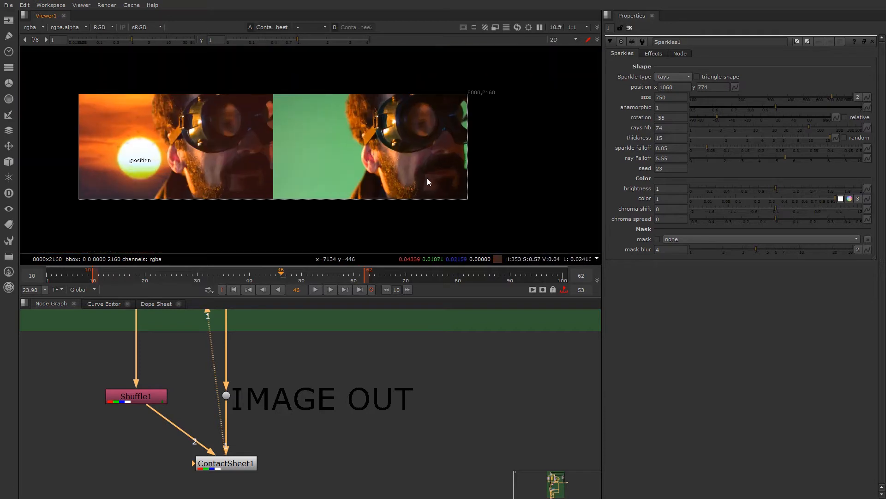
{"action": "scroll", "coordinate": [340, 139], "scroll_direction": "up", "scroll_amount": 2}
{"action": "scroll", "coordinate": [345, 93], "scroll_direction": "down", "scroll_amount": 2}
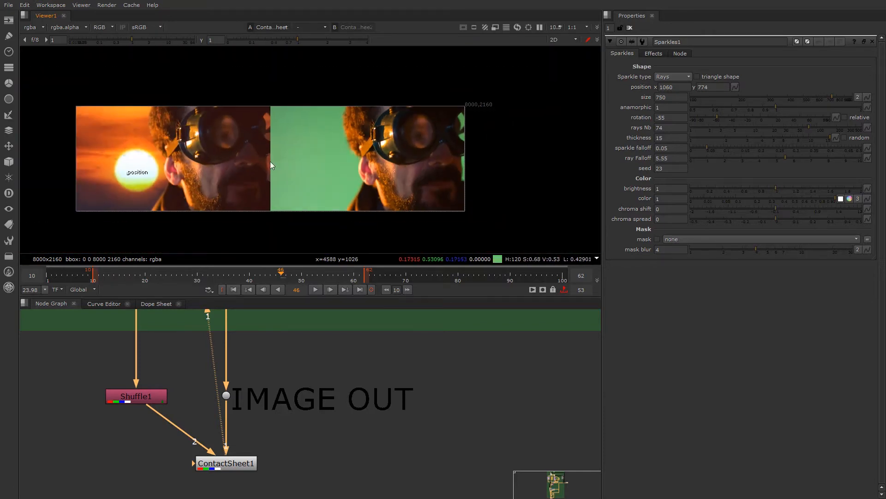
{"action": "scroll", "coordinate": [268, 152], "scroll_direction": "up", "scroll_amount": 2}
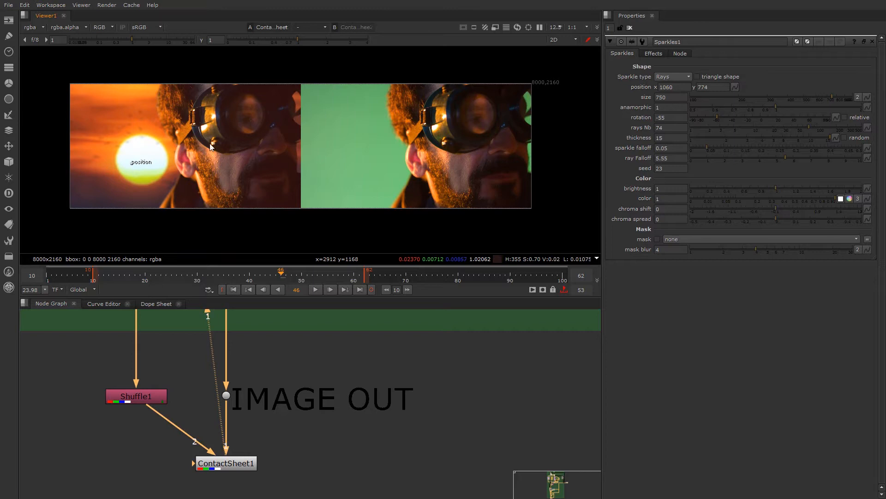
- Show Expression3 from the Core VS Edge Analysis backdrop in the Viewer and frame the whole image
{"action": "scroll", "coordinate": [331, 428], "scroll_direction": "down", "scroll_amount": 5}
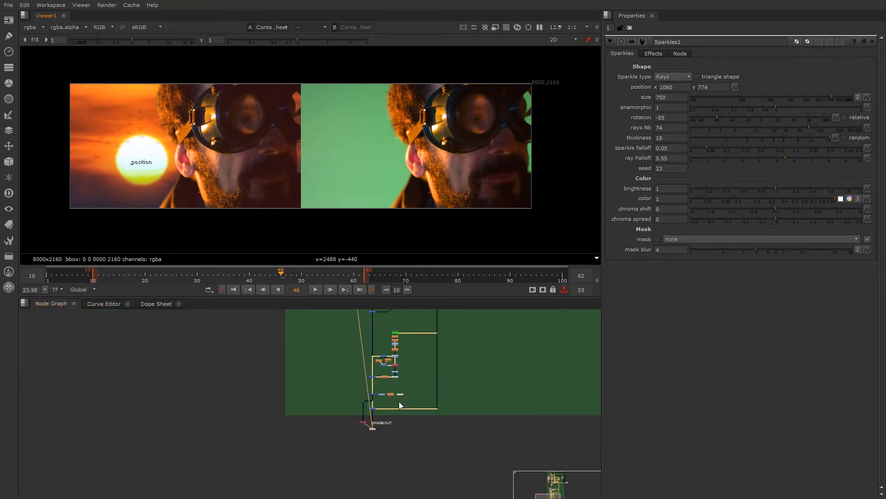
{"action": "scroll", "coordinate": [399, 401], "scroll_direction": "up", "scroll_amount": 5}
{"action": "middle_click_drag", "start_coordinate": [391, 393], "coordinate": [375, 454]}
{"action": "middle_click_drag", "start_coordinate": [364, 382], "coordinate": [344, 486]}
{"action": "middle_click_drag", "start_coordinate": [400, 349], "coordinate": [378, 392]}
{"action": "scroll", "coordinate": [397, 381], "scroll_direction": "up", "scroll_amount": 8}
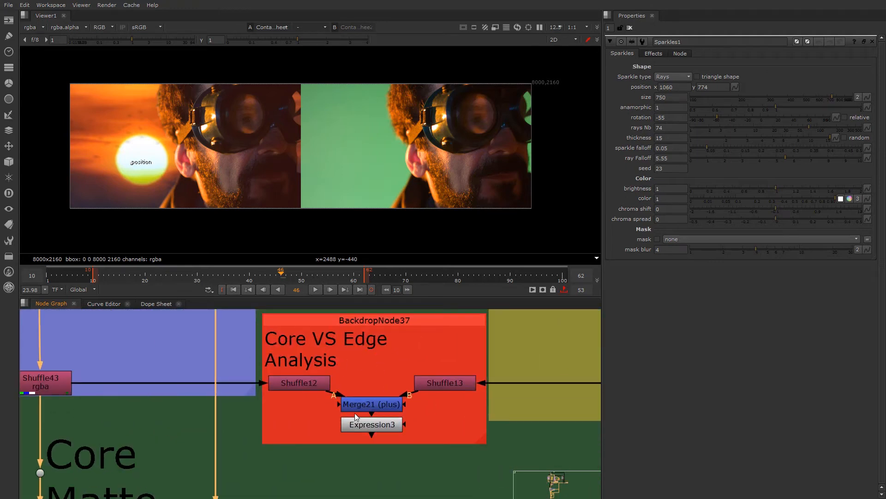
{"action": "left_click", "coordinate": [381, 426]}
{"action": "key", "text": "1"}
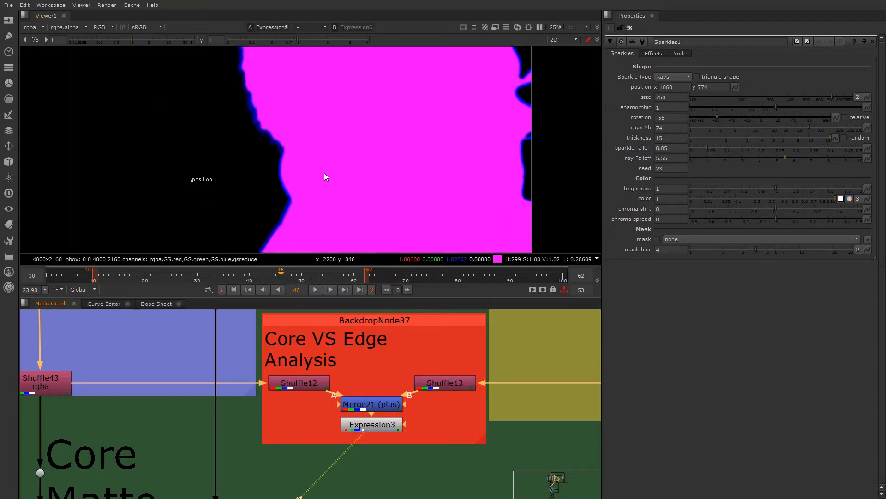
{"action": "key", "text": "f"}
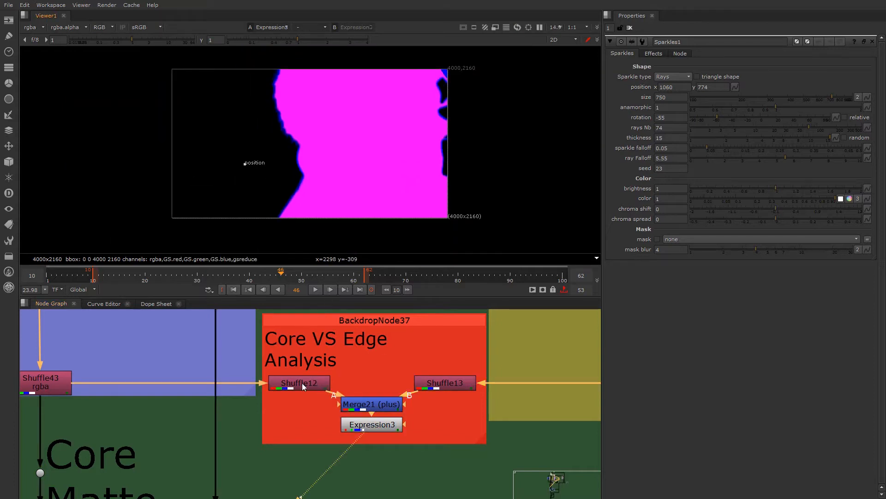
- View the core matte at Shuffle12 and the edge matte at Shuffle13 in turn
{"action": "left_click", "coordinate": [301, 384]}
{"action": "key", "text": "1"}
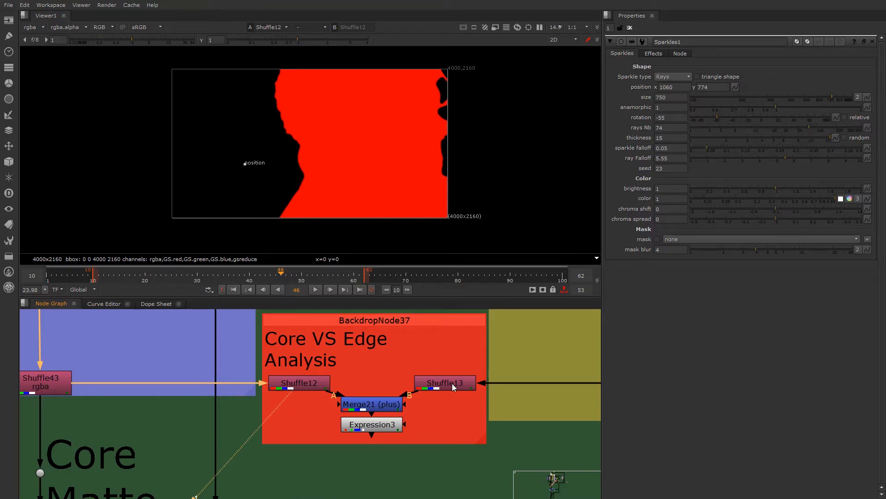
{"action": "left_click", "coordinate": [437, 384]}
{"action": "key", "text": "1"}
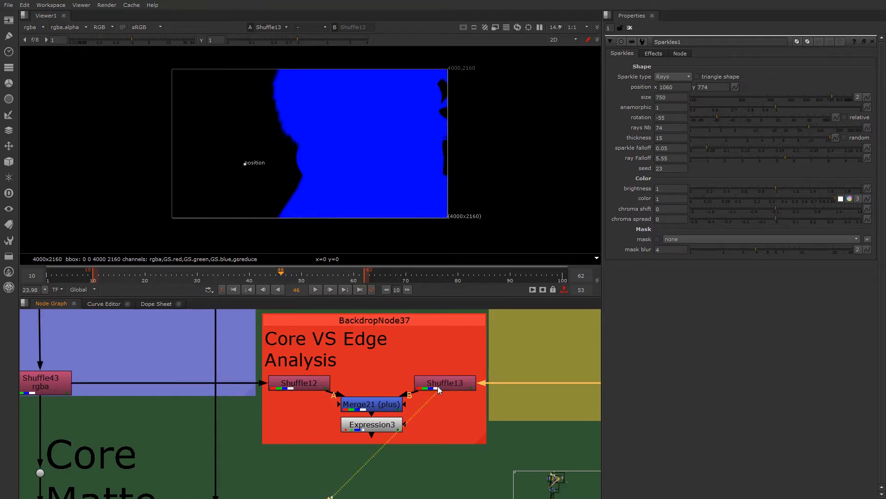
- View the combined core and edge mattes at Merge21, select Expression3 and inspect the matte edges closely
{"action": "scroll", "coordinate": [448, 385], "scroll_direction": "down", "scroll_amount": 1}
{"action": "scroll", "coordinate": [447, 384], "scroll_direction": "up", "scroll_amount": 1}
{"action": "left_click", "coordinate": [360, 405]}
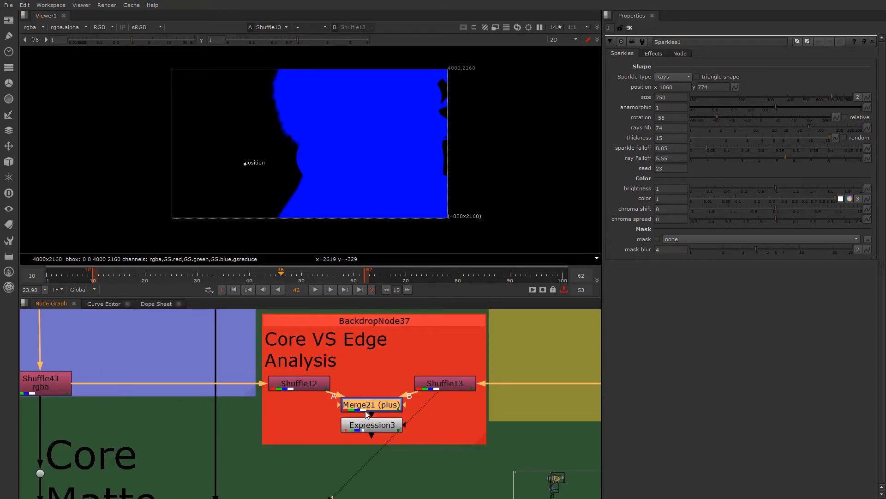
{"action": "key", "text": "1"}
{"action": "left_click", "coordinate": [367, 429]}
{"action": "scroll", "coordinate": [397, 64], "scroll_direction": "up", "scroll_amount": 3}
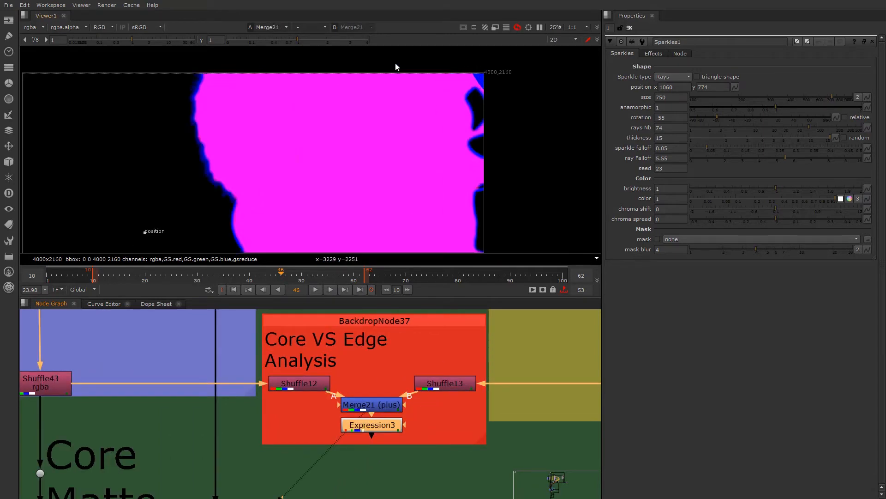
- Inspect the combined core and edge mattes at Merge21 around the goggle-strap gaps and along the subject's outline
{"action": "scroll", "coordinate": [342, 132], "scroll_direction": "up", "scroll_amount": 3}
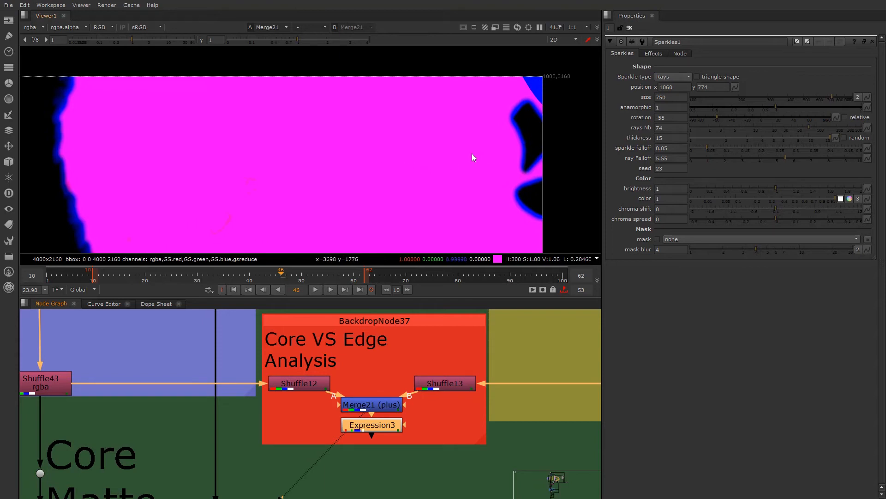
{"action": "scroll", "coordinate": [288, 140], "scroll_direction": "down", "scroll_amount": 2}
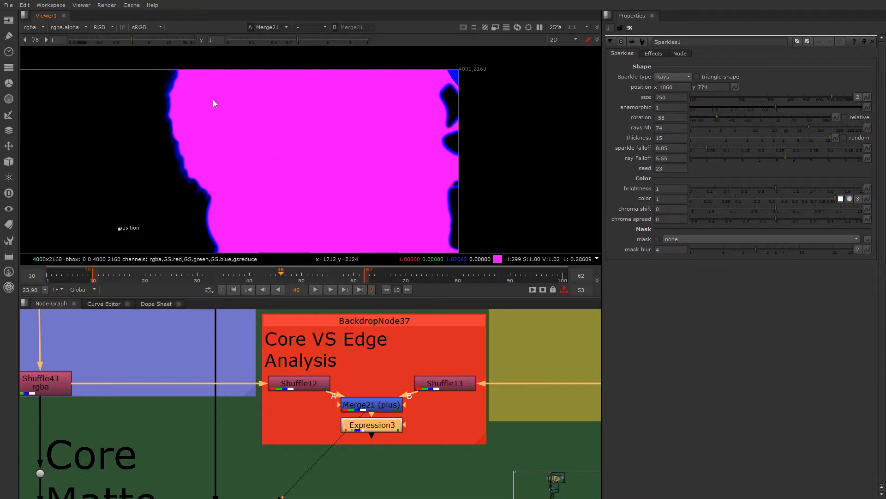
{"action": "scroll", "coordinate": [210, 161], "scroll_direction": "down", "scroll_amount": 3}
{"action": "scroll", "coordinate": [213, 187], "scroll_direction": "up", "scroll_amount": 5}
{"action": "middle_click_drag", "start_coordinate": [226, 196], "coordinate": [259, 170]}
- Show Expression3 in the Viewer and examine the edge band between the core matte and the background along the subject's outline
{"action": "key", "text": "1"}
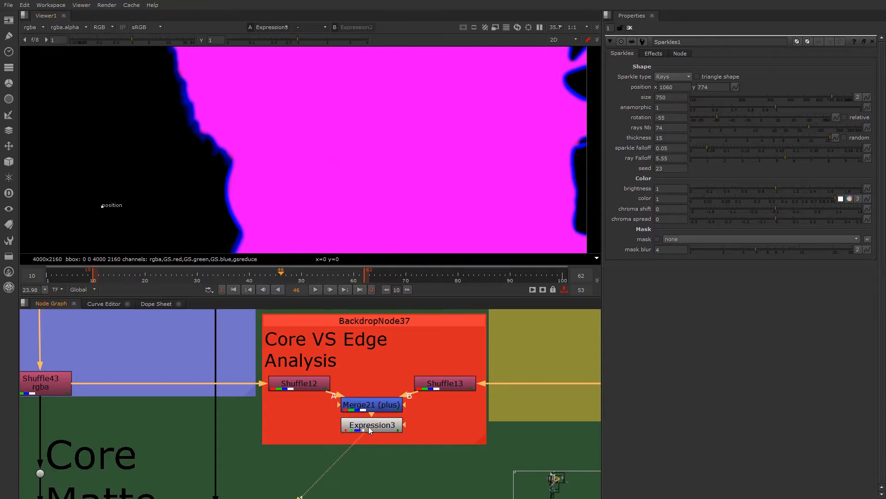
{"action": "scroll", "coordinate": [287, 184], "scroll_direction": "down", "scroll_amount": 3}
{"action": "scroll", "coordinate": [280, 183], "scroll_direction": "up", "scroll_amount": 4}
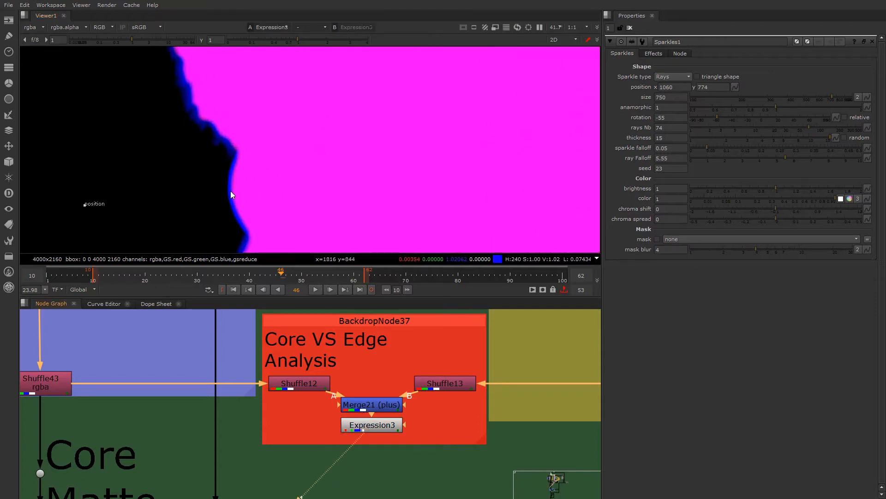
{"action": "scroll", "coordinate": [226, 191], "scroll_direction": "up", "scroll_amount": 5}
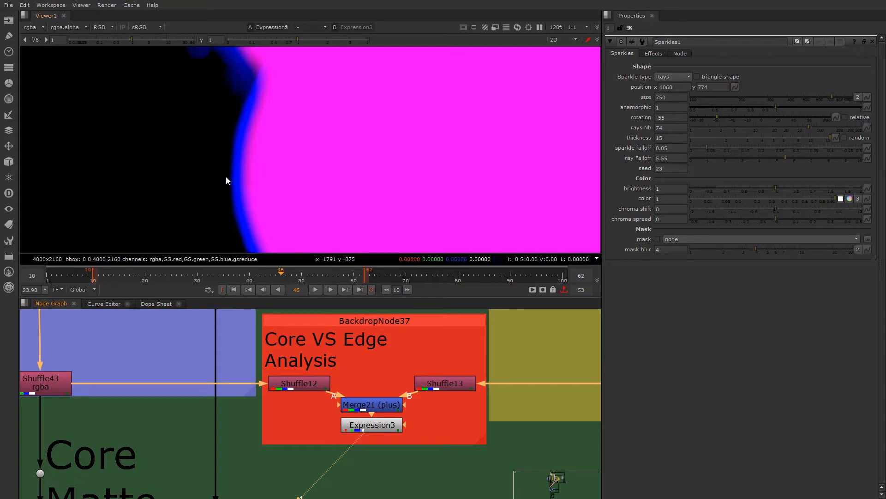
{"action": "scroll", "coordinate": [233, 166], "scroll_direction": "up", "scroll_amount": 3}
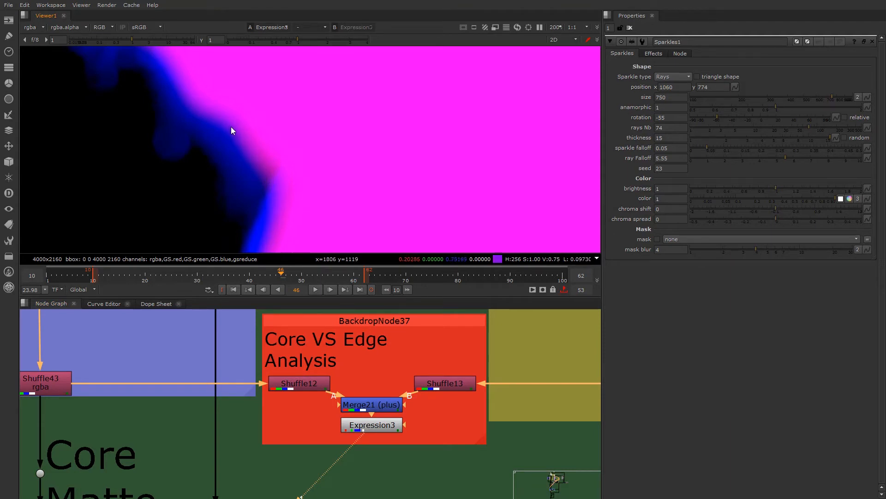
{"action": "scroll", "coordinate": [243, 133], "scroll_direction": "down", "scroll_amount": 12}
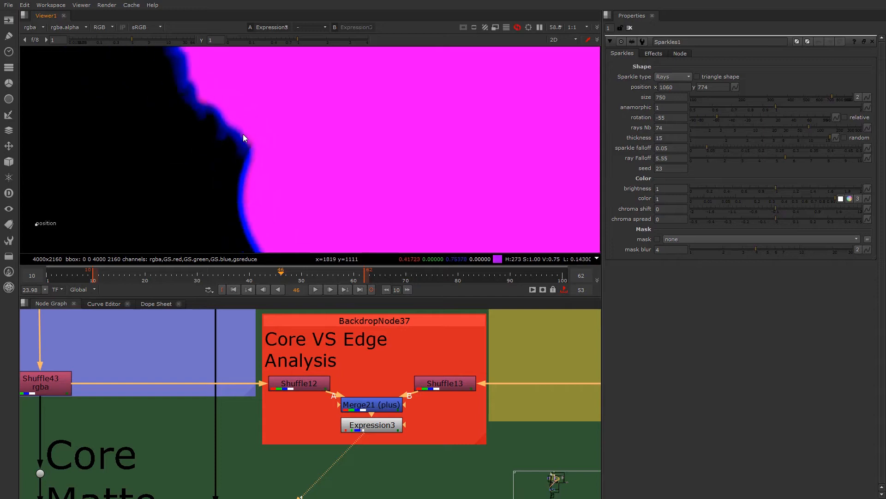
{"action": "scroll", "coordinate": [287, 133], "scroll_direction": "up", "scroll_amount": 4}
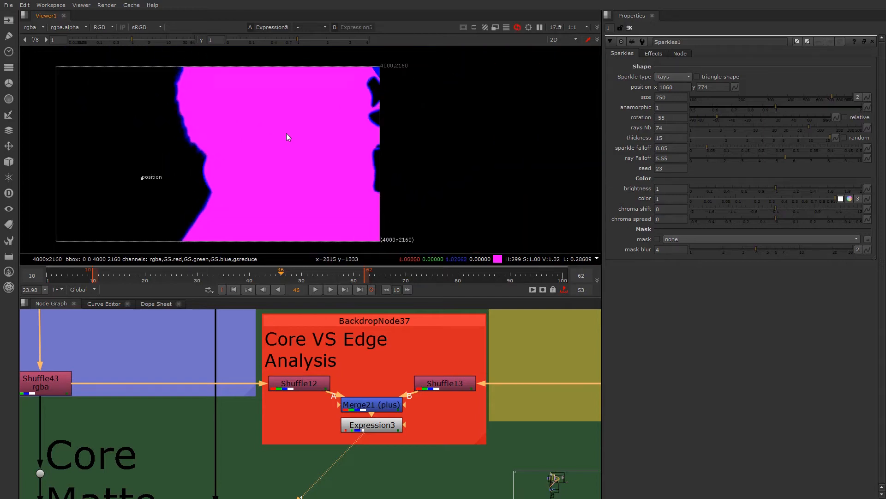
{"action": "scroll", "coordinate": [309, 147], "scroll_direction": "down", "scroll_amount": 5}
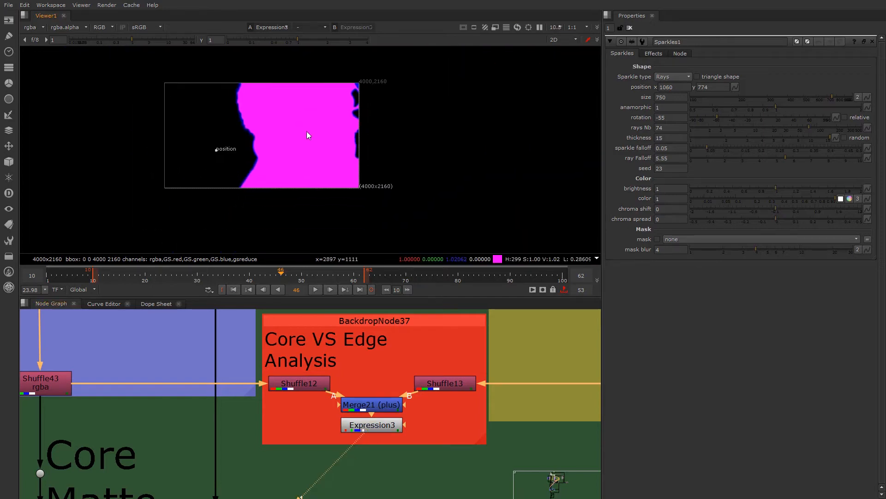
{"action": "scroll", "coordinate": [273, 152], "scroll_direction": "up", "scroll_amount": 5}
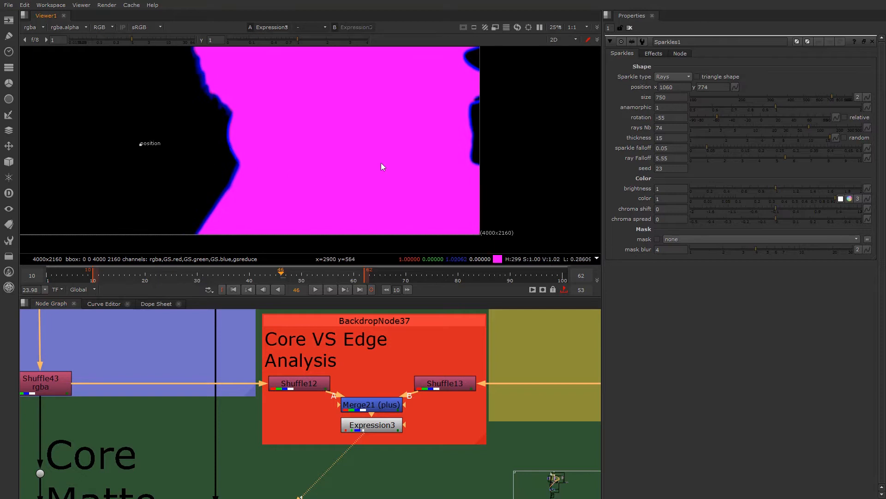
{"action": "scroll", "coordinate": [345, 356], "scroll_direction": "down", "scroll_amount": 3}
- Show the final composite at Merge7, just above IMAGE OUT, in the Viewer with the whole image visible
{"action": "middle_click_drag", "start_coordinate": [343, 352], "coordinate": [332, 371]}
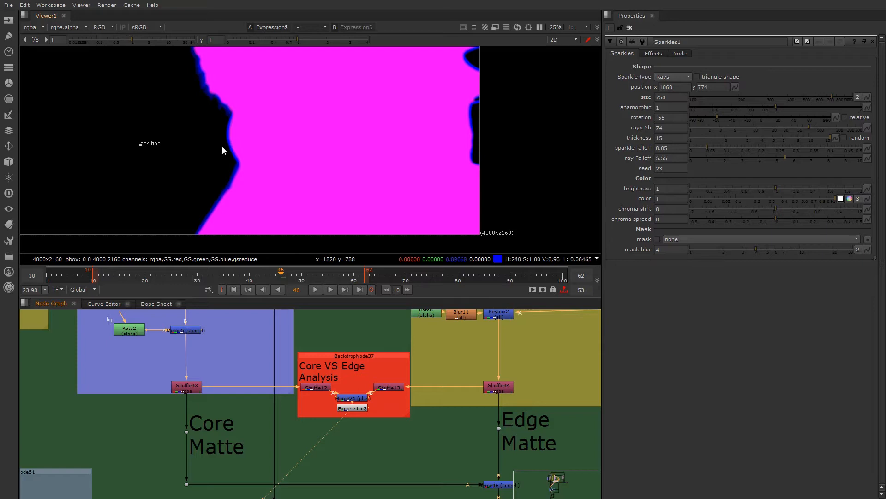
{"action": "scroll", "coordinate": [350, 413], "scroll_direction": "down", "scroll_amount": 2}
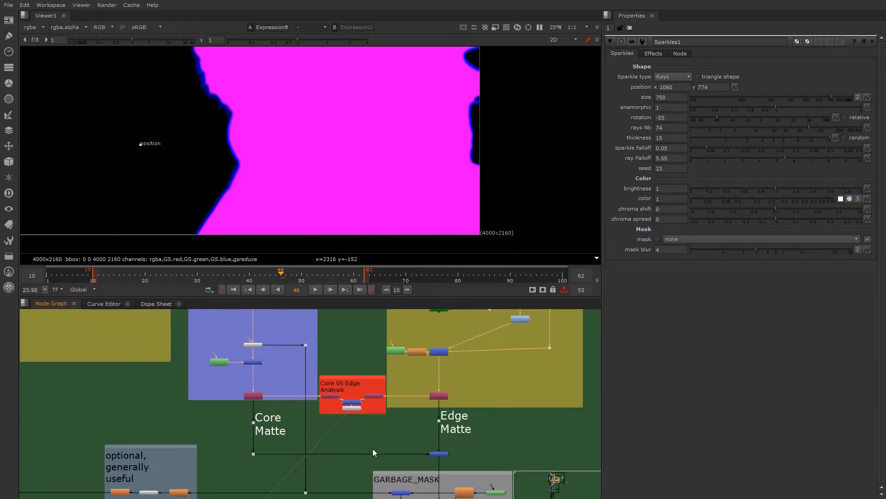
{"action": "scroll", "coordinate": [350, 408], "scroll_direction": "down", "scroll_amount": 4}
{"action": "middle_click_drag", "start_coordinate": [253, 407], "coordinate": [234, 446]}
{"action": "scroll", "coordinate": [389, 422], "scroll_direction": "down", "scroll_amount": 6}
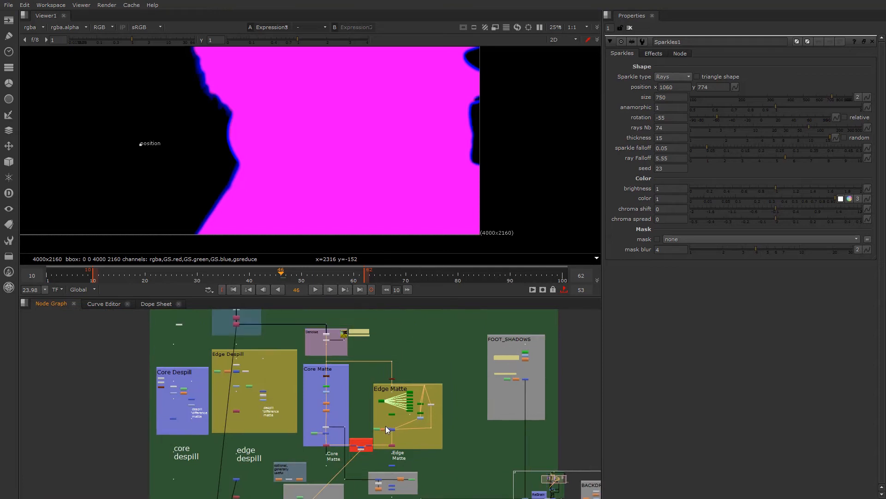
{"action": "middle_click_drag", "start_coordinate": [337, 466], "coordinate": [318, 395]}
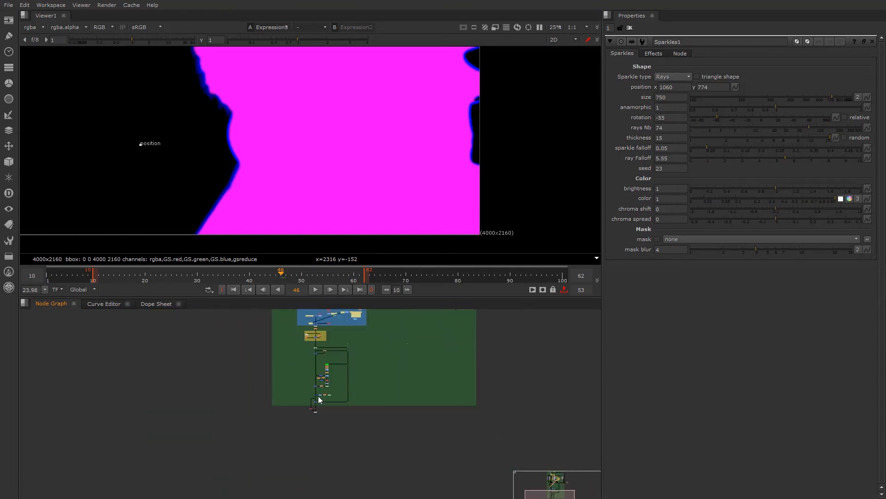
{"action": "scroll", "coordinate": [318, 395], "scroll_direction": "up", "scroll_amount": 12}
{"action": "left_click", "coordinate": [305, 463]}
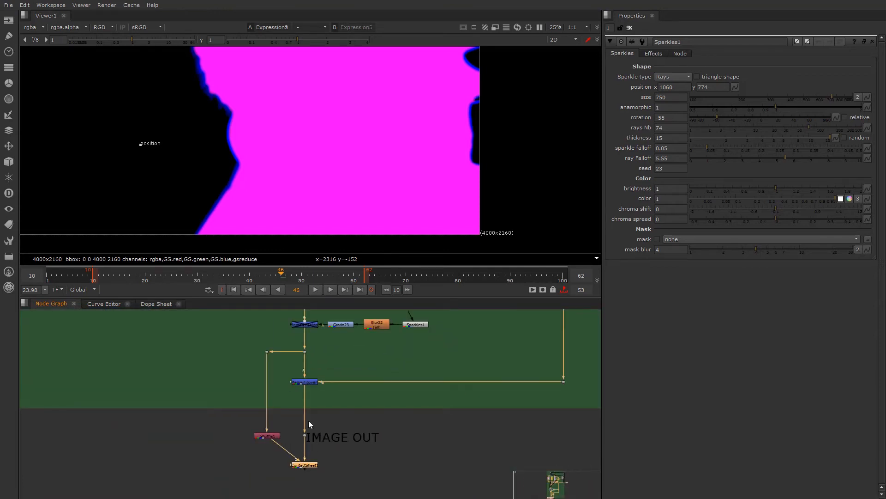
{"action": "left_click", "coordinate": [304, 382]}
{"action": "key", "text": "1"}
{"action": "scroll", "coordinate": [344, 188], "scroll_direction": "down", "scroll_amount": 3}
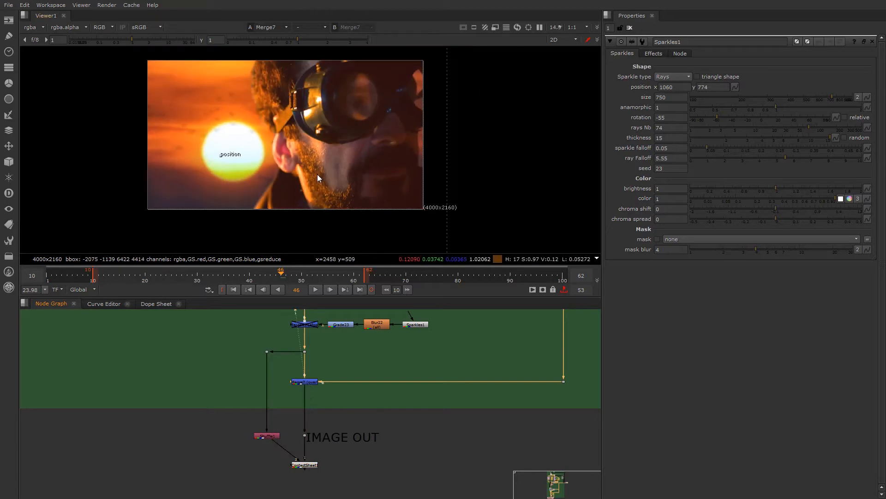
- Disable the merge node fed by Blur25, located above the disabled sparkles merge
{"action": "scroll", "coordinate": [329, 392], "scroll_direction": "down", "scroll_amount": 5}
{"action": "middle_click_drag", "start_coordinate": [306, 347], "coordinate": [297, 394]}
{"action": "scroll", "coordinate": [331, 417], "scroll_direction": "up", "scroll_amount": 6}
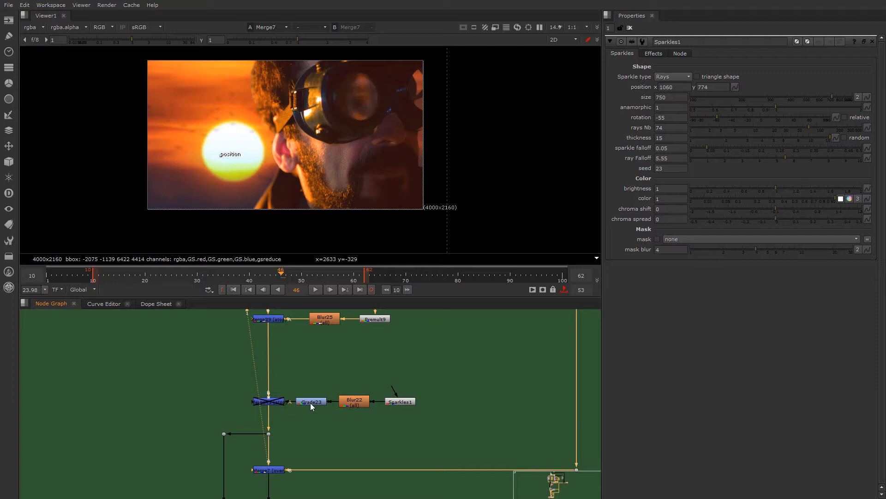
{"action": "middle_click_drag", "start_coordinate": [293, 363], "coordinate": [283, 385]}
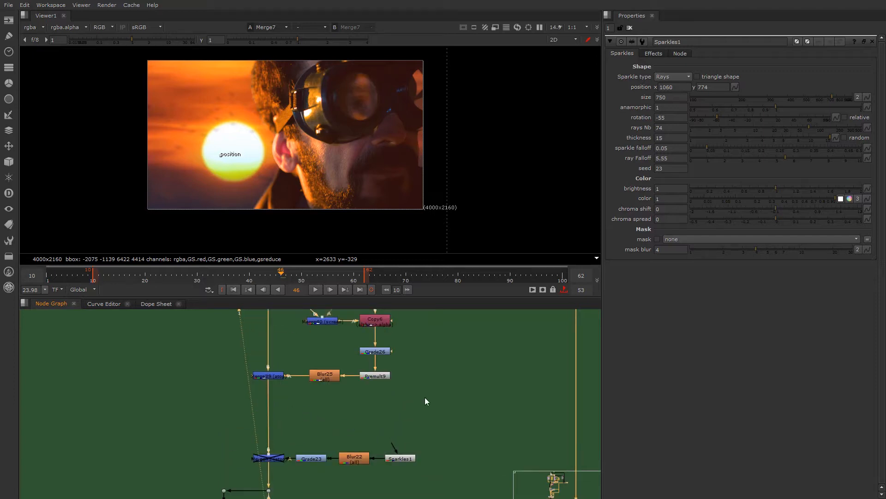
{"action": "left_click", "coordinate": [272, 376]}
{"action": "key", "text": "d"}
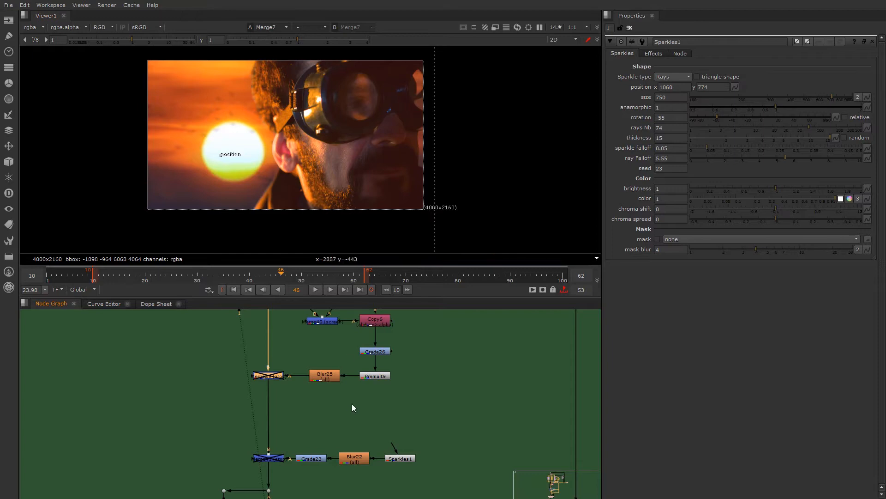
- Trace the node graph upward through the light wrap input and SHARPEN sections to the despill and matte sections
{"action": "scroll", "coordinate": [352, 404], "scroll_direction": "down", "scroll_amount": 5}
{"action": "middle_click_drag", "start_coordinate": [324, 353], "coordinate": [320, 420]}
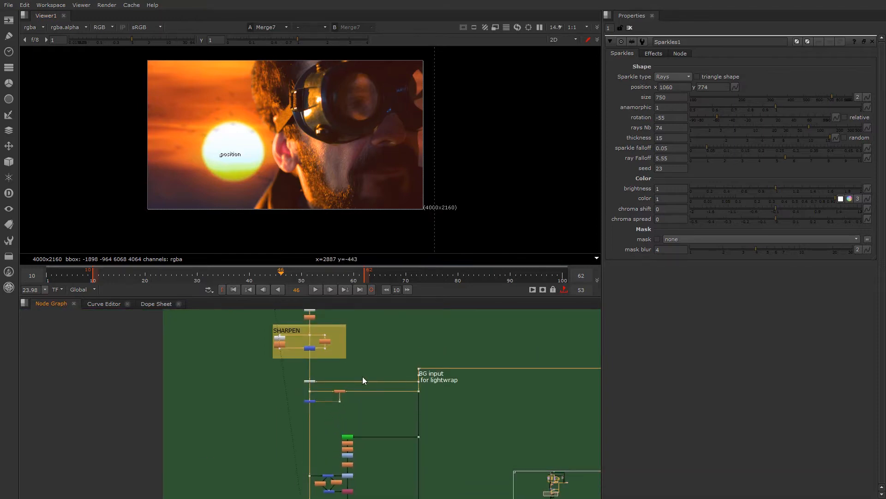
{"action": "scroll", "coordinate": [363, 376], "scroll_direction": "up", "scroll_amount": 2}
{"action": "scroll", "coordinate": [389, 404], "scroll_direction": "down", "scroll_amount": 3}
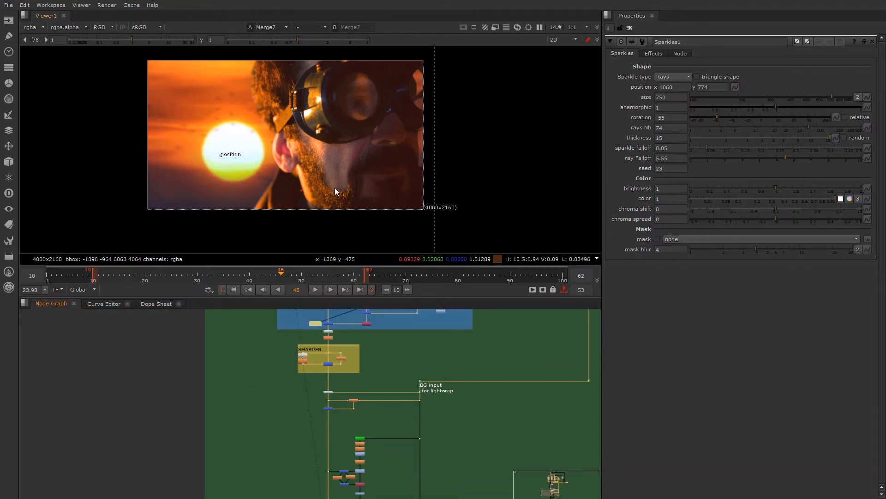
{"action": "scroll", "coordinate": [328, 401], "scroll_direction": "down", "scroll_amount": 3}
{"action": "middle_click_drag", "start_coordinate": [325, 343], "coordinate": [289, 409]}
{"action": "middle_click_drag", "start_coordinate": [291, 363], "coordinate": [286, 428]}
{"action": "middle_click_drag", "start_coordinate": [282, 331], "coordinate": [278, 428]}
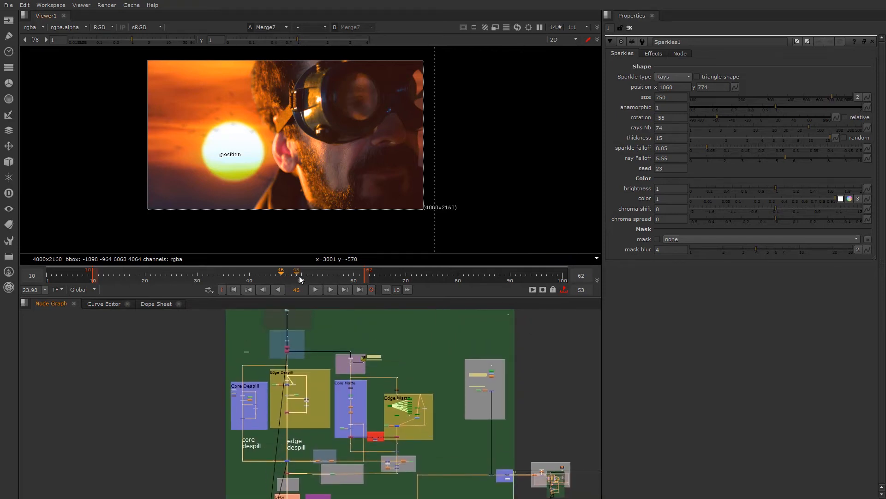
- Locate Read3 in the Green Screen Footage backdrop using a full-size Node Graph and show its plate in the Viewer
{"action": "scroll", "coordinate": [304, 327], "scroll_direction": "up", "scroll_amount": 3}
{"action": "middle_click_drag", "start_coordinate": [304, 327], "coordinate": [294, 298]}
{"action": "key", "text": "space"}
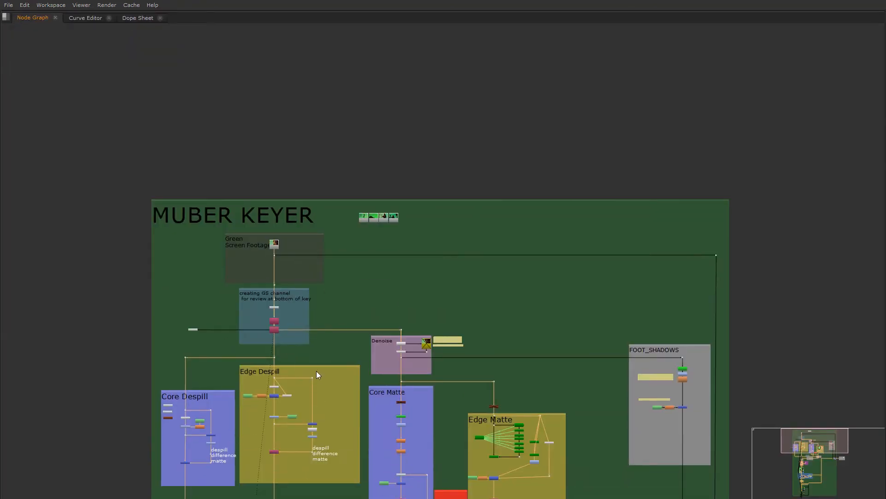
{"action": "middle_click_drag", "start_coordinate": [305, 344], "coordinate": [303, 279]}
{"action": "scroll", "coordinate": [279, 190], "scroll_direction": "up", "scroll_amount": 5}
{"action": "left_click", "coordinate": [271, 169]}
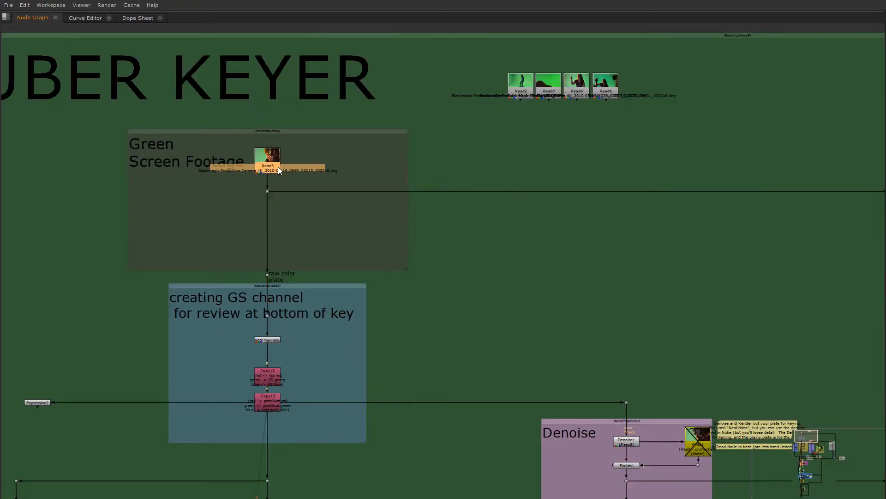
{"action": "middle_click_drag", "start_coordinate": [277, 165], "coordinate": [331, 218]}
{"action": "scroll", "coordinate": [333, 213], "scroll_direction": "up", "scroll_amount": 3}
{"action": "left_click", "coordinate": [363, 217]}
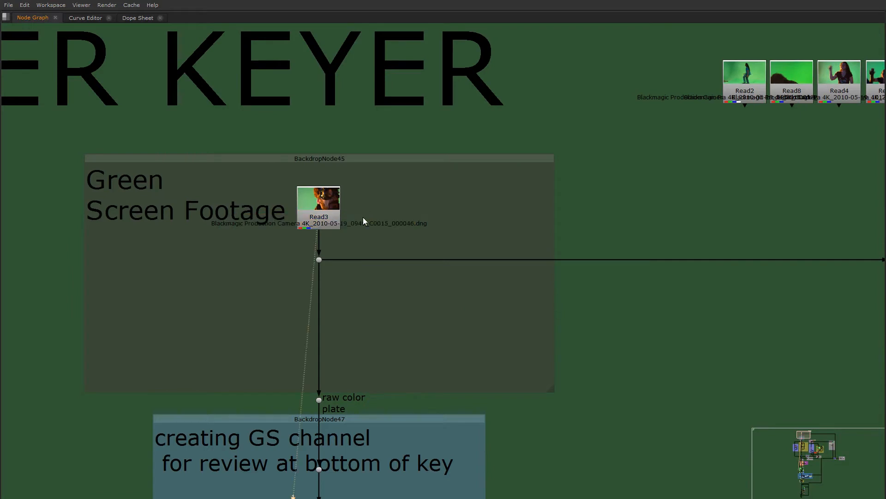
{"action": "key", "text": "space"}
{"action": "scroll", "coordinate": [317, 379], "scroll_direction": "down", "scroll_amount": 3}
{"action": "middle_click_drag", "start_coordinate": [316, 380], "coordinate": [304, 447]}
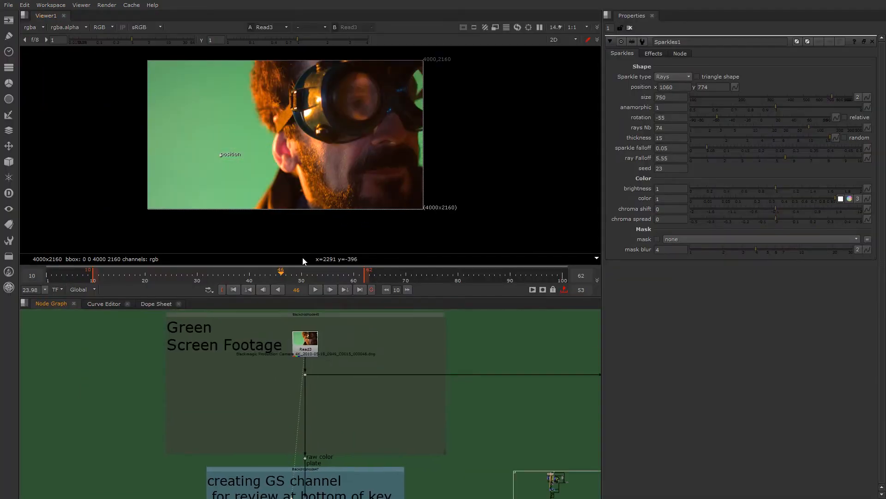
- Move the playhead to frame 26 to view the greenscreen plate there and adjust the visible timeline range
{"action": "left_click", "coordinate": [171, 278]}
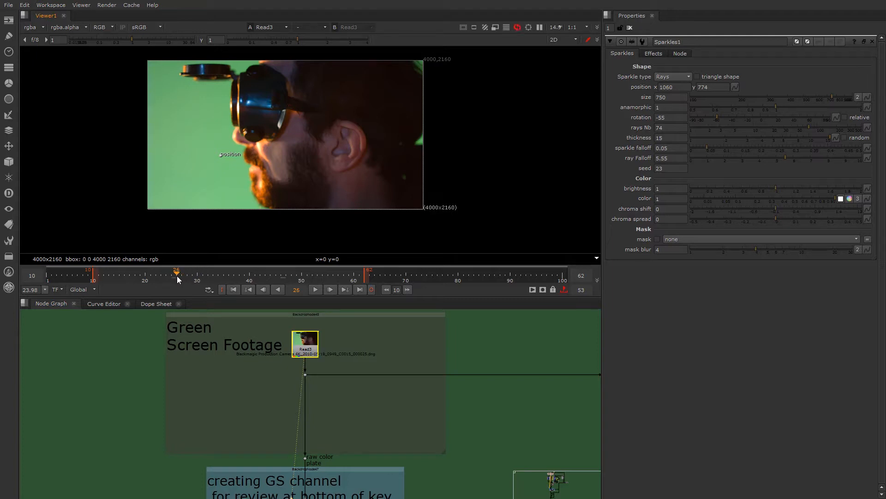
{"action": "left_click", "coordinate": [176, 274]}
{"action": "scroll", "coordinate": [173, 274], "scroll_direction": "up", "scroll_amount": 3}
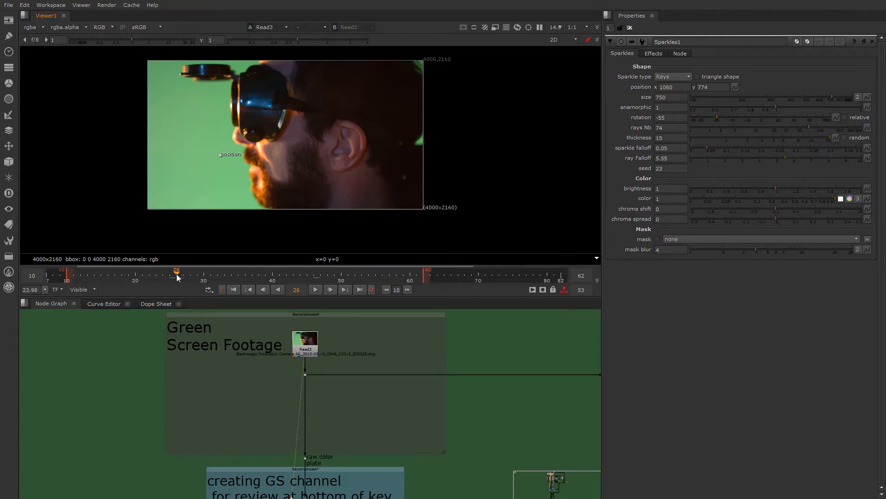
{"action": "scroll", "coordinate": [297, 405], "scroll_direction": "down", "scroll_amount": 5}
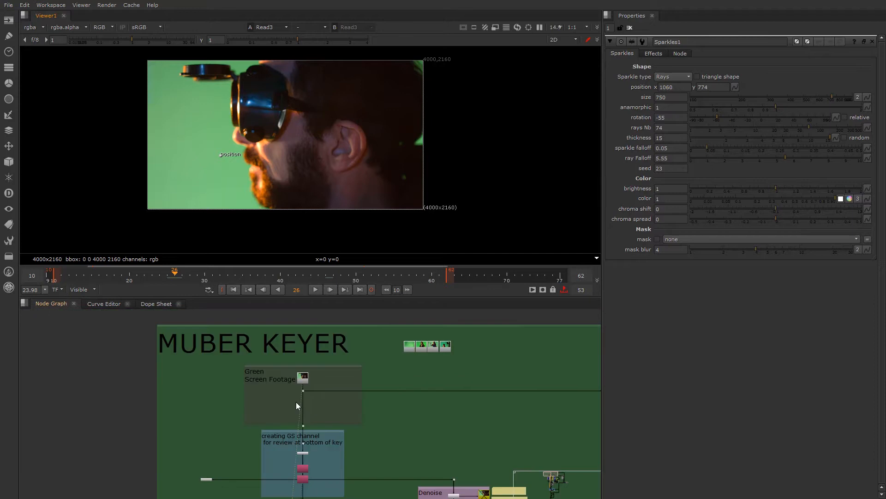
- Examine the Green Screen Footage and GS channel backdrops in relation to the top of the MUBER KEYER template
{"action": "scroll", "coordinate": [274, 345], "scroll_direction": "up", "scroll_amount": 3}
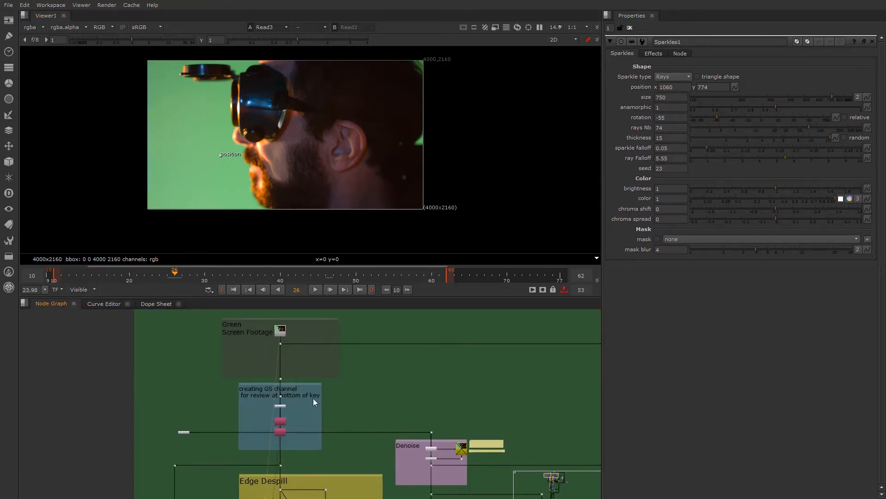
{"action": "scroll", "coordinate": [284, 395], "scroll_direction": "up", "scroll_amount": 4}
{"action": "scroll", "coordinate": [284, 395], "scroll_direction": "up", "scroll_amount": 1}
{"action": "middle_click_drag", "start_coordinate": [269, 356], "coordinate": [267, 434]}
{"action": "scroll", "coordinate": [266, 417], "scroll_direction": "down", "scroll_amount": 1}
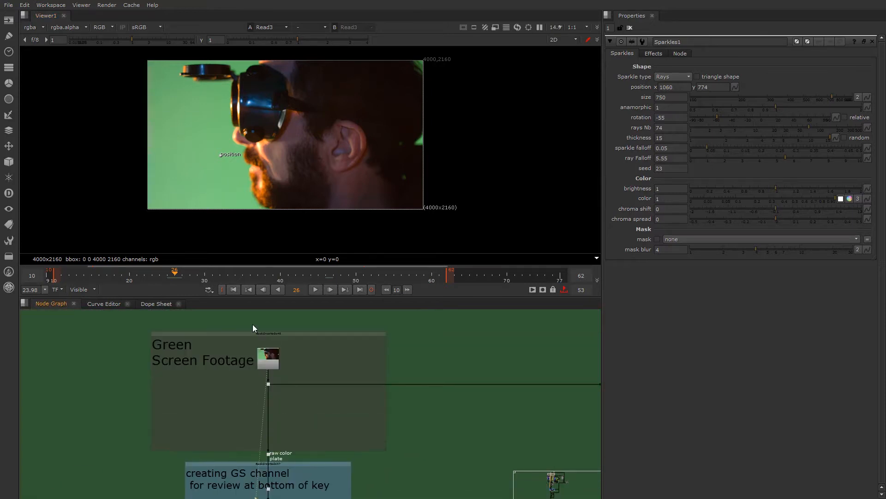
{"action": "scroll", "coordinate": [272, 385], "scroll_direction": "down", "scroll_amount": 5}
{"action": "middle_click_drag", "start_coordinate": [281, 366], "coordinate": [237, 313]}
{"action": "scroll", "coordinate": [236, 312], "scroll_direction": "down", "scroll_amount": 2}
{"action": "middle_click_drag", "start_coordinate": [248, 376], "coordinate": [249, 406]}
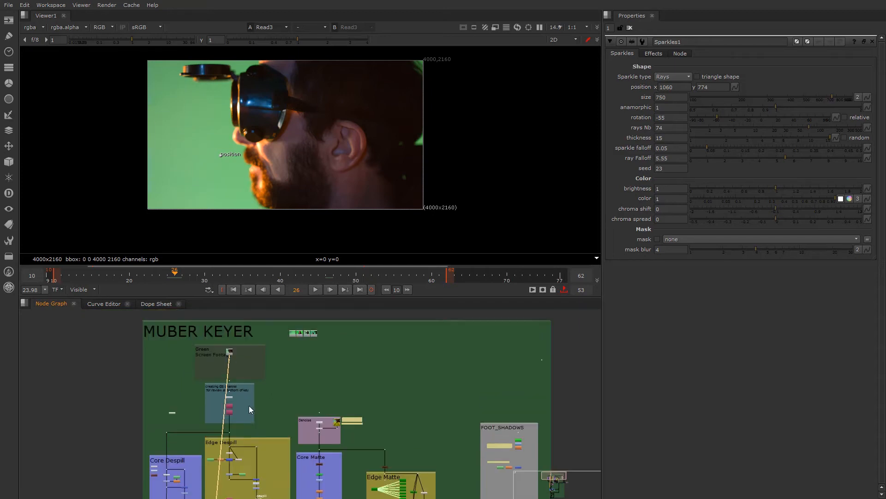
- Survey the template across to its far side and return to the Green Screen Footage backdrop
{"action": "scroll", "coordinate": [229, 363], "scroll_direction": "up", "scroll_amount": 2}
{"action": "scroll", "coordinate": [471, 374], "scroll_direction": "down", "scroll_amount": 1}
{"action": "middle_click_drag", "start_coordinate": [455, 377], "coordinate": [185, 351]}
{"action": "scroll", "coordinate": [214, 364], "scroll_direction": "down", "scroll_amount": 1}
{"action": "middle_click_drag", "start_coordinate": [240, 405], "coordinate": [242, 384]}
{"action": "middle_click_drag", "start_coordinate": [48, 357], "coordinate": [313, 396]}
{"action": "scroll", "coordinate": [313, 395], "scroll_direction": "up", "scroll_amount": 5}
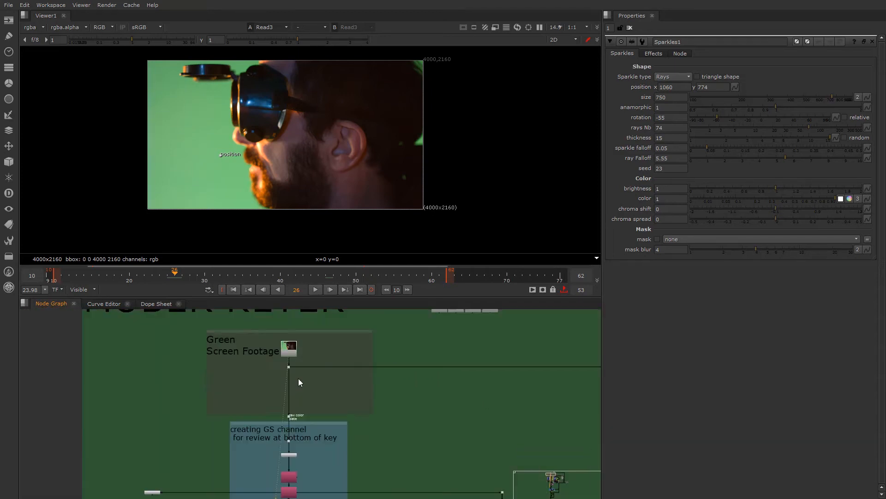
- Examine the AddChannels2 and Copy12 nodes in the backdrop that creates the GS channel for review
{"action": "left_click", "coordinate": [285, 332]}
{"action": "left_click", "coordinate": [313, 359]}
{"action": "middle_click_drag", "start_coordinate": [283, 459], "coordinate": [326, 334]}
{"action": "scroll", "coordinate": [306, 389], "scroll_direction": "up", "scroll_amount": 2}
{"action": "scroll", "coordinate": [311, 388], "scroll_direction": "down", "scroll_amount": 1}
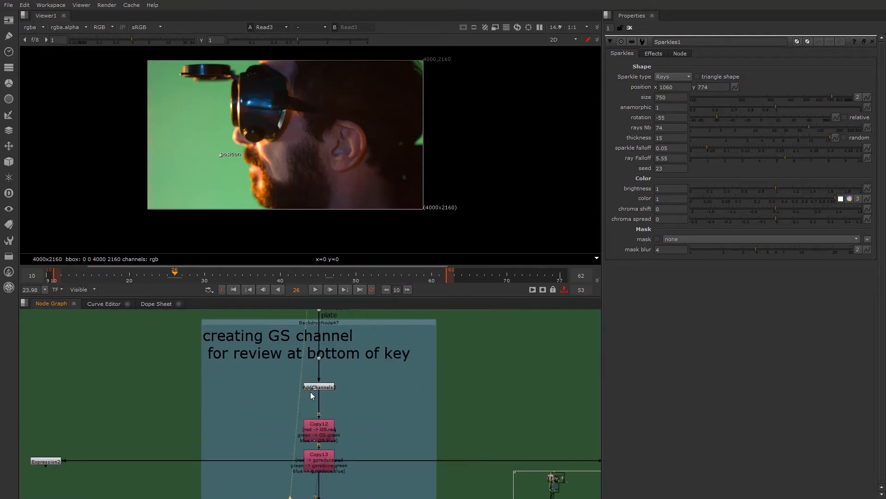
{"action": "scroll", "coordinate": [335, 407], "scroll_direction": "up", "scroll_amount": 3}
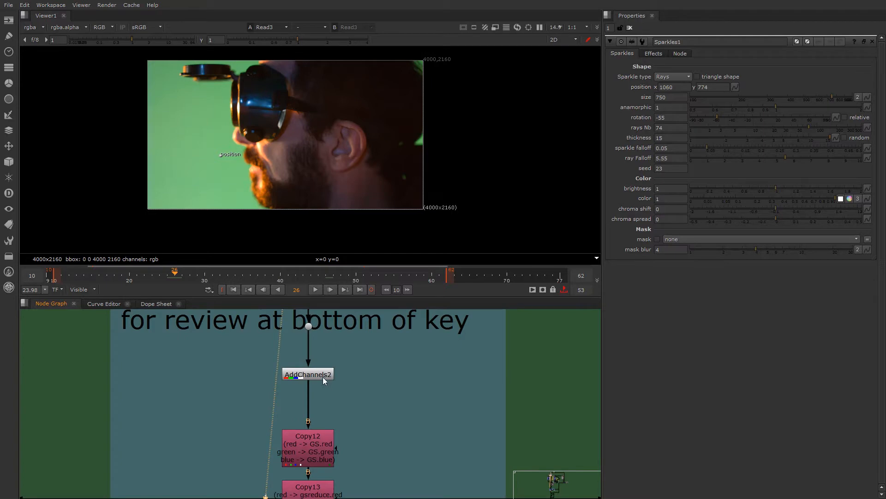
- View the output of the AddChannels2 node and open its settings to inspect the channels it adds
{"action": "left_click", "coordinate": [320, 376]}
{"action": "key", "text": "1"}
{"action": "double_click", "coordinate": [320, 375]}
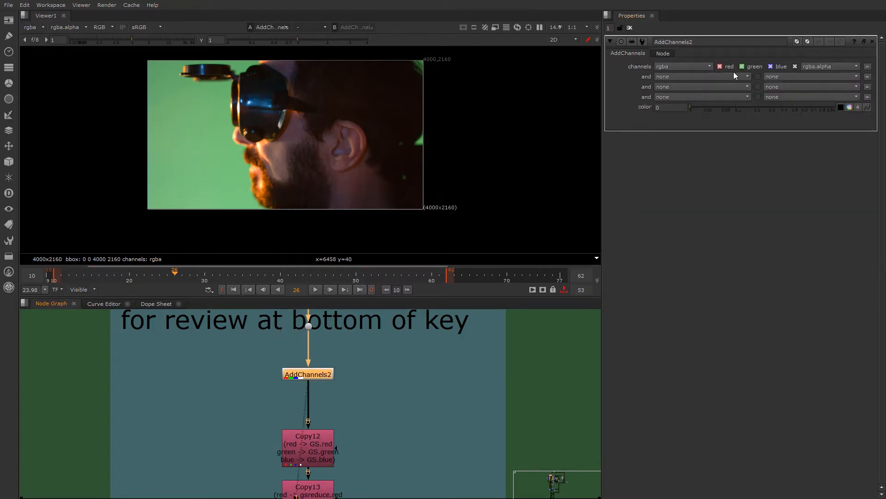
{"action": "left_click", "coordinate": [321, 376]}
{"action": "left_click", "coordinate": [322, 375]}
- View the output of Copy12 and open its settings to inspect the rgba to GS channel copy
{"action": "left_click", "coordinate": [309, 454]}
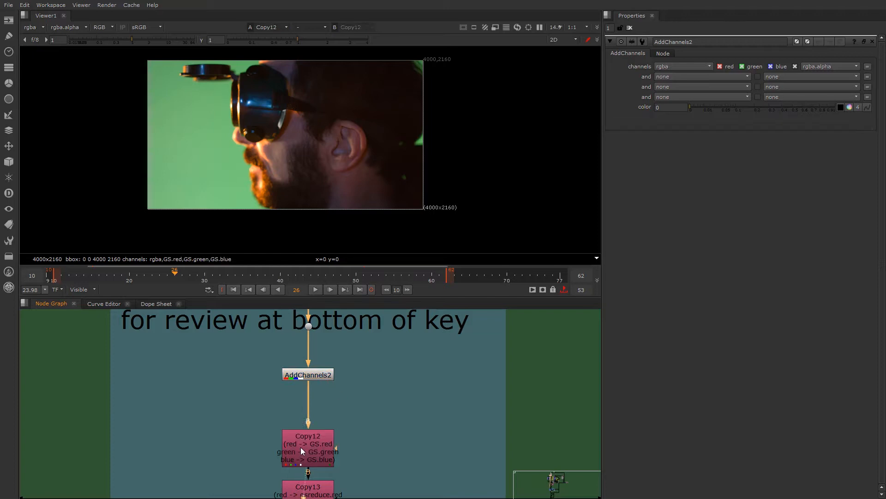
{"action": "key", "text": "1"}
{"action": "double_click", "coordinate": [302, 449]}
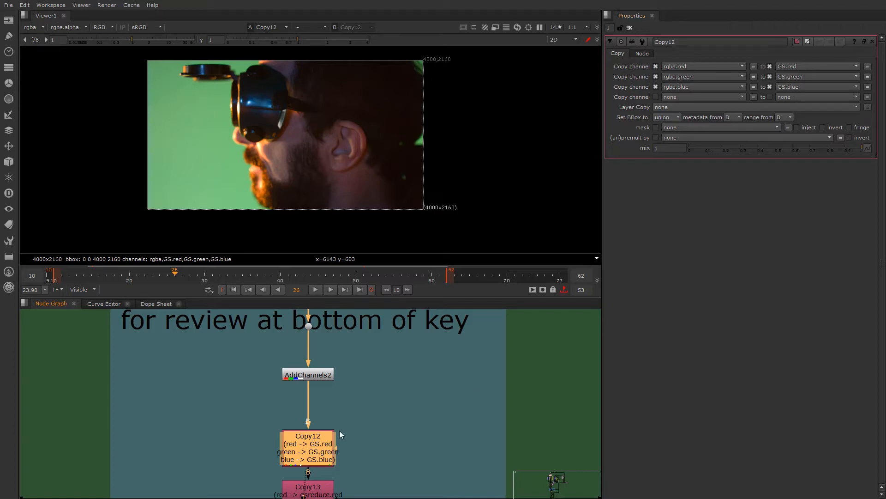
{"action": "left_click", "coordinate": [306, 392]}
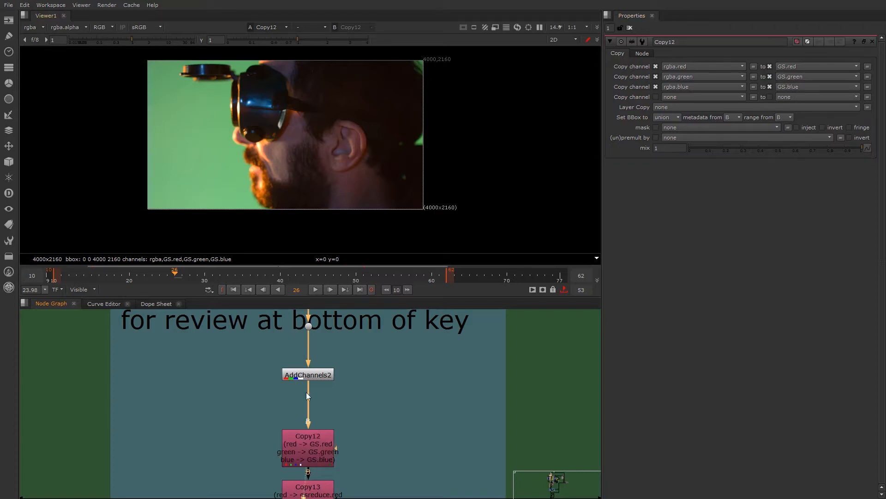
{"action": "left_click", "coordinate": [304, 446]}
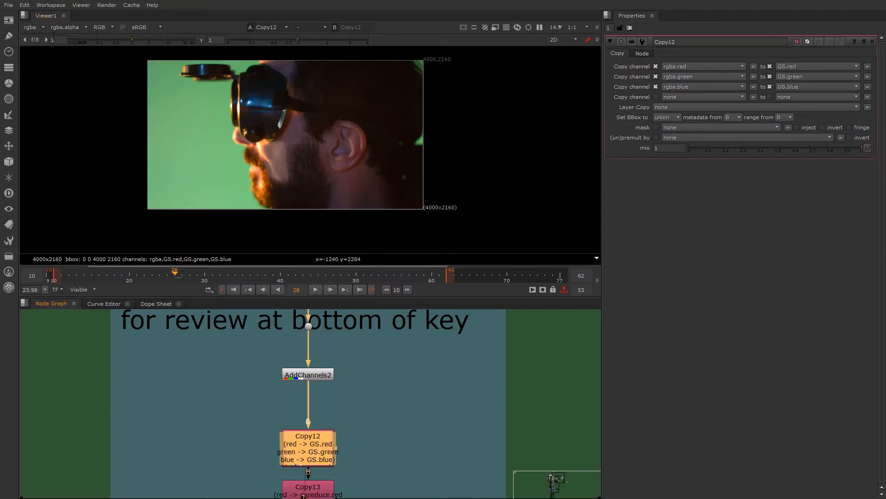
- Display the GS layer of Copy12 in the viewer and return the display to rgba
{"action": "left_click", "coordinate": [39, 26]}
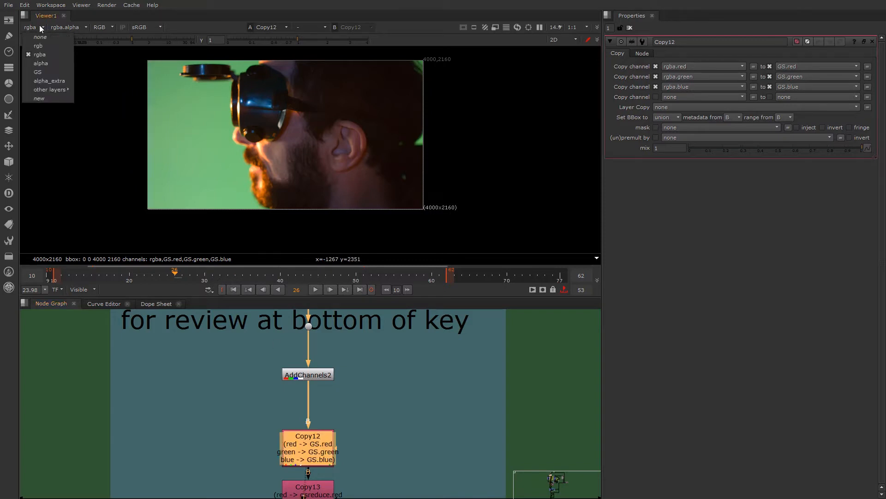
{"action": "left_click", "coordinate": [57, 73]}
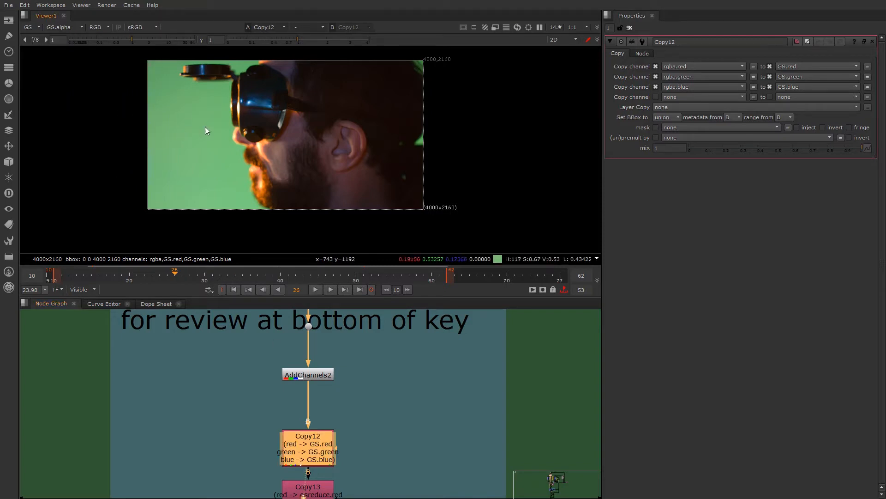
{"action": "left_click", "coordinate": [39, 28]}
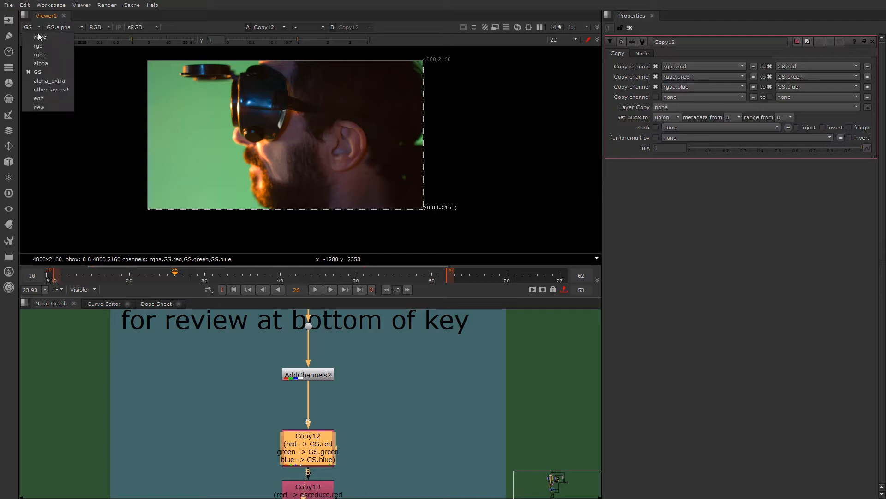
{"action": "left_click", "coordinate": [40, 56]}
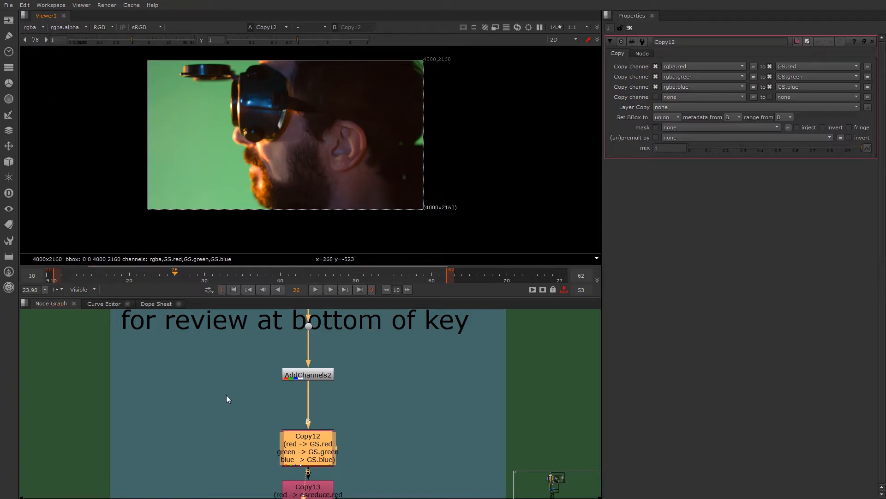
- View the output of Copy13 and open its settings to inspect the rgba to gsreduce channel copy
{"action": "scroll", "coordinate": [265, 403], "scroll_direction": "down", "scroll_amount": 4}
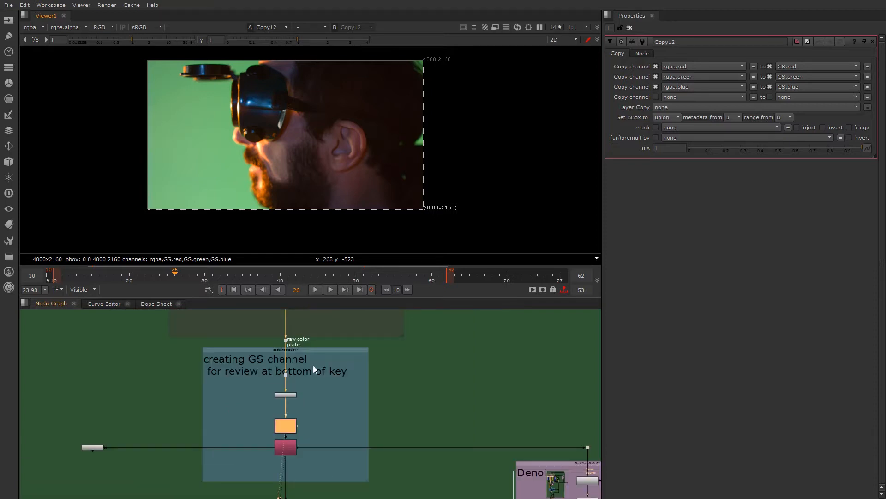
{"action": "scroll", "coordinate": [314, 401], "scroll_direction": "up", "scroll_amount": 5}
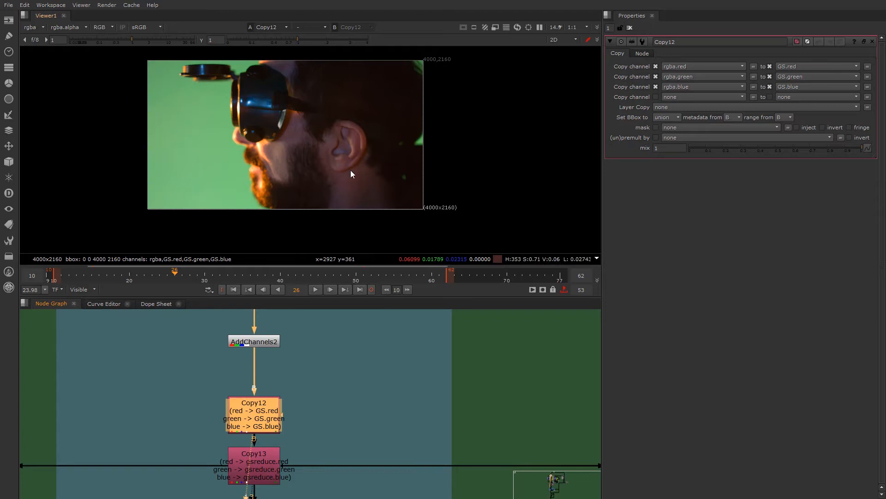
{"action": "scroll", "coordinate": [261, 450], "scroll_direction": "down", "scroll_amount": 1}
{"action": "middle_click_drag", "start_coordinate": [261, 451], "coordinate": [268, 375]}
{"action": "scroll", "coordinate": [262, 395], "scroll_direction": "up", "scroll_amount": 2}
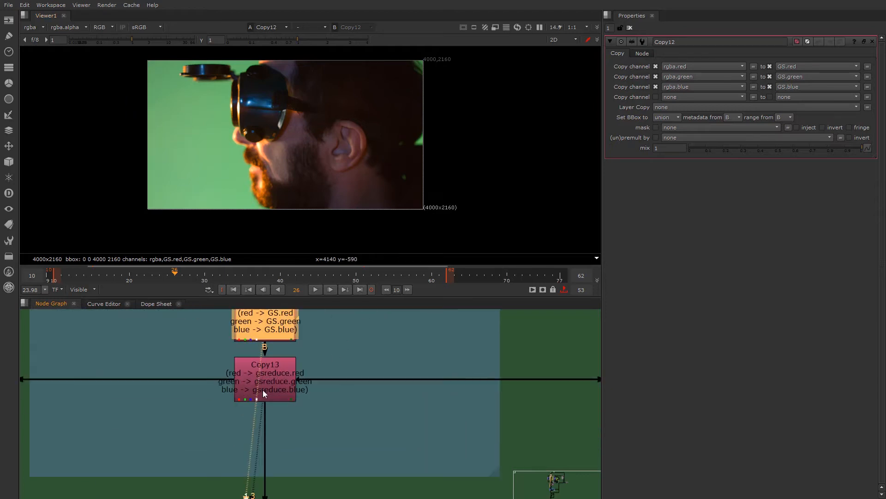
{"action": "double_click", "coordinate": [264, 380]}
{"action": "key", "text": "1"}
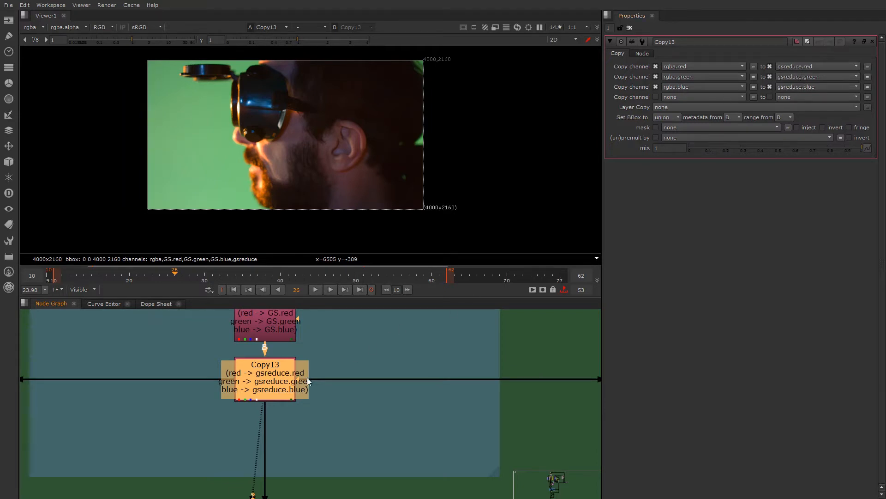
- Toggle Copy13 off and on, and check its GS and gsreduce layers in the viewer before returning to rgba
{"action": "key", "text": "d"}
{"action": "key", "text": "d"}
{"action": "scroll", "coordinate": [259, 427], "scroll_direction": "down", "scroll_amount": 5}
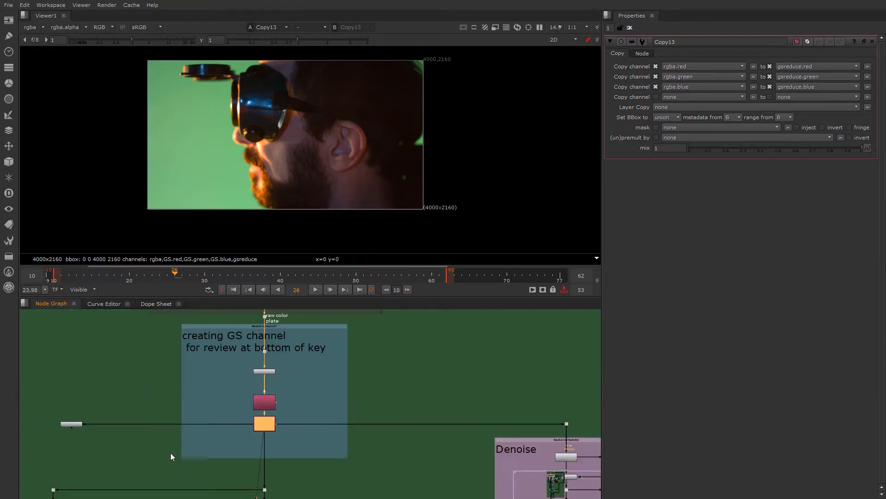
{"action": "scroll", "coordinate": [260, 391], "scroll_direction": "up", "scroll_amount": 4}
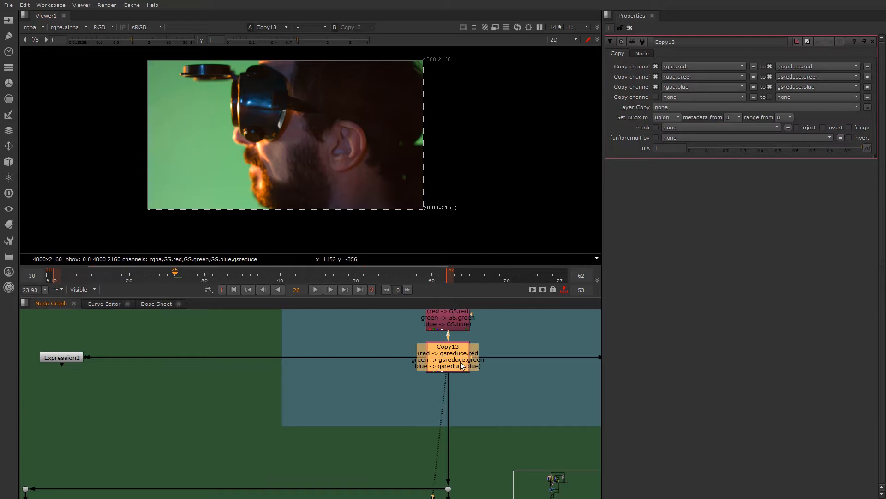
{"action": "left_click", "coordinate": [30, 26]}
{"action": "left_click", "coordinate": [52, 70]}
{"action": "left_click", "coordinate": [37, 26]}
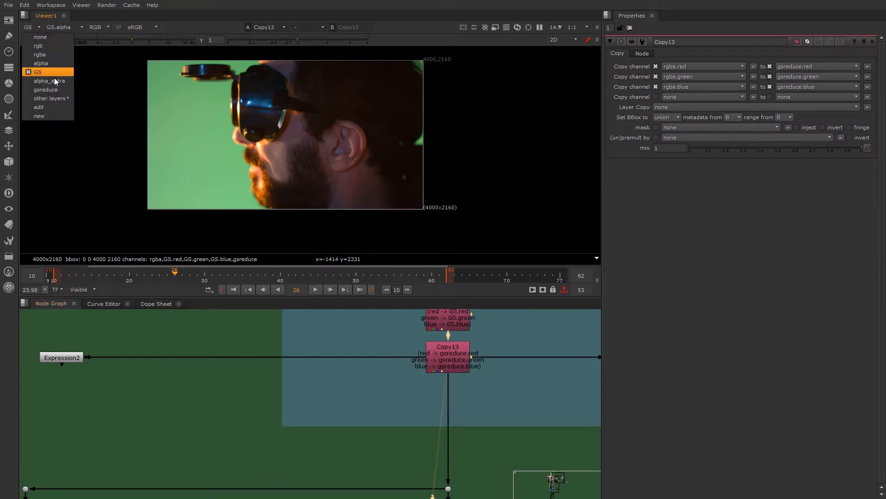
{"action": "left_click", "coordinate": [53, 89]}
{"action": "left_click", "coordinate": [48, 27]}
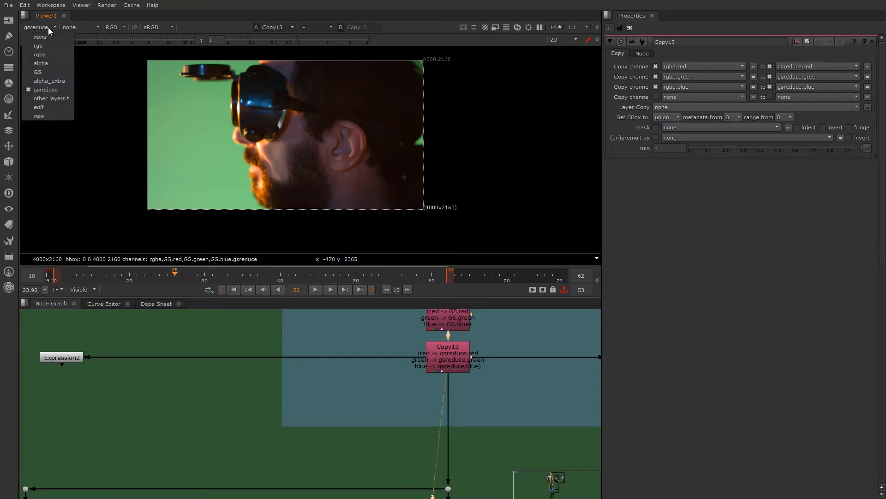
{"action": "left_click", "coordinate": [55, 56]}
- Survey the Edge Despill and Core Despill backdrops and move on to the Denoise backdrop
{"action": "scroll", "coordinate": [350, 380], "scroll_direction": "down", "scroll_amount": 3}
{"action": "scroll", "coordinate": [334, 384], "scroll_direction": "up", "scroll_amount": 1}
{"action": "scroll", "coordinate": [158, 389], "scroll_direction": "up", "scroll_amount": 3}
{"action": "scroll", "coordinate": [195, 412], "scroll_direction": "down", "scroll_amount": 3}
{"action": "middle_click_drag", "start_coordinate": [319, 463], "coordinate": [293, 383]}
{"action": "scroll", "coordinate": [254, 433], "scroll_direction": "up", "scroll_amount": 2}
{"action": "scroll", "coordinate": [302, 422], "scroll_direction": "down", "scroll_amount": 3}
{"action": "scroll", "coordinate": [313, 459], "scroll_direction": "up", "scroll_amount": 1}
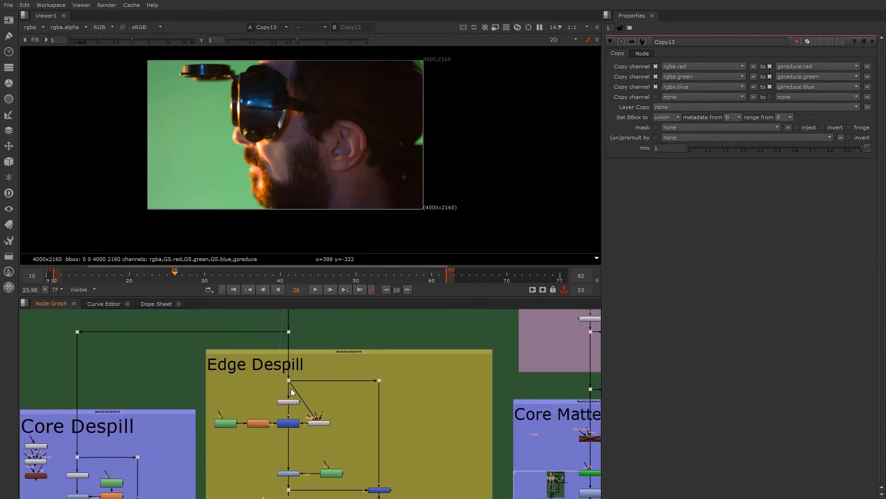
{"action": "scroll", "coordinate": [293, 393], "scroll_direction": "down", "scroll_amount": 2}
{"action": "scroll", "coordinate": [191, 422], "scroll_direction": "up", "scroll_amount": 1}
{"action": "middle_click_drag", "start_coordinate": [106, 480], "coordinate": [193, 372]}
{"action": "scroll", "coordinate": [289, 396], "scroll_direction": "down", "scroll_amount": 2}
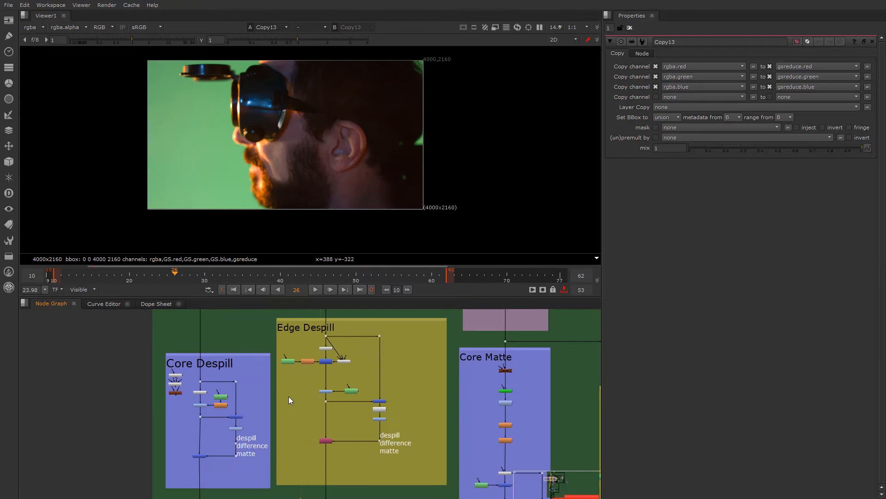
{"action": "middle_click_drag", "start_coordinate": [289, 396], "coordinate": [165, 441]}
{"action": "scroll", "coordinate": [334, 380], "scroll_direction": "up", "scroll_amount": 5}
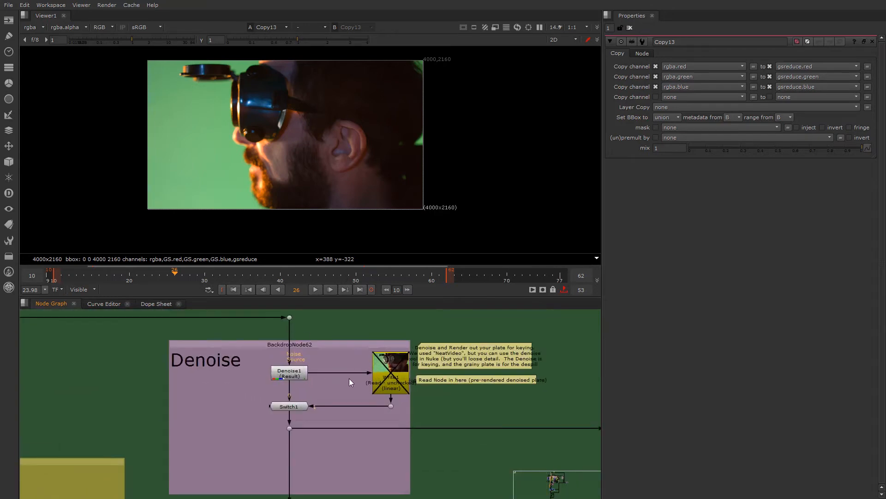
- View the output of Denoise1 and open the settings of the Write1 node in the Denoise backdrop
{"action": "key", "text": "1"}
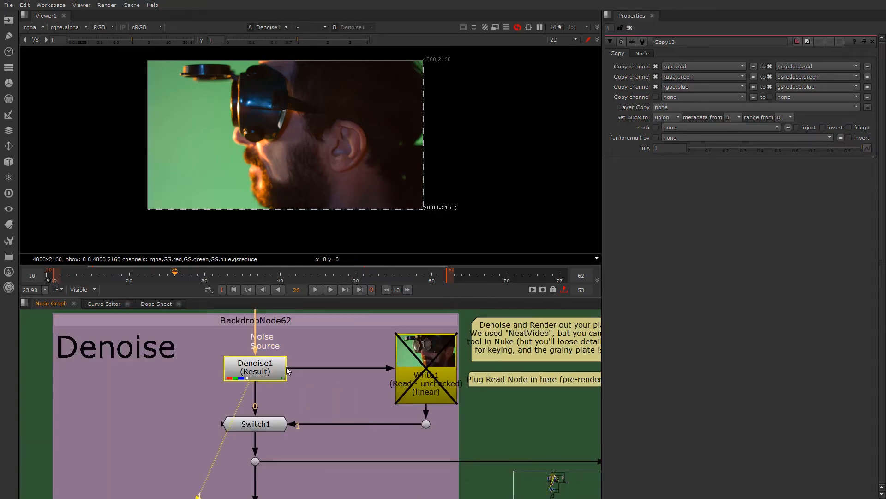
{"action": "left_click", "coordinate": [322, 389]}
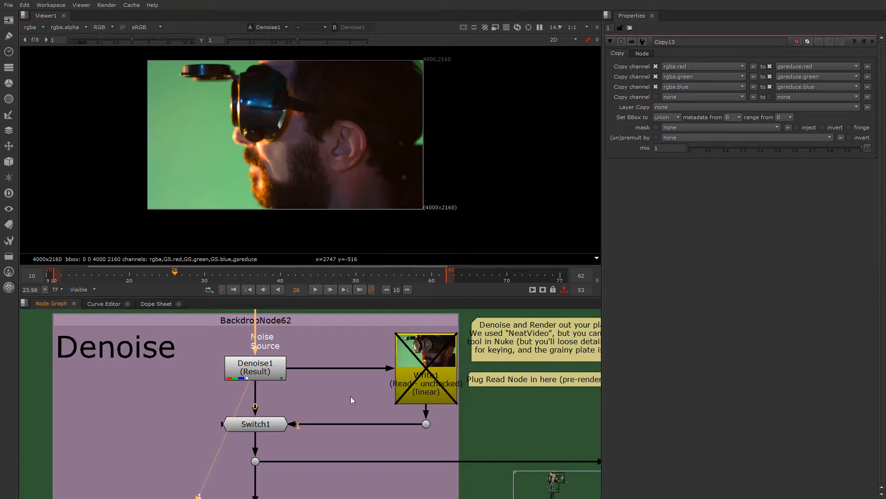
{"action": "left_click", "coordinate": [252, 372]}
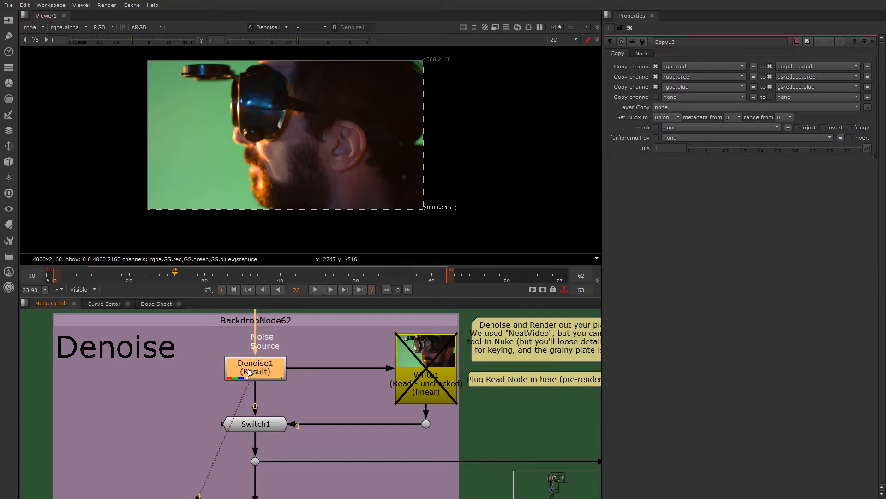
{"action": "middle_click_drag", "start_coordinate": [251, 371], "coordinate": [257, 394]}
{"action": "left_click_drag", "start_coordinate": [257, 394], "coordinate": [257, 397]}
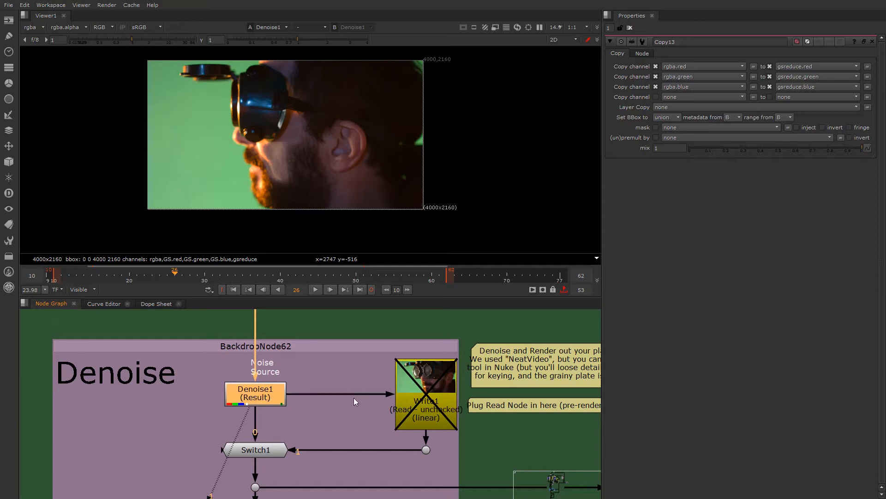
{"action": "middle_click_drag", "start_coordinate": [407, 419], "coordinate": [373, 413]}
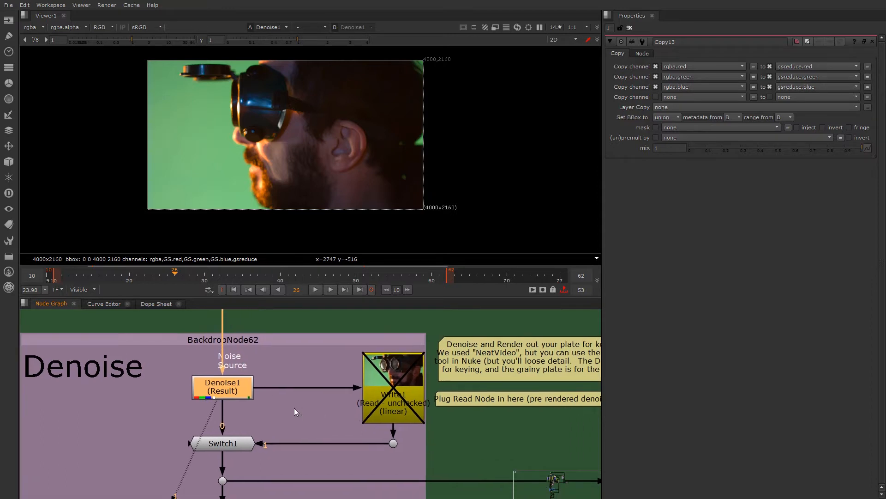
{"action": "middle_click_drag", "start_coordinate": [303, 396], "coordinate": [290, 376]}
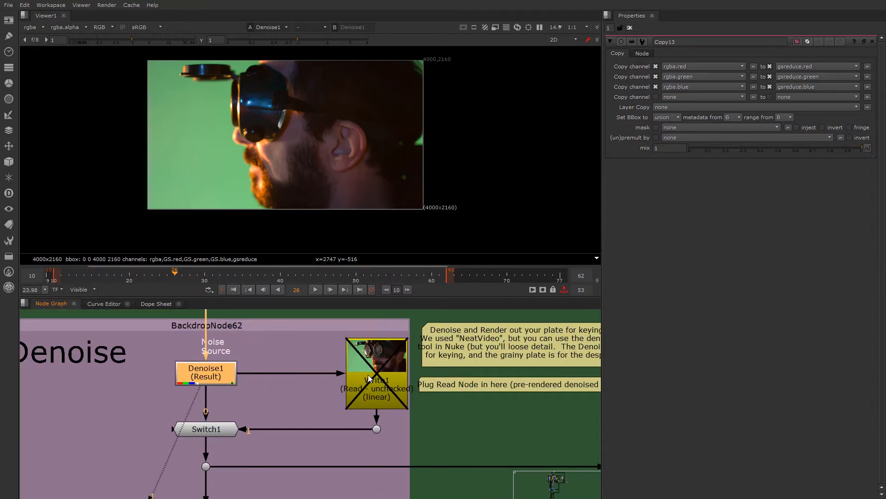
{"action": "double_click", "coordinate": [368, 362]}
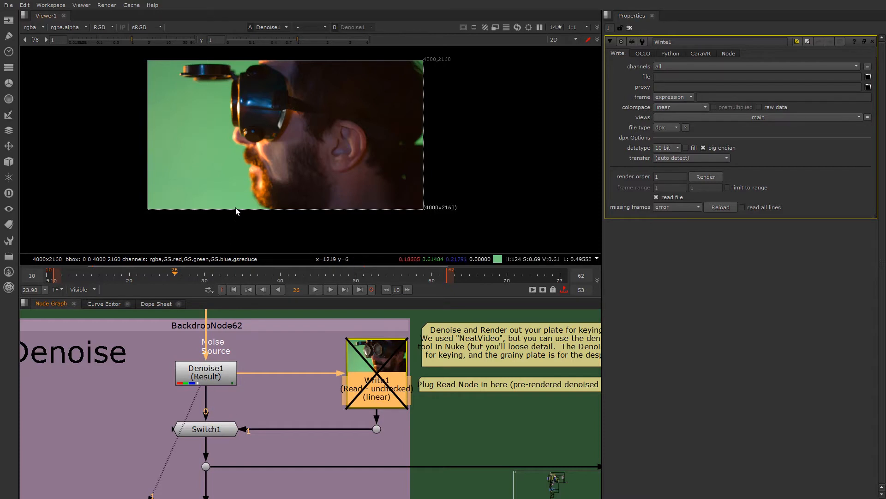
- Compare the plate's grain around the beard edge with Denoise1 disabled and enabled
{"action": "scroll", "coordinate": [223, 389], "scroll_direction": "up", "scroll_amount": 3}
{"action": "scroll", "coordinate": [251, 162], "scroll_direction": "up", "scroll_amount": 1}
{"action": "scroll", "coordinate": [247, 161], "scroll_direction": "up", "scroll_amount": 4}
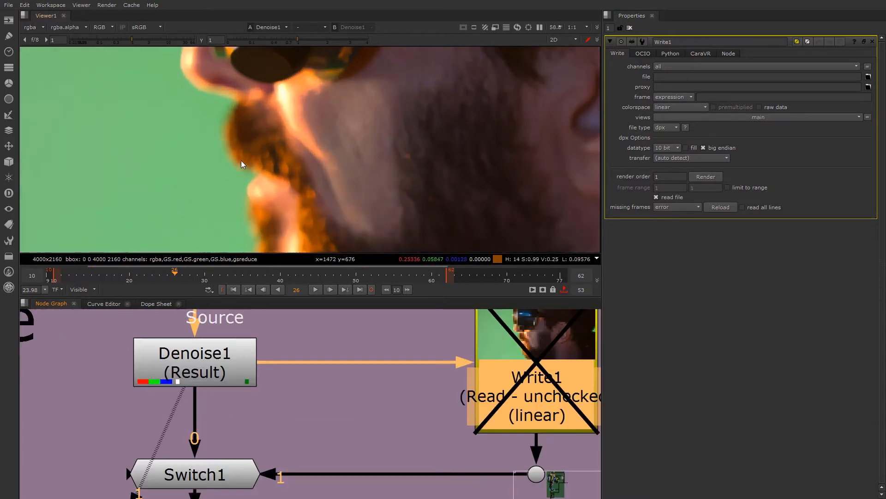
{"action": "scroll", "coordinate": [217, 152], "scroll_direction": "up", "scroll_amount": 3}
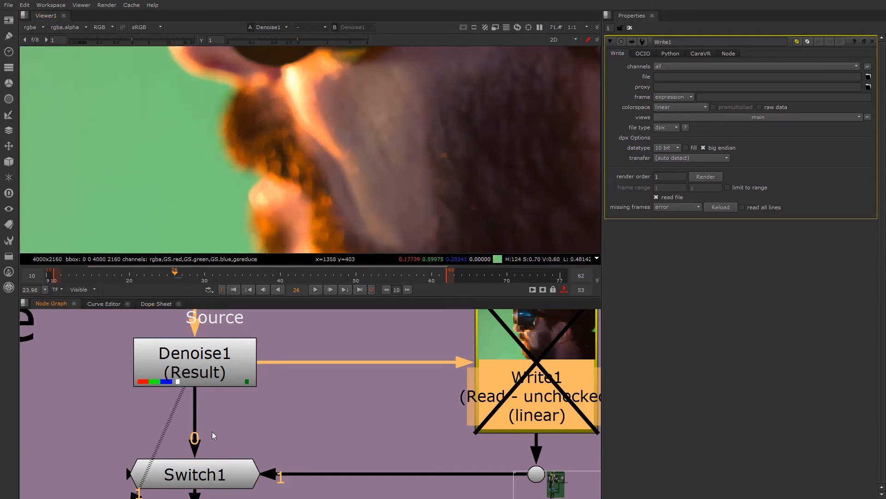
{"action": "left_click", "coordinate": [192, 377]}
{"action": "left_click", "coordinate": [209, 371]}
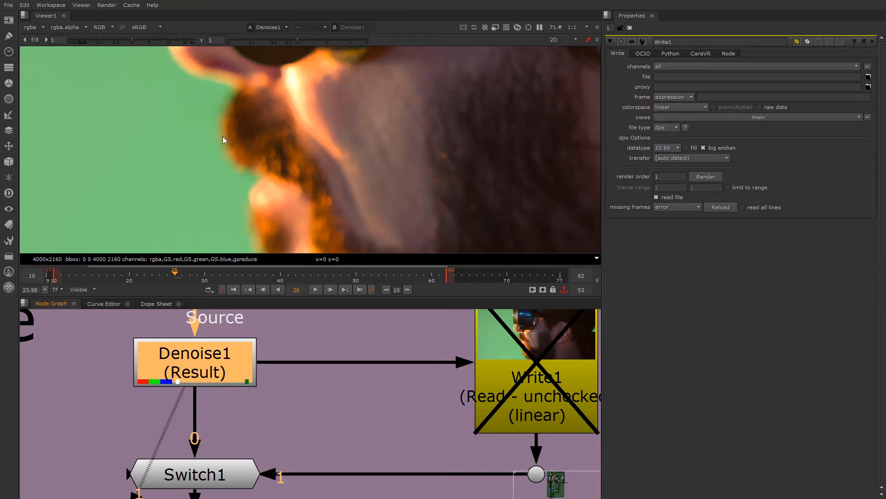
{"action": "key", "text": "d"}
{"action": "key", "text": "d"}
{"action": "key", "text": "d"}
- Compare the plate around the nose and goggles by repeatedly toggling Denoise1, leaving it enabled
{"action": "scroll", "coordinate": [236, 166], "scroll_direction": "down", "scroll_amount": 2}
{"action": "scroll", "coordinate": [223, 132], "scroll_direction": "up", "scroll_amount": 6}
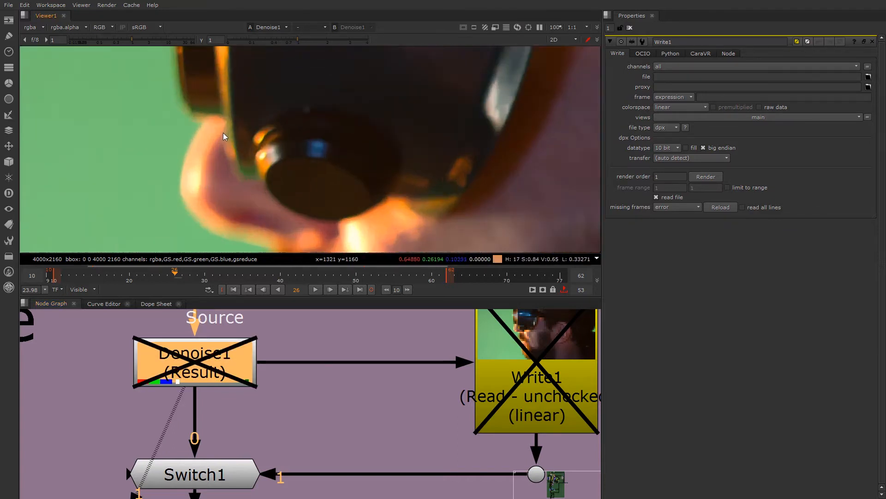
{"action": "key", "text": "d"}
{"action": "key", "text": "d"}
{"action": "key", "text": "d"}
{"action": "scroll", "coordinate": [206, 128], "scroll_direction": "down", "scroll_amount": 6}
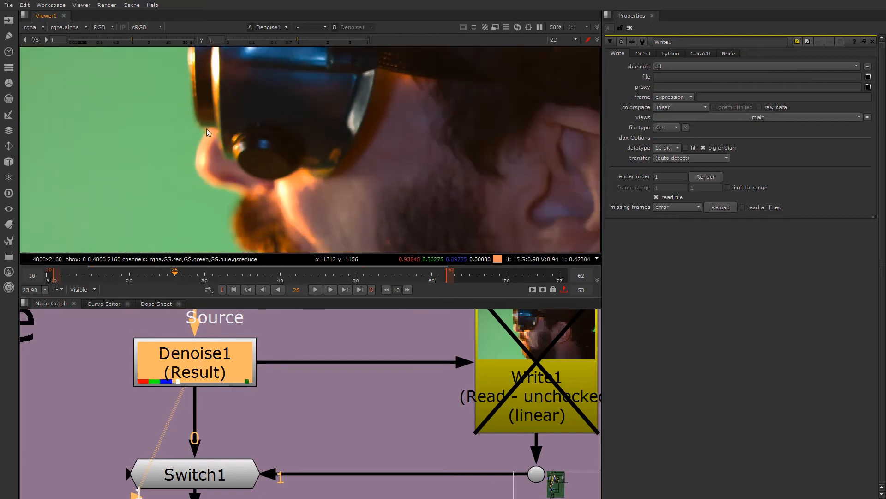
{"action": "scroll", "coordinate": [286, 169], "scroll_direction": "up", "scroll_amount": 6}
{"action": "key", "text": "d"}
{"action": "key", "text": "d"}
{"action": "key", "text": "d"}
{"action": "key", "text": "d"}
{"action": "key", "text": "d"}
{"action": "key", "text": "d"}
{"action": "scroll", "coordinate": [189, 223], "scroll_direction": "down", "scroll_amount": 10}
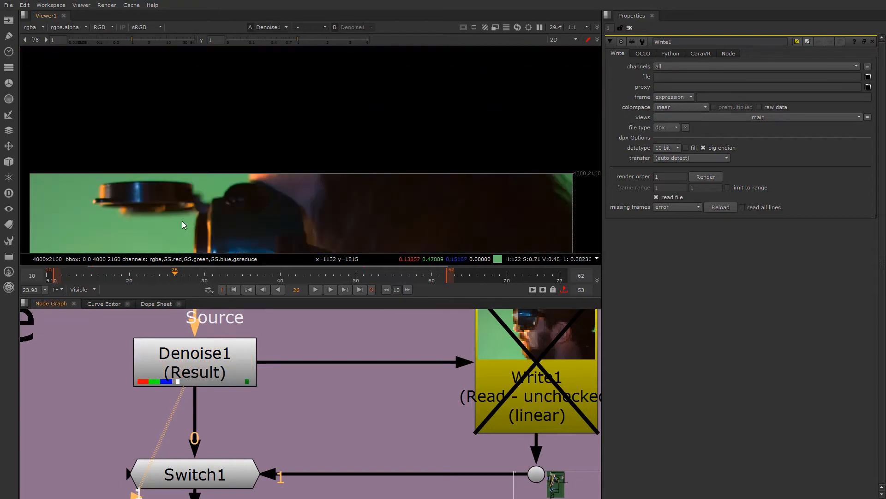
- Open the Denoise1 settings and examine the denoised plate close up in the dark skin area
{"action": "scroll", "coordinate": [262, 145], "scroll_direction": "up", "scroll_amount": 1}
{"action": "double_click", "coordinate": [187, 359]}
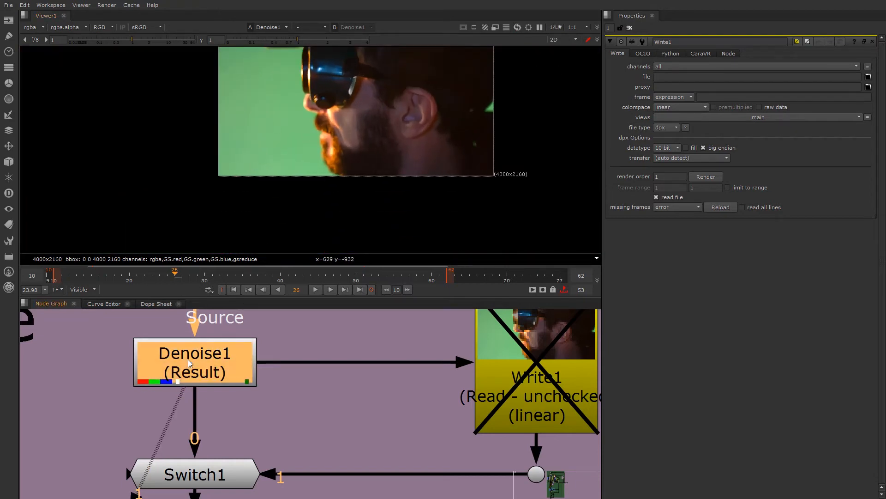
{"action": "scroll", "coordinate": [277, 143], "scroll_direction": "up", "scroll_amount": 4}
{"action": "scroll", "coordinate": [391, 172], "scroll_direction": "down", "scroll_amount": 1}
{"action": "middle_click_drag", "start_coordinate": [391, 171], "coordinate": [292, 168]}
{"action": "scroll", "coordinate": [503, 185], "scroll_direction": "up", "scroll_amount": 13}
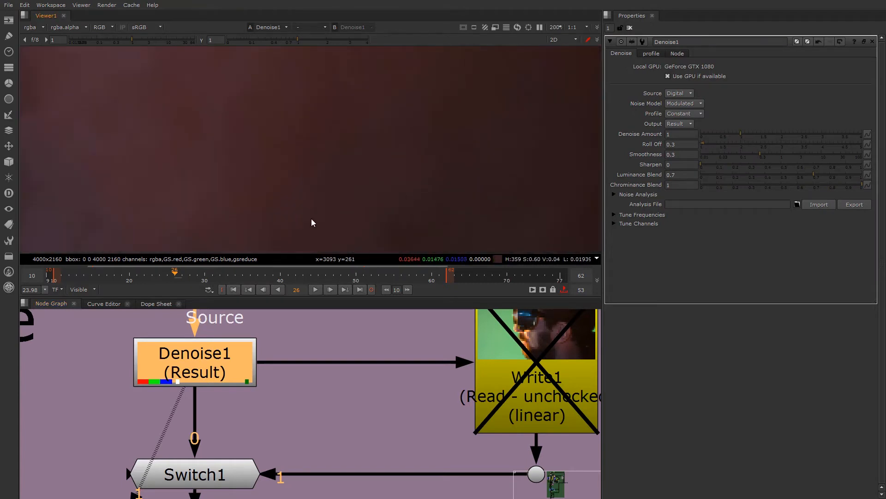
- Compare the dark skin area close up by repeatedly toggling Denoise1, leaving it enabled
{"action": "key", "text": "d"}
{"action": "scroll", "coordinate": [200, 140], "scroll_direction": "up", "scroll_amount": 13}
{"action": "key", "text": "d"}
{"action": "key", "text": "d"}
{"action": "key", "text": "d"}
{"action": "key", "text": "d"}
{"action": "key", "text": "d"}
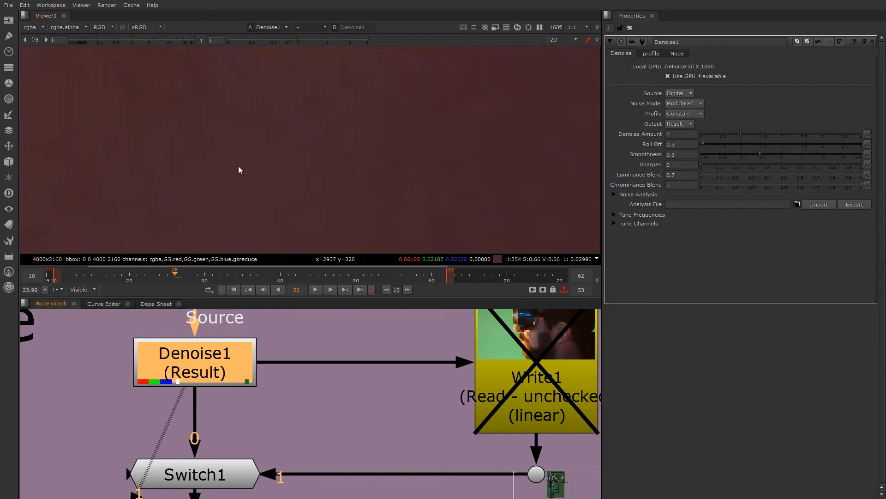
{"action": "scroll", "coordinate": [238, 171], "scroll_direction": "down", "scroll_amount": 20}
{"action": "scroll", "coordinate": [236, 173], "scroll_direction": "down", "scroll_amount": 2}
{"action": "scroll", "coordinate": [227, 372], "scroll_direction": "down", "scroll_amount": 4}
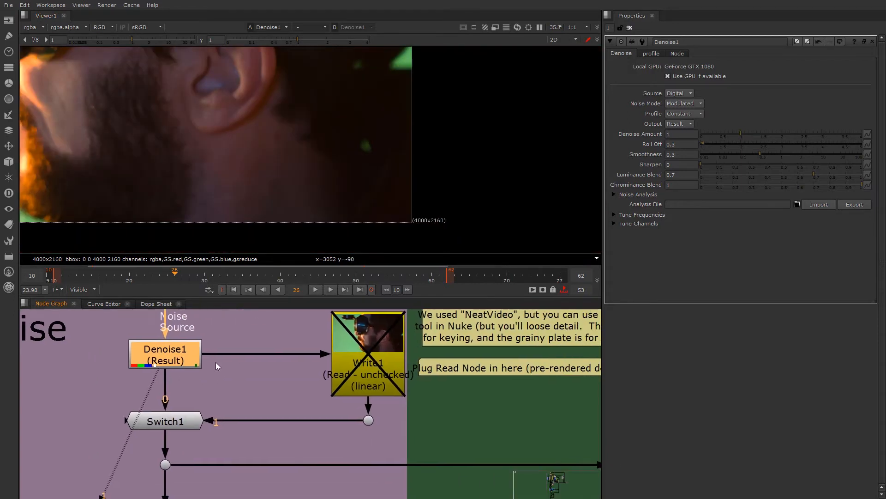
- Open the settings of Write1 and of Switch1 in the Denoise backdrop
{"action": "middle_click_drag", "start_coordinate": [201, 380], "coordinate": [179, 415]}
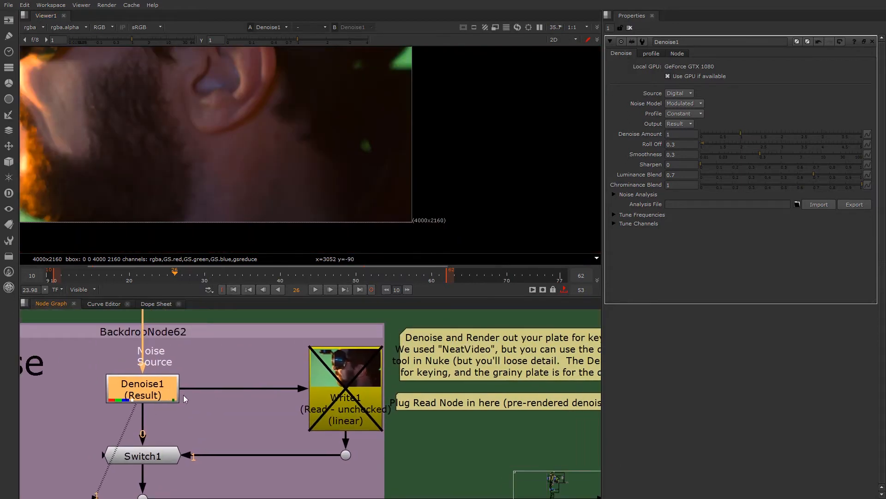
{"action": "double_click", "coordinate": [345, 365]}
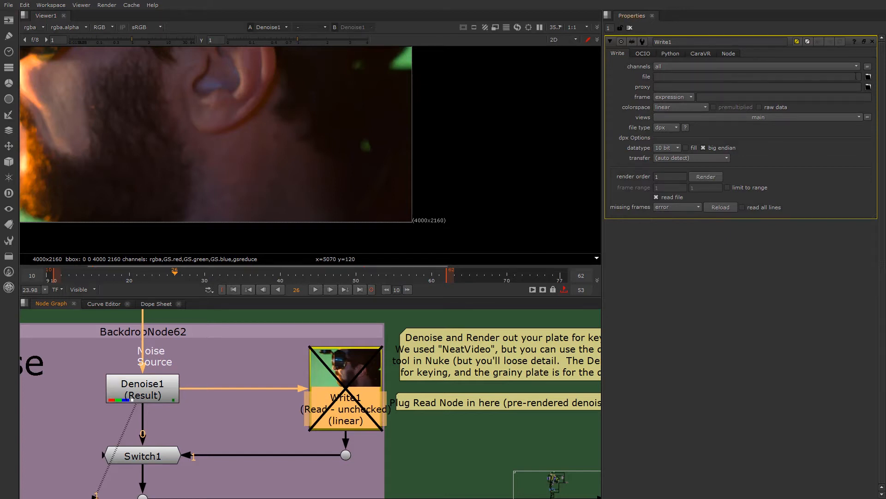
{"action": "double_click", "coordinate": [153, 453]}
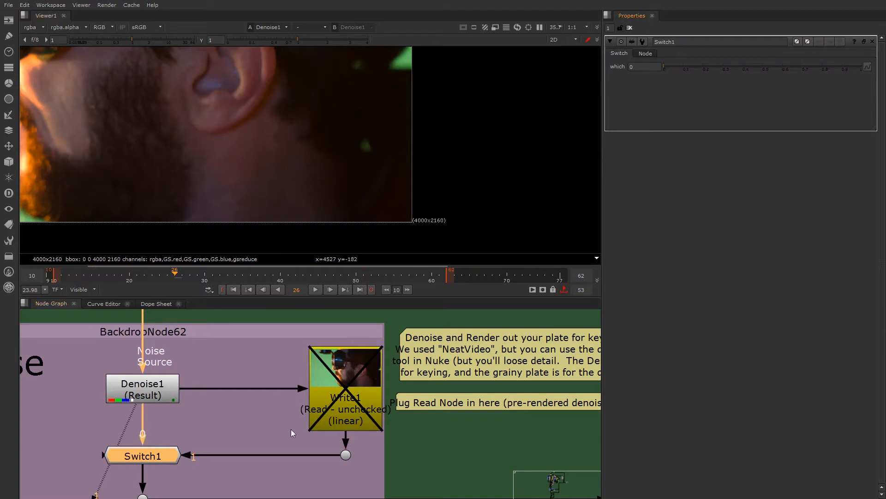
- Examine how the Denoise1, Write1 and Switch1 nodes connect and how their output leaves the Denoise backdrop
{"action": "scroll", "coordinate": [291, 430], "scroll_direction": "down", "scroll_amount": 5}
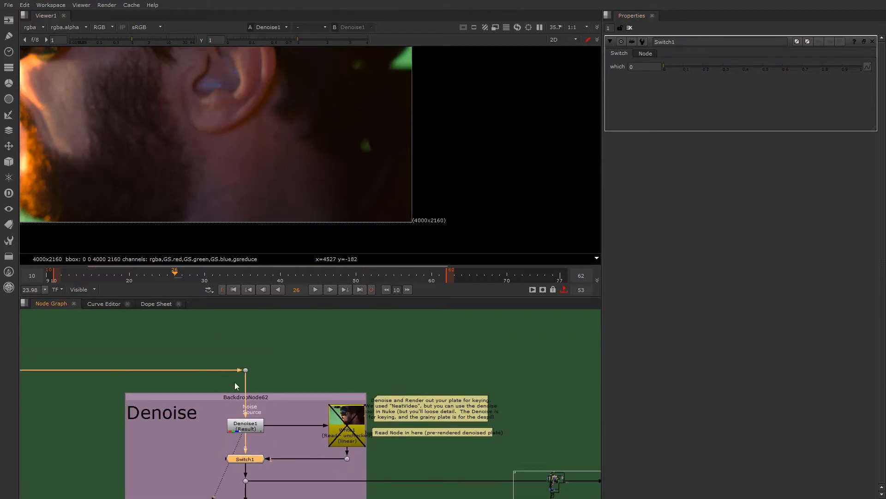
{"action": "middle_click_drag", "start_coordinate": [244, 448], "coordinate": [262, 384]}
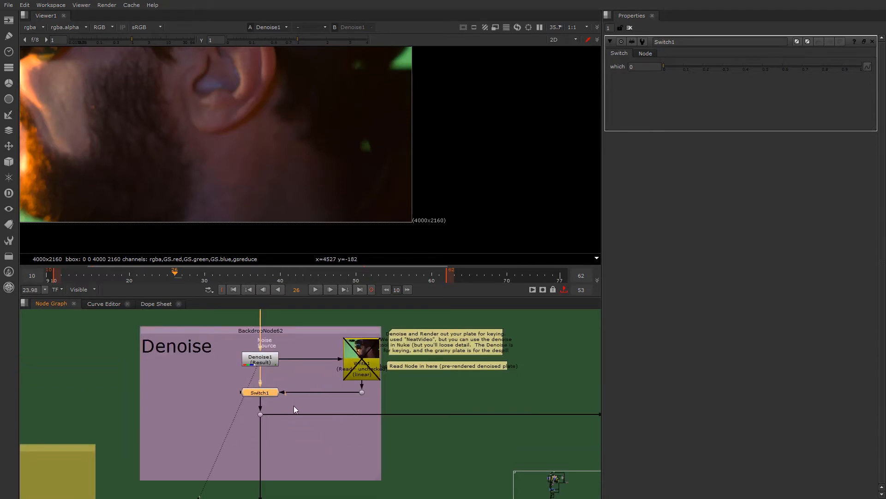
{"action": "scroll", "coordinate": [286, 412], "scroll_direction": "down", "scroll_amount": 2}
{"action": "middle_click_drag", "start_coordinate": [281, 413], "coordinate": [268, 357]}
{"action": "scroll", "coordinate": [267, 357], "scroll_direction": "up", "scroll_amount": 2}
{"action": "scroll", "coordinate": [268, 395], "scroll_direction": "down", "scroll_amount": 2}
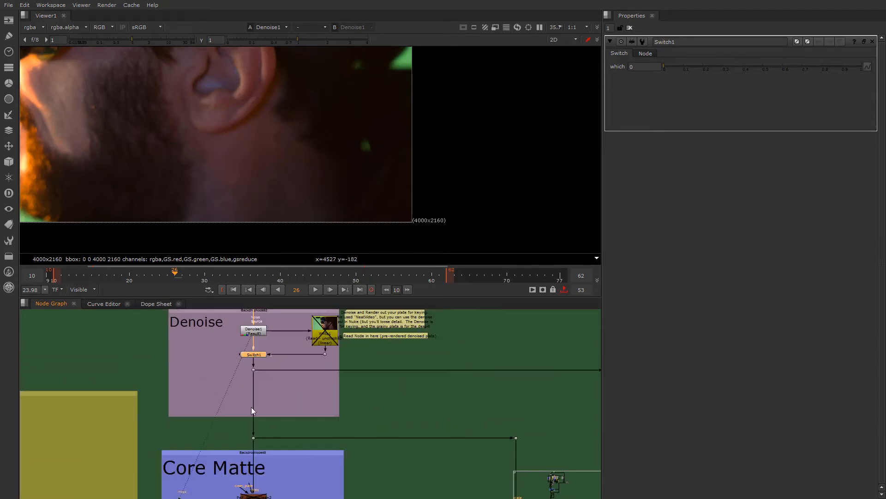
{"action": "middle_click_drag", "start_coordinate": [252, 409], "coordinate": [192, 401]}
{"action": "middle_click_drag", "start_coordinate": [187, 368], "coordinate": [198, 394]}
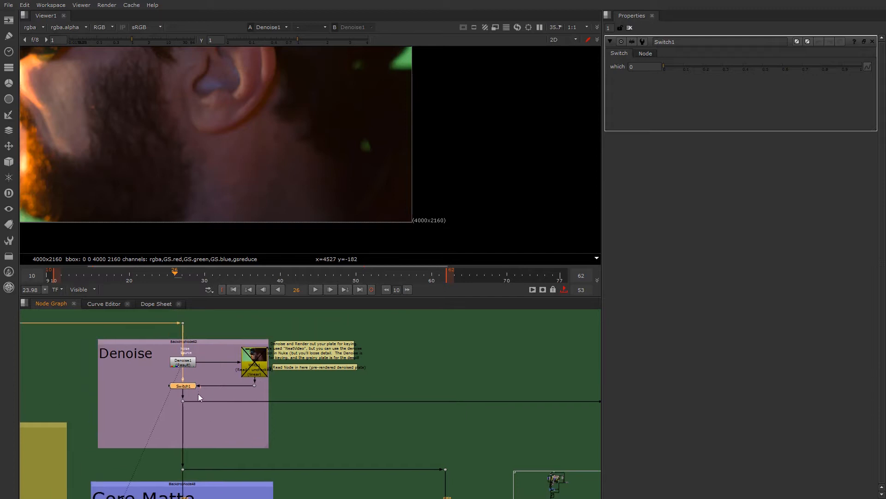
{"action": "scroll", "coordinate": [196, 378], "scroll_direction": "up", "scroll_amount": 3}
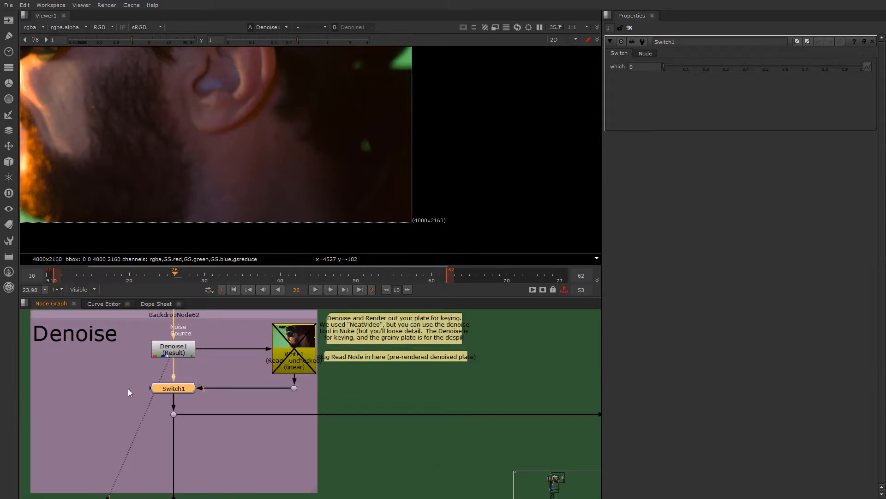
{"action": "scroll", "coordinate": [174, 413], "scroll_direction": "down", "scroll_amount": 3}
{"action": "middle_click_drag", "start_coordinate": [174, 415], "coordinate": [234, 387]}
{"action": "scroll", "coordinate": [236, 388], "scroll_direction": "up", "scroll_amount": 2}
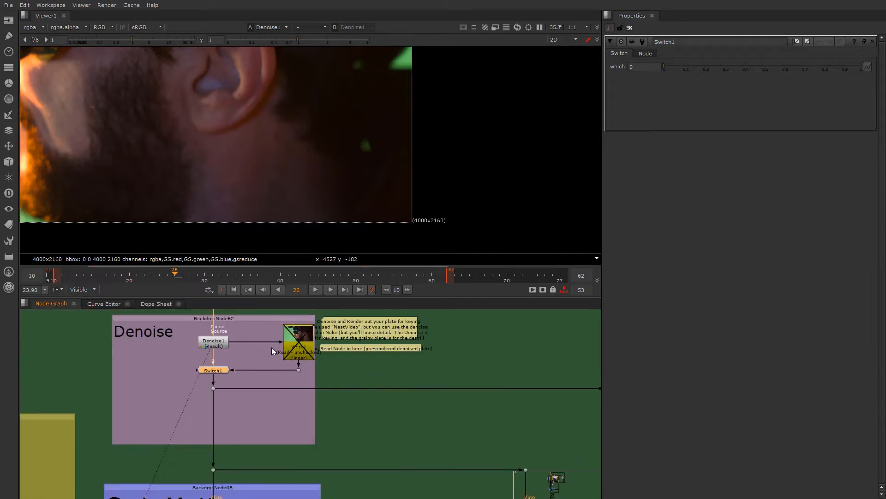
- Examine the branches from the denoised plate to the Core Matte and Edge Matte backdrops
{"action": "scroll", "coordinate": [228, 429], "scroll_direction": "down", "scroll_amount": 2}
{"action": "middle_click_drag", "start_coordinate": [226, 435], "coordinate": [207, 405]}
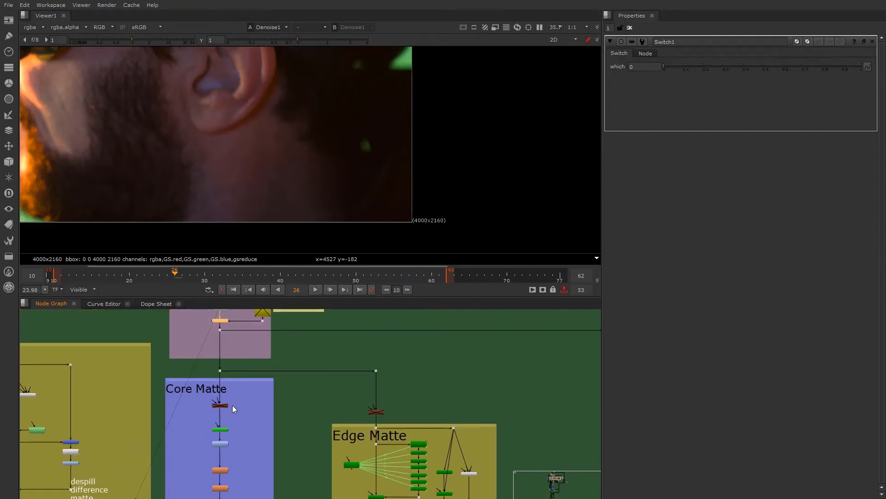
{"action": "scroll", "coordinate": [237, 375], "scroll_direction": "up", "scroll_amount": 4}
{"action": "scroll", "coordinate": [239, 444], "scroll_direction": "down", "scroll_amount": 4}
{"action": "middle_click_drag", "start_coordinate": [240, 444], "coordinate": [210, 397]}
{"action": "middle_click_drag", "start_coordinate": [293, 401], "coordinate": [166, 412]}
{"action": "scroll", "coordinate": [166, 412], "scroll_direction": "down", "scroll_amount": 4}
{"action": "middle_click_drag", "start_coordinate": [168, 413], "coordinate": [345, 388]}
{"action": "scroll", "coordinate": [298, 369], "scroll_direction": "up", "scroll_amount": 5}
{"action": "middle_click_drag", "start_coordinate": [394, 403], "coordinate": [446, 402]}
{"action": "scroll", "coordinate": [317, 406], "scroll_direction": "up", "scroll_amount": 1}
- Enable PxF_ScreenClean2 in the Core Matte backdrop, view its output and open its settings
{"action": "left_click", "coordinate": [309, 392]}
{"action": "scroll", "coordinate": [329, 393], "scroll_direction": "up", "scroll_amount": 3}
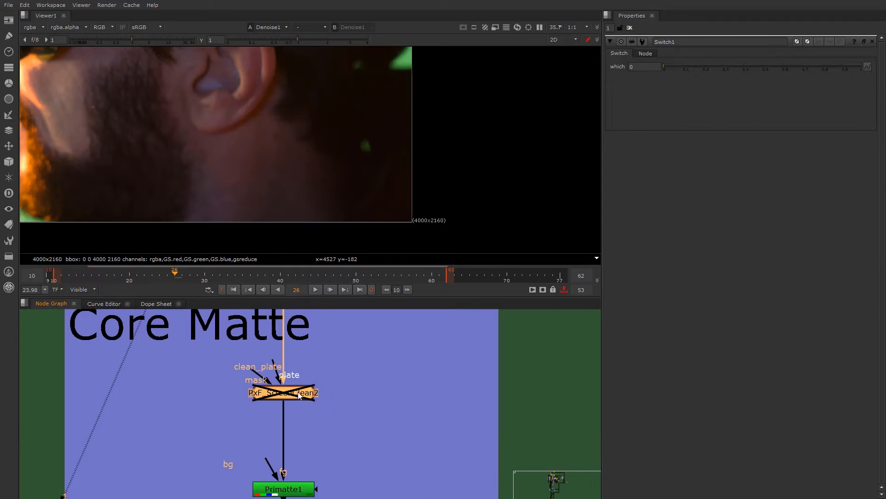
{"action": "scroll", "coordinate": [276, 394], "scroll_direction": "down", "scroll_amount": 4}
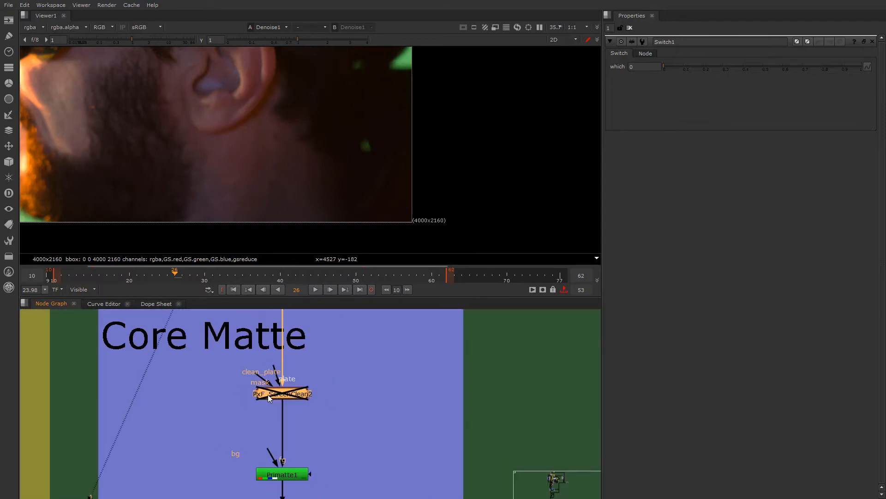
{"action": "scroll", "coordinate": [286, 396], "scroll_direction": "up", "scroll_amount": 3}
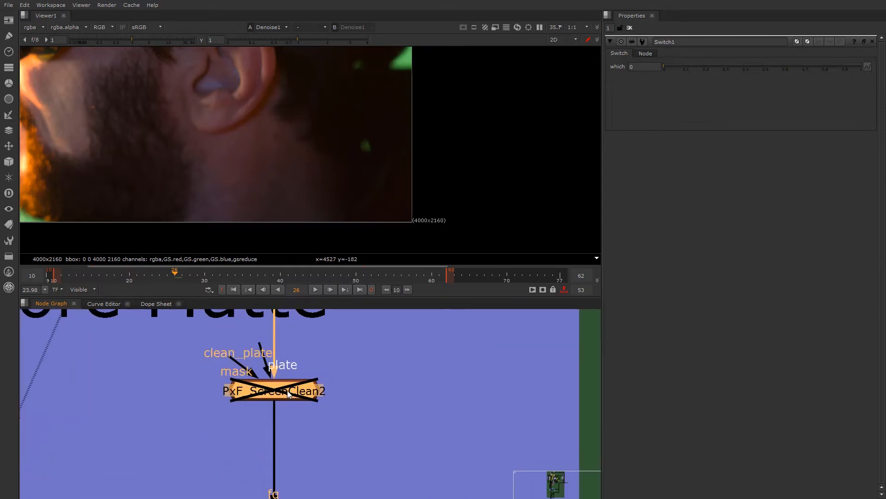
{"action": "scroll", "coordinate": [281, 395], "scroll_direction": "up", "scroll_amount": 2}
{"action": "scroll", "coordinate": [278, 392], "scroll_direction": "up", "scroll_amount": 1}
{"action": "key", "text": "d"}
{"action": "double_click", "coordinate": [278, 389]}
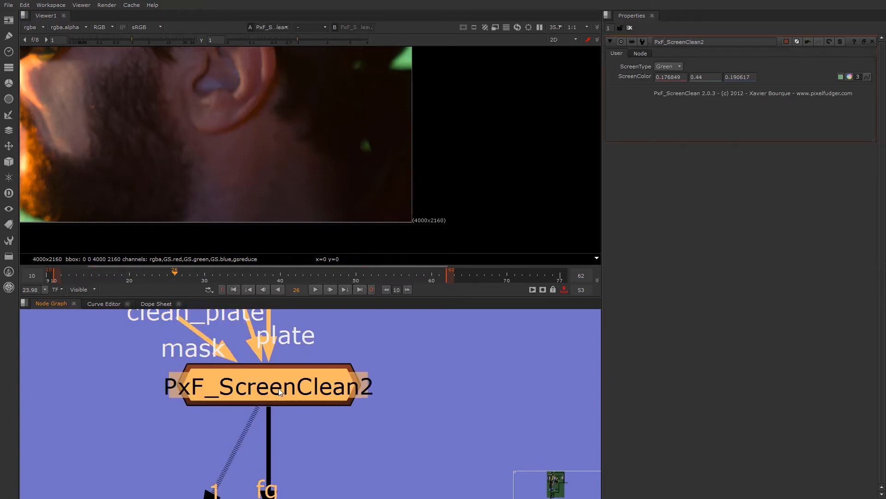
- Compare the whole plate with PxF_ScreenClean2 disabled and enabled, checking the green screen and the head's corner areas
{"action": "scroll", "coordinate": [279, 389], "scroll_direction": "down", "scroll_amount": 5}
{"action": "scroll", "coordinate": [252, 193], "scroll_direction": "down", "scroll_amount": 5}
{"action": "scroll", "coordinate": [205, 150], "scroll_direction": "up", "scroll_amount": 2}
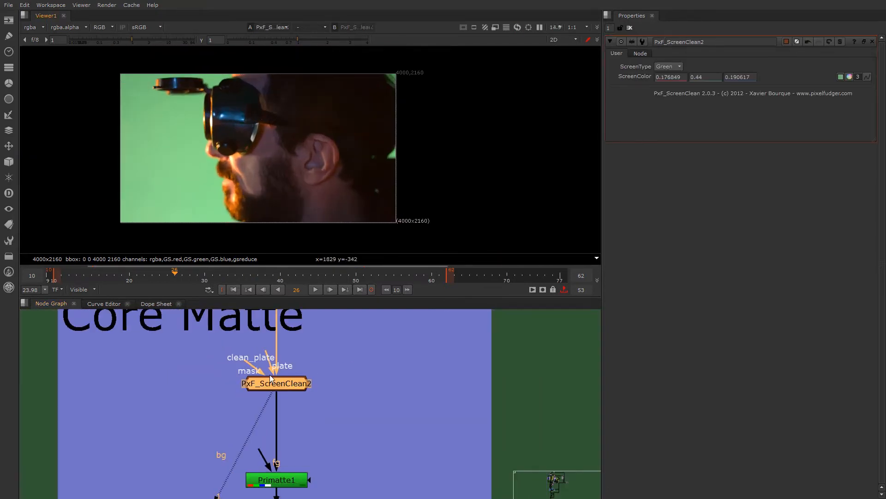
{"action": "key", "text": "d"}
{"action": "key", "text": "d"}
{"action": "key", "text": "d"}
{"action": "key", "text": "d"}
{"action": "key", "text": "d"}
{"action": "key", "text": "d"}
{"action": "key", "text": "d"}
{"action": "key", "text": "d"}
{"action": "key", "text": "d"}
{"action": "key", "text": "d"}
{"action": "key", "text": "d"}
{"action": "key", "text": "d"}
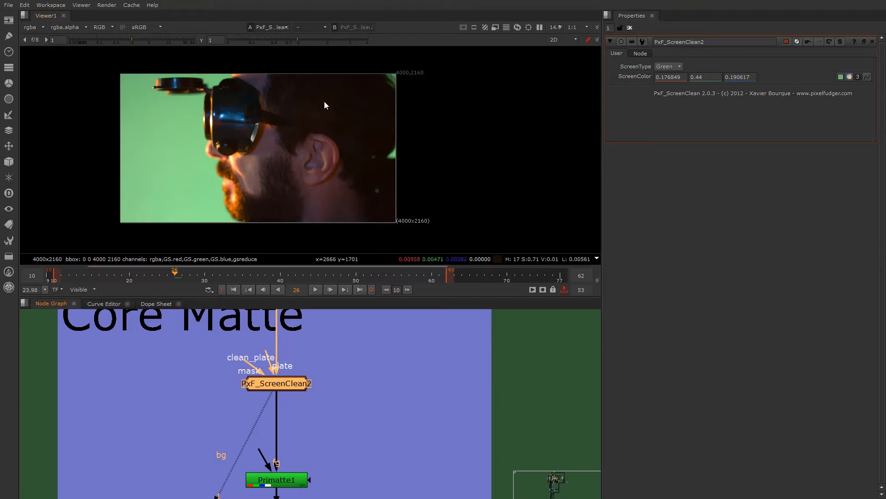
{"action": "key", "text": "d"}
{"action": "key", "text": "d"}
{"action": "key", "text": "d"}
{"action": "key", "text": "d"}
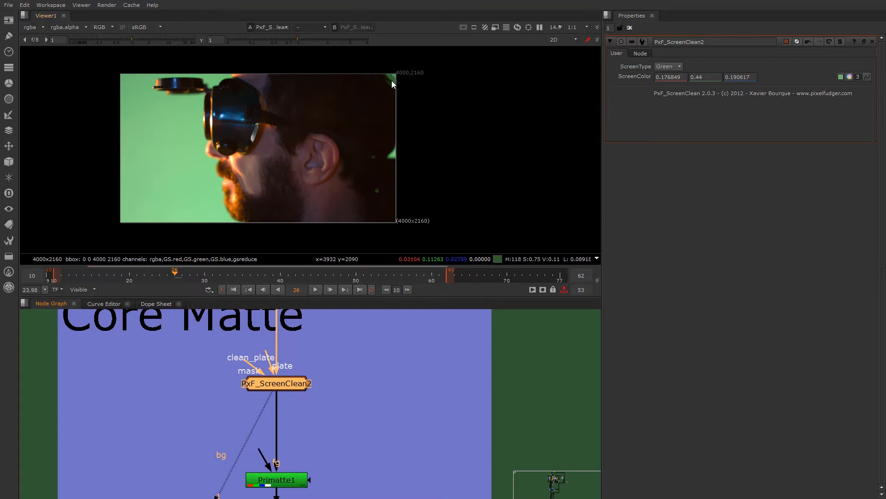
{"action": "key", "text": "d"}
{"action": "key", "text": "d"}
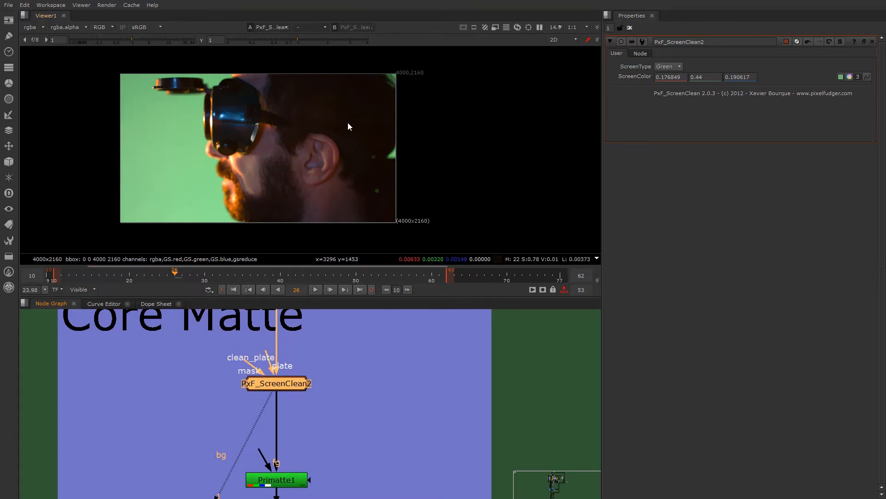
- Sample the green screen in front of the face as PxF_ScreenClean2's ScreenColor (0.2518, 0.737153, 0.267466) and compare the plate with the node toggled
{"action": "scroll", "coordinate": [347, 123], "scroll_direction": "up", "scroll_amount": 2}
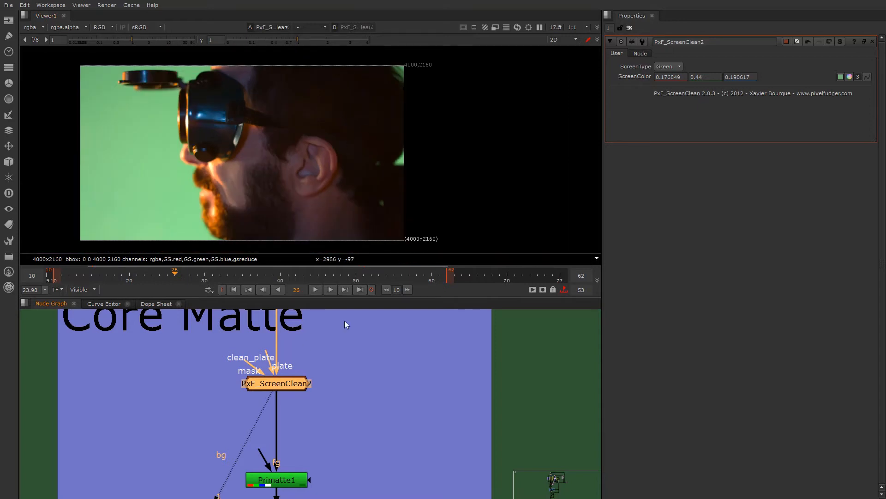
{"action": "left_click", "coordinate": [164, 169], "text": "ctrl"}
{"action": "key", "text": "d"}
{"action": "key", "text": "d"}
{"action": "key", "text": "d"}
{"action": "key", "text": "d"}
{"action": "key", "text": "d"}
{"action": "key", "text": "d"}
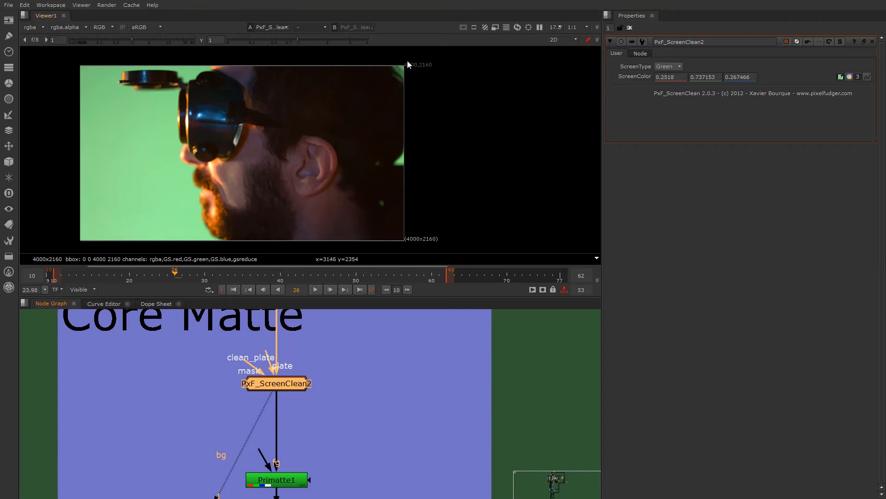
- Compare the green around the nose, moustache and mouth edges by repeatedly toggling PxF_ScreenClean2
{"action": "key", "text": "d"}
{"action": "key", "text": "d"}
{"action": "key", "text": "d"}
{"action": "scroll", "coordinate": [192, 212], "scroll_direction": "up", "scroll_amount": 4}
{"action": "key", "text": "d"}
{"action": "scroll", "coordinate": [206, 85], "scroll_direction": "up", "scroll_amount": 4}
{"action": "key", "text": "d"}
{"action": "key", "text": "d"}
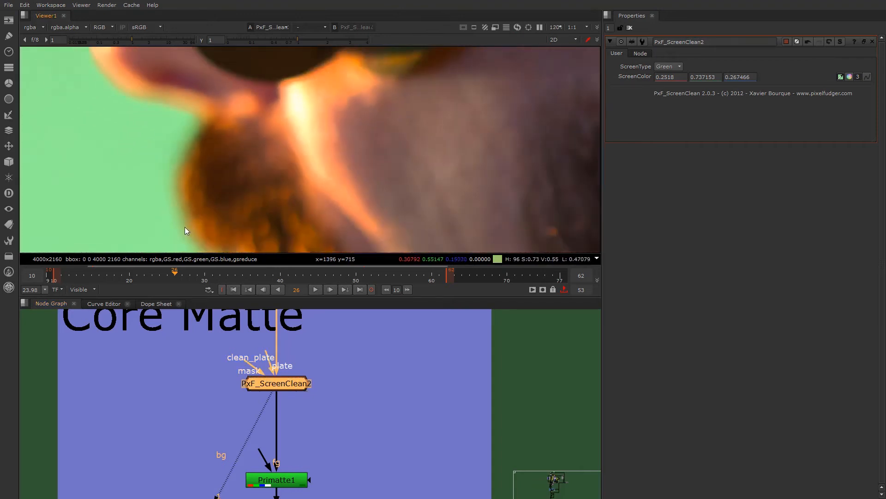
{"action": "middle_click_drag", "start_coordinate": [174, 195], "coordinate": [200, 140]}
{"action": "key", "text": "d"}
{"action": "key", "text": "d"}
{"action": "key", "text": "d"}
{"action": "middle_click_drag", "start_coordinate": [187, 188], "coordinate": [201, 112]}
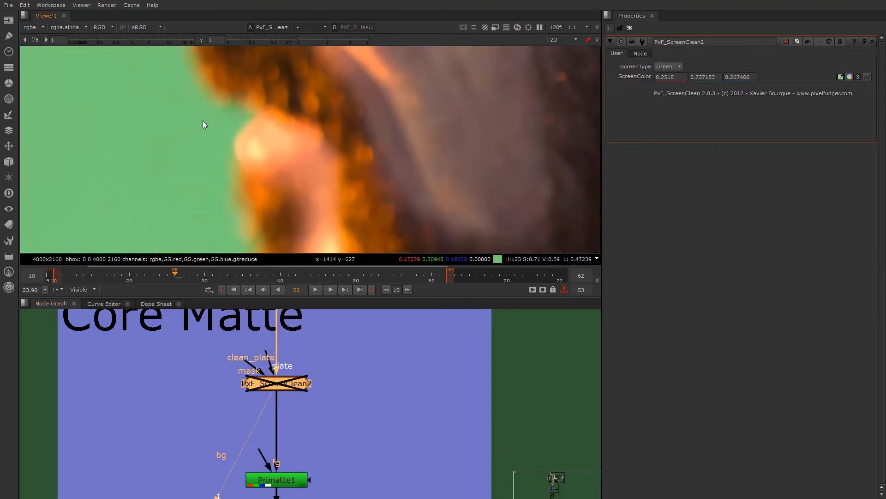
- Compare the lip edge close up with PxF_ScreenClean2 disabled and enabled, leaving it enabled
{"action": "scroll", "coordinate": [202, 116], "scroll_direction": "up", "scroll_amount": 4}
{"action": "key", "text": "d"}
{"action": "key", "text": "d"}
{"action": "key", "text": "d"}
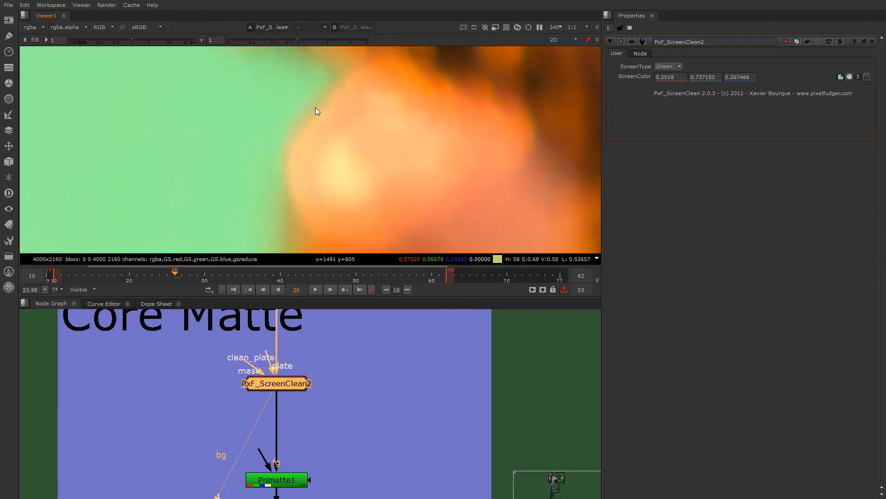
{"action": "key", "text": "d"}
{"action": "key", "text": "d"}
{"action": "key", "text": "d"}
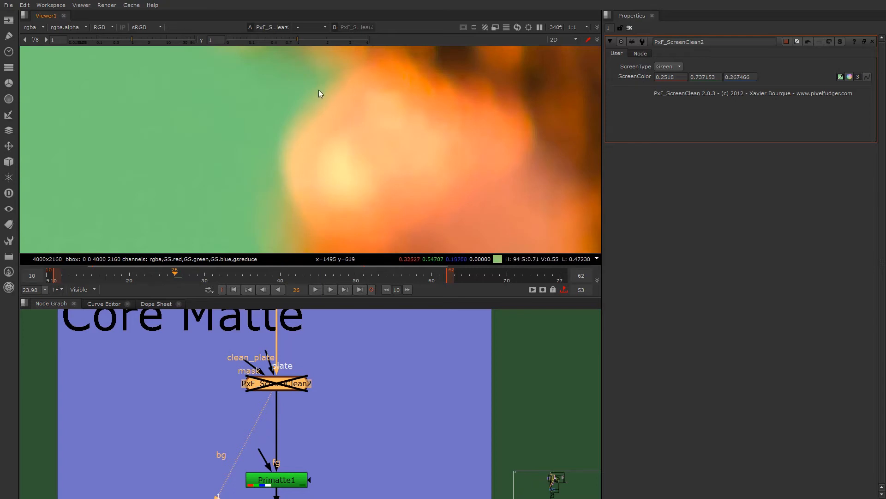
{"action": "key", "text": "d"}
- Examine the small green patches in the dark hair behind the ear and neck in the screen-cleaned plate
{"action": "scroll", "coordinate": [242, 136], "scroll_direction": "down", "scroll_amount": 10}
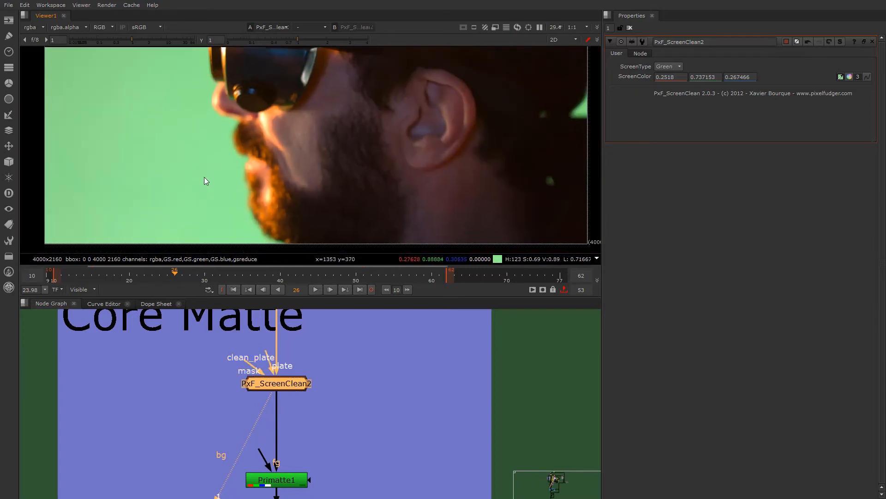
{"action": "middle_click_drag", "start_coordinate": [229, 193], "coordinate": [203, 181]}
{"action": "middle_click_drag", "start_coordinate": [195, 104], "coordinate": [129, 117]}
{"action": "scroll", "coordinate": [460, 179], "scroll_direction": "up", "scroll_amount": 5}
{"action": "middle_click_drag", "start_coordinate": [437, 189], "coordinate": [371, 166]}
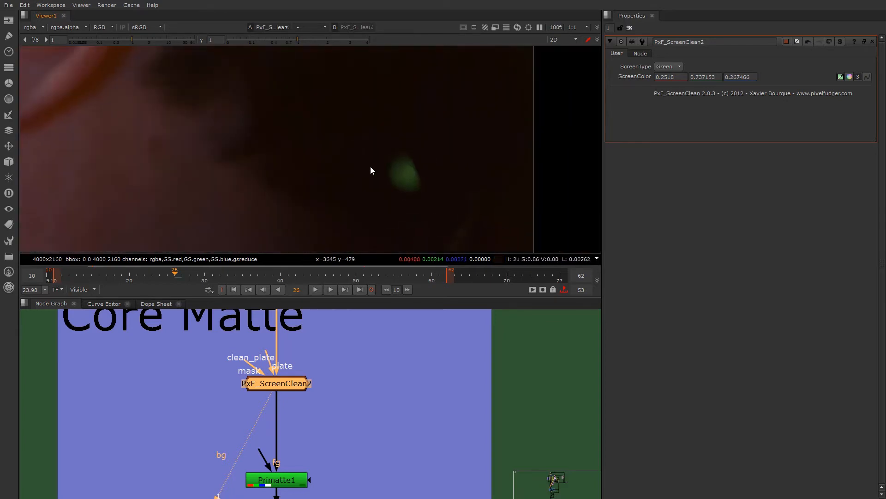
{"action": "scroll", "coordinate": [420, 194], "scroll_direction": "down", "scroll_amount": 5}
{"action": "middle_click_drag", "start_coordinate": [409, 133], "coordinate": [376, 122]}
{"action": "scroll", "coordinate": [378, 153], "scroll_direction": "up", "scroll_amount": 3}
{"action": "scroll", "coordinate": [389, 163], "scroll_direction": "down", "scroll_amount": 2}
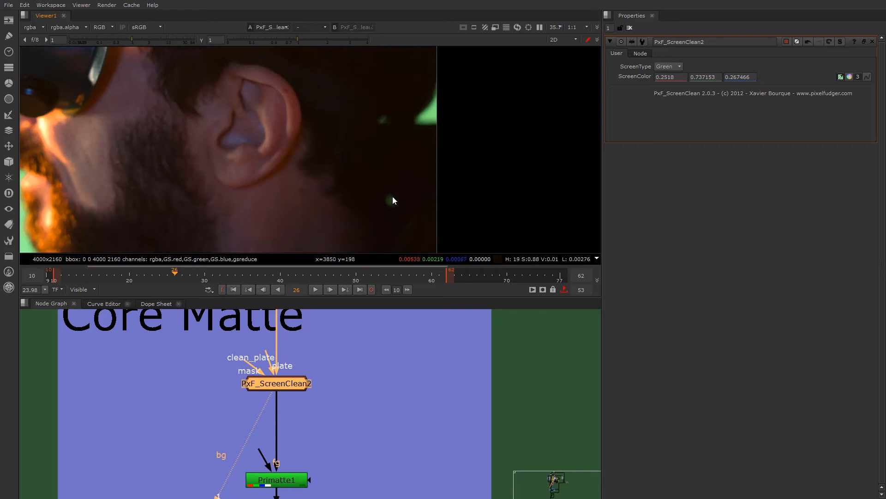
{"action": "scroll", "coordinate": [372, 142], "scroll_direction": "down", "scroll_amount": 3}
{"action": "scroll", "coordinate": [372, 142], "scroll_direction": "up", "scroll_amount": 3}
{"action": "scroll", "coordinate": [372, 140], "scroll_direction": "up", "scroll_amount": 2}
{"action": "scroll", "coordinate": [323, 146], "scroll_direction": "down", "scroll_amount": 5}
{"action": "middle_click_drag", "start_coordinate": [252, 142], "coordinate": [308, 171]}
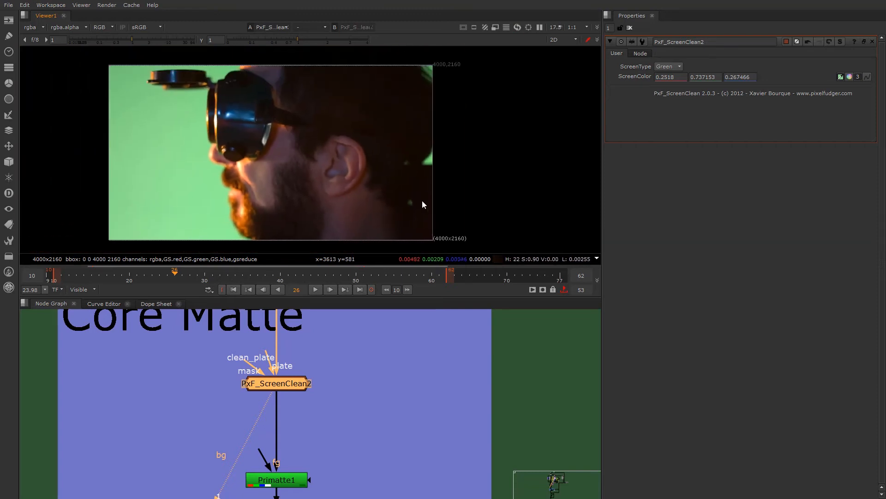
{"action": "scroll", "coordinate": [416, 204], "scroll_direction": "up", "scroll_amount": 2}
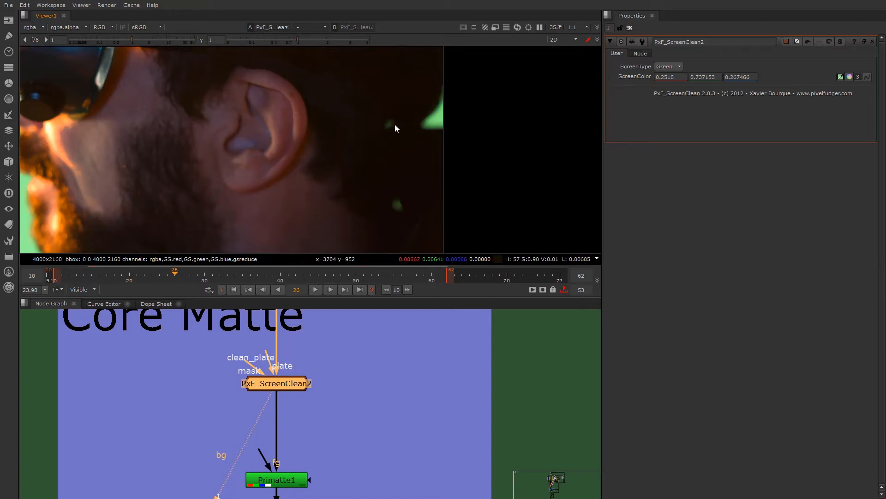
{"action": "scroll", "coordinate": [259, 134], "scroll_direction": "down", "scroll_amount": 3}
{"action": "scroll", "coordinate": [208, 161], "scroll_direction": "down", "scroll_amount": 1}
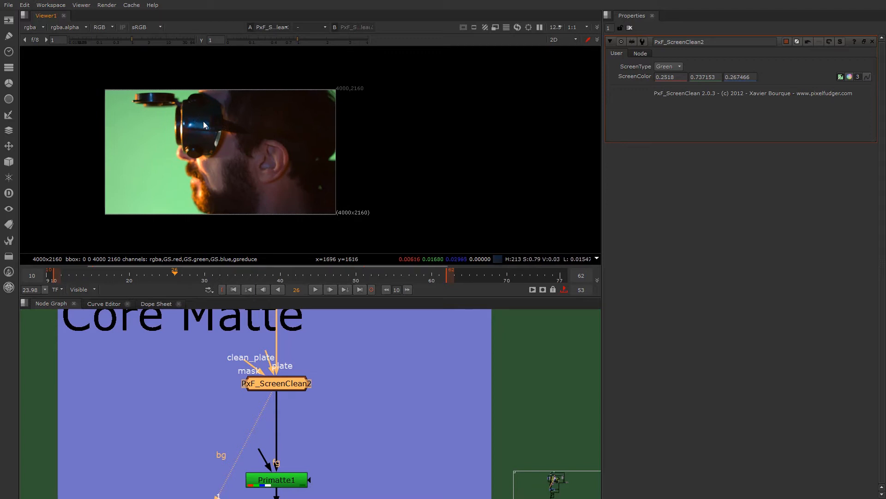
- Examine the goggles and their raised lens against the green screen in the screen-cleaned plate
{"action": "scroll", "coordinate": [170, 98], "scroll_direction": "up", "scroll_amount": 5}
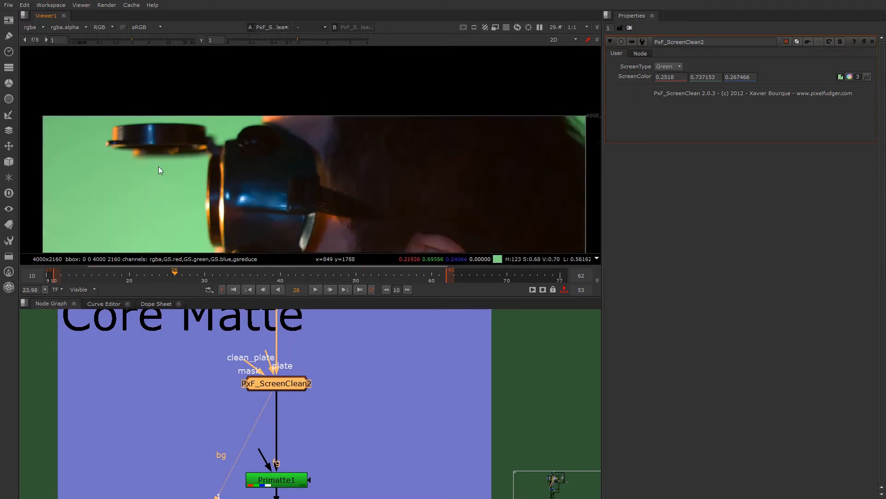
{"action": "middle_click_drag", "start_coordinate": [159, 166], "coordinate": [134, 126]}
{"action": "scroll", "coordinate": [146, 153], "scroll_direction": "down", "scroll_amount": 3}
{"action": "middle_click_drag", "start_coordinate": [148, 158], "coordinate": [190, 132]}
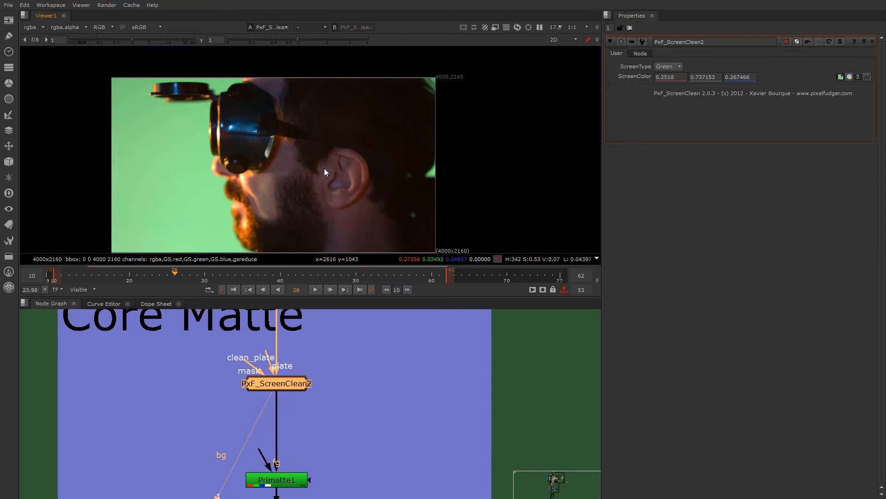
{"action": "scroll", "coordinate": [199, 137], "scroll_direction": "up", "scroll_amount": 5}
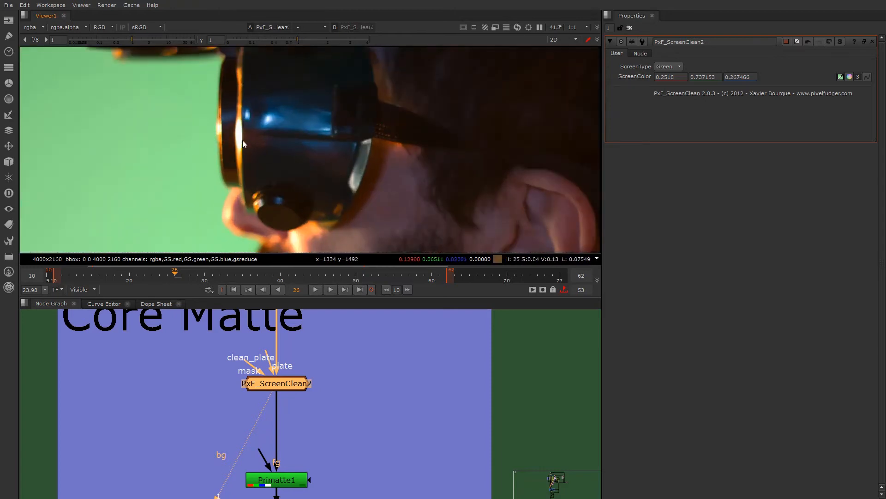
- Examine the nose, moustache and mouth edges against the green screen in the screen-cleaned plate
{"action": "scroll", "coordinate": [229, 152], "scroll_direction": "down", "scroll_amount": 3}
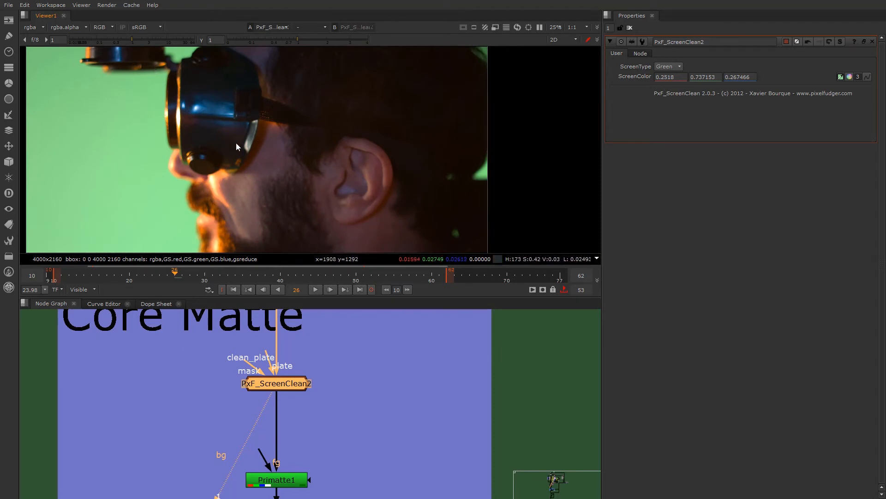
{"action": "scroll", "coordinate": [283, 163], "scroll_direction": "down", "scroll_amount": 3}
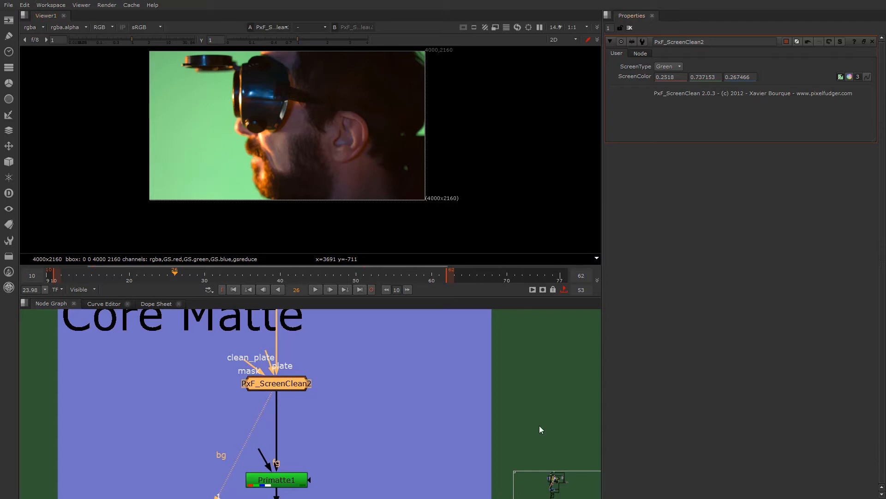
{"action": "scroll", "coordinate": [327, 398], "scroll_direction": "down", "scroll_amount": 2}
{"action": "scroll", "coordinate": [305, 383], "scroll_direction": "up", "scroll_amount": 2}
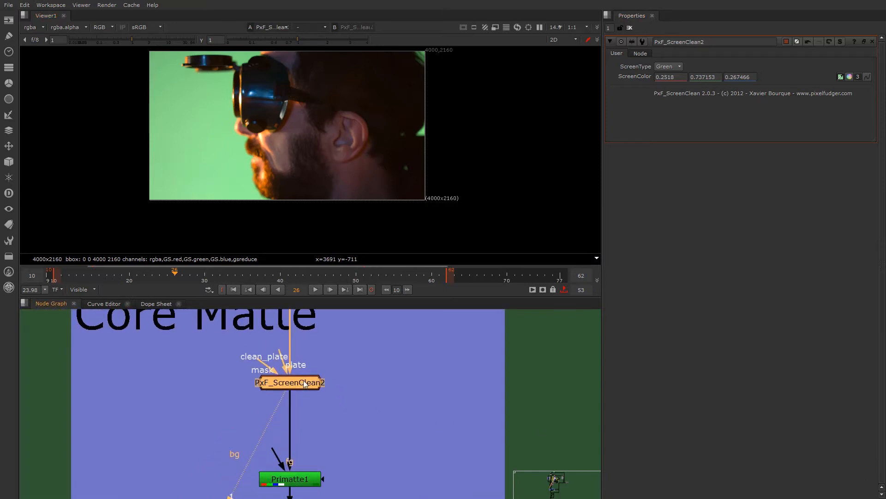
{"action": "left_click", "coordinate": [297, 369]}
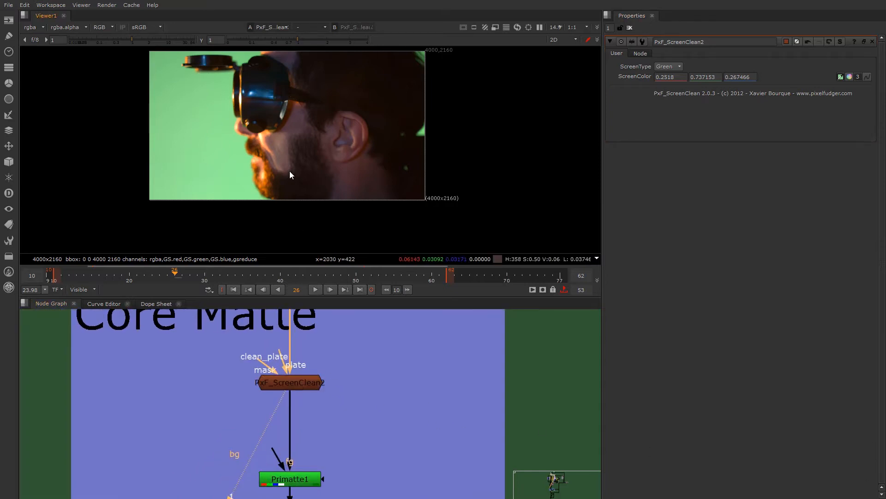
{"action": "scroll", "coordinate": [245, 172], "scroll_direction": "up", "scroll_amount": 5}
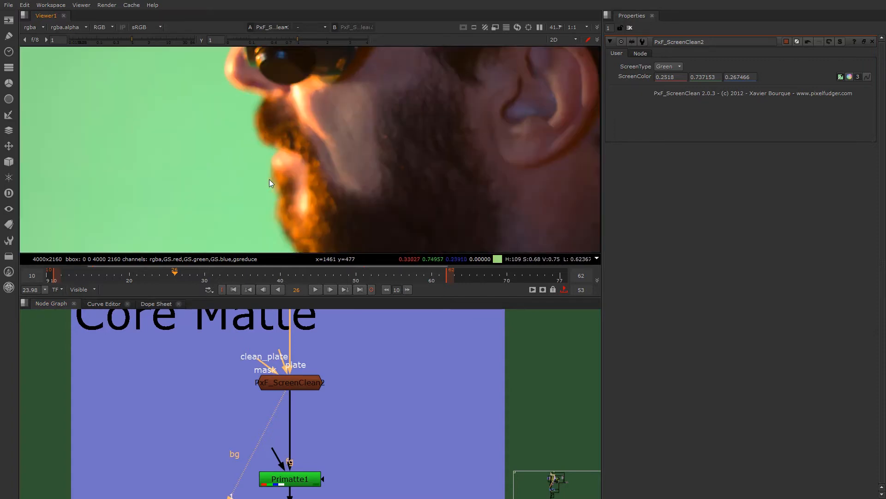
{"action": "scroll", "coordinate": [269, 179], "scroll_direction": "up", "scroll_amount": 3}
{"action": "scroll", "coordinate": [311, 439], "scroll_direction": "down", "scroll_amount": 3}
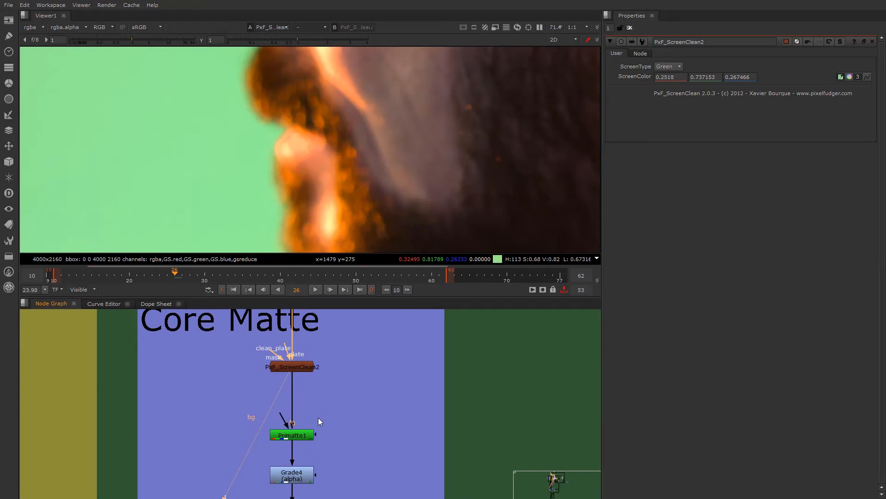
- View the Primatte1 result under Core Matte, open its settings and inspect its alpha channel
{"action": "scroll", "coordinate": [324, 410], "scroll_direction": "down", "scroll_amount": 2}
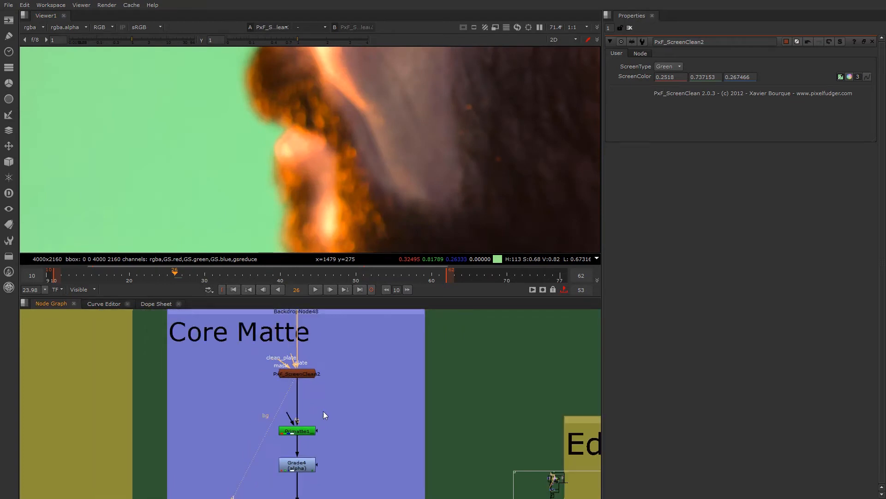
{"action": "scroll", "coordinate": [324, 409], "scroll_direction": "down", "scroll_amount": 1}
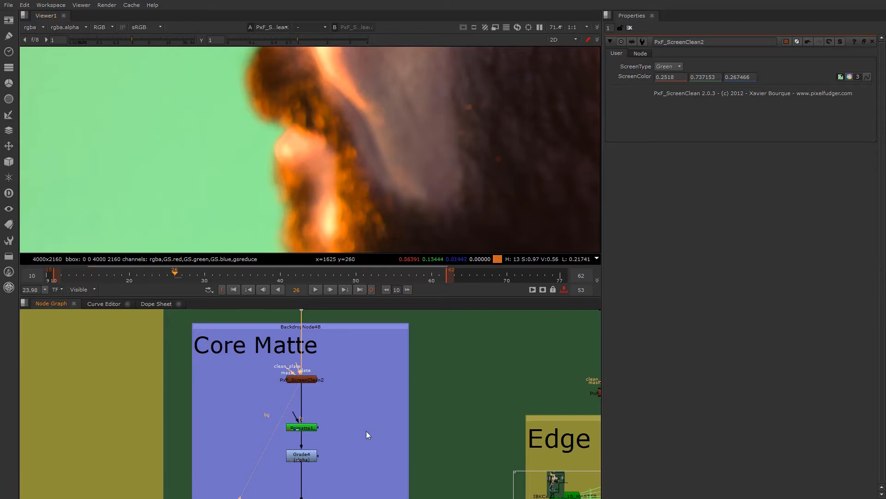
{"action": "scroll", "coordinate": [322, 410], "scroll_direction": "down", "scroll_amount": 2}
{"action": "scroll", "coordinate": [311, 433], "scroll_direction": "up", "scroll_amount": 3}
{"action": "left_click", "coordinate": [316, 431]}
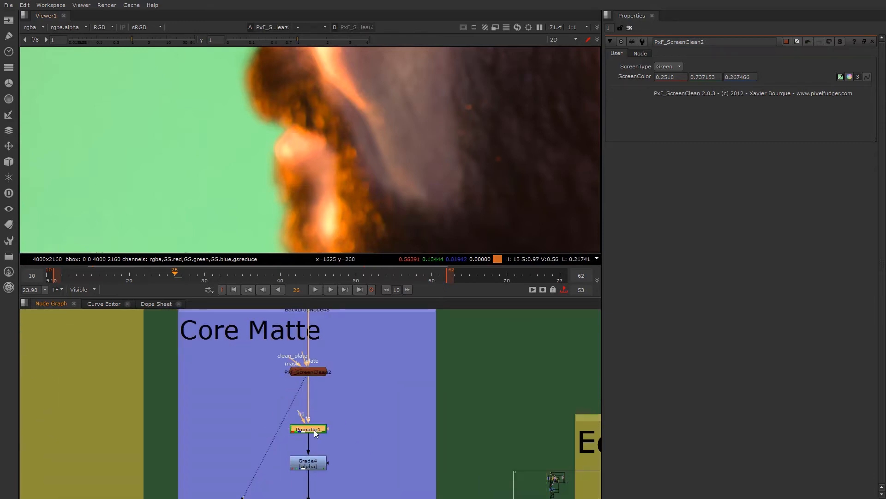
{"action": "key", "text": "1"}
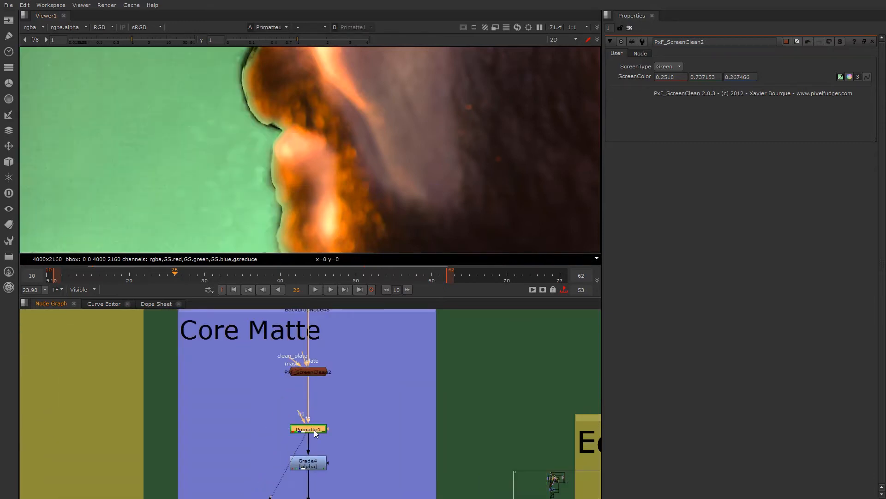
{"action": "double_click", "coordinate": [314, 429]}
{"action": "key", "text": "a"}
{"action": "scroll", "coordinate": [376, 83], "scroll_direction": "down", "scroll_amount": 5}
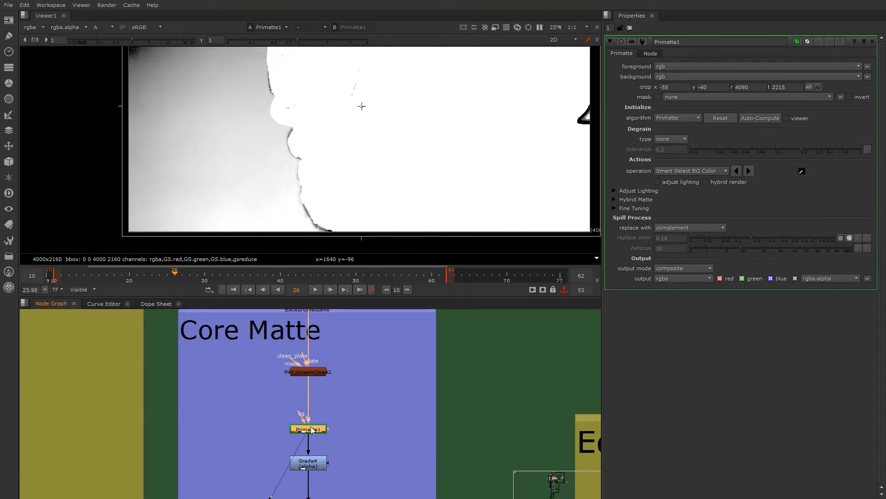
- Delete the existing Primatte node and add a fresh, unconnected one beside the pipe between PxF_ScreenClean2 and Grade4
{"action": "key", "text": "Delete"}
{"action": "key", "text": "Tab"}
{"action": "type", "text": "prim"}
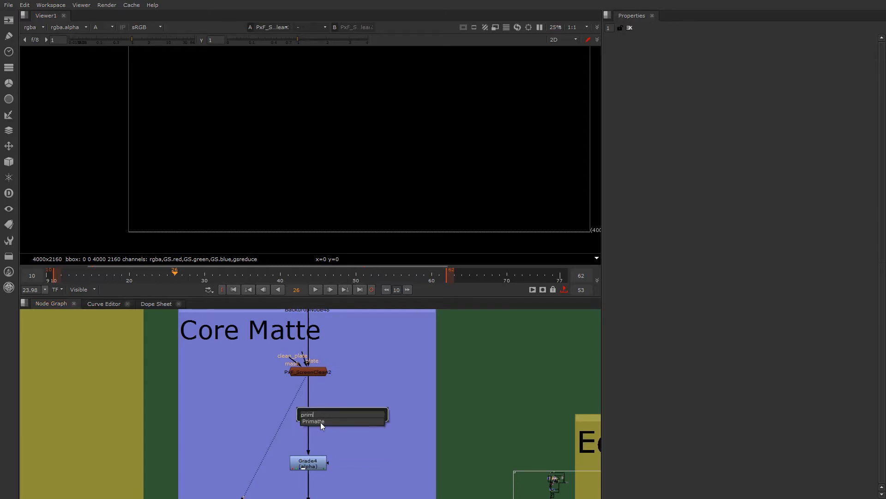
{"action": "left_click", "coordinate": [322, 421]}
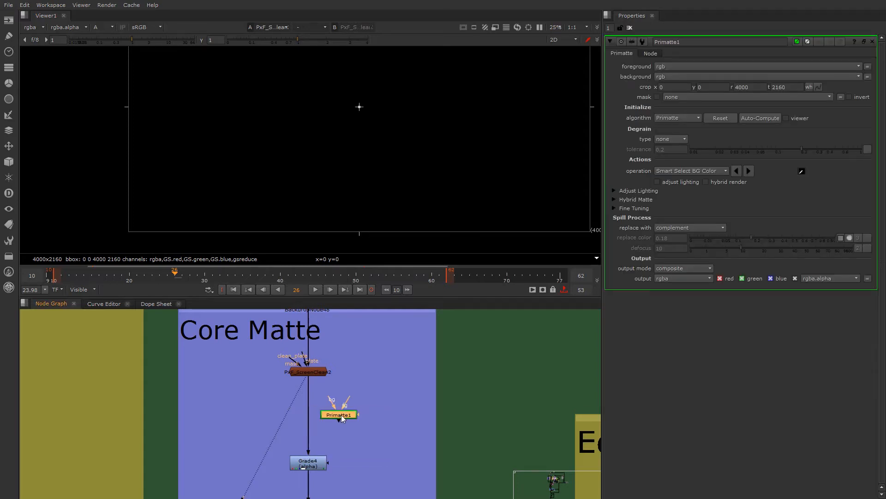
{"action": "scroll", "coordinate": [342, 414], "scroll_direction": "up", "scroll_amount": 3}
{"action": "left_click_drag", "start_coordinate": [339, 411], "coordinate": [320, 423]}
- Add a Keylight node, connect its Source to PxF_ScreenClean2 and view its output
{"action": "left_click", "coordinate": [411, 408]}
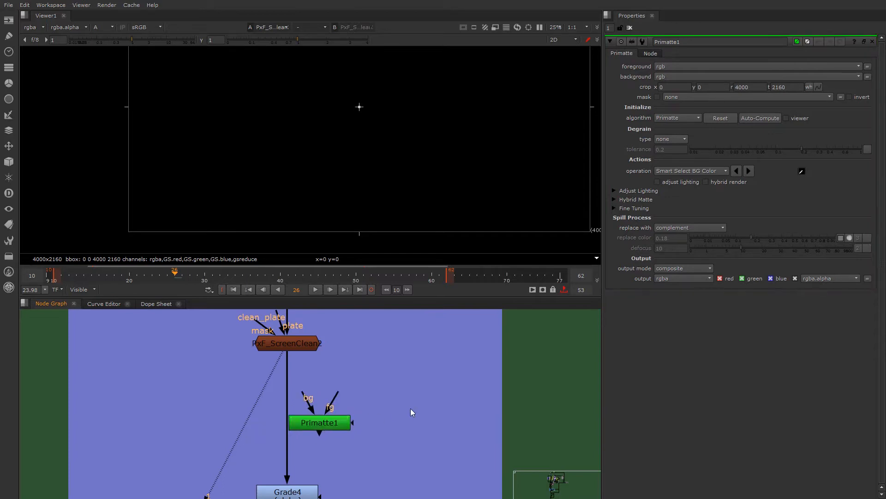
{"action": "key", "text": "Tab"}
{"action": "type", "text": "key"}
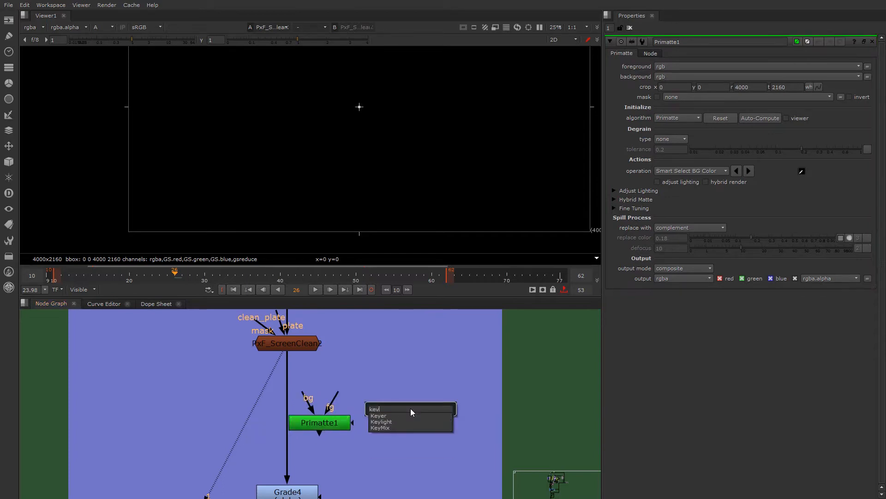
{"action": "left_click", "coordinate": [383, 422]}
{"action": "left_click_drag", "start_coordinate": [443, 392], "coordinate": [286, 344]}
{"action": "left_click_drag", "start_coordinate": [407, 410], "coordinate": [425, 408]}
{"action": "key", "text": "1"}
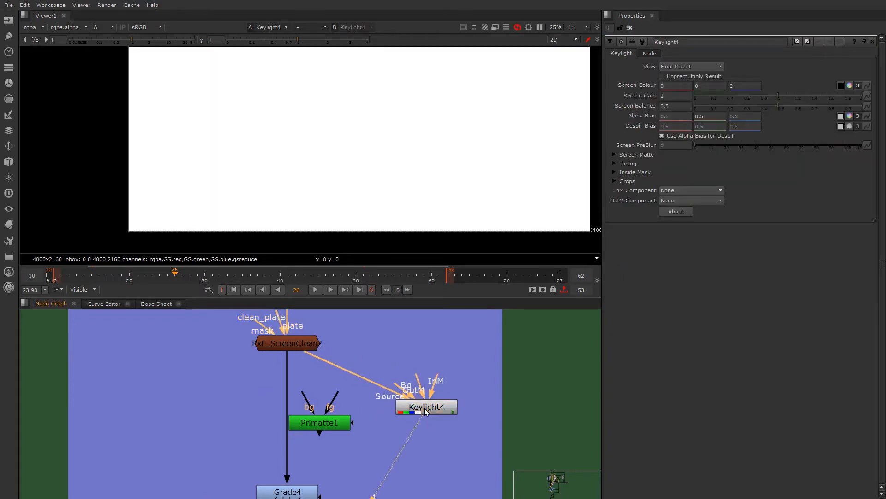
- Sample Keylight4's Screen Colour from the green screen just in front of the nose and display the alpha
{"action": "left_click", "coordinate": [420, 409]}
{"action": "scroll", "coordinate": [335, 143], "scroll_direction": "down", "scroll_amount": 2}
{"action": "middle_click_drag", "start_coordinate": [337, 146], "coordinate": [339, 160]}
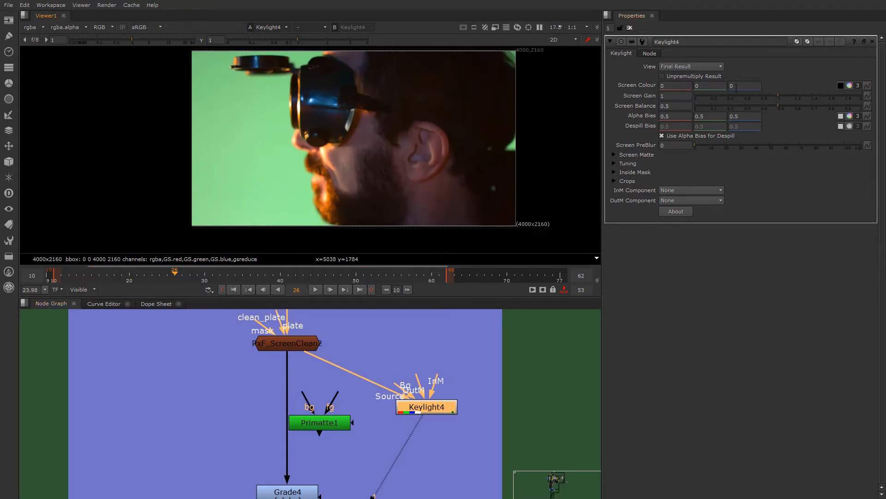
{"action": "left_click", "coordinate": [841, 86]}
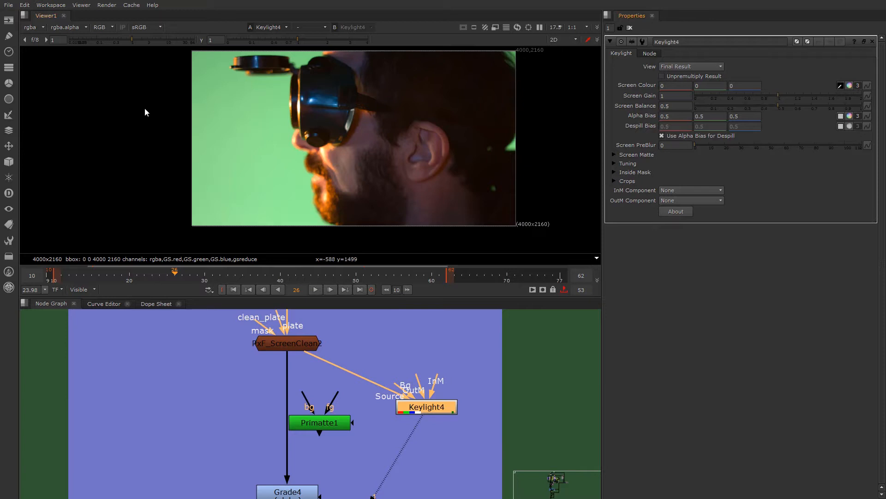
{"action": "left_click", "coordinate": [274, 143], "text": "ctrl"}
{"action": "key", "text": "a"}
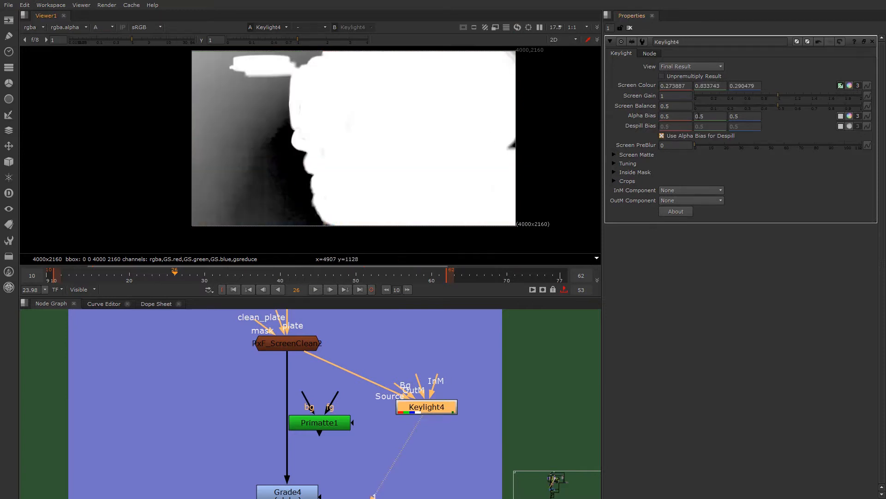
- Set Keylight4's Screen Gain to 1.11, Clip Black to 0.21, Clip White to 0.265 and Screen Softness to 9
{"action": "left_click_drag", "start_coordinate": [779, 95], "coordinate": [788, 95]}
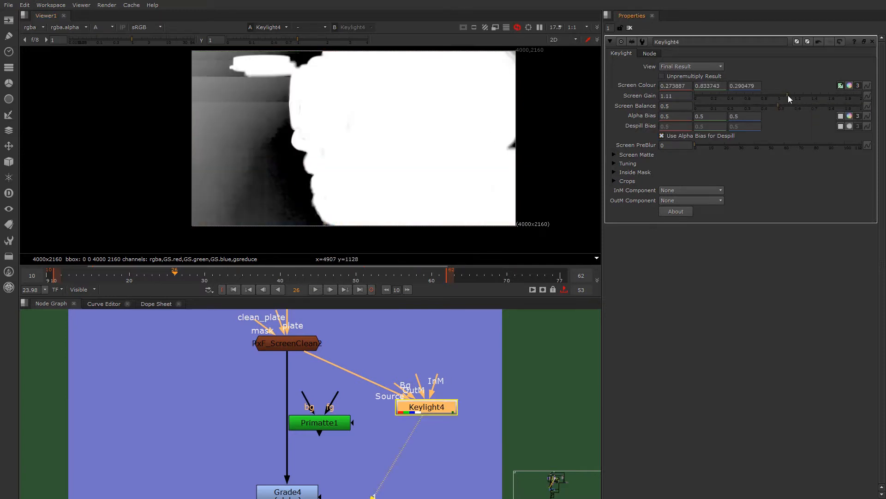
{"action": "left_click", "coordinate": [613, 155]}
{"action": "left_click_drag", "start_coordinate": [713, 165], "coordinate": [741, 165]}
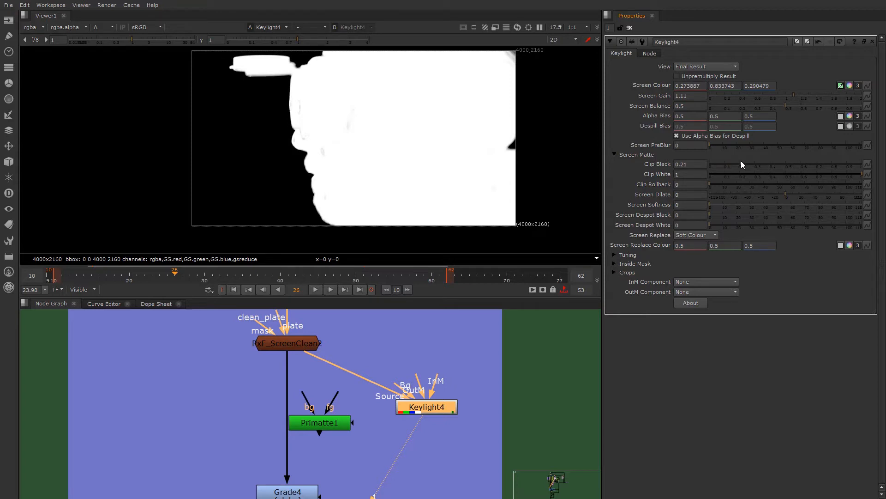
{"action": "left_click_drag", "start_coordinate": [850, 175], "coordinate": [750, 169]}
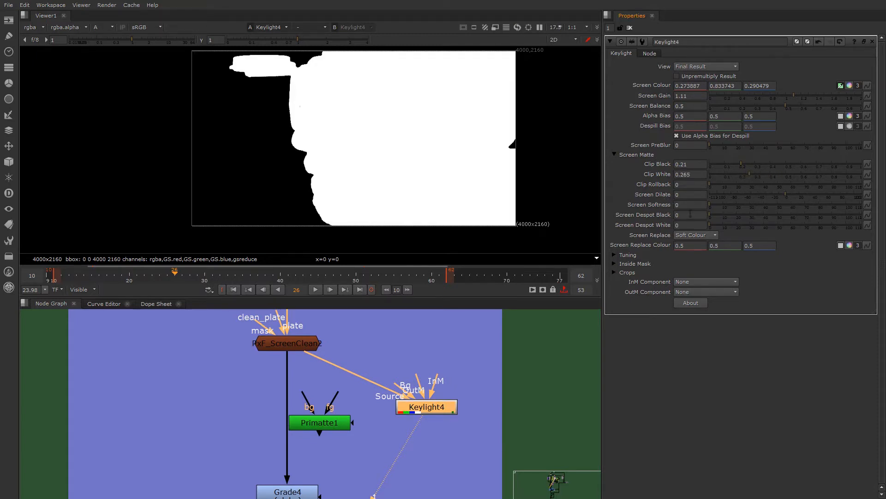
{"action": "mouse_move", "coordinate": [711, 203]}
{"action": "left_mouse_down"}
{"action": "mouse_move", "coordinate": [742, 201]}
{"action": "mouse_move", "coordinate": [721, 198]}
{"action": "left_mouse_up"}
- Check the Keylight4 matte for holes around the goggles with the viewer gamma at 0
{"action": "scroll", "coordinate": [313, 156], "scroll_direction": "up", "scroll_amount": 4}
{"action": "scroll", "coordinate": [300, 166], "scroll_direction": "down", "scroll_amount": 3}
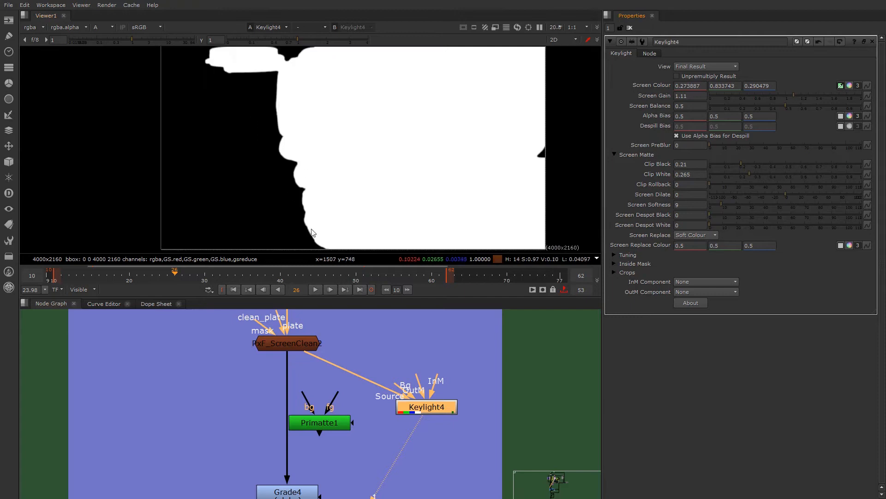
{"action": "left_click_drag", "start_coordinate": [239, 42], "coordinate": [216, 44]}
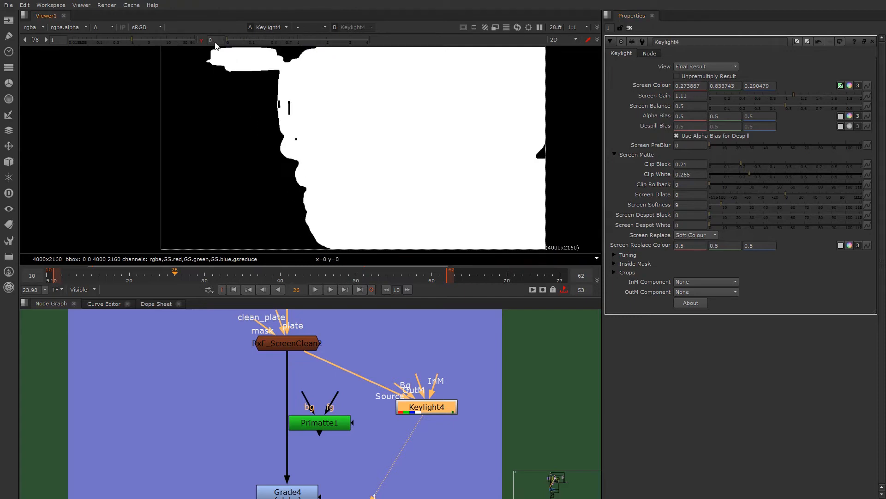
{"action": "scroll", "coordinate": [289, 106], "scroll_direction": "up", "scroll_amount": 4}
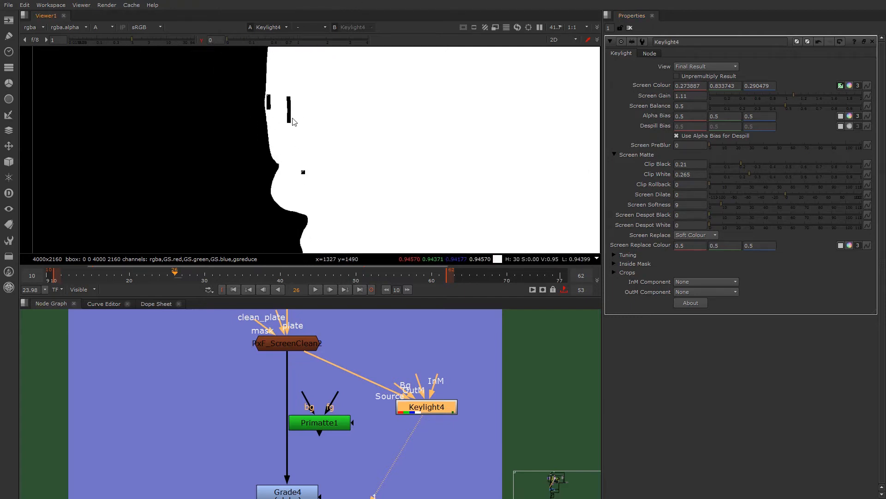
- Set Keylight4's Clip White to 0.3 and Clip Black to 0.18, and return the viewer gamma to 1
{"action": "left_click", "coordinate": [747, 173]}
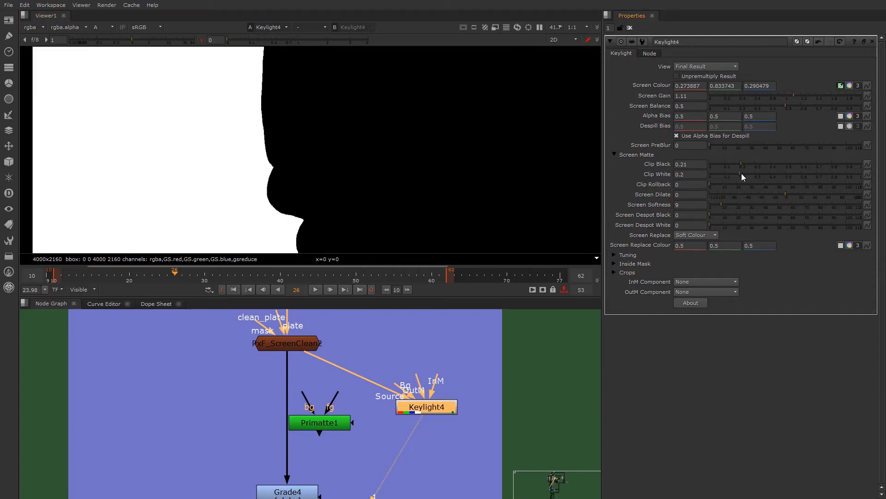
{"action": "left_click", "coordinate": [743, 174]}
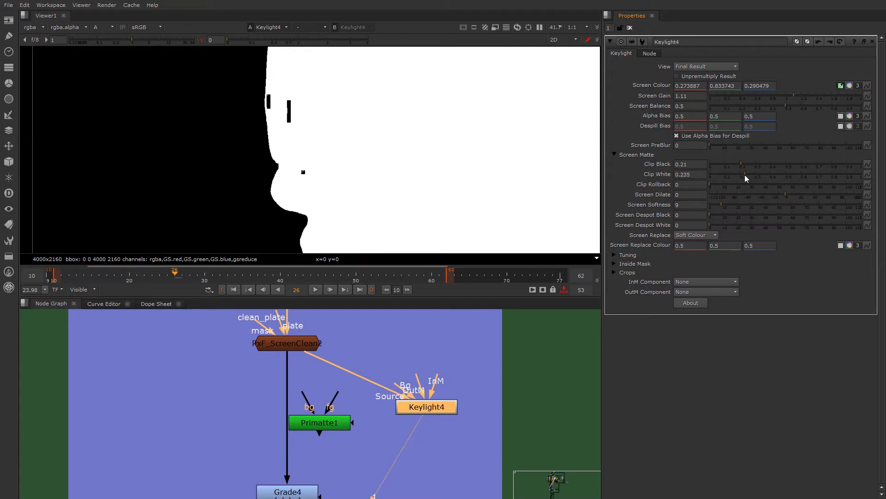
{"action": "left_click", "coordinate": [750, 173]}
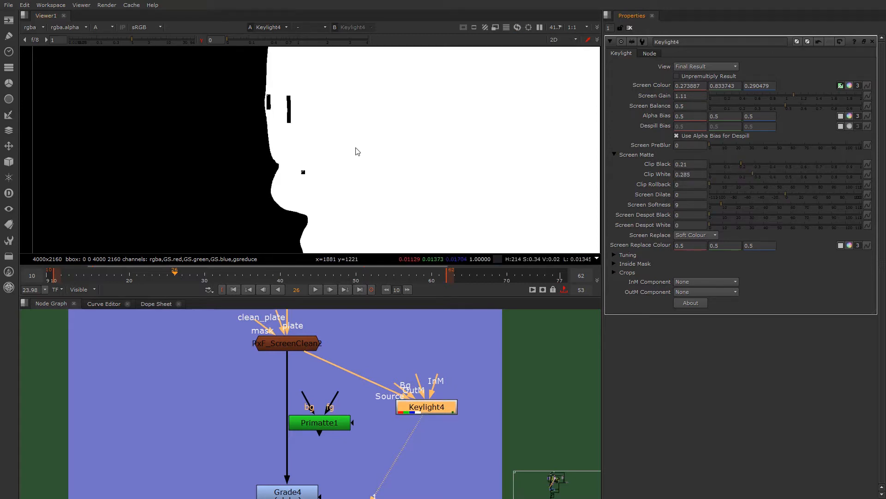
{"action": "key", "text": "minus"}
{"action": "mouse_move", "coordinate": [761, 171]}
{"action": "left_mouse_down"}
{"action": "mouse_move", "coordinate": [824, 176]}
{"action": "mouse_move", "coordinate": [755, 173]}
{"action": "left_mouse_up"}
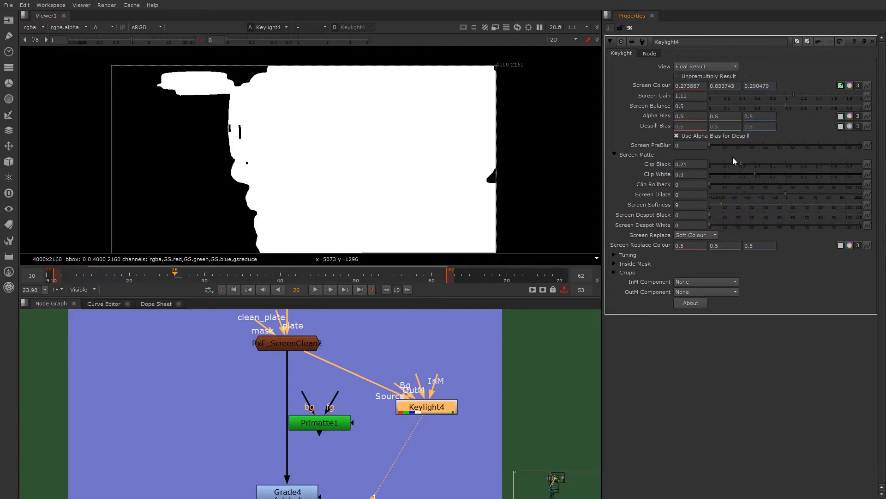
{"action": "left_click_drag", "start_coordinate": [747, 165], "coordinate": [739, 162]}
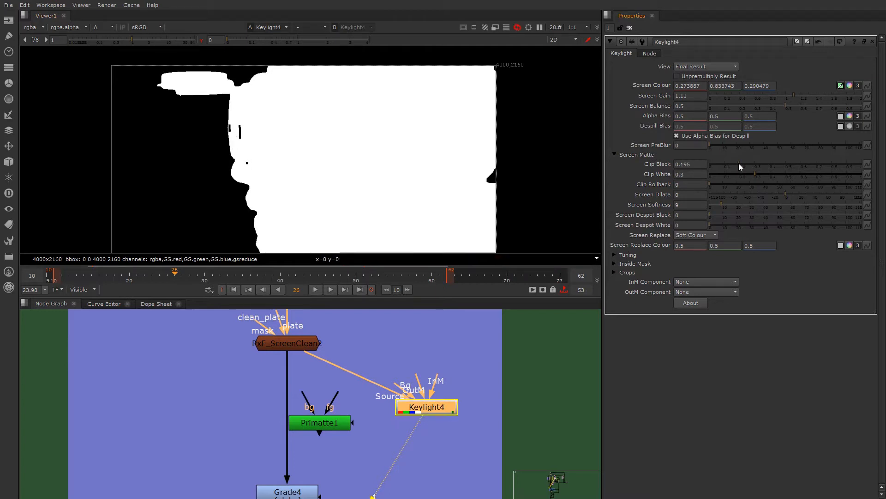
{"action": "left_click", "coordinate": [201, 40]}
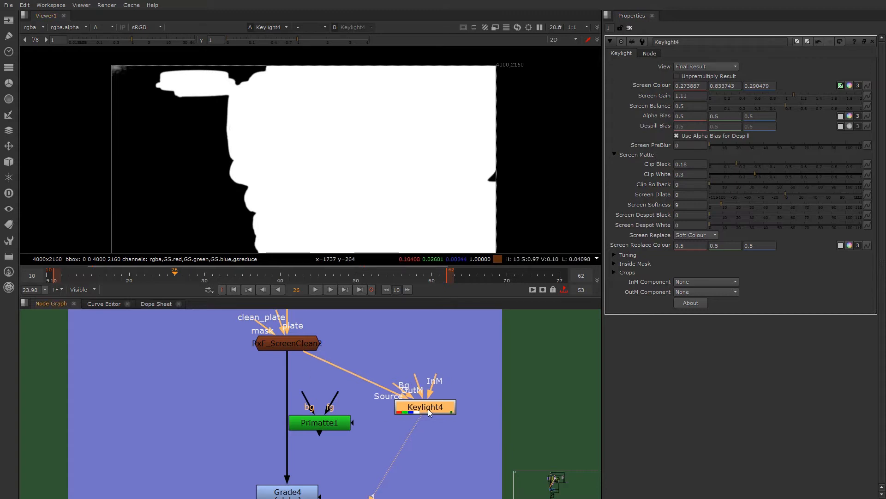
- Compare the matte by repeatedly disabling and enabling Keylight4, leaving it enabled
{"action": "key", "text": "d"}
{"action": "key", "text": "d"}
{"action": "key", "text": "d"}
{"action": "key", "text": "d"}
{"action": "key", "text": "d"}
{"action": "key", "text": "d"}
{"action": "left_click_drag", "start_coordinate": [422, 413], "coordinate": [422, 420]}
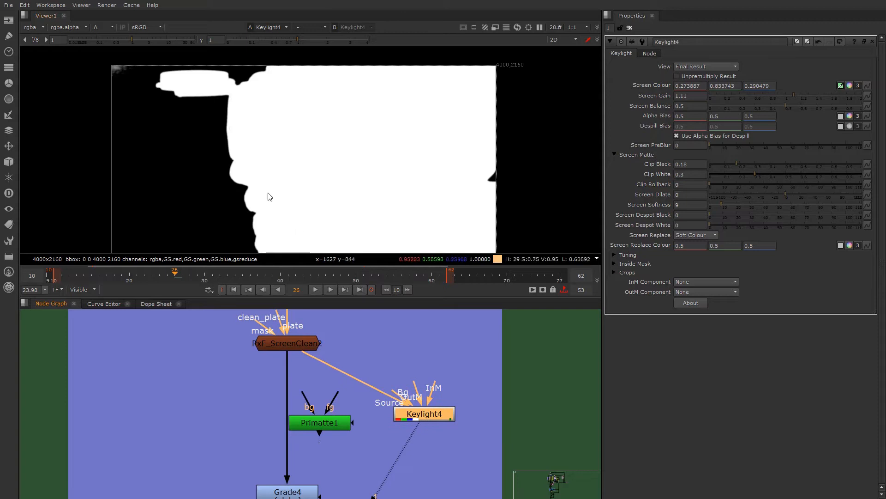
- Compare Keylight4's colour and alpha output, set the viewer gamma to 0, and inspect the holes around the goggles
{"action": "middle_click_drag", "start_coordinate": [312, 450], "coordinate": [295, 390]}
{"action": "key", "text": "a"}
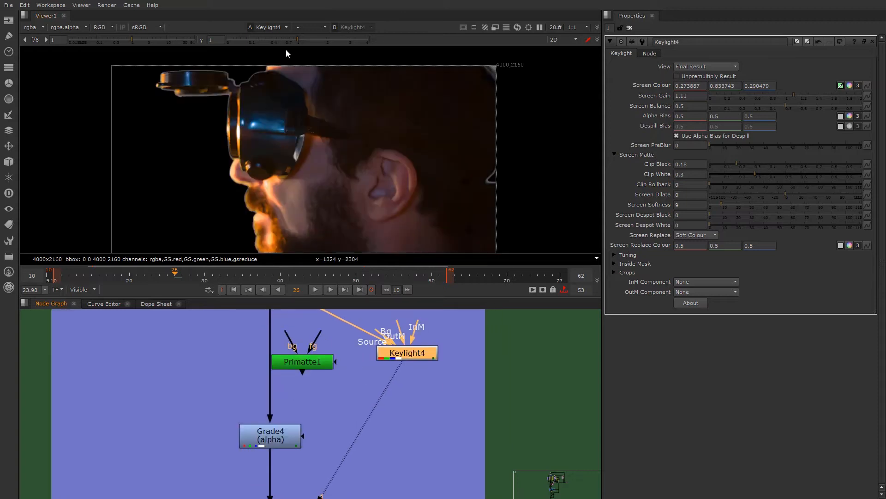
{"action": "key", "text": "a"}
{"action": "left_click_drag", "start_coordinate": [281, 41], "coordinate": [195, 40]}
{"action": "scroll", "coordinate": [231, 124], "scroll_direction": "up", "scroll_amount": 10}
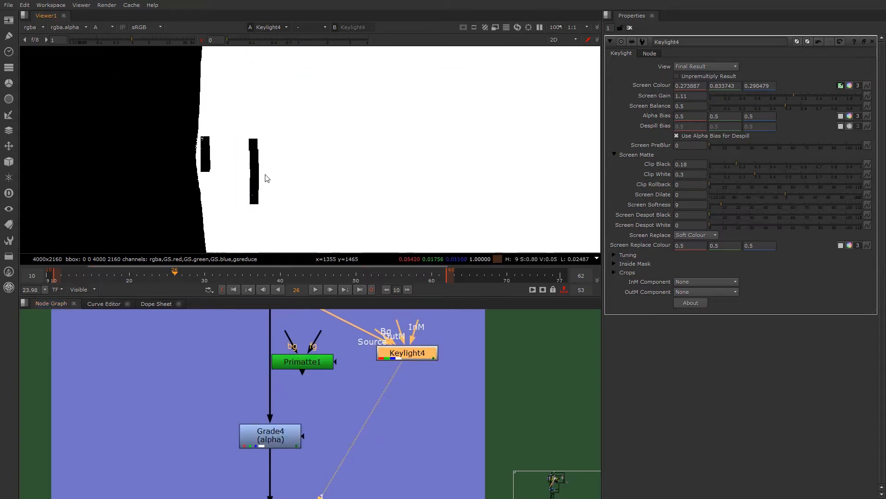
{"action": "scroll", "coordinate": [231, 124], "scroll_direction": "up", "scroll_amount": 3}
- Close Keylight4's properties and sample the alpha values inside the dark matte hole in the goggles
{"action": "left_click", "coordinate": [239, 157], "text": "ctrl"}
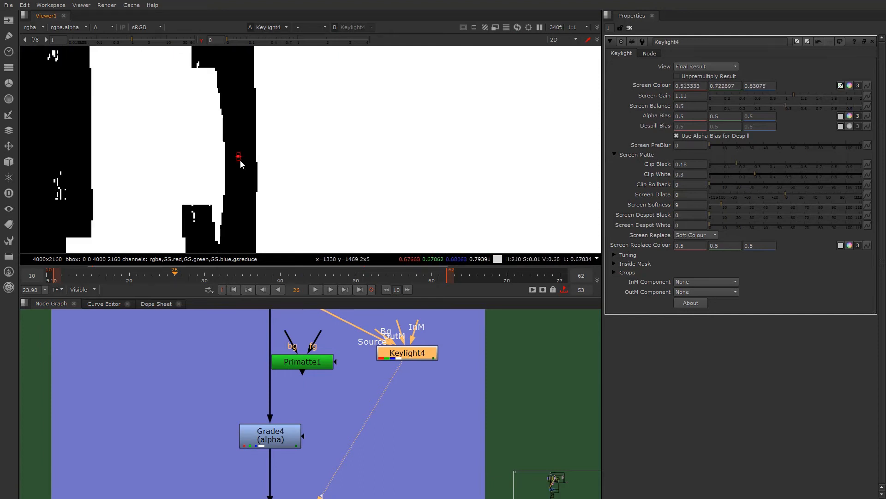
{"action": "key", "text": "ctrl+z"}
{"action": "left_click_drag", "start_coordinate": [407, 354], "coordinate": [407, 352]}
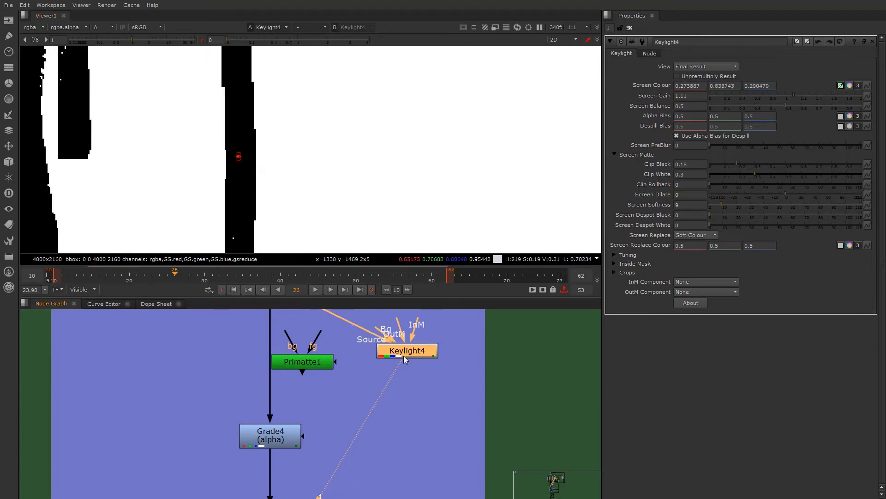
{"action": "left_click", "coordinate": [872, 42]}
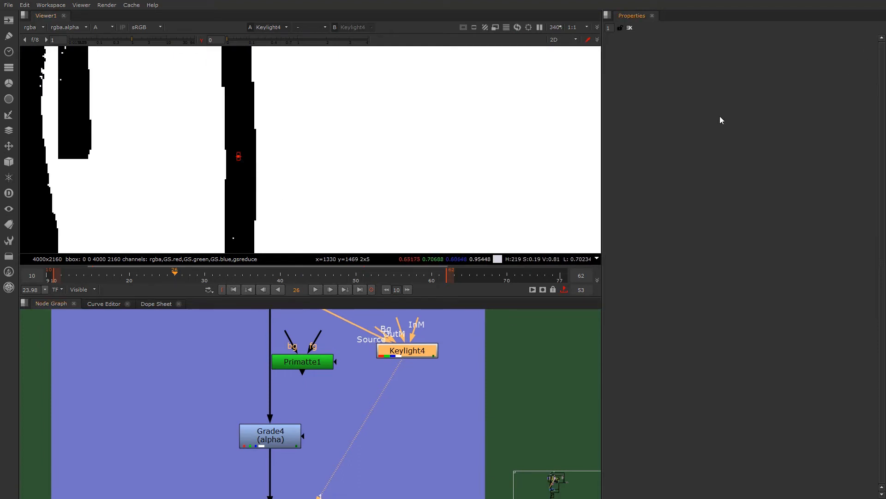
{"action": "mouse_move", "coordinate": [238, 143]}
{"action": "left_mouse_down", "text": "ctrl"}
{"action": "mouse_move", "coordinate": [237, 169]}
{"action": "mouse_move", "coordinate": [247, 168]}
{"action": "left_mouse_up", "text": "ctrl"}
{"action": "scroll", "coordinate": [232, 159], "scroll_direction": "down", "scroll_amount": 3}
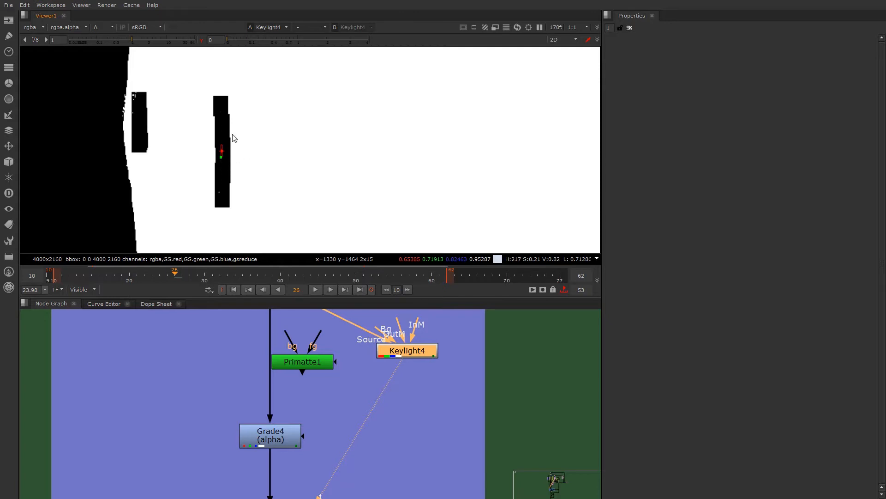
{"action": "scroll", "coordinate": [381, 394], "scroll_direction": "down", "scroll_amount": 4}
- Add a Grade node below Keylight4, set its channels to alpha and view its output
{"action": "scroll", "coordinate": [354, 376], "scroll_direction": "up", "scroll_amount": 3}
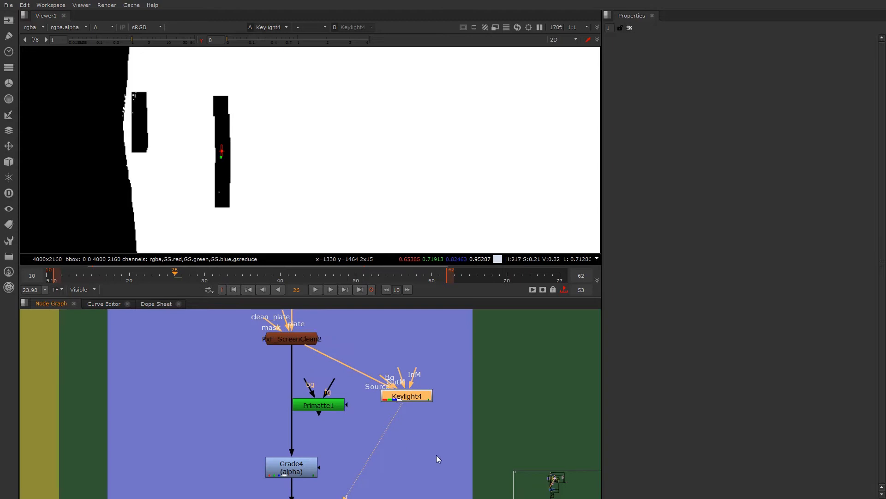
{"action": "left_click", "coordinate": [438, 458]}
{"action": "key", "text": "Tab"}
{"action": "type", "text": "gra"}
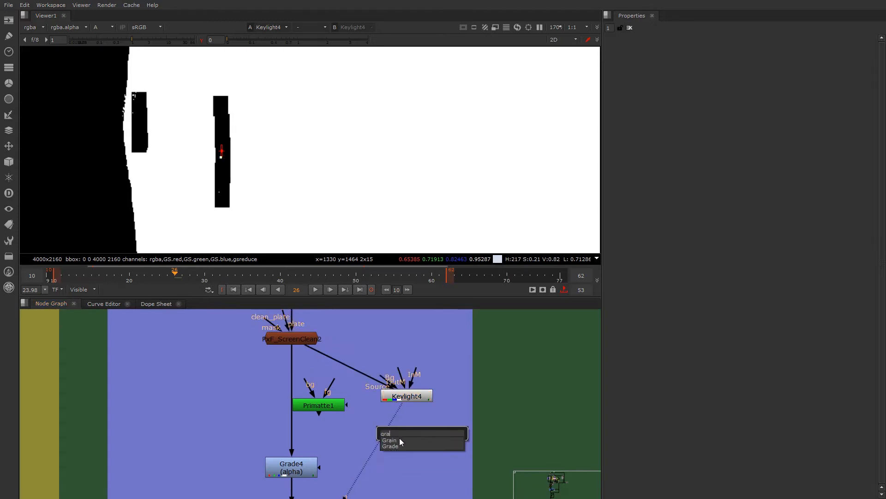
{"action": "left_click", "coordinate": [399, 447]}
{"action": "left_click_drag", "start_coordinate": [397, 433], "coordinate": [410, 433]}
{"action": "left_click", "coordinate": [688, 67]}
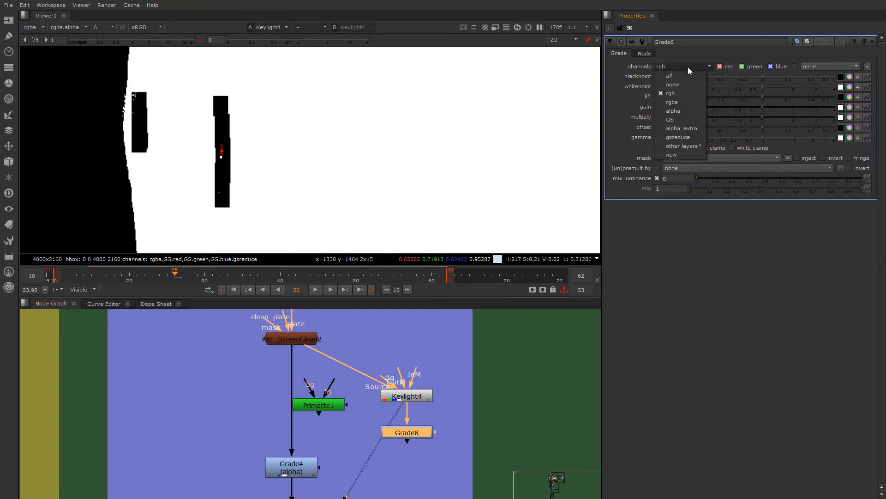
{"action": "left_click", "coordinate": [667, 106]}
{"action": "key", "text": "1"}
{"action": "left_click", "coordinate": [381, 453]}
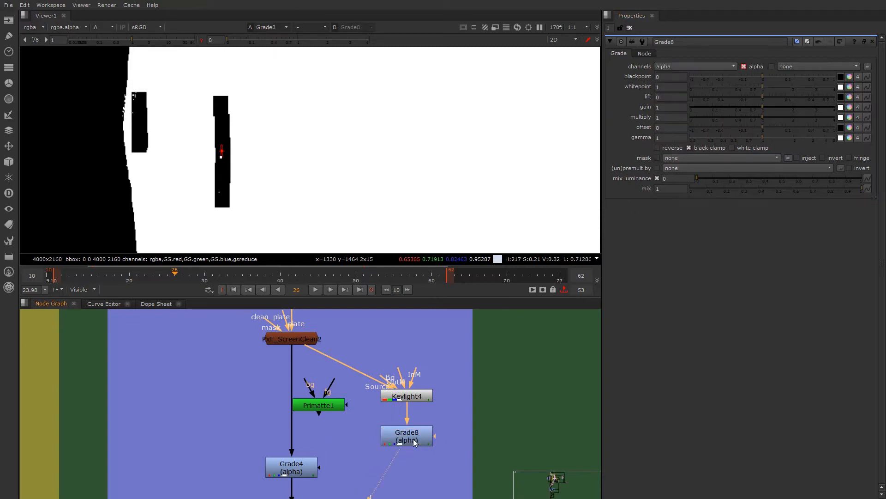
{"action": "left_click", "coordinate": [390, 442]}
- Examine Grade8's colour and alpha output, comparing the matte holes at viewer gamma 1 and 0
{"action": "key", "text": "a"}
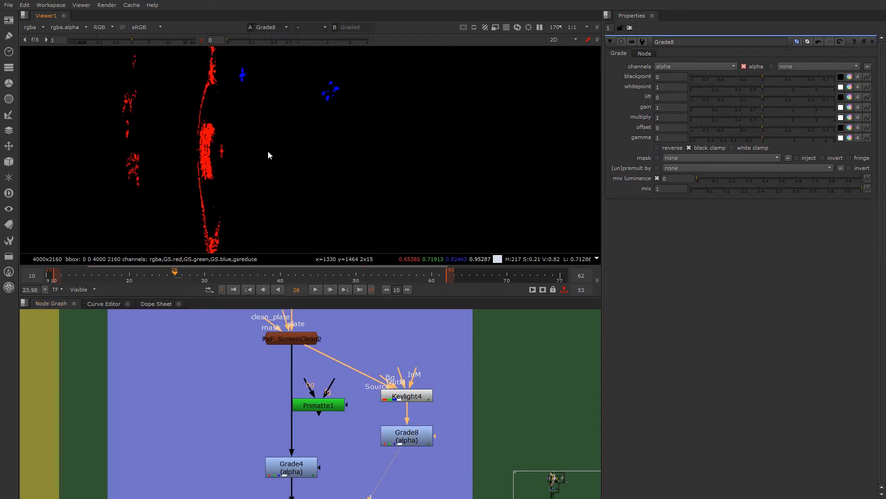
{"action": "scroll", "coordinate": [268, 151], "scroll_direction": "down", "scroll_amount": 4}
{"action": "key", "text": "a"}
{"action": "scroll", "coordinate": [256, 163], "scroll_direction": "down", "scroll_amount": 4}
{"action": "left_click", "coordinate": [200, 41]}
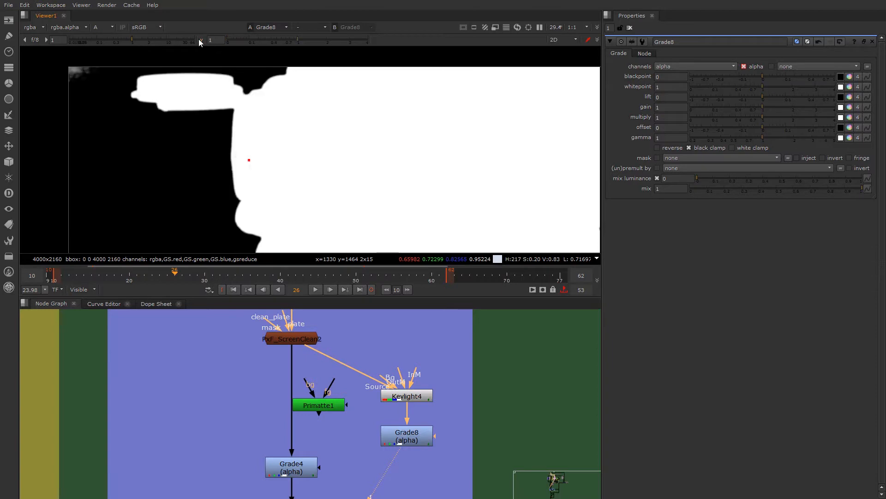
{"action": "scroll", "coordinate": [241, 152], "scroll_direction": "down", "scroll_amount": 2}
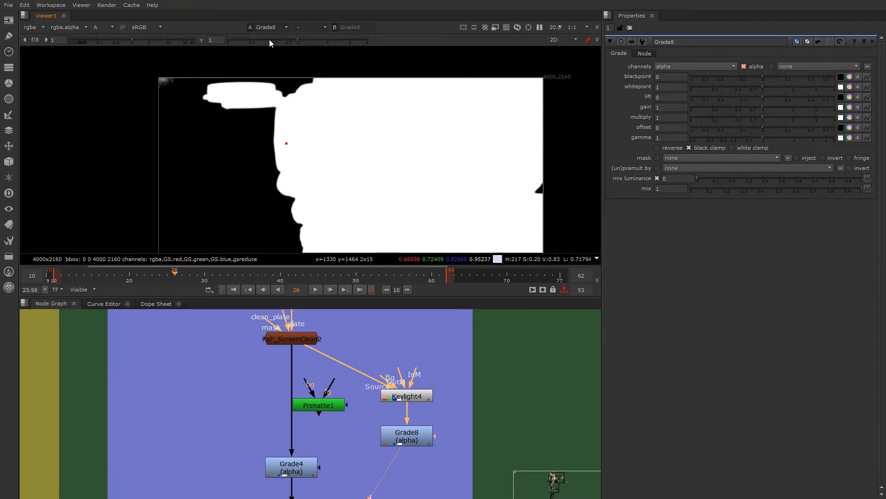
{"action": "left_click", "coordinate": [202, 40]}
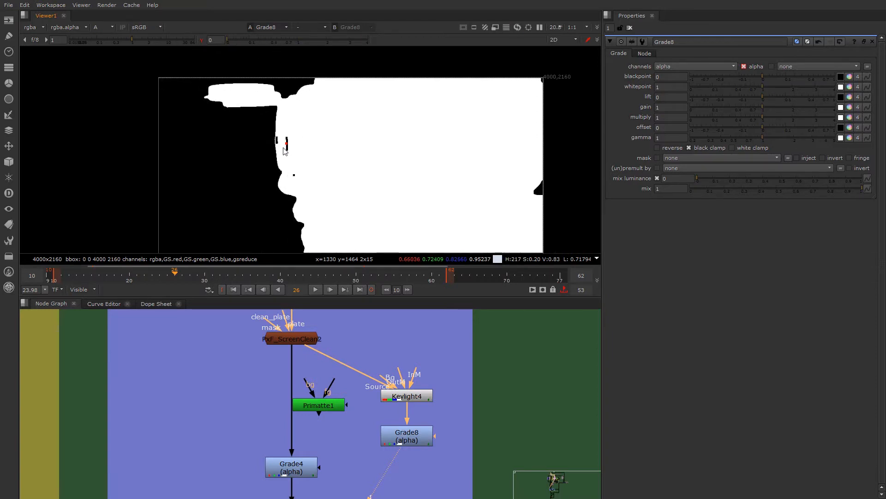
- Replace the Grade node with an Erode (filter) node connected below Keylight4, and view its output
{"action": "left_click", "coordinate": [408, 440]}
{"action": "key", "text": "Delete"}
{"action": "key", "text": "Tab"}
{"action": "type", "text": "erode"}
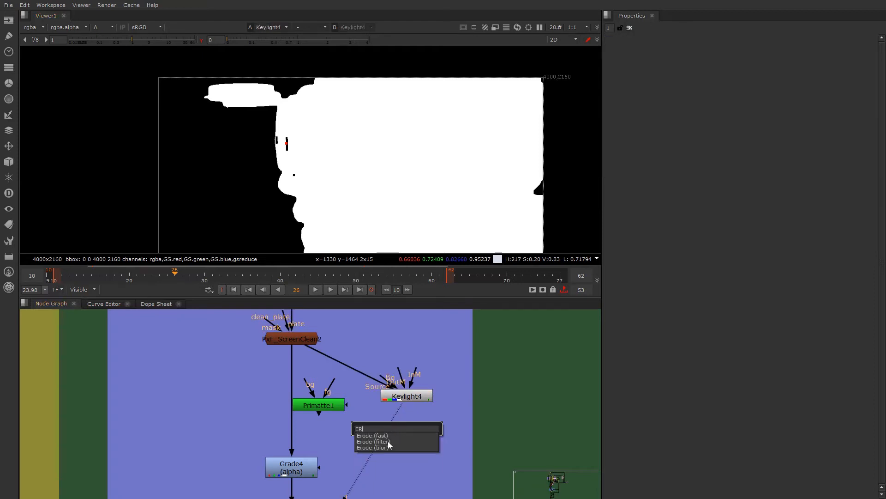
{"action": "key", "text": "Return"}
{"action": "left_click_drag", "start_coordinate": [387, 421], "coordinate": [405, 399]}
{"action": "left_click_drag", "start_coordinate": [407, 441], "coordinate": [412, 434]}
{"action": "key", "text": "1"}
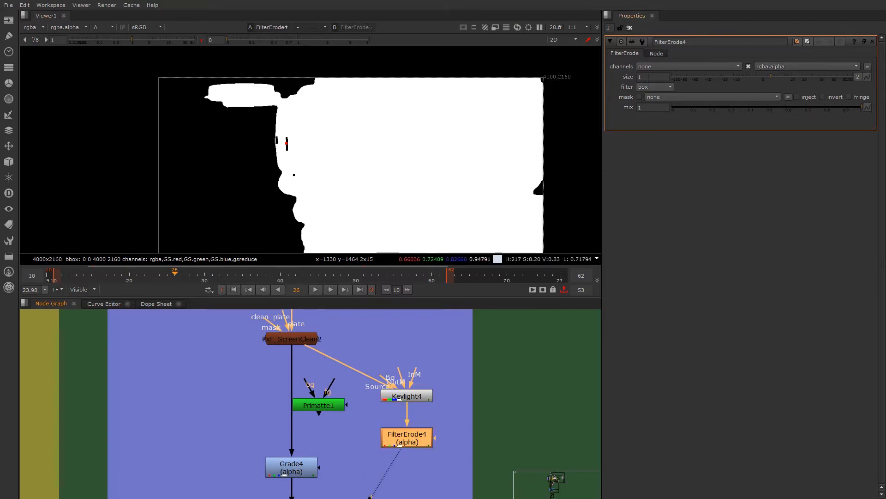
- Set FilterErode4's size to -1
{"action": "left_click", "coordinate": [639, 77]}
{"action": "left_click", "coordinate": [405, 445]}
{"action": "left_click_drag", "start_coordinate": [771, 76], "coordinate": [752, 73]}
{"action": "left_click", "coordinate": [422, 379]}
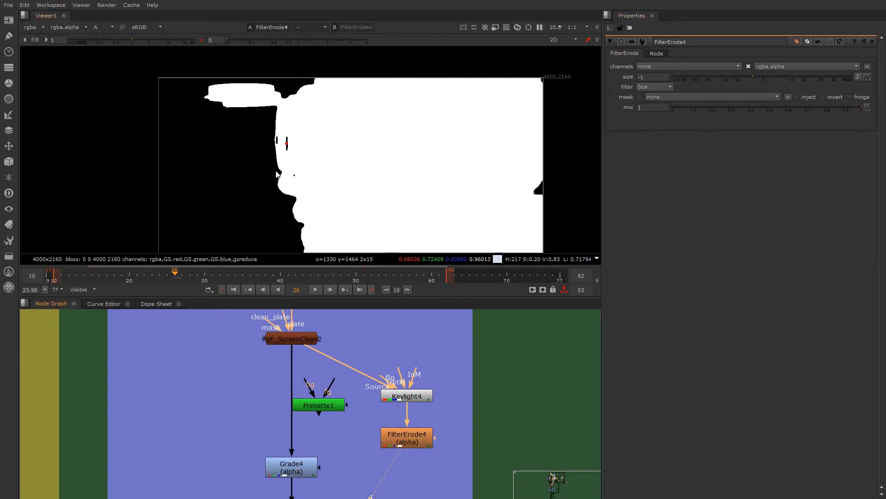
- Compare the matte holes in the outputs of Keylight4 and FilterErode4
{"action": "scroll", "coordinate": [275, 169], "scroll_direction": "up", "scroll_amount": 2}
{"action": "left_click", "coordinate": [406, 396]}
{"action": "key", "text": "1"}
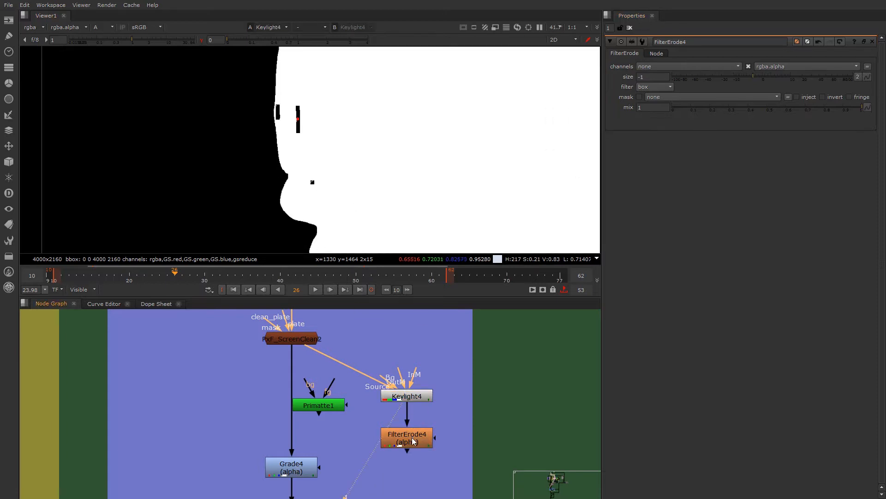
{"action": "left_click", "coordinate": [411, 437]}
{"action": "scroll", "coordinate": [298, 131], "scroll_direction": "up", "scroll_amount": 2}
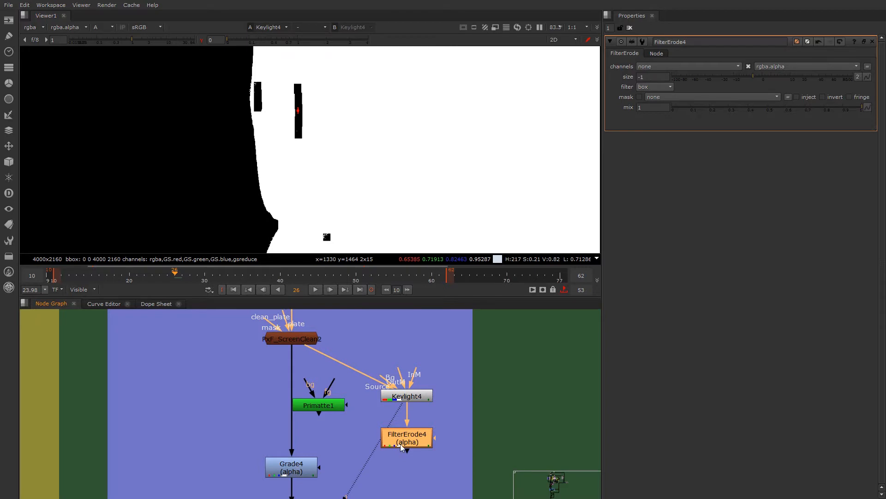
{"action": "key", "text": "1"}
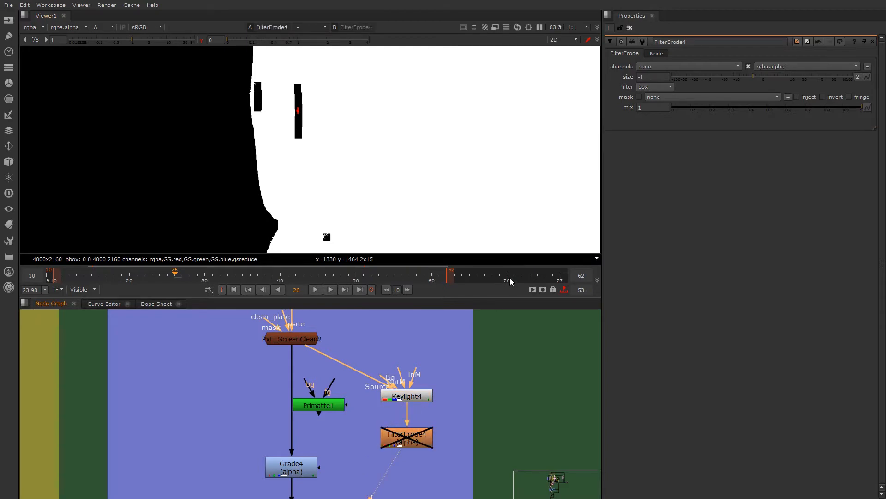
- Enable FilterErode4 and set its size to -10.5 to fill the matte holes
{"action": "left_click", "coordinate": [733, 75]}
{"action": "left_click", "coordinate": [402, 443]}
{"action": "key", "text": "d"}
{"action": "left_click_drag", "start_coordinate": [745, 76], "coordinate": [733, 76]}
- Compare the matte edge detail around the nose by repeatedly disabling and enabling FilterErode4
{"action": "scroll", "coordinate": [212, 221], "scroll_direction": "down", "scroll_amount": 2}
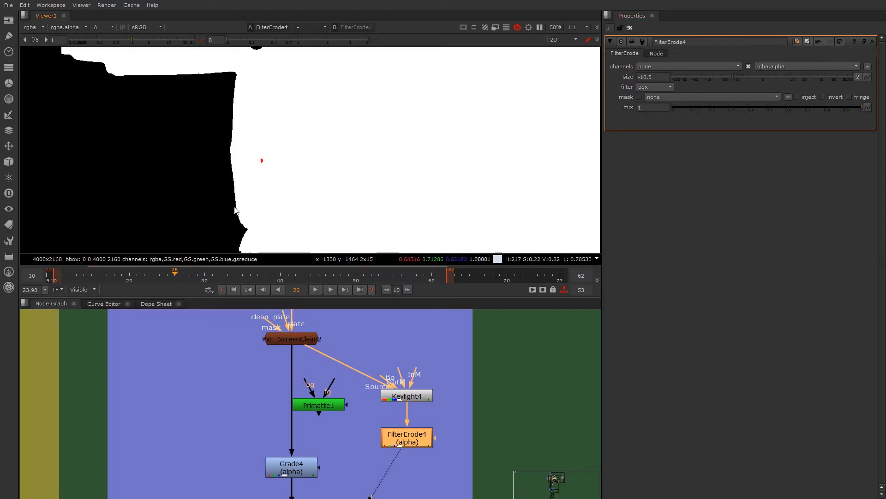
{"action": "middle_click_drag", "start_coordinate": [217, 230], "coordinate": [263, 159]}
{"action": "scroll", "coordinate": [319, 227], "scroll_direction": "up", "scroll_amount": 4}
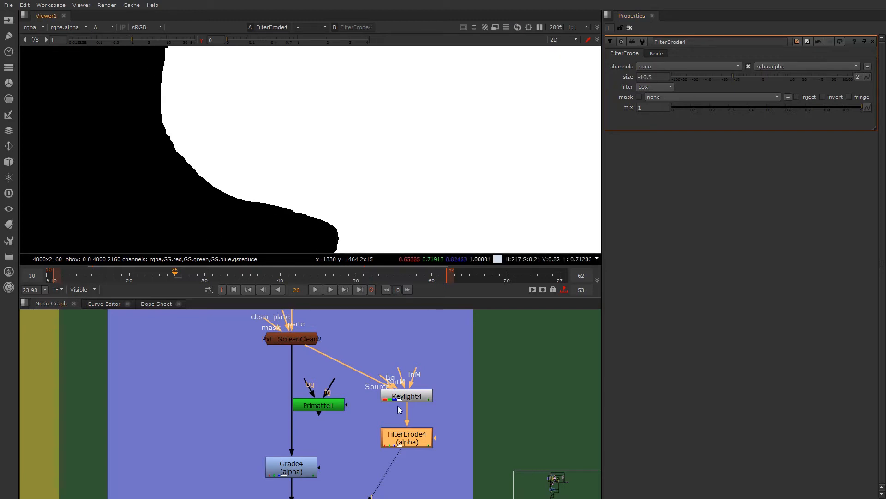
{"action": "key", "text": "d"}
{"action": "key", "text": "d"}
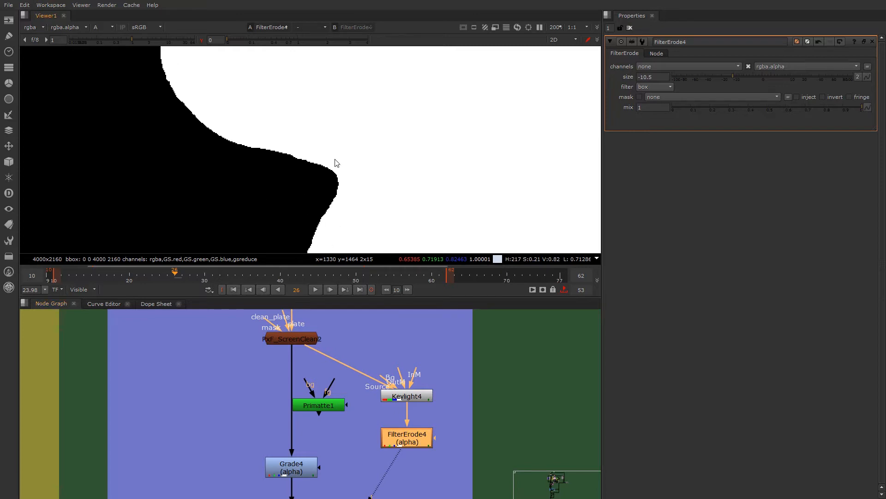
{"action": "key", "text": "d"}
{"action": "key", "text": "d"}
{"action": "key", "text": "d"}
{"action": "key", "text": "d"}
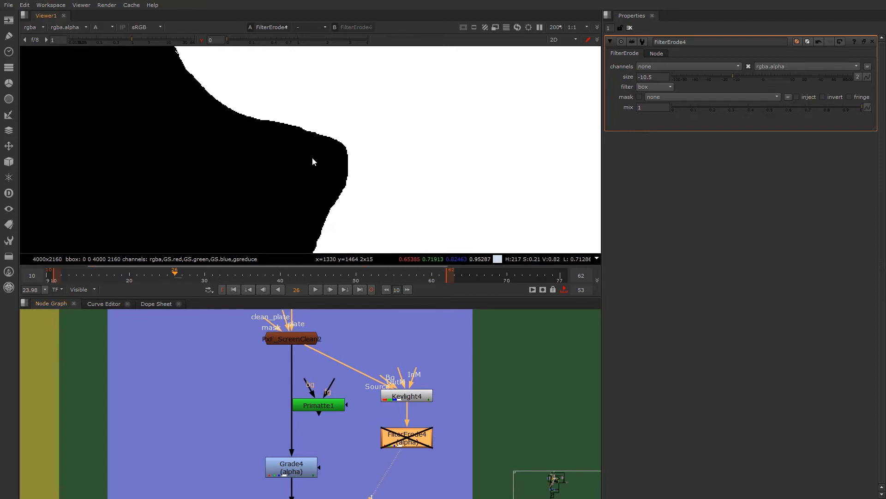
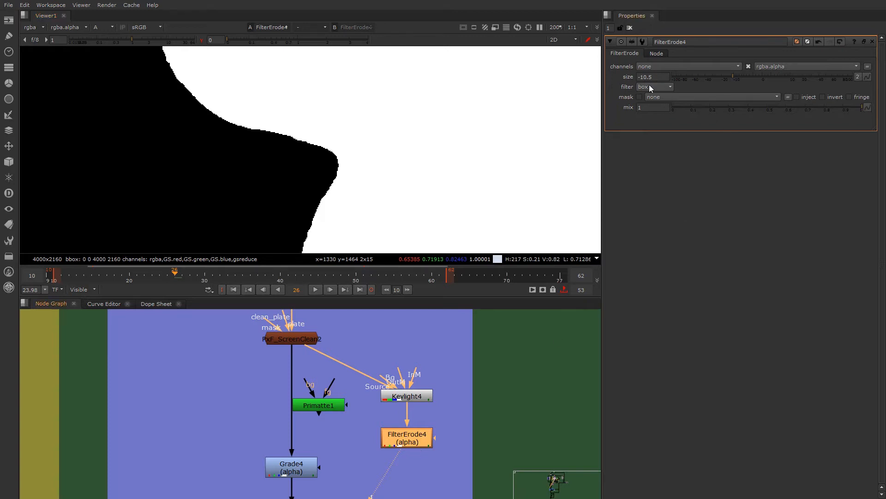
- Try FilterErode4 at size -8, then return its size to -10.5
{"action": "scroll", "coordinate": [344, 123], "scroll_direction": "down", "scroll_amount": 5}
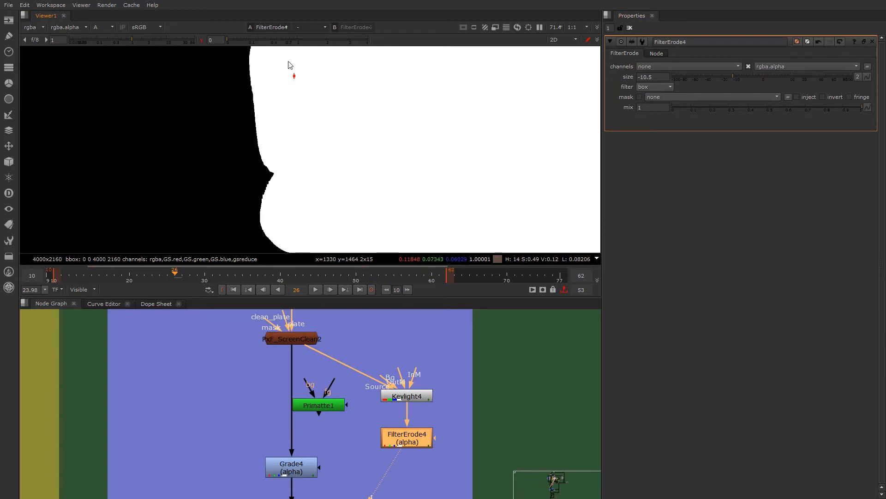
{"action": "left_click", "coordinate": [736, 77]}
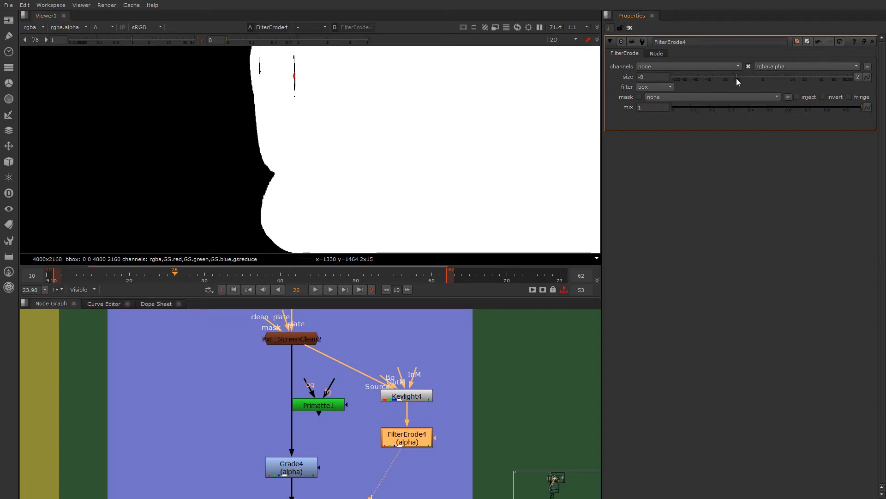
{"action": "left_click_drag", "start_coordinate": [736, 79], "coordinate": [733, 78]}
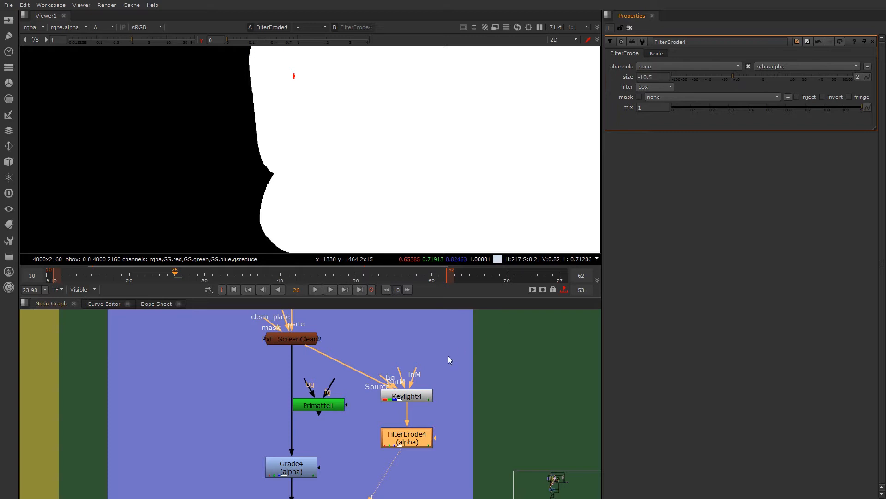
- Add a second Erode (filter) node directly after FilterErode4
{"action": "middle_click_drag", "start_coordinate": [322, 458], "coordinate": [327, 401]}
{"action": "left_click", "coordinate": [431, 423]}
{"action": "key", "text": "Tab"}
{"action": "type", "text": "ER"}
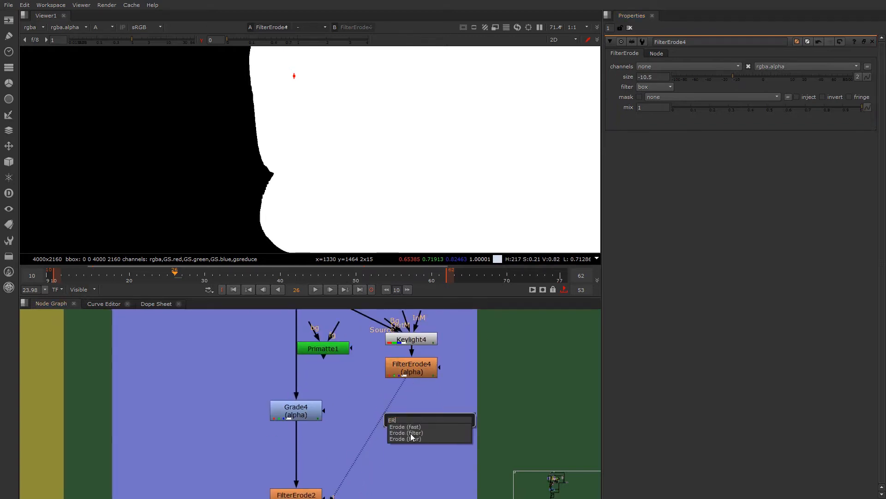
{"action": "left_click", "coordinate": [412, 433]}
{"action": "left_click_drag", "start_coordinate": [443, 418], "coordinate": [420, 417]}
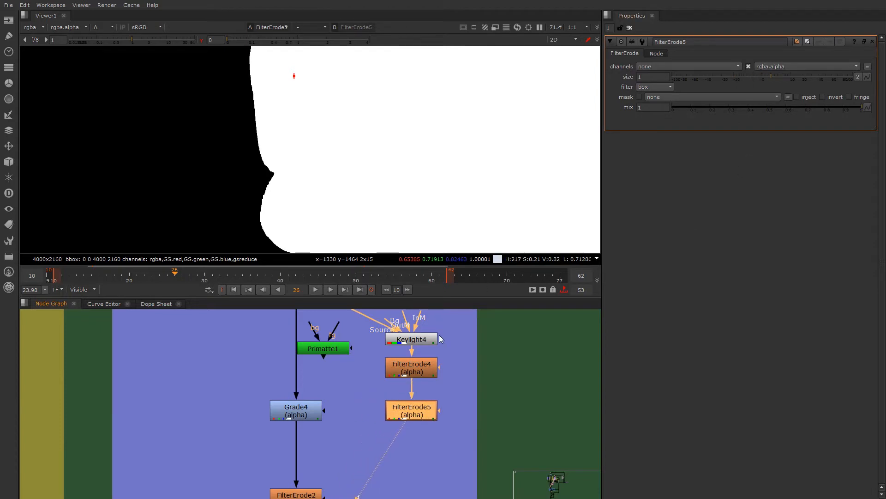
- Set FilterErode5's size to 10.5 to counter the expansion made by FilterErode4
{"action": "double_click", "coordinate": [422, 367]}
{"action": "left_click", "coordinate": [427, 412]}
{"action": "left_click_drag", "start_coordinate": [771, 76], "coordinate": [802, 75]}
{"action": "left_click", "coordinate": [652, 77]}
{"action": "left_click_drag", "start_coordinate": [566, 77], "coordinate": [566, 74]}
{"action": "type", "text": "10.5"}
{"action": "key", "text": "Return"}
- Compare the alpha outputs of FilterErode4, Keylight4 and FilterErode5 in the viewer
{"action": "left_click_drag", "start_coordinate": [415, 403], "coordinate": [415, 400]}
{"action": "left_click", "coordinate": [415, 363]}
{"action": "key", "text": "1"}
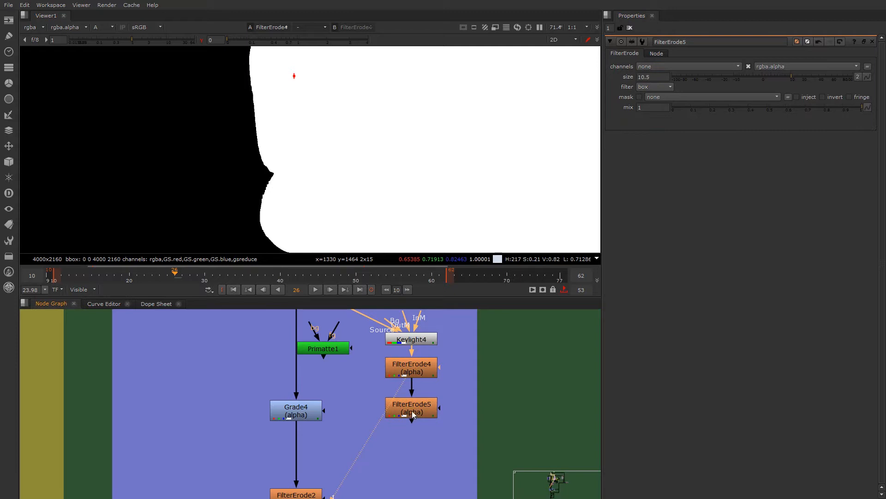
{"action": "key", "text": "1"}
{"action": "left_click", "coordinate": [412, 342]}
{"action": "key", "text": "2"}
{"action": "left_click", "coordinate": [414, 406]}
{"action": "key", "text": "1"}
{"action": "key", "text": "2"}
{"action": "key", "text": "1"}
{"action": "key", "text": "2"}
{"action": "key", "text": "1"}
- Examine the matte edge around the nose closely by alternating between the Keylight4 and FilterErode5 outputs
{"action": "middle_click_drag", "start_coordinate": [301, 223], "coordinate": [300, 169]}
{"action": "key", "text": "2"}
{"action": "scroll", "coordinate": [327, 214], "scroll_direction": "up", "scroll_amount": 6}
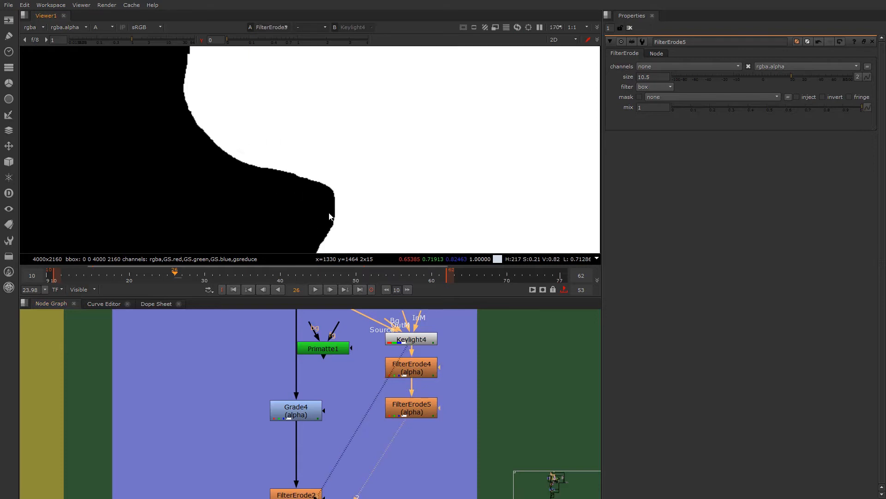
{"action": "key", "text": "1"}
{"action": "key", "text": "2"}
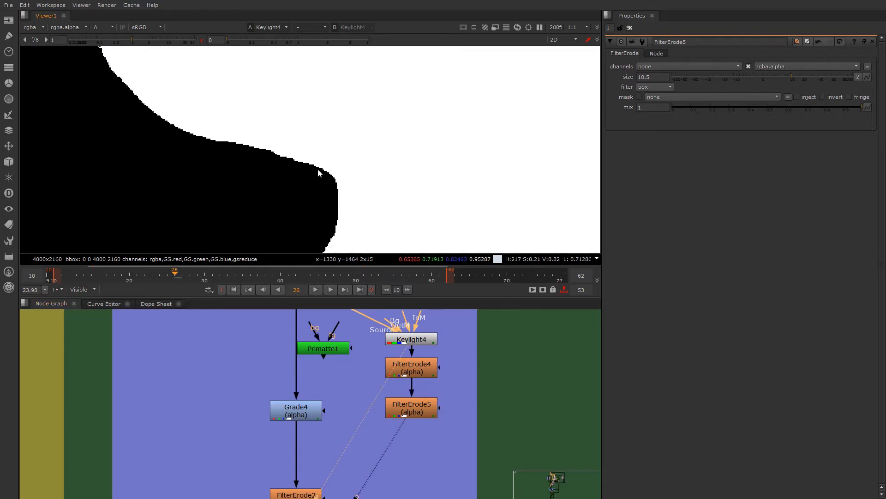
{"action": "key", "text": "1"}
{"action": "key", "text": "2"}
{"action": "key", "text": "1"}
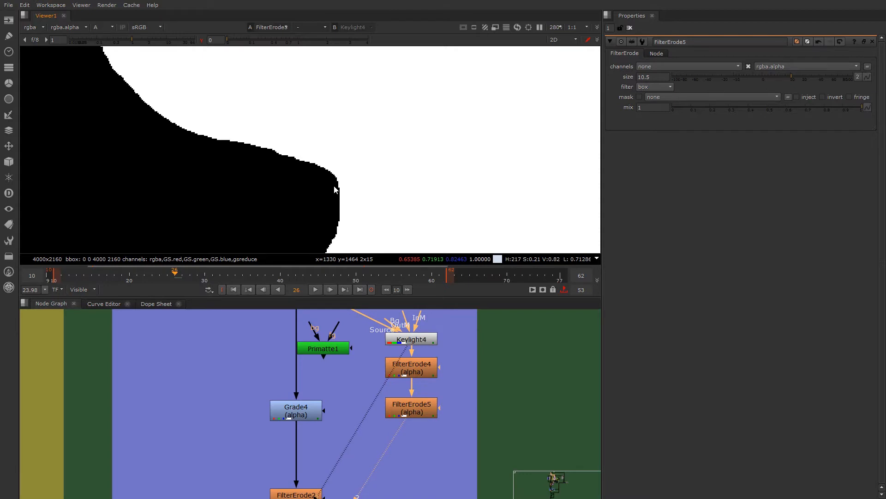
- Recheck the matte against Keylight4 and set FilterErode5's size to 17.5 to pull the core matte inward
{"action": "scroll", "coordinate": [281, 162], "scroll_direction": "down", "scroll_amount": 5}
{"action": "key", "text": "2"}
{"action": "key", "text": "1"}
{"action": "left_click", "coordinate": [428, 411]}
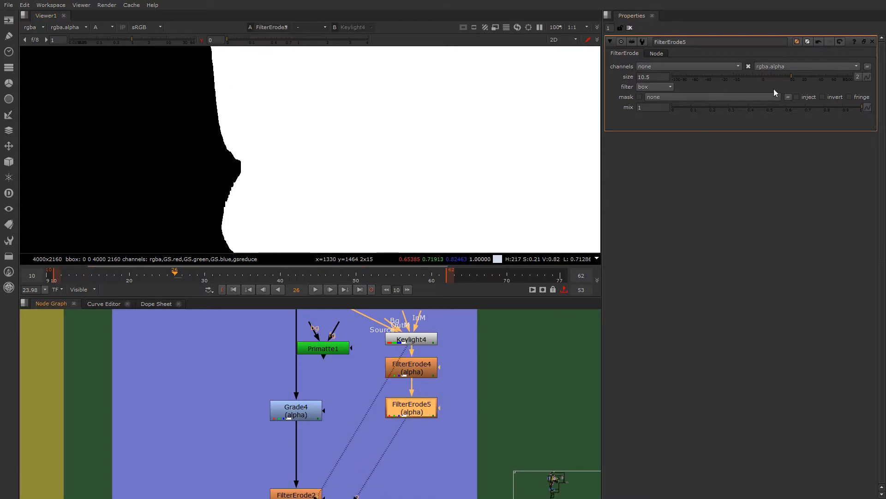
{"action": "left_click_drag", "start_coordinate": [790, 77], "coordinate": [799, 76]}
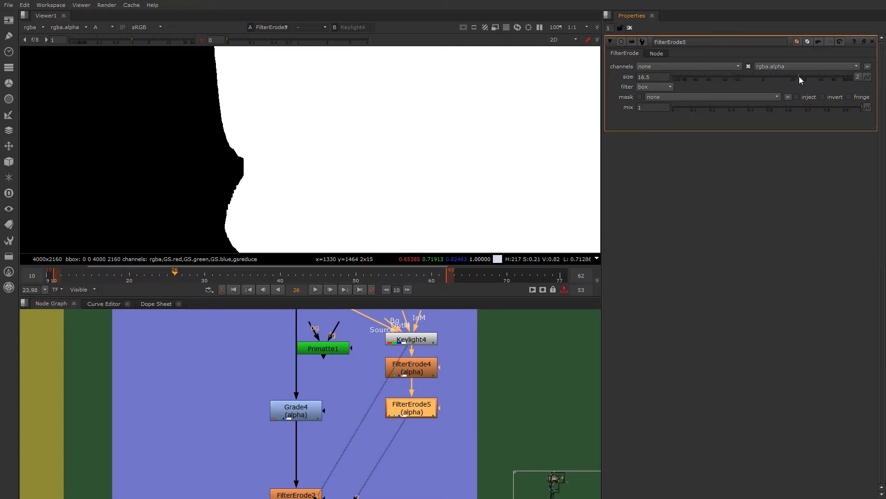
- Connect a Feather_v02 node after FilterErode5 and open its properties
{"action": "middle_click_drag", "start_coordinate": [334, 393], "coordinate": [331, 359]}
{"action": "scroll", "coordinate": [331, 360], "scroll_direction": "down", "scroll_amount": 3}
{"action": "middle_click_drag", "start_coordinate": [337, 452], "coordinate": [363, 387]}
{"action": "scroll", "coordinate": [357, 382], "scroll_direction": "up", "scroll_amount": 1}
{"action": "left_click", "coordinate": [302, 479]}
{"action": "middle_click_drag", "start_coordinate": [382, 315], "coordinate": [356, 447]}
{"action": "left_click", "coordinate": [356, 447]}
{"action": "left_click", "coordinate": [356, 450]}
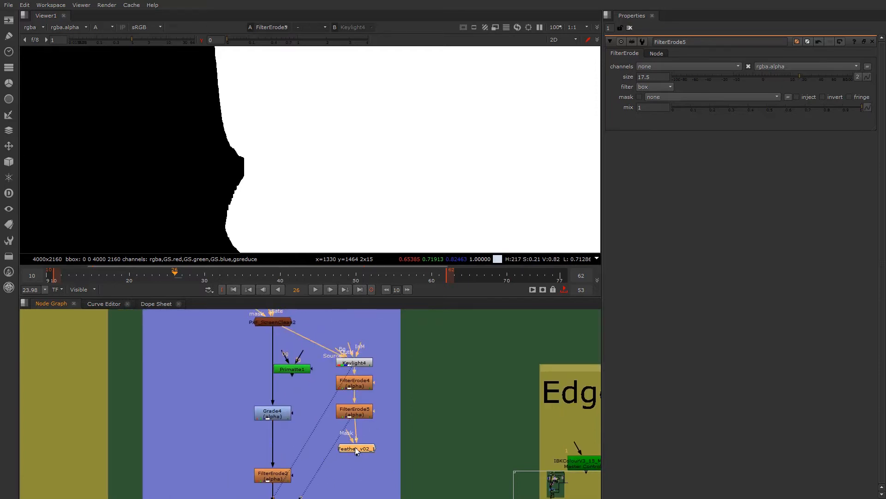
{"action": "double_click", "coordinate": [352, 452]}
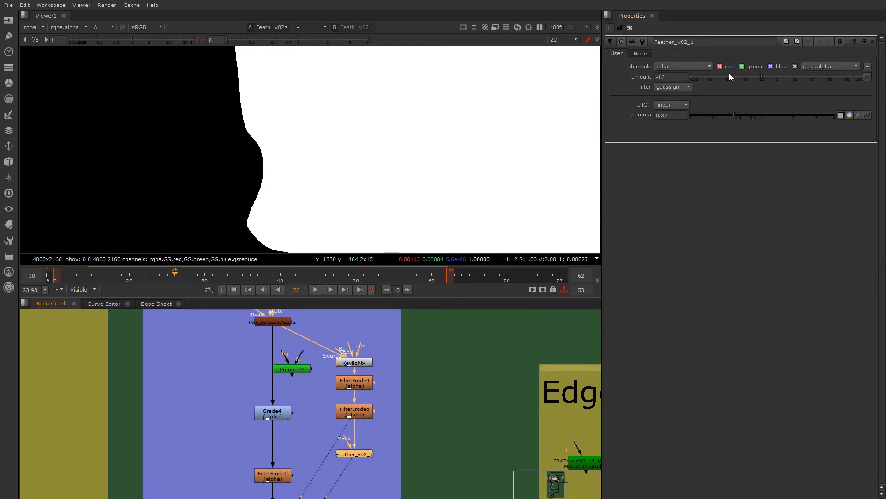
- With the viewer gamma at 1, set Feather_v02_1's amount to 7 and gamma to 0.94 to soften the edge
{"action": "key", "text": "1"}
{"action": "left_click_drag", "start_coordinate": [736, 79], "coordinate": [779, 72]}
{"action": "left_click_drag", "start_coordinate": [733, 116], "coordinate": [722, 115]}
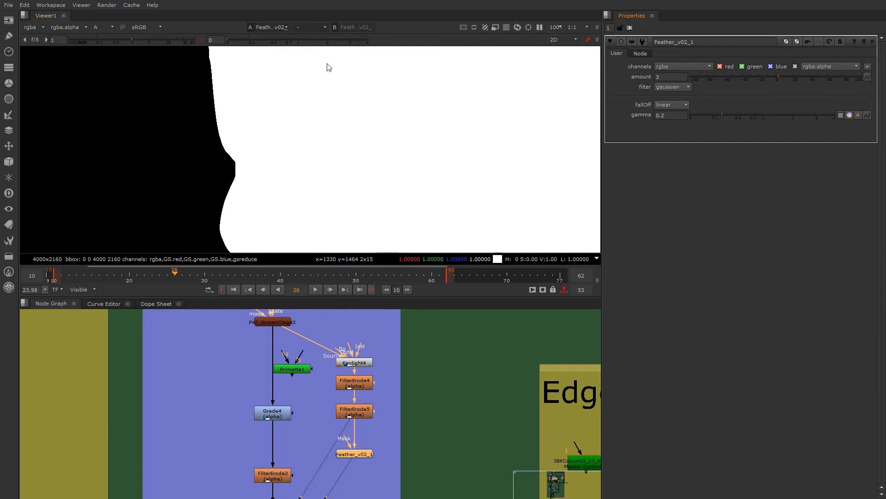
{"action": "left_click", "coordinate": [202, 40]}
{"action": "left_click_drag", "start_coordinate": [723, 114], "coordinate": [760, 116]}
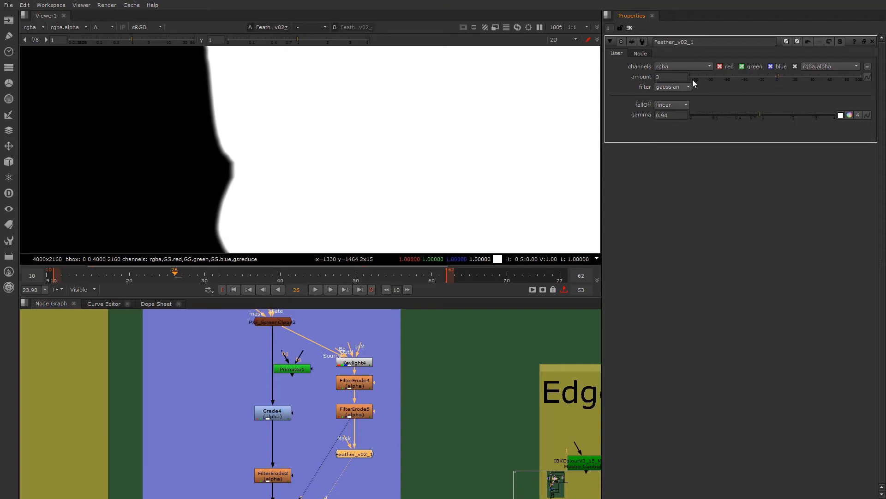
{"action": "left_click_drag", "start_coordinate": [756, 80], "coordinate": [783, 76]}
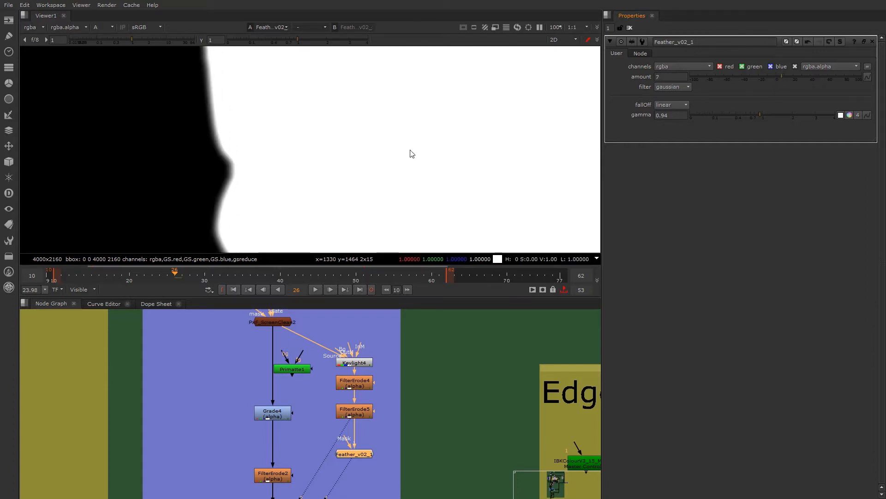
- Check the feathered matte over the full frame and set Keylight4's Clip Black to 0.225
{"action": "key", "text": "f"}
{"action": "middle_click_drag", "start_coordinate": [361, 183], "coordinate": [324, 182]}
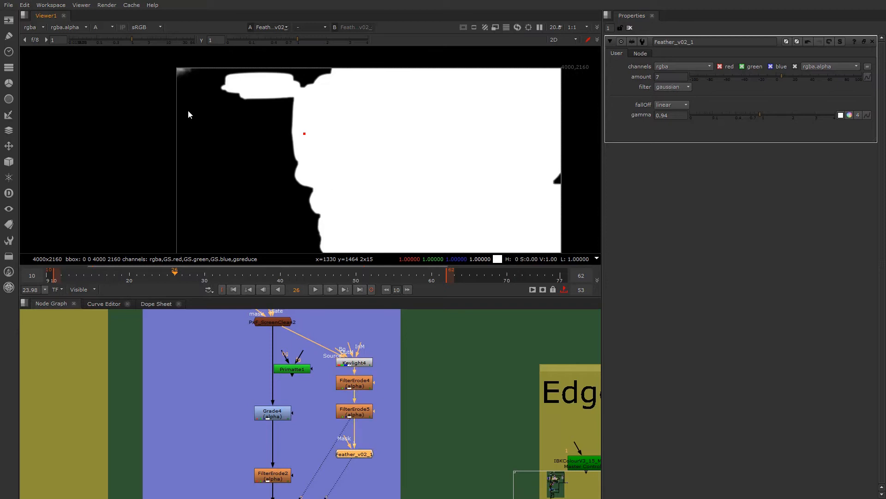
{"action": "scroll", "coordinate": [187, 71], "scroll_direction": "up", "scroll_amount": 2}
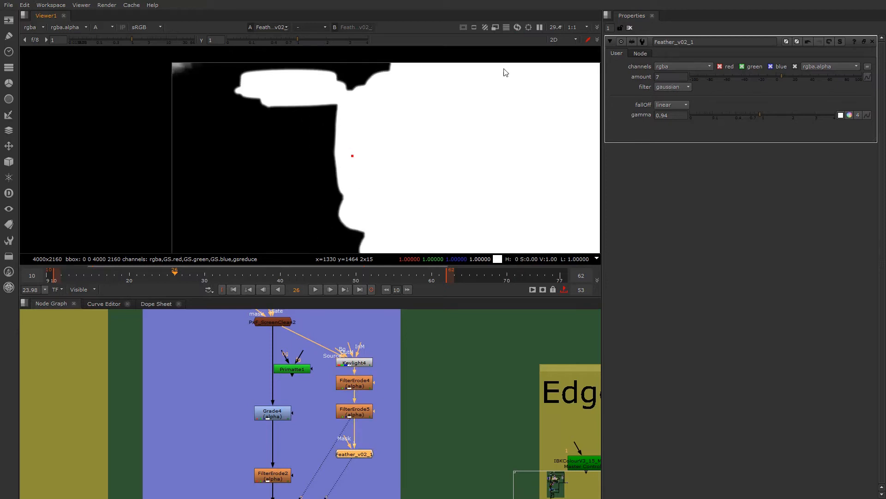
{"action": "scroll", "coordinate": [357, 367], "scroll_direction": "up", "scroll_amount": 2}
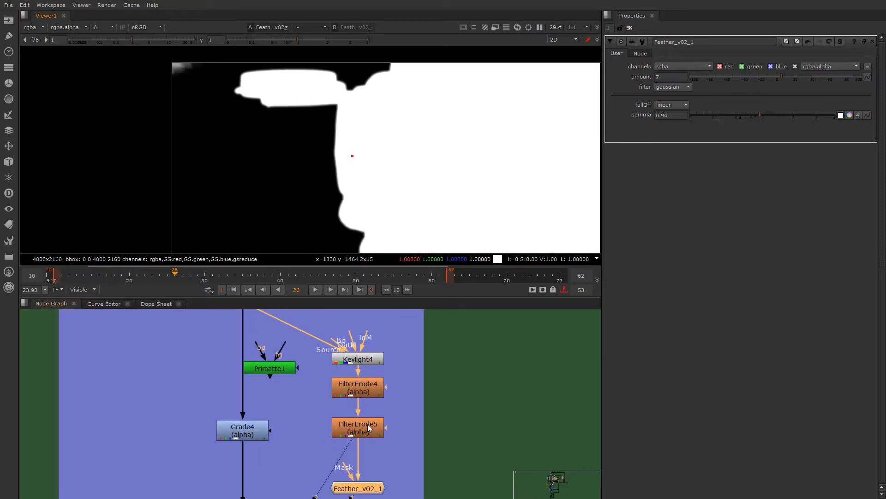
{"action": "double_click", "coordinate": [360, 360]}
{"action": "left_click_drag", "start_coordinate": [747, 164], "coordinate": [741, 168]}
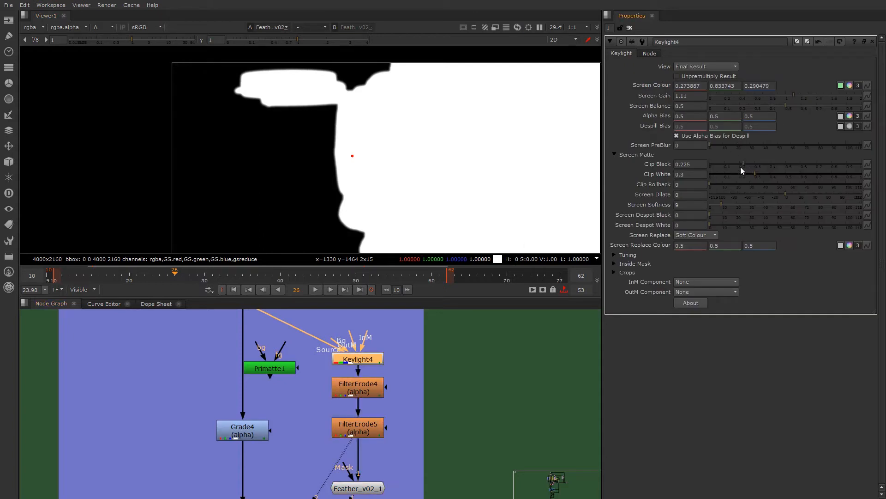
{"action": "scroll", "coordinate": [361, 123], "scroll_direction": "down", "scroll_amount": 3}
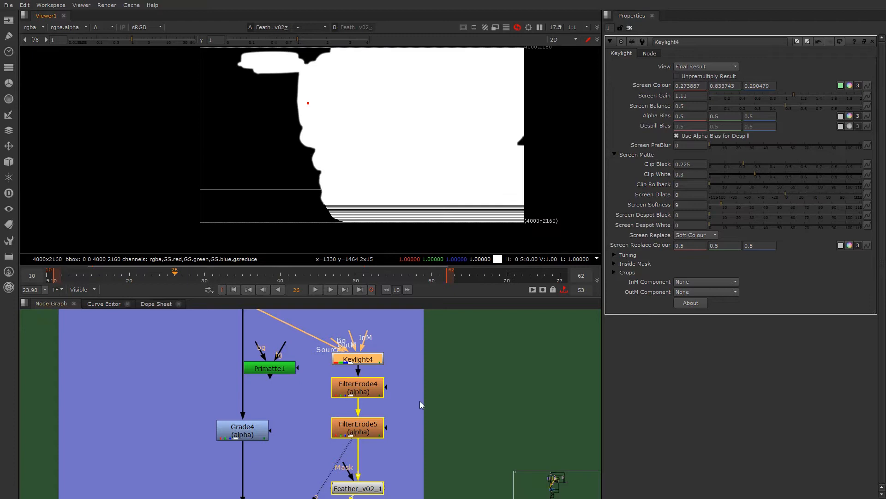
- Delete the Keylight4, FilterErode4, FilterErode5 and Feather_v02_1 nodes from the Core Matte section
{"action": "scroll", "coordinate": [420, 405], "scroll_direction": "down", "scroll_amount": 3}
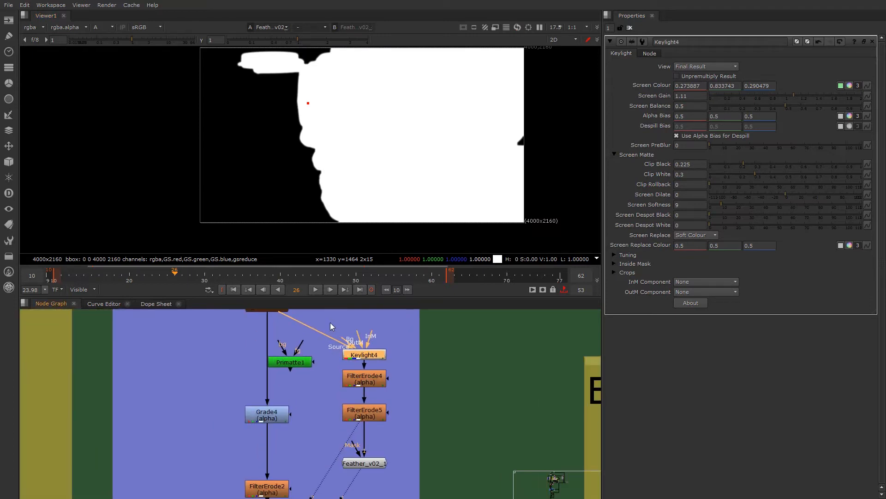
{"action": "left_click_drag", "start_coordinate": [331, 323], "coordinate": [402, 488]}
{"action": "key", "text": "Delete"}
{"action": "middle_click_drag", "start_coordinate": [322, 381], "coordinate": [306, 426]}
{"action": "scroll", "coordinate": [306, 426], "scroll_direction": "up", "scroll_amount": 3}
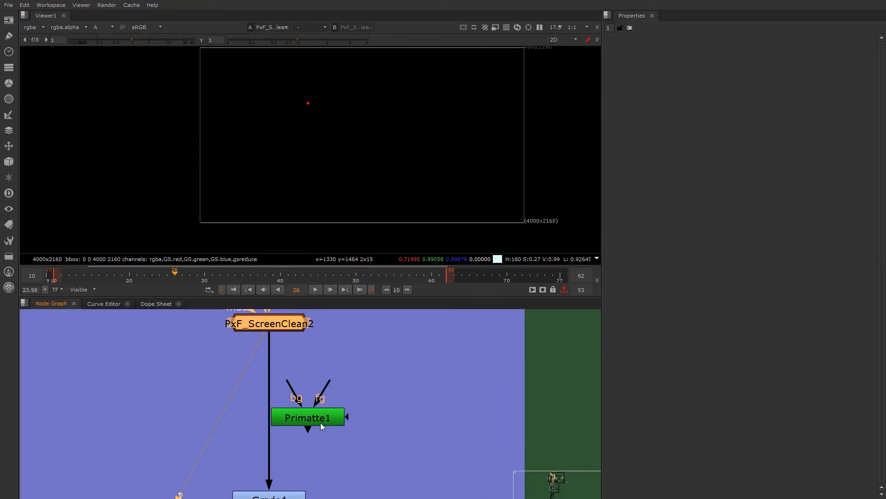
{"action": "left_click_drag", "start_coordinate": [320, 422], "coordinate": [328, 414]}
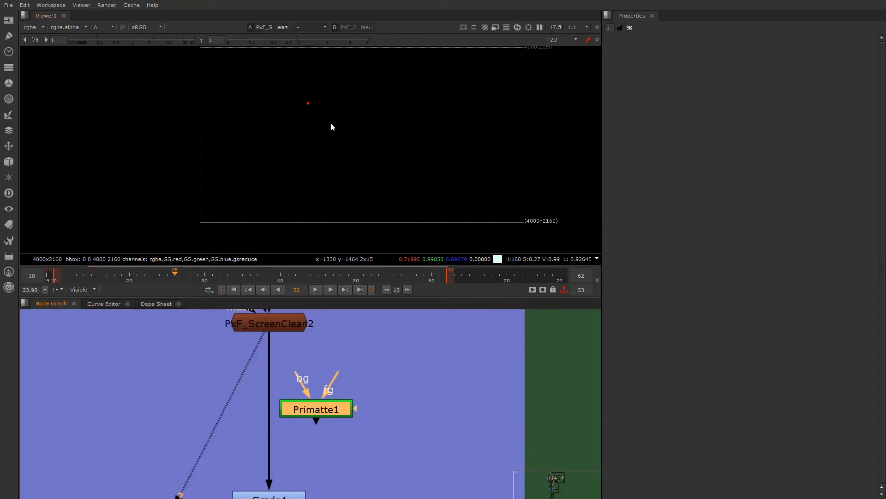
{"action": "left_click_drag", "start_coordinate": [317, 409], "coordinate": [304, 394]}
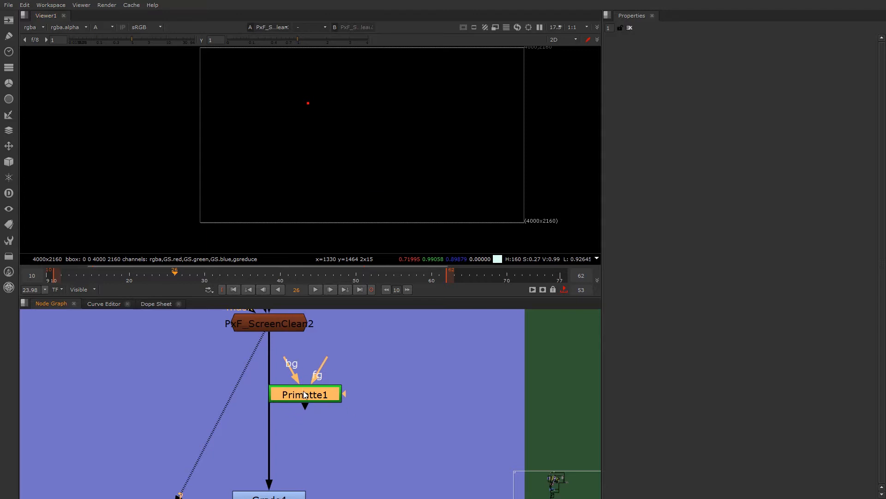
{"action": "scroll", "coordinate": [301, 389], "scroll_direction": "down", "scroll_amount": 2}
{"action": "middle_click_drag", "start_coordinate": [307, 389], "coordinate": [332, 389]}
{"action": "scroll", "coordinate": [331, 389], "scroll_direction": "up", "scroll_amount": 1}
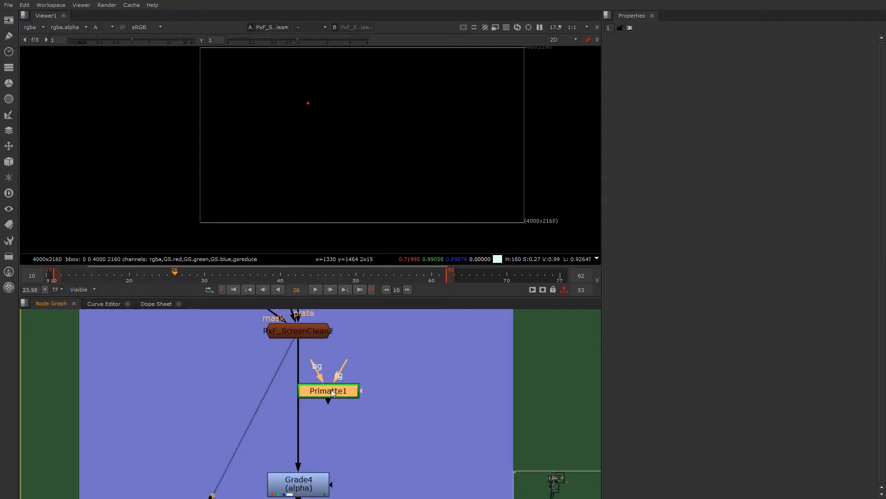
{"action": "left_click_drag", "start_coordinate": [331, 389], "coordinate": [363, 397]}
{"action": "scroll", "coordinate": [419, 392], "scroll_direction": "down", "scroll_amount": 2}
{"action": "middle_click_drag", "start_coordinate": [392, 394], "coordinate": [314, 439]}
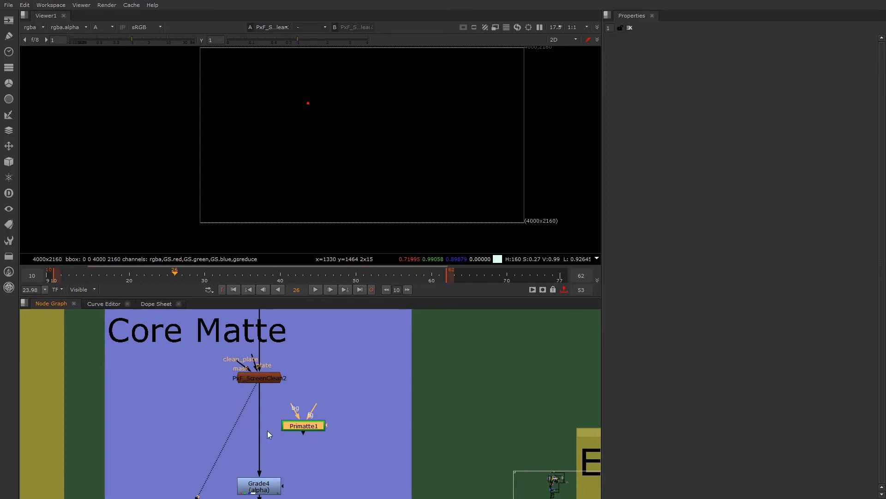
- Insert Primatte1 between PxF_ScreenClean2 and Grade4, view its output and open its properties
{"action": "scroll", "coordinate": [292, 437], "scroll_direction": "up", "scroll_amount": 1}
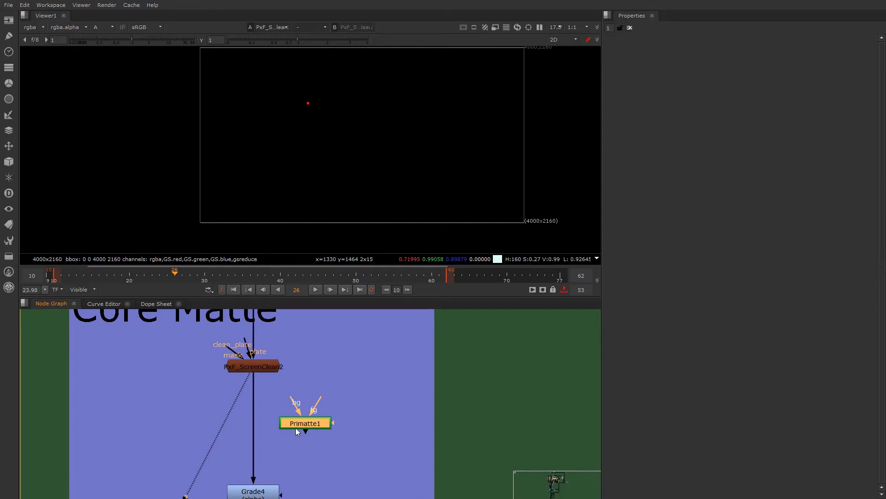
{"action": "left_click_drag", "start_coordinate": [303, 423], "coordinate": [252, 423]}
{"action": "key", "text": "1"}
{"action": "double_click", "coordinate": [252, 424]}
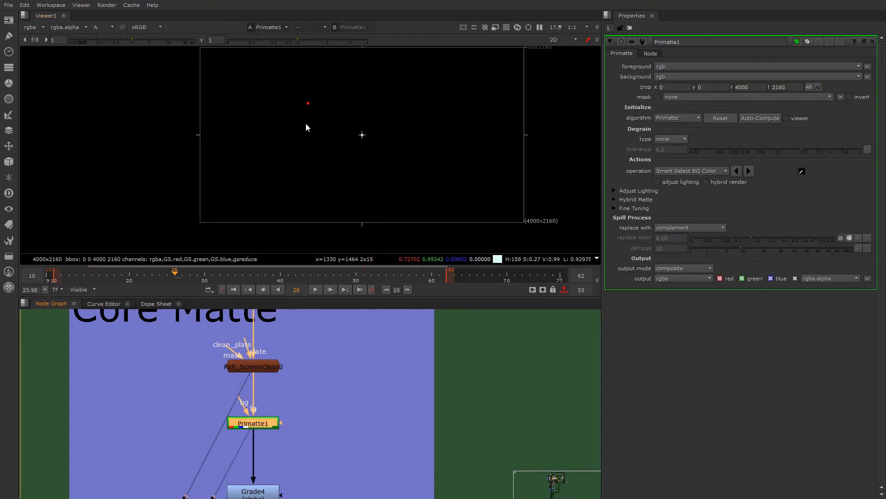
- Show the RGB image and try Primatte1's Clean BG Noise operation on the green screen
{"action": "key", "text": "a"}
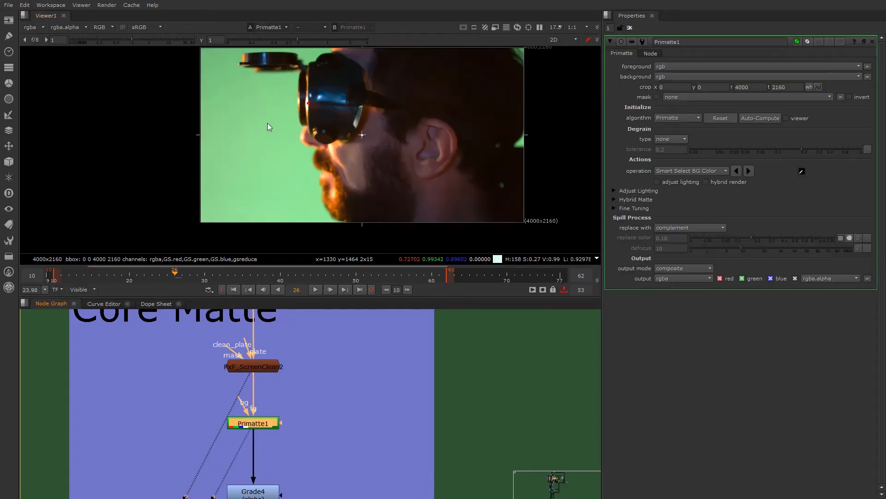
{"action": "left_click", "coordinate": [704, 170]}
{"action": "left_click", "coordinate": [705, 178]}
{"action": "left_click", "coordinate": [262, 153], "text": "ctrl"}
{"action": "right_click", "coordinate": [262, 152], "text": "ctrl"}
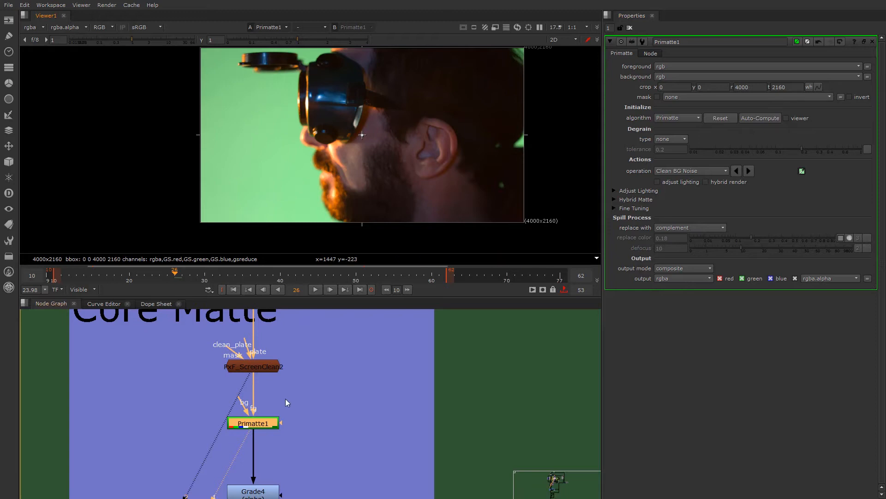
{"action": "left_click", "coordinate": [307, 402]}
{"action": "key", "text": "a"}
{"action": "key", "text": "a"}
{"action": "left_click", "coordinate": [713, 172]}
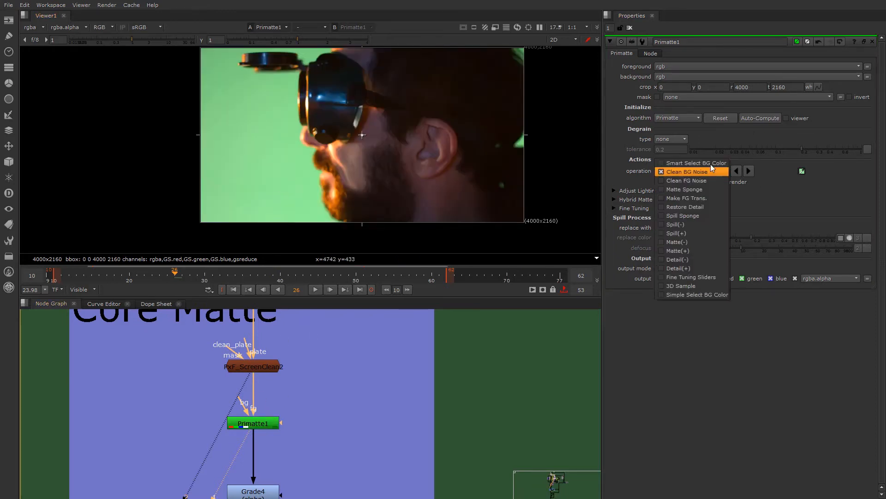
- Replace Primatte1 with a fresh Primatte node inserted between PxF_ScreenClean2 and Grade4
{"action": "left_click", "coordinate": [255, 424]}
{"action": "key", "text": "Delete"}
{"action": "key", "text": "Tab"}
{"action": "type", "text": "pr"}
{"action": "left_click", "coordinate": [330, 414]}
{"action": "left_click_drag", "start_coordinate": [347, 404], "coordinate": [254, 417]}
- Set Primatte1's operation to Smart Select BG Color, view its output and sample the green screen in front of the face
{"action": "left_click", "coordinate": [695, 174]}
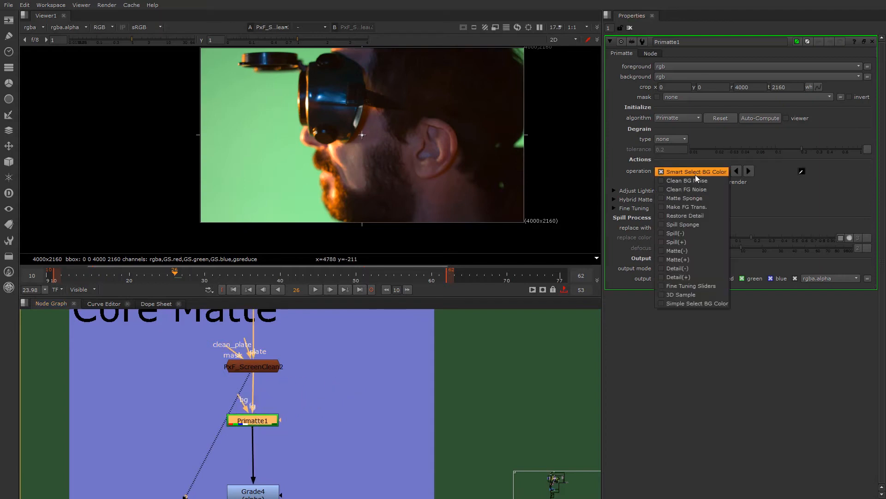
{"action": "left_click", "coordinate": [694, 172]}
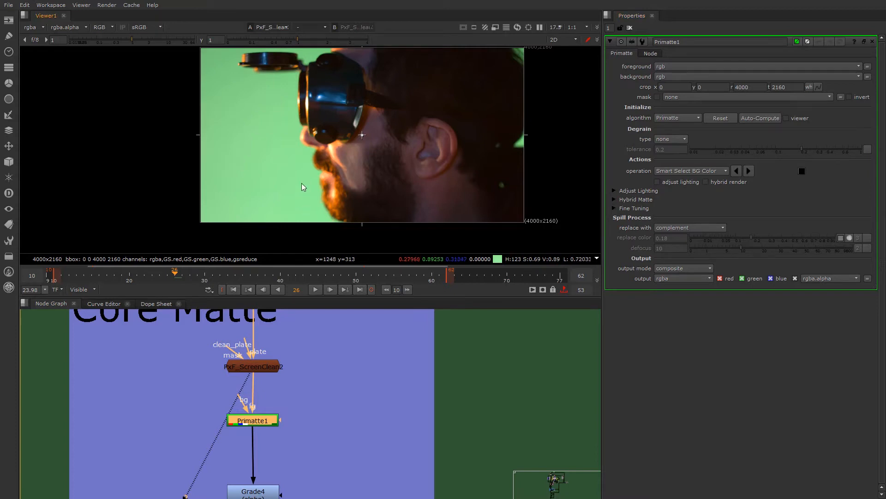
{"action": "key", "text": "1"}
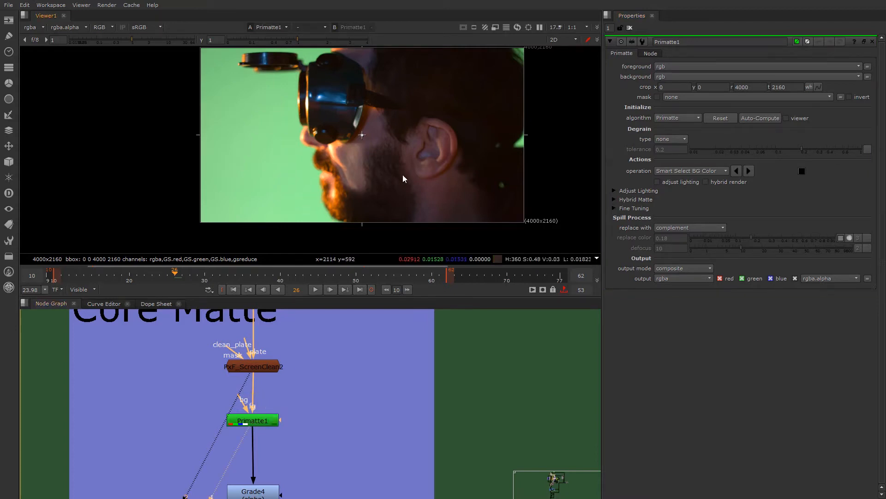
{"action": "left_click", "coordinate": [802, 171]}
{"action": "left_click", "coordinate": [672, 171]}
{"action": "left_click", "coordinate": [672, 171]}
{"action": "left_click", "coordinate": [289, 158], "text": "ctrl"}
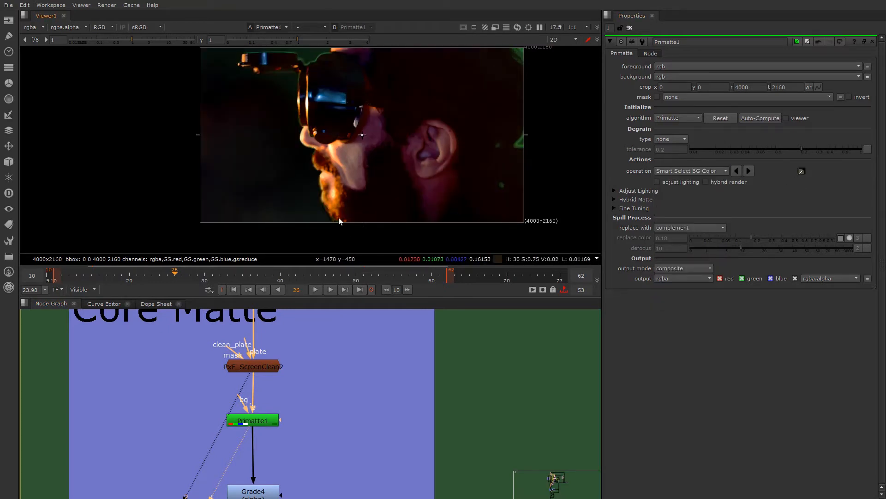
- Show Primatte1's alpha and resample the background colour at several green-screen spots in front of the goggles and face
{"action": "key", "text": "a"}
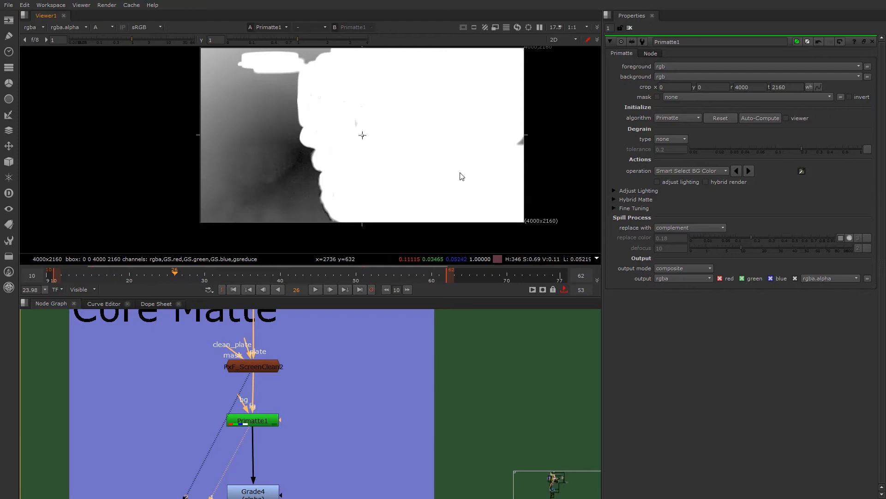
{"action": "left_click", "coordinate": [260, 103], "text": "ctrl"}
{"action": "left_click", "coordinate": [282, 90], "text": "ctrl"}
{"action": "scroll", "coordinate": [309, 123], "scroll_direction": "down", "scroll_amount": 2}
{"action": "middle_click_drag", "start_coordinate": [412, 96], "coordinate": [410, 132]}
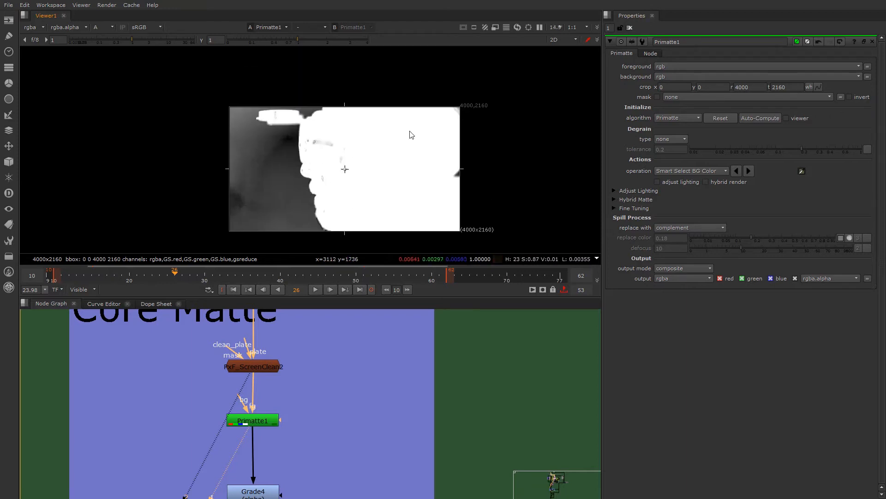
{"action": "scroll", "coordinate": [422, 125], "scroll_direction": "up", "scroll_amount": 6}
{"action": "scroll", "coordinate": [289, 164], "scroll_direction": "down", "scroll_amount": 3}
{"action": "middle_click_drag", "start_coordinate": [272, 174], "coordinate": [355, 134]}
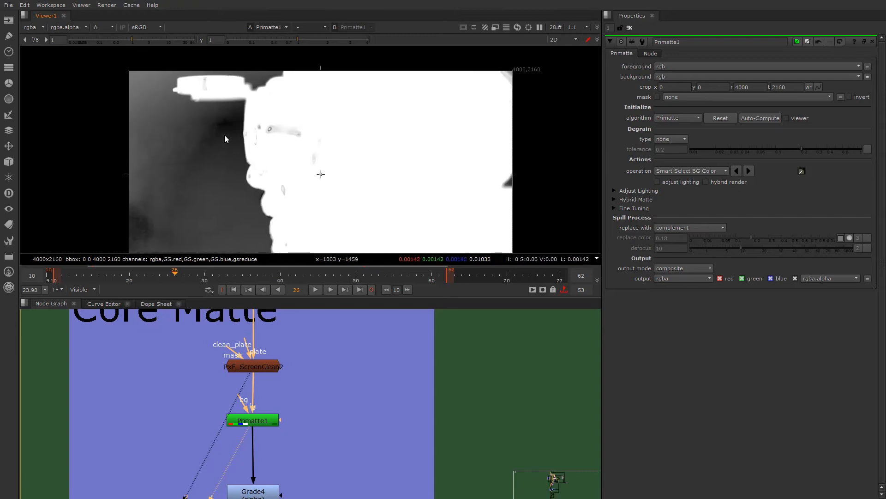
{"action": "left_click", "coordinate": [227, 159], "text": "ctrl"}
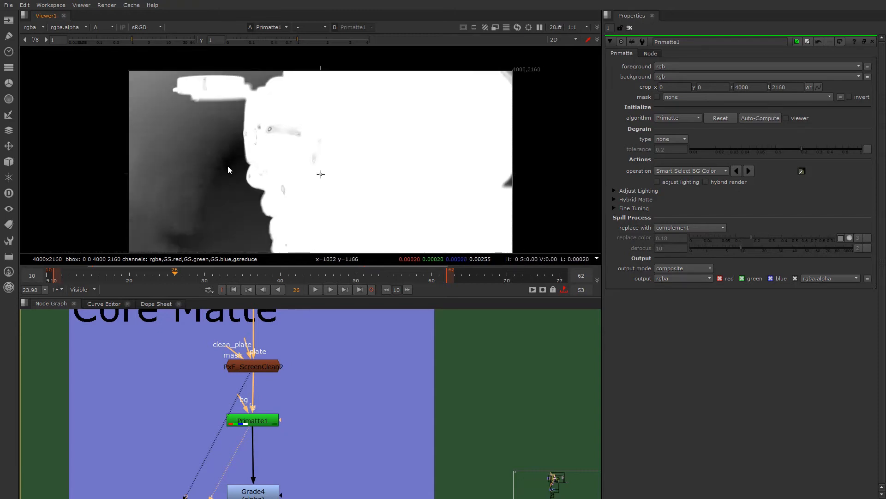
{"action": "left_click", "coordinate": [224, 139], "text": "ctrl"}
{"action": "left_click_drag", "start_coordinate": [186, 156], "coordinate": [209, 193], "text": "ctrl+shift"}
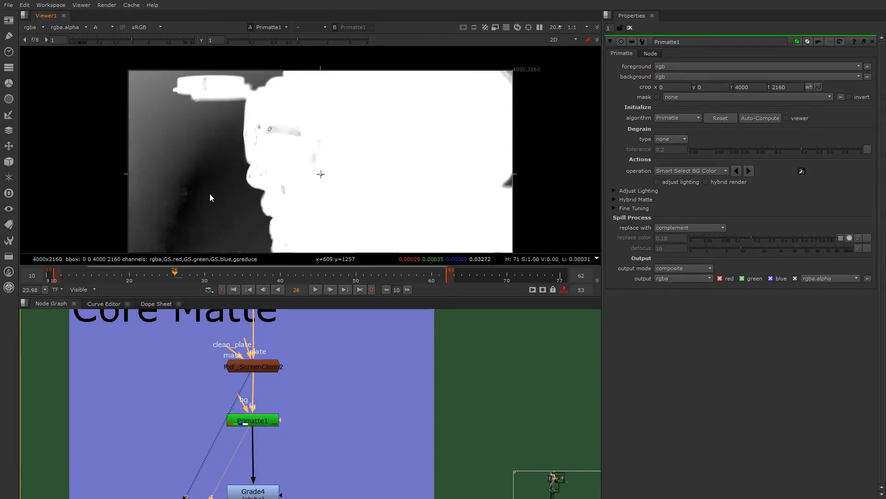
{"action": "left_click", "coordinate": [228, 177], "text": "ctrl"}
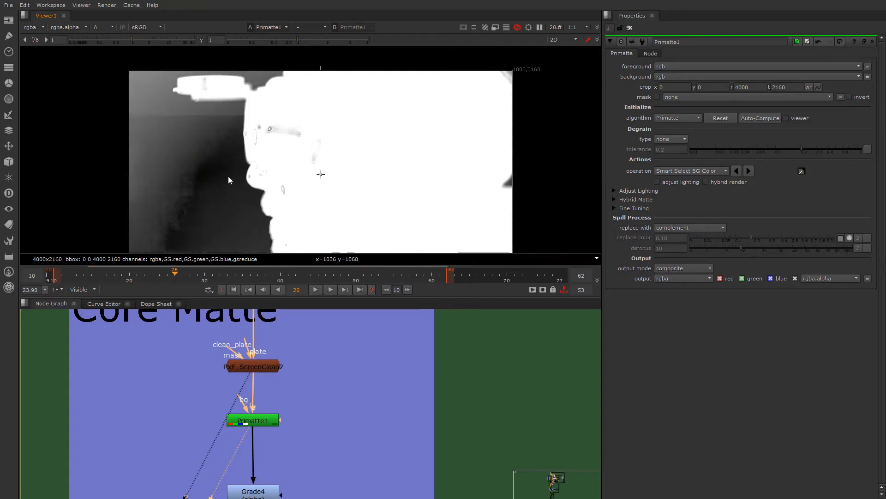
{"action": "left_click", "coordinate": [209, 139], "text": "ctrl"}
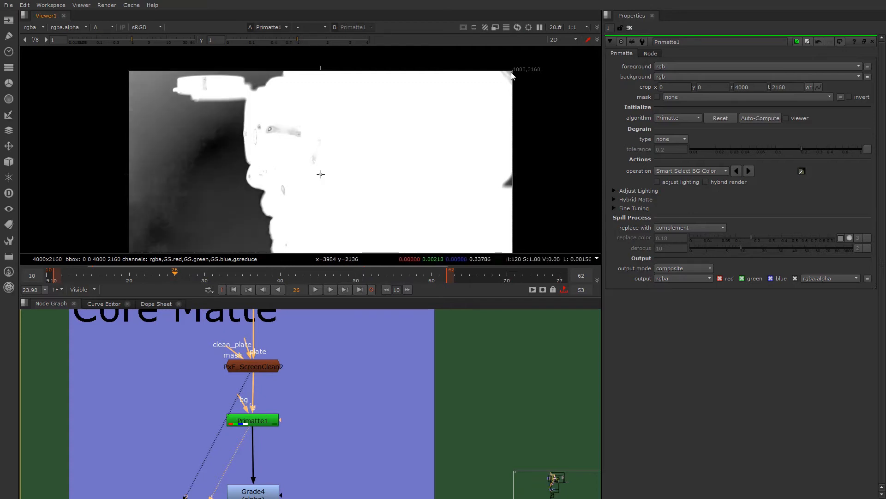
- Try sampling the background colour from the dark green area in the plate's upper-right corner
{"action": "scroll", "coordinate": [513, 71], "scroll_direction": "up", "scroll_amount": 5}
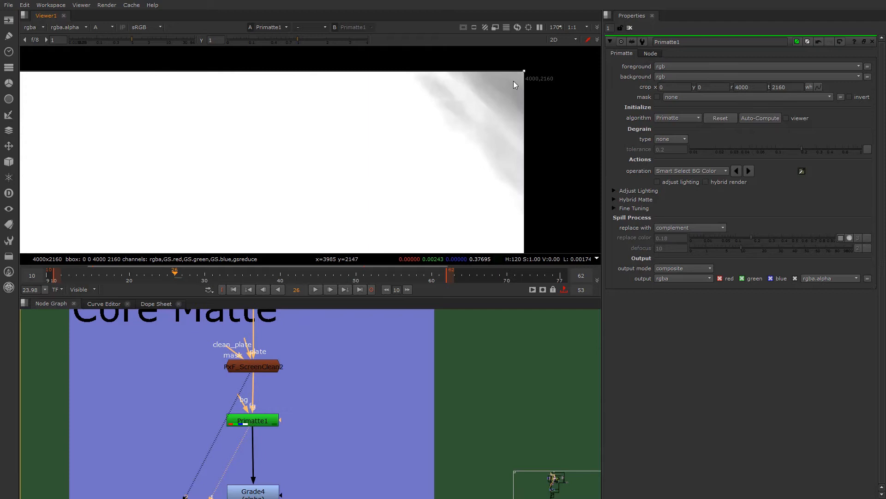
{"action": "middle_click_drag", "start_coordinate": [513, 82], "coordinate": [256, 139]}
{"action": "scroll", "coordinate": [240, 149], "scroll_direction": "down", "scroll_amount": 7}
{"action": "middle_click_drag", "start_coordinate": [193, 204], "coordinate": [466, 132]}
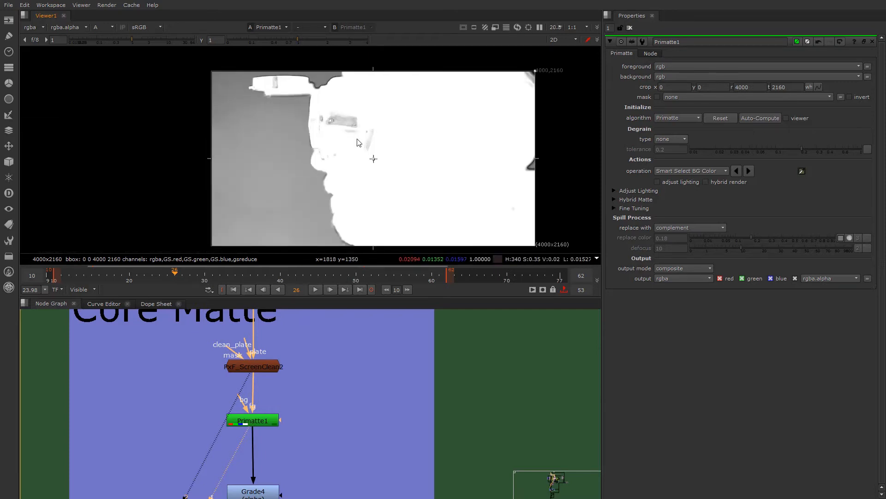
{"action": "scroll", "coordinate": [358, 140], "scroll_direction": "up", "scroll_amount": 1}
{"action": "scroll", "coordinate": [307, 169], "scroll_direction": "down", "scroll_amount": 2}
{"action": "middle_click_drag", "start_coordinate": [300, 167], "coordinate": [266, 177]}
{"action": "scroll", "coordinate": [266, 176], "scroll_direction": "up", "scroll_amount": 1}
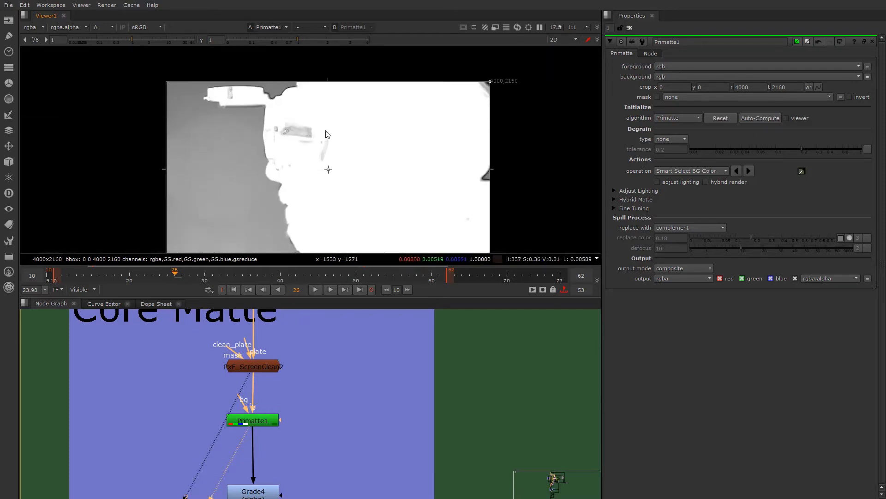
- Resample the background colour from the green screen just in front of the face and select the Primatte1 node
{"action": "left_click", "coordinate": [253, 184], "text": "ctrl"}
{"action": "left_click", "coordinate": [251, 146], "text": "ctrl"}
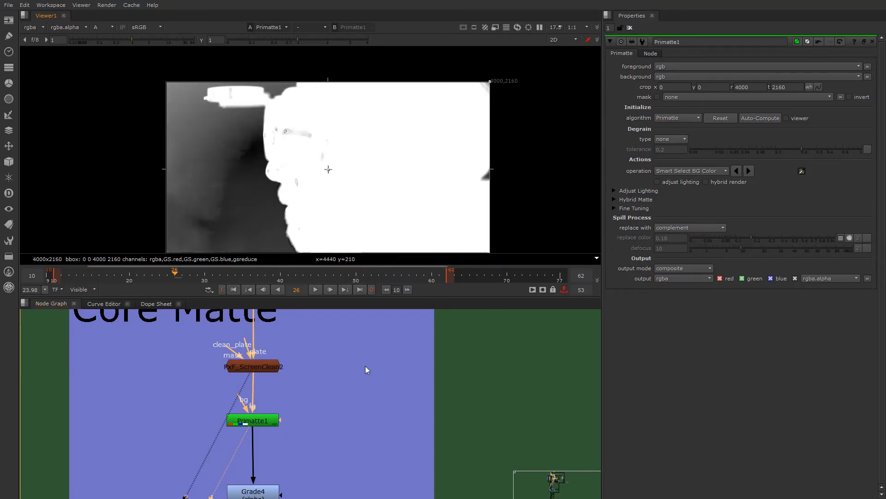
{"action": "scroll", "coordinate": [245, 423], "scroll_direction": "up", "scroll_amount": 3}
{"action": "left_click", "coordinate": [273, 420]}
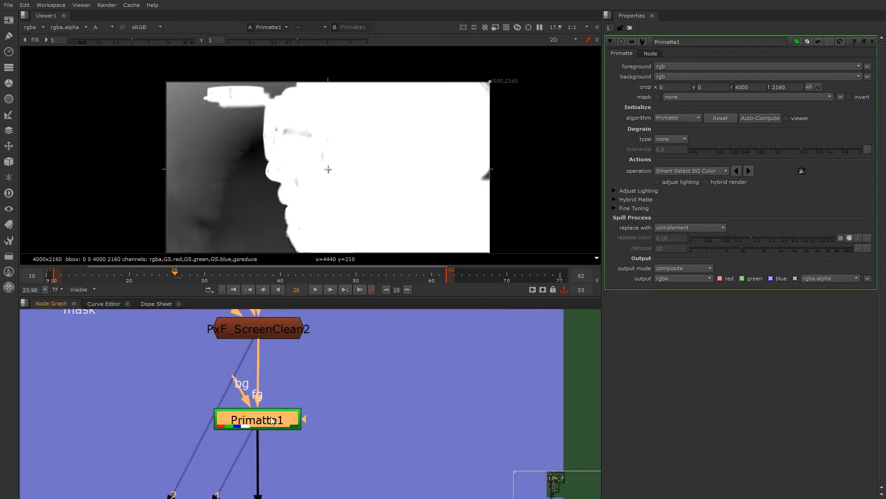
- Switch Primatte1's operation to Clean BG Noise and sample boxes across the noisy green screen in front of the face
{"action": "left_click", "coordinate": [707, 170]}
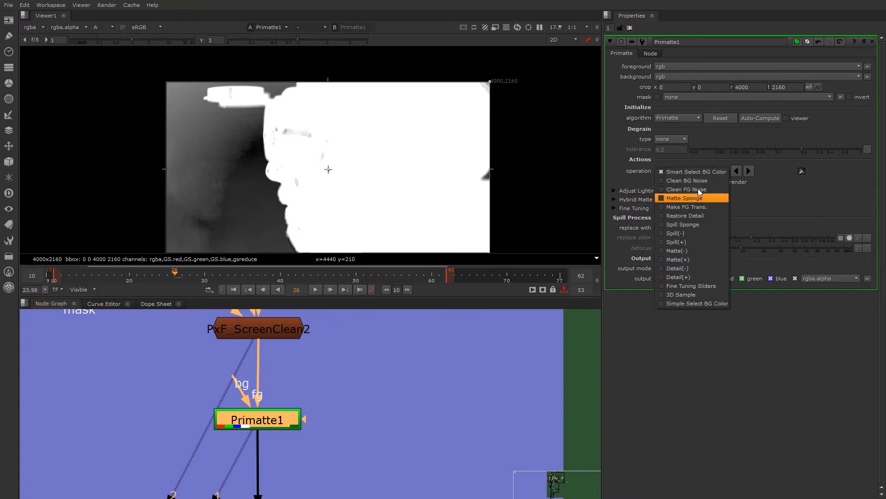
{"action": "left_click", "coordinate": [681, 181]}
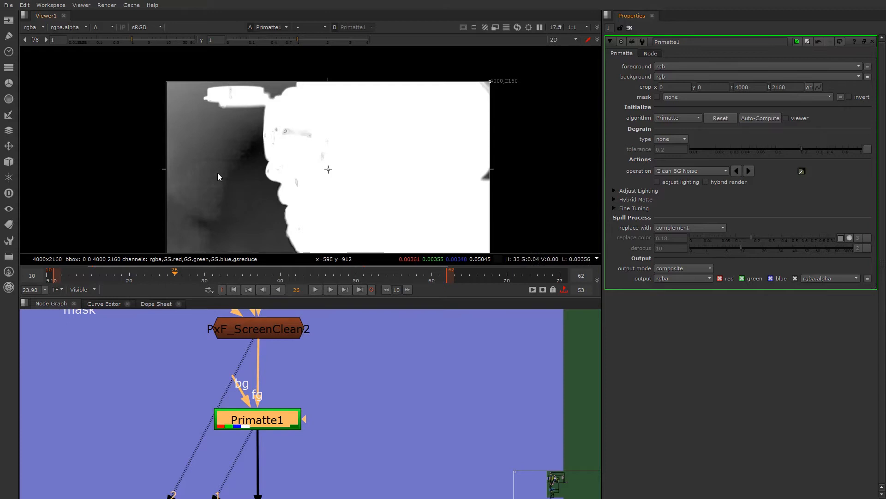
{"action": "left_click_drag", "start_coordinate": [216, 162], "coordinate": [240, 187], "text": "ctrl+shift"}
{"action": "left_click_drag", "start_coordinate": [200, 128], "coordinate": [223, 154], "text": "ctrl+shift"}
{"action": "left_click_drag", "start_coordinate": [239, 196], "coordinate": [266, 232], "text": "ctrl+shift"}
{"action": "left_click_drag", "start_coordinate": [175, 96], "coordinate": [194, 125], "text": "ctrl+shift"}
{"action": "left_click_drag", "start_coordinate": [189, 193], "coordinate": [212, 222], "text": "ctrl+shift"}
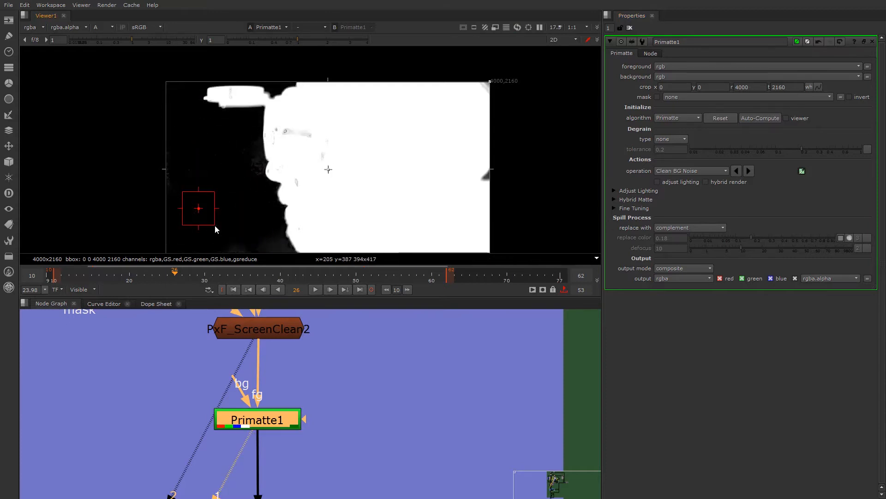
{"action": "left_click_drag", "start_coordinate": [192, 168], "coordinate": [206, 198], "text": "ctrl+shift"}
{"action": "left_click_drag", "start_coordinate": [242, 143], "coordinate": [257, 169], "text": "ctrl+shift"}
{"action": "left_click_drag", "start_coordinate": [257, 228], "coordinate": [272, 243], "text": "ctrl+shift"}
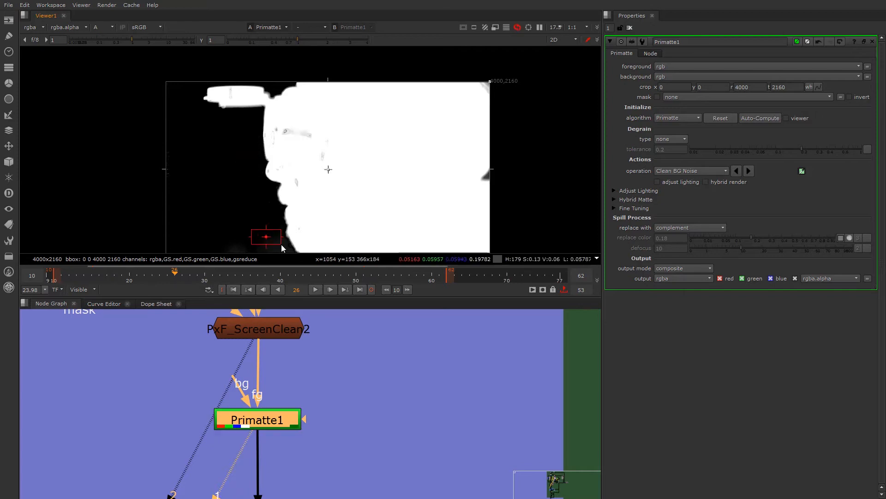
{"action": "left_click_drag", "start_coordinate": [221, 228], "coordinate": [237, 244], "text": "ctrl+shift"}
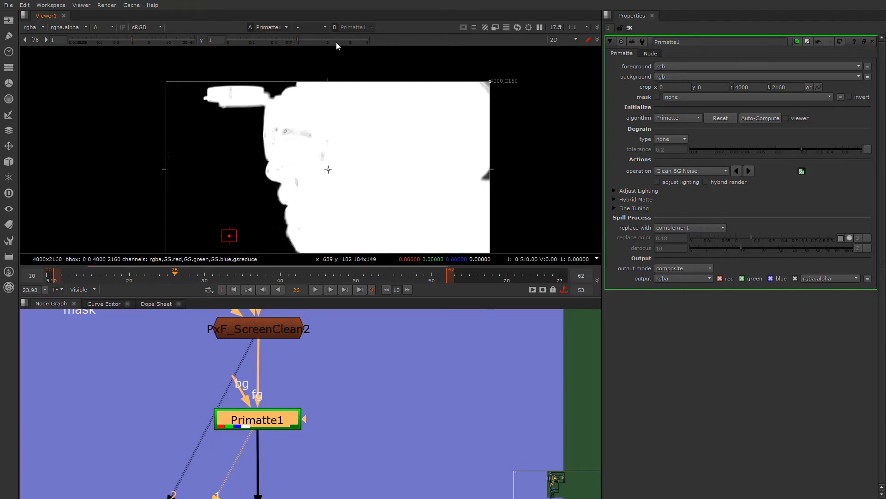
- Check the matte's upper-right corner with viewer gamma at 0, restore the gamma to 1 and clean background noise in that corner
{"action": "scroll", "coordinate": [451, 76], "scroll_direction": "up", "scroll_amount": 10}
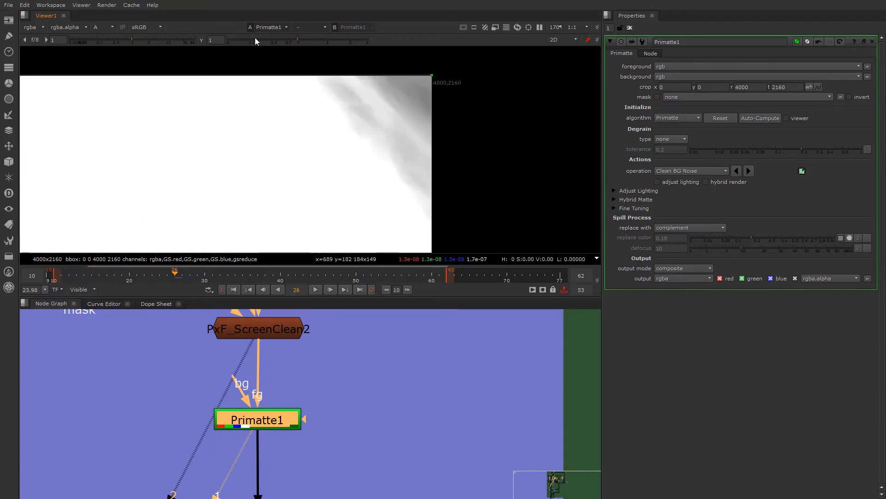
{"action": "left_click", "coordinate": [201, 40]}
{"action": "left_click", "coordinate": [201, 40]}
{"action": "left_click", "coordinate": [202, 40]}
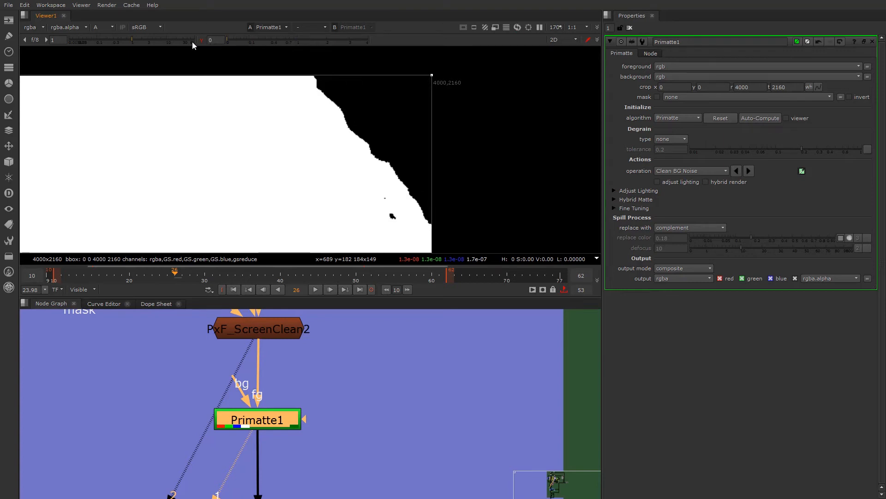
{"action": "left_click", "coordinate": [204, 40]}
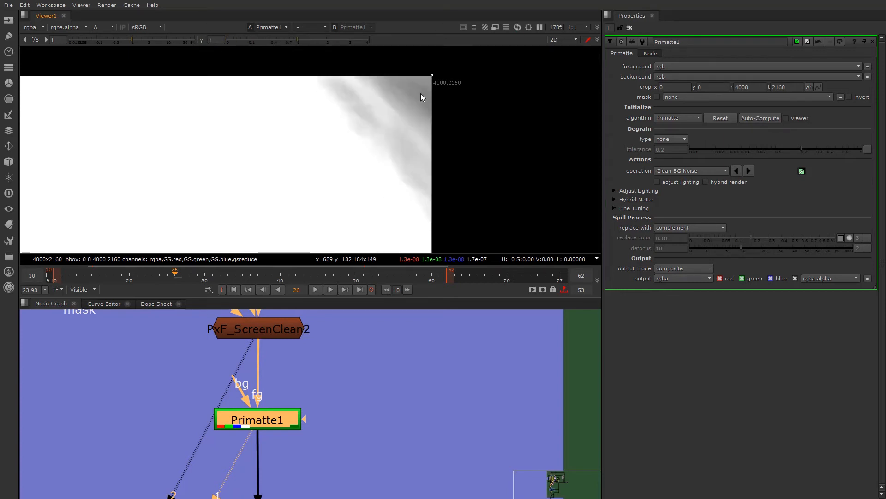
{"action": "left_click_drag", "start_coordinate": [422, 79], "coordinate": [409, 79]}
{"action": "left_click", "coordinate": [420, 83], "text": "ctrl"}
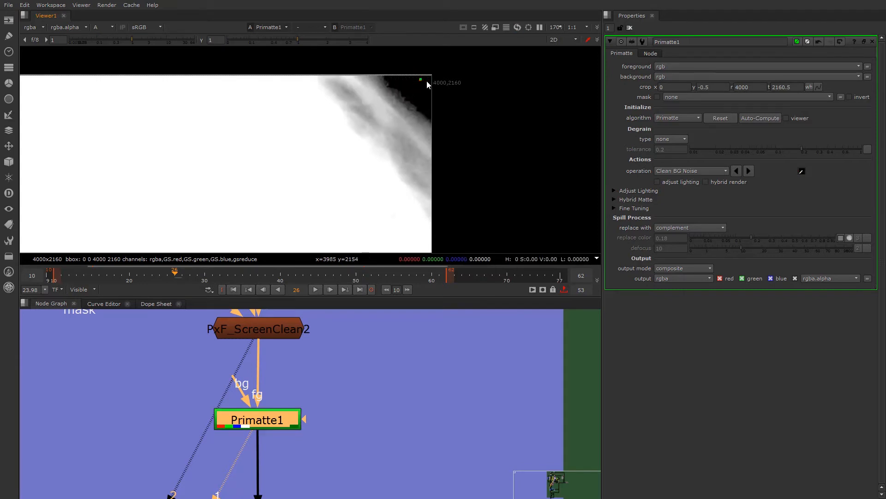
- Clean the background noise in the small green patch at the middle of the plate's right edge
{"action": "scroll", "coordinate": [194, 196], "scroll_direction": "down", "scroll_amount": 2}
{"action": "scroll", "coordinate": [283, 131], "scroll_direction": "up", "scroll_amount": 6}
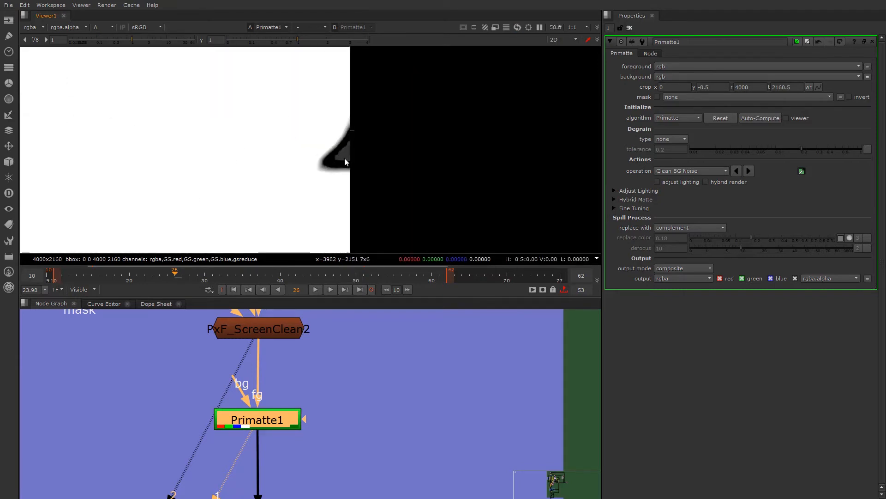
{"action": "left_click_drag", "start_coordinate": [350, 153], "coordinate": [352, 151], "text": "ctrl+shift"}
{"action": "scroll", "coordinate": [206, 167], "scroll_direction": "down", "scroll_amount": 9}
{"action": "middle_click_drag", "start_coordinate": [56, 216], "coordinate": [273, 183]}
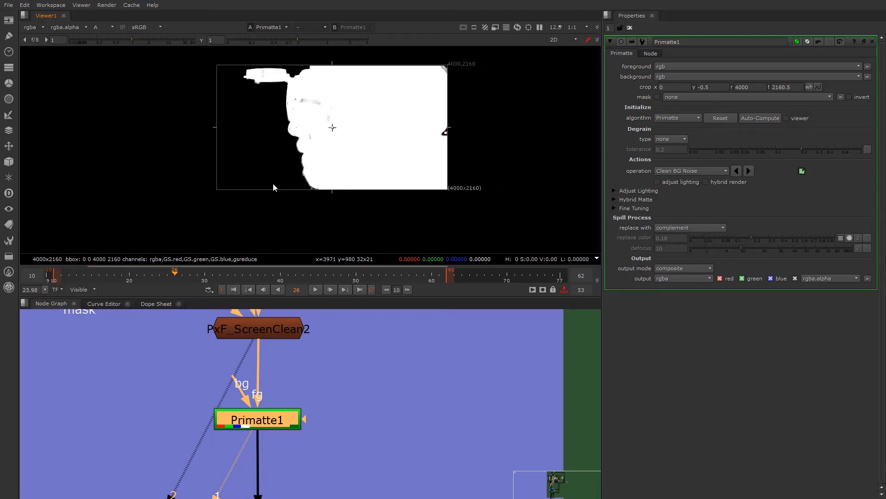
- Sample further Clean BG Noise boxes over the green screen in front of the face
{"action": "scroll", "coordinate": [272, 183], "scroll_direction": "up", "scroll_amount": 6}
{"action": "left_click_drag", "start_coordinate": [250, 130], "coordinate": [273, 151], "text": "ctrl+shift"}
{"action": "left_click_drag", "start_coordinate": [107, 87], "coordinate": [167, 151], "text": "ctrl+shift"}
{"action": "scroll", "coordinate": [170, 147], "scroll_direction": "down", "scroll_amount": 5}
{"action": "middle_click_drag", "start_coordinate": [170, 149], "coordinate": [190, 247]}
{"action": "left_click_drag", "start_coordinate": [168, 192], "coordinate": [211, 226], "text": "ctrl+shift"}
{"action": "left_click_drag", "start_coordinate": [180, 166], "coordinate": [206, 203], "text": "ctrl+shift"}
{"action": "scroll", "coordinate": [206, 203], "scroll_direction": "up", "scroll_amount": 1}
{"action": "middle_click_drag", "start_coordinate": [206, 203], "coordinate": [180, 166]}
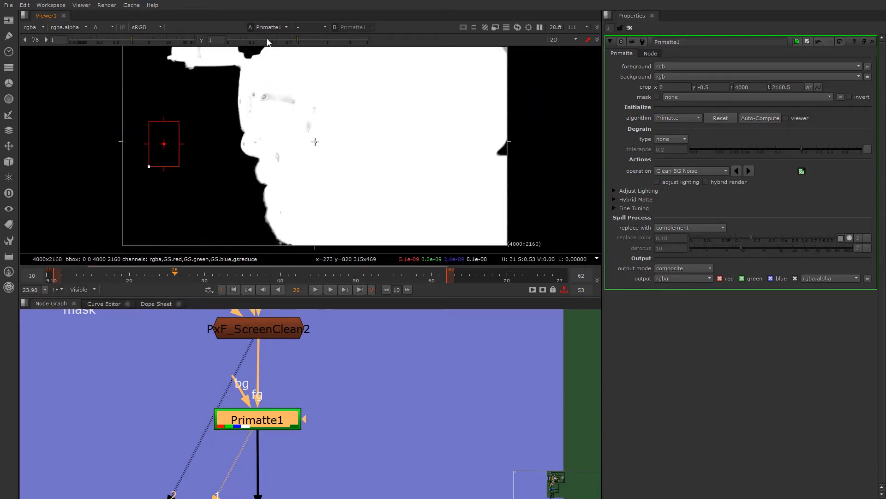
- Set the viewer gamma to 0 and switch Primatte1's operation to Clean FG Noise
{"action": "left_click_drag", "start_coordinate": [267, 40], "coordinate": [210, 40]}
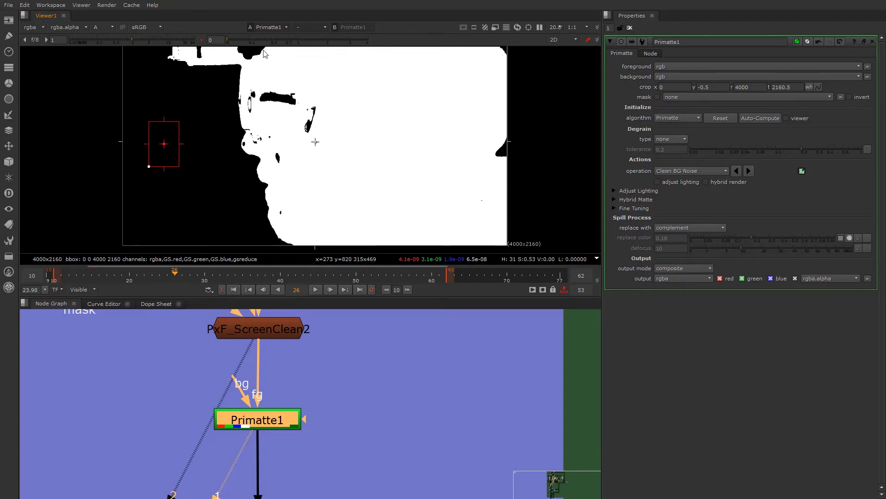
{"action": "left_click", "coordinate": [203, 41]}
{"action": "left_click", "coordinate": [202, 42]}
{"action": "left_click", "coordinate": [707, 171]}
{"action": "left_click", "coordinate": [706, 180]}
- Sample the black holes on the sunglasses and the bright cheek below them with Clean FG Noise
{"action": "scroll", "coordinate": [283, 99], "scroll_direction": "up", "scroll_amount": 2}
{"action": "left_click", "coordinate": [283, 97], "text": "ctrl"}
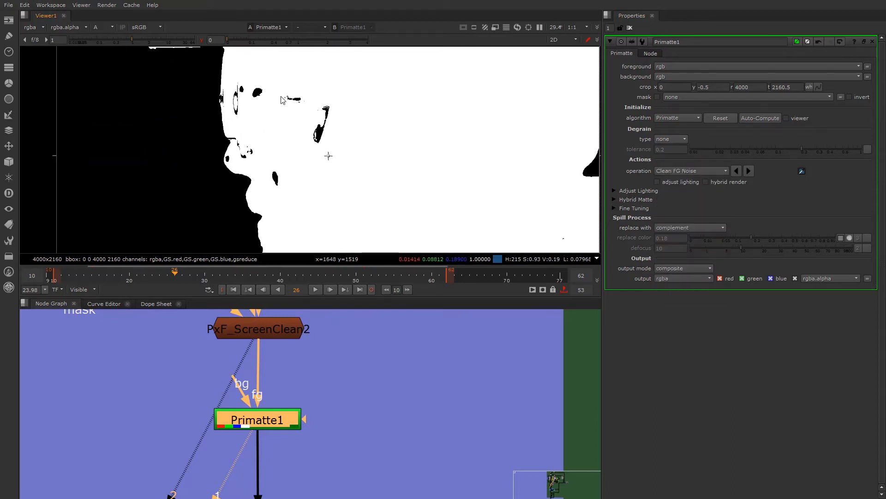
{"action": "left_click", "coordinate": [259, 96], "text": "ctrl"}
{"action": "left_click", "coordinate": [321, 134], "text": "ctrl"}
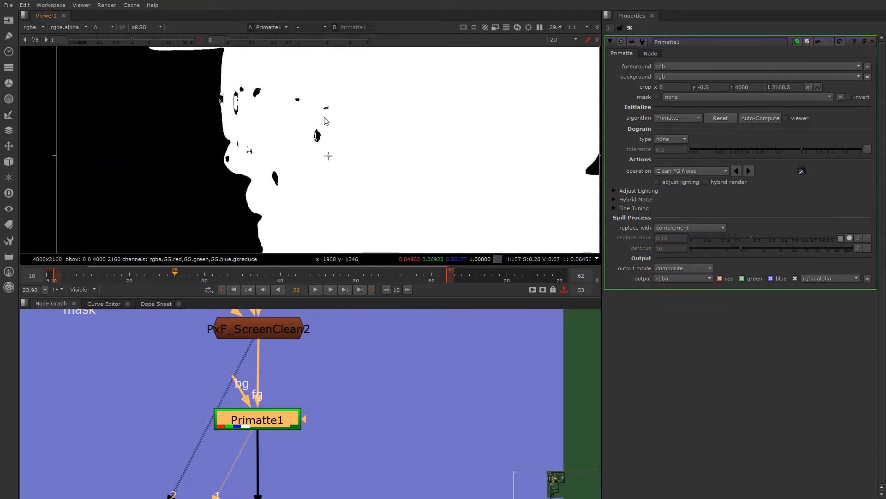
{"action": "left_click", "coordinate": [326, 108], "text": "ctrl"}
{"action": "left_click", "coordinate": [318, 137], "text": "ctrl"}
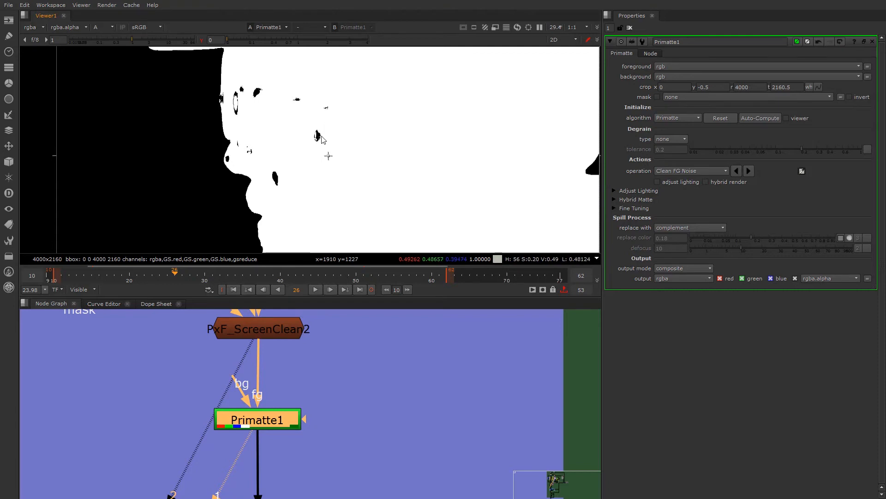
{"action": "left_click", "coordinate": [276, 181], "text": "ctrl"}
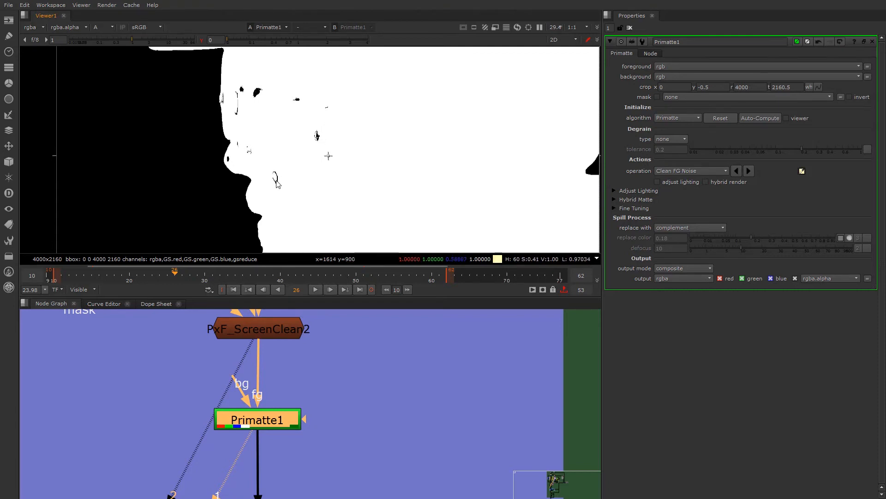
- Clean foreground noise with a box of about 192 × 284 pixels beside the face and small samples on the sunglasses
{"action": "scroll", "coordinate": [227, 161], "scroll_direction": "up", "scroll_amount": 3}
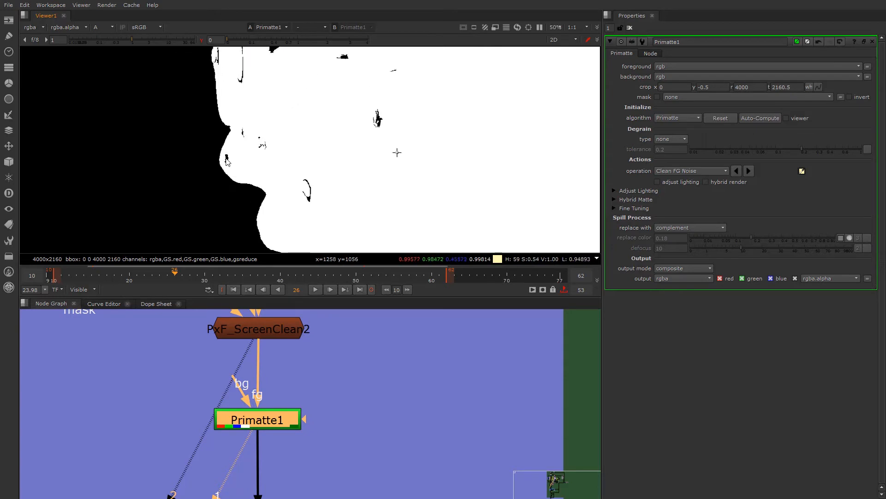
{"action": "left_click_drag", "start_coordinate": [449, 106], "coordinate": [494, 171], "text": "ctrl+shift"}
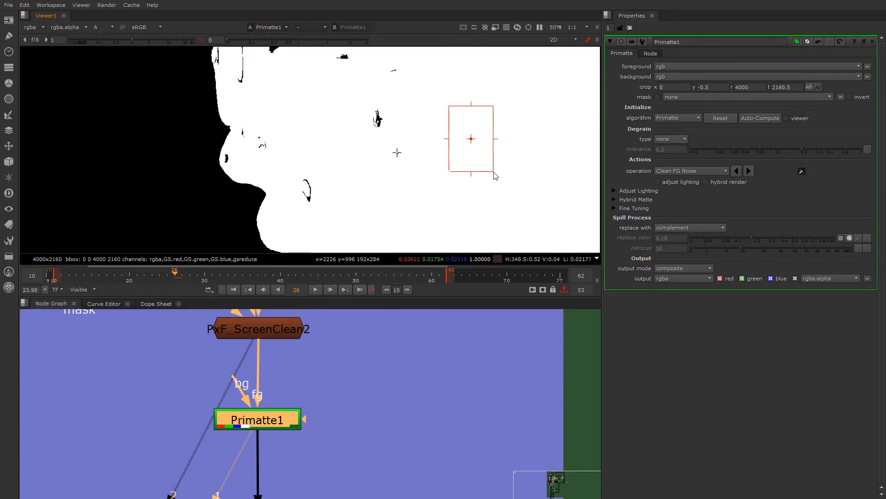
{"action": "middle_click_drag", "start_coordinate": [295, 56], "coordinate": [295, 141]}
{"action": "scroll", "coordinate": [295, 142], "scroll_direction": "up", "scroll_amount": 2}
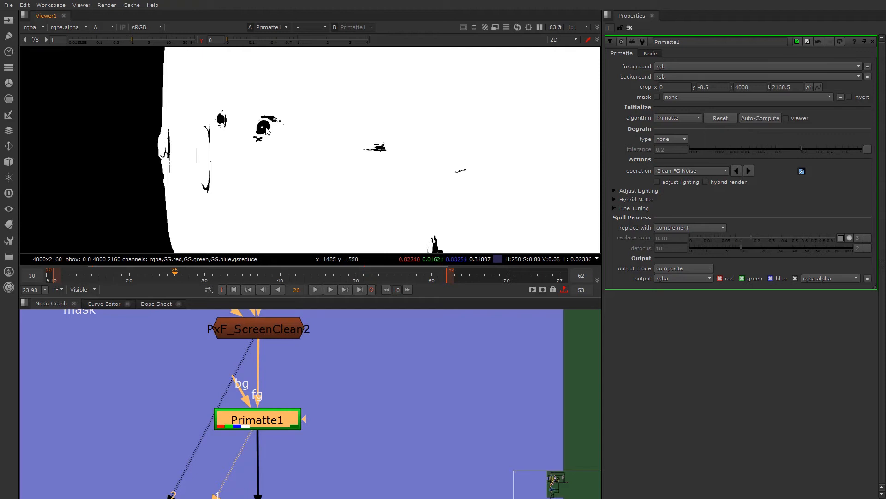
{"action": "mouse_move", "coordinate": [262, 124]}
{"action": "left_mouse_down", "text": "ctrl+shift"}
{"action": "mouse_move", "coordinate": [226, 119]}
{"action": "mouse_move", "coordinate": [264, 126]}
{"action": "left_mouse_up", "text": "ctrl+shift"}
{"action": "left_click_drag", "start_coordinate": [210, 150], "coordinate": [214, 153], "text": "ctrl+shift"}
{"action": "scroll", "coordinate": [209, 152], "scroll_direction": "down", "scroll_amount": 6}
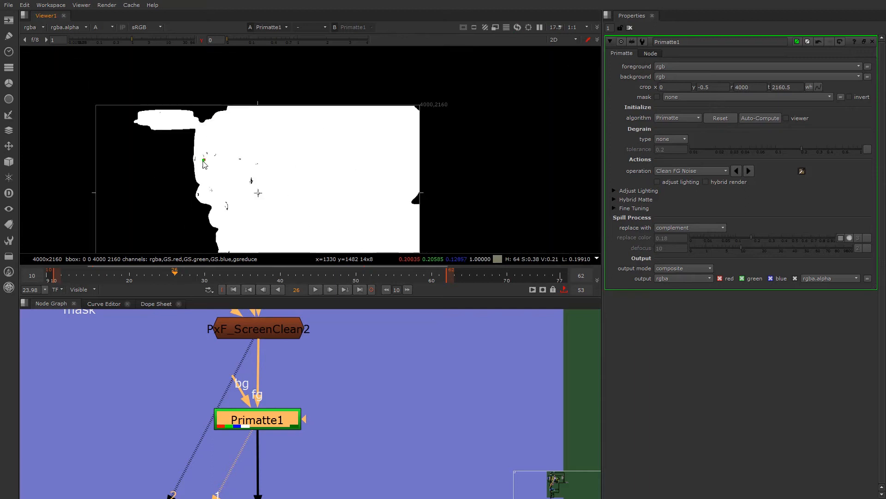
- Sample further Clean FG Noise boxes across the face, including one of about 124 × 260 pixels on the bearded cheek
{"action": "scroll", "coordinate": [259, 120], "scroll_direction": "up", "scroll_amount": 5}
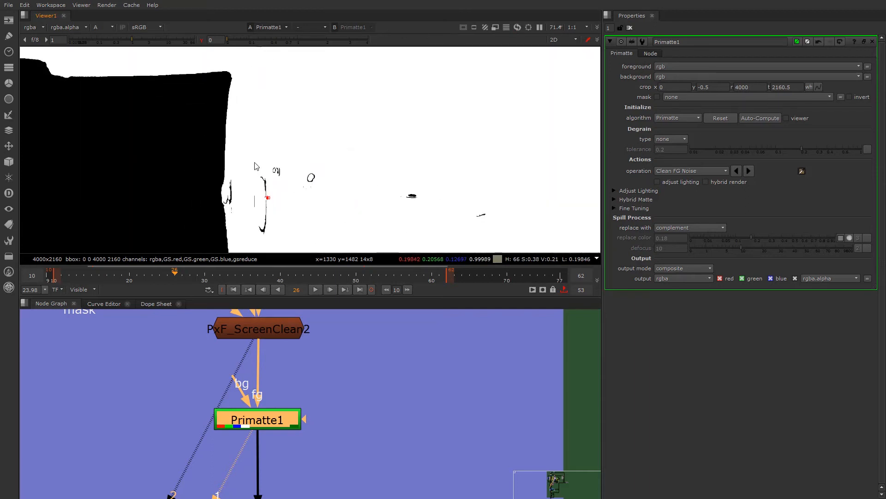
{"action": "scroll", "coordinate": [260, 139], "scroll_direction": "down", "scroll_amount": 4}
{"action": "mouse_move", "coordinate": [255, 131]}
{"action": "left_mouse_down", "text": "ctrl+shift"}
{"action": "mouse_move", "coordinate": [323, 159]}
{"action": "mouse_move", "coordinate": [325, 200]}
{"action": "mouse_move", "coordinate": [350, 162]}
{"action": "left_mouse_up", "text": "ctrl+shift"}
{"action": "left_click_drag", "start_coordinate": [309, 131], "coordinate": [376, 179], "text": "ctrl+shift"}
{"action": "middle_click_drag", "start_coordinate": [306, 215], "coordinate": [312, 156]}
{"action": "left_click_drag", "start_coordinate": [312, 164], "coordinate": [326, 194], "text": "ctrl+shift"}
{"action": "scroll", "coordinate": [309, 213], "scroll_direction": "up", "scroll_amount": 2}
{"action": "scroll", "coordinate": [296, 175], "scroll_direction": "down", "scroll_amount": 2}
{"action": "scroll", "coordinate": [286, 151], "scroll_direction": "down", "scroll_amount": 1}
- Restore the viewer gamma to 1 and use Clean BG Noise on the patch at the plate's lower edge in front of the chin
{"action": "left_click", "coordinate": [201, 41]}
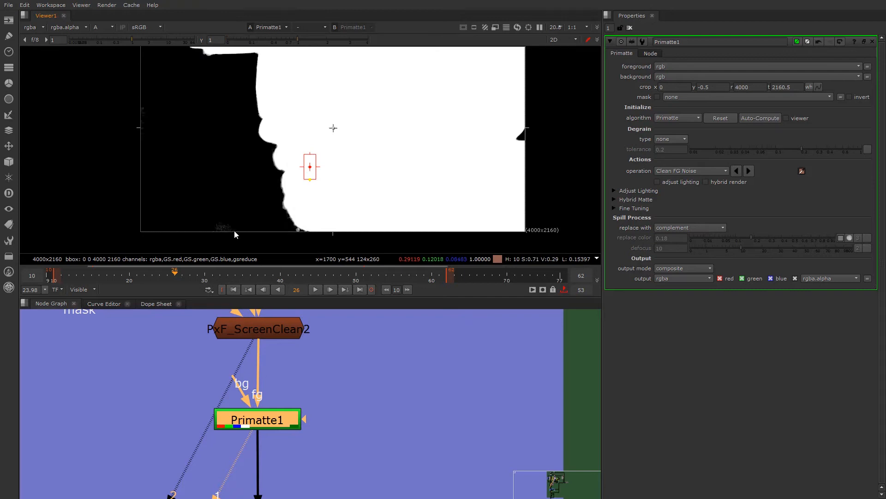
{"action": "left_click", "coordinate": [686, 172]}
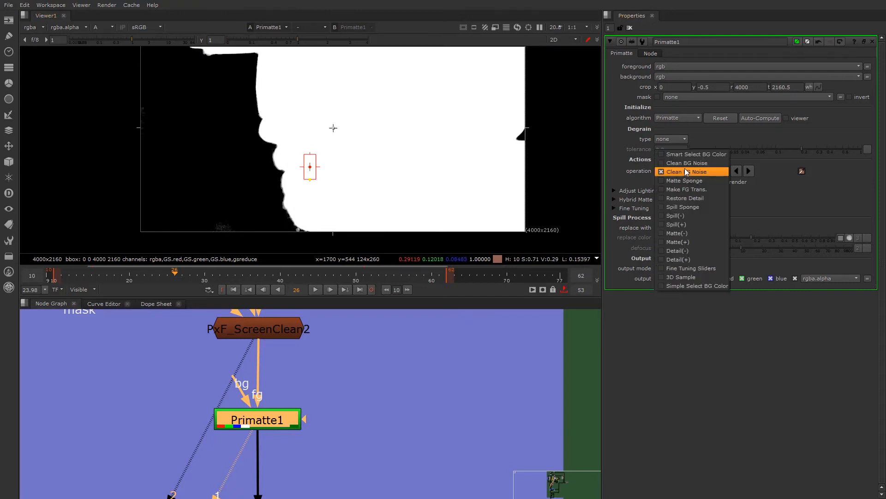
{"action": "left_click", "coordinate": [686, 163]}
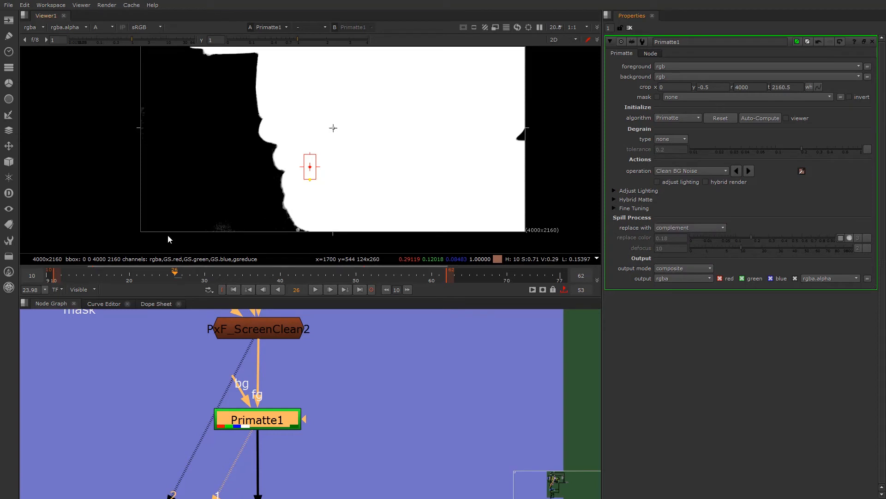
{"action": "scroll", "coordinate": [167, 235], "scroll_direction": "up", "scroll_amount": 2}
{"action": "left_click_drag", "start_coordinate": [226, 210], "coordinate": [267, 240], "text": "ctrl+shift"}
- Compare colour and alpha at the grey blob beneath the chin, and sample the blob with Clean BG Noise
{"action": "key", "text": "a"}
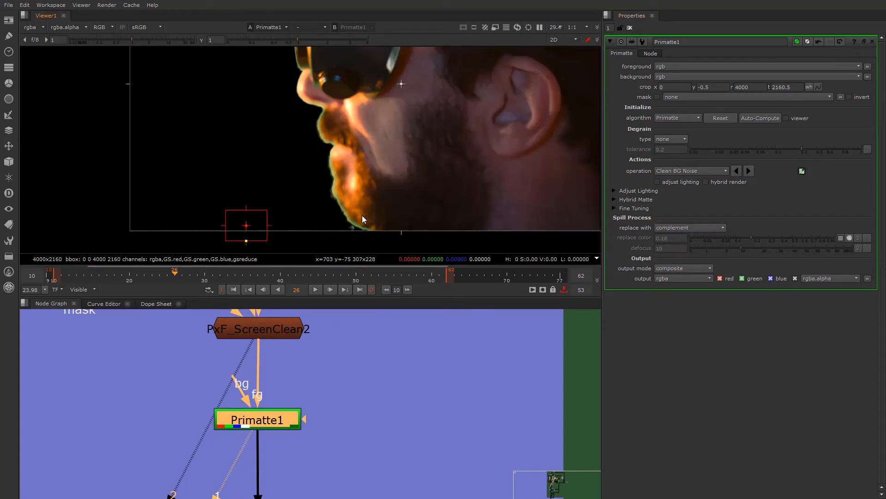
{"action": "scroll", "coordinate": [359, 230], "scroll_direction": "up", "scroll_amount": 5}
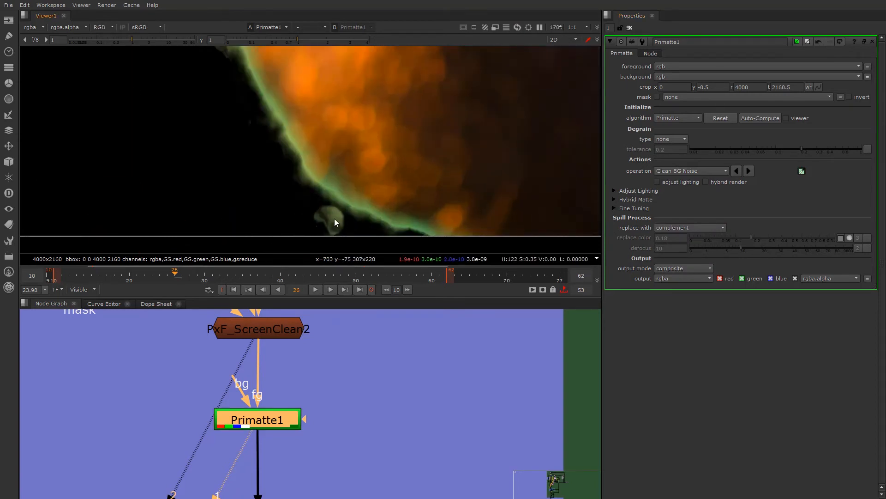
{"action": "scroll", "coordinate": [335, 219], "scroll_direction": "down", "scroll_amount": 5}
{"action": "key", "text": "a"}
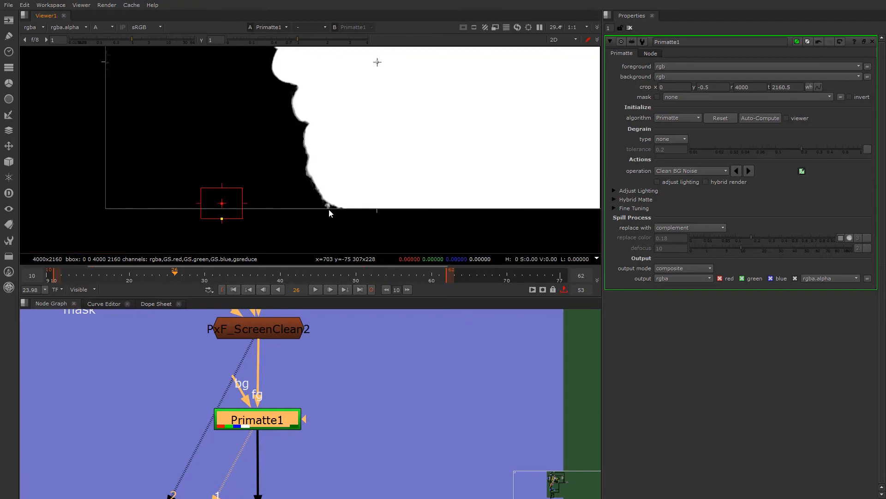
{"action": "scroll", "coordinate": [328, 209], "scroll_direction": "up", "scroll_amount": 4}
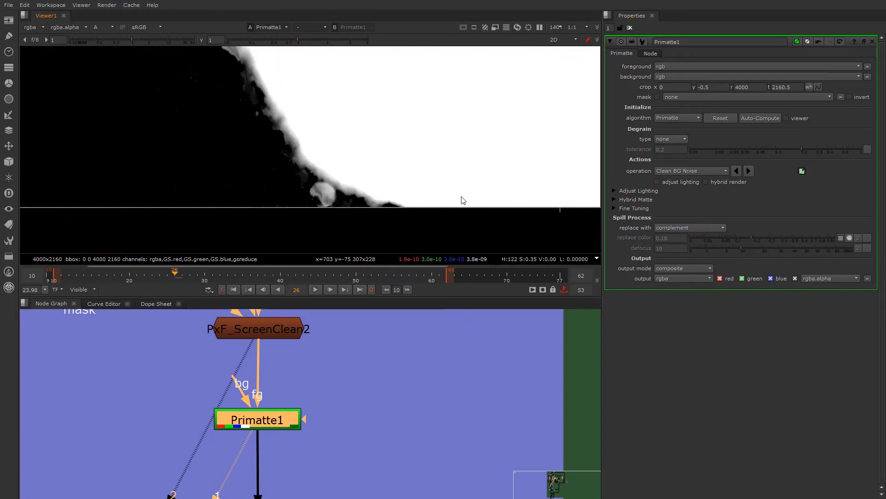
{"action": "left_click", "coordinate": [688, 171]}
{"action": "left_click", "coordinate": [692, 175]}
{"action": "left_click_drag", "start_coordinate": [324, 190], "coordinate": [328, 191], "text": "ctrl+shift"}
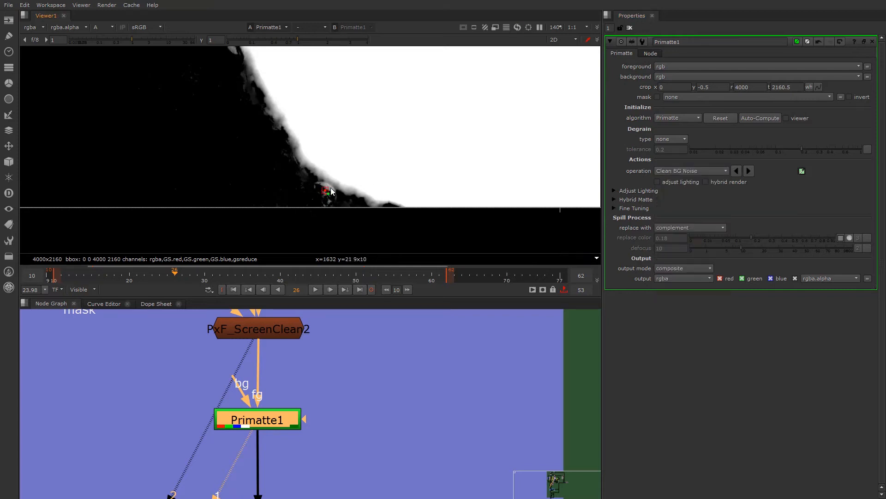
- Try further background noise sampling along the lower chin edge, inspect the face outline, and undo the last sample
{"action": "left_click_drag", "start_coordinate": [333, 188], "coordinate": [318, 191], "text": "ctrl+shift"}
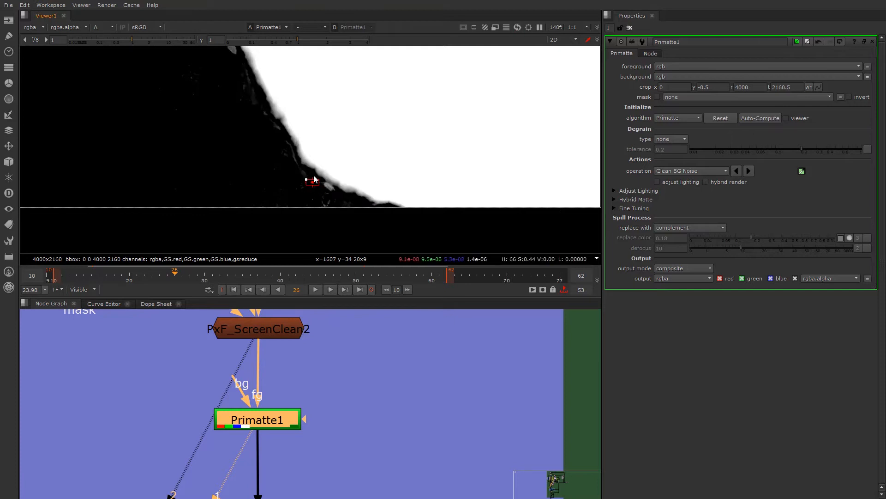
{"action": "scroll", "coordinate": [308, 186], "scroll_direction": "down", "scroll_amount": 2}
{"action": "scroll", "coordinate": [305, 168], "scroll_direction": "up", "scroll_amount": 1}
{"action": "scroll", "coordinate": [297, 152], "scroll_direction": "up", "scroll_amount": 2}
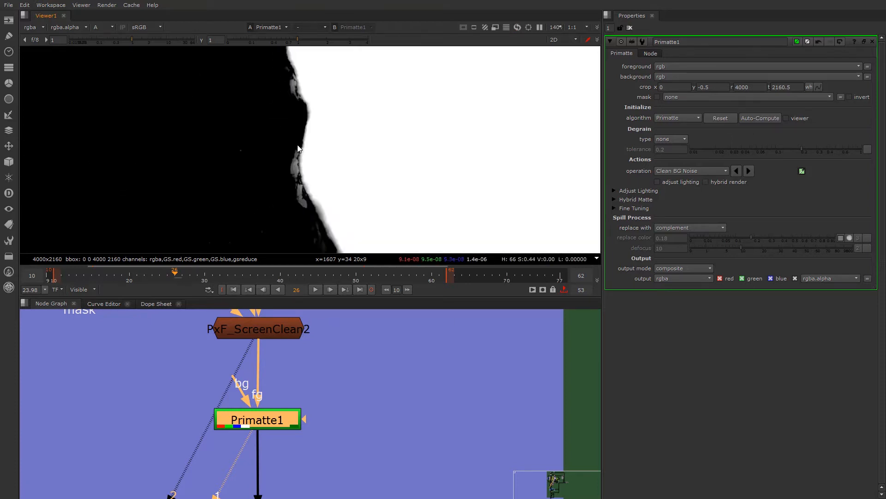
{"action": "key", "text": "ctrl+z"}
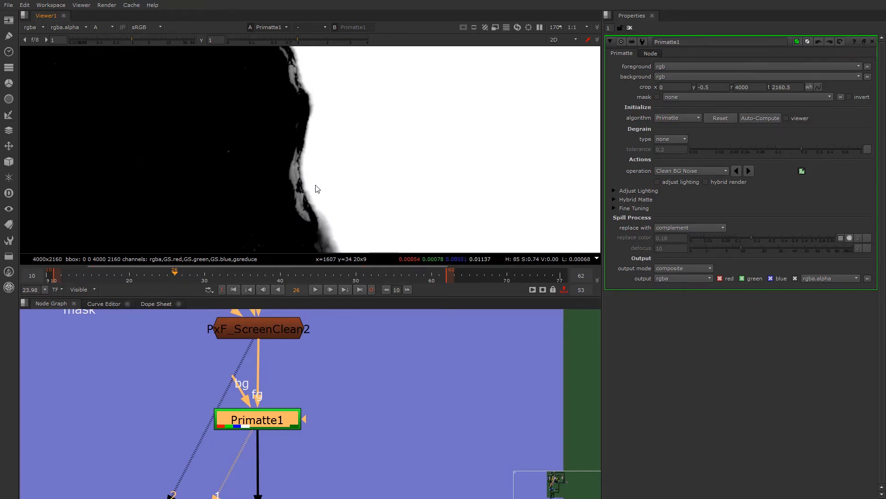
{"action": "scroll", "coordinate": [317, 190], "scroll_direction": "down", "scroll_amount": 5}
{"action": "scroll", "coordinate": [319, 195], "scroll_direction": "down", "scroll_amount": 4}
{"action": "scroll", "coordinate": [321, 210], "scroll_direction": "up", "scroll_amount": 8}
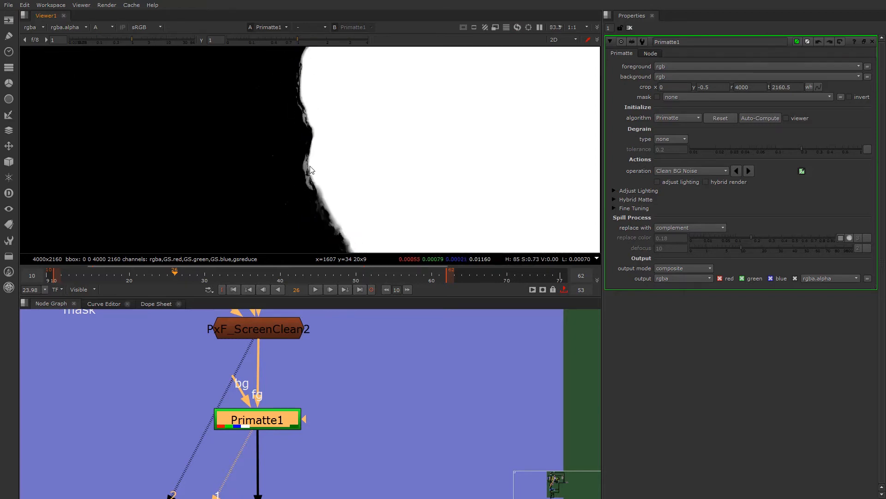
- Compare colour and alpha along the face outline above the chin, and clean the grey fringe with Clean BG Noise
{"action": "left_click", "coordinate": [705, 171]}
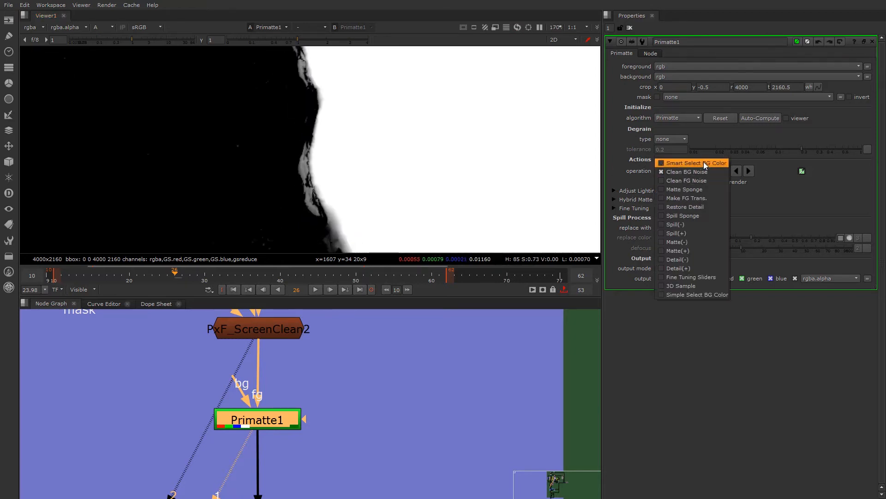
{"action": "left_click", "coordinate": [272, 421]}
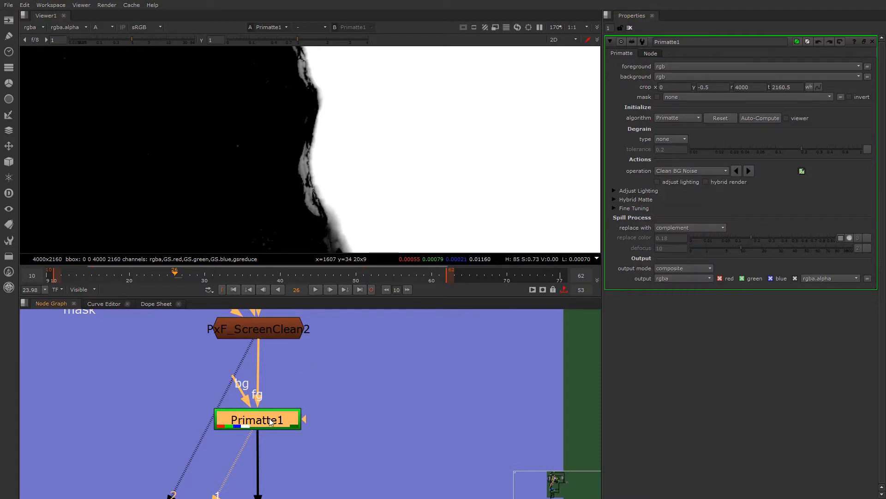
{"action": "key", "text": "a"}
{"action": "key", "text": "a"}
{"action": "left_click", "coordinate": [306, 205], "text": "ctrl+shift"}
{"action": "left_click_drag", "start_coordinate": [302, 190], "coordinate": [311, 191], "text": "ctrl+shift"}
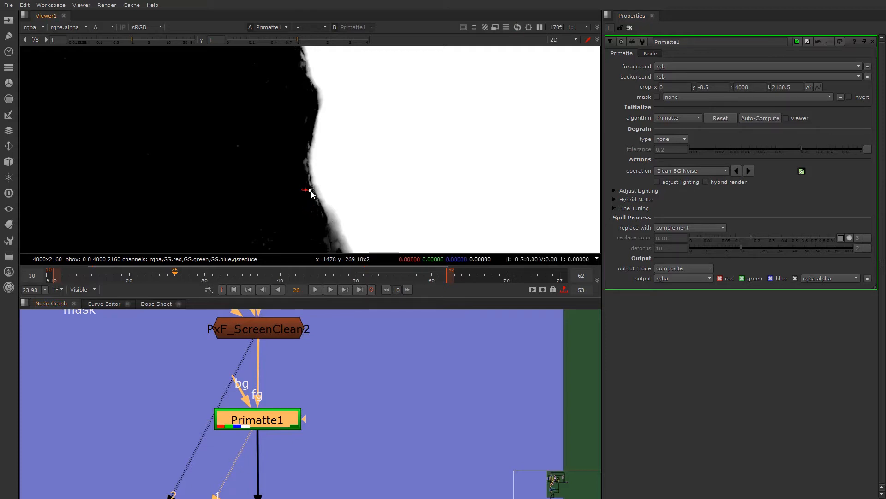
- Clean background noise with a box of about 170 × 134 pixels at the middle of the plate's left edge
{"action": "scroll", "coordinate": [298, 169], "scroll_direction": "down", "scroll_amount": 8}
{"action": "middle_click_drag", "start_coordinate": [223, 141], "coordinate": [235, 177]}
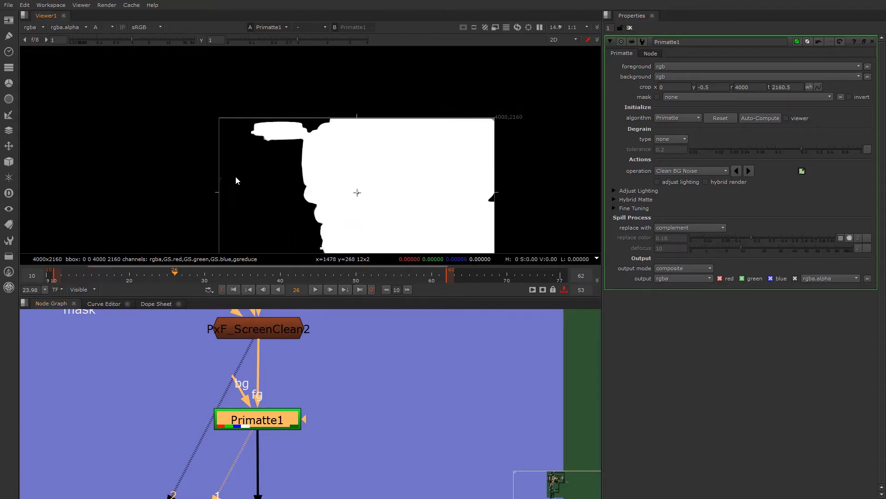
{"action": "scroll", "coordinate": [234, 173], "scroll_direction": "up", "scroll_amount": 6}
{"action": "left_click_drag", "start_coordinate": [216, 175], "coordinate": [177, 206], "text": "ctrl+shift"}
{"action": "scroll", "coordinate": [274, 152], "scroll_direction": "down", "scroll_amount": 5}
{"action": "middle_click_drag", "start_coordinate": [399, 194], "coordinate": [313, 185]}
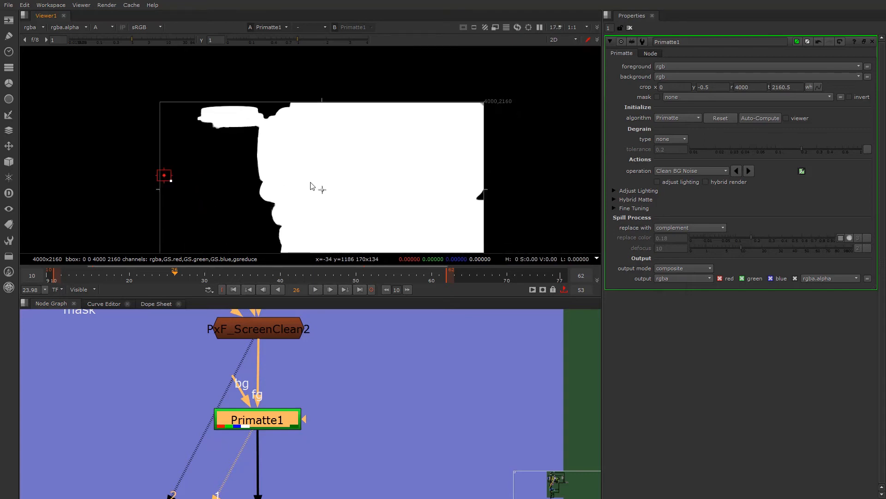
- Check the matte's right edge and remaining noise with the viewer gamma lowered and raised, and restore the gamma to 1
{"action": "middle_click_drag", "start_coordinate": [480, 211], "coordinate": [479, 184]}
{"action": "scroll", "coordinate": [485, 175], "scroll_direction": "up", "scroll_amount": 10}
{"action": "scroll", "coordinate": [454, 148], "scroll_direction": "down", "scroll_amount": 5}
{"action": "scroll", "coordinate": [453, 148], "scroll_direction": "down", "scroll_amount": 2}
{"action": "left_click_drag", "start_coordinate": [297, 40], "coordinate": [194, 48]}
{"action": "scroll", "coordinate": [113, 198], "scroll_direction": "down", "scroll_amount": 3}
{"action": "middle_click_drag", "start_coordinate": [131, 194], "coordinate": [160, 188]}
{"action": "left_click_drag", "start_coordinate": [248, 39], "coordinate": [341, 41]}
{"action": "left_click", "coordinate": [202, 40]}
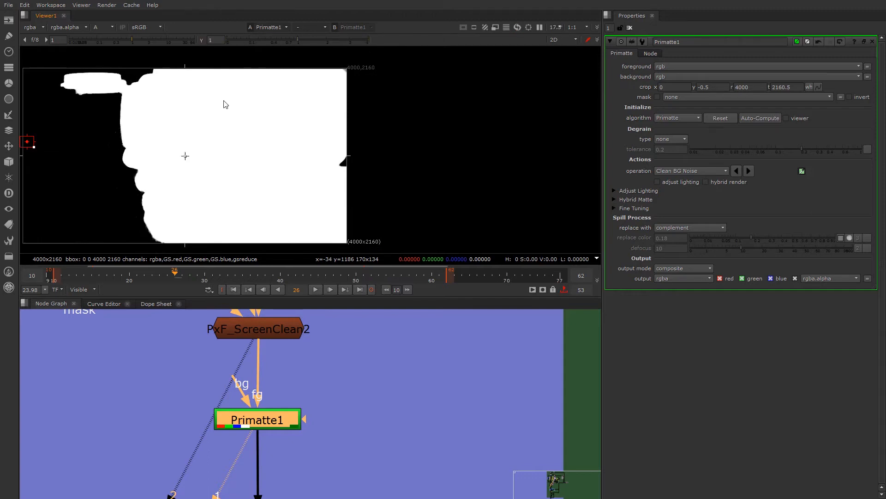
- Examine the matte around the cap brim and recheck the whole matte at low viewer gamma, restoring the gamma to 1
{"action": "scroll", "coordinate": [219, 145], "scroll_direction": "down", "scroll_amount": 3}
{"action": "middle_click_drag", "start_coordinate": [216, 146], "coordinate": [305, 148]}
{"action": "scroll", "coordinate": [268, 142], "scroll_direction": "up", "scroll_amount": 3}
{"action": "scroll", "coordinate": [219, 94], "scroll_direction": "up", "scroll_amount": 2}
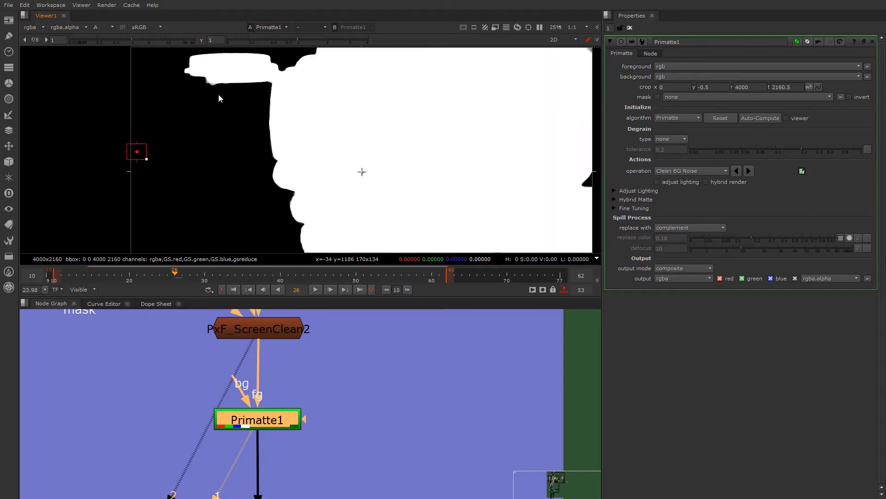
{"action": "middle_click_drag", "start_coordinate": [219, 94], "coordinate": [231, 120]}
{"action": "scroll", "coordinate": [232, 101], "scroll_direction": "up", "scroll_amount": 1}
{"action": "scroll", "coordinate": [236, 136], "scroll_direction": "down", "scroll_amount": 1}
{"action": "left_click_drag", "start_coordinate": [276, 41], "coordinate": [209, 39]}
{"action": "left_click", "coordinate": [201, 41]}
{"action": "scroll", "coordinate": [220, 125], "scroll_direction": "down", "scroll_amount": 2}
{"action": "middle_click_drag", "start_coordinate": [226, 156], "coordinate": [225, 123]}
{"action": "scroll", "coordinate": [303, 402], "scroll_direction": "down", "scroll_amount": 4}
{"action": "scroll", "coordinate": [300, 424], "scroll_direction": "up", "scroll_amount": 4}
- Open the Grade4 node's properties, view its output, and set its blackpoint to 0
{"action": "left_click", "coordinate": [276, 418]}
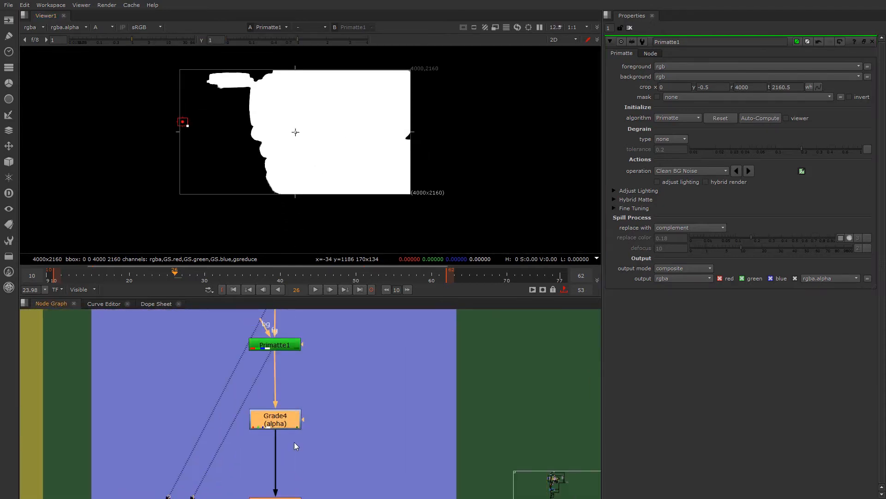
{"action": "double_click", "coordinate": [287, 423]}
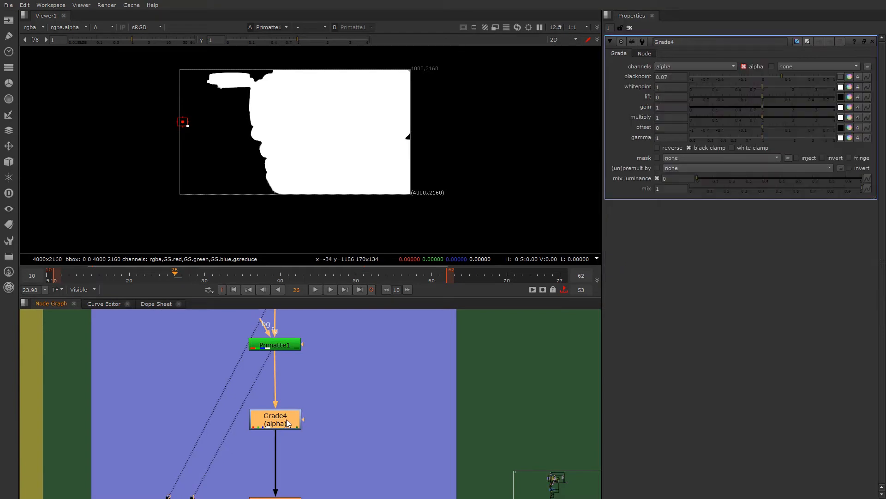
{"action": "key", "text": "1"}
{"action": "left_click_drag", "start_coordinate": [762, 77], "coordinate": [763, 79]}
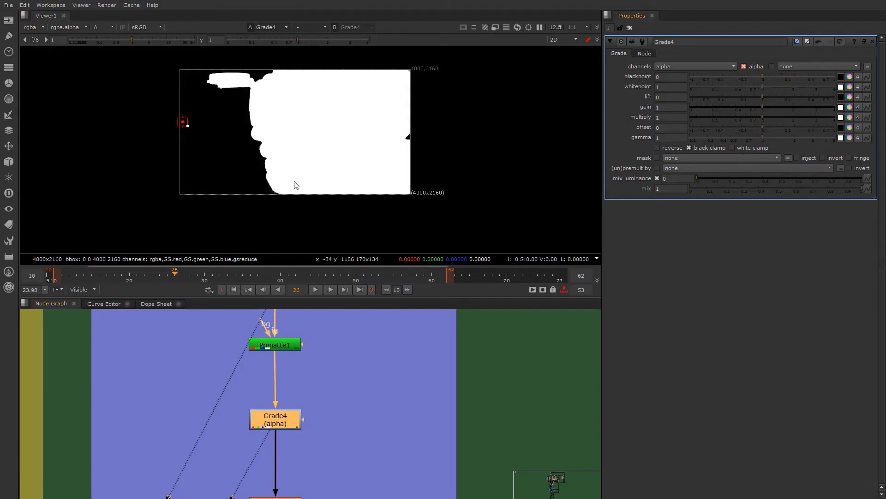
- Set Grade4's gamma to 0.475 and enable white clamp while checking the grey fringe along the face outline
{"action": "scroll", "coordinate": [271, 162], "scroll_direction": "up", "scroll_amount": 10}
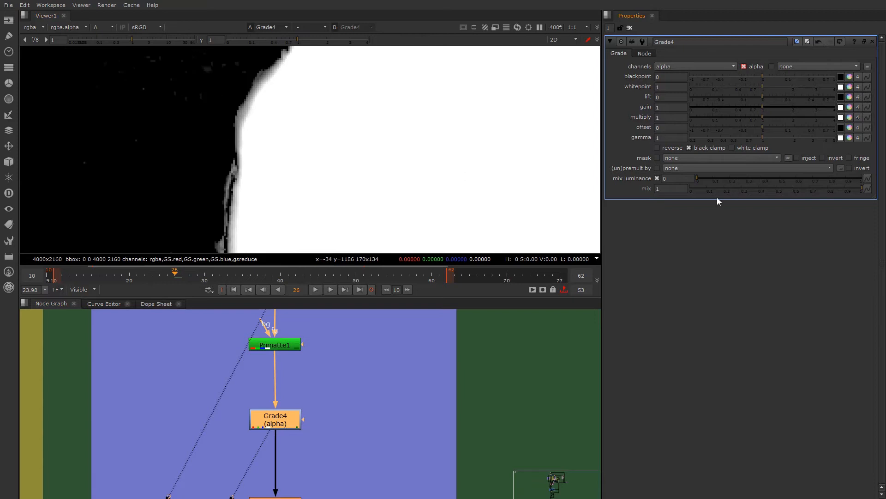
{"action": "left_click_drag", "start_coordinate": [749, 138], "coordinate": [717, 139]}
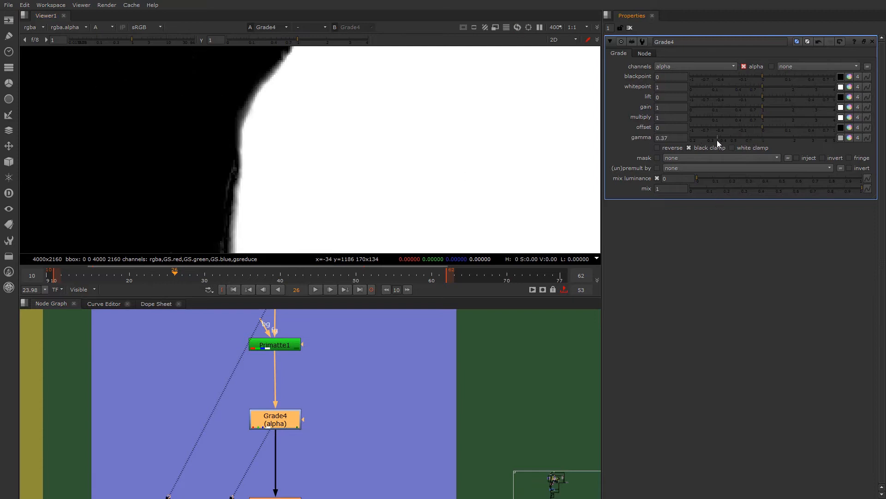
{"action": "left_click_drag", "start_coordinate": [759, 137], "coordinate": [716, 140]}
{"action": "left_click_drag", "start_coordinate": [766, 119], "coordinate": [731, 139]}
{"action": "scroll", "coordinate": [406, 172], "scroll_direction": "down", "scroll_amount": 5}
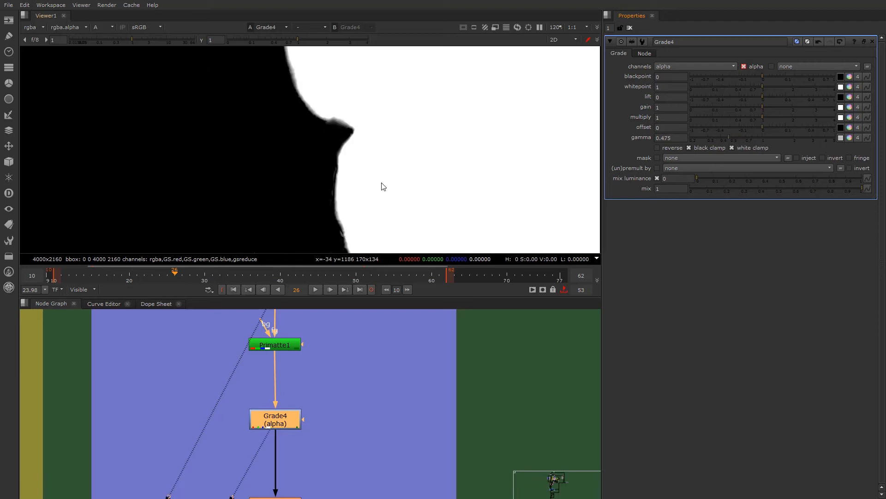
{"action": "scroll", "coordinate": [307, 418], "scroll_direction": "down", "scroll_amount": 5}
{"action": "scroll", "coordinate": [306, 415], "scroll_direction": "up", "scroll_amount": 6}
- Open the FilterErode2 node's properties to review its size, then delete the node from between Grade4 and FilterErode1
{"action": "left_click", "coordinate": [301, 426]}
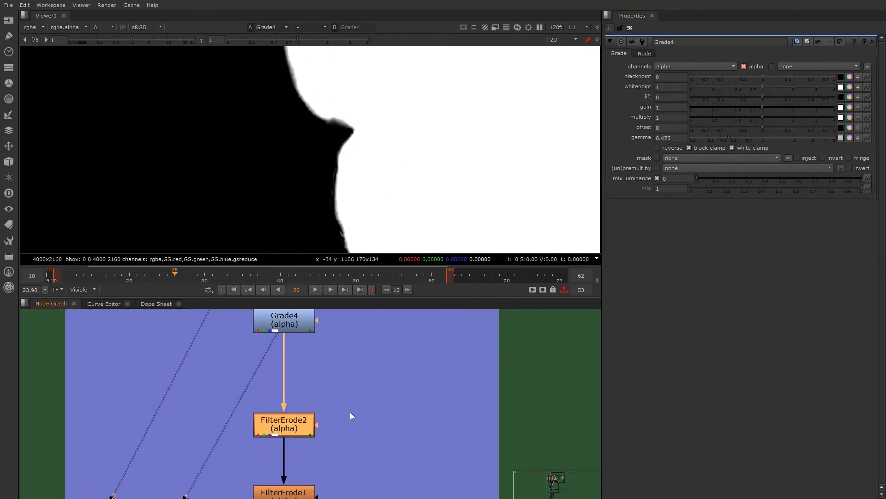
{"action": "scroll", "coordinate": [325, 406], "scroll_direction": "down", "scroll_amount": 3}
{"action": "scroll", "coordinate": [319, 395], "scroll_direction": "up", "scroll_amount": 4}
{"action": "double_click", "coordinate": [317, 377]}
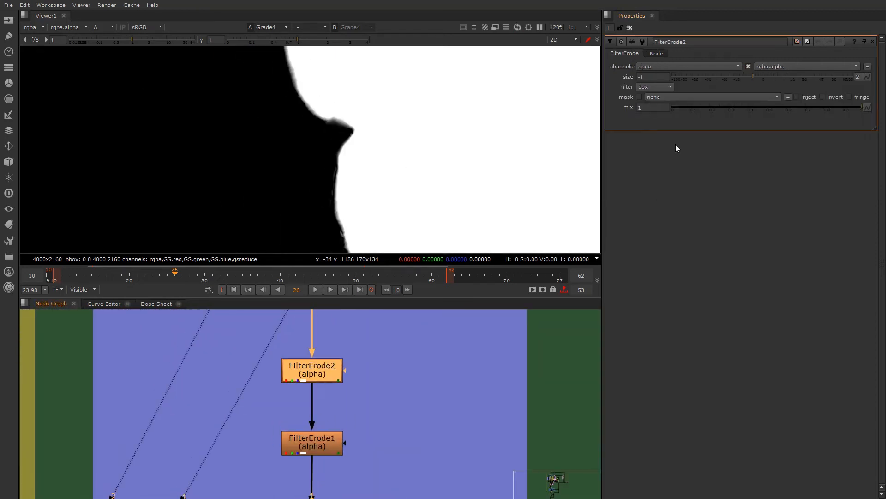
{"action": "left_click", "coordinate": [653, 77]}
{"action": "left_click", "coordinate": [328, 366]}
{"action": "key", "text": "Delete"}
- View the FilterErode1 node's output and open its properties to examine the erode size against the face outline
{"action": "scroll", "coordinate": [379, 398], "scroll_direction": "down", "scroll_amount": 5}
{"action": "scroll", "coordinate": [365, 381], "scroll_direction": "up", "scroll_amount": 4}
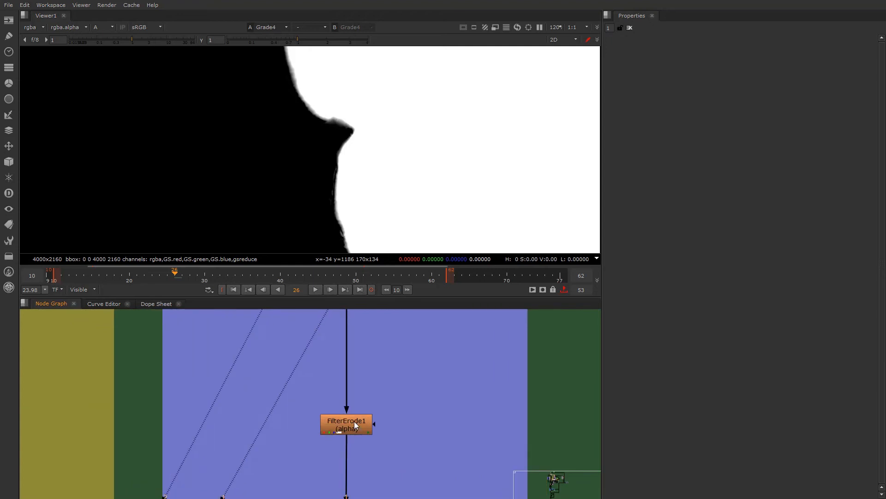
{"action": "scroll", "coordinate": [353, 423], "scroll_direction": "down", "scroll_amount": 2}
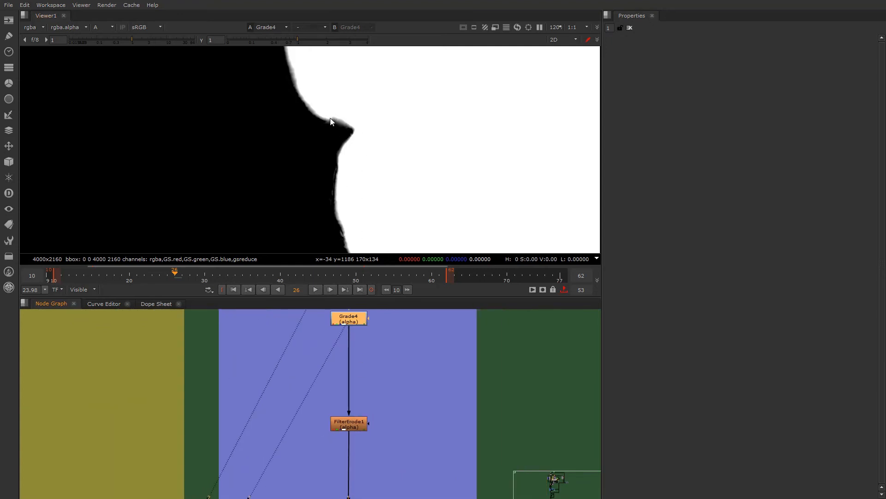
{"action": "scroll", "coordinate": [326, 400], "scroll_direction": "down", "scroll_amount": 4}
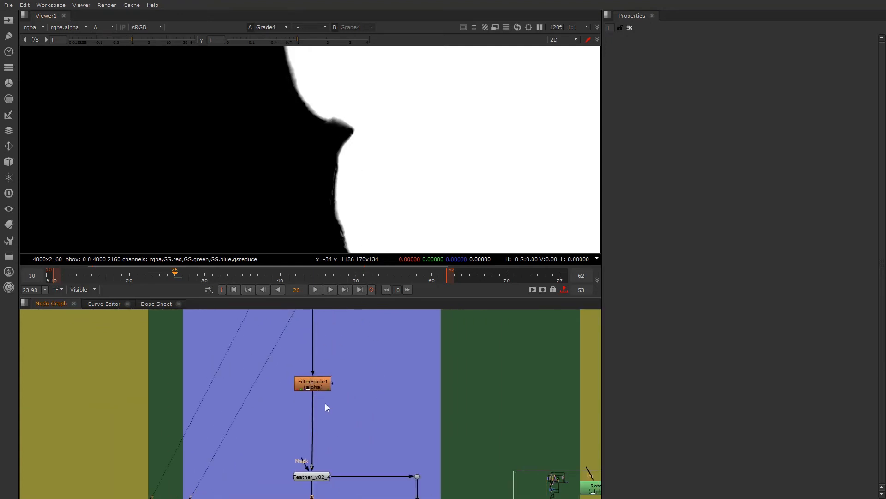
{"action": "scroll", "coordinate": [325, 395], "scroll_direction": "up", "scroll_amount": 3}
{"action": "middle_click_drag", "start_coordinate": [353, 393], "coordinate": [348, 398]}
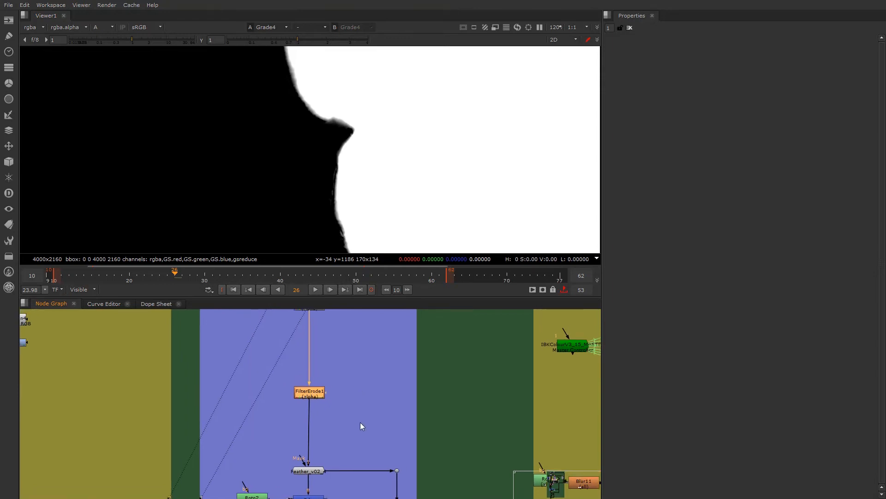
{"action": "key", "text": "1"}
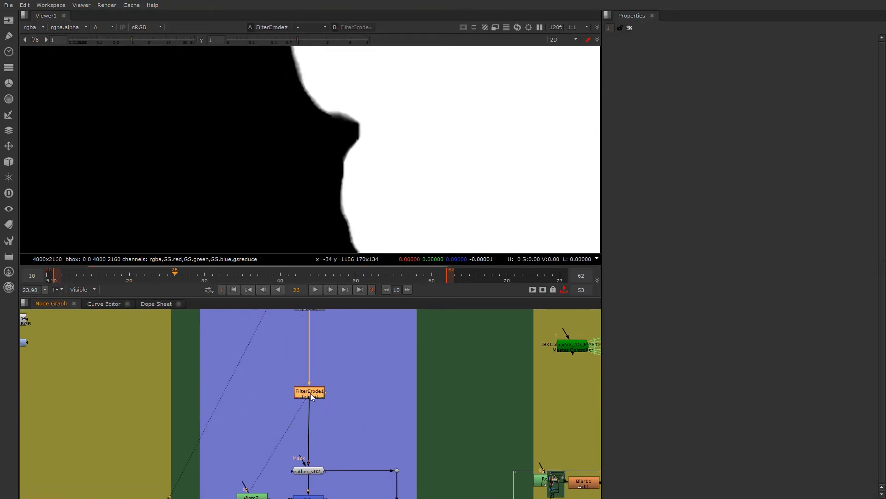
{"action": "double_click", "coordinate": [311, 393]}
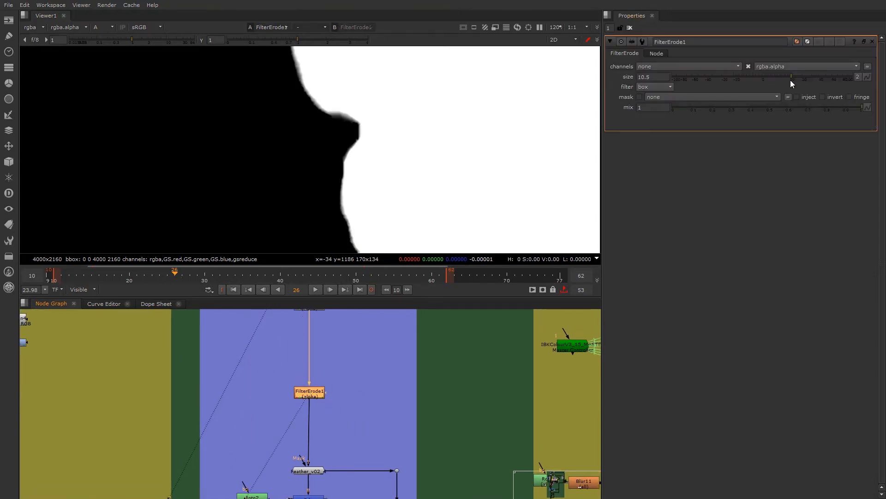
{"action": "left_click", "coordinate": [666, 77]}
- View Feather_v02_4's output with its properties open, try a lower feather gamma, and undo the change
{"action": "scroll", "coordinate": [342, 429], "scroll_direction": "down", "scroll_amount": 3}
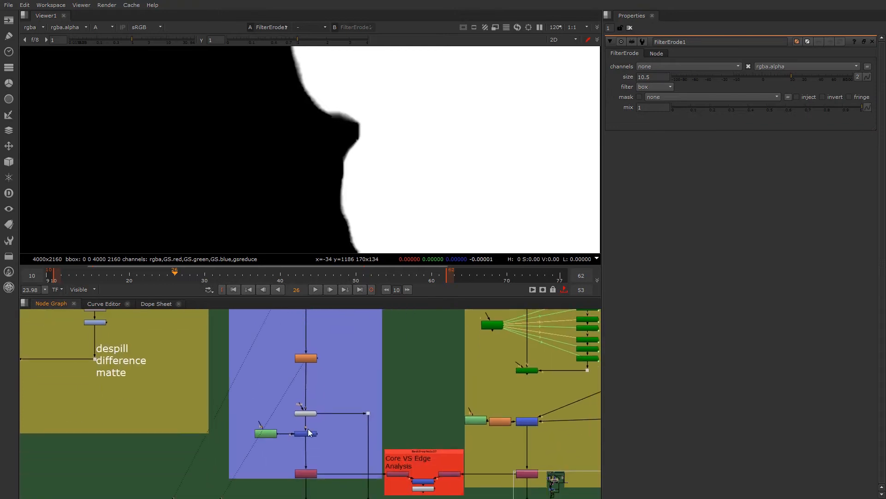
{"action": "scroll", "coordinate": [307, 407], "scroll_direction": "up", "scroll_amount": 3}
{"action": "left_click", "coordinate": [308, 408]}
{"action": "key", "text": "1"}
{"action": "double_click", "coordinate": [311, 409]}
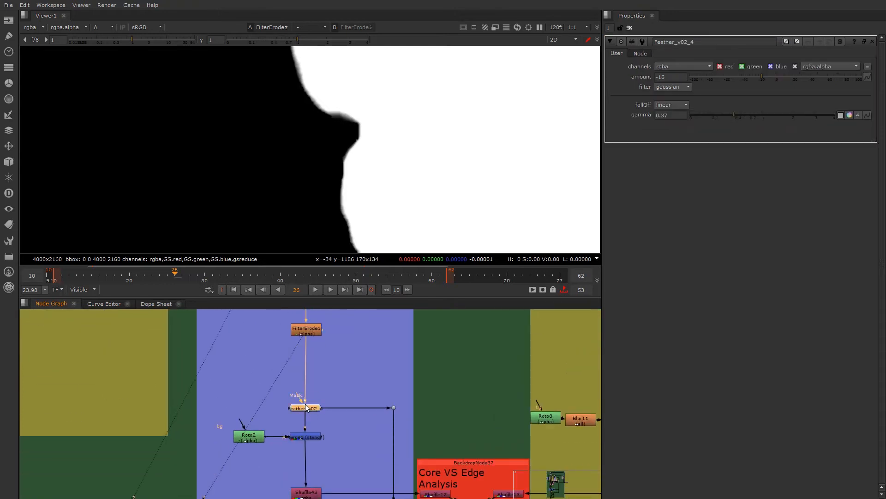
{"action": "key", "text": "d"}
{"action": "key", "text": "d"}
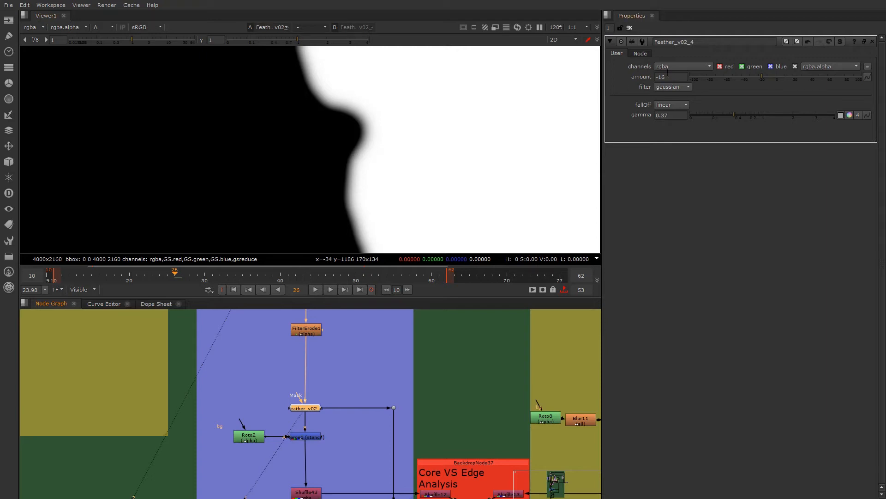
{"action": "left_click_drag", "start_coordinate": [732, 114], "coordinate": [694, 113]}
{"action": "key", "text": "ctrl+z"}
- Examine the whole feathered matte for grey spots inside the face and sample the pixel values around one of them
{"action": "scroll", "coordinate": [310, 450], "scroll_direction": "down", "scroll_amount": 2}
{"action": "middle_click_drag", "start_coordinate": [310, 451], "coordinate": [250, 427]}
{"action": "scroll", "coordinate": [320, 134], "scroll_direction": "down", "scroll_amount": 7}
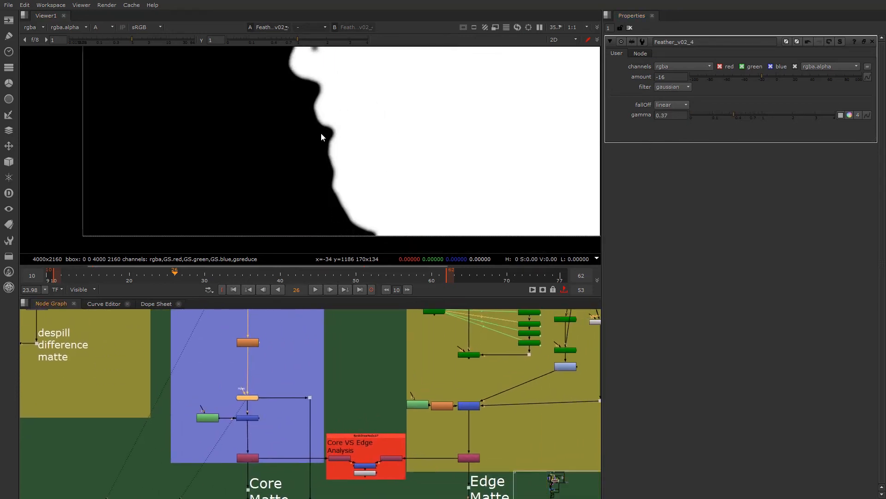
{"action": "scroll", "coordinate": [321, 137], "scroll_direction": "down", "scroll_amount": 3}
{"action": "scroll", "coordinate": [292, 139], "scroll_direction": "up", "scroll_amount": 1}
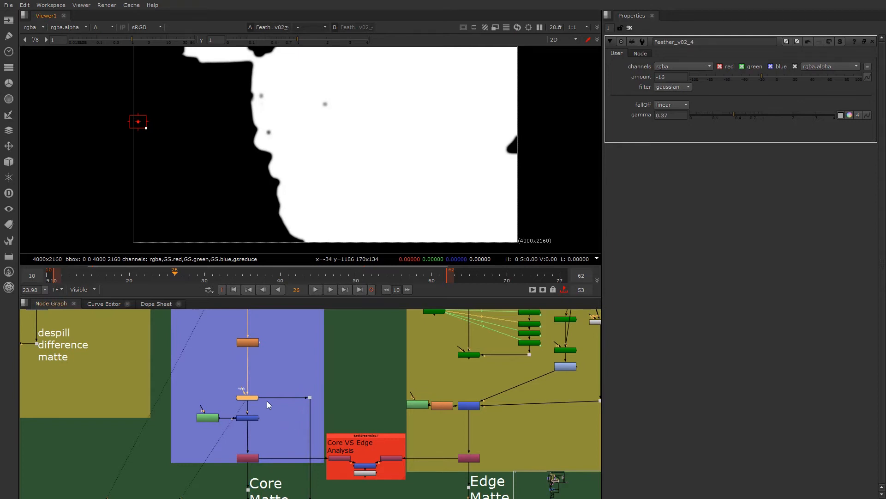
{"action": "scroll", "coordinate": [267, 400], "scroll_direction": "up", "scroll_amount": 3}
{"action": "scroll", "coordinate": [273, 130], "scroll_direction": "up", "scroll_amount": 8}
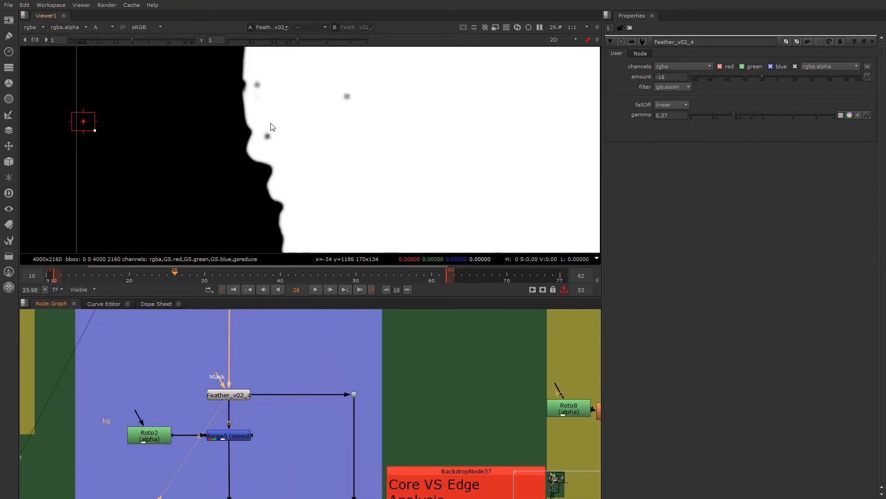
{"action": "key", "text": "ctrl"}
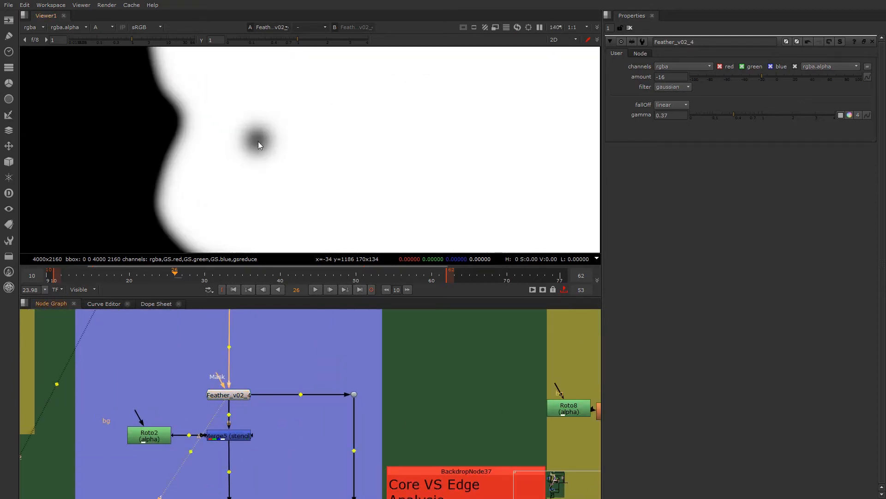
{"action": "left_click", "coordinate": [259, 139], "text": "ctrl"}
{"action": "left_click", "coordinate": [235, 167], "text": "ctrl"}
{"action": "scroll", "coordinate": [257, 144], "scroll_direction": "down", "scroll_amount": 6}
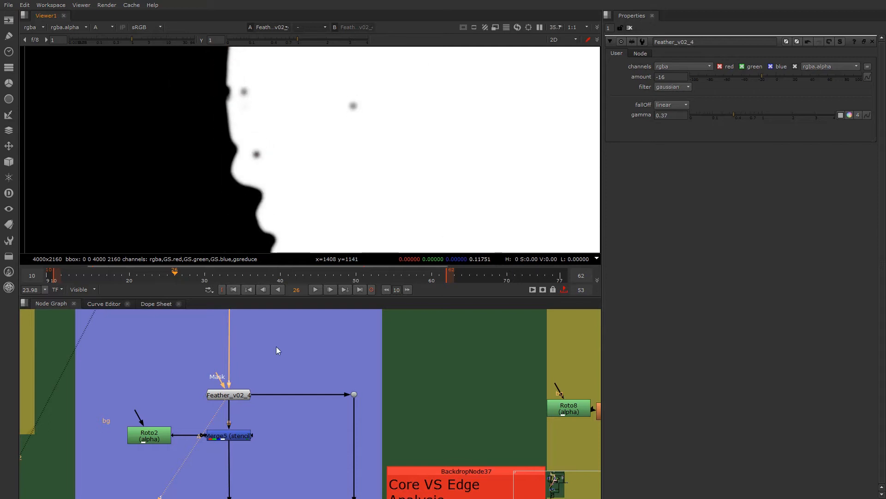
- View Grade4's alpha output with the viewer gamma lowered to 0 and inspect the face area for small holes
{"action": "scroll", "coordinate": [227, 391], "scroll_direction": "down", "scroll_amount": 3}
{"action": "scroll", "coordinate": [232, 392], "scroll_direction": "up", "scroll_amount": 3}
{"action": "scroll", "coordinate": [235, 396], "scroll_direction": "down", "scroll_amount": 2}
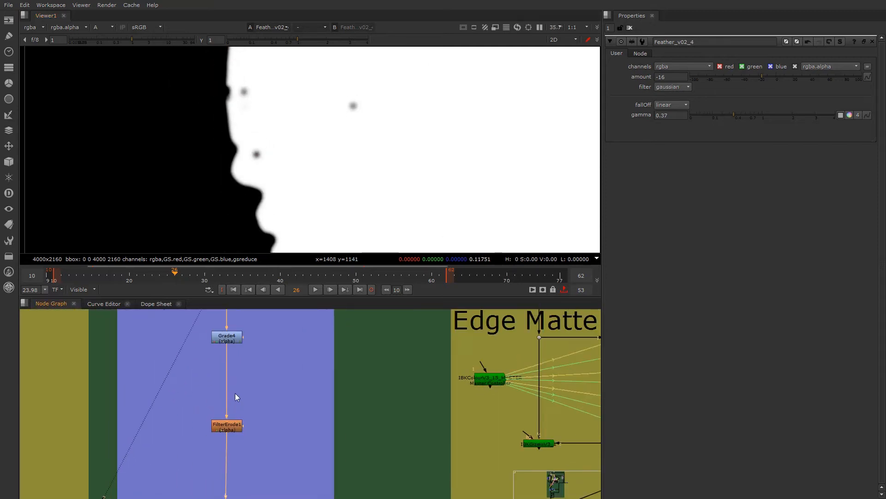
{"action": "scroll", "coordinate": [233, 396], "scroll_direction": "up", "scroll_amount": 2}
{"action": "left_click", "coordinate": [225, 378]}
{"action": "key", "text": "1"}
{"action": "key", "text": "a"}
{"action": "key", "text": "a"}
{"action": "left_click_drag", "start_coordinate": [300, 44], "coordinate": [219, 42]}
{"action": "scroll", "coordinate": [313, 102], "scroll_direction": "down", "scroll_amount": 3}
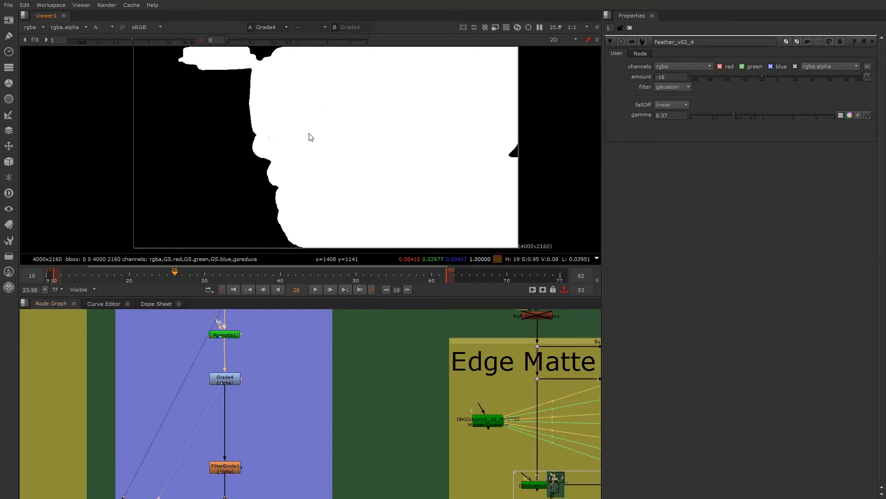
{"action": "scroll", "coordinate": [313, 102], "scroll_direction": "up", "scroll_amount": 3}
- View FilterErode1's output at viewer gamma 0 and toggle the node off and on to compare the size of the holes
{"action": "key", "text": "1"}
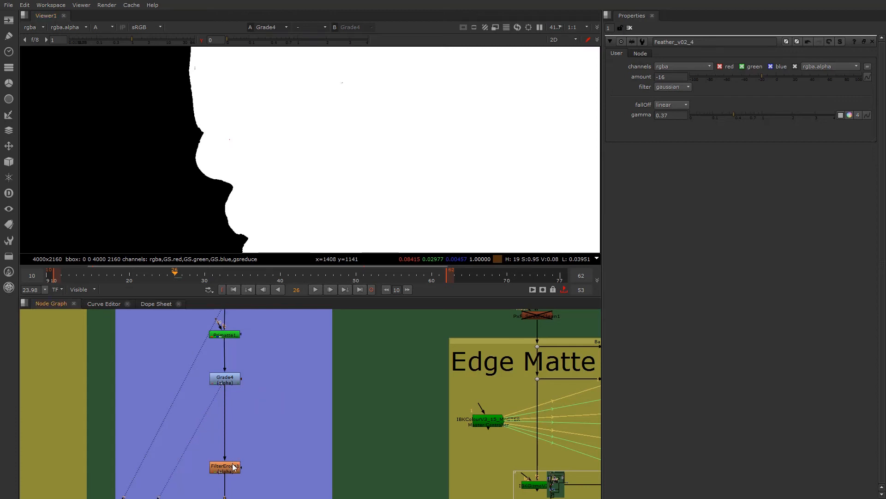
{"action": "key", "text": "minus"}
{"action": "scroll", "coordinate": [239, 485], "scroll_direction": "up", "scroll_amount": 3}
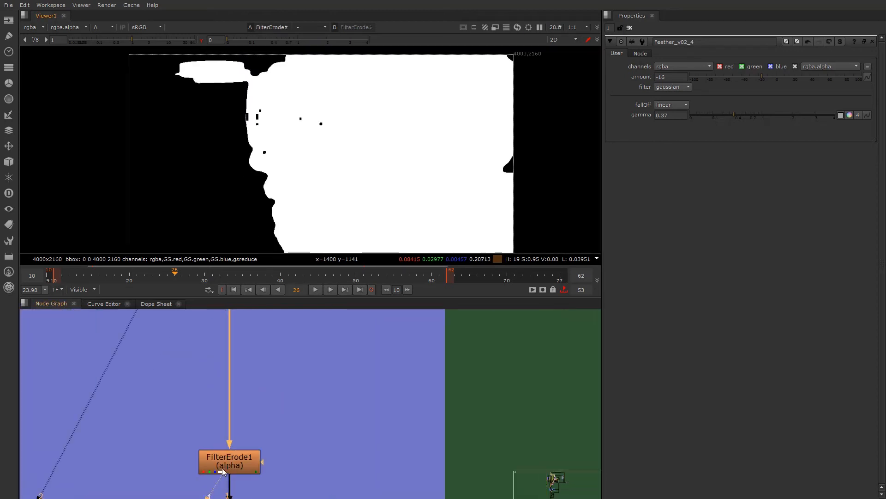
{"action": "double_click", "coordinate": [227, 468]}
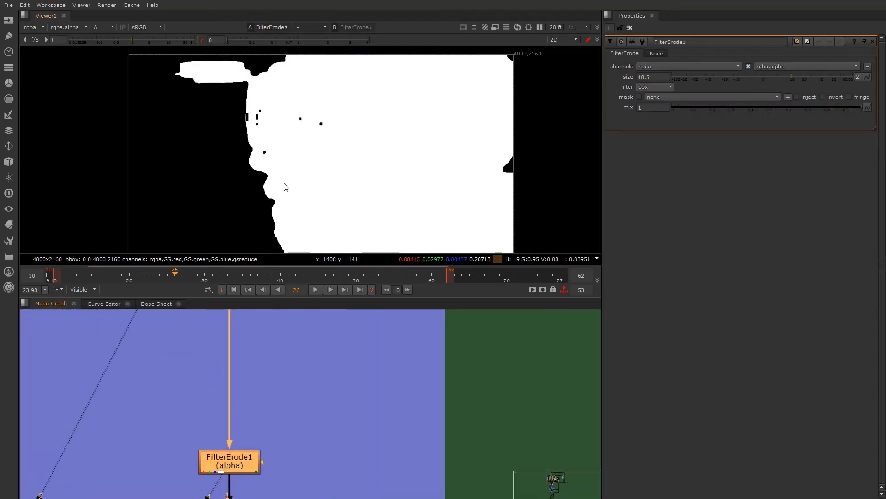
{"action": "key", "text": "d"}
{"action": "key", "text": "d"}
{"action": "key", "text": "d"}
{"action": "key", "text": "d"}
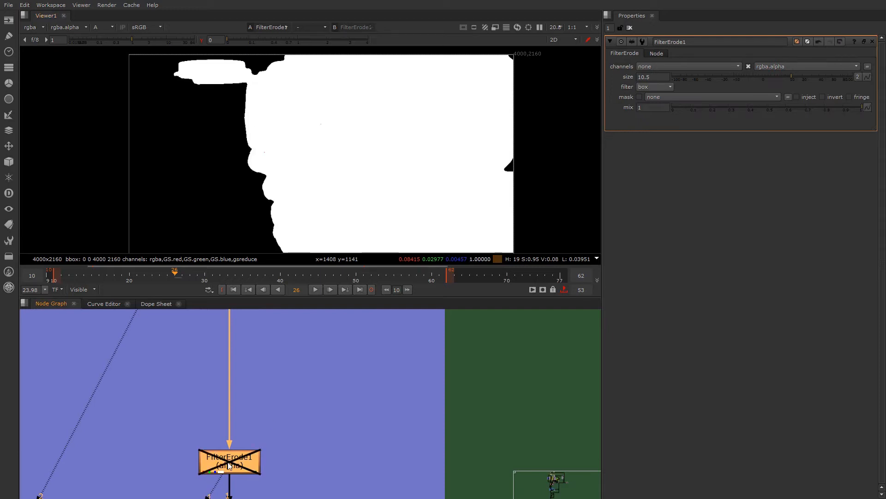
{"action": "scroll", "coordinate": [263, 121], "scroll_direction": "up", "scroll_amount": 4}
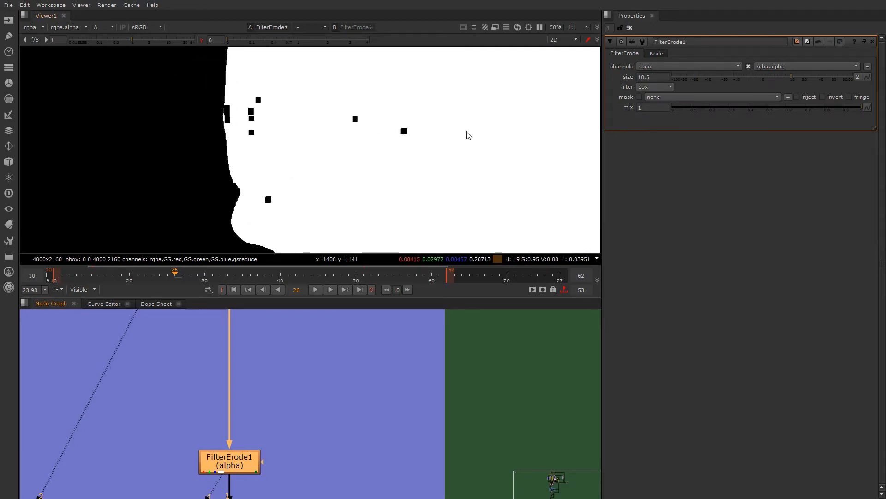
- Open the Primatte1 node's properties and set its operation to Clean FG Noise
{"action": "scroll", "coordinate": [288, 407], "scroll_direction": "down", "scroll_amount": 4}
{"action": "middle_click_drag", "start_coordinate": [273, 315], "coordinate": [269, 411]}
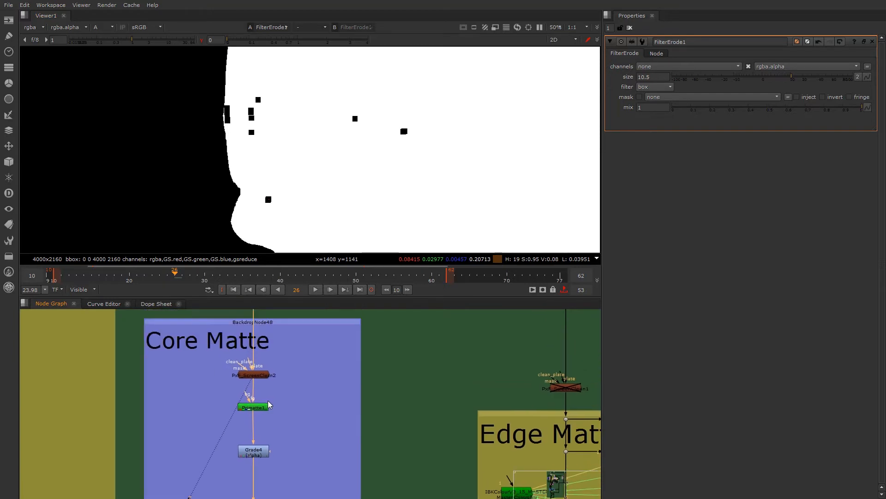
{"action": "scroll", "coordinate": [266, 402], "scroll_direction": "up", "scroll_amount": 3}
{"action": "double_click", "coordinate": [249, 412]}
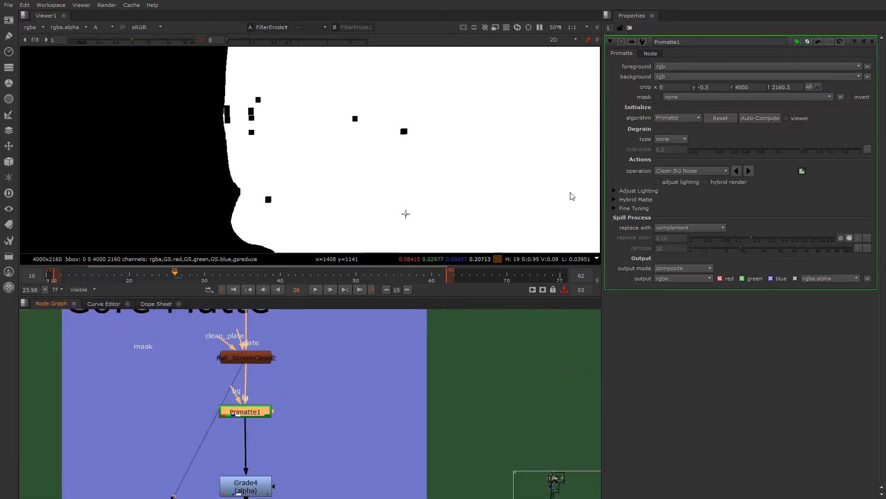
{"action": "left_click", "coordinate": [711, 171]}
{"action": "left_click", "coordinate": [687, 181]}
- Sample the areas around the black holes inside the face with Primatte1's Clean FG Noise operation
{"action": "left_click_drag", "start_coordinate": [398, 127], "coordinate": [424, 143], "text": "ctrl+shift"}
{"action": "left_click_drag", "start_coordinate": [349, 107], "coordinate": [371, 130], "text": "ctrl+shift"}
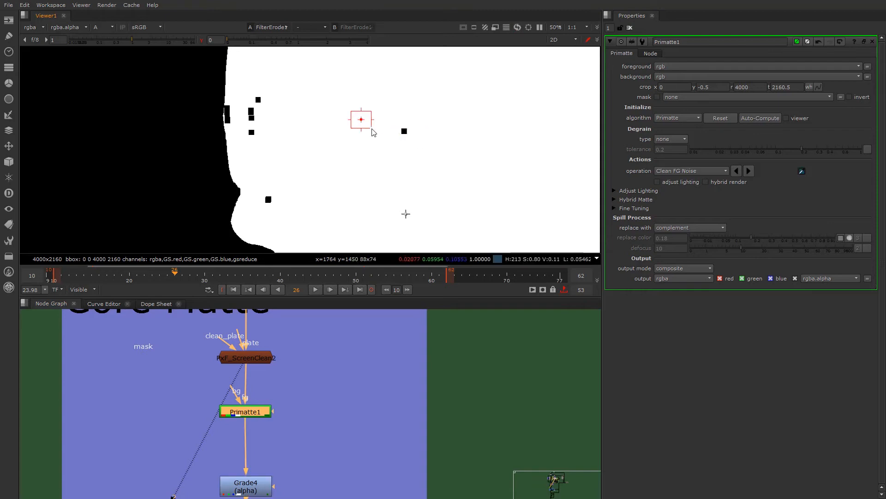
{"action": "left_click_drag", "start_coordinate": [244, 89], "coordinate": [284, 159], "text": "ctrl+shift"}
{"action": "left_click_drag", "start_coordinate": [228, 114], "coordinate": [230, 120], "text": "ctrl+shift"}
{"action": "left_click_drag", "start_coordinate": [257, 177], "coordinate": [279, 200], "text": "ctrl+shift"}
{"action": "left_click_drag", "start_coordinate": [371, 119], "coordinate": [422, 148], "text": "ctrl+shift"}
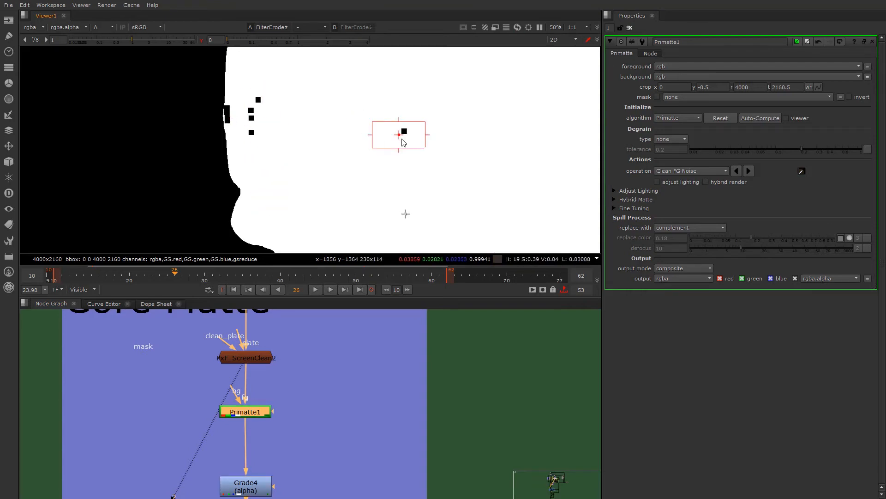
{"action": "left_click_drag", "start_coordinate": [278, 90], "coordinate": [245, 146], "text": "ctrl+shift"}
{"action": "left_click_drag", "start_coordinate": [232, 107], "coordinate": [235, 121], "text": "ctrl+shift"}
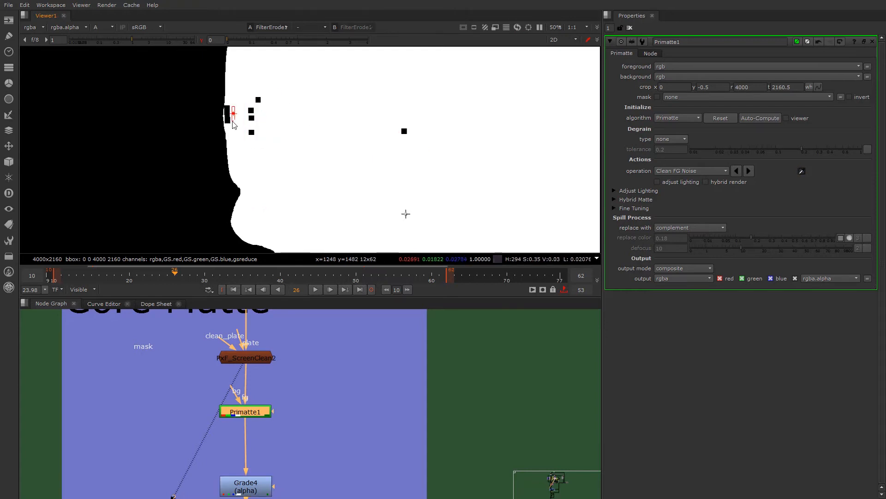
- View Primatte1's own output, sample the noisy area beside the upper face edge, and check the whole matte for holes
{"action": "scroll", "coordinate": [252, 419], "scroll_direction": "down", "scroll_amount": 2}
{"action": "middle_click_drag", "start_coordinate": [273, 412], "coordinate": [275, 468]}
{"action": "middle_click_drag", "start_coordinate": [262, 348], "coordinate": [300, 300]}
{"action": "scroll", "coordinate": [277, 443], "scroll_direction": "up", "scroll_amount": 2}
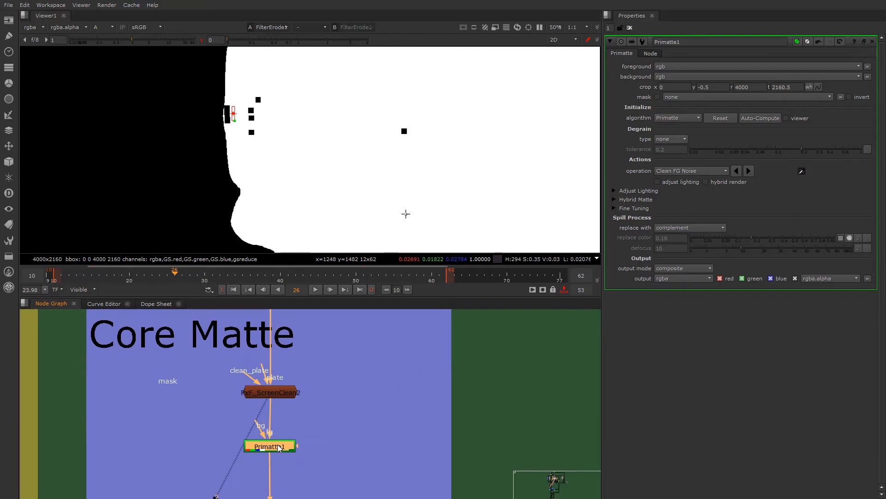
{"action": "key", "text": "1"}
{"action": "left_click_drag", "start_coordinate": [256, 101], "coordinate": [226, 125], "text": "ctrl+shift"}
{"action": "scroll", "coordinate": [245, 130], "scroll_direction": "down", "scroll_amount": 5}
{"action": "middle_click_drag", "start_coordinate": [255, 204], "coordinate": [271, 177]}
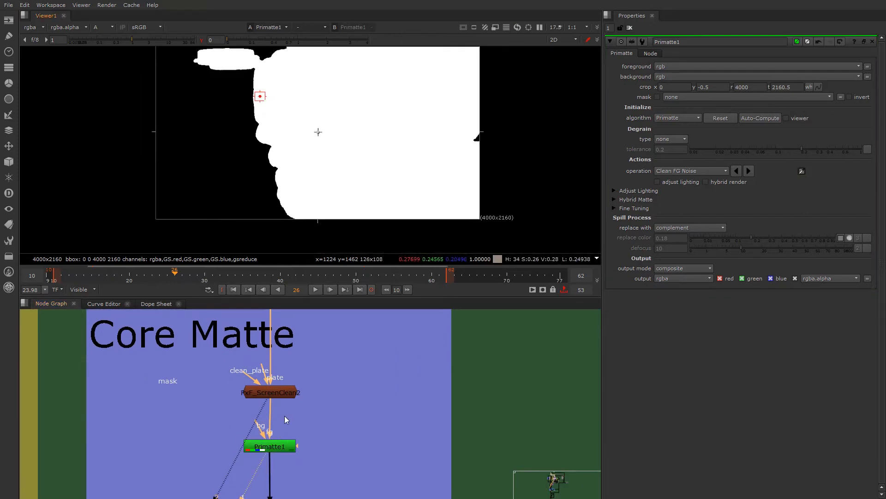
{"action": "scroll", "coordinate": [460, 164], "scroll_direction": "up", "scroll_amount": 2}
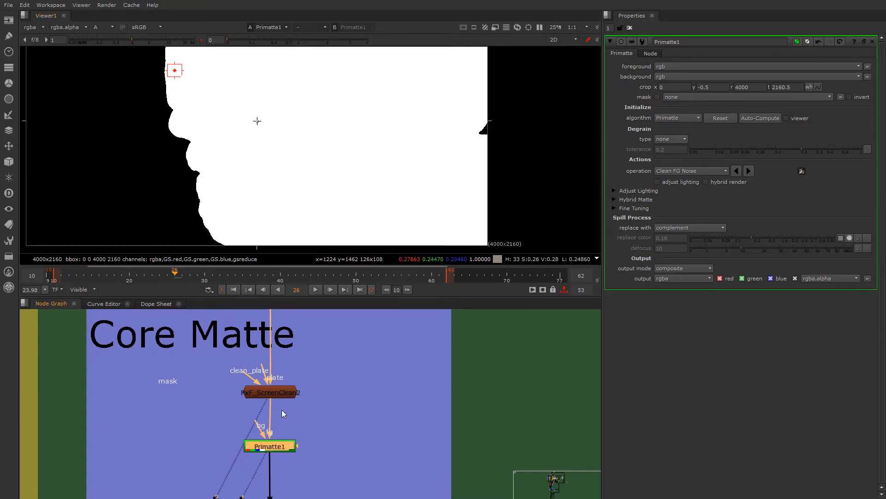
- View the Feather_v02_4 output and the FilterErode1 alpha to check the matte for remaining holes
{"action": "scroll", "coordinate": [290, 417], "scroll_direction": "down", "scroll_amount": 5}
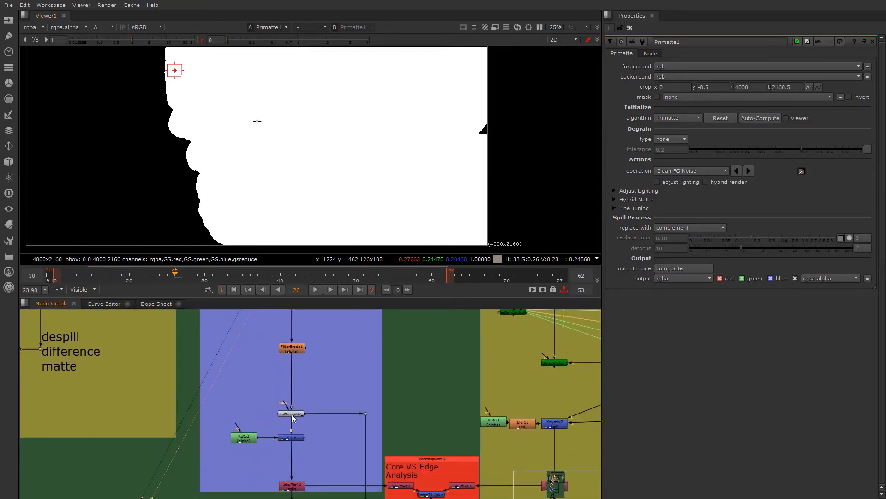
{"action": "key", "text": "1"}
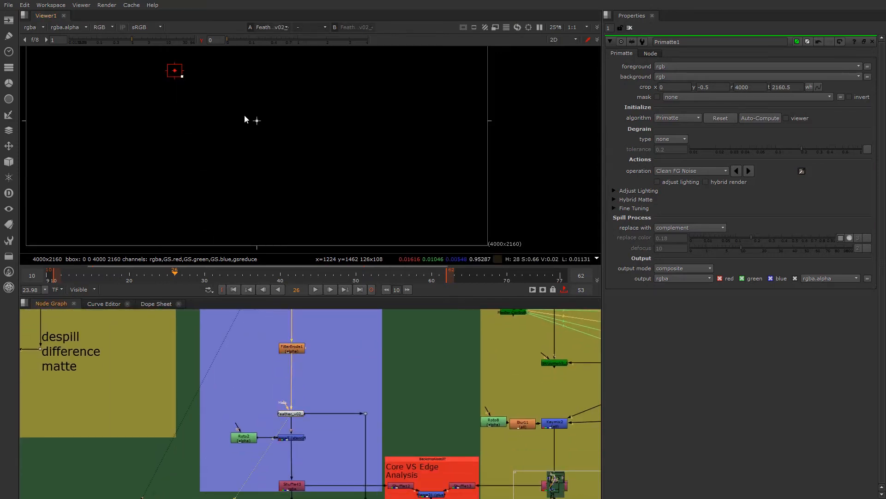
{"action": "left_click", "coordinate": [291, 348]}
{"action": "key", "text": "1"}
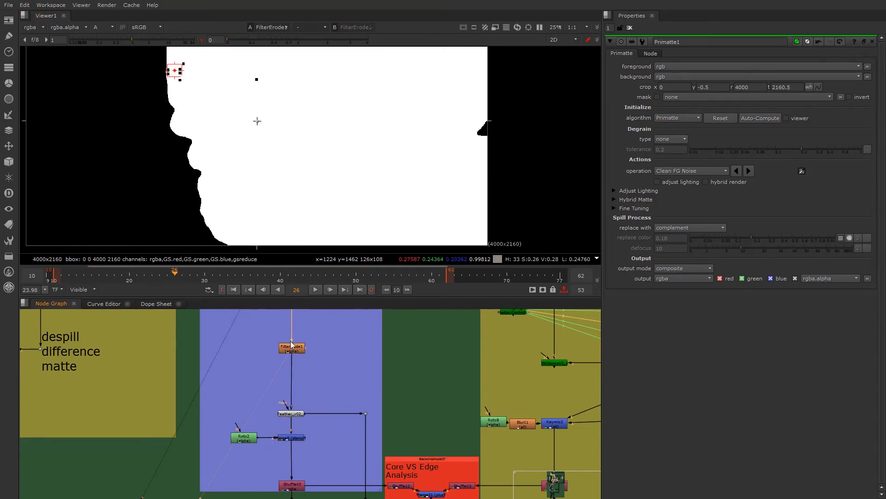
{"action": "middle_click_drag", "start_coordinate": [246, 170], "coordinate": [269, 169]}
{"action": "scroll", "coordinate": [265, 157], "scroll_direction": "up", "scroll_amount": 2}
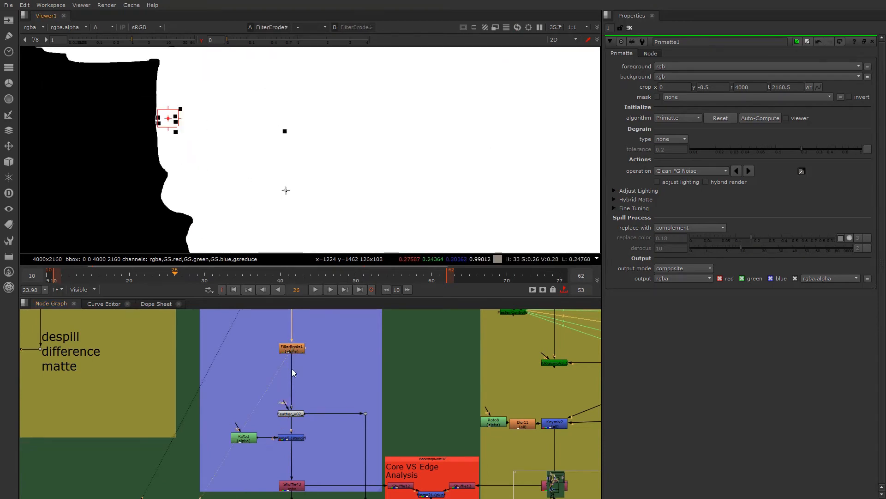
- Reset the viewer gamma to 1 and compare the matte with Feather_v02_4 disabled and enabled
{"action": "left_click", "coordinate": [291, 413]}
{"action": "key", "text": "1"}
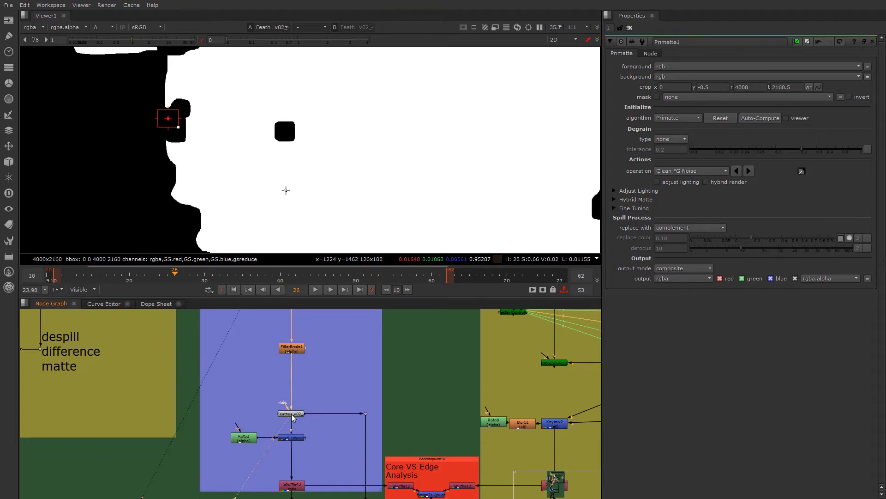
{"action": "left_click", "coordinate": [298, 351]}
{"action": "left_click", "coordinate": [294, 415]}
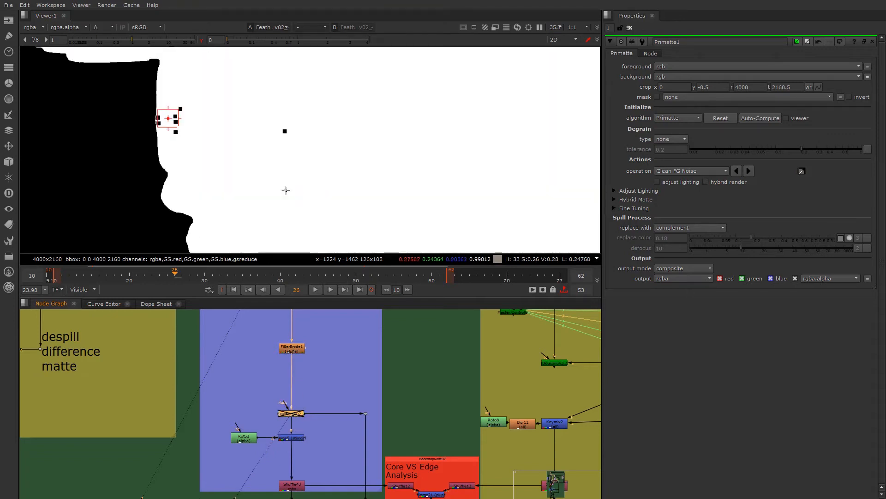
{"action": "left_click", "coordinate": [202, 40]}
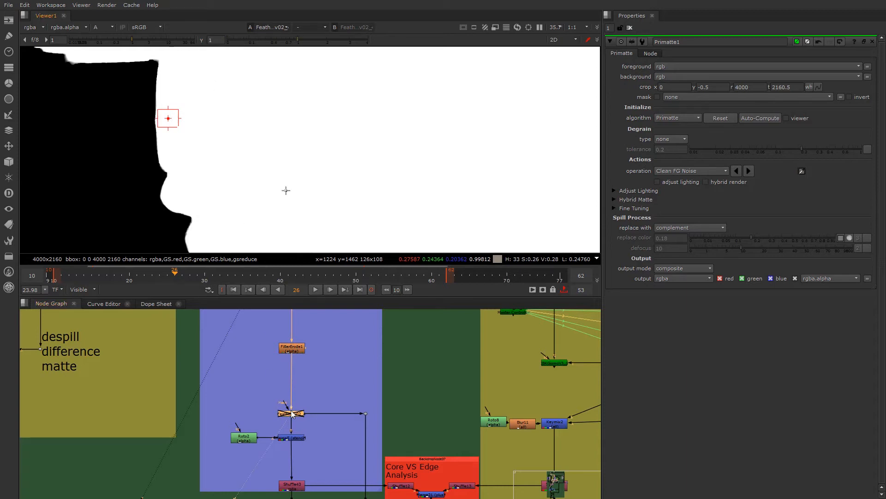
{"action": "key", "text": "d"}
{"action": "left_click", "coordinate": [291, 412]}
{"action": "left_click", "coordinate": [289, 193]}
{"action": "left_click", "coordinate": [292, 416]}
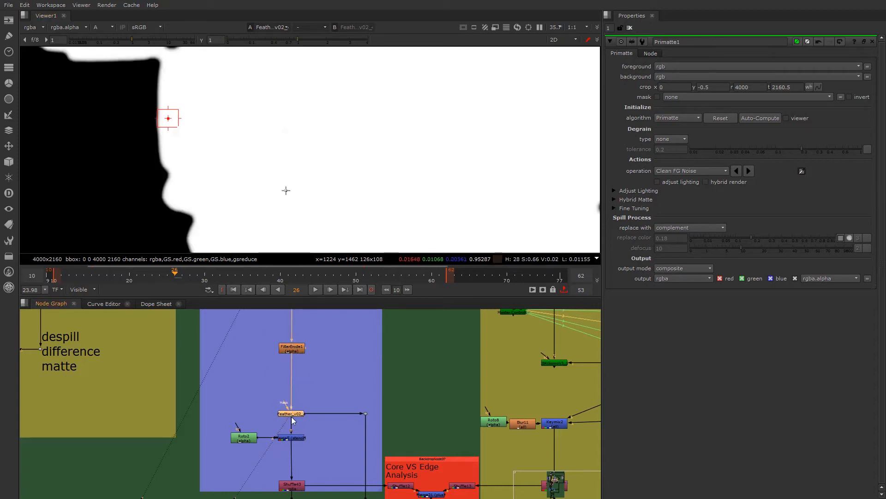
- Paste a copy of the FilterErode1 node beside the Core Matte chain, between Grade4 and FilterErode1
{"action": "middle_click_drag", "start_coordinate": [318, 408], "coordinate": [314, 472]}
{"action": "scroll", "coordinate": [301, 396], "scroll_direction": "down", "scroll_amount": 3}
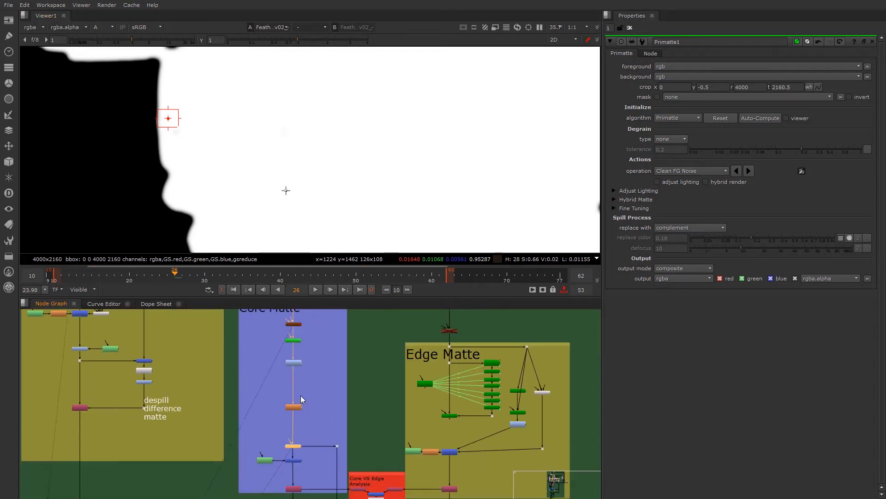
{"action": "scroll", "coordinate": [299, 389], "scroll_direction": "up", "scroll_amount": 4}
{"action": "left_click", "coordinate": [325, 392]}
{"action": "left_click", "coordinate": [302, 423]}
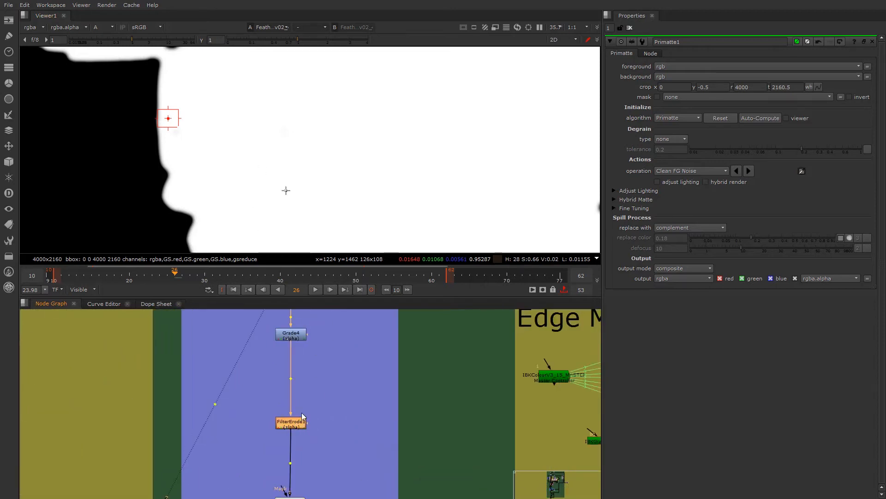
{"action": "left_click", "coordinate": [331, 392]}
{"action": "key", "text": "ctrl+v"}
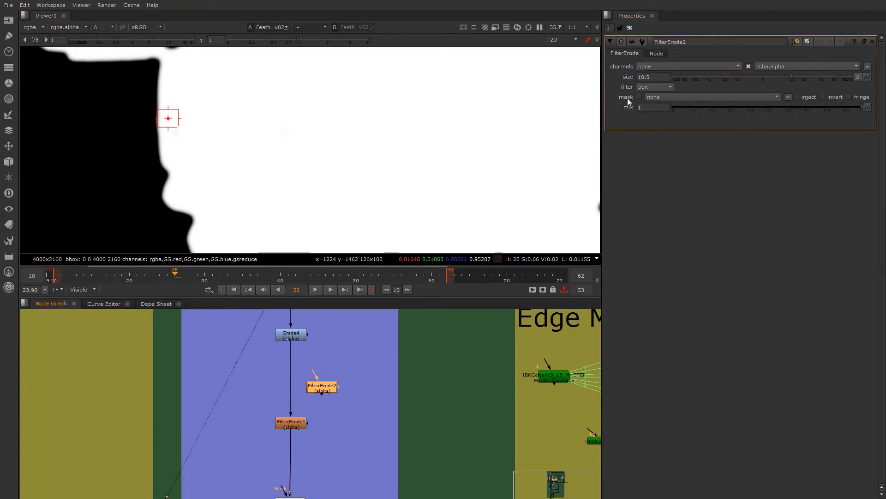
- Set the copied FilterErode's size to -1 and insert it between Grade4 and FilterErode1
{"action": "left_click_drag", "start_coordinate": [652, 76], "coordinate": [589, 27]}
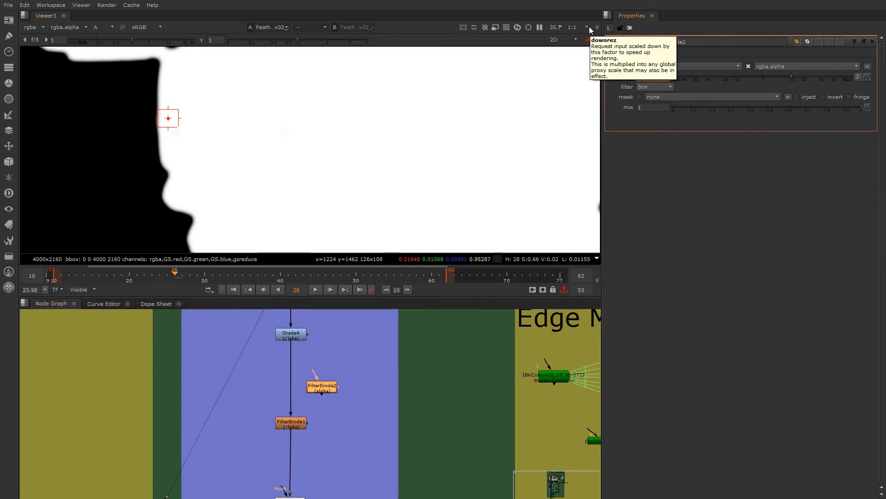
{"action": "type", "text": "-1"}
{"action": "left_click", "coordinate": [369, 353]}
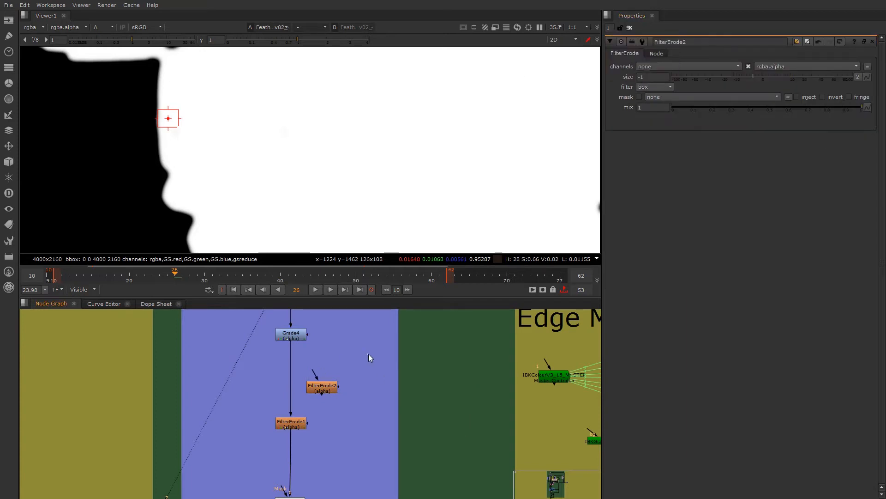
{"action": "left_click_drag", "start_coordinate": [323, 392], "coordinate": [292, 386]}
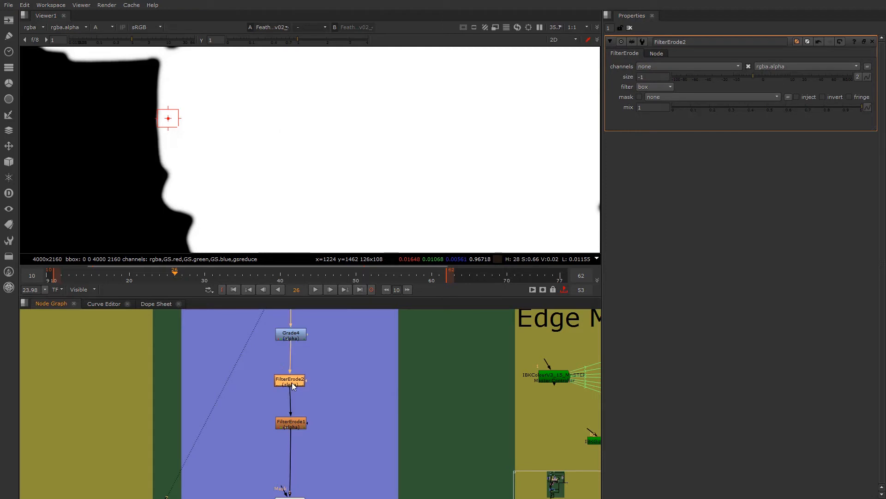
- View the FilterErode1 and Feather_v02_4 outputs to check the matte with the added erode
{"action": "scroll", "coordinate": [182, 114], "scroll_direction": "down", "scroll_amount": 2}
{"action": "scroll", "coordinate": [192, 176], "scroll_direction": "up", "scroll_amount": 1}
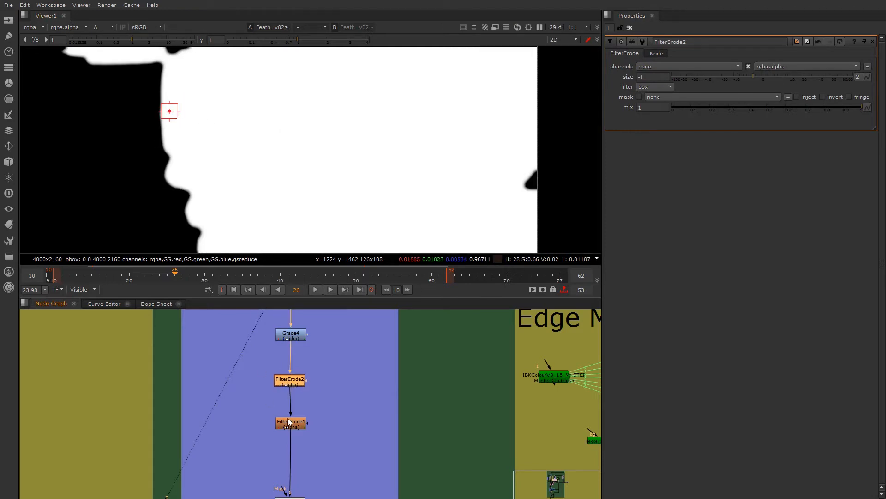
{"action": "left_click", "coordinate": [288, 422]}
{"action": "key", "text": "1"}
{"action": "left_click", "coordinate": [303, 431]}
{"action": "middle_click_drag", "start_coordinate": [302, 435], "coordinate": [303, 370]}
{"action": "left_click", "coordinate": [293, 436]}
{"action": "key", "text": "1"}
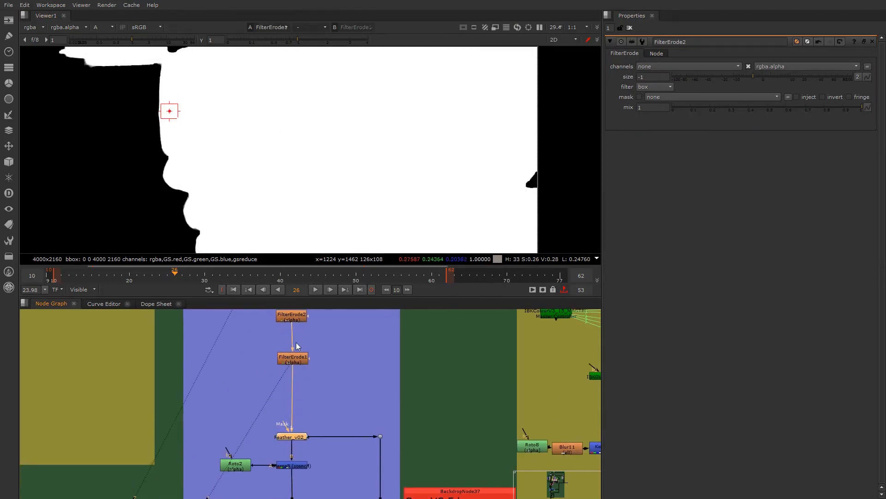
- Compare FilterErode1 with Feather_v02_4 again and inspect the softened matte edge across the whole frame
{"action": "middle_click_drag", "start_coordinate": [294, 315], "coordinate": [294, 350]}
{"action": "left_click", "coordinate": [293, 351]}
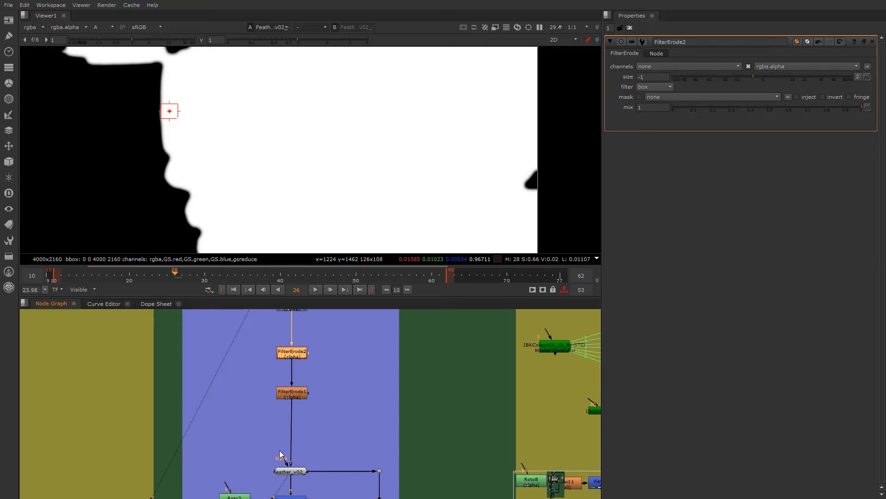
{"action": "middle_click_drag", "start_coordinate": [280, 454], "coordinate": [260, 403]}
{"action": "left_click", "coordinate": [274, 341]}
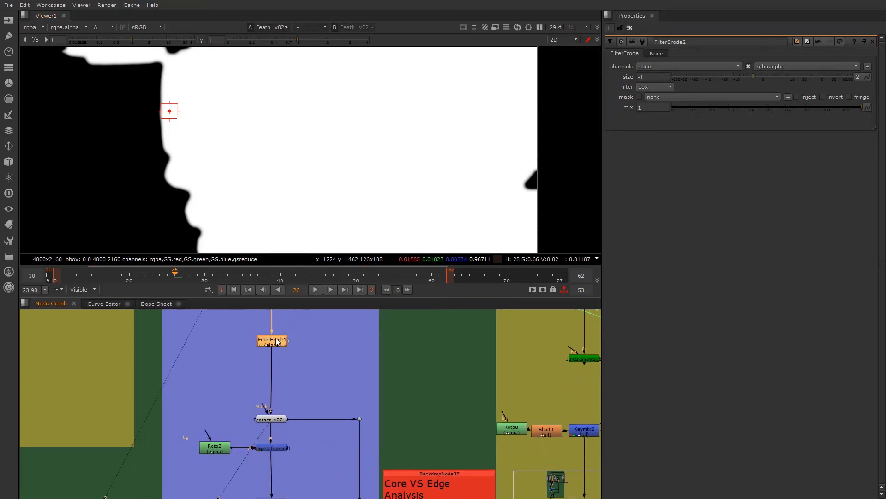
{"action": "key", "text": "1"}
{"action": "key", "text": "1"}
{"action": "scroll", "coordinate": [246, 188], "scroll_direction": "down", "scroll_amount": 3}
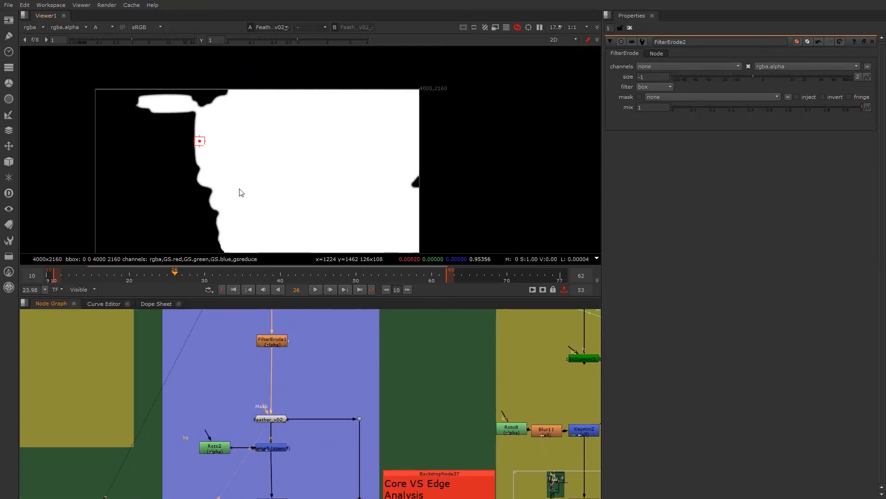
{"action": "middle_click_drag", "start_coordinate": [245, 194], "coordinate": [238, 187]}
{"action": "scroll", "coordinate": [283, 434], "scroll_direction": "down", "scroll_amount": 2}
- Examine the Core Matte's end, from Feather_v02_4 through Merge5 and Shuffle43, and the side branch leaving the feather
{"action": "middle_click_drag", "start_coordinate": [283, 452], "coordinate": [274, 419]}
{"action": "scroll", "coordinate": [274, 419], "scroll_direction": "up", "scroll_amount": 3}
{"action": "scroll", "coordinate": [270, 414], "scroll_direction": "down", "scroll_amount": 3}
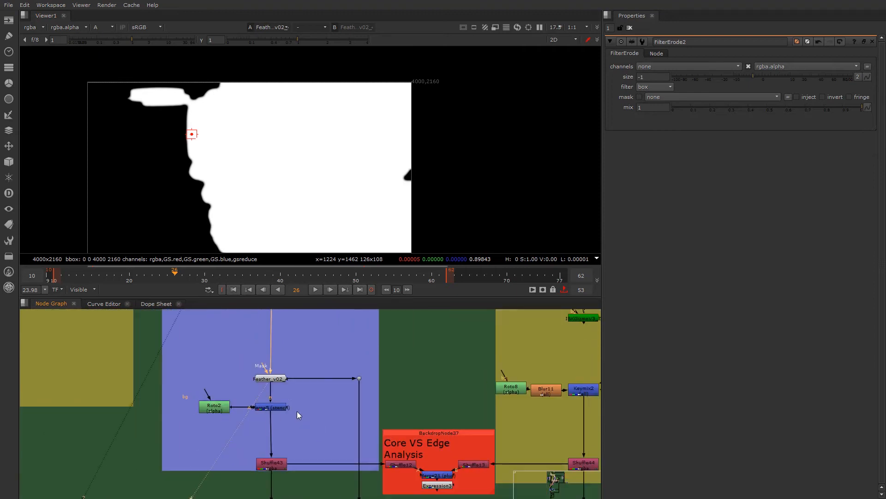
{"action": "scroll", "coordinate": [279, 376], "scroll_direction": "up", "scroll_amount": 1}
{"action": "scroll", "coordinate": [281, 408], "scroll_direction": "up", "scroll_amount": 2}
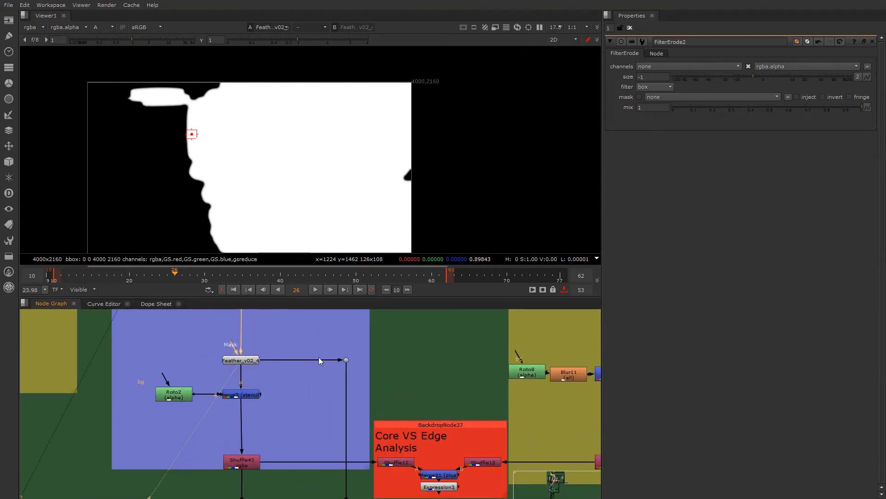
{"action": "scroll", "coordinate": [353, 445], "scroll_direction": "down", "scroll_amount": 3}
{"action": "middle_click_drag", "start_coordinate": [334, 462], "coordinate": [316, 403]}
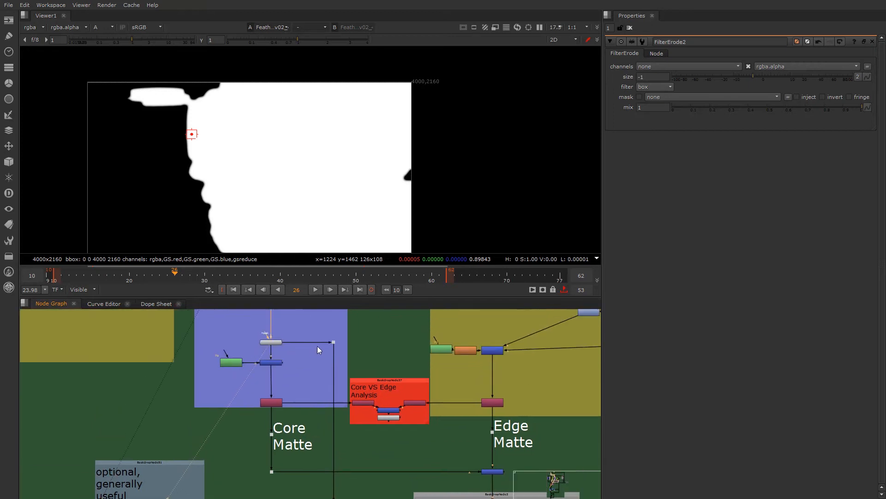
{"action": "scroll", "coordinate": [321, 373], "scroll_direction": "down", "scroll_amount": 5}
{"action": "scroll", "coordinate": [287, 337], "scroll_direction": "up", "scroll_amount": 2}
{"action": "scroll", "coordinate": [287, 337], "scroll_direction": "up", "scroll_amount": 5}
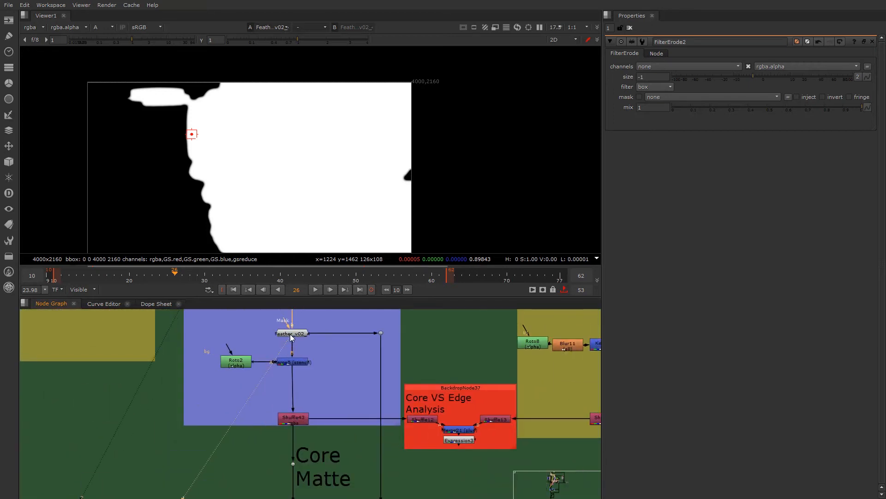
- Trace the feather's side branch to the "optional, generally useful" section and the Core Matte output towards the GARBAGE_MASK
{"action": "scroll", "coordinate": [366, 334], "scroll_direction": "down", "scroll_amount": 3}
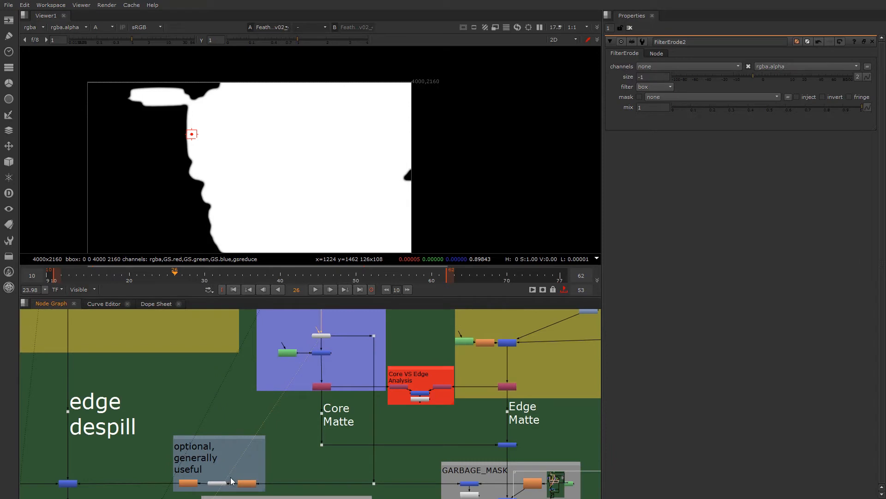
{"action": "scroll", "coordinate": [338, 372], "scroll_direction": "up", "scroll_amount": 3}
{"action": "middle_click_drag", "start_coordinate": [341, 373], "coordinate": [302, 402]}
{"action": "scroll", "coordinate": [303, 403], "scroll_direction": "down", "scroll_amount": 2}
{"action": "middle_click_drag", "start_coordinate": [290, 466], "coordinate": [290, 407]}
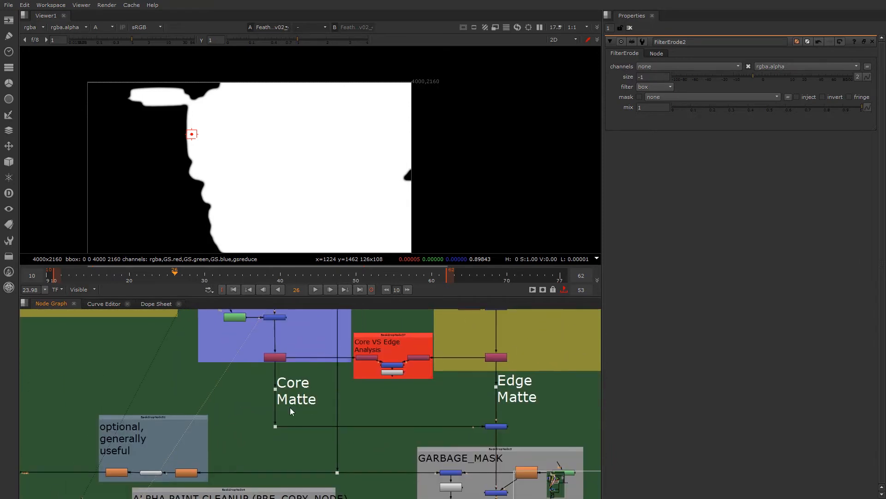
{"action": "middle_click_drag", "start_coordinate": [537, 496], "coordinate": [433, 471]}
{"action": "middle_click_drag", "start_coordinate": [175, 337], "coordinate": [178, 448]}
- Open the properties of Roto2, which feeds Merge5, and inspect its ellipse shapes over the matte
{"action": "scroll", "coordinate": [176, 448], "scroll_direction": "up", "scroll_amount": 4}
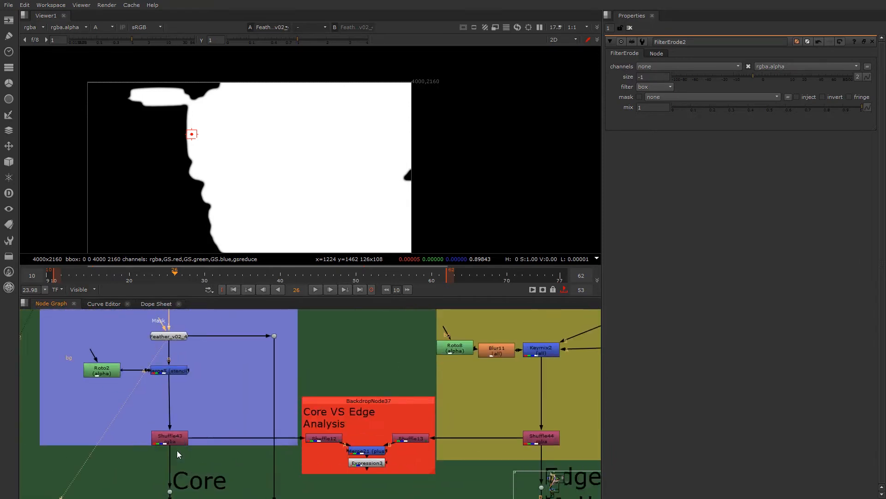
{"action": "scroll", "coordinate": [181, 355], "scroll_direction": "down", "scroll_amount": 3}
{"action": "scroll", "coordinate": [181, 391], "scroll_direction": "up", "scroll_amount": 4}
{"action": "left_click", "coordinate": [173, 381]}
{"action": "double_click", "coordinate": [72, 382]}
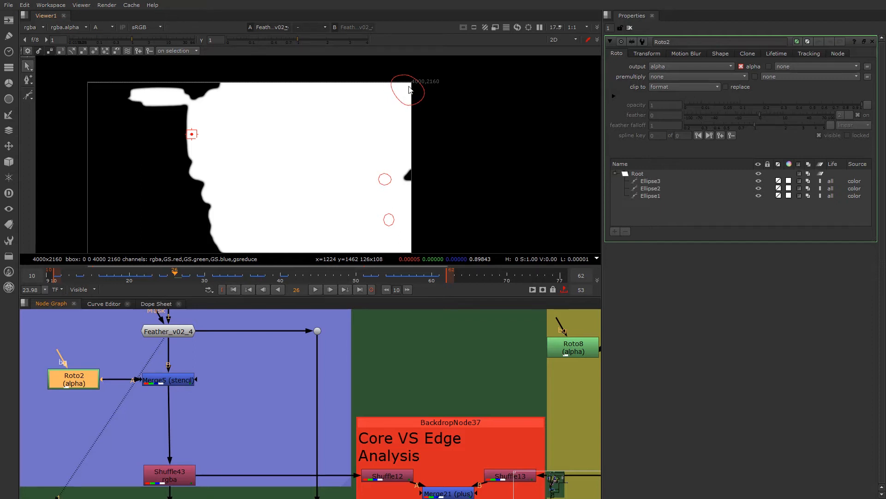
{"action": "scroll", "coordinate": [409, 88], "scroll_direction": "up", "scroll_amount": 2}
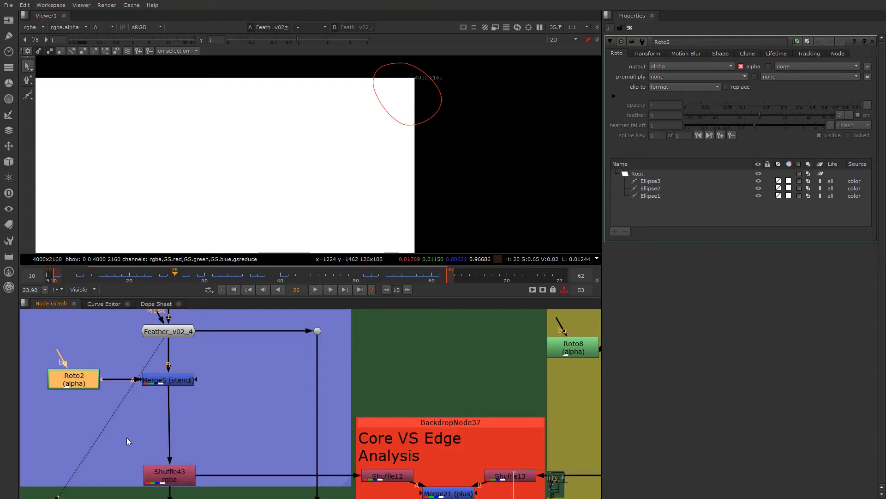
- View the Merge5 stencil output and inspect the areas its roto ellipses cut from the core matte
{"action": "left_click", "coordinate": [169, 385]}
{"action": "key", "text": "1"}
{"action": "scroll", "coordinate": [300, 143], "scroll_direction": "down", "scroll_amount": 2}
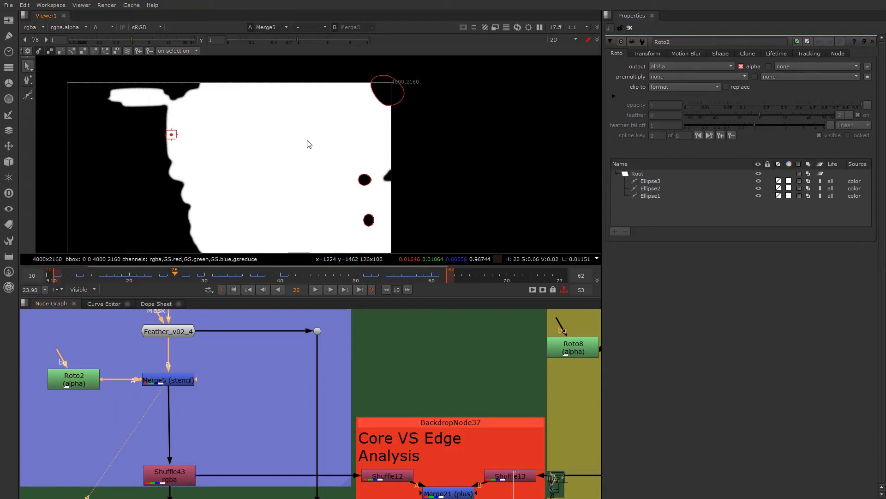
{"action": "scroll", "coordinate": [348, 194], "scroll_direction": "up", "scroll_amount": 3}
{"action": "scroll", "coordinate": [366, 192], "scroll_direction": "down", "scroll_amount": 2}
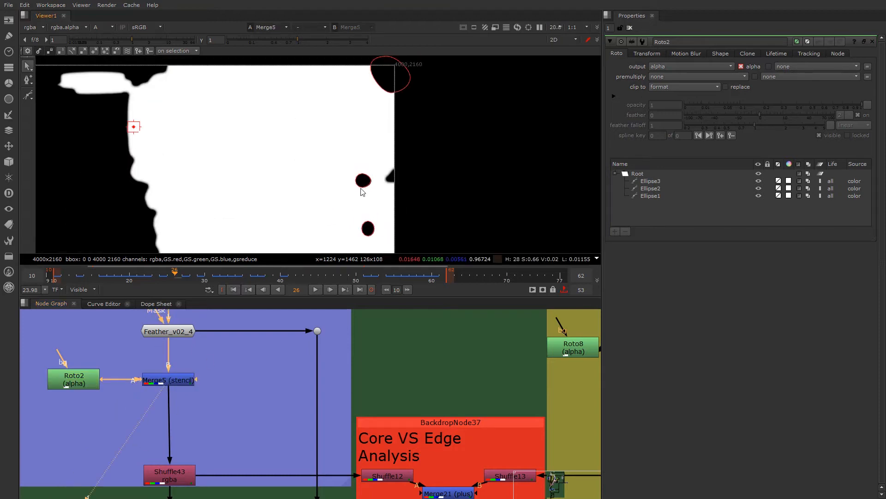
- View the original green screen footage and inspect the green areas behind the head inside the Roto2 ellipses
{"action": "scroll", "coordinate": [197, 350], "scroll_direction": "down", "scroll_amount": 6}
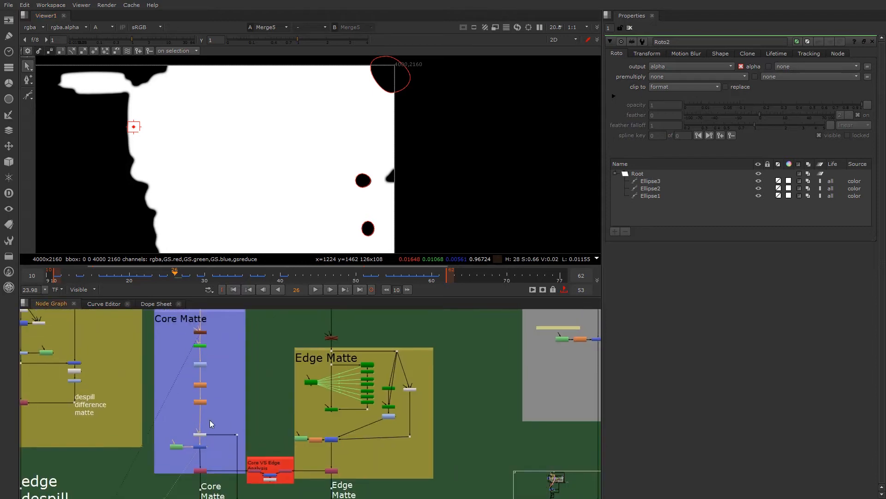
{"action": "scroll", "coordinate": [208, 411], "scroll_direction": "down", "scroll_amount": 3}
{"action": "scroll", "coordinate": [144, 354], "scroll_direction": "up", "scroll_amount": 4}
{"action": "scroll", "coordinate": [142, 346], "scroll_direction": "down", "scroll_amount": 2}
{"action": "middle_click_drag", "start_coordinate": [137, 315], "coordinate": [134, 388]}
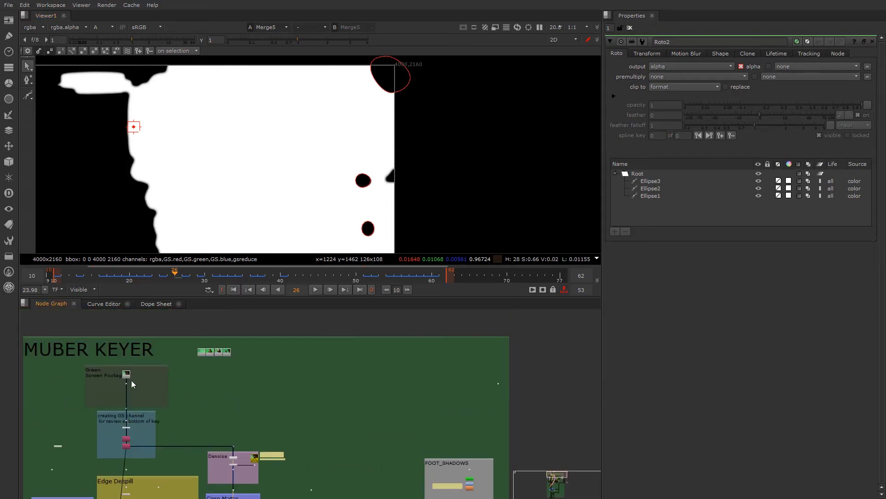
{"action": "scroll", "coordinate": [130, 375], "scroll_direction": "up", "scroll_amount": 2}
{"action": "key", "text": "1"}
{"action": "scroll", "coordinate": [316, 189], "scroll_direction": "up", "scroll_amount": 2}
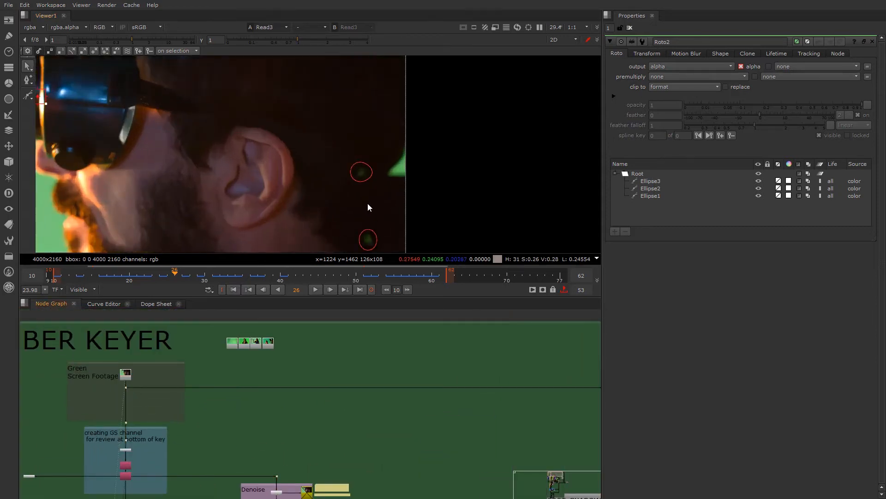
{"action": "middle_click_drag", "start_coordinate": [352, 167], "coordinate": [347, 227]}
{"action": "scroll", "coordinate": [333, 148], "scroll_direction": "down", "scroll_amount": 4}
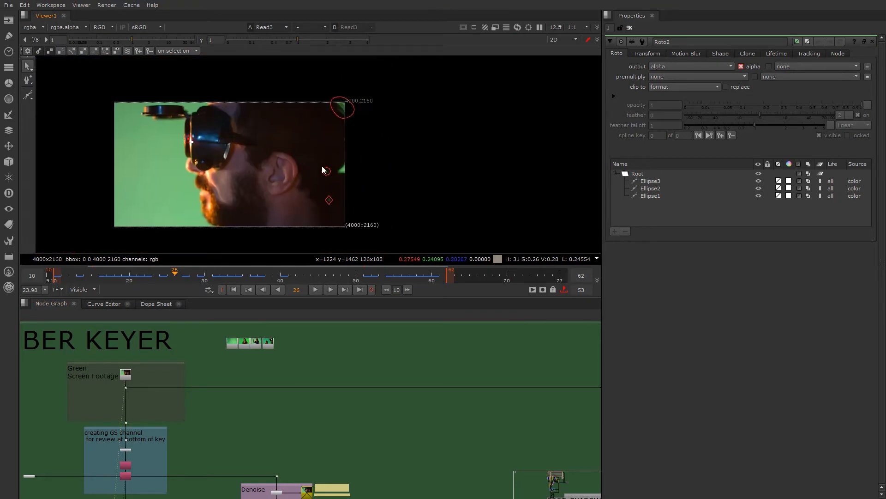
- Examine how the Core Matte, Edge Matte and despill sections connect, returning to Roto2 and the Merge5 stencil
{"action": "scroll", "coordinate": [259, 425], "scroll_direction": "down", "scroll_amount": 3}
{"action": "scroll", "coordinate": [242, 362], "scroll_direction": "up", "scroll_amount": 3}
{"action": "scroll", "coordinate": [243, 362], "scroll_direction": "up", "scroll_amount": 5}
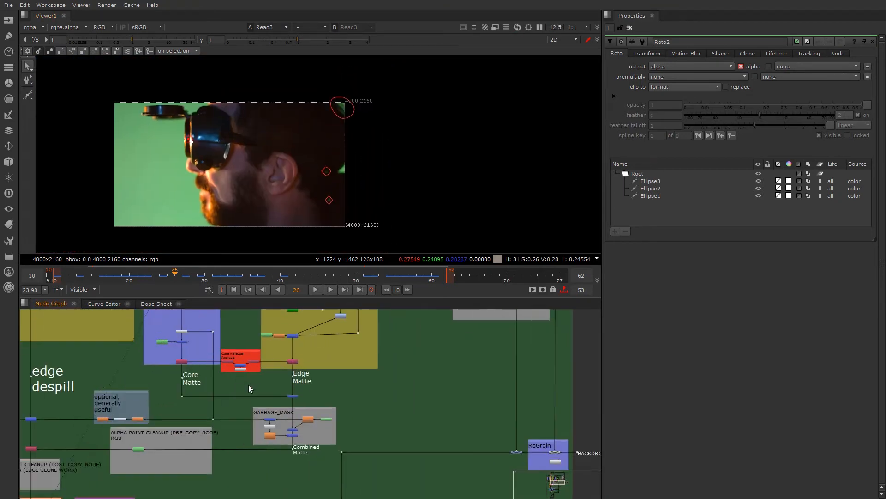
{"action": "scroll", "coordinate": [260, 396], "scroll_direction": "down", "scroll_amount": 2}
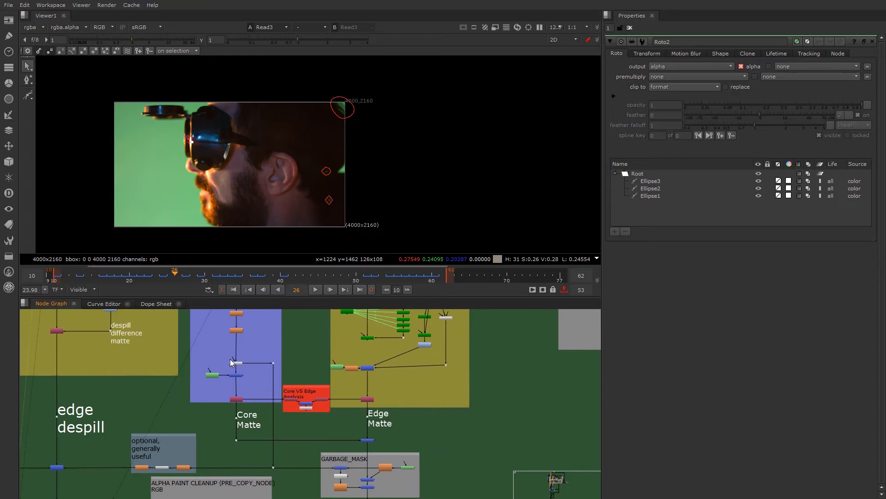
{"action": "scroll", "coordinate": [235, 367], "scroll_direction": "up", "scroll_amount": 2}
{"action": "middle_click_drag", "start_coordinate": [287, 371], "coordinate": [313, 312]}
{"action": "scroll", "coordinate": [117, 466], "scroll_direction": "down", "scroll_amount": 5}
{"action": "middle_click_drag", "start_coordinate": [51, 447], "coordinate": [351, 486]}
{"action": "scroll", "coordinate": [282, 398], "scroll_direction": "up", "scroll_amount": 1}
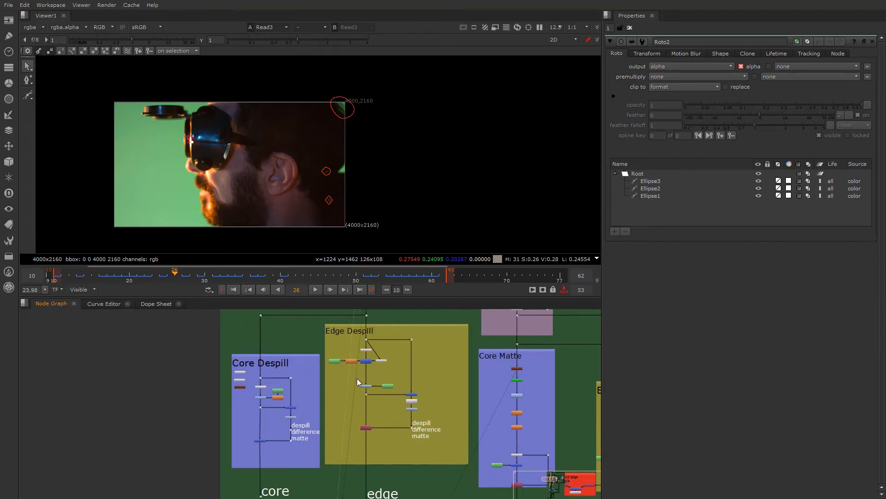
{"action": "scroll", "coordinate": [356, 378], "scroll_direction": "down", "scroll_amount": 3}
{"action": "middle_click_drag", "start_coordinate": [293, 414], "coordinate": [239, 389]}
{"action": "scroll", "coordinate": [247, 392], "scroll_direction": "up", "scroll_amount": 4}
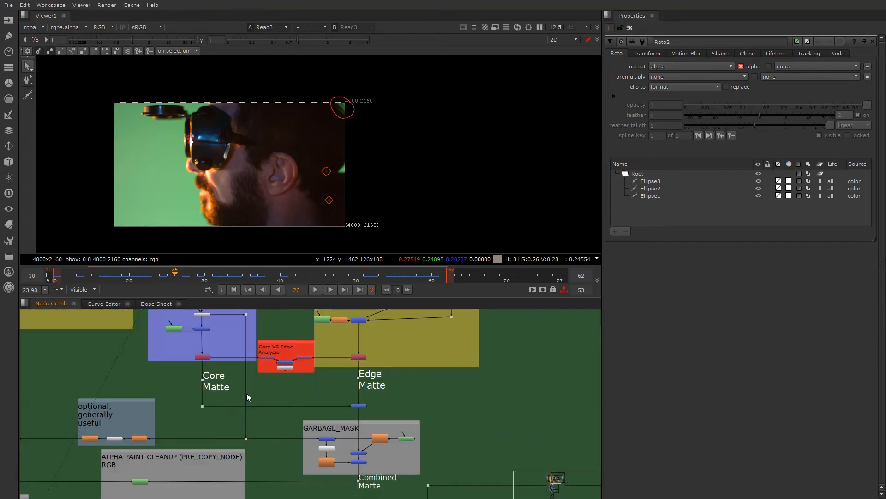
{"action": "scroll", "coordinate": [246, 396], "scroll_direction": "up", "scroll_amount": 4}
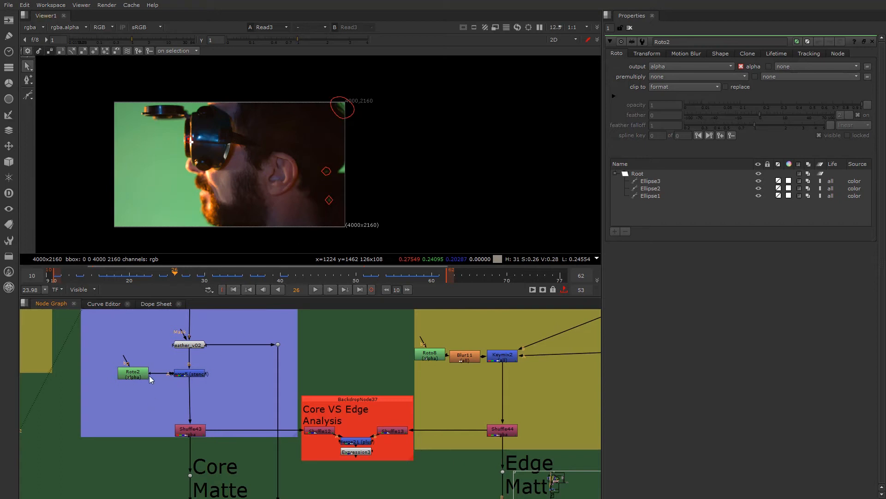
- View the core matte output at Shuffle43 and open its properties to inspect the alpha routing into the rgba channels
{"action": "scroll", "coordinate": [224, 414], "scroll_direction": "down", "scroll_amount": 2}
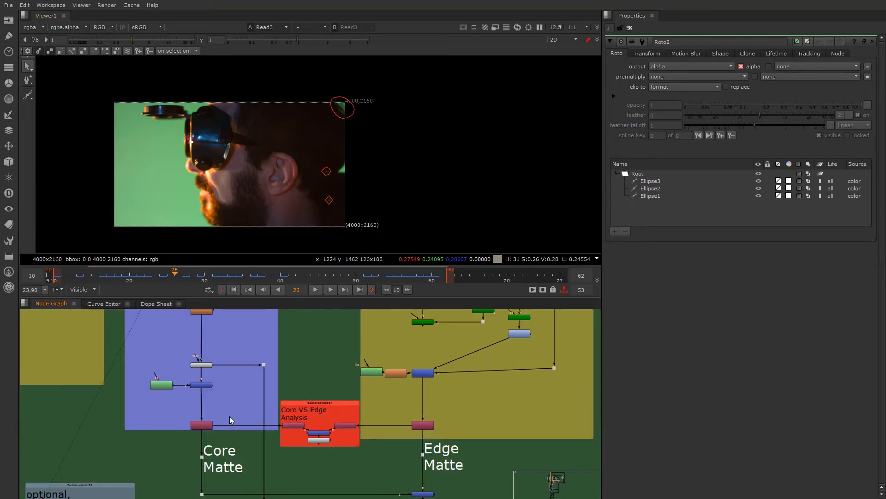
{"action": "middle_click_drag", "start_coordinate": [221, 425], "coordinate": [187, 414]}
{"action": "scroll", "coordinate": [186, 415], "scroll_direction": "up", "scroll_amount": 3}
{"action": "scroll", "coordinate": [170, 372], "scroll_direction": "down", "scroll_amount": 3}
{"action": "scroll", "coordinate": [180, 358], "scroll_direction": "up", "scroll_amount": 1}
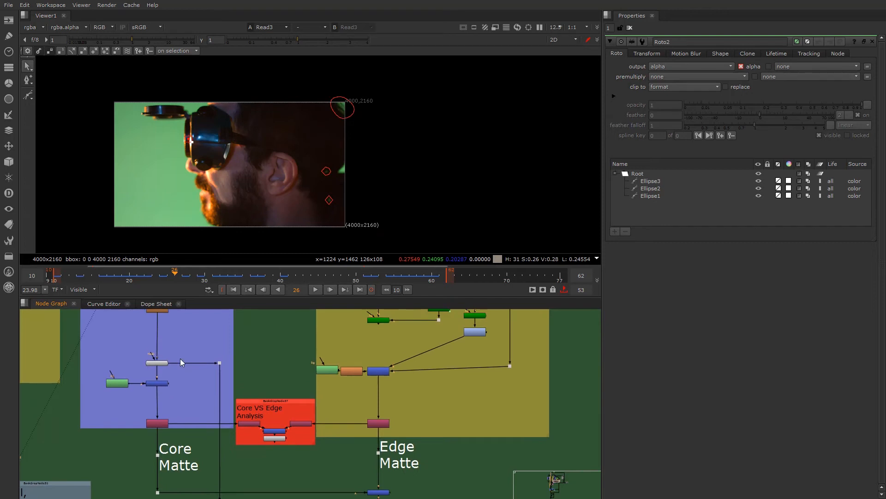
{"action": "scroll", "coordinate": [167, 436], "scroll_direction": "up", "scroll_amount": 3}
{"action": "left_click", "coordinate": [153, 406]}
{"action": "key", "text": "1"}
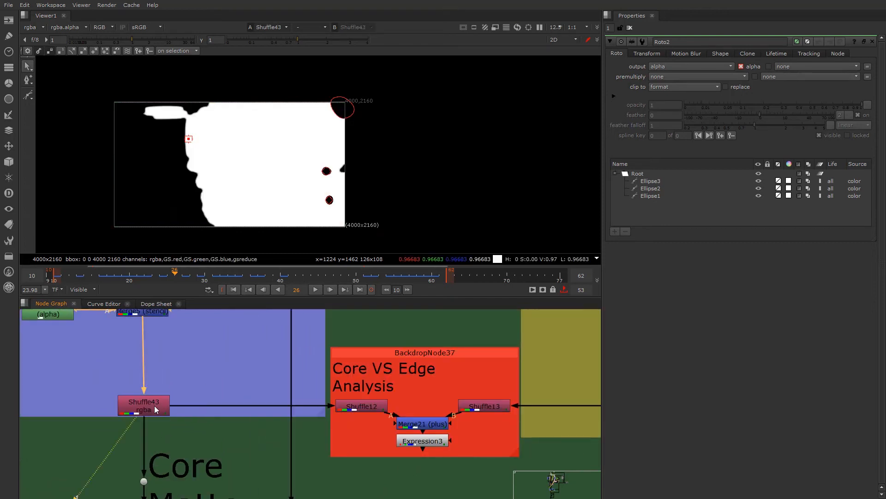
{"action": "double_click", "coordinate": [154, 406]}
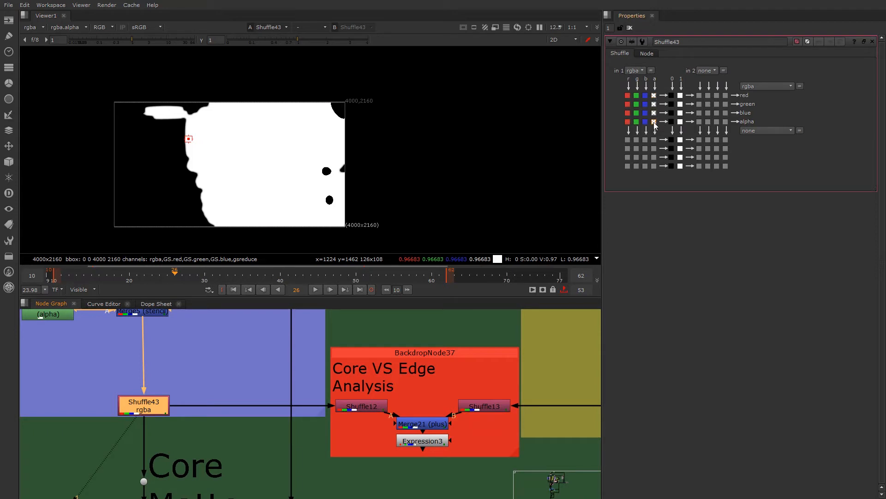
{"action": "left_click", "coordinate": [209, 397]}
{"action": "scroll", "coordinate": [209, 396], "scroll_direction": "down", "scroll_amount": 4}
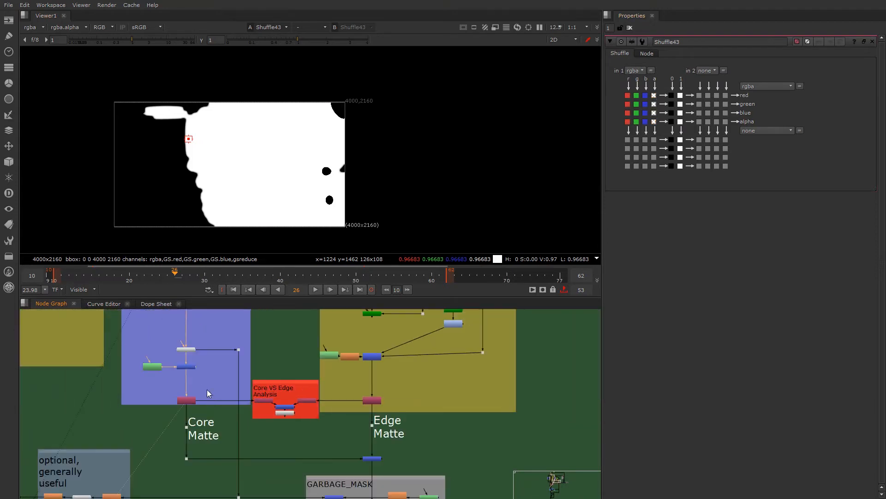
- Compare the green screen footage at the head of the MUBER KEYER tree with the Shuffle43 core matte, and check the viewer's channel display options
{"action": "middle_click_drag", "start_coordinate": [200, 370], "coordinate": [194, 446]}
{"action": "scroll", "coordinate": [195, 411], "scroll_direction": "down", "scroll_amount": 3}
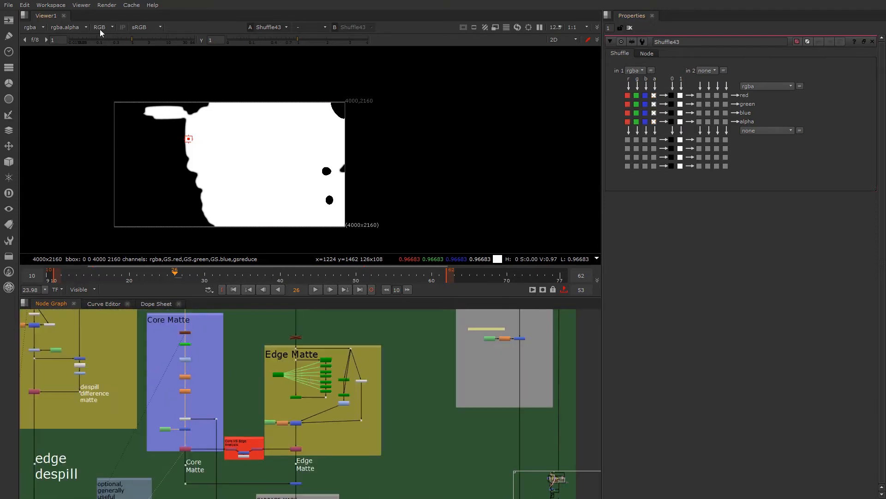
{"action": "middle_click_drag", "start_coordinate": [169, 361], "coordinate": [167, 444]}
{"action": "middle_click_drag", "start_coordinate": [127, 358], "coordinate": [146, 394]}
{"action": "scroll", "coordinate": [146, 395], "scroll_direction": "down", "scroll_amount": 1}
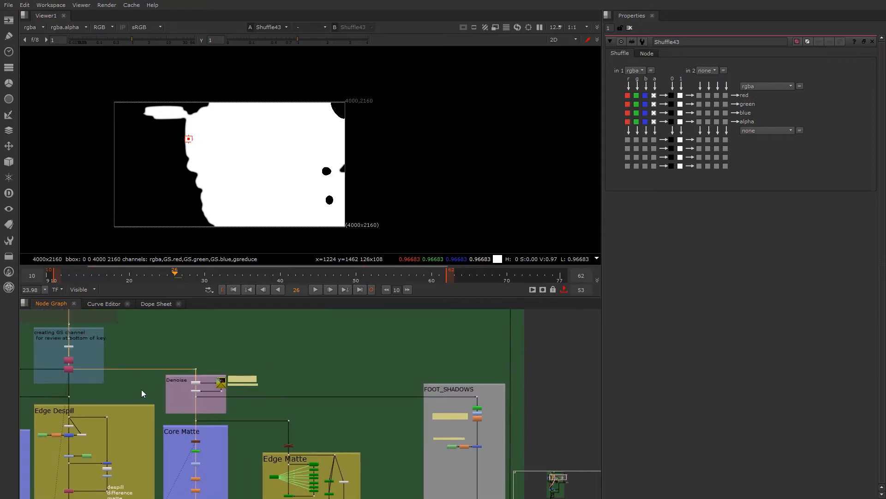
{"action": "middle_click_drag", "start_coordinate": [71, 345], "coordinate": [105, 467]}
{"action": "left_click", "coordinate": [104, 404]}
{"action": "key", "text": "2"}
{"action": "left_click", "coordinate": [118, 400]}
{"action": "key", "text": "1"}
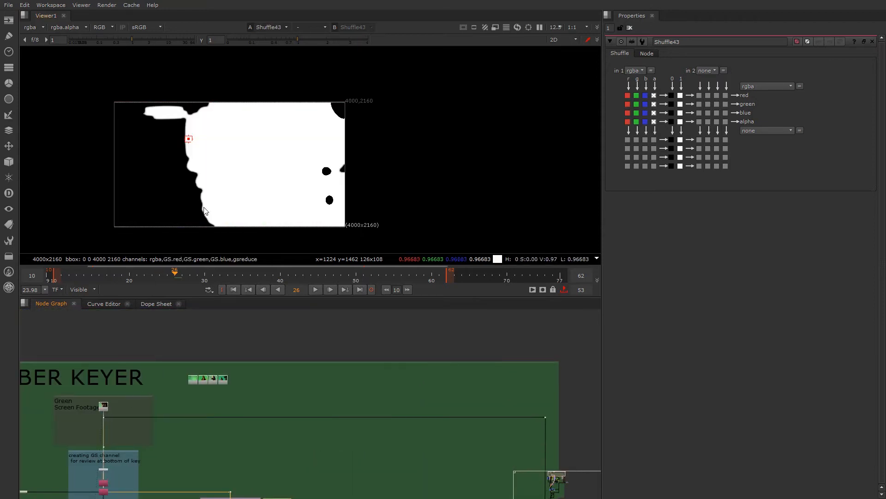
{"action": "key", "text": "2"}
{"action": "key", "text": "1"}
{"action": "key", "text": "2"}
{"action": "key", "text": "1"}
{"action": "key", "text": "2"}
{"action": "scroll", "coordinate": [220, 422], "scroll_direction": "down", "scroll_amount": 4}
{"action": "key", "text": "1"}
{"action": "left_click", "coordinate": [109, 29]}
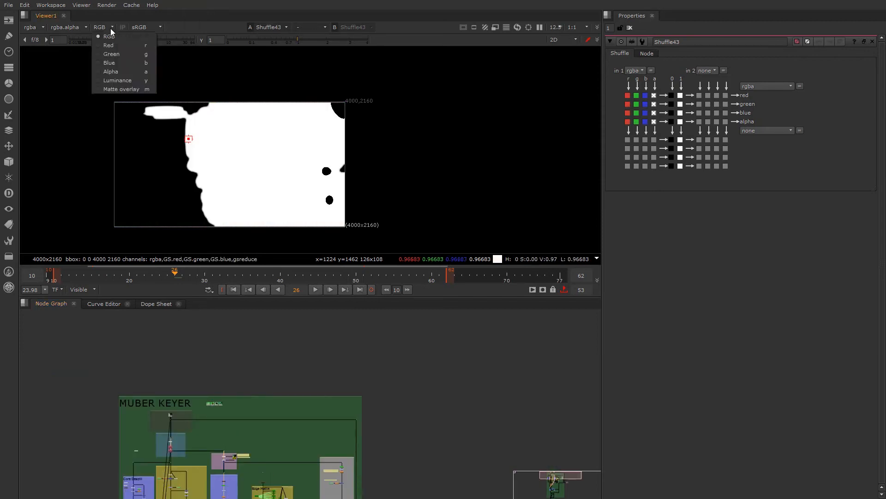
{"action": "left_click", "coordinate": [235, 179]}
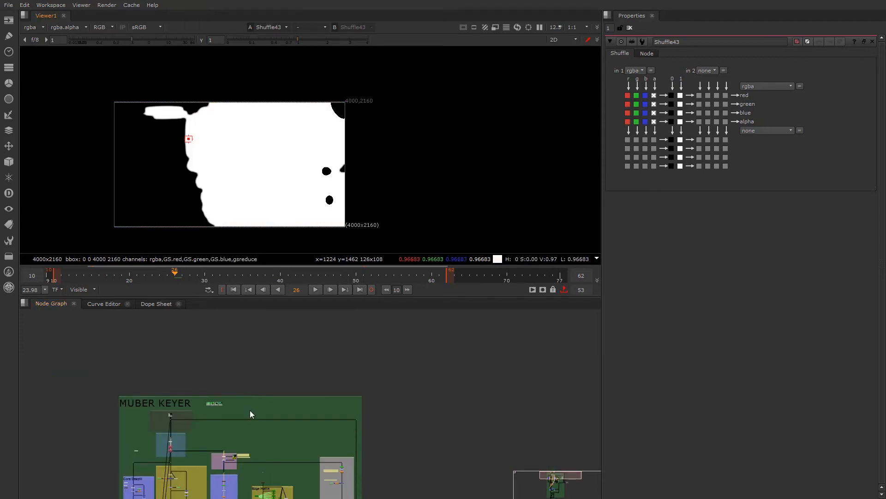
- View the edge matte output at Shuffle44 beside the Core VS Edge Analysis section
{"action": "scroll", "coordinate": [255, 407], "scroll_direction": "down", "scroll_amount": 2}
{"action": "middle_click_drag", "start_coordinate": [247, 436], "coordinate": [224, 356]}
{"action": "scroll", "coordinate": [228, 360], "scroll_direction": "up", "scroll_amount": 4}
{"action": "scroll", "coordinate": [208, 460], "scroll_direction": "up", "scroll_amount": 4}
{"action": "scroll", "coordinate": [194, 446], "scroll_direction": "up", "scroll_amount": 2}
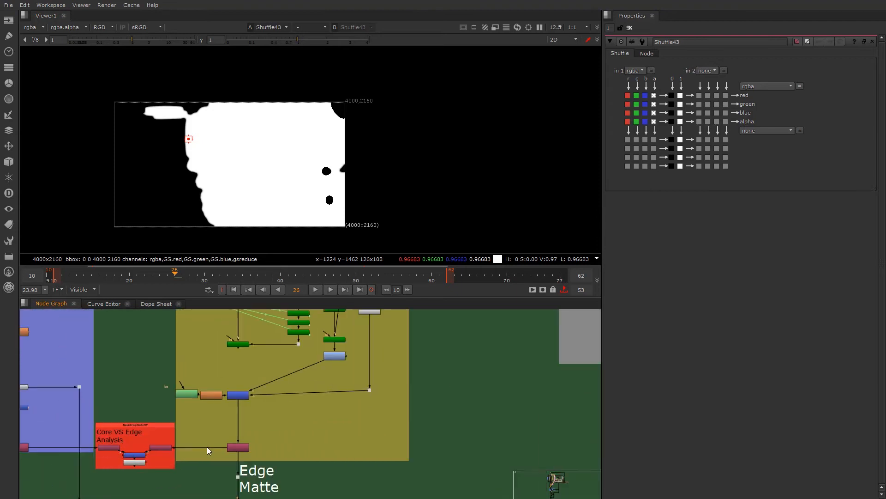
{"action": "middle_click_drag", "start_coordinate": [162, 448], "coordinate": [267, 454]}
{"action": "scroll", "coordinate": [225, 468], "scroll_direction": "up", "scroll_amount": 3}
{"action": "left_click", "coordinate": [427, 445]}
{"action": "key", "text": "1"}
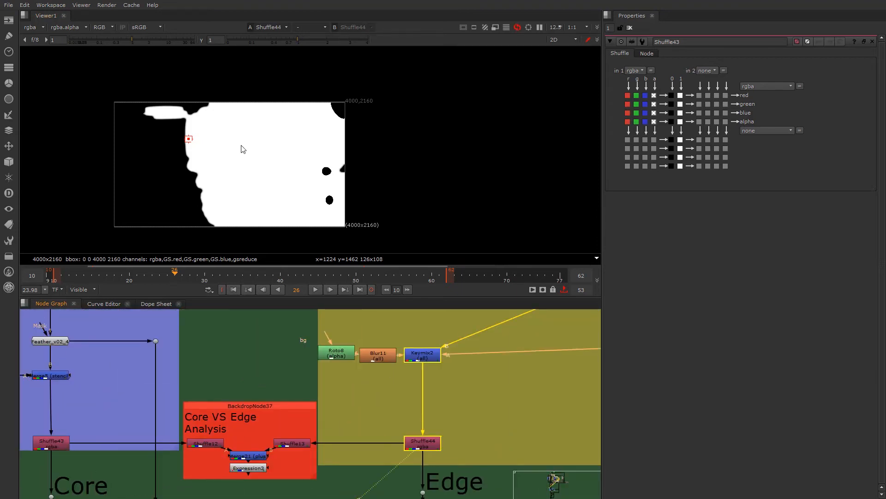
- View the PxF_ScreenClean1 output above the Edge Matte section and open its properties
{"action": "scroll", "coordinate": [349, 356], "scroll_direction": "down", "scroll_amount": 6}
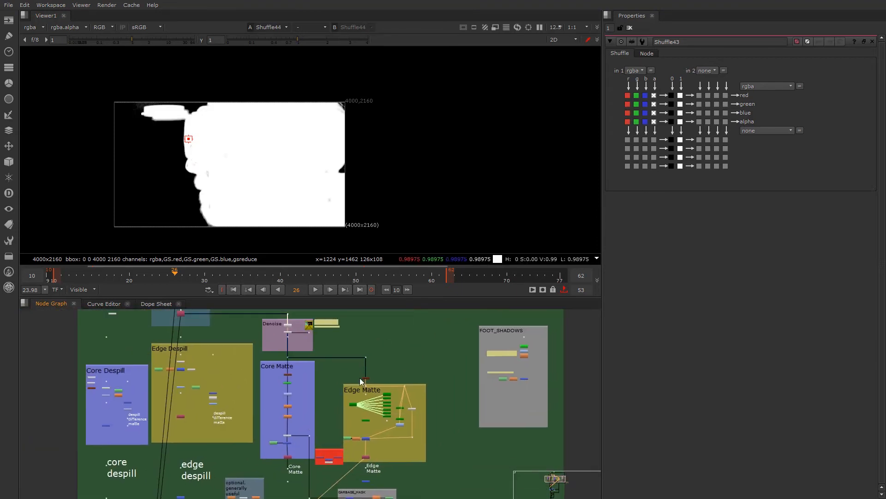
{"action": "scroll", "coordinate": [367, 374], "scroll_direction": "up", "scroll_amount": 6}
{"action": "left_click", "coordinate": [361, 386]}
{"action": "key", "text": "1"}
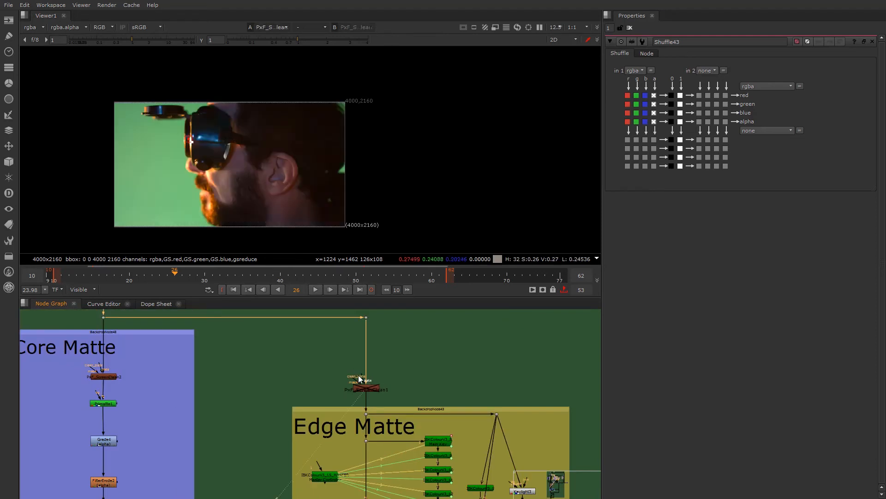
{"action": "middle_click_drag", "start_coordinate": [362, 379], "coordinate": [318, 381]}
{"action": "scroll", "coordinate": [336, 401], "scroll_direction": "up", "scroll_amount": 4}
{"action": "scroll", "coordinate": [331, 404], "scroll_direction": "down", "scroll_amount": 2}
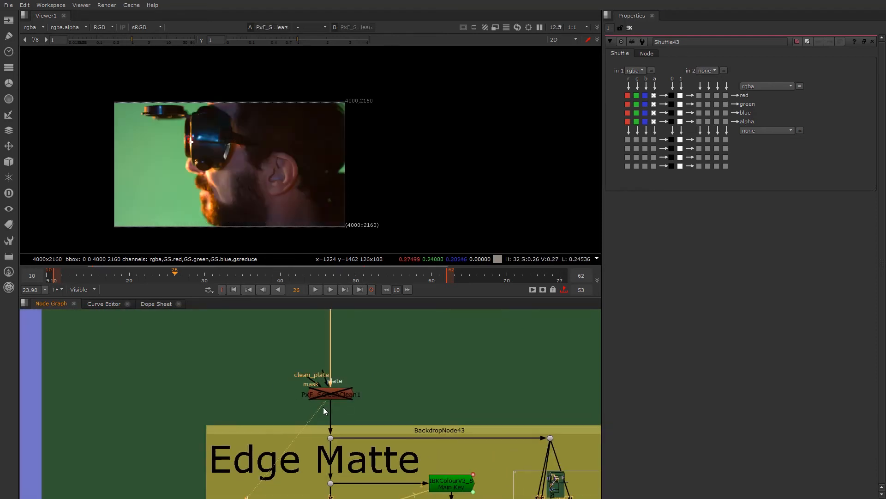
{"action": "scroll", "coordinate": [312, 389], "scroll_direction": "up", "scroll_amount": 3}
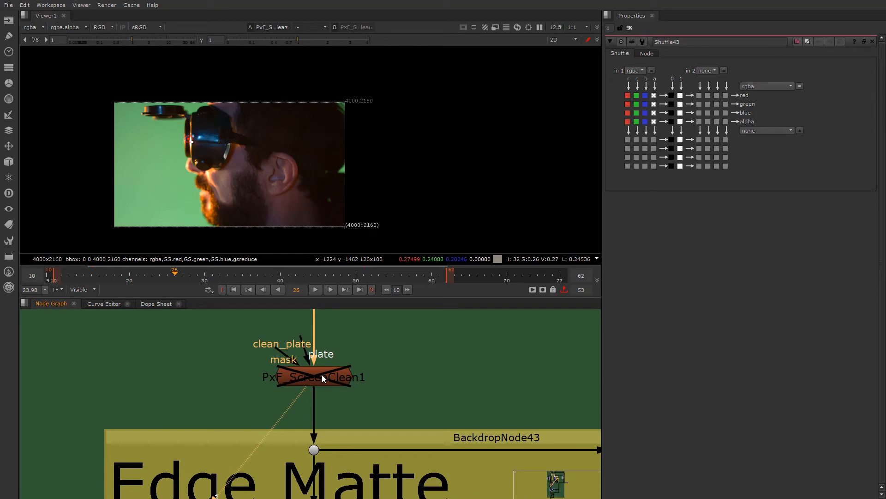
{"action": "left_click", "coordinate": [314, 378]}
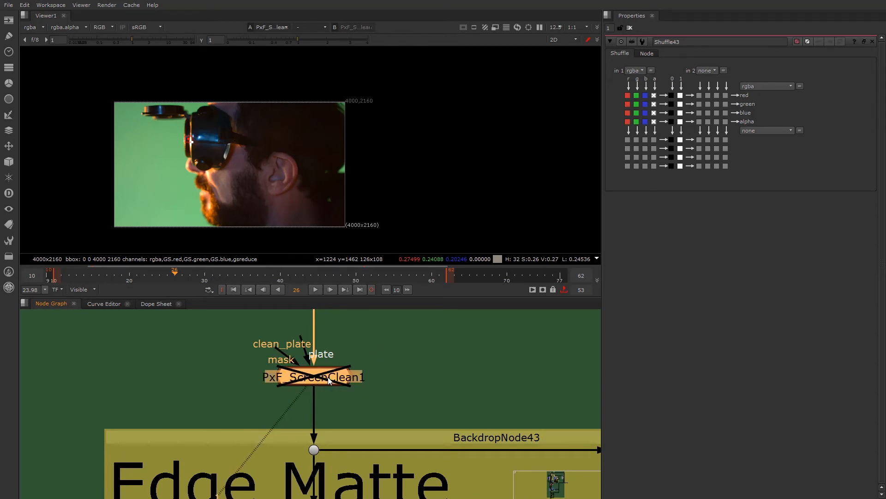
{"action": "double_click", "coordinate": [329, 379]}
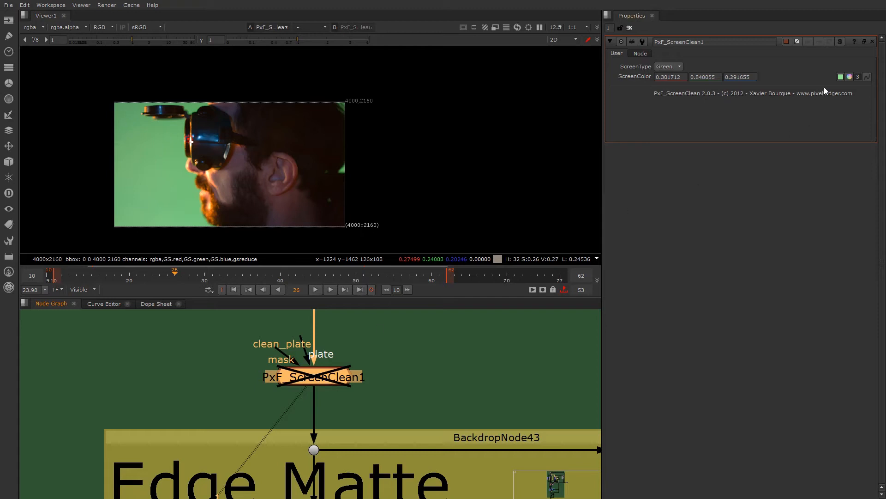
- Insert a Dot into the connection above PxF_ScreenClean1 and line the node up directly beneath it
{"action": "scroll", "coordinate": [265, 394], "scroll_direction": "down", "scroll_amount": 2}
{"action": "middle_click_drag", "start_coordinate": [265, 394], "coordinate": [341, 452]}
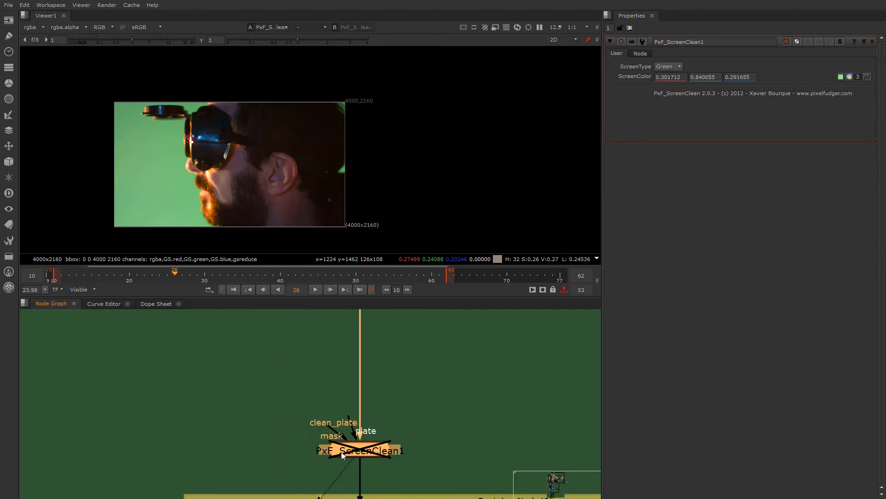
{"action": "left_click", "coordinate": [359, 392], "text": "ctrl"}
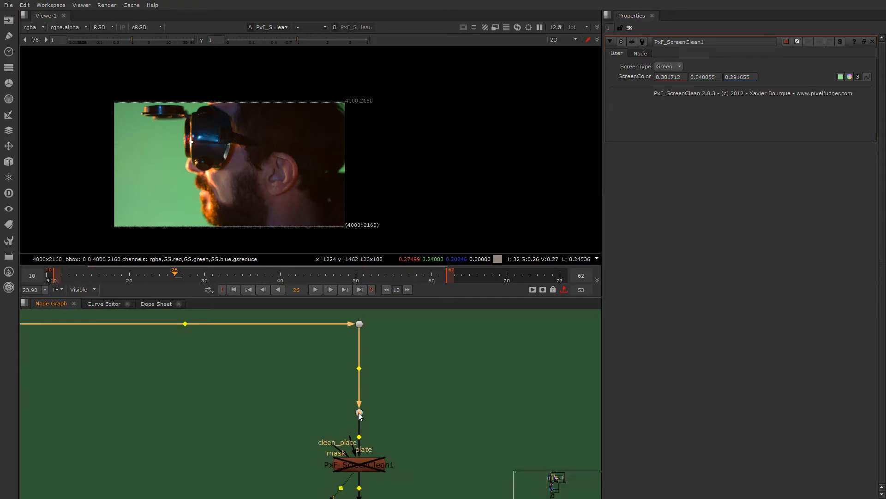
{"action": "left_click_drag", "start_coordinate": [358, 464], "coordinate": [289, 450]}
{"action": "middle_click_drag", "start_coordinate": [309, 470], "coordinate": [312, 433]}
{"action": "left_click", "coordinate": [356, 425]}
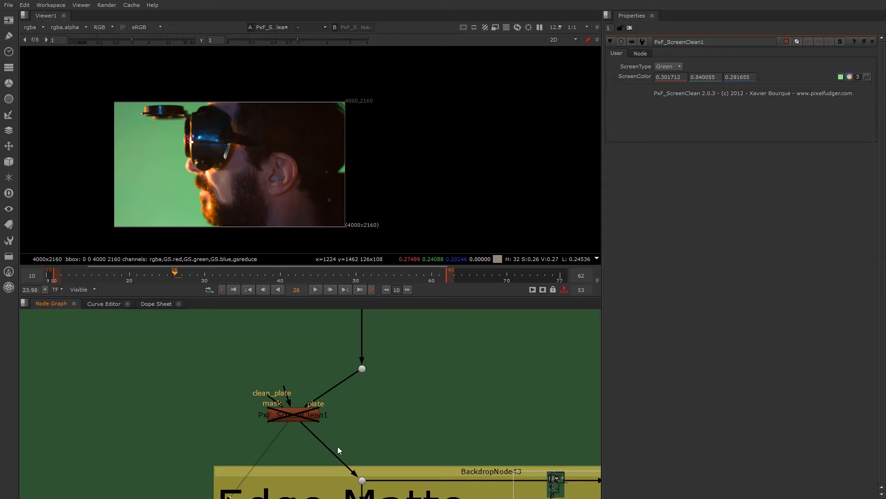
{"action": "left_click_drag", "start_coordinate": [293, 416], "coordinate": [361, 419]}
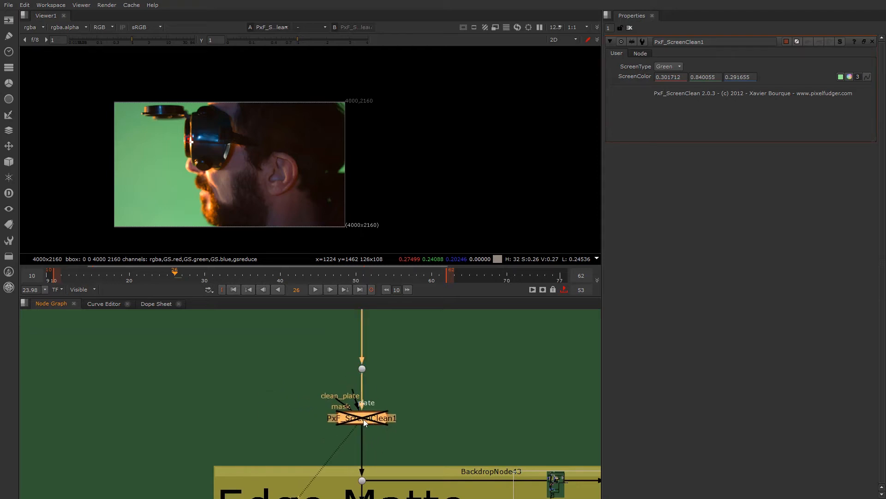
- Toggle PxF_ScreenClean1 on and off to compare its effect on the green screen, leaving it disabled
{"action": "key", "text": "d"}
{"action": "key", "text": "d"}
{"action": "key", "text": "d"}
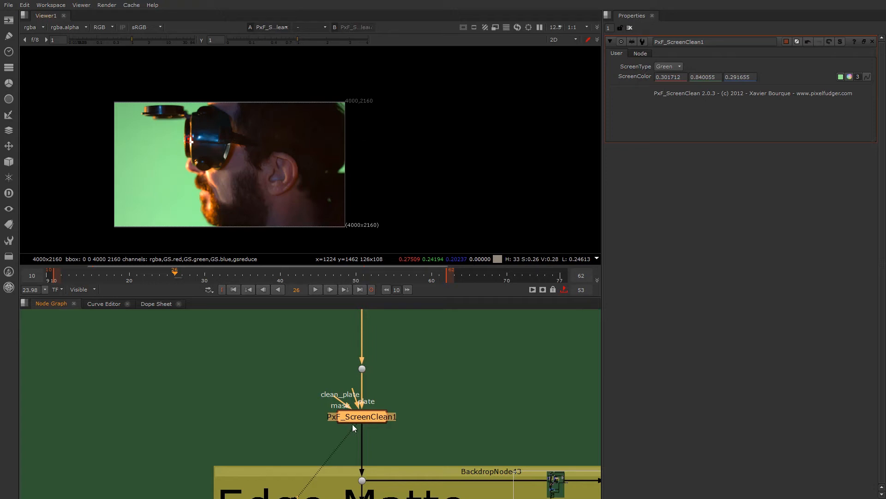
{"action": "key", "text": "d"}
{"action": "scroll", "coordinate": [353, 412], "scroll_direction": "down", "scroll_amount": 5}
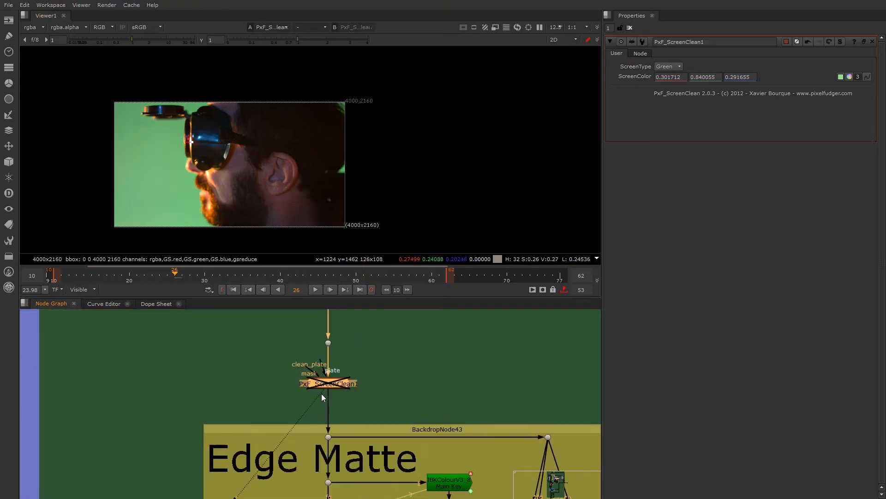
- Inspect the small green patches behind the ear in the footage up close, alongside the Edge Matte section
{"action": "scroll", "coordinate": [318, 407], "scroll_direction": "up", "scroll_amount": 3}
{"action": "middle_click_drag", "start_coordinate": [330, 445], "coordinate": [320, 410]}
{"action": "scroll", "coordinate": [321, 426], "scroll_direction": "down", "scroll_amount": 2}
{"action": "scroll", "coordinate": [313, 364], "scroll_direction": "down", "scroll_amount": 2}
{"action": "scroll", "coordinate": [320, 410], "scroll_direction": "up", "scroll_amount": 3}
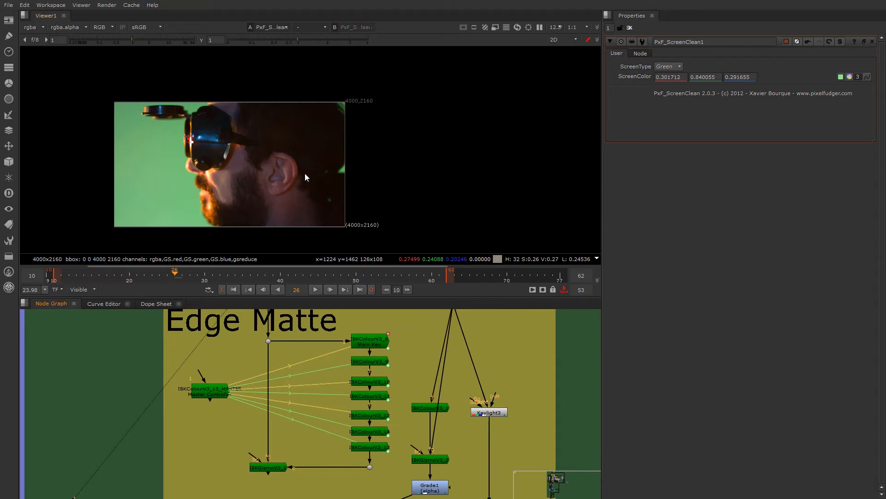
{"action": "scroll", "coordinate": [339, 173], "scroll_direction": "up", "scroll_amount": 4}
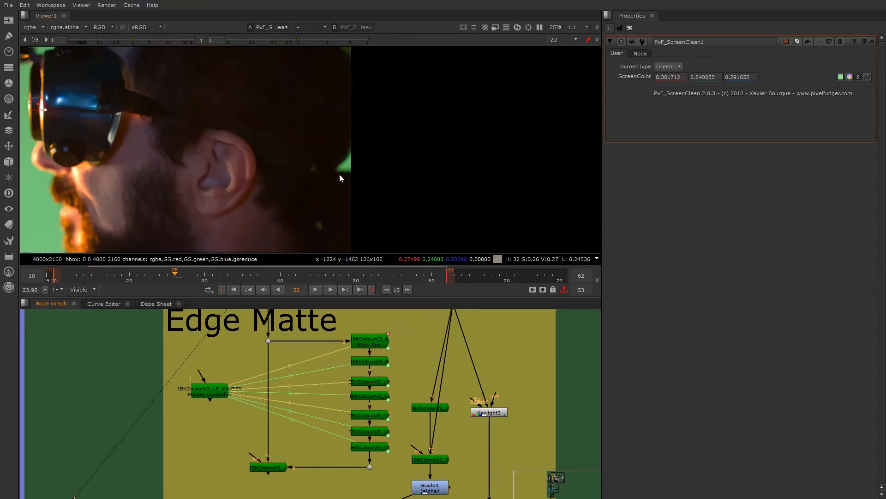
{"action": "middle_click_drag", "start_coordinate": [294, 375], "coordinate": [293, 387]}
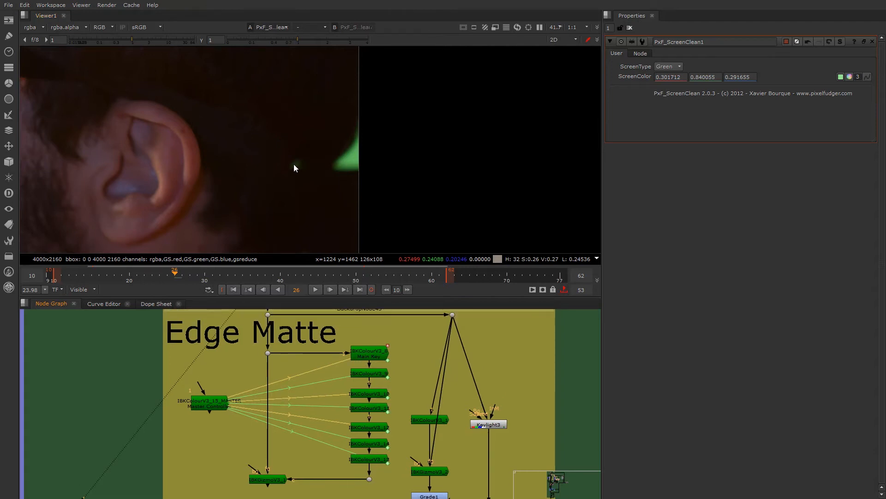
{"action": "scroll", "coordinate": [348, 157], "scroll_direction": "down", "scroll_amount": 3}
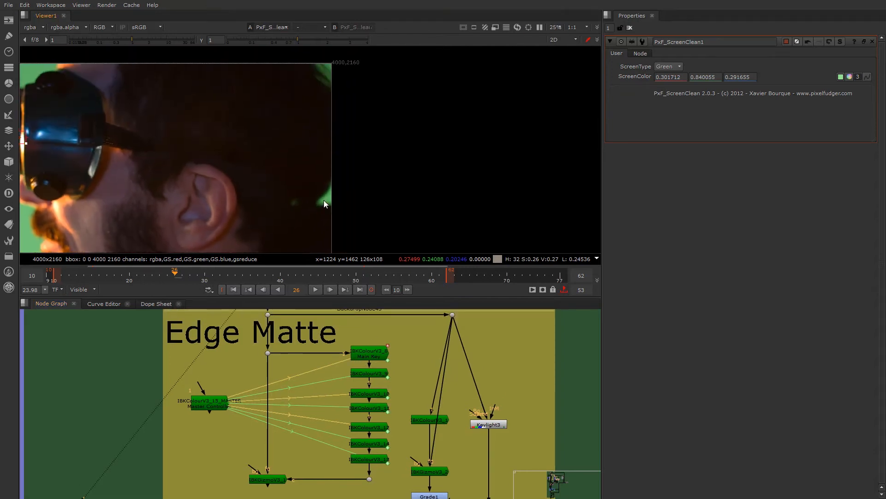
{"action": "scroll", "coordinate": [327, 175], "scroll_direction": "up", "scroll_amount": 8}
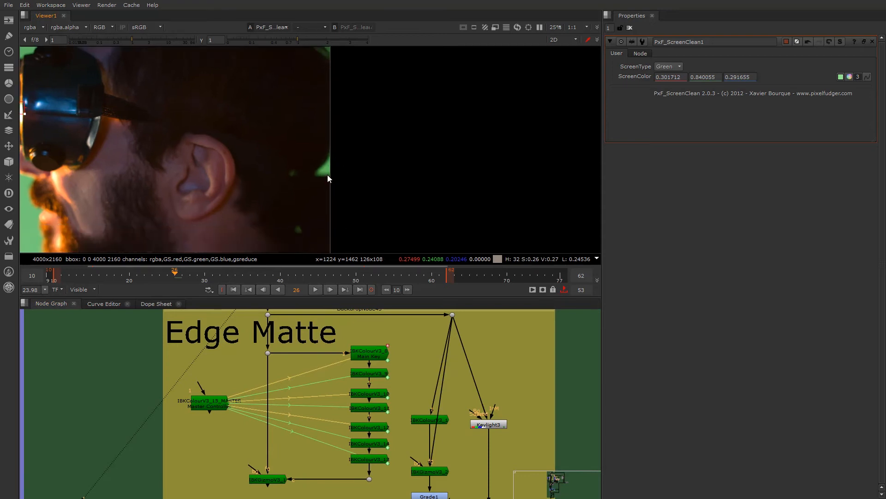
{"action": "middle_click_drag", "start_coordinate": [287, 234], "coordinate": [278, 171]}
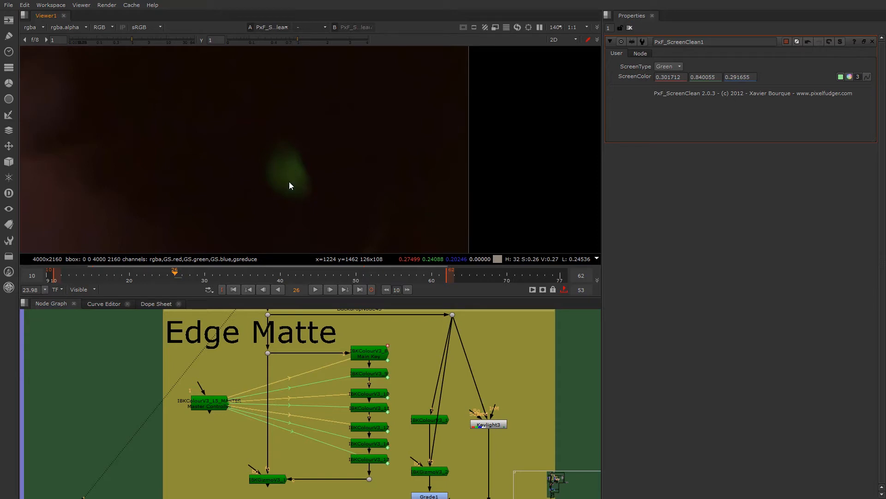
{"action": "scroll", "coordinate": [289, 182], "scroll_direction": "down", "scroll_amount": 4}
{"action": "scroll", "coordinate": [366, 400], "scroll_direction": "down", "scroll_amount": 2}
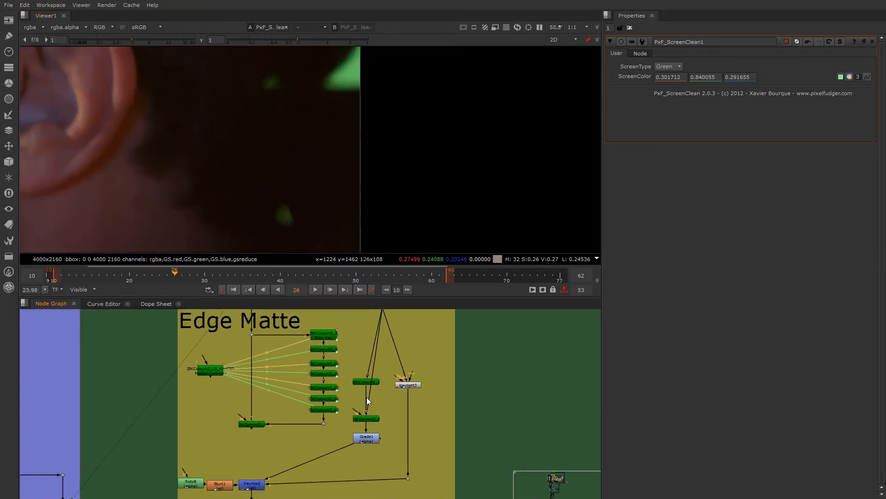
- Shift the IBKColourV3 node that feeds the IBKGizmo above Grade1 slightly aside, next to Keylight3
{"action": "scroll", "coordinate": [368, 400], "scroll_direction": "up", "scroll_amount": 2}
{"action": "scroll", "coordinate": [392, 425], "scroll_direction": "up", "scroll_amount": 3}
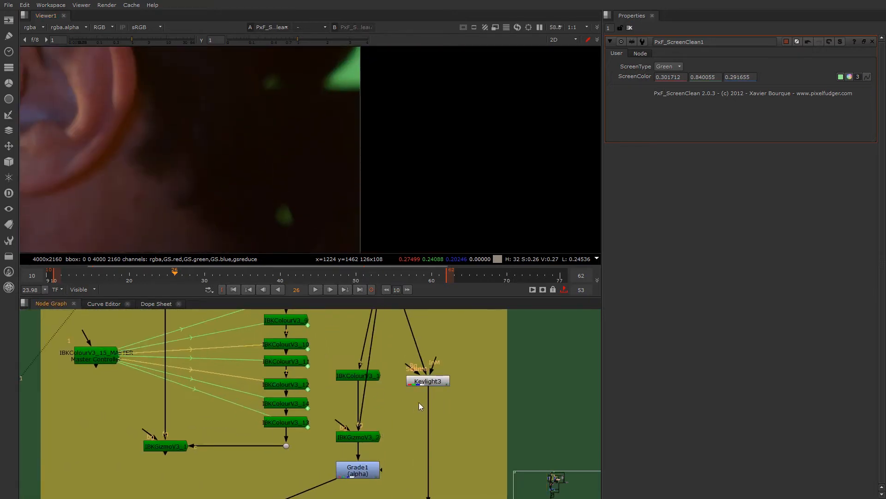
{"action": "left_click", "coordinate": [376, 431]}
{"action": "left_click_drag", "start_coordinate": [366, 369], "coordinate": [390, 384]}
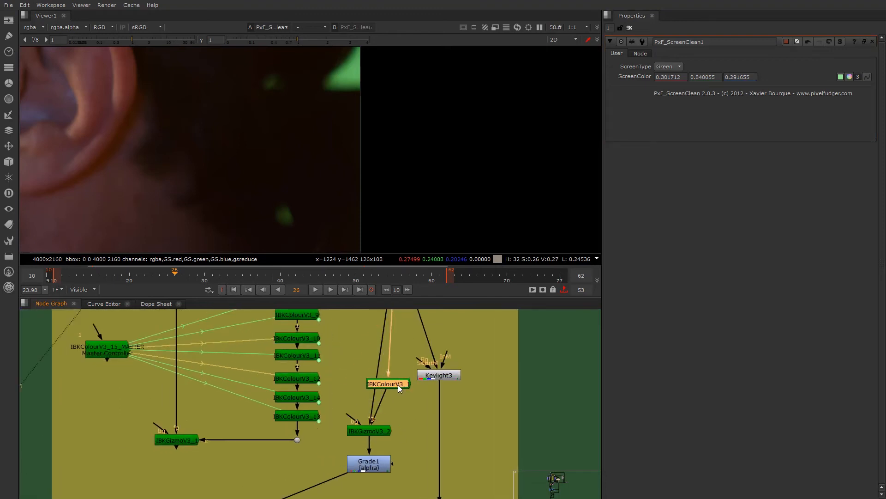
- Shift the IBKColourV3_15_MASTER controller node slightly farther away from the IBKColour stack in the Edge Matte section
{"action": "scroll", "coordinate": [357, 373], "scroll_direction": "down", "scroll_amount": 6}
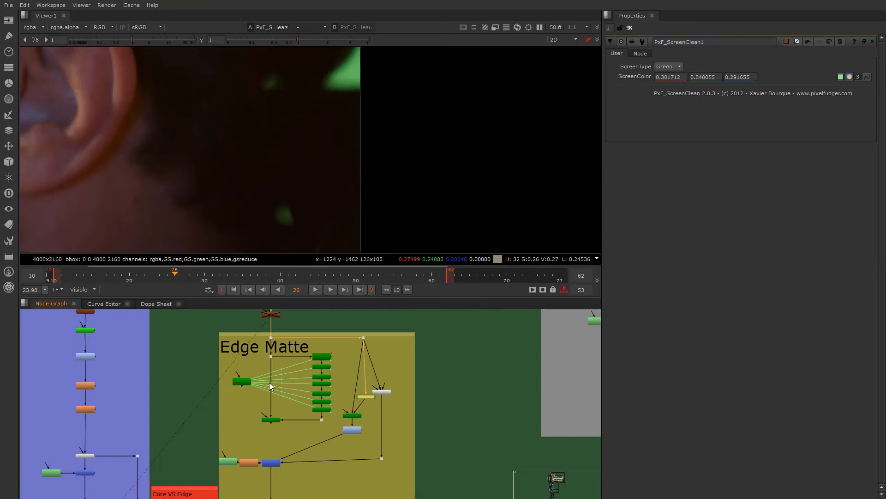
{"action": "scroll", "coordinate": [323, 383], "scroll_direction": "up", "scroll_amount": 3}
{"action": "middle_click_drag", "start_coordinate": [326, 395], "coordinate": [314, 425]}
{"action": "scroll", "coordinate": [302, 389], "scroll_direction": "up", "scroll_amount": 4}
{"action": "scroll", "coordinate": [294, 410], "scroll_direction": "down", "scroll_amount": 1}
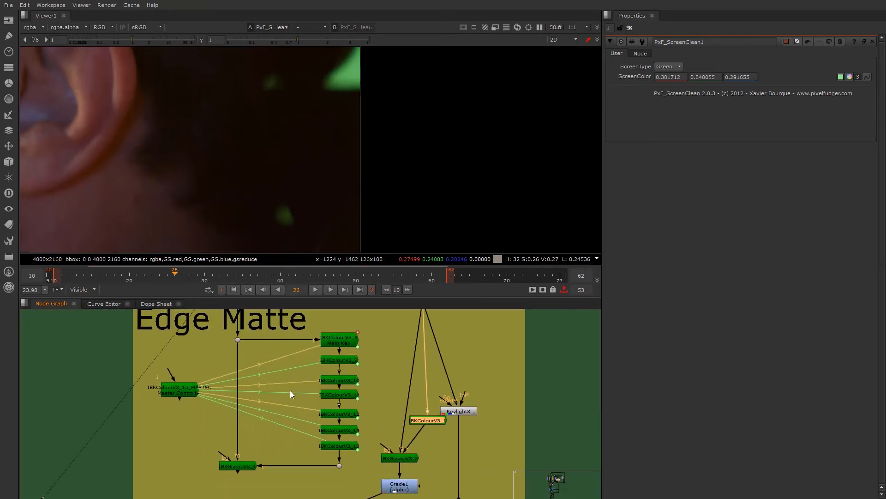
{"action": "left_click_drag", "start_coordinate": [189, 389], "coordinate": [178, 393]}
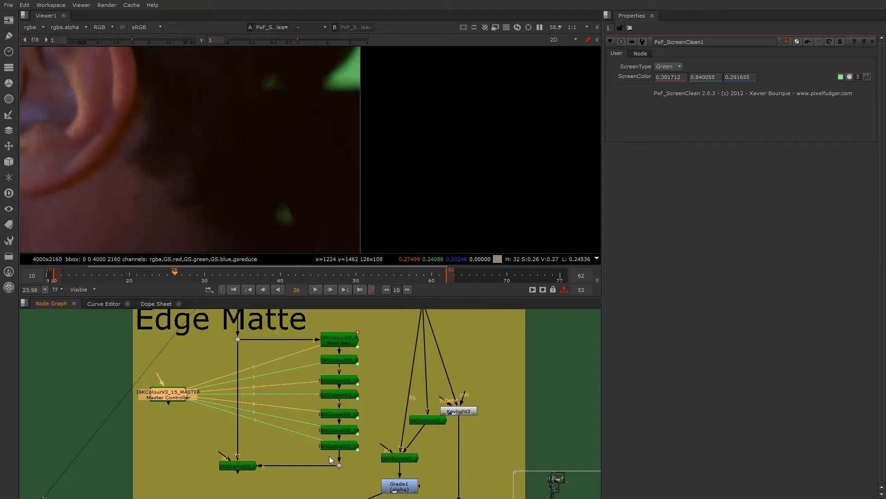
- Compare the darks, lights and patch black settings of the master controller with those of the stacked IBKColour nodes it drives
{"action": "double_click", "coordinate": [163, 391]}
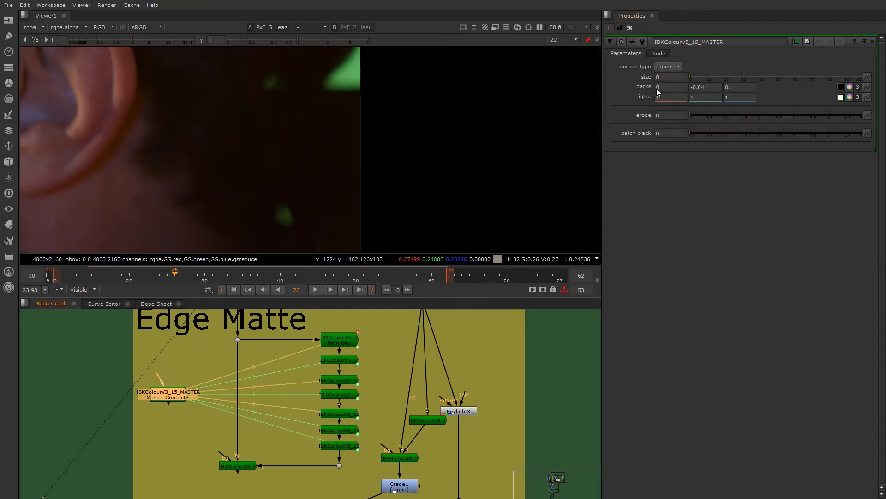
{"action": "double_click", "coordinate": [339, 361]}
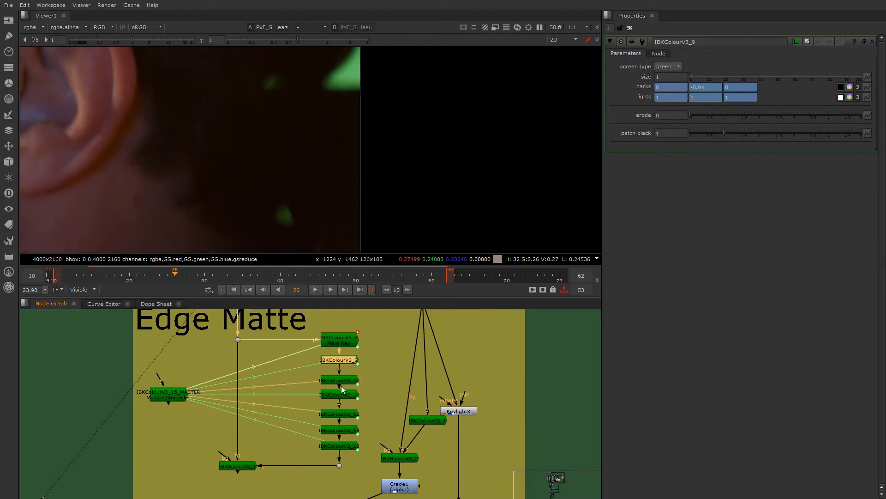
{"action": "double_click", "coordinate": [341, 393]}
{"action": "double_click", "coordinate": [160, 392]}
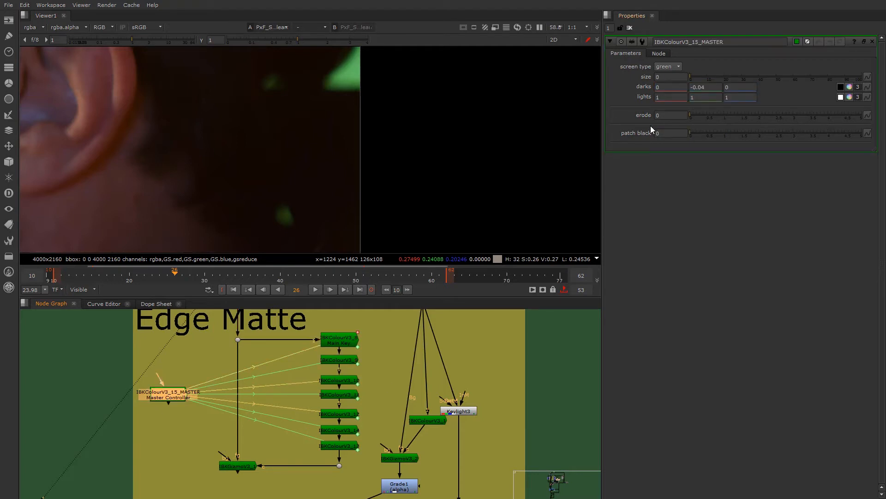
{"action": "double_click", "coordinate": [337, 394]}
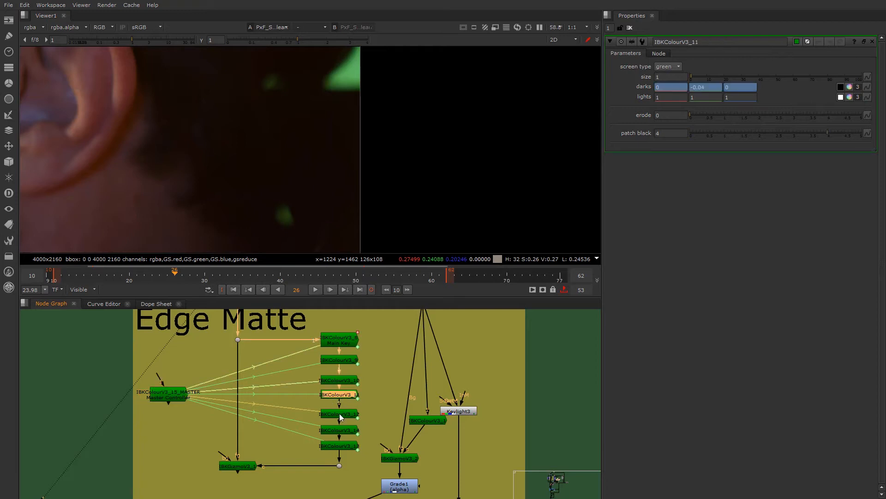
{"action": "double_click", "coordinate": [339, 414]}
{"action": "double_click", "coordinate": [339, 430]}
{"action": "double_click", "coordinate": [339, 445]}
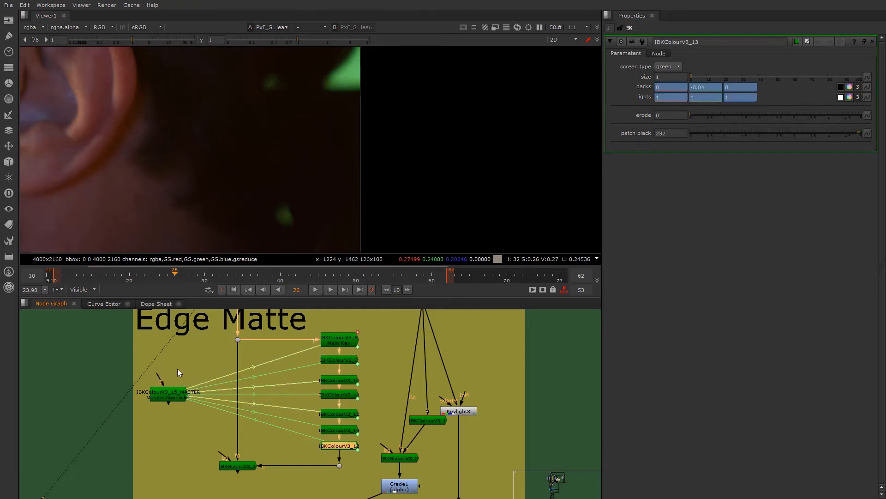
- Move IBKColourV3_1 down below Keylight3, closer to IBKGizmoV3_2, and select the gizmo it feeds
{"action": "scroll", "coordinate": [266, 396], "scroll_direction": "down", "scroll_amount": 3}
{"action": "mouse_move", "coordinate": [324, 433]}
{"action": "middle_mouse_down"}
{"action": "mouse_move", "coordinate": [293, 415]}
{"action": "mouse_move", "coordinate": [319, 428]}
{"action": "middle_mouse_up"}
{"action": "scroll", "coordinate": [301, 415], "scroll_direction": "up", "scroll_amount": 2}
{"action": "scroll", "coordinate": [319, 429], "scroll_direction": "up", "scroll_amount": 1}
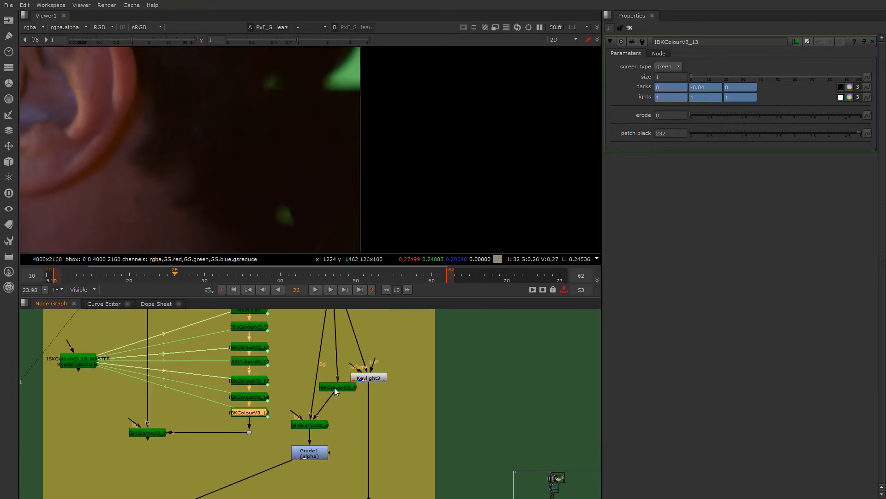
{"action": "left_click_drag", "start_coordinate": [334, 386], "coordinate": [340, 403]}
{"action": "left_click", "coordinate": [301, 426]}
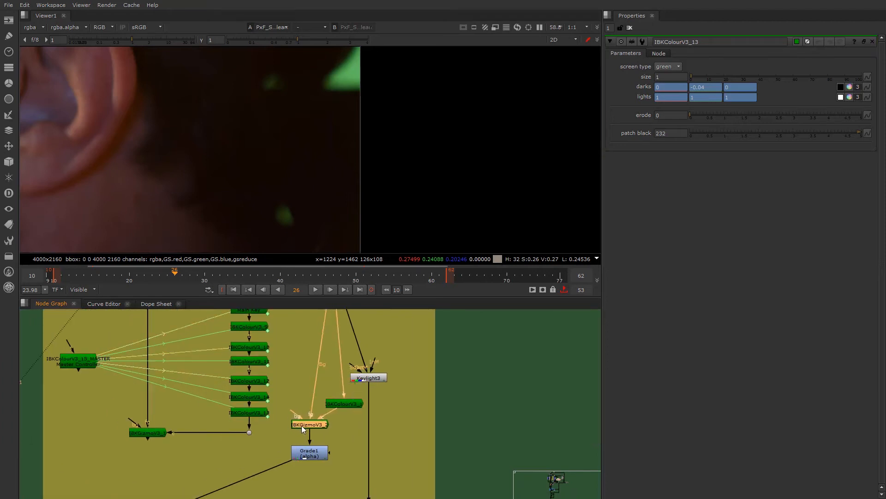
- Display the output of IBKColourV3_1 in the viewer, checking its alpha and its colour channels
{"action": "left_click", "coordinate": [343, 402]}
{"action": "key", "text": "1"}
{"action": "scroll", "coordinate": [304, 169], "scroll_direction": "down", "scroll_amount": 4}
{"action": "key", "text": "a"}
{"action": "key", "text": "a"}
{"action": "scroll", "coordinate": [196, 162], "scroll_direction": "down", "scroll_amount": 3}
{"action": "left_click", "coordinate": [352, 405]}
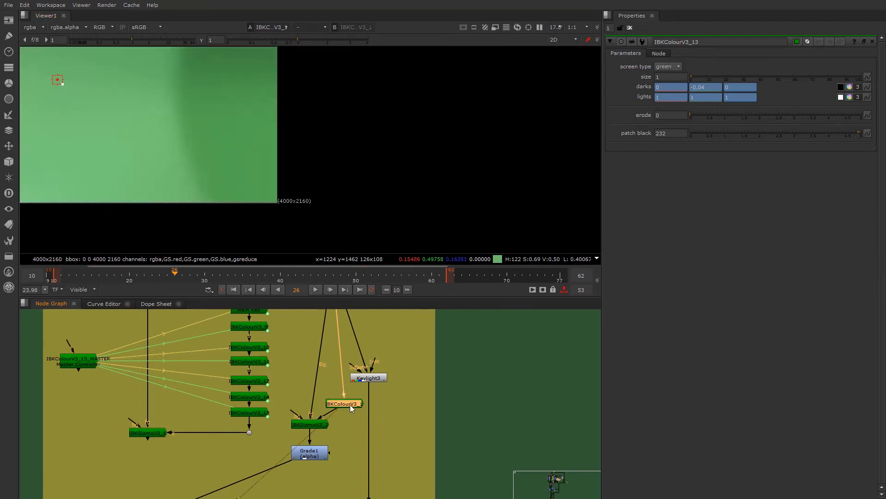
- Open the properties of IBKColourV3_1 and review its red and green darks values against the clean plate
{"action": "double_click", "coordinate": [350, 404]}
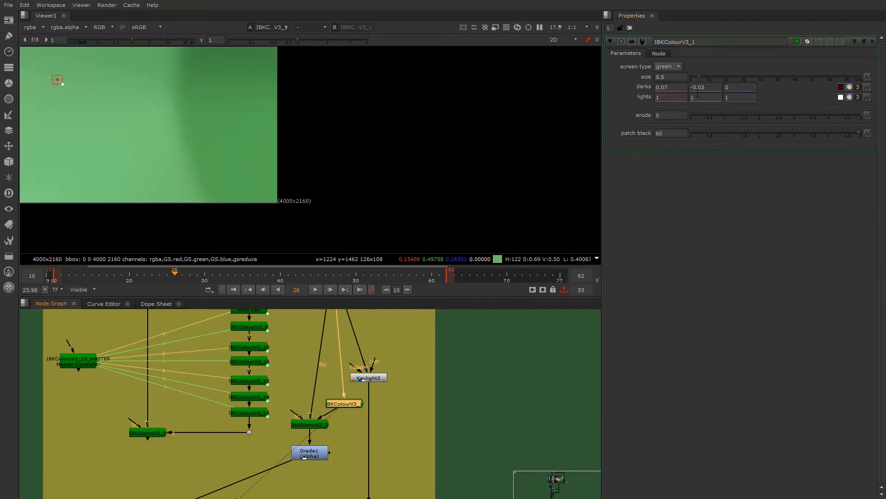
{"action": "scroll", "coordinate": [234, 165], "scroll_direction": "down", "scroll_amount": 3}
{"action": "scroll", "coordinate": [236, 160], "scroll_direction": "up", "scroll_amount": 2}
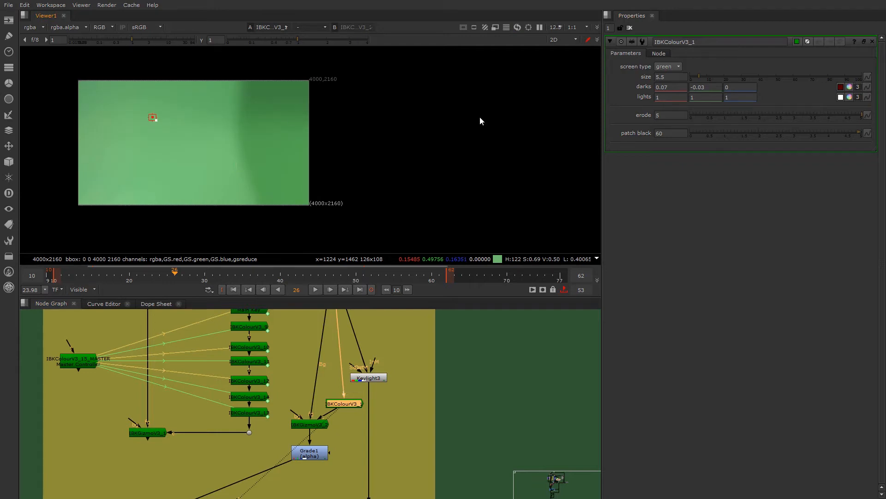
{"action": "left_click_drag", "start_coordinate": [670, 87], "coordinate": [647, 87]}
{"action": "left_click", "coordinate": [694, 87]}
{"action": "scroll", "coordinate": [337, 401], "scroll_direction": "up", "scroll_amount": 2}
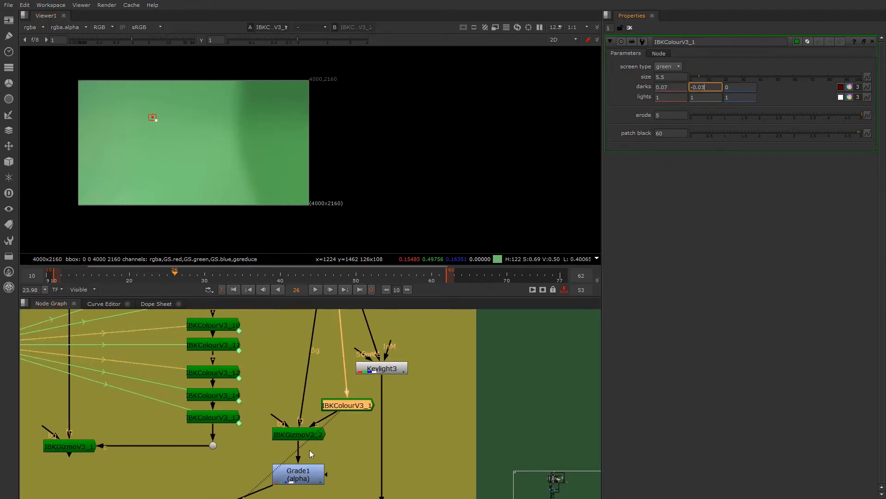
- Hook the Dot feeding the IBK and Keylight branch to the viewer and compare the source footage with IBKColourV3_1's clean plate
{"action": "scroll", "coordinate": [319, 414], "scroll_direction": "down", "scroll_amount": 2}
{"action": "left_click", "coordinate": [308, 378]}
{"action": "scroll", "coordinate": [319, 333], "scroll_direction": "down", "scroll_amount": 1}
{"action": "middle_click_drag", "start_coordinate": [321, 316], "coordinate": [317, 364]}
{"action": "left_click", "coordinate": [322, 330]}
{"action": "key", "text": "2"}
{"action": "key", "text": "1"}
{"action": "key", "text": "2"}
{"action": "key", "text": "1"}
{"action": "key", "text": "2"}
- Compare the source footage and the IBKColourV3_1 clean plate up close at the upper-right corner of the frame
{"action": "scroll", "coordinate": [306, 86], "scroll_direction": "up", "scroll_amount": 3}
{"action": "middle_click_drag", "start_coordinate": [325, 67], "coordinate": [308, 134]}
{"action": "key", "text": "1"}
{"action": "key", "text": "2"}
{"action": "key", "text": "1"}
{"action": "key", "text": "2"}
{"action": "key", "text": "1"}
{"action": "key", "text": "2"}
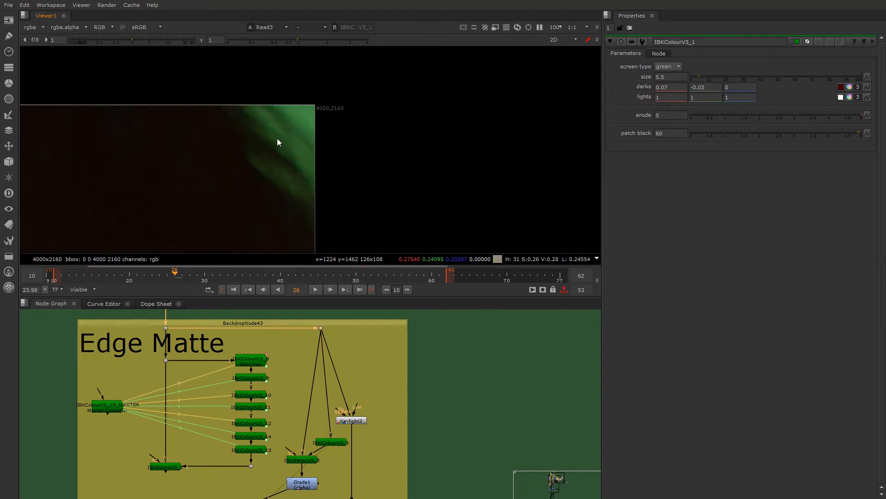
{"action": "middle_click_drag", "start_coordinate": [284, 132], "coordinate": [220, 201]}
{"action": "scroll", "coordinate": [249, 188], "scroll_direction": "up", "scroll_amount": 4}
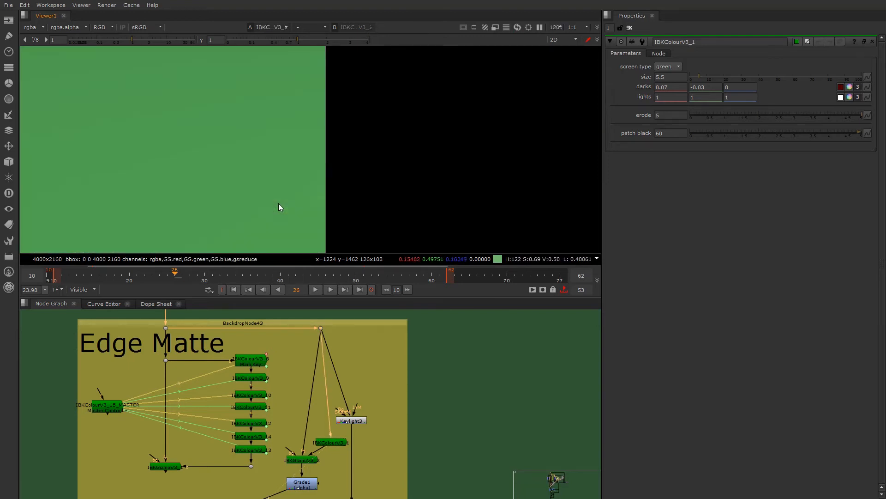
- Compare the source footage and the IBKColourV3_1 clean plate around the man's face and goggles
{"action": "key", "text": "1"}
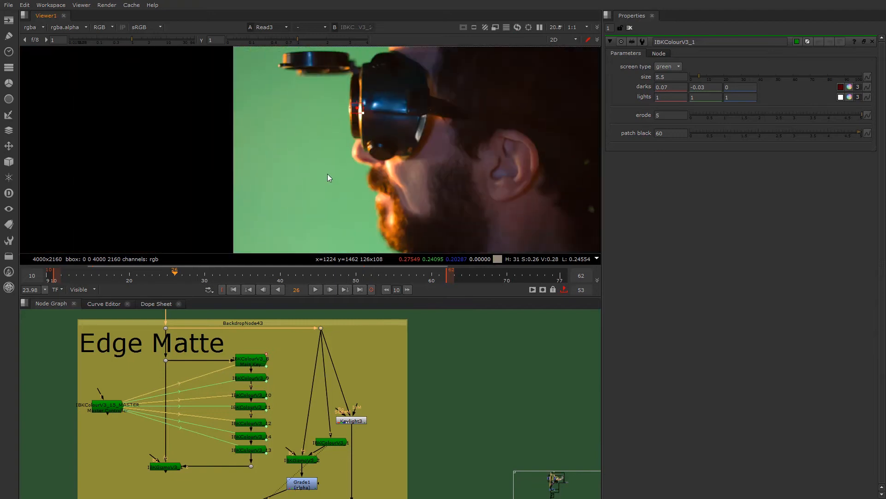
{"action": "key", "text": "2"}
{"action": "key", "text": "1"}
{"action": "key", "text": "2"}
{"action": "key", "text": "1"}
{"action": "key", "text": "2"}
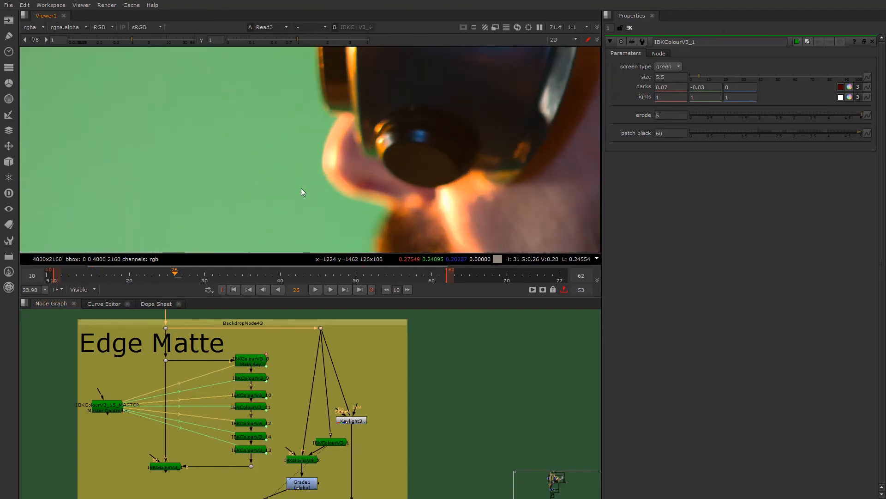
{"action": "scroll", "coordinate": [301, 189], "scroll_direction": "down", "scroll_amount": 5}
{"action": "scroll", "coordinate": [299, 410], "scroll_direction": "up", "scroll_amount": 3}
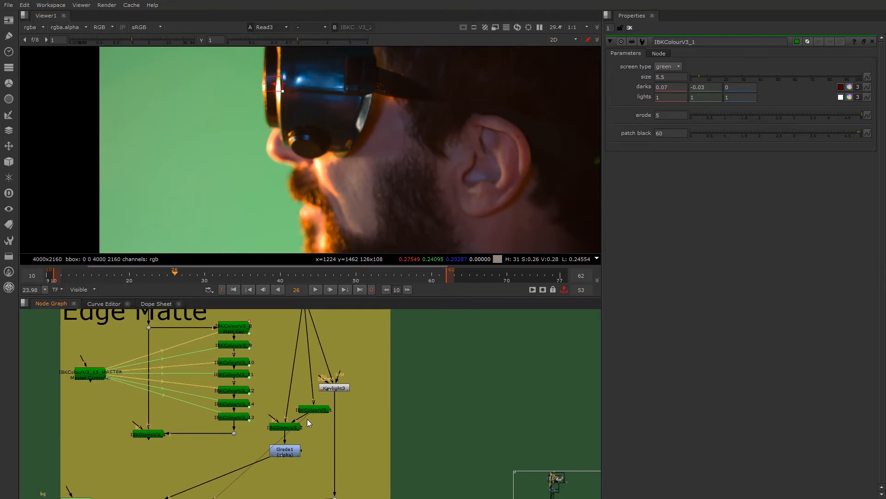
- Check the alpha of IBKColourV3_1 in the viewer and toggle Grade1, leaving it disabled
{"action": "mouse_move", "coordinate": [292, 476]}
{"action": "middle_mouse_down"}
{"action": "mouse_move", "coordinate": [290, 430]}
{"action": "mouse_move", "coordinate": [286, 476]}
{"action": "middle_mouse_up"}
{"action": "left_click", "coordinate": [343, 367]}
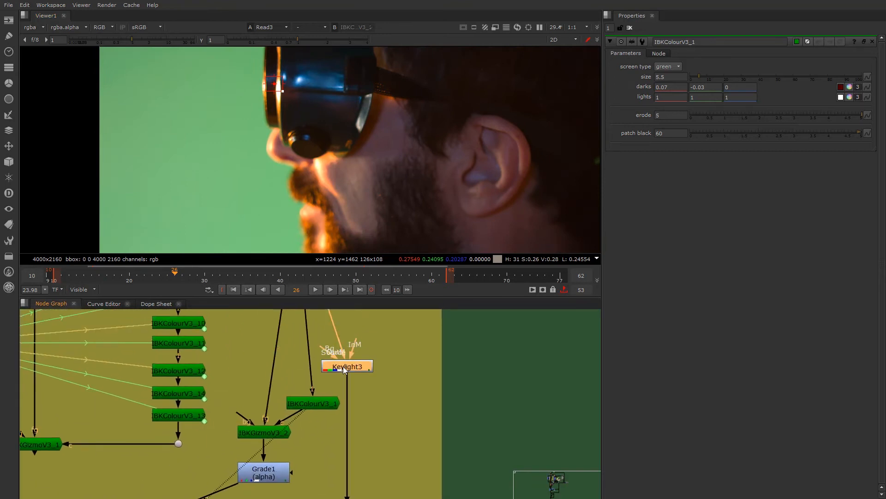
{"action": "left_click", "coordinate": [261, 478]}
{"action": "key", "text": "2"}
{"action": "scroll", "coordinate": [309, 181], "scroll_direction": "down", "scroll_amount": 4}
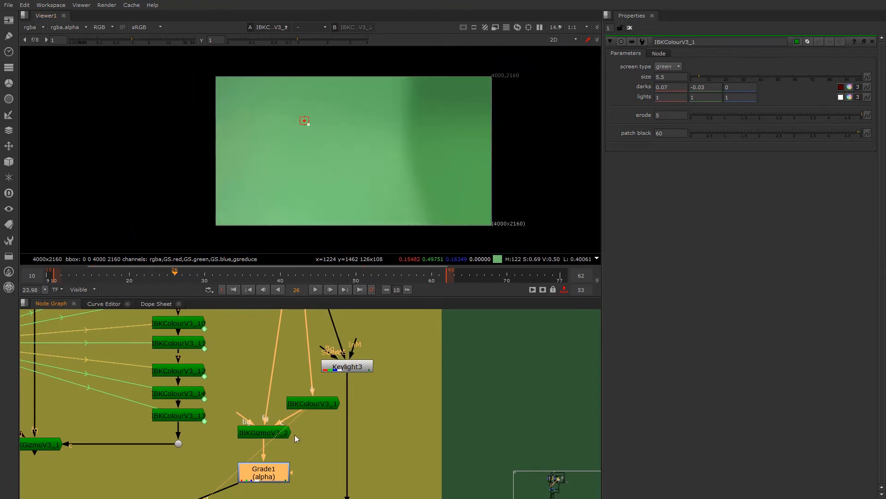
{"action": "key", "text": "a"}
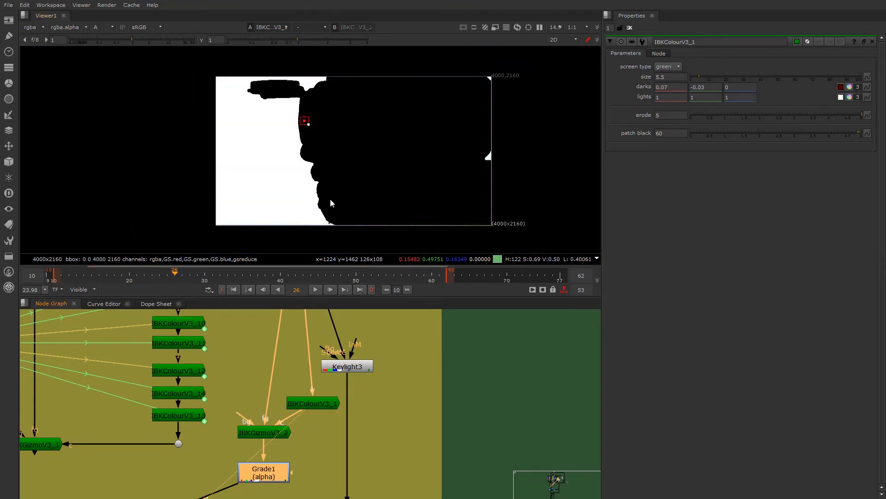
{"action": "key", "text": "d"}
{"action": "key", "text": "d"}
{"action": "scroll", "coordinate": [303, 192], "scroll_direction": "up", "scroll_amount": 4}
{"action": "key", "text": "d"}
- Display the alpha of IBKGizmoV3_2 and inspect the matte along the face edge
{"action": "left_click", "coordinate": [272, 433]}
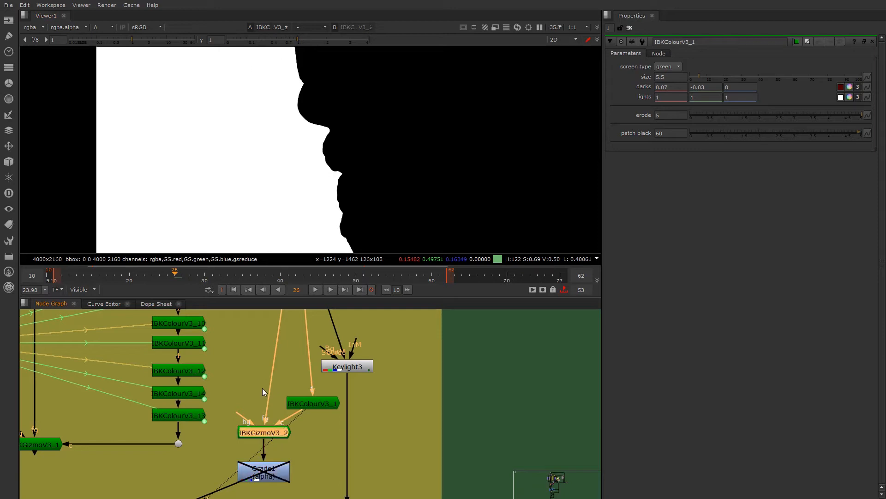
{"action": "key", "text": "1"}
{"action": "key", "text": "a"}
{"action": "key", "text": "a"}
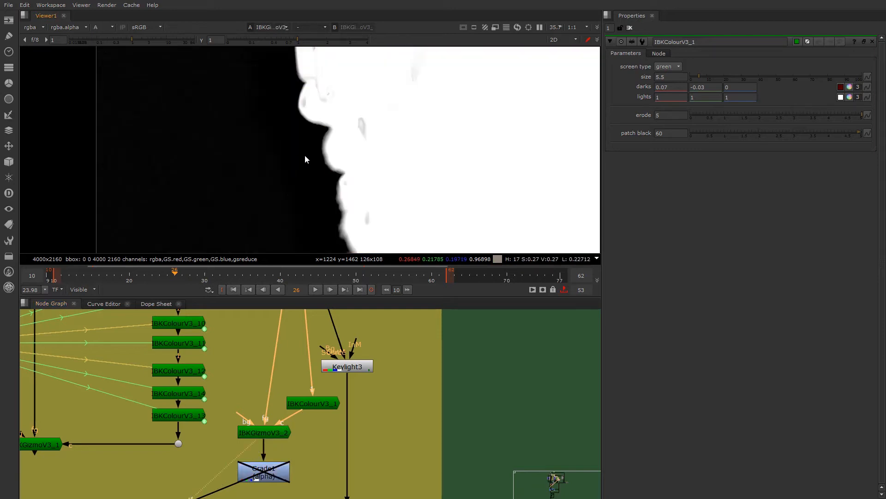
{"action": "scroll", "coordinate": [318, 180], "scroll_direction": "down", "scroll_amount": 3}
{"action": "scroll", "coordinate": [305, 163], "scroll_direction": "up", "scroll_amount": 2}
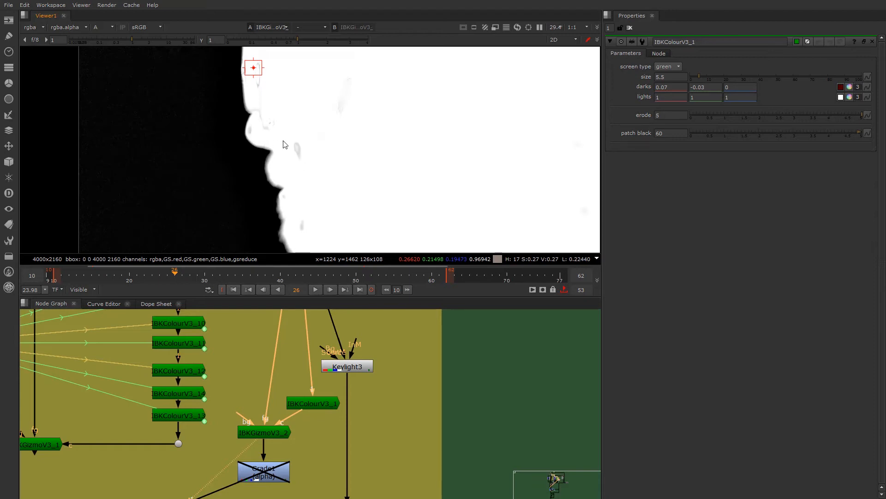
{"action": "scroll", "coordinate": [285, 147], "scroll_direction": "down", "scroll_amount": 3}
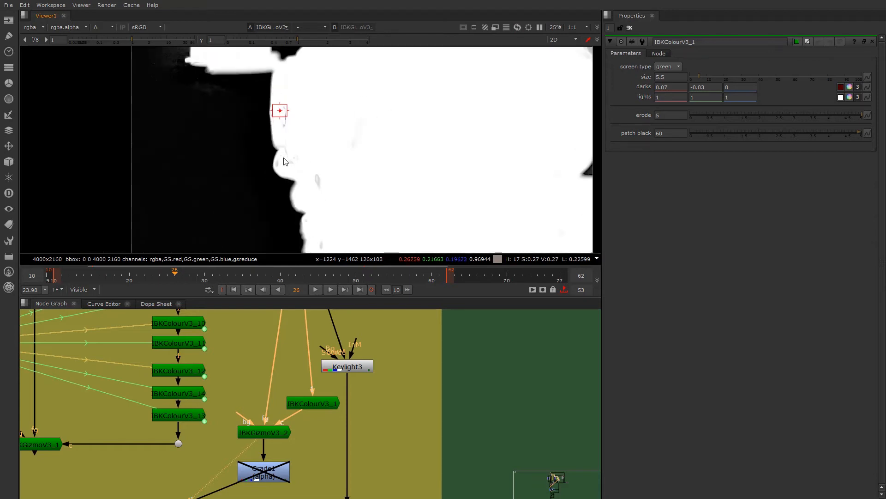
- Re-enable Grade1, open its properties and display its alpha in the viewer
{"action": "left_click", "coordinate": [257, 465]}
{"action": "key", "text": "d"}
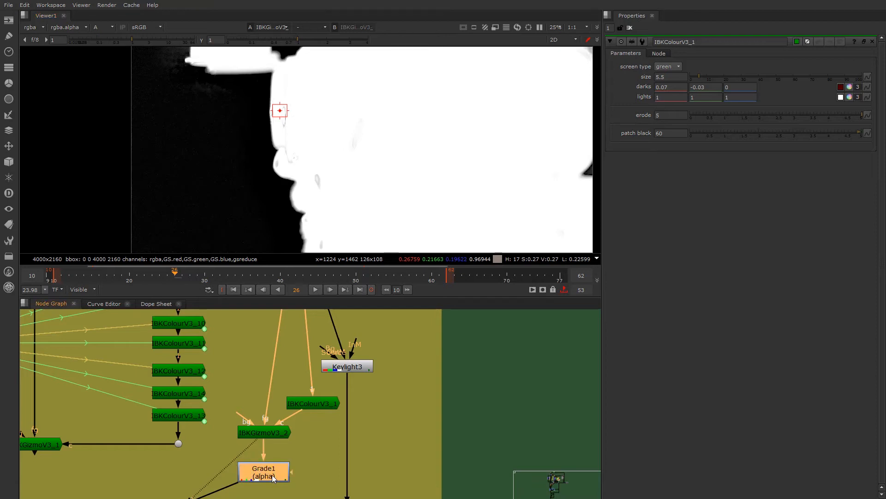
{"action": "double_click", "coordinate": [272, 476]}
{"action": "key", "text": "1"}
{"action": "left_click", "coordinate": [272, 476]}
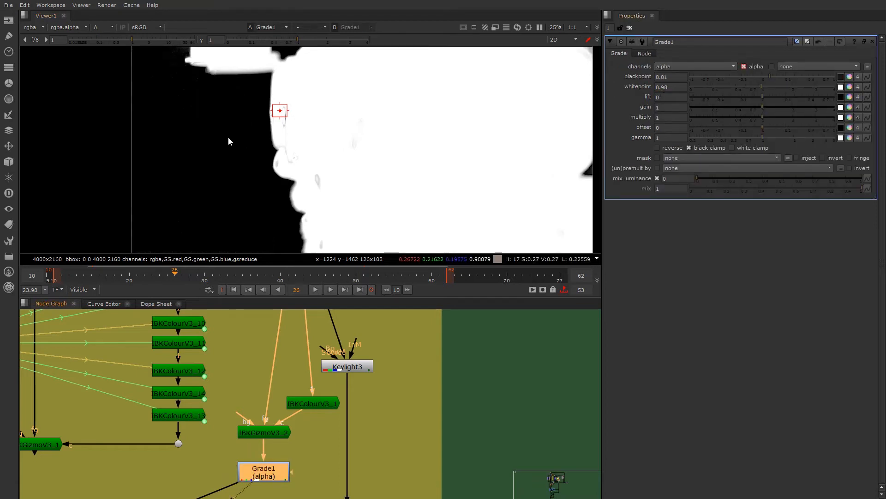
- Toggle Grade1 off and on to compare its effect on the matte at the frame's upper-right corner, and review its whitepoint
{"action": "middle_click_drag", "start_coordinate": [320, 155], "coordinate": [150, 185]}
{"action": "key", "text": "d"}
{"action": "key", "text": "d"}
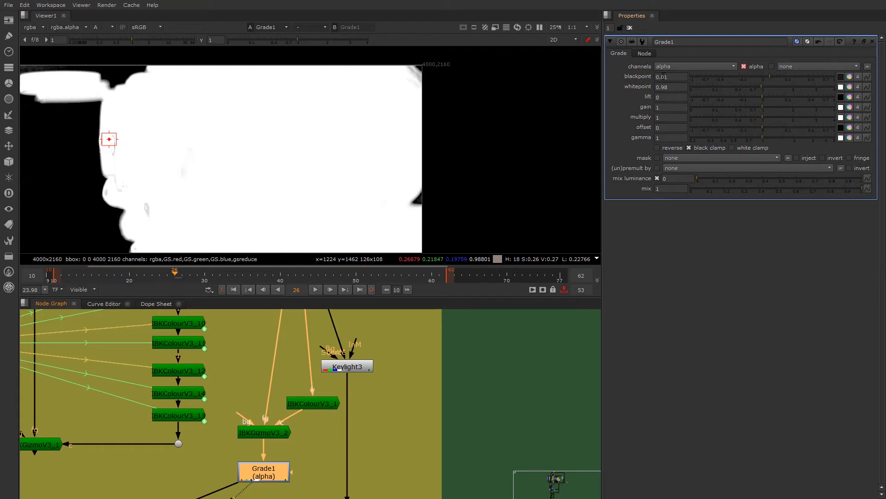
{"action": "scroll", "coordinate": [425, 71], "scroll_direction": "up", "scroll_amount": 8}
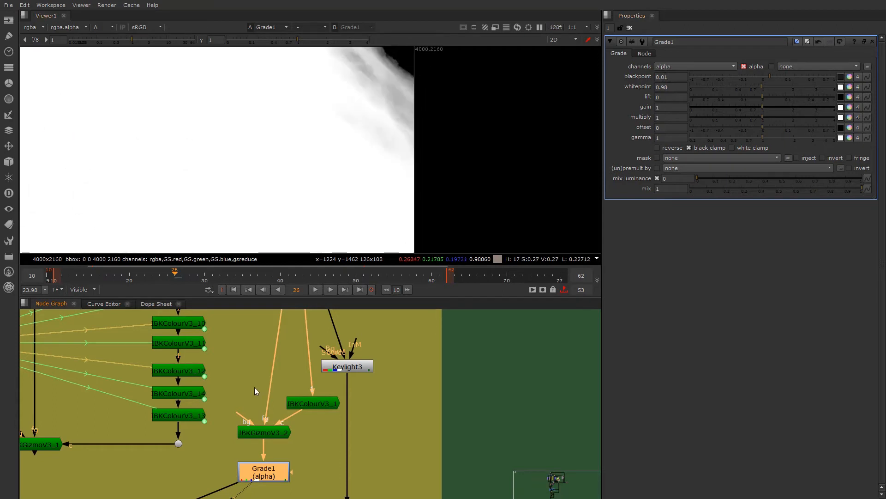
{"action": "key", "text": "d"}
{"action": "key", "text": "d"}
{"action": "key", "text": "d"}
{"action": "key", "text": "d"}
{"action": "key", "text": "d"}
{"action": "key", "text": "d"}
{"action": "left_click", "coordinate": [668, 88]}
{"action": "left_click", "coordinate": [671, 90]}
- Inspect the alpha of IBKGizmoV3_2 for holes with the viewer gamma lowered to 0, and select Grade1 for comparison
{"action": "scroll", "coordinate": [237, 199], "scroll_direction": "down", "scroll_amount": 6}
{"action": "middle_click_drag", "start_coordinate": [203, 234], "coordinate": [325, 156]}
{"action": "scroll", "coordinate": [306, 150], "scroll_direction": "down", "scroll_amount": 3}
{"action": "scroll", "coordinate": [305, 149], "scroll_direction": "down", "scroll_amount": 1}
{"action": "scroll", "coordinate": [325, 156], "scroll_direction": "up", "scroll_amount": 3}
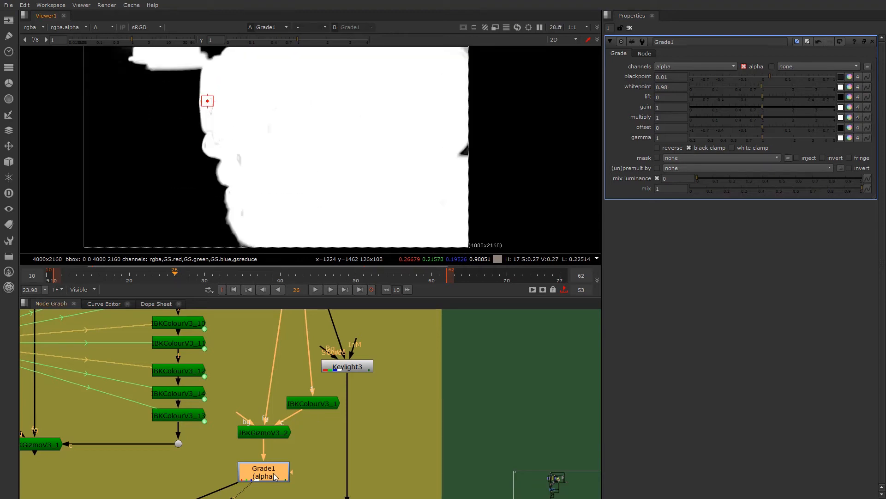
{"action": "left_click", "coordinate": [267, 433]}
{"action": "key", "text": "1"}
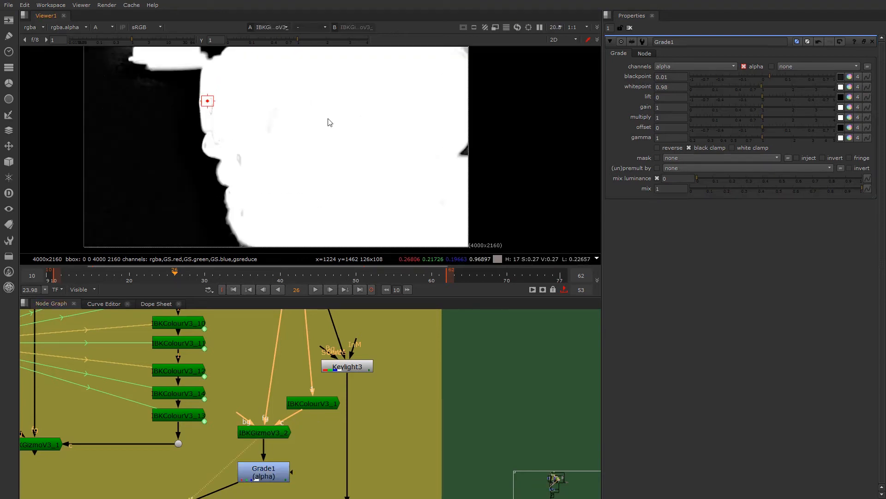
{"action": "key", "text": "a"}
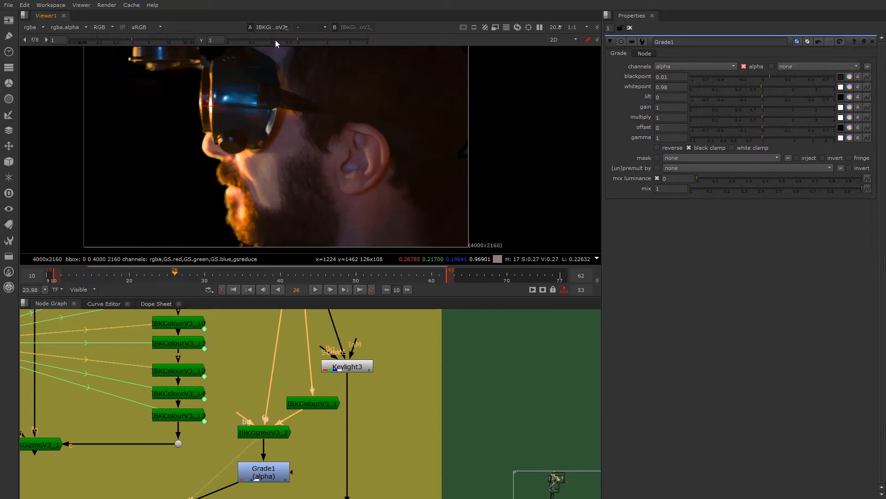
{"action": "key", "text": "a"}
{"action": "left_click_drag", "start_coordinate": [260, 43], "coordinate": [200, 59]}
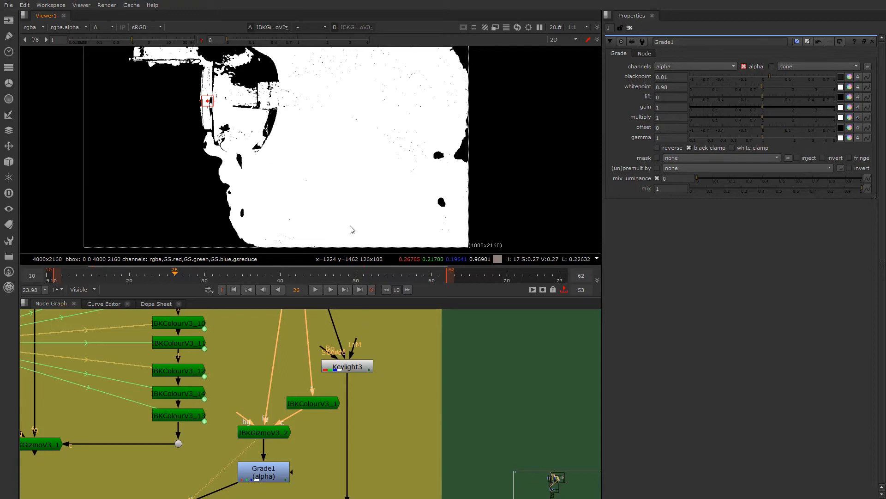
{"action": "left_click", "coordinate": [264, 475]}
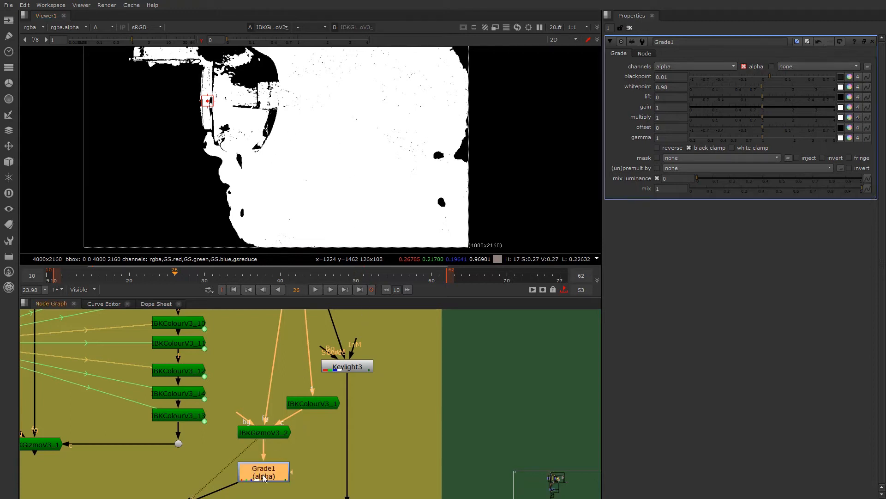
- Display Grade1's alpha, toggle the node off and on to compare its hole cleanup, and reset the viewer gamma to 1
{"action": "left_click", "coordinate": [667, 87]}
{"action": "left_click", "coordinate": [255, 474]}
{"action": "key", "text": "1"}
{"action": "key", "text": "d"}
{"action": "key", "text": "d"}
{"action": "key", "text": "d"}
{"action": "key", "text": "d"}
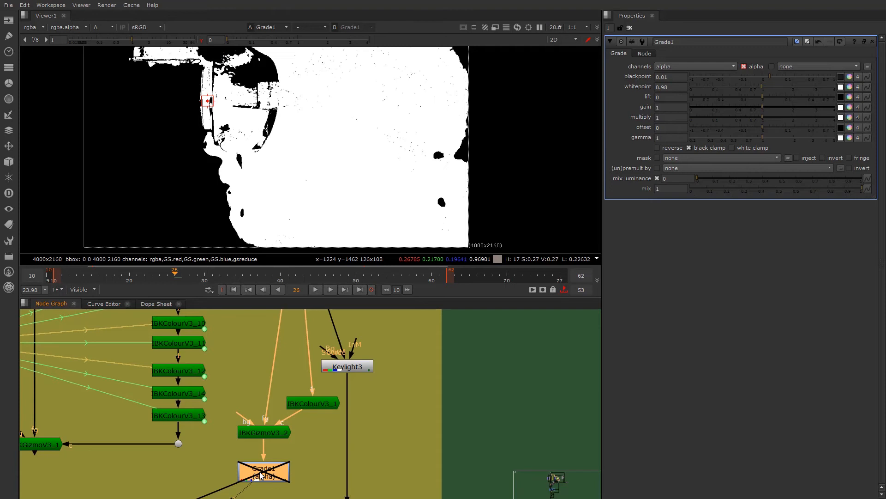
{"action": "key", "text": "d"}
{"action": "key", "text": "d"}
{"action": "key", "text": "d"}
{"action": "key", "text": "d"}
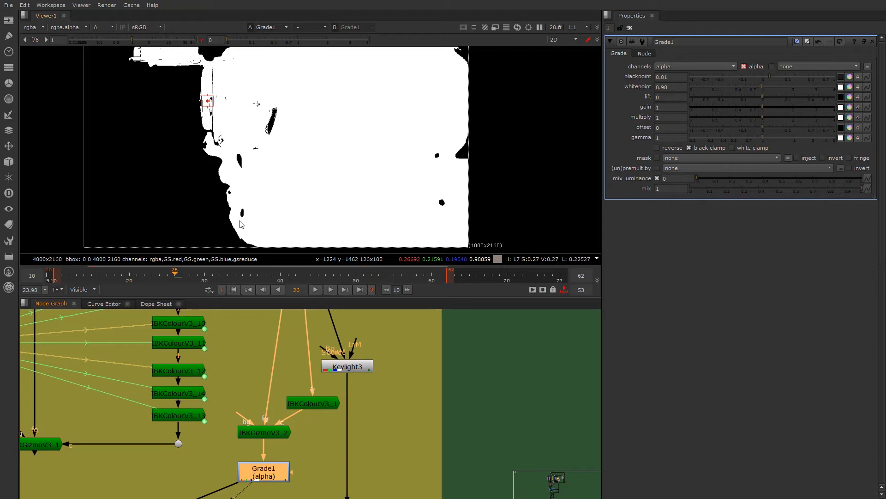
{"action": "key", "text": "d"}
{"action": "key", "text": "d"}
{"action": "left_click", "coordinate": [201, 39]}
- Display the alpha of Keylight3 in the Edge Matte section in the viewer
{"action": "scroll", "coordinate": [259, 428], "scroll_direction": "down", "scroll_amount": 2}
{"action": "scroll", "coordinate": [253, 445], "scroll_direction": "down", "scroll_amount": 4}
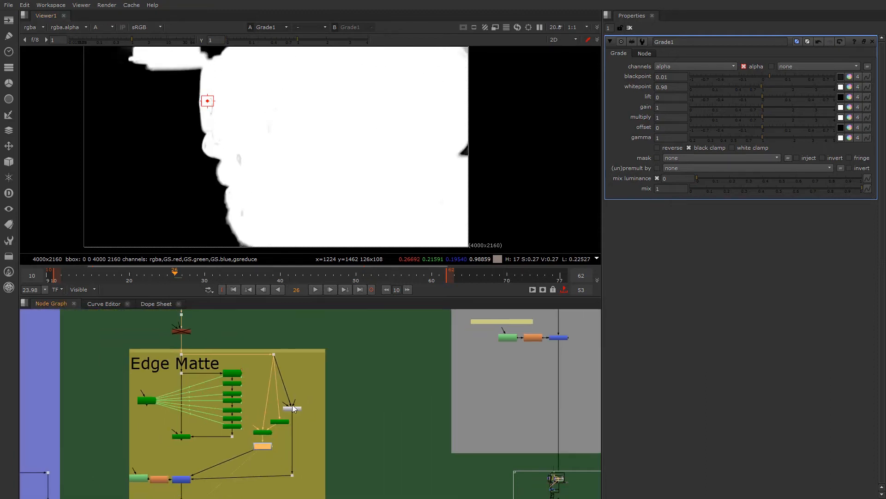
{"action": "middle_click_drag", "start_coordinate": [179, 487], "coordinate": [247, 412]}
{"action": "scroll", "coordinate": [247, 412], "scroll_direction": "up", "scroll_amount": 2}
{"action": "middle_click_drag", "start_coordinate": [314, 385], "coordinate": [262, 419]}
{"action": "middle_click_drag", "start_coordinate": [337, 362], "coordinate": [295, 416]}
{"action": "scroll", "coordinate": [314, 392], "scroll_direction": "up", "scroll_amount": 2}
{"action": "left_click", "coordinate": [309, 397]}
{"action": "key", "text": "1"}
- Open Keylight3's properties and check its matte in the alpha view
{"action": "scroll", "coordinate": [296, 360], "scroll_direction": "down", "scroll_amount": 1}
{"action": "scroll", "coordinate": [296, 370], "scroll_direction": "down", "scroll_amount": 2}
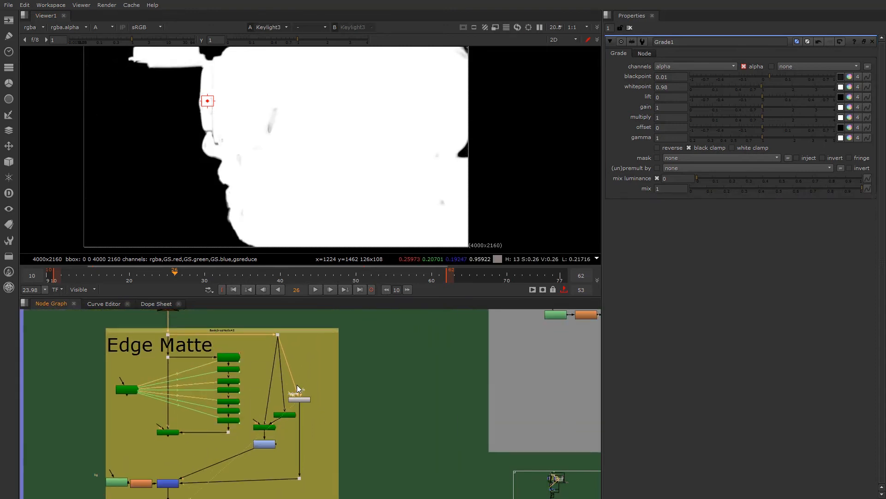
{"action": "scroll", "coordinate": [297, 384], "scroll_direction": "up", "scroll_amount": 1}
{"action": "left_click", "coordinate": [304, 405]}
{"action": "double_click", "coordinate": [304, 403]}
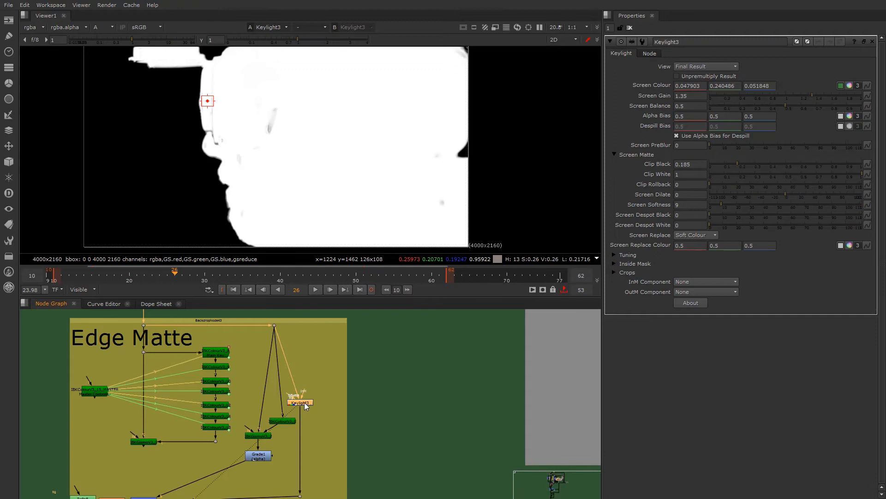
{"action": "key", "text": "a"}
{"action": "key", "text": "a"}
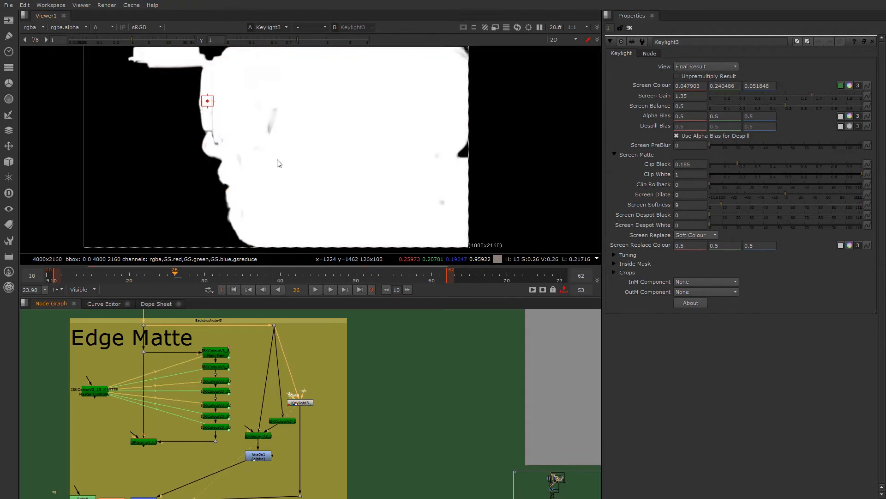
- Open the properties of Roto8 feeding the Keymix2 mask and inspect its shape over the matte's corner
{"action": "scroll", "coordinate": [294, 440], "scroll_direction": "down", "scroll_amount": 1}
{"action": "scroll", "coordinate": [276, 441], "scroll_direction": "up", "scroll_amount": 3}
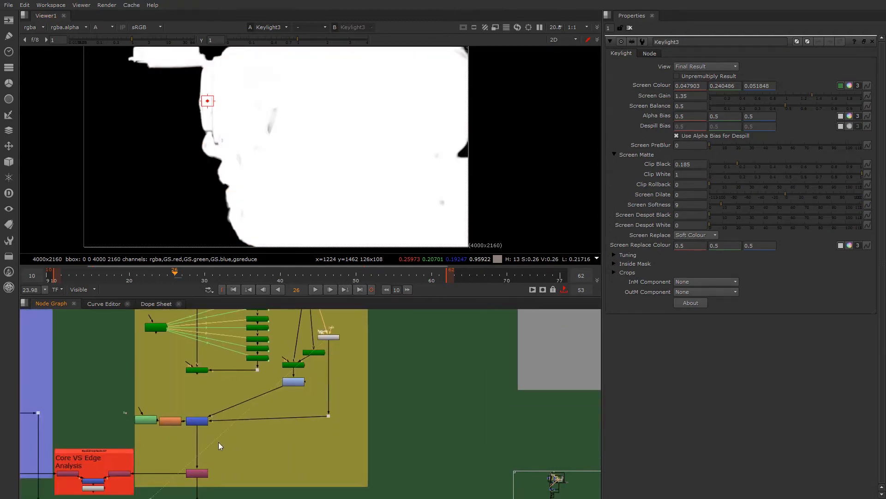
{"action": "double_click", "coordinate": [118, 418]}
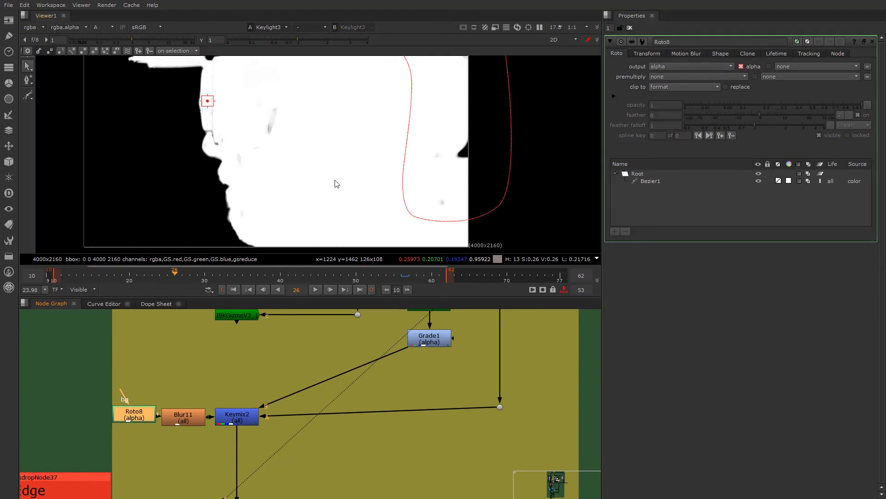
{"action": "scroll", "coordinate": [335, 182], "scroll_direction": "down", "scroll_amount": 3}
{"action": "scroll", "coordinate": [366, 134], "scroll_direction": "up", "scroll_amount": 3}
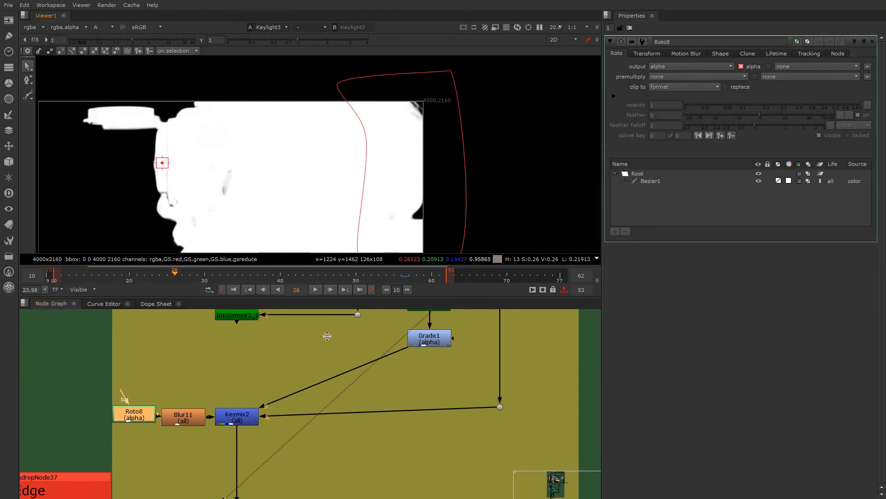
{"action": "scroll", "coordinate": [374, 191], "scroll_direction": "down", "scroll_amount": 3}
{"action": "scroll", "coordinate": [368, 141], "scroll_direction": "up", "scroll_amount": 3}
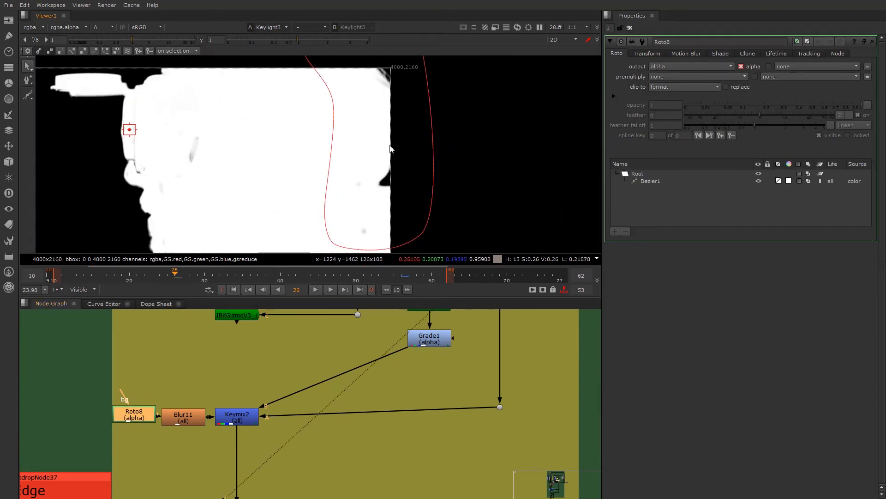
- Trace the Grade1 and Keylight3 branches to Keymix2 and display the Keymix2 alpha in the viewer
{"action": "scroll", "coordinate": [425, 332], "scroll_direction": "down", "scroll_amount": 3}
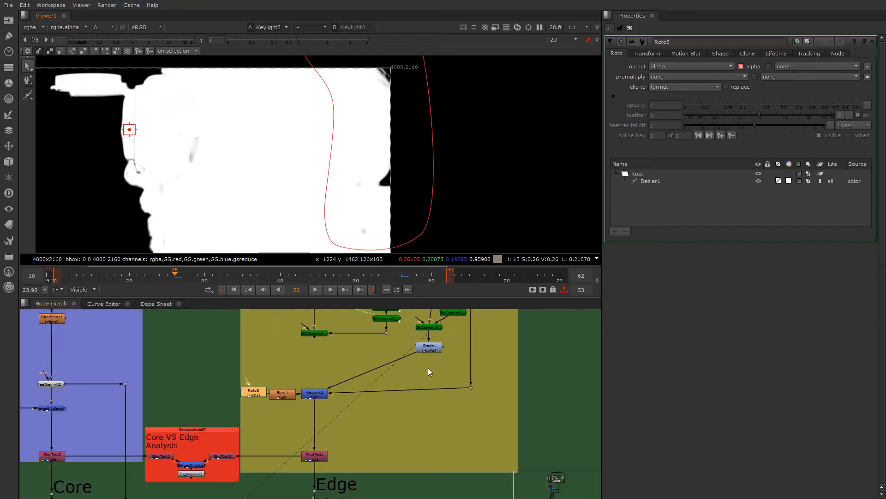
{"action": "scroll", "coordinate": [420, 365], "scroll_direction": "up", "scroll_amount": 5}
{"action": "scroll", "coordinate": [241, 431], "scroll_direction": "down", "scroll_amount": 3}
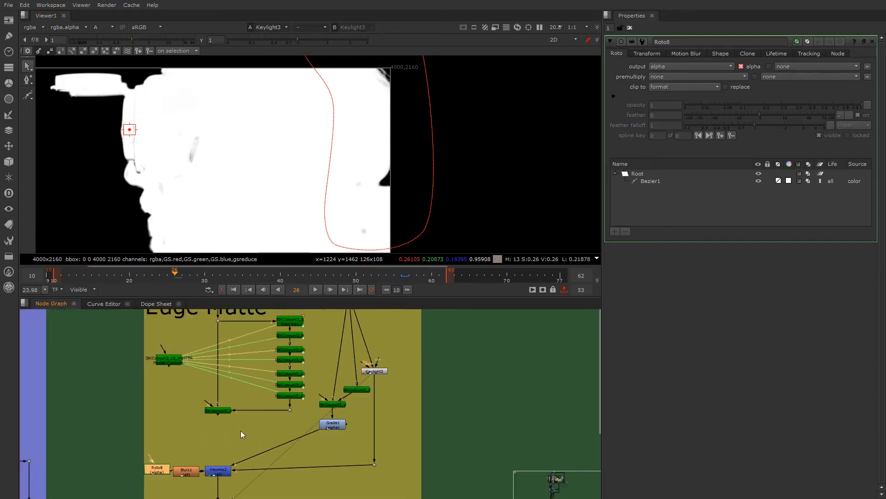
{"action": "scroll", "coordinate": [253, 455], "scroll_direction": "up", "scroll_amount": 5}
{"action": "left_click", "coordinate": [242, 443]}
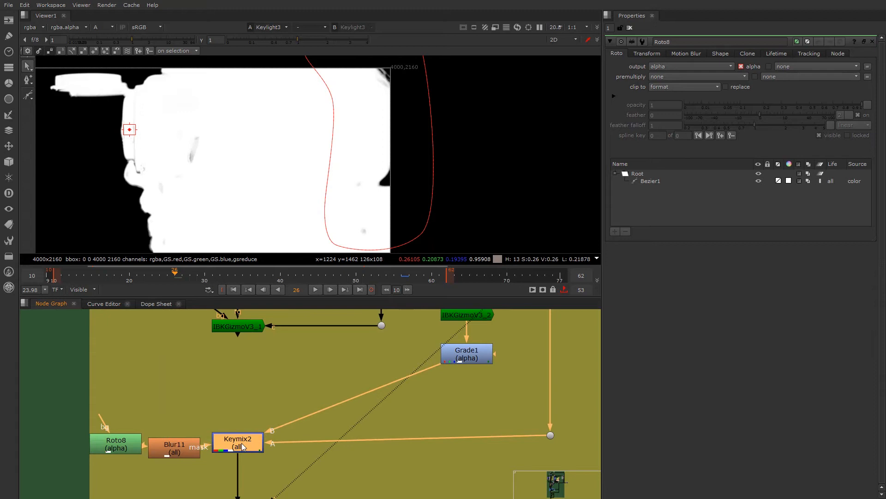
{"action": "key", "text": "1"}
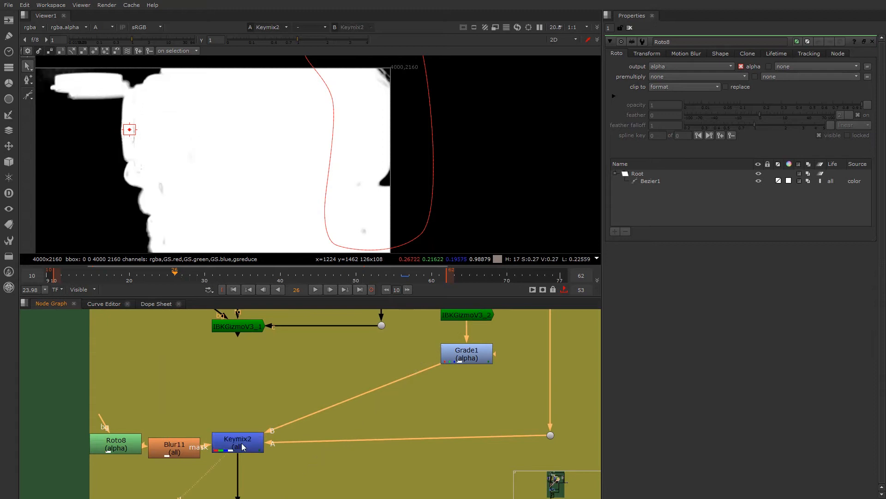
- Toggle Keymix2 off and on to compare the matte inside the roto shape with and without the Keylight3 mix
{"action": "left_click", "coordinate": [243, 446]}
{"action": "key", "text": "d"}
{"action": "key", "text": "d"}
{"action": "key", "text": "d"}
{"action": "key", "text": "d"}
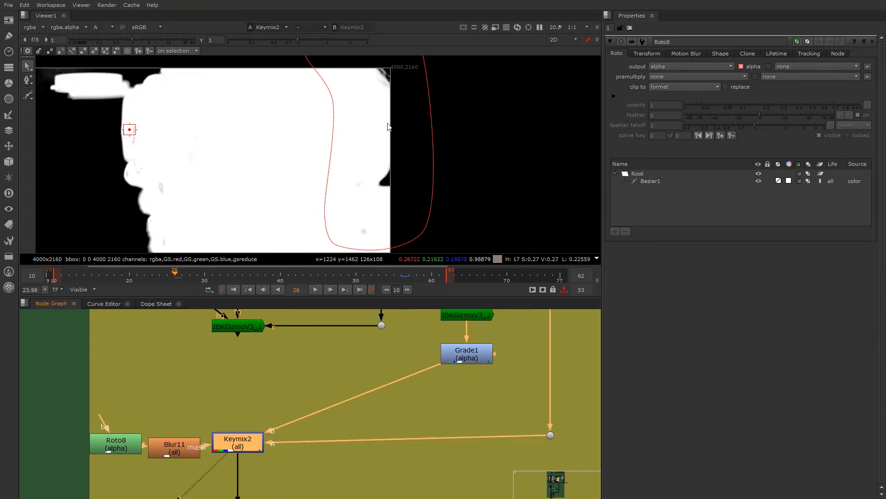
{"action": "key", "text": "d"}
{"action": "key", "text": "d"}
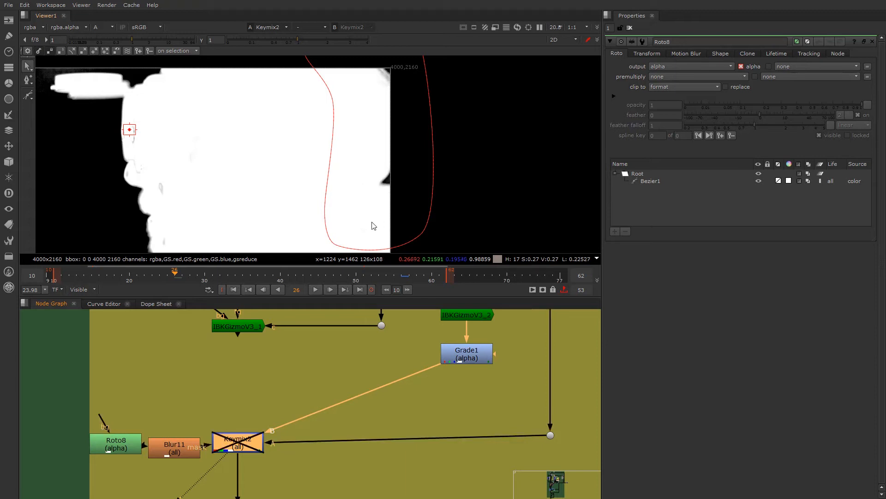
{"action": "key", "text": "d"}
{"action": "key", "text": "d"}
{"action": "key", "text": "d"}
{"action": "key", "text": "d"}
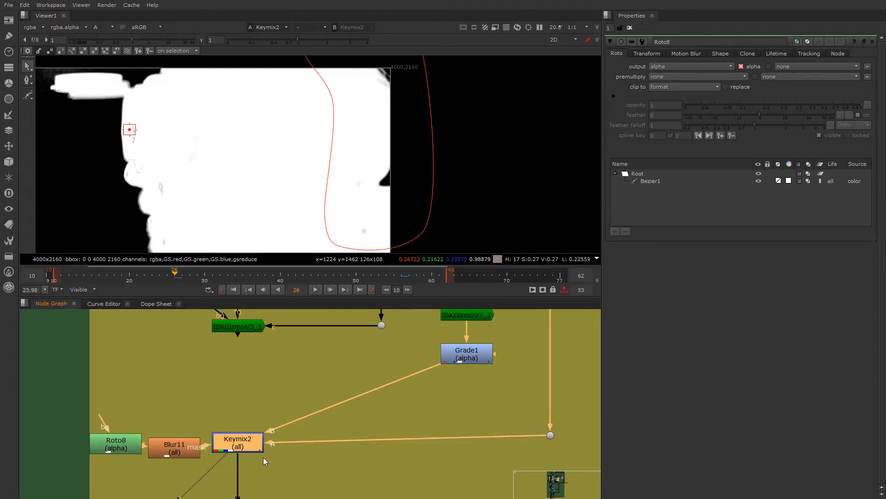
{"action": "key", "text": "d"}
{"action": "key", "text": "d"}
{"action": "key", "text": "d"}
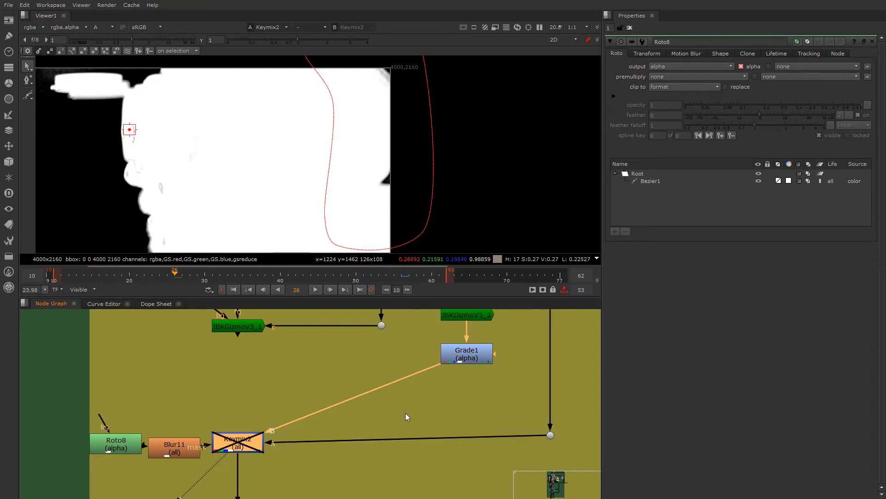
{"action": "key", "text": "d"}
- Reopen Keylight3's properties and display its alpha in the viewer again
{"action": "scroll", "coordinate": [415, 401], "scroll_direction": "down", "scroll_amount": 2}
{"action": "middle_click_drag", "start_coordinate": [415, 400], "coordinate": [318, 492]}
{"action": "double_click", "coordinate": [414, 386]}
{"action": "key", "text": "1"}
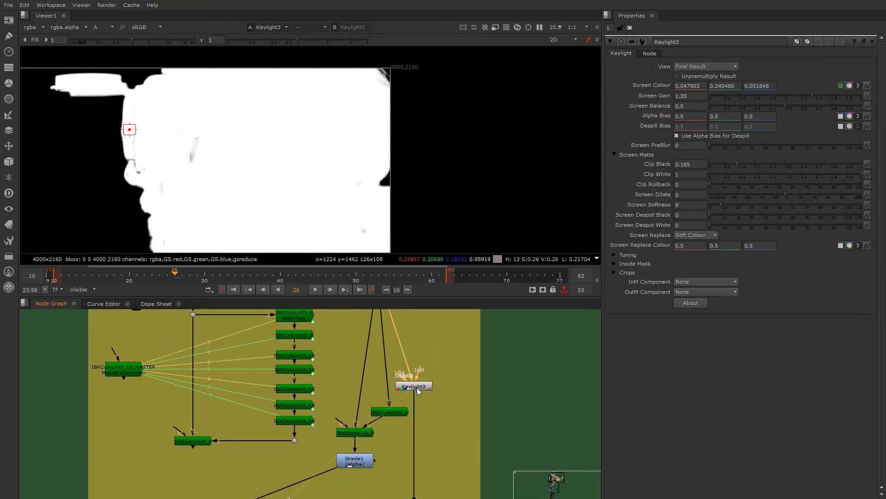
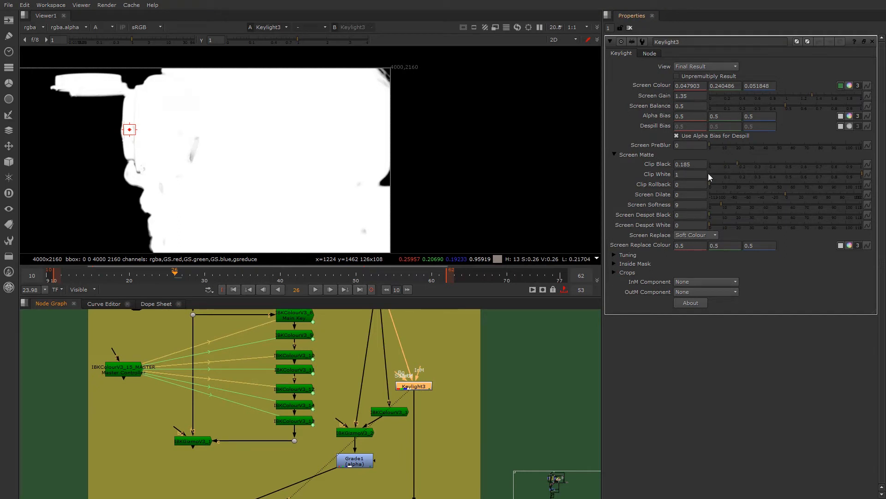
- Set Keylight3's Clip Black to 0.095 and Screen Softness to 4.5
{"action": "left_click_drag", "start_coordinate": [732, 167], "coordinate": [724, 167]}
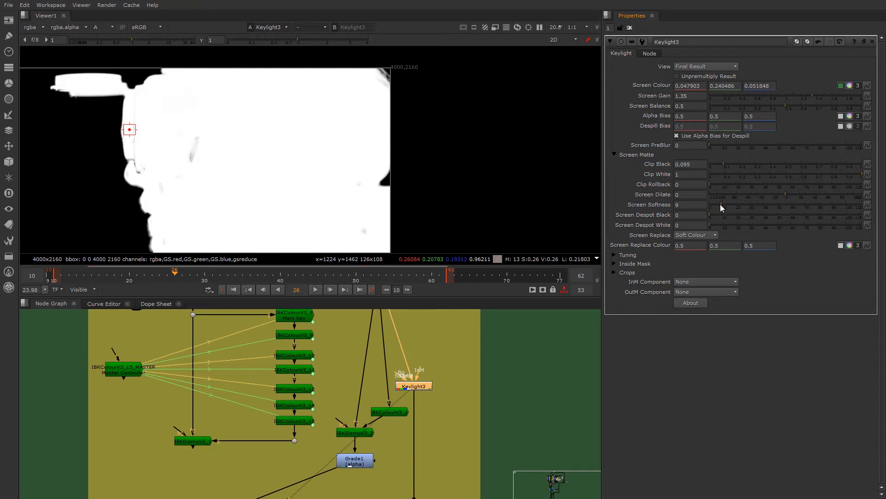
{"action": "left_click", "coordinate": [711, 205]}
{"action": "left_click_drag", "start_coordinate": [710, 206], "coordinate": [716, 206]}
- Open Roto8's properties and display the Keymix2 result in full colour with the viewer overlays hidden
{"action": "scroll", "coordinate": [350, 442], "scroll_direction": "down", "scroll_amount": 5}
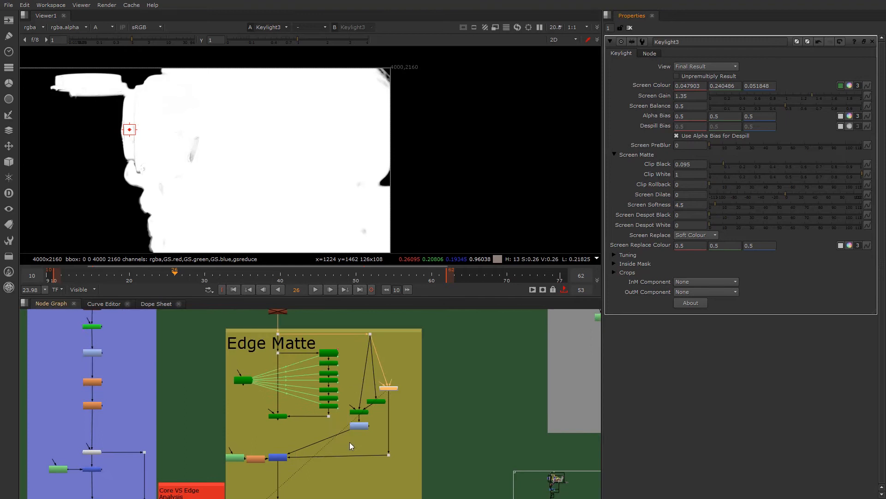
{"action": "scroll", "coordinate": [295, 405], "scroll_direction": "up", "scroll_amount": 6}
{"action": "double_click", "coordinate": [195, 394]}
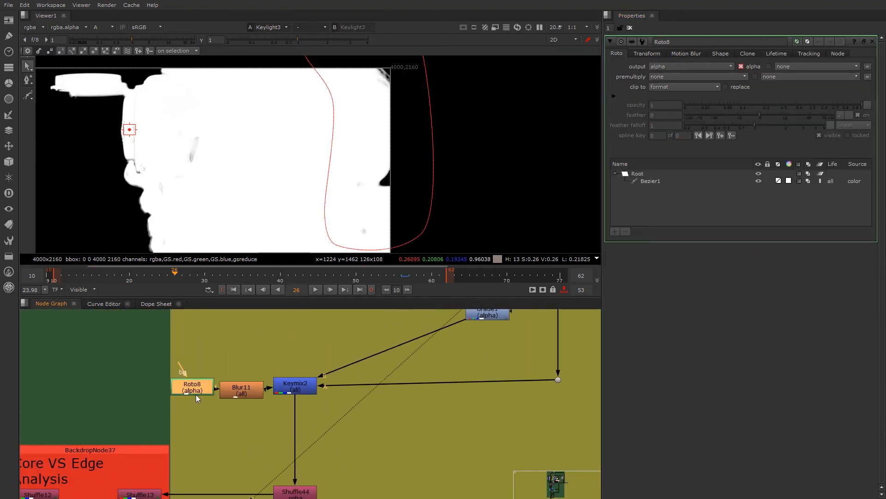
{"action": "left_click", "coordinate": [298, 389]}
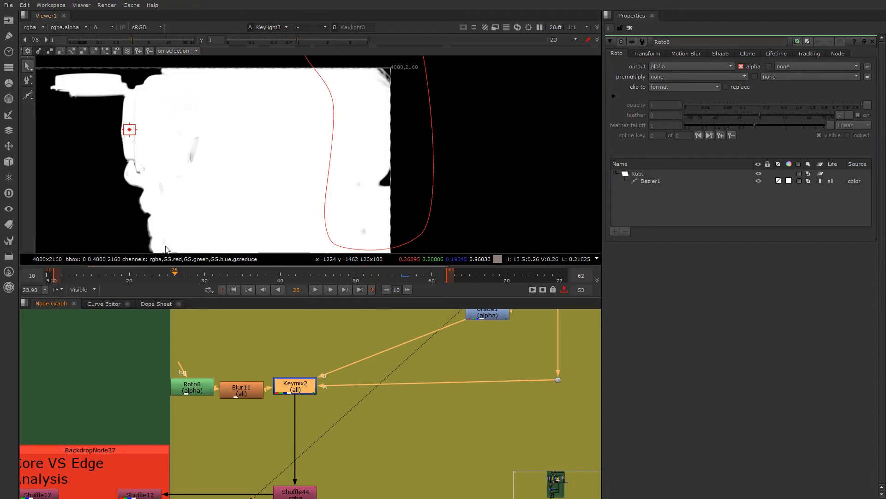
{"action": "key", "text": "1"}
{"action": "key", "text": "a"}
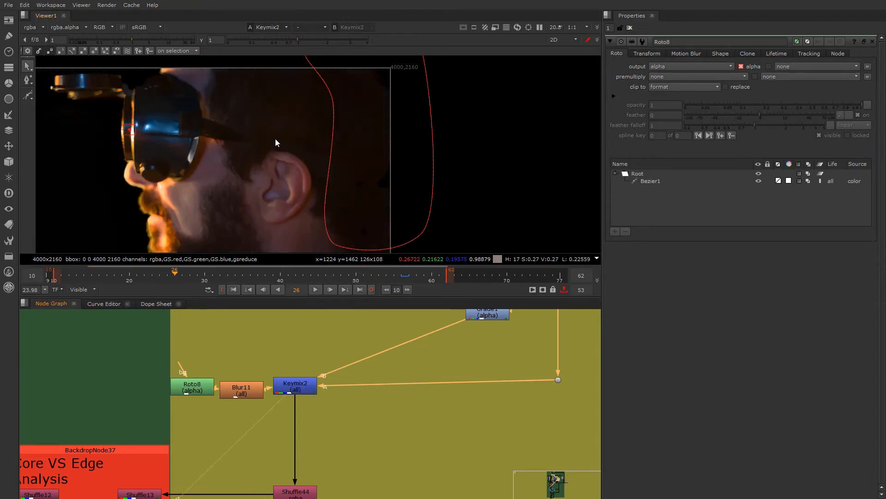
{"action": "scroll", "coordinate": [246, 153], "scroll_direction": "down", "scroll_amount": 2}
{"action": "middle_click_drag", "start_coordinate": [226, 166], "coordinate": [384, 140]}
{"action": "scroll", "coordinate": [386, 141], "scroll_direction": "up", "scroll_amount": 1}
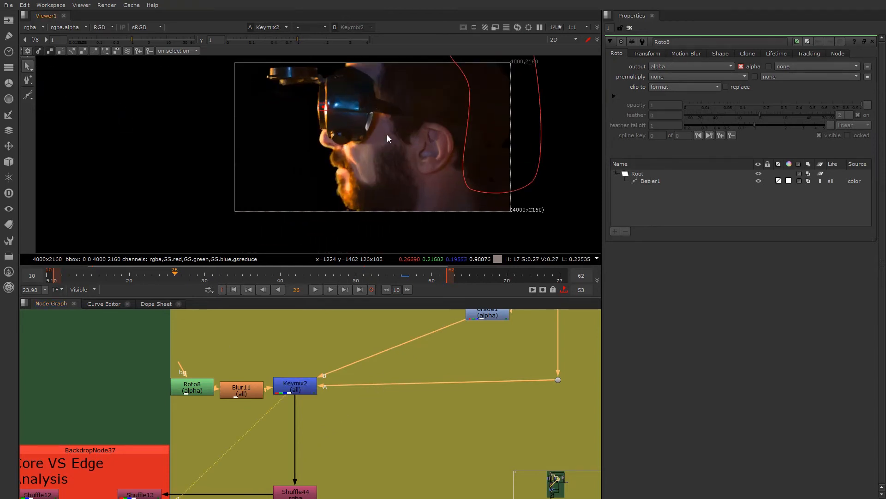
{"action": "key", "text": "o"}
- Display Shuffle44 below Keymix2 in the viewer and open its properties to inspect the alpha-to-RGBA routing
{"action": "scroll", "coordinate": [397, 429], "scroll_direction": "down", "scroll_amount": 3}
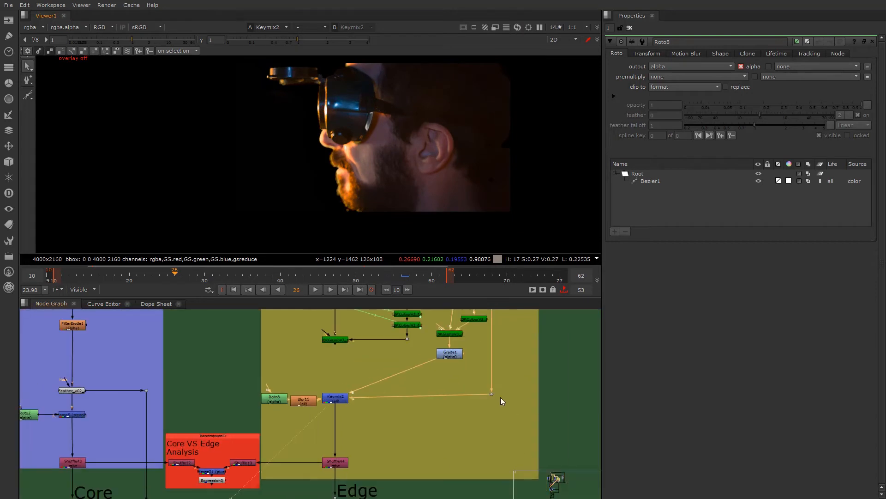
{"action": "left_click_drag", "start_coordinate": [492, 393], "coordinate": [492, 398]}
{"action": "scroll", "coordinate": [350, 426], "scroll_direction": "down", "scroll_amount": 2}
{"action": "middle_click_drag", "start_coordinate": [351, 431], "coordinate": [383, 421]}
{"action": "scroll", "coordinate": [379, 426], "scroll_direction": "up", "scroll_amount": 2}
{"action": "scroll", "coordinate": [372, 433], "scroll_direction": "up", "scroll_amount": 2}
{"action": "left_click", "coordinate": [367, 454]}
{"action": "key", "text": "1"}
{"action": "double_click", "coordinate": [362, 453]}
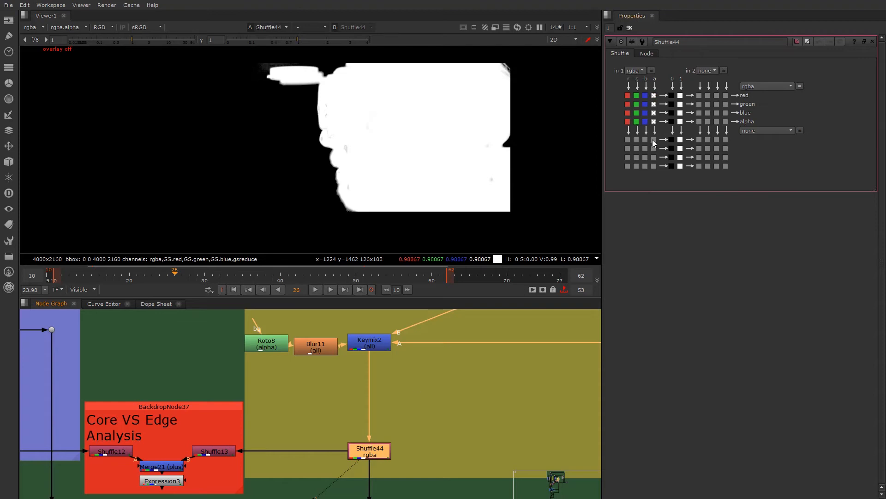
- In Core VS Edge Analysis, display Shuffle12's core matte and Shuffle13's edge matte one after the other
{"action": "scroll", "coordinate": [160, 452], "scroll_direction": "down", "scroll_amount": 2}
{"action": "middle_click_drag", "start_coordinate": [159, 452], "coordinate": [291, 425]}
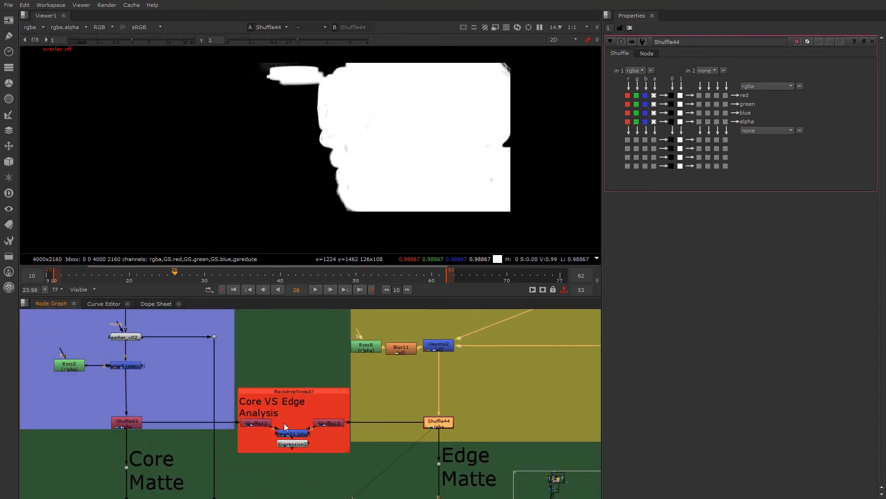
{"action": "scroll", "coordinate": [290, 422], "scroll_direction": "up", "scroll_amount": 3}
{"action": "scroll", "coordinate": [249, 450], "scroll_direction": "up", "scroll_amount": 2}
{"action": "middle_click_drag", "start_coordinate": [248, 449], "coordinate": [209, 450]}
{"action": "left_click", "coordinate": [283, 463]}
{"action": "left_click", "coordinate": [197, 420]}
{"action": "key", "text": "1"}
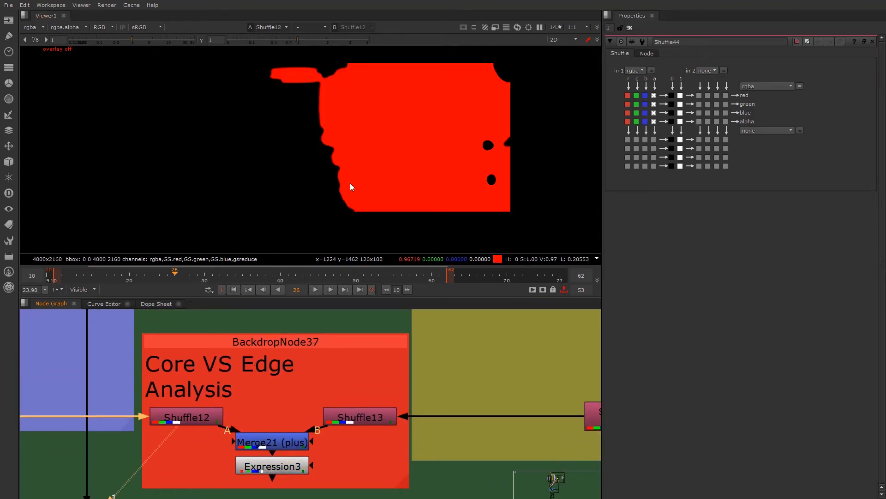
{"action": "left_click", "coordinate": [357, 417]}
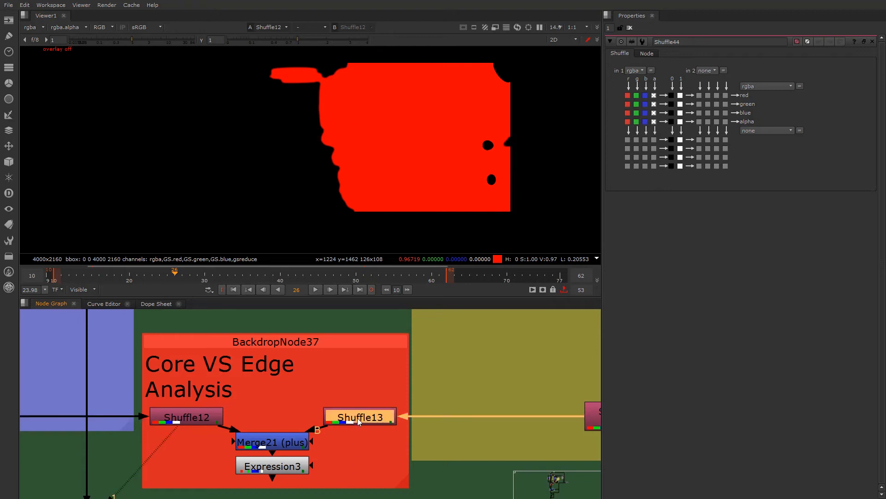
{"action": "key", "text": "1"}
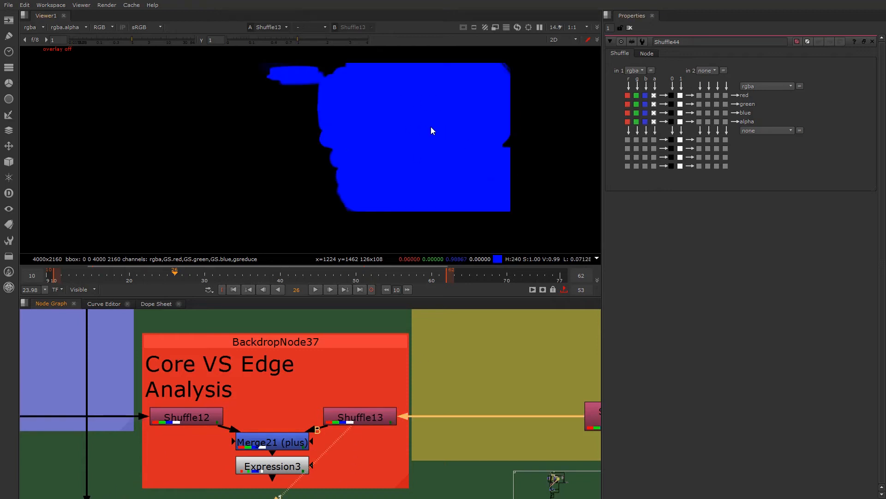
- Display Merge21 (plus) in the viewer and examine the combined core and edge mattes close up
{"action": "left_click", "coordinate": [273, 442]}
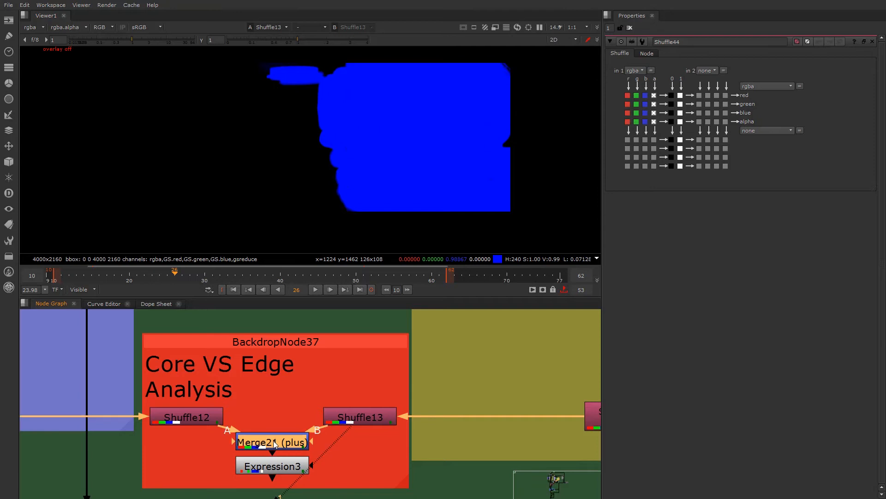
{"action": "key", "text": "1"}
{"action": "scroll", "coordinate": [364, 185], "scroll_direction": "up", "scroll_amount": 10}
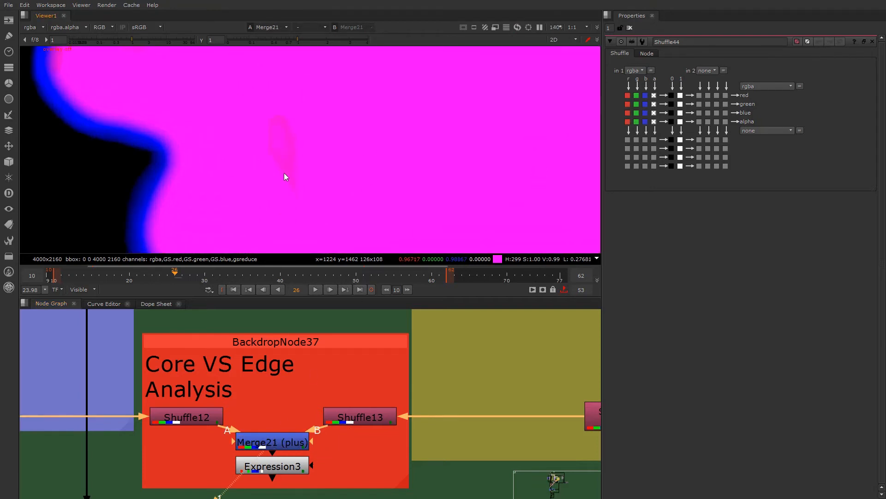
- Display Expression3 with its properties open and toggle it off and on to compare its effect on Merge21
{"action": "double_click", "coordinate": [270, 466]}
{"action": "key", "text": "1"}
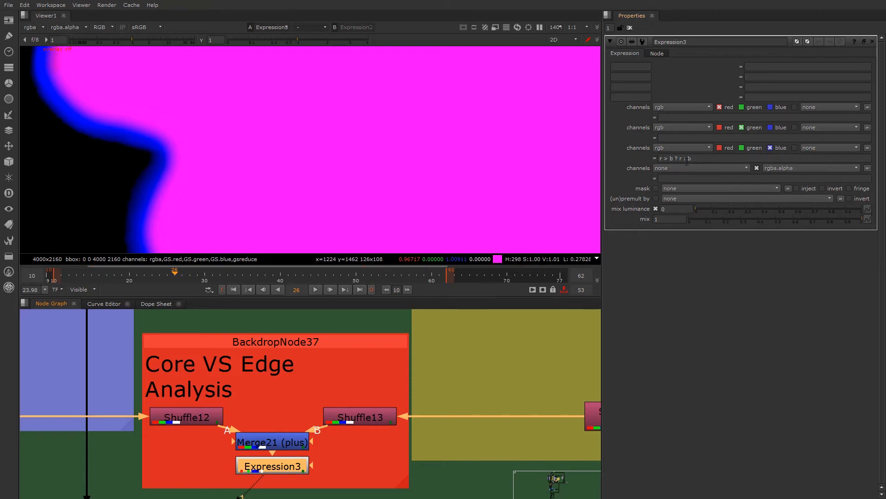
{"action": "scroll", "coordinate": [264, 140], "scroll_direction": "down", "scroll_amount": 4}
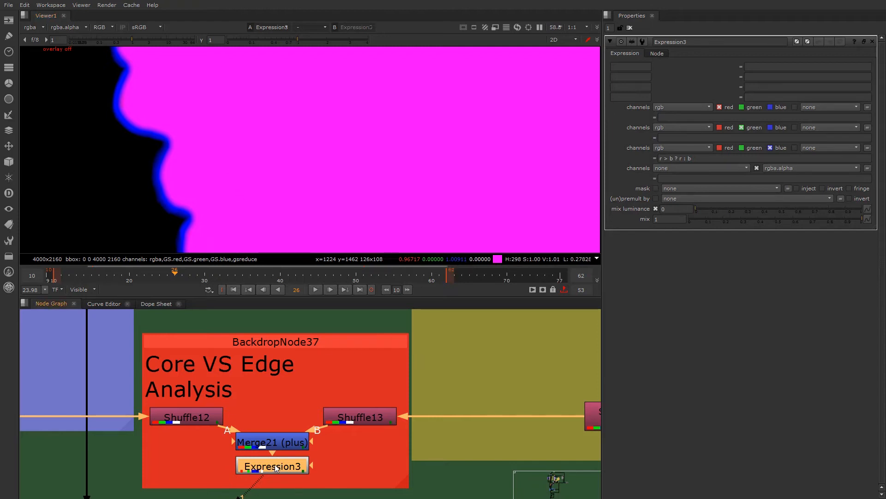
{"action": "key", "text": "d"}
{"action": "key", "text": "d"}
- Examine Expression3's output for blue patches inside the head area and at the frame corner
{"action": "scroll", "coordinate": [212, 160], "scroll_direction": "down", "scroll_amount": 10}
{"action": "middle_click_drag", "start_coordinate": [248, 173], "coordinate": [264, 197]}
{"action": "scroll", "coordinate": [265, 198], "scroll_direction": "up", "scroll_amount": 4}
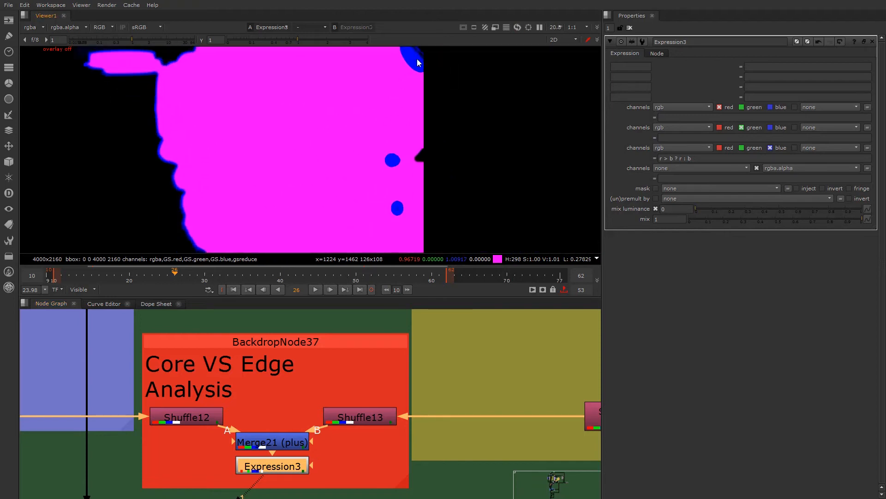
{"action": "scroll", "coordinate": [416, 59], "scroll_direction": "up", "scroll_amount": 3}
{"action": "scroll", "coordinate": [393, 113], "scroll_direction": "down", "scroll_amount": 2}
{"action": "middle_click_drag", "start_coordinate": [344, 180], "coordinate": [375, 184]}
{"action": "scroll", "coordinate": [149, 185], "scroll_direction": "up", "scroll_amount": 1}
{"action": "middle_click_drag", "start_coordinate": [147, 115], "coordinate": [164, 157]}
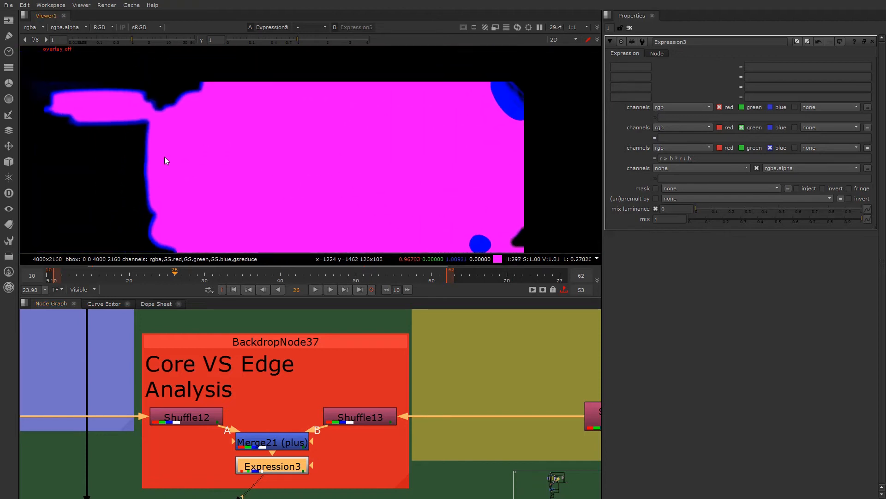
- Examine the blue edge band along the face and goggles profile, near and at full frame
{"action": "scroll", "coordinate": [160, 148], "scroll_direction": "down", "scroll_amount": 1}
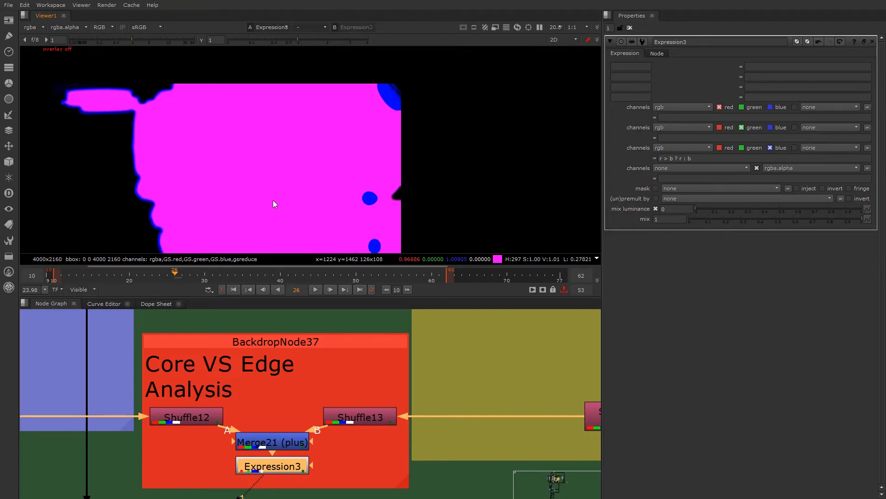
{"action": "scroll", "coordinate": [382, 198], "scroll_direction": "up", "scroll_amount": 4}
{"action": "scroll", "coordinate": [344, 191], "scroll_direction": "down", "scroll_amount": 5}
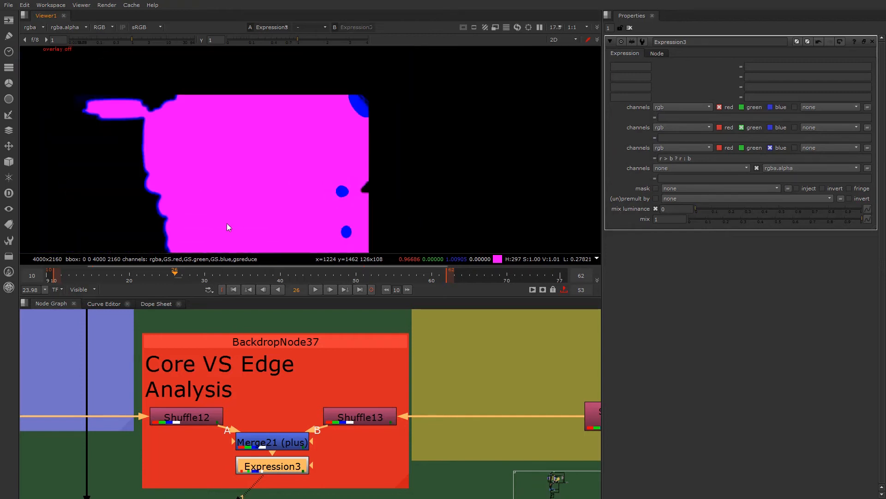
{"action": "scroll", "coordinate": [267, 191], "scroll_direction": "down", "scroll_amount": 2}
{"action": "scroll", "coordinate": [256, 189], "scroll_direction": "up", "scroll_amount": 4}
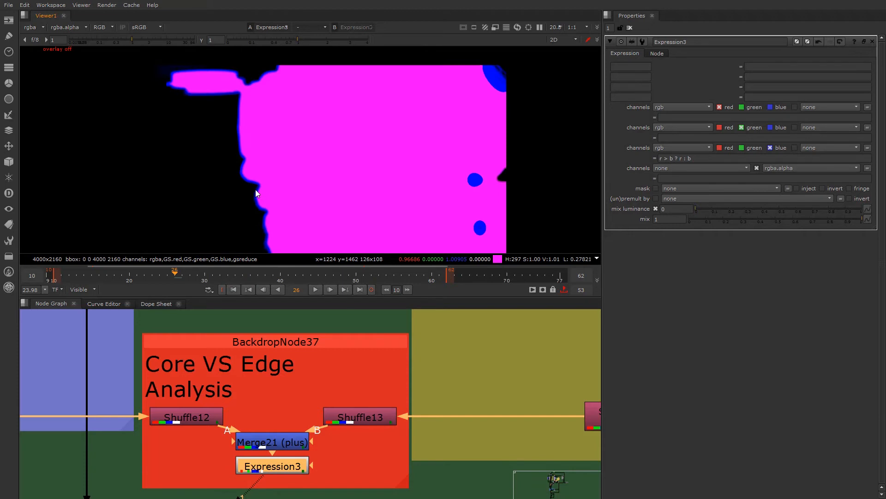
{"action": "scroll", "coordinate": [278, 190], "scroll_direction": "down", "scroll_amount": 2}
{"action": "scroll", "coordinate": [403, 156], "scroll_direction": "up", "scroll_amount": 1}
{"action": "scroll", "coordinate": [322, 175], "scroll_direction": "down", "scroll_amount": 1}
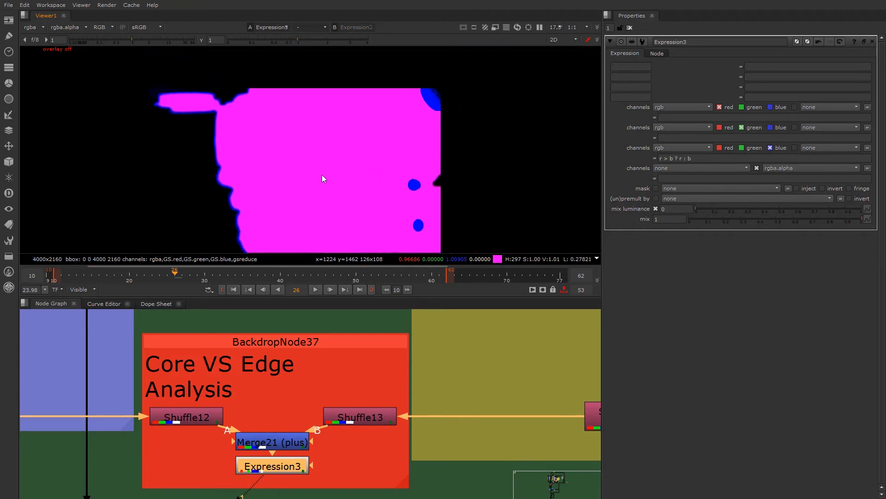
{"action": "scroll", "coordinate": [403, 126], "scroll_direction": "up", "scroll_amount": 1}
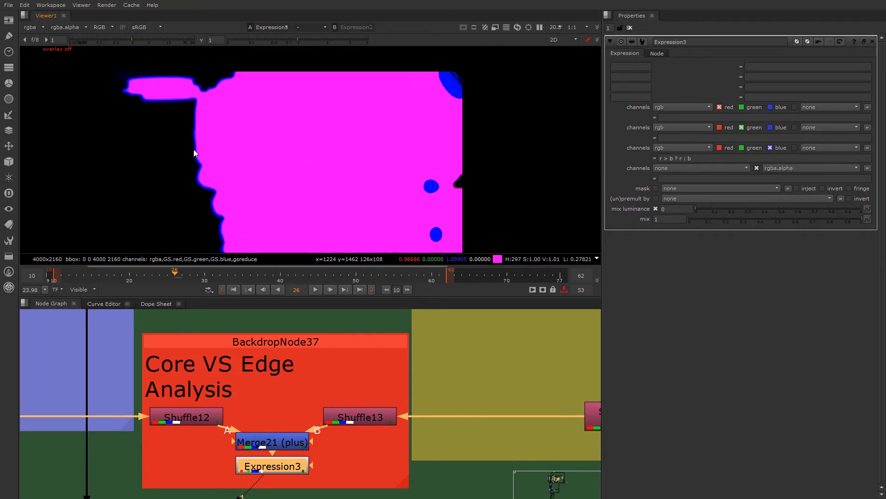
{"action": "scroll", "coordinate": [192, 131], "scroll_direction": "up", "scroll_amount": 3}
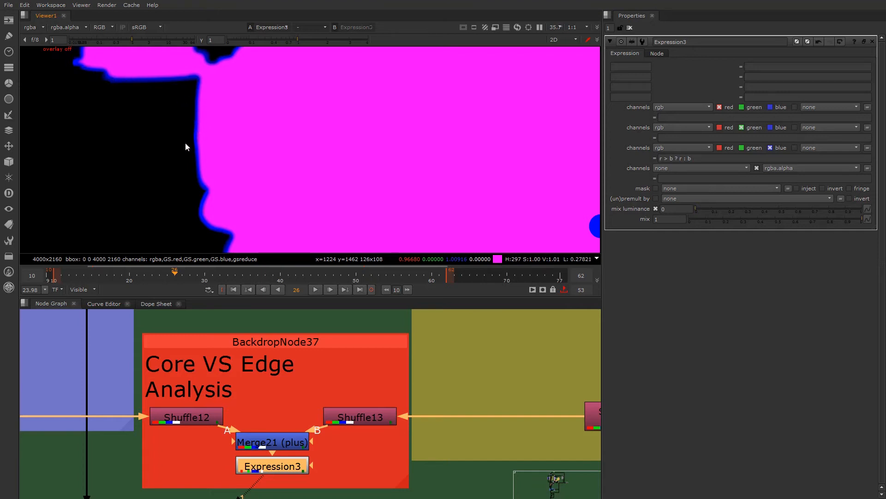
{"action": "scroll", "coordinate": [193, 181], "scroll_direction": "down", "scroll_amount": 4}
{"action": "scroll", "coordinate": [187, 367], "scroll_direction": "down", "scroll_amount": 1}
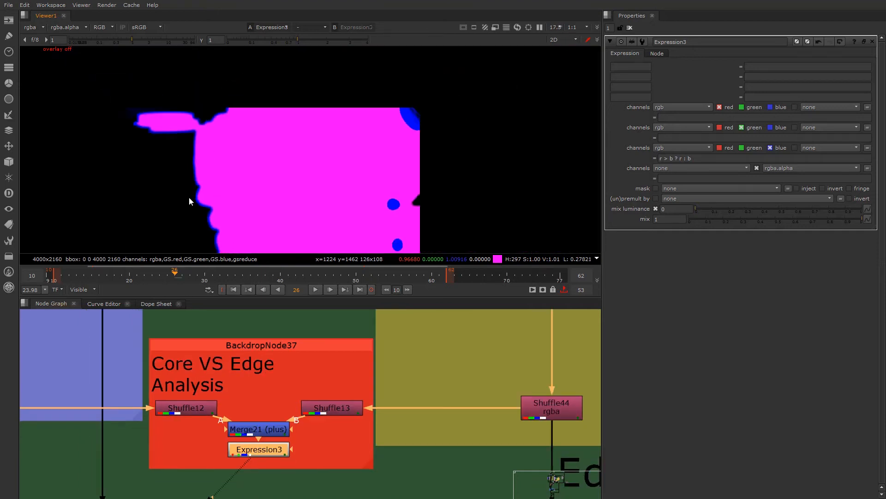
{"action": "scroll", "coordinate": [190, 199], "scroll_direction": "down", "scroll_amount": 3}
{"action": "middle_click_drag", "start_coordinate": [190, 200], "coordinate": [227, 172]}
{"action": "scroll", "coordinate": [225, 173], "scroll_direction": "up", "scroll_amount": 3}
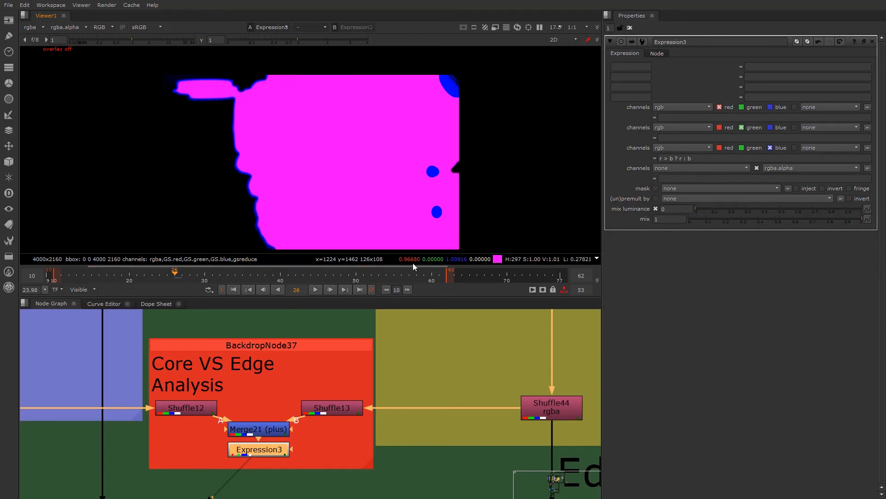
- Open FilterErode1's properties in the core matte branch and toggle the node off and on to compare the edge
{"action": "scroll", "coordinate": [232, 420], "scroll_direction": "down", "scroll_amount": 4}
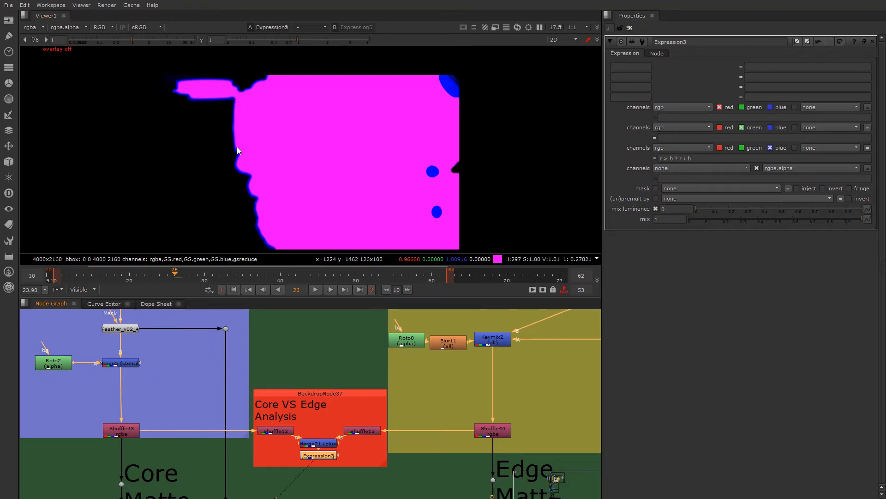
{"action": "scroll", "coordinate": [115, 382], "scroll_direction": "up", "scroll_amount": 4}
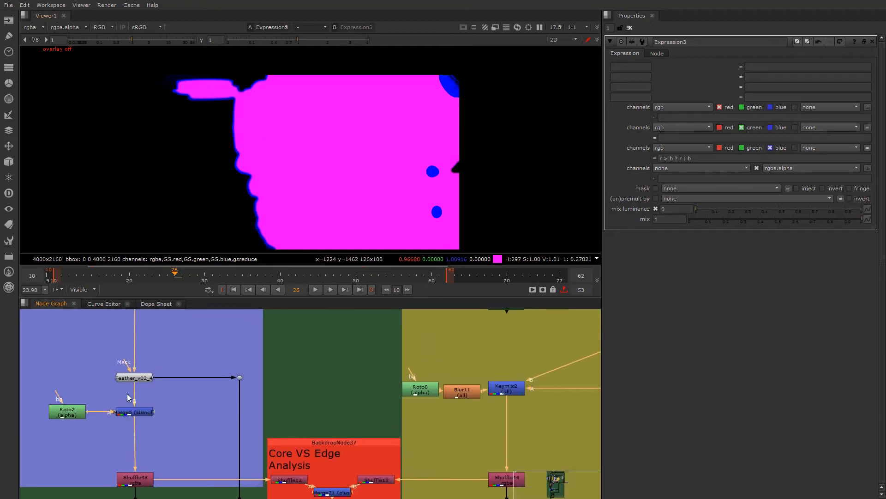
{"action": "middle_click_drag", "start_coordinate": [139, 366], "coordinate": [154, 447]}
{"action": "middle_click_drag", "start_coordinate": [157, 397], "coordinate": [158, 424]}
{"action": "scroll", "coordinate": [159, 424], "scroll_direction": "up", "scroll_amount": 3}
{"action": "left_click", "coordinate": [159, 424]}
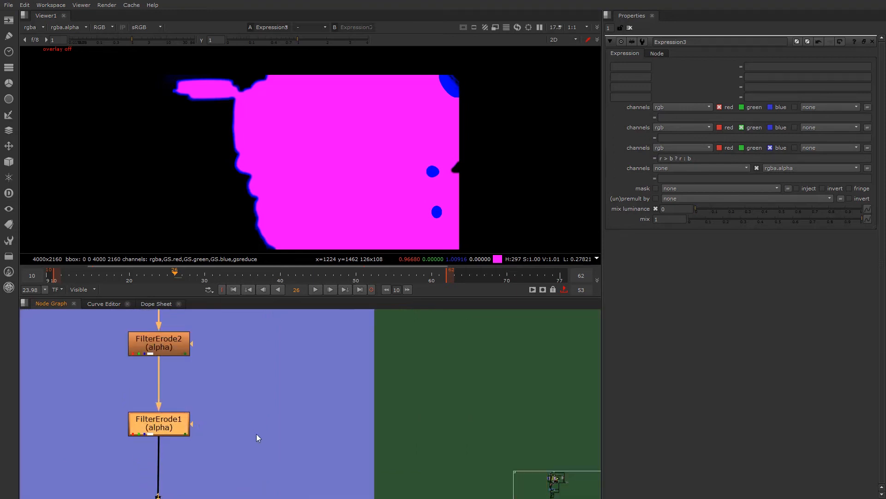
{"action": "double_click", "coordinate": [171, 427]}
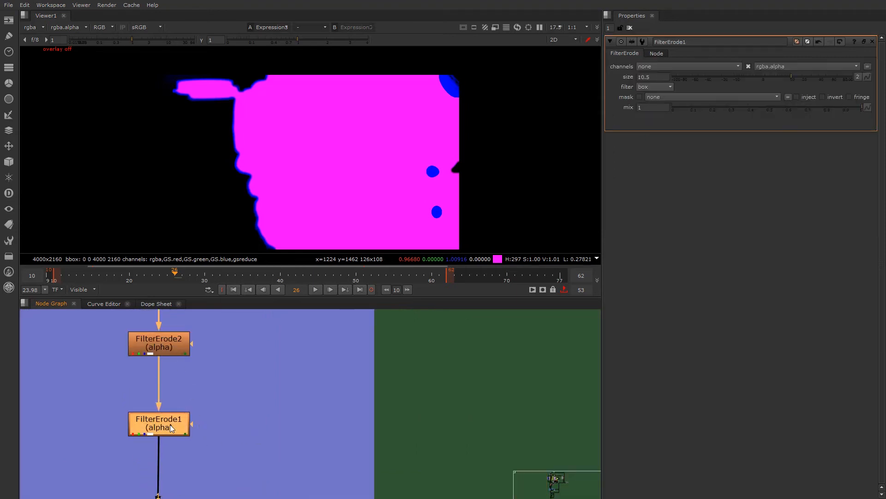
{"action": "key", "text": "d"}
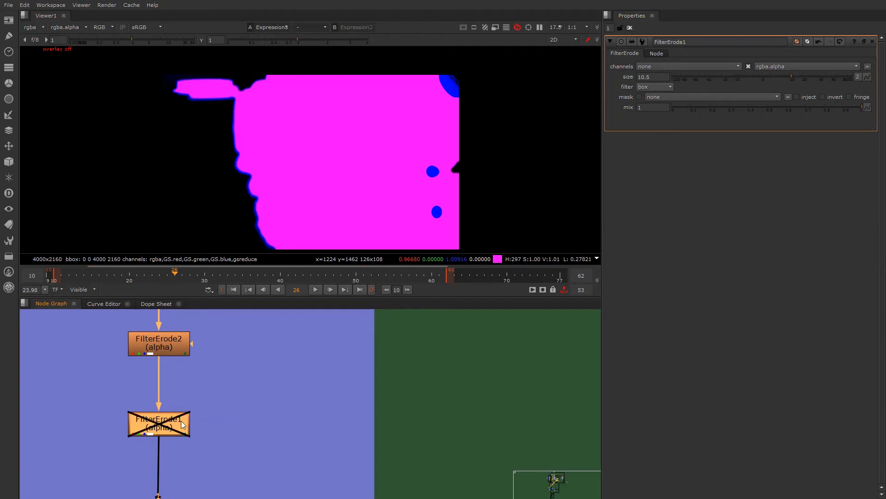
{"action": "key", "text": "d"}
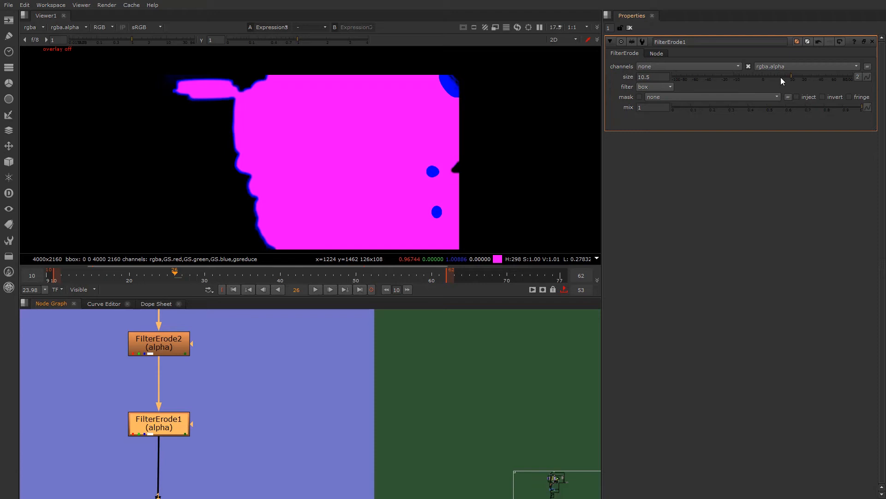
- Set FilterErode1's size to -67 and inspect the expanded core matte against the edge matte
{"action": "left_click_drag", "start_coordinate": [828, 77], "coordinate": [688, 79]}
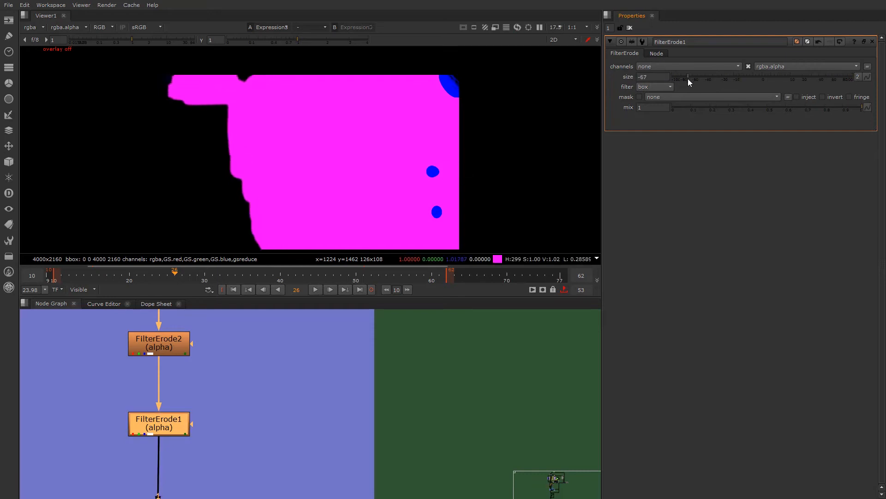
{"action": "scroll", "coordinate": [221, 179], "scroll_direction": "down", "scroll_amount": 2}
{"action": "scroll", "coordinate": [221, 179], "scroll_direction": "up", "scroll_amount": 6}
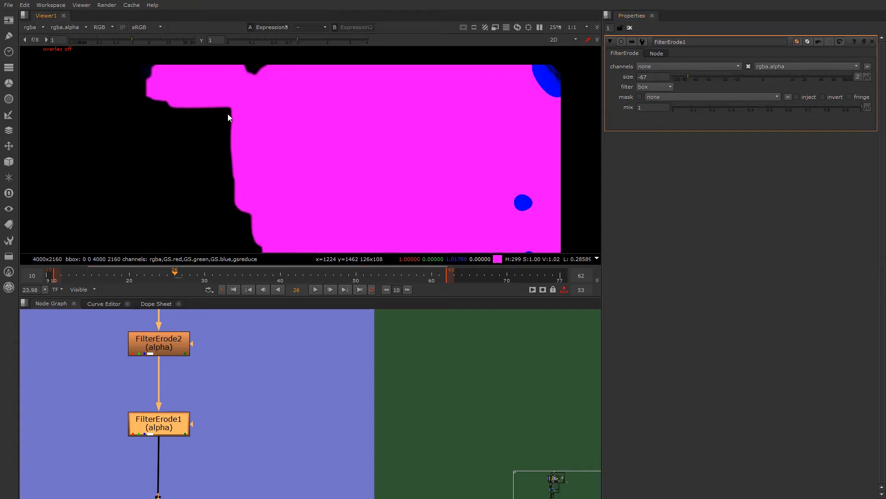
- Disable Expression3 in Core VS Edge Analysis to view the raw Merge21 overlap
{"action": "scroll", "coordinate": [284, 410], "scroll_direction": "down", "scroll_amount": 5}
{"action": "scroll", "coordinate": [414, 453], "scroll_direction": "down", "scroll_amount": 2}
{"action": "middle_click_drag", "start_coordinate": [415, 452], "coordinate": [265, 378]}
{"action": "scroll", "coordinate": [237, 456], "scroll_direction": "up", "scroll_amount": 5}
{"action": "key", "text": "d"}
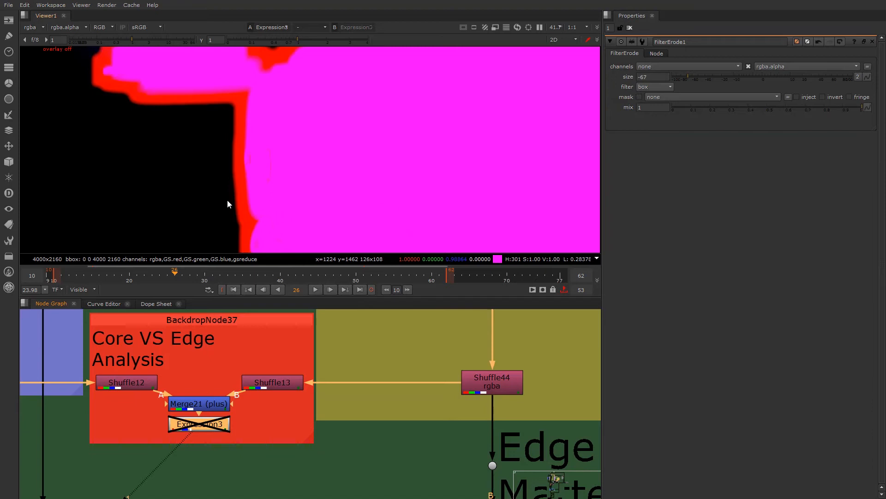
- Set FilterErode1's size to 7 in the core matte branch and check the resulting core and edge overlap
{"action": "scroll", "coordinate": [229, 147], "scroll_direction": "down", "scroll_amount": 3}
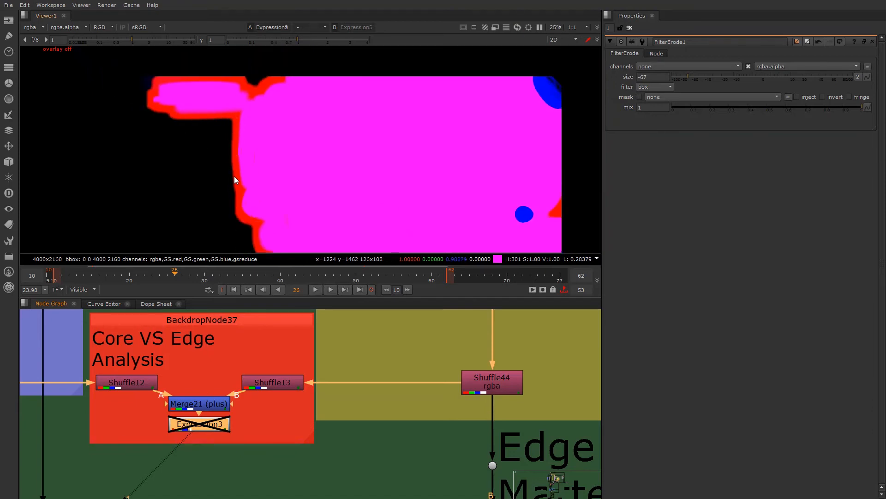
{"action": "left_click", "coordinate": [203, 405]}
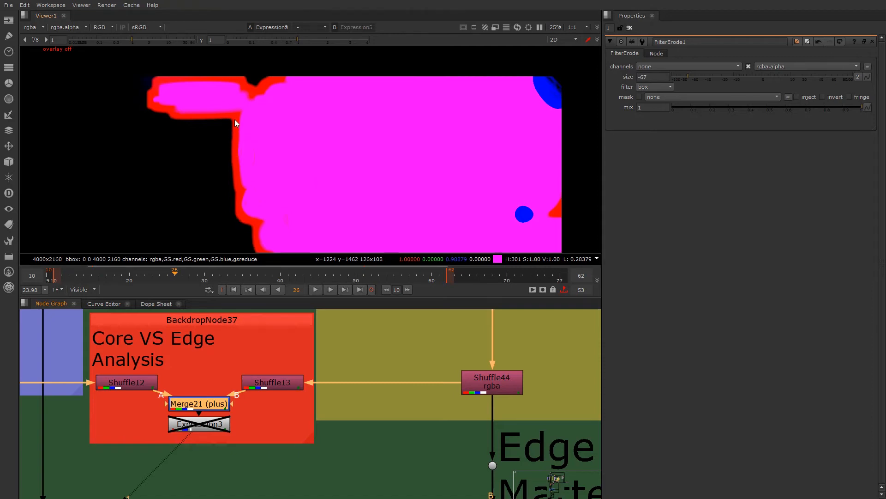
{"action": "scroll", "coordinate": [235, 120], "scroll_direction": "down", "scroll_amount": 3}
{"action": "scroll", "coordinate": [269, 120], "scroll_direction": "up", "scroll_amount": 3}
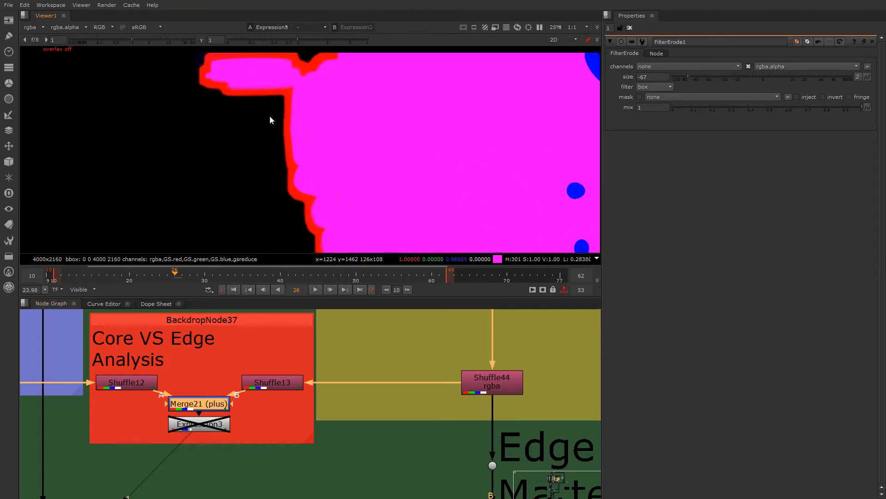
{"action": "scroll", "coordinate": [211, 456], "scroll_direction": "down", "scroll_amount": 3}
{"action": "middle_click_drag", "start_coordinate": [184, 428], "coordinate": [268, 456]}
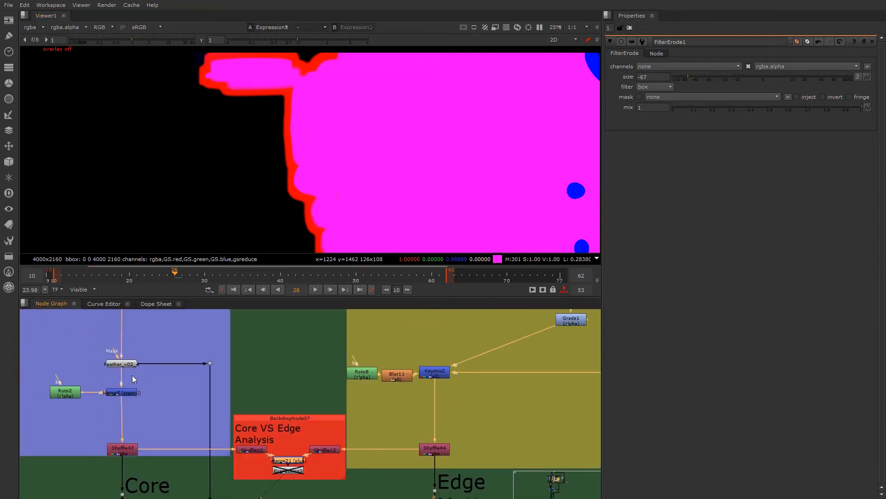
{"action": "scroll", "coordinate": [134, 378], "scroll_direction": "up", "scroll_amount": 2}
{"action": "scroll", "coordinate": [163, 387], "scroll_direction": "down", "scroll_amount": 2}
{"action": "middle_click_drag", "start_coordinate": [155, 385], "coordinate": [170, 424]}
{"action": "middle_click_drag", "start_coordinate": [152, 331], "coordinate": [151, 370]}
{"action": "scroll", "coordinate": [150, 369], "scroll_direction": "up", "scroll_amount": 1}
{"action": "left_click", "coordinate": [150, 372]}
{"action": "left_click_drag", "start_coordinate": [697, 76], "coordinate": [786, 80]}
{"action": "scroll", "coordinate": [272, 187], "scroll_direction": "up", "scroll_amount": 8}
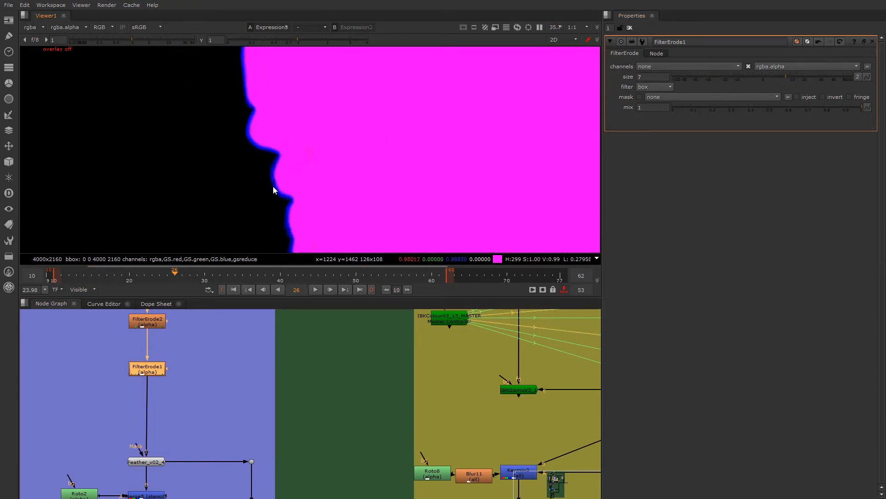
- Re-enable Expression3 in Core VS Edge Analysis and open its properties
{"action": "scroll", "coordinate": [465, 361], "scroll_direction": "down", "scroll_amount": 3}
{"action": "middle_click_drag", "start_coordinate": [477, 439], "coordinate": [402, 390]}
{"action": "scroll", "coordinate": [401, 389], "scroll_direction": "down", "scroll_amount": 3}
{"action": "scroll", "coordinate": [348, 439], "scroll_direction": "up", "scroll_amount": 5}
{"action": "scroll", "coordinate": [350, 404], "scroll_direction": "up", "scroll_amount": 2}
{"action": "left_click", "coordinate": [350, 403]}
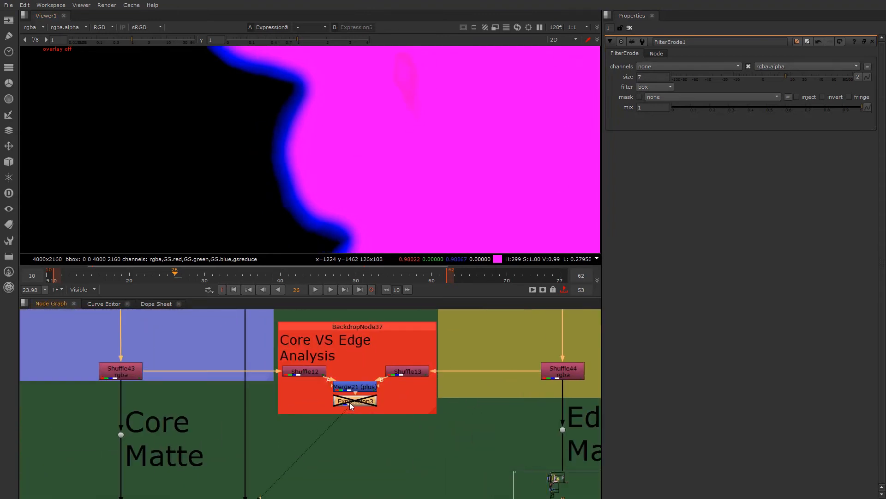
{"action": "key", "text": "d"}
{"action": "double_click", "coordinate": [354, 401]}
- Examine the blue edge band around the magenta core along the face profile, close up and at full frame
{"action": "scroll", "coordinate": [337, 139], "scroll_direction": "down", "scroll_amount": 10}
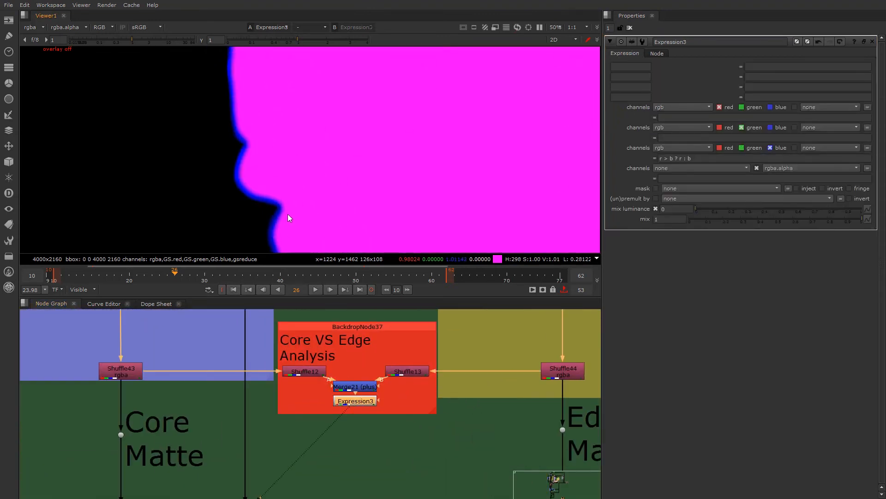
{"action": "scroll", "coordinate": [415, 66], "scroll_direction": "up", "scroll_amount": 5}
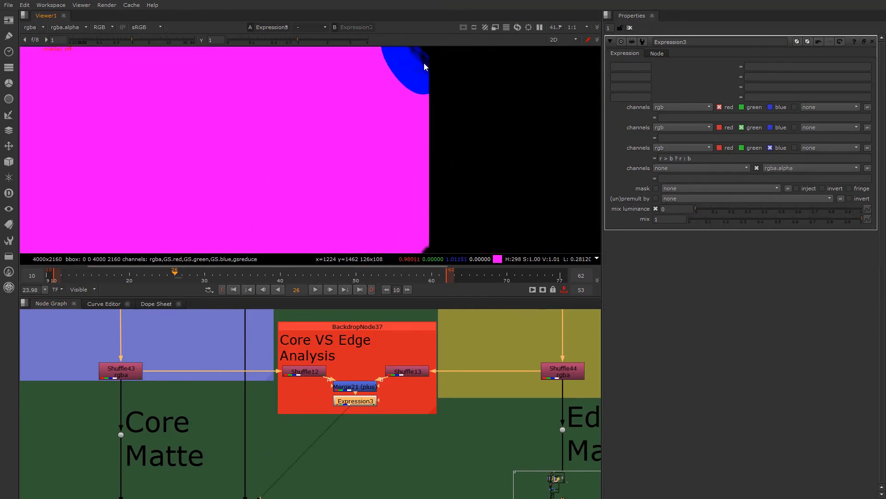
{"action": "scroll", "coordinate": [257, 142], "scroll_direction": "down", "scroll_amount": 4}
{"action": "middle_click_drag", "start_coordinate": [92, 225], "coordinate": [300, 153]}
{"action": "scroll", "coordinate": [300, 153], "scroll_direction": "up", "scroll_amount": 4}
{"action": "scroll", "coordinate": [321, 210], "scroll_direction": "up", "scroll_amount": 5}
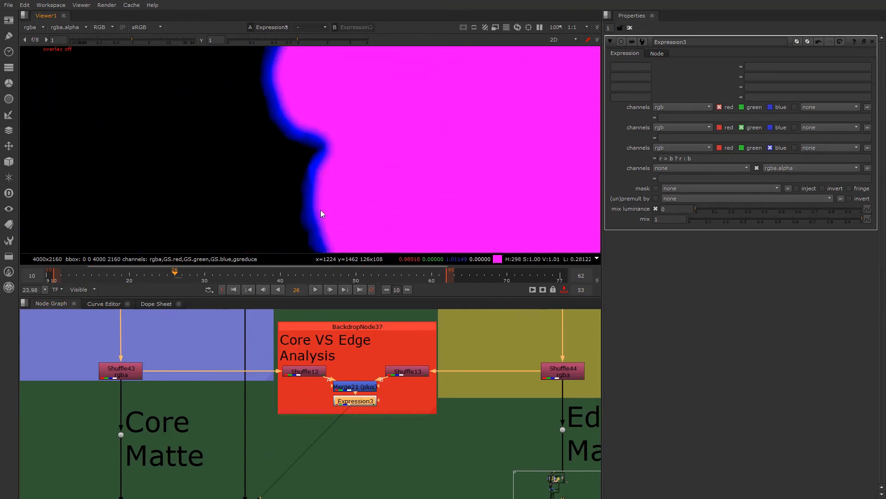
{"action": "scroll", "coordinate": [323, 198], "scroll_direction": "down", "scroll_amount": 3}
{"action": "middle_click_drag", "start_coordinate": [323, 198], "coordinate": [323, 154]}
{"action": "scroll", "coordinate": [319, 173], "scroll_direction": "up", "scroll_amount": 1}
{"action": "scroll", "coordinate": [320, 173], "scroll_direction": "down", "scroll_amount": 2}
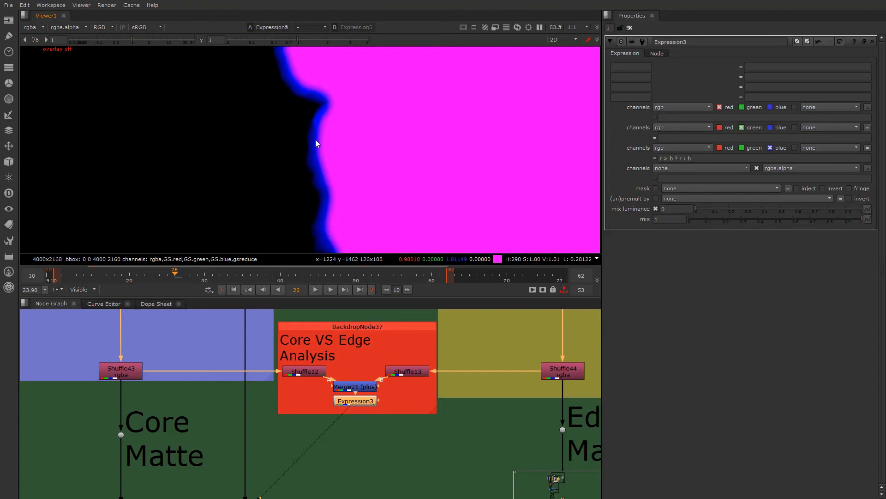
{"action": "scroll", "coordinate": [325, 180], "scroll_direction": "down", "scroll_amount": 1}
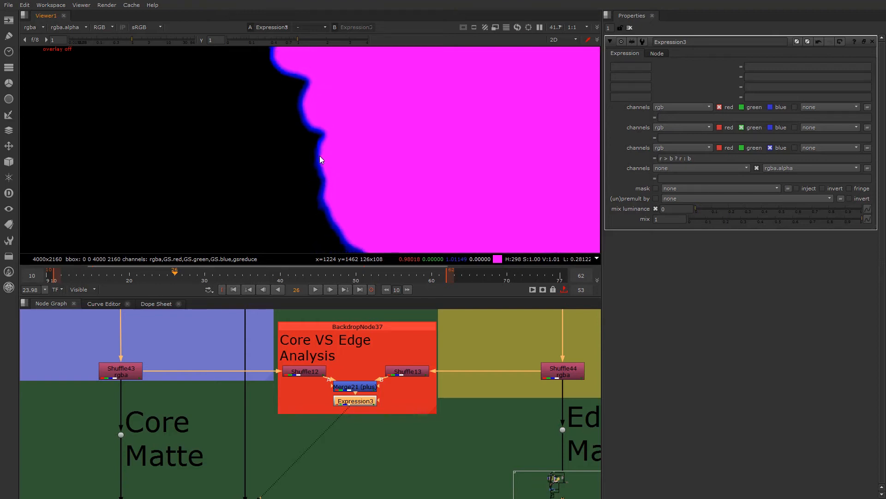
{"action": "scroll", "coordinate": [319, 156], "scroll_direction": "up", "scroll_amount": 4}
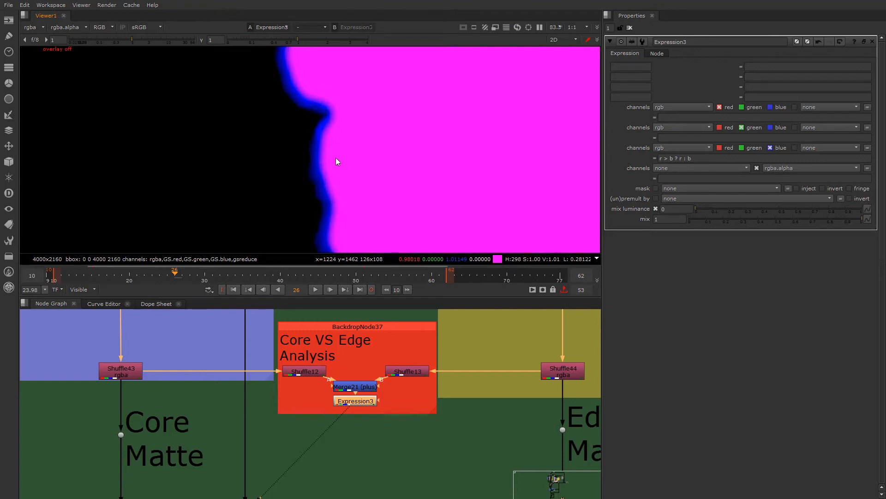
{"action": "scroll", "coordinate": [338, 157], "scroll_direction": "down", "scroll_amount": 4}
{"action": "scroll", "coordinate": [347, 162], "scroll_direction": "up", "scroll_amount": 2}
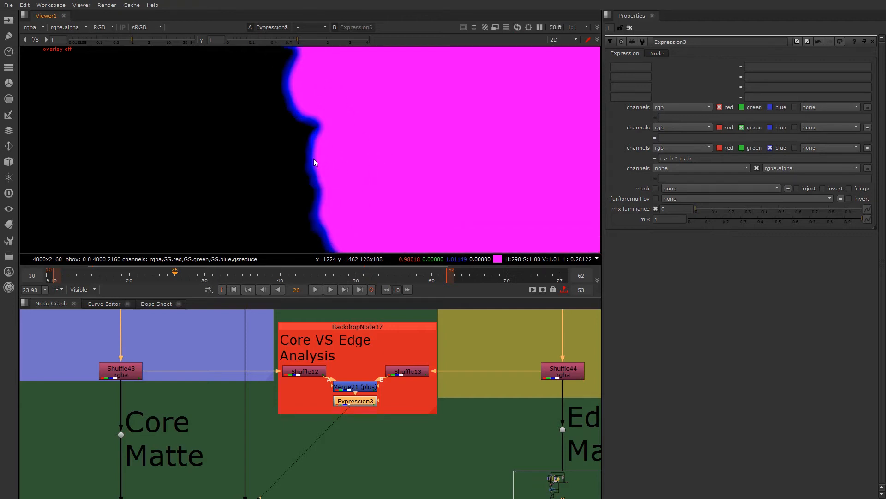
{"action": "scroll", "coordinate": [427, 401], "scroll_direction": "down", "scroll_amount": 4}
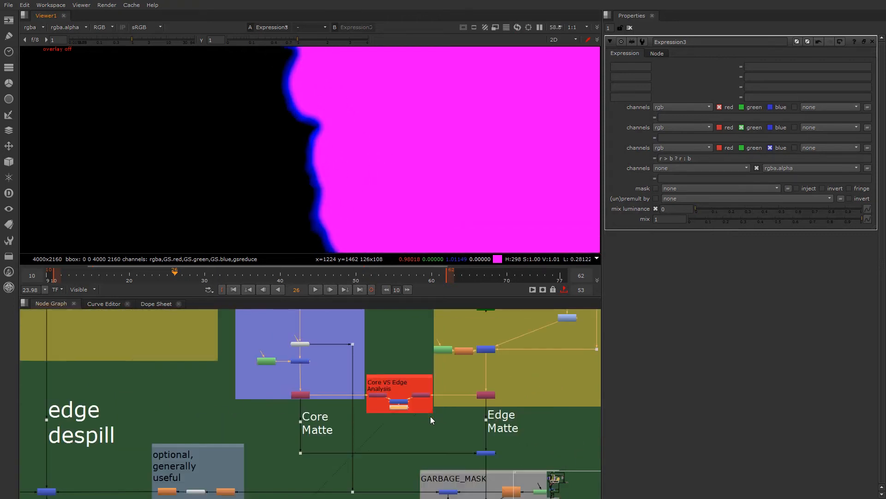
{"action": "middle_click_drag", "start_coordinate": [430, 417], "coordinate": [374, 413]}
{"action": "scroll", "coordinate": [392, 402], "scroll_direction": "up", "scroll_amount": 1}
{"action": "scroll", "coordinate": [416, 404], "scroll_direction": "up", "scroll_amount": 4}
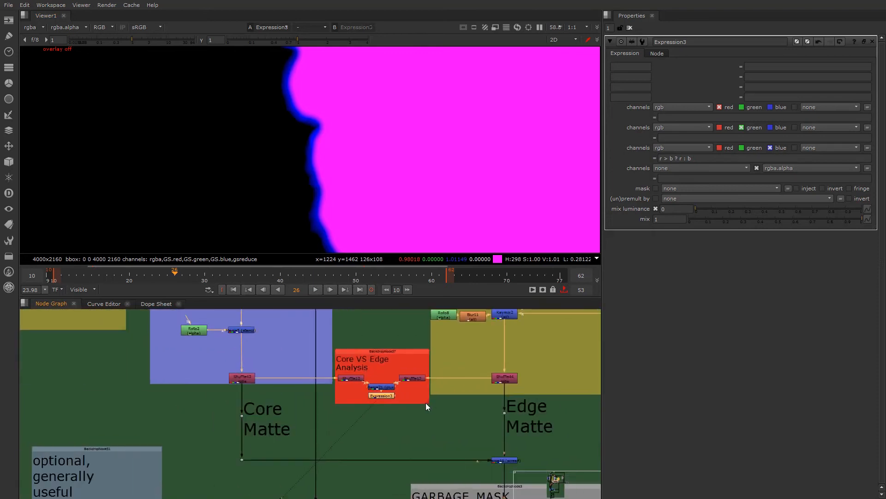
{"action": "scroll", "coordinate": [330, 172], "scroll_direction": "down", "scroll_amount": 9}
{"action": "middle_click_drag", "start_coordinate": [322, 182], "coordinate": [329, 165]}
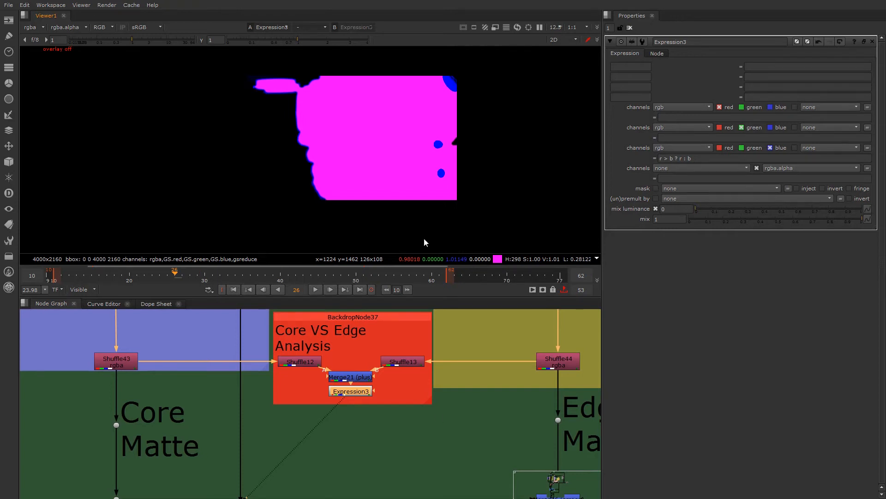
- View the output of Merge46, which screens the core matte and edge matte together
{"action": "scroll", "coordinate": [447, 452], "scroll_direction": "down", "scroll_amount": 2}
{"action": "middle_click_drag", "start_coordinate": [448, 452], "coordinate": [395, 436]}
{"action": "scroll", "coordinate": [436, 421], "scroll_direction": "down", "scroll_amount": 3}
{"action": "scroll", "coordinate": [420, 430], "scroll_direction": "up", "scroll_amount": 5}
{"action": "left_click", "coordinate": [451, 430]}
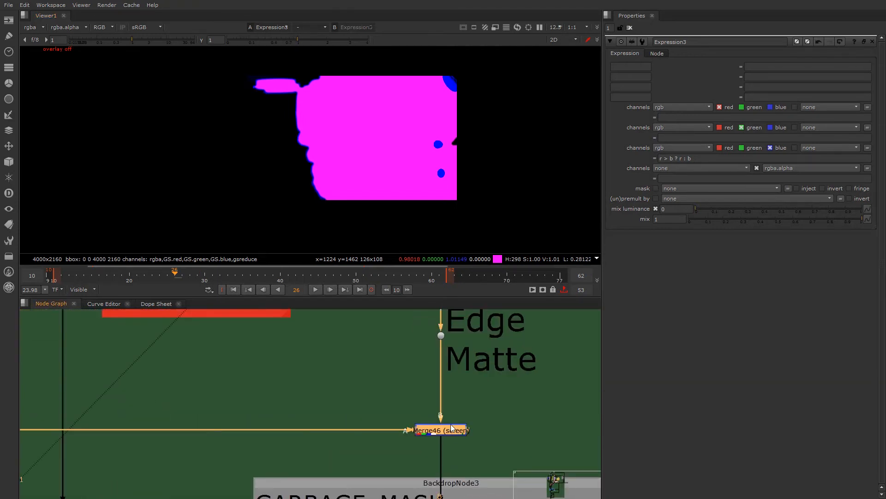
{"action": "scroll", "coordinate": [446, 430], "scroll_direction": "down", "scroll_amount": 3}
{"action": "scroll", "coordinate": [444, 428], "scroll_direction": "up", "scroll_amount": 3}
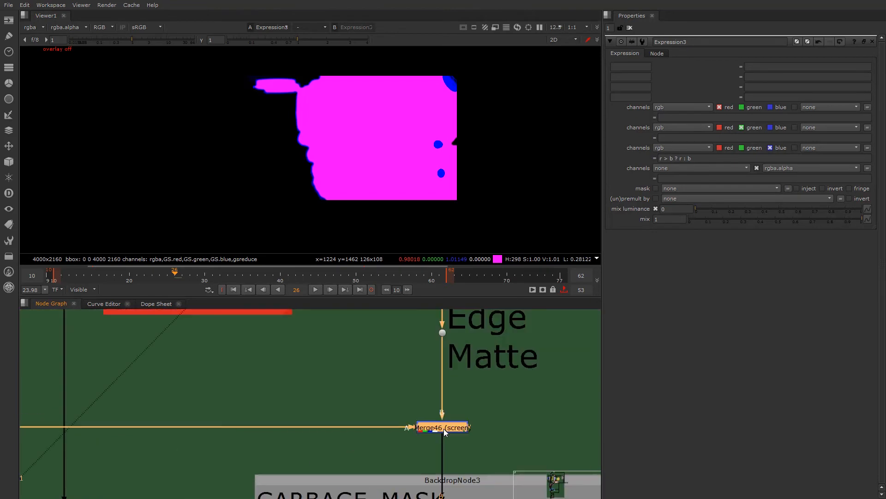
{"action": "key", "text": "1"}
- Inspect Merge46's combined matte along the profile edge and the background noise around the goggles at the frame's upper edge
{"action": "scroll", "coordinate": [434, 420], "scroll_direction": "down", "scroll_amount": 3}
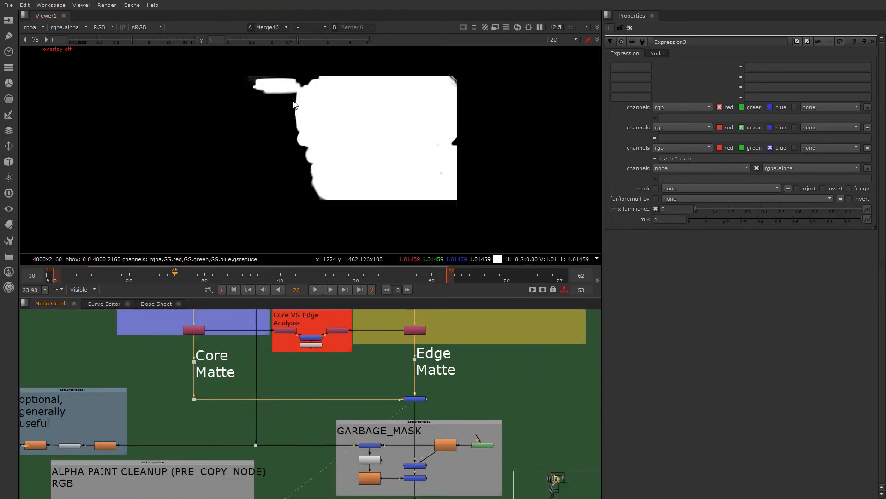
{"action": "scroll", "coordinate": [398, 143], "scroll_direction": "up", "scroll_amount": 2}
{"action": "scroll", "coordinate": [239, 217], "scroll_direction": "up", "scroll_amount": 2}
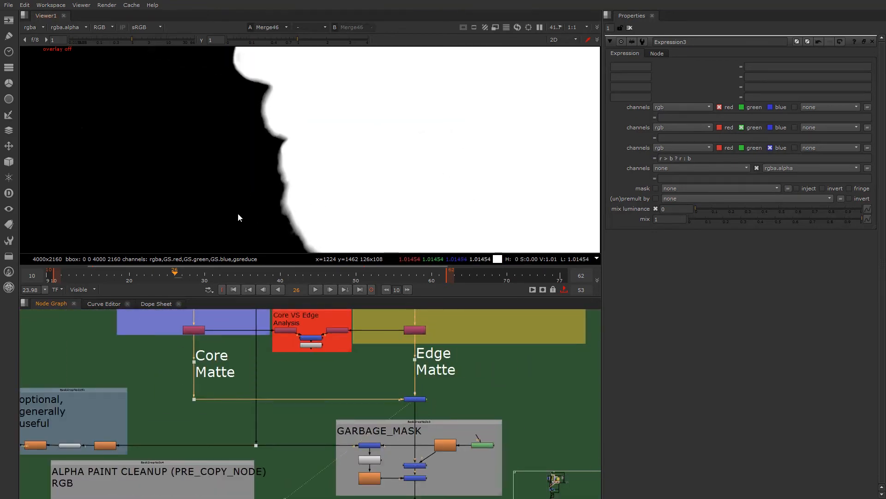
{"action": "scroll", "coordinate": [269, 221], "scroll_direction": "down", "scroll_amount": 2}
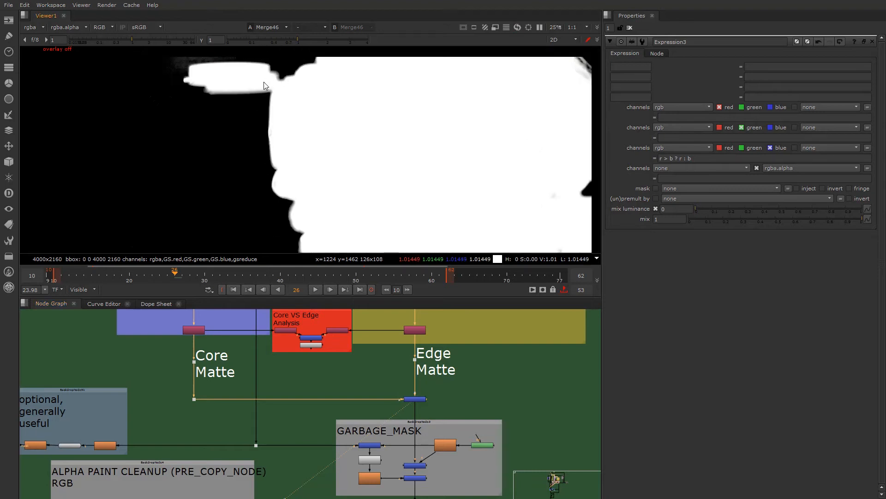
{"action": "scroll", "coordinate": [204, 63], "scroll_direction": "up", "scroll_amount": 10}
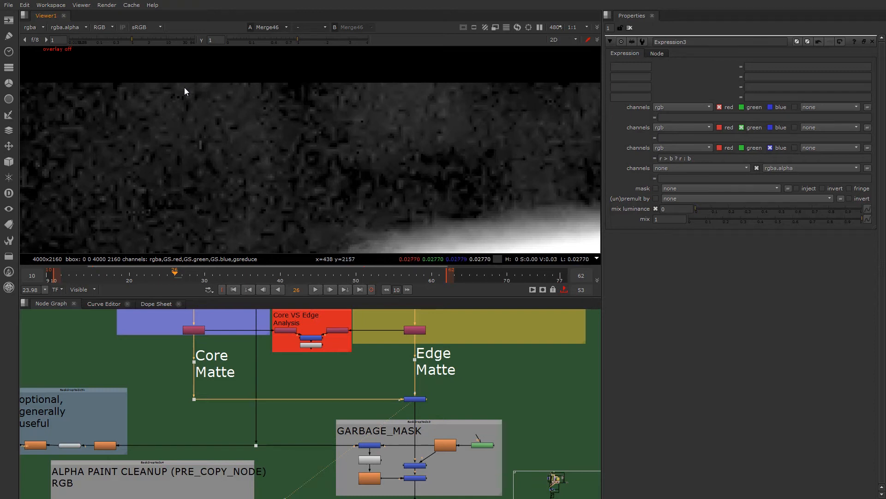
{"action": "left_click_drag", "start_coordinate": [177, 94], "coordinate": [209, 122]}
{"action": "scroll", "coordinate": [275, 138], "scroll_direction": "down", "scroll_amount": 8}
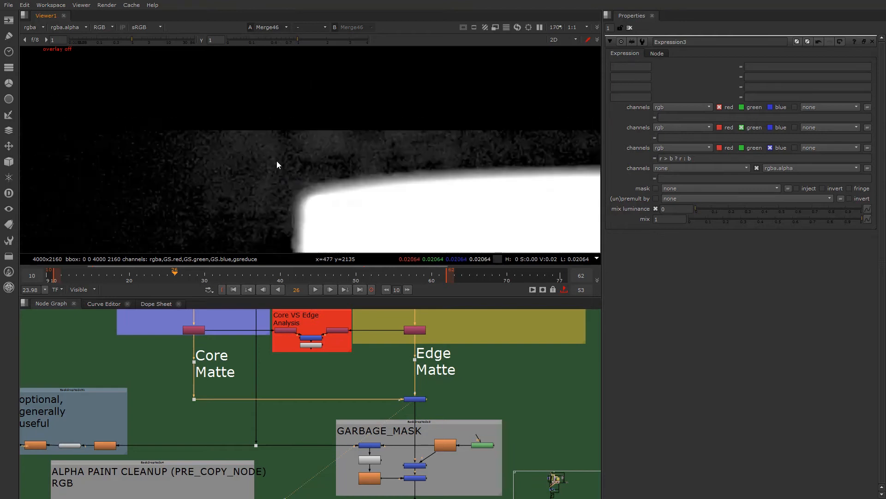
{"action": "scroll", "coordinate": [236, 121], "scroll_direction": "up", "scroll_amount": 3}
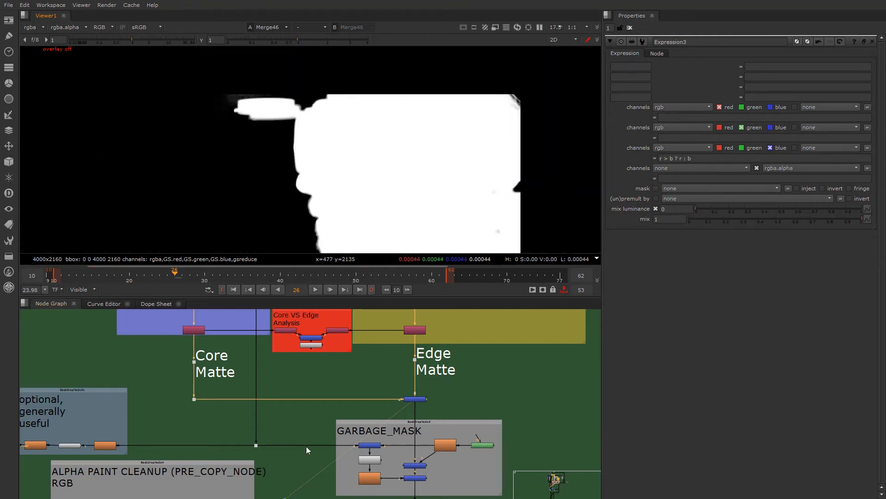
- Examine the GARBAGE_MASK section below Merge46 and how its roto, blur and mask merges connect
{"action": "scroll", "coordinate": [306, 446], "scroll_direction": "down", "scroll_amount": 1}
{"action": "middle_click_drag", "start_coordinate": [404, 416], "coordinate": [370, 412]}
{"action": "scroll", "coordinate": [370, 412], "scroll_direction": "up", "scroll_amount": 1}
{"action": "middle_click_drag", "start_coordinate": [355, 453], "coordinate": [348, 407]}
{"action": "scroll", "coordinate": [351, 410], "scroll_direction": "up", "scroll_amount": 1}
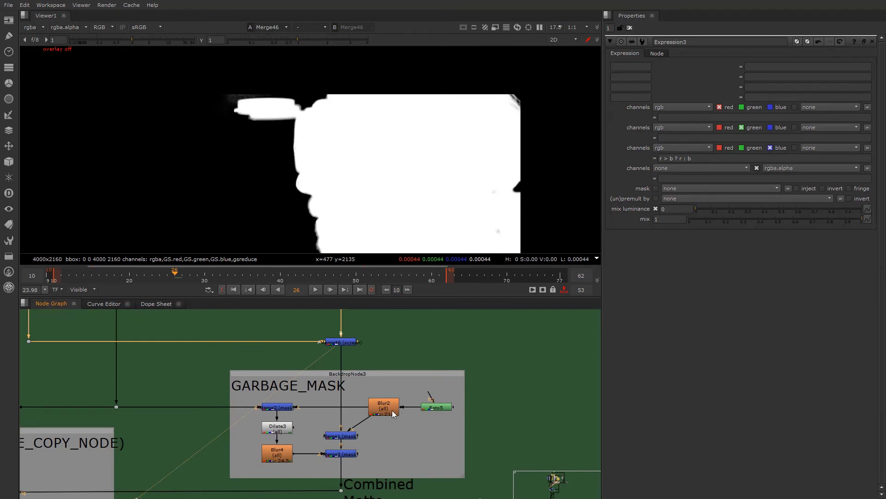
{"action": "middle_click_drag", "start_coordinate": [337, 430], "coordinate": [358, 443]}
{"action": "scroll", "coordinate": [356, 435], "scroll_direction": "down", "scroll_amount": 2}
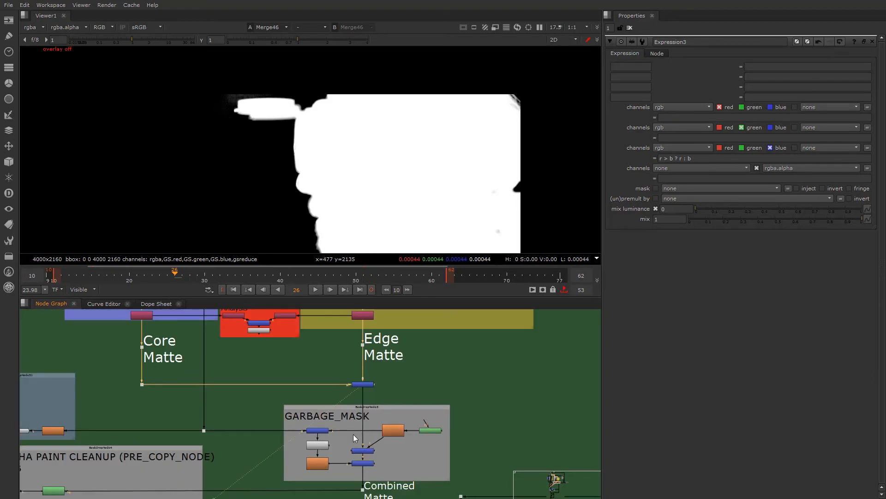
{"action": "scroll", "coordinate": [348, 436], "scroll_direction": "up", "scroll_amount": 2}
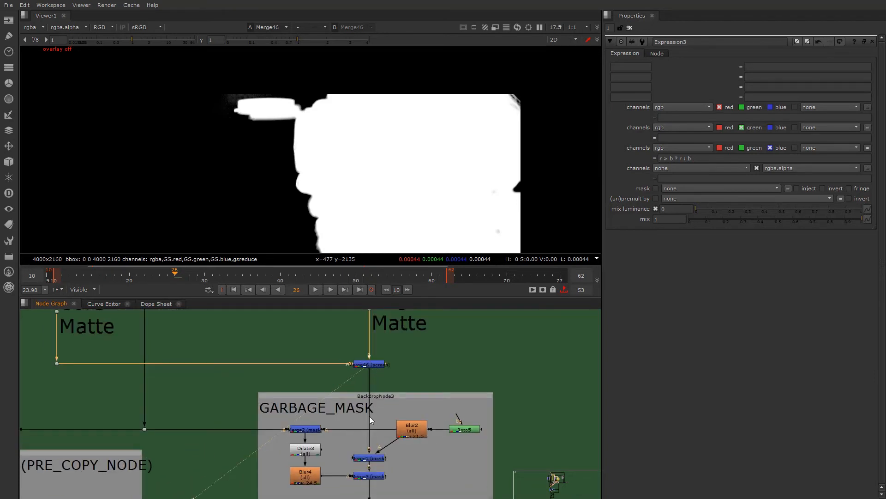
- Turn on the viewer overlay and open Roto5 to show the garbage mask shape around the matte
{"action": "left_click", "coordinate": [472, 430]}
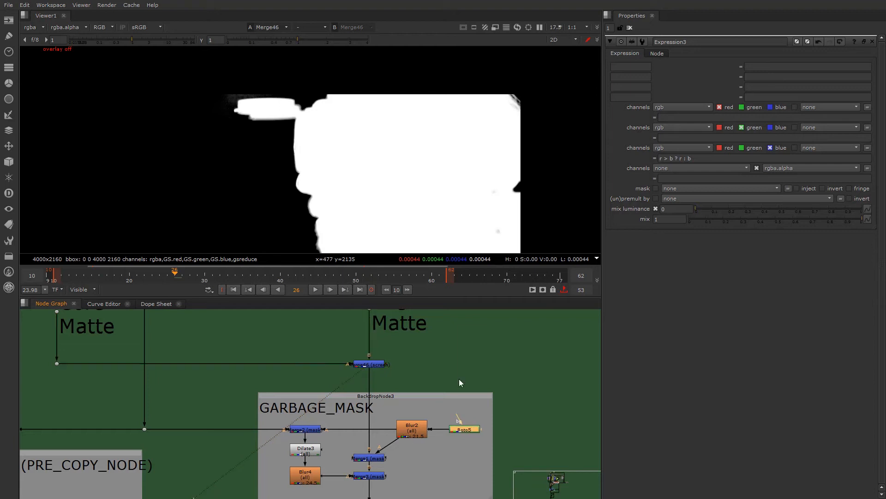
{"action": "key", "text": "o"}
{"action": "scroll", "coordinate": [359, 173], "scroll_direction": "down", "scroll_amount": 2}
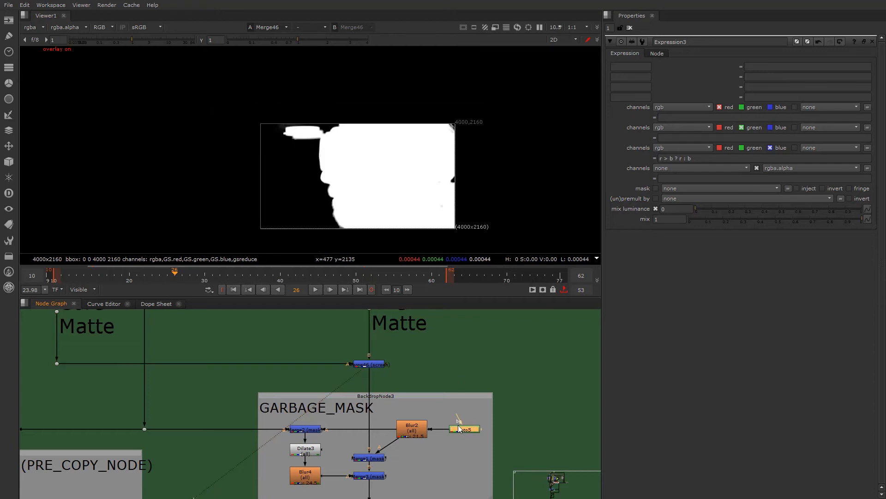
{"action": "double_click", "coordinate": [456, 429]}
{"action": "scroll", "coordinate": [368, 198], "scroll_direction": "up", "scroll_amount": 1}
{"action": "scroll", "coordinate": [368, 198], "scroll_direction": "up", "scroll_amount": 1}
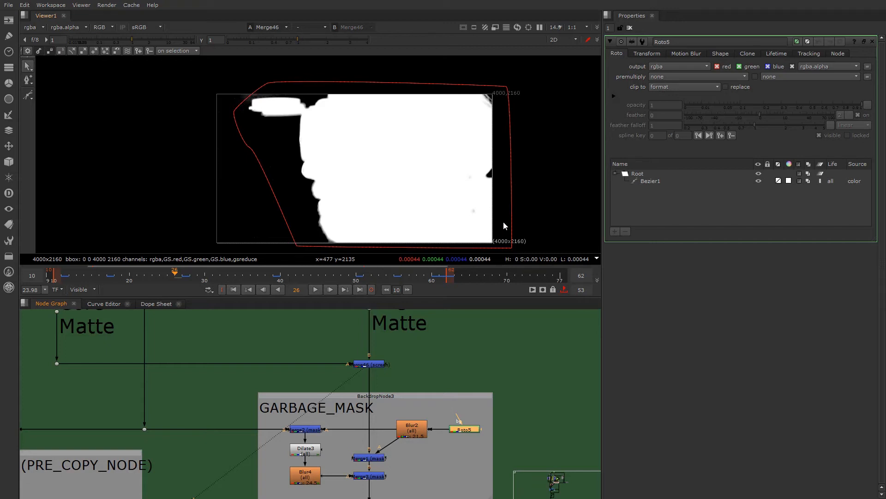
- View the output of Blur2 in the GARBAGE_MASK section and set its size to 47.5
{"action": "scroll", "coordinate": [420, 420], "scroll_direction": "up", "scroll_amount": 3}
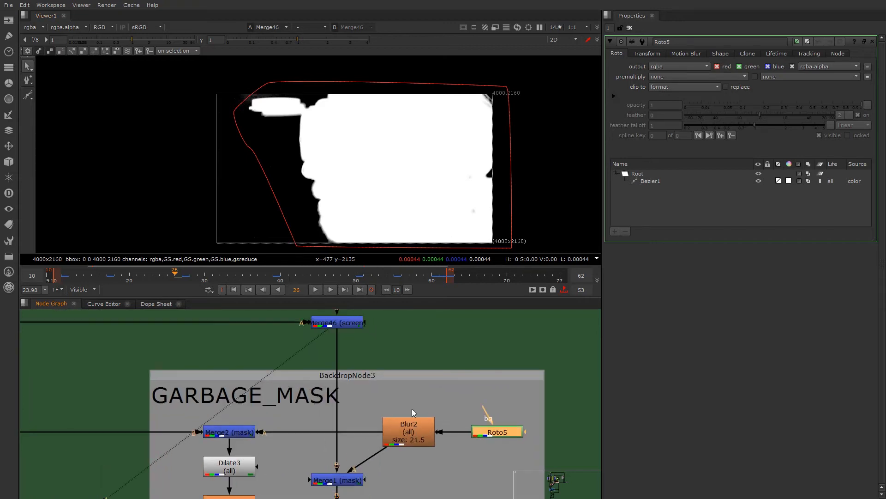
{"action": "left_click", "coordinate": [405, 436]}
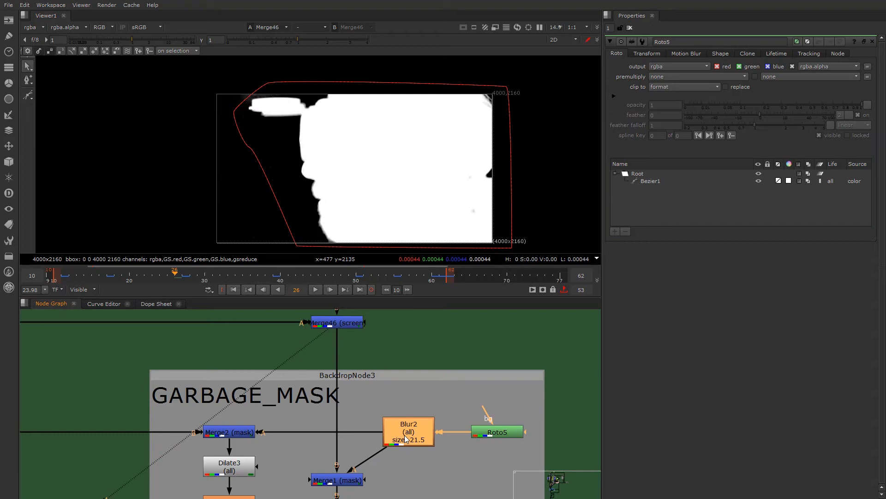
{"action": "key", "text": "1"}
{"action": "left_click", "coordinate": [404, 437]}
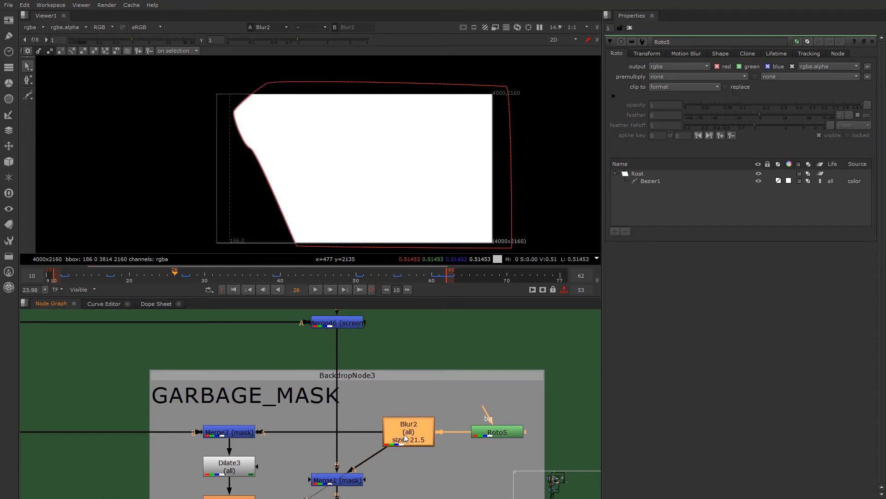
{"action": "double_click", "coordinate": [411, 425]}
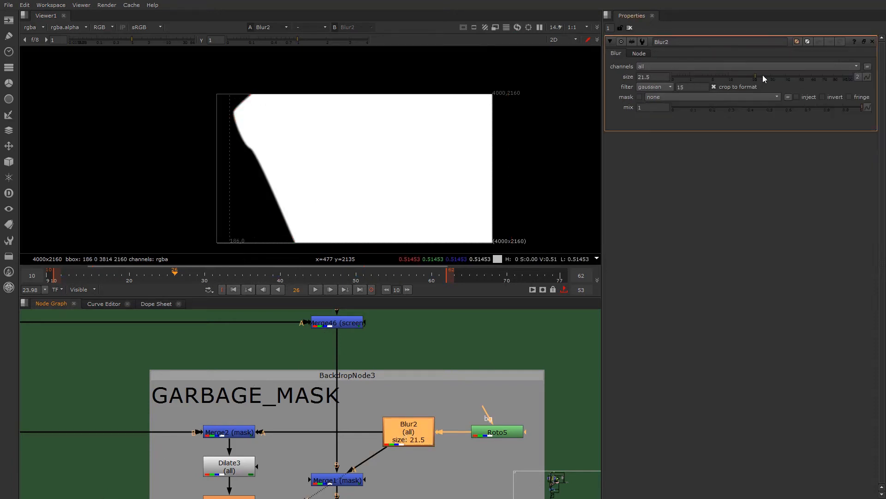
{"action": "left_click_drag", "start_coordinate": [763, 78], "coordinate": [798, 79]}
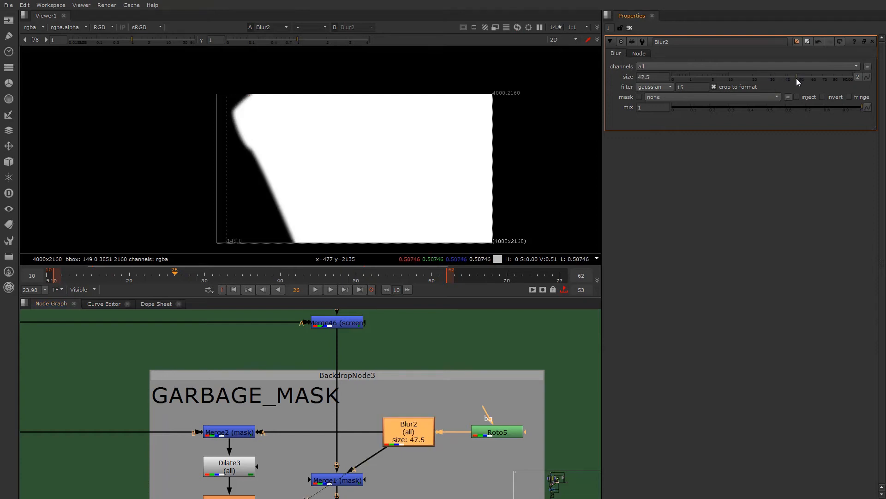
- View Merge1's masked output and inspect the remaining noise around the goggles near the frame's upper corner
{"action": "left_click", "coordinate": [329, 479]}
{"action": "key", "text": "1"}
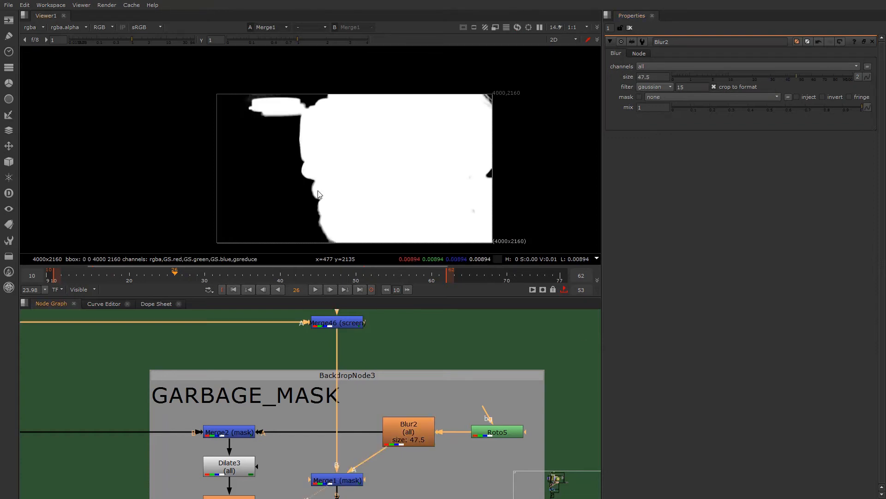
{"action": "left_click", "coordinate": [337, 481]}
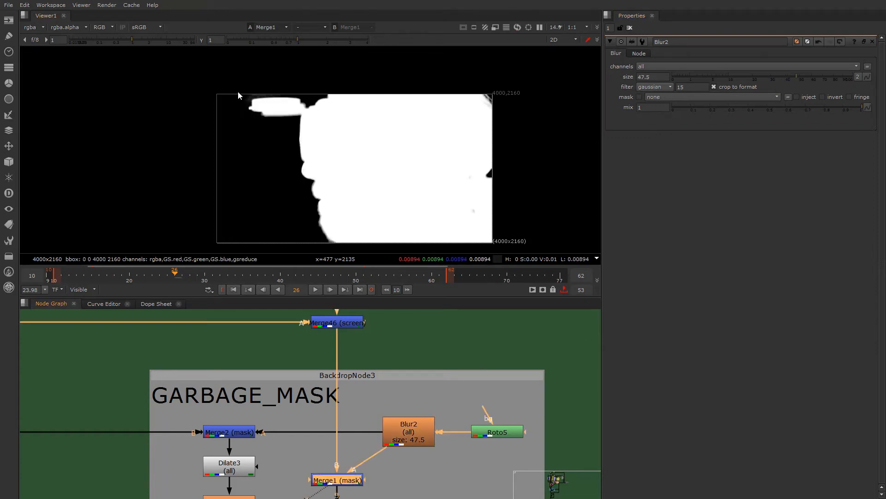
{"action": "scroll", "coordinate": [253, 105], "scroll_direction": "up", "scroll_amount": 5}
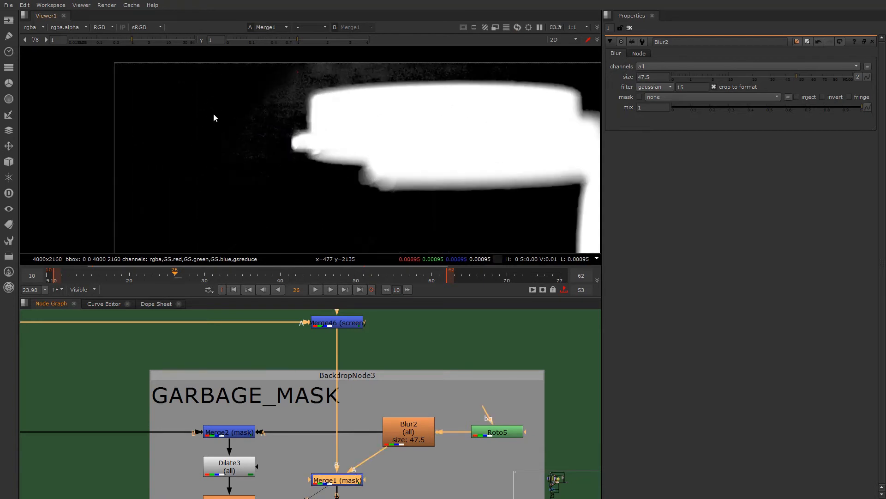
{"action": "scroll", "coordinate": [383, 450], "scroll_direction": "down", "scroll_amount": 3}
{"action": "scroll", "coordinate": [406, 416], "scroll_direction": "up", "scroll_amount": 3}
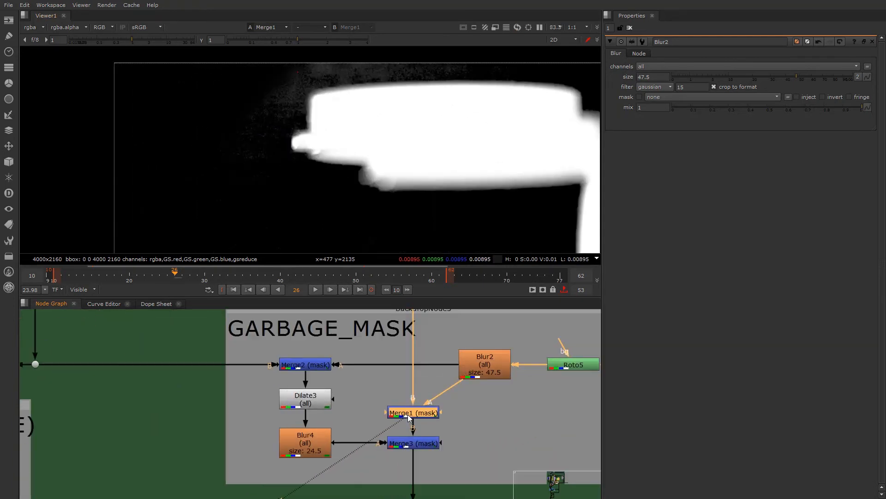
{"action": "scroll", "coordinate": [412, 411], "scroll_direction": "down", "scroll_amount": 3}
{"action": "scroll", "coordinate": [443, 402], "scroll_direction": "up", "scroll_amount": 3}
- View Blur2's output again to check the soft garbage mask shape against the frame
{"action": "left_click", "coordinate": [475, 396]}
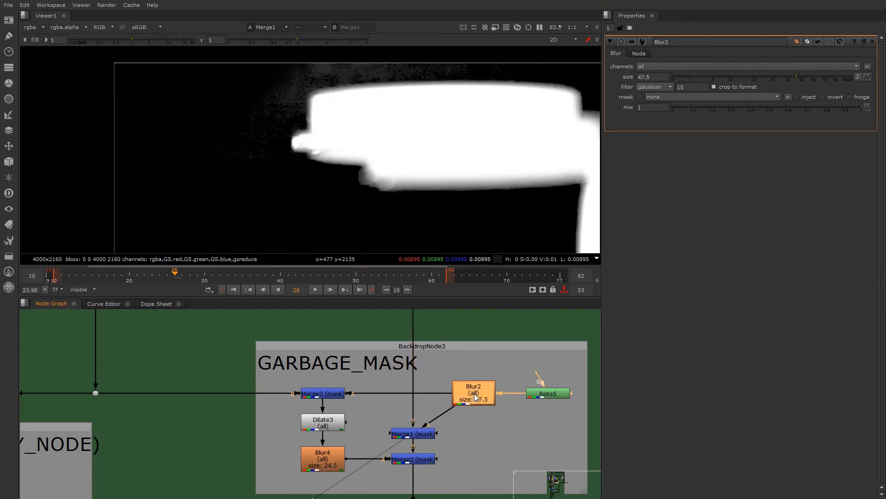
{"action": "key", "text": "1"}
{"action": "scroll", "coordinate": [382, 175], "scroll_direction": "down", "scroll_amount": 4}
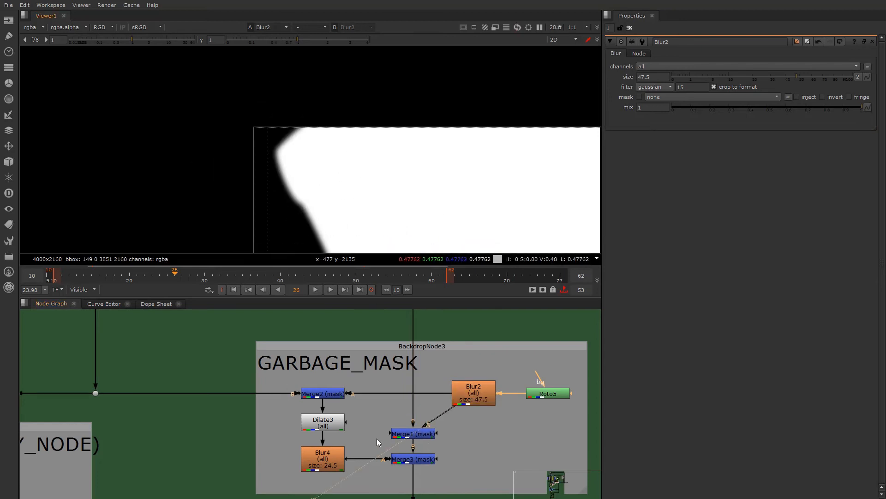
{"action": "scroll", "coordinate": [350, 402], "scroll_direction": "up", "scroll_amount": 2}
- View Merge2's output as alpha and trace its B input up toward the core matte branch
{"action": "left_click", "coordinate": [304, 392]}
{"action": "key", "text": "1"}
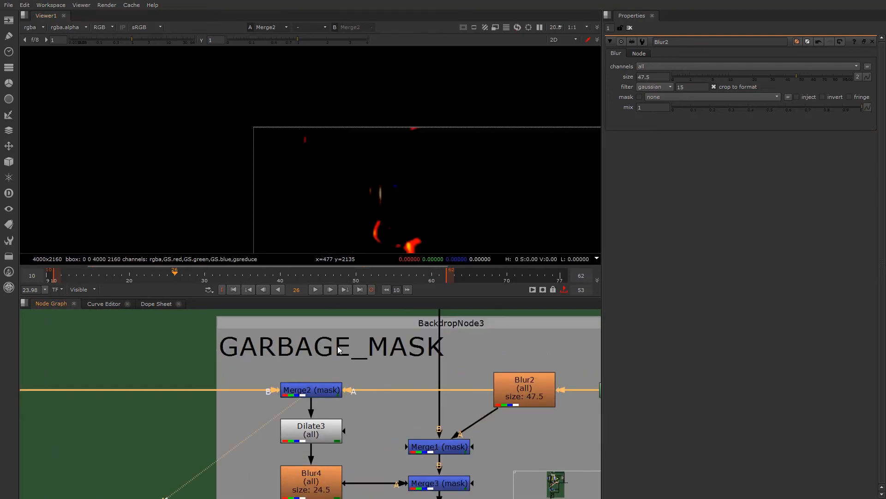
{"action": "scroll", "coordinate": [318, 413], "scroll_direction": "down", "scroll_amount": 2}
{"action": "middle_click_drag", "start_coordinate": [224, 385], "coordinate": [231, 403]}
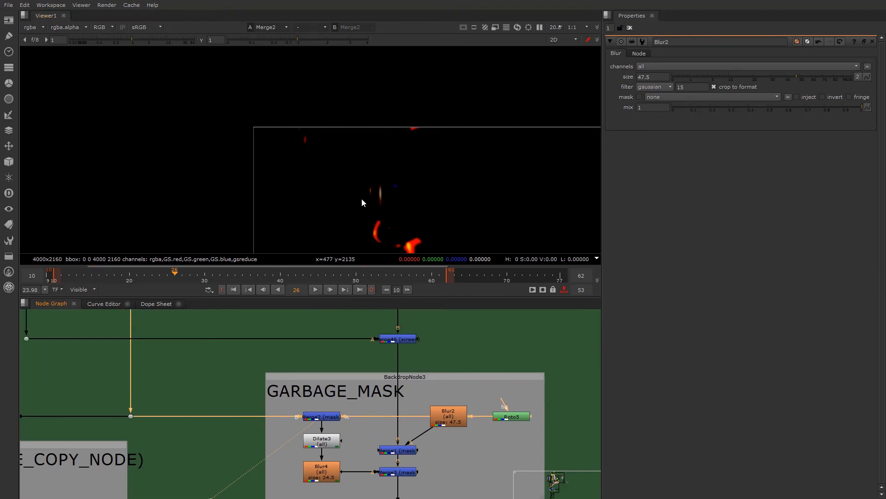
{"action": "key", "text": "a"}
{"action": "scroll", "coordinate": [349, 197], "scroll_direction": "down", "scroll_amount": 1}
{"action": "scroll", "coordinate": [291, 409], "scroll_direction": "down", "scroll_amount": 2}
{"action": "scroll", "coordinate": [188, 389], "scroll_direction": "down", "scroll_amount": 2}
{"action": "mouse_move", "coordinate": [188, 389]}
{"action": "middle_mouse_down"}
{"action": "mouse_move", "coordinate": [193, 462]}
{"action": "mouse_move", "coordinate": [202, 336]}
{"action": "middle_mouse_up"}
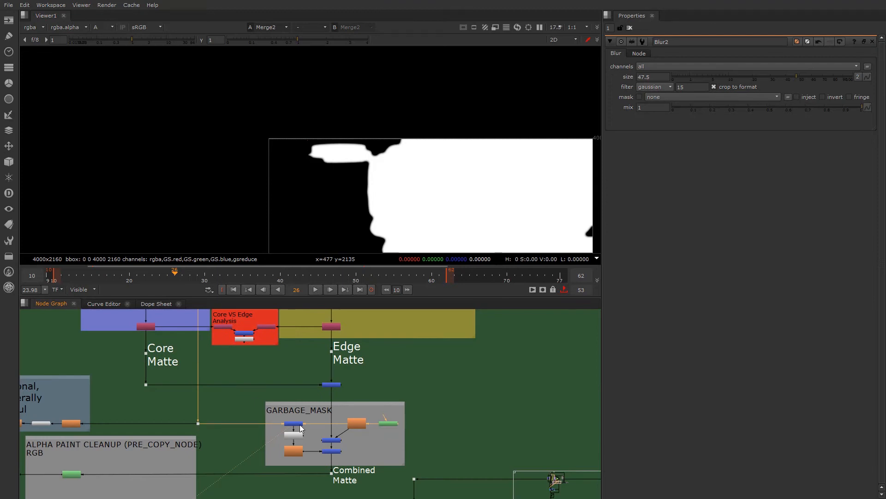
- View Dilate3's output to see the expanded matte over the whole frame
{"action": "scroll", "coordinate": [300, 425], "scroll_direction": "up", "scroll_amount": 5}
{"action": "middle_click_drag", "start_coordinate": [304, 462], "coordinate": [268, 432]}
{"action": "left_click", "coordinate": [249, 435]}
{"action": "key", "text": "1"}
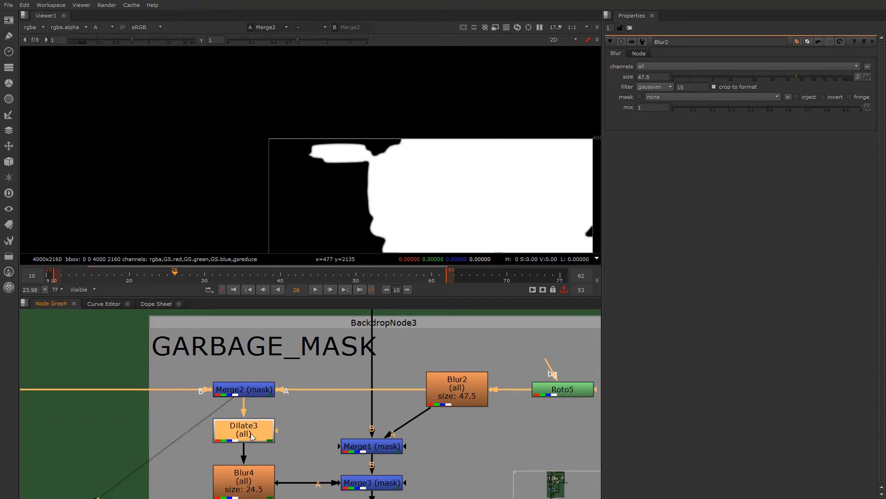
{"action": "scroll", "coordinate": [350, 249], "scroll_direction": "down", "scroll_amount": 2}
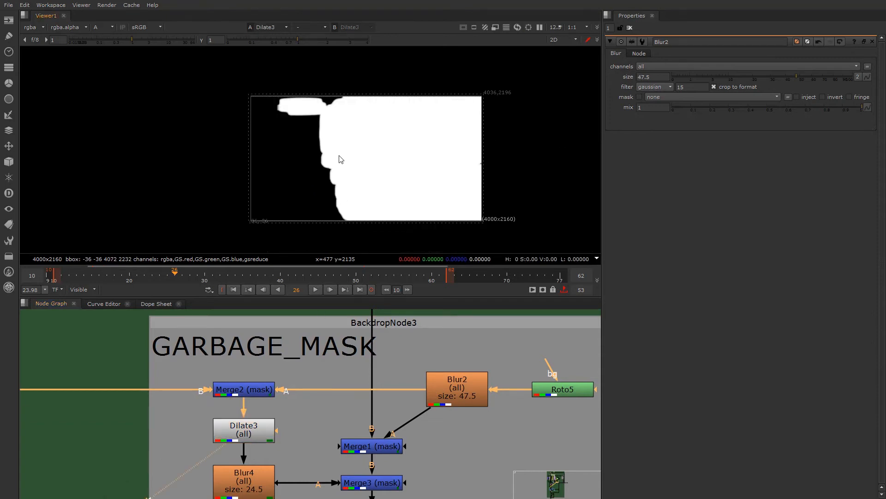
- View Blur4's softened matte and examine how it feeds the A input of Merge3
{"action": "scroll", "coordinate": [338, 157], "scroll_direction": "up", "scroll_amount": 1}
{"action": "left_click", "coordinate": [254, 480]}
{"action": "key", "text": "1"}
{"action": "left_click", "coordinate": [254, 393]}
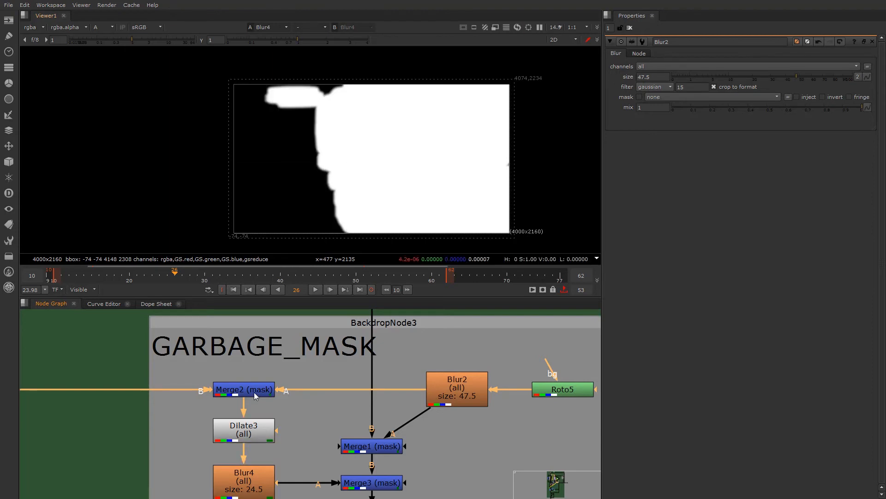
{"action": "scroll", "coordinate": [258, 470], "scroll_direction": "up", "scroll_amount": 1}
{"action": "middle_click_drag", "start_coordinate": [268, 470], "coordinate": [197, 457]}
{"action": "left_click", "coordinate": [346, 472]}
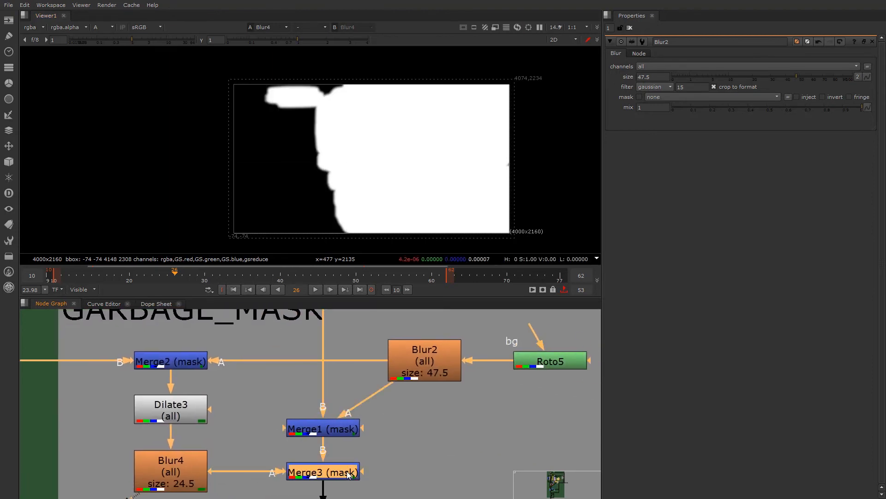
{"action": "left_click", "coordinate": [183, 478]}
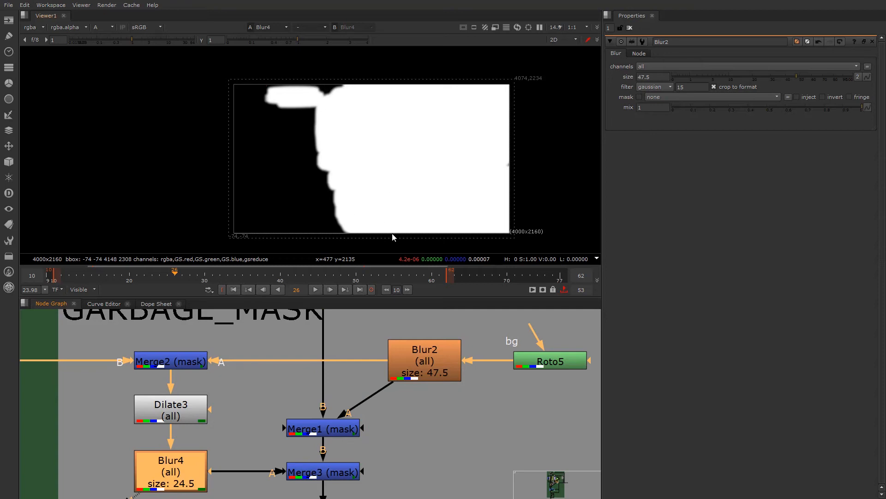
- View Merge3's output and inspect the masked matte edge around the goggles
{"action": "left_click", "coordinate": [337, 481]}
{"action": "key", "text": "1"}
{"action": "left_click", "coordinate": [335, 477]}
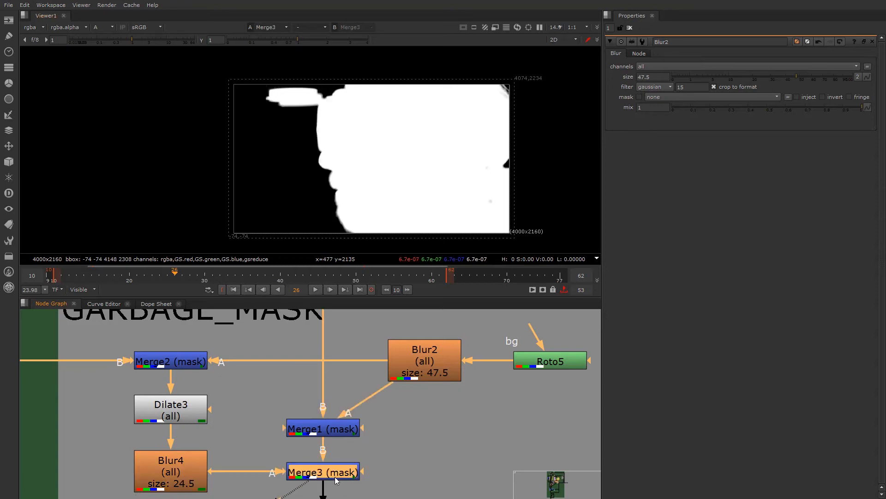
{"action": "scroll", "coordinate": [260, 95], "scroll_direction": "up", "scroll_amount": 8}
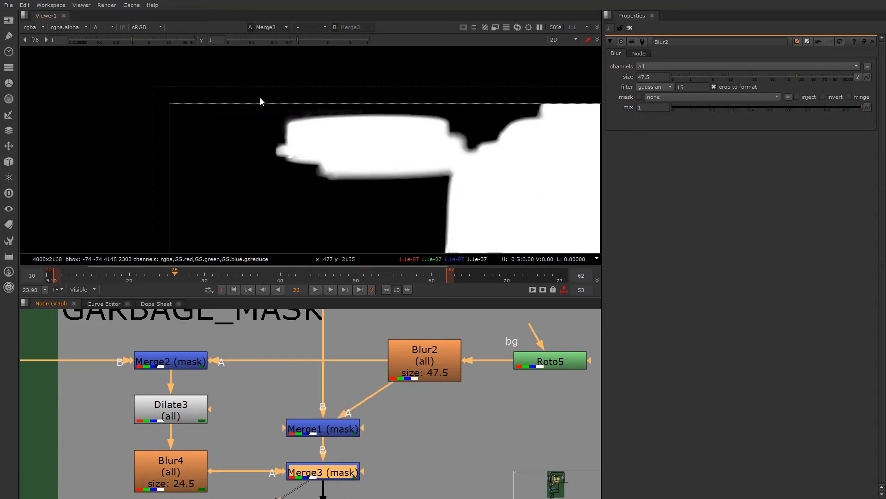
- Open Merge3's properties and toggle the node off and on to compare the noise around the goggles
{"action": "double_click", "coordinate": [324, 474]}
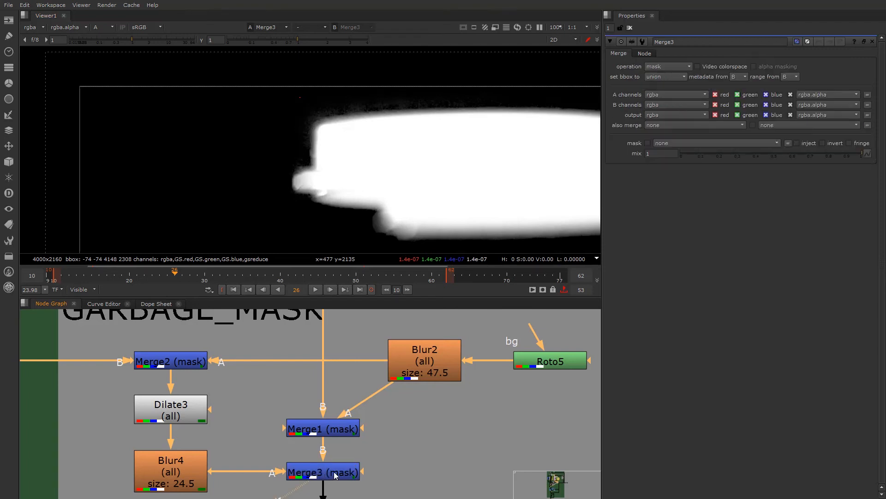
{"action": "left_click", "coordinate": [334, 474]}
{"action": "key", "text": "d"}
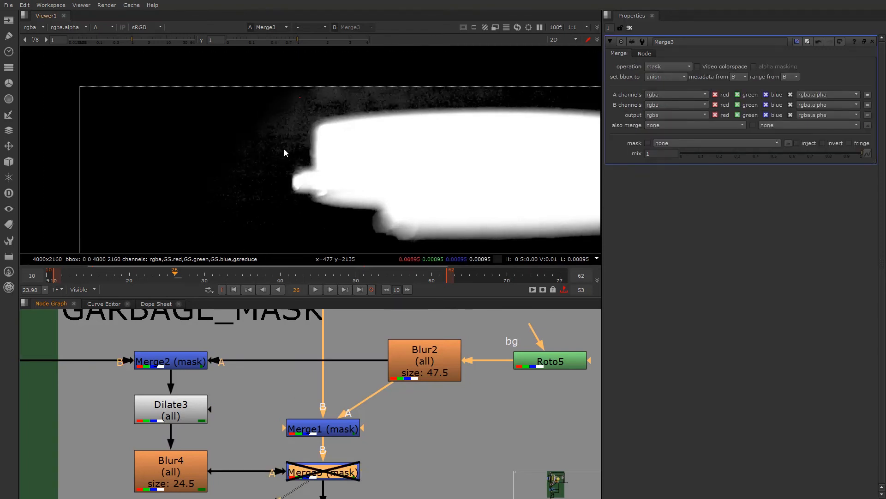
{"action": "key", "text": "d"}
{"action": "key", "text": "d"}
{"action": "key", "text": "d"}
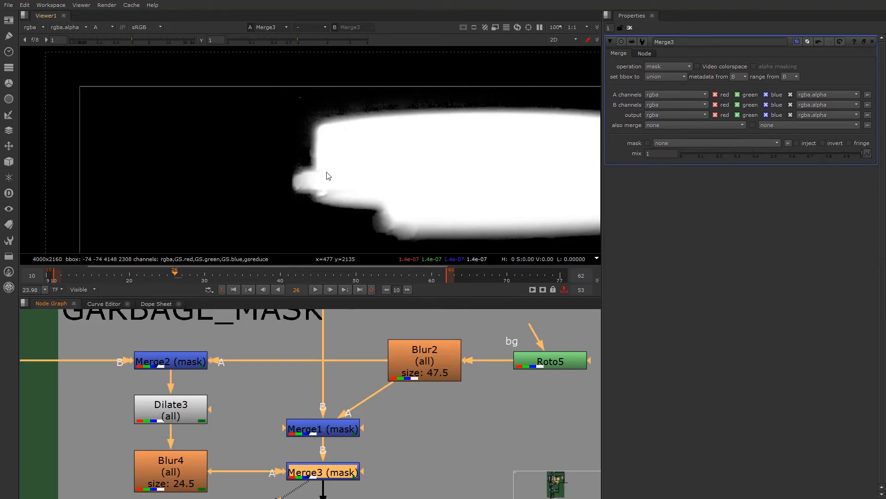
{"action": "key", "text": "d"}
{"action": "key", "text": "d"}
{"action": "key", "text": "d"}
{"action": "key", "text": "d"}
{"action": "key", "text": "d"}
{"action": "key", "text": "d"}
- Open Dilate3, try a size of 10.5, and set the size to 79
{"action": "left_click", "coordinate": [191, 469]}
{"action": "double_click", "coordinate": [171, 405]}
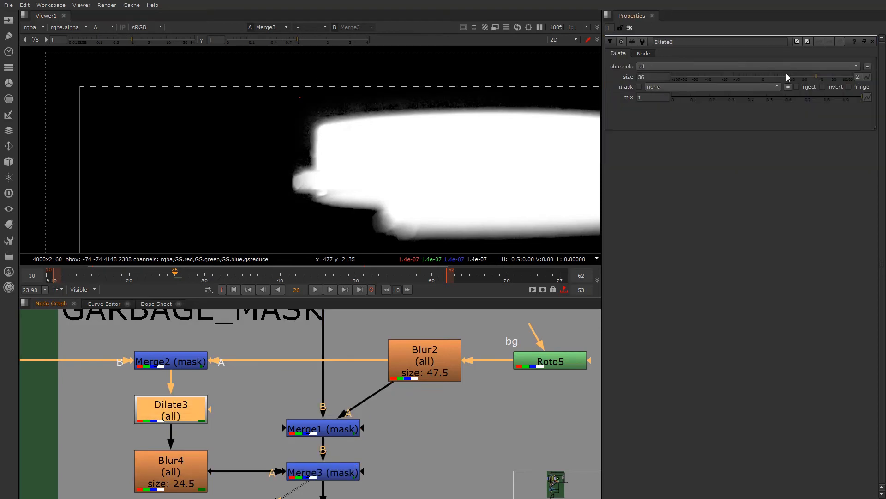
{"action": "left_click_drag", "start_coordinate": [830, 76], "coordinate": [791, 79]}
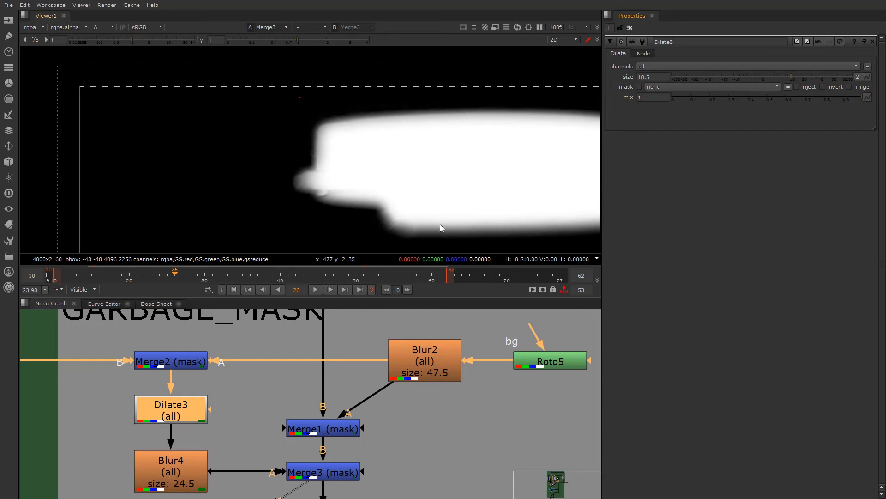
{"action": "left_click_drag", "start_coordinate": [764, 75], "coordinate": [841, 71]}
- Inspect Merge3's matte along the profile edge and in the opposite lower corner of the frame
{"action": "scroll", "coordinate": [379, 148], "scroll_direction": "down", "scroll_amount": 5}
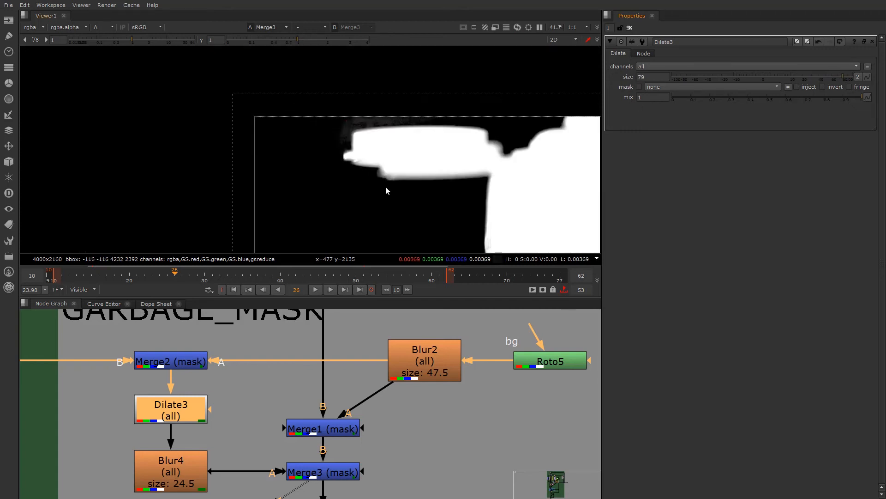
{"action": "middle_click_drag", "start_coordinate": [388, 185], "coordinate": [270, 90]}
{"action": "scroll", "coordinate": [325, 192], "scroll_direction": "down", "scroll_amount": 7}
{"action": "middle_click_drag", "start_coordinate": [323, 202], "coordinate": [271, 106]}
{"action": "scroll", "coordinate": [441, 115], "scroll_direction": "up", "scroll_amount": 6}
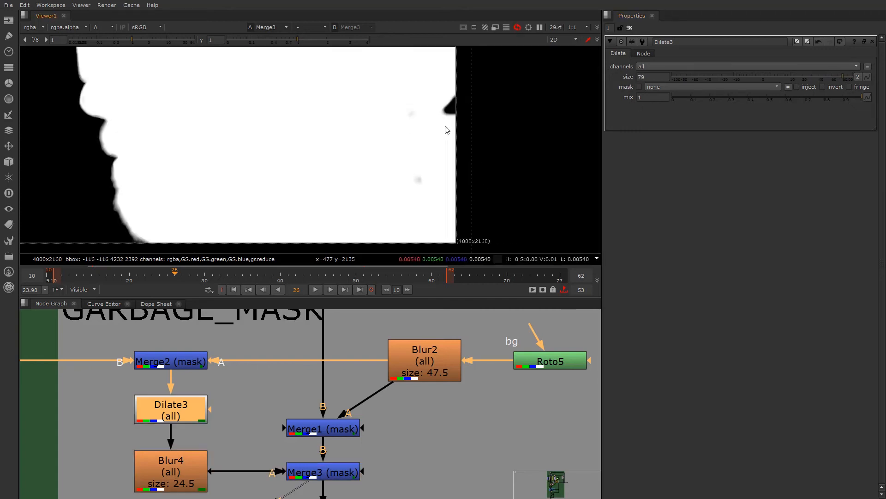
{"action": "left_click", "coordinate": [336, 477]}
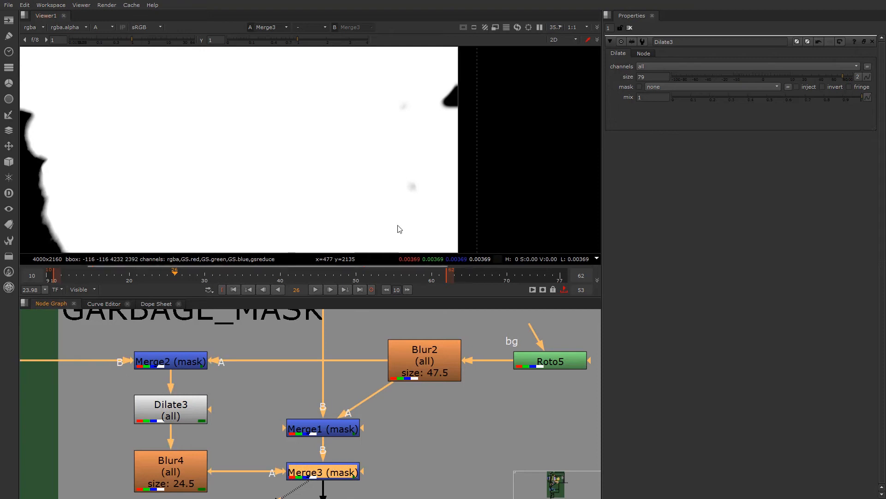
- Trace Merge2's input from the GARBAGE_MASK section up to Feather_v02_4 above Merge5 in the core matte section
{"action": "scroll", "coordinate": [318, 465], "scroll_direction": "down", "scroll_amount": 5}
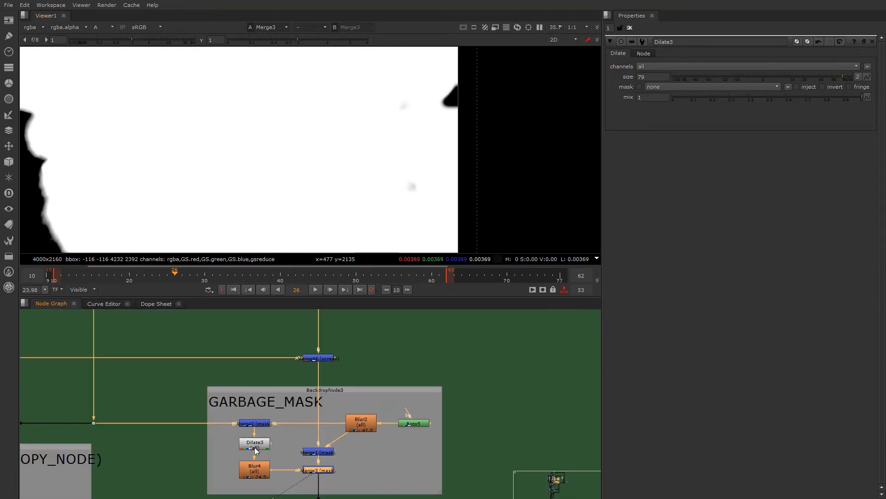
{"action": "middle_click_drag", "start_coordinate": [252, 434], "coordinate": [359, 491]}
{"action": "middle_click_drag", "start_coordinate": [214, 470], "coordinate": [244, 447]}
{"action": "scroll", "coordinate": [244, 449], "scroll_direction": "down", "scroll_amount": 3}
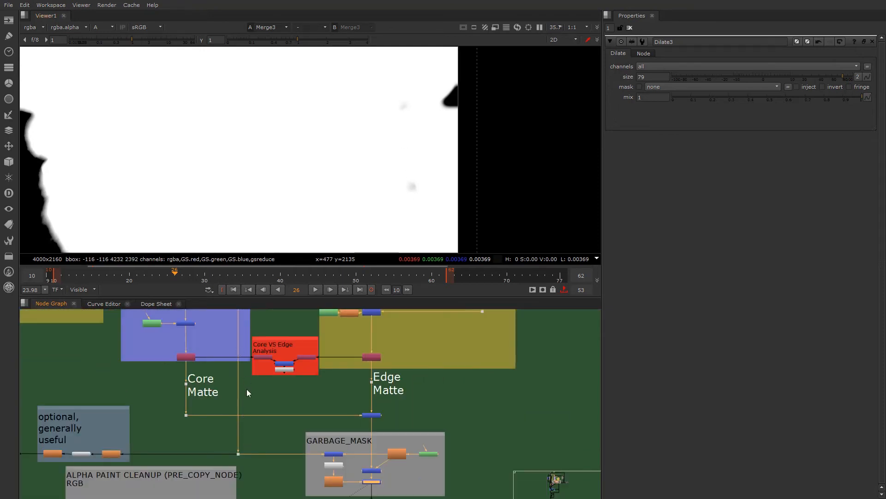
{"action": "middle_click_drag", "start_coordinate": [246, 389], "coordinate": [249, 430]}
{"action": "scroll", "coordinate": [180, 344], "scroll_direction": "up", "scroll_amount": 6}
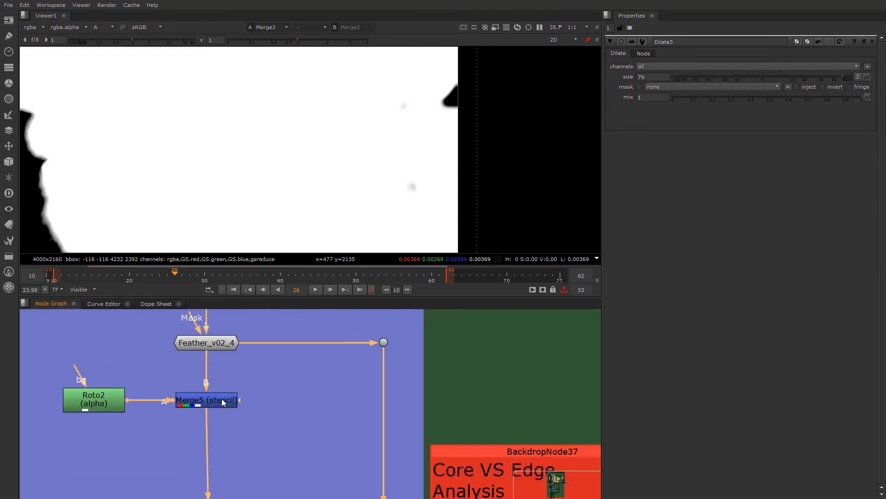
{"action": "scroll", "coordinate": [281, 404], "scroll_direction": "down", "scroll_amount": 6}
{"action": "scroll", "coordinate": [318, 436], "scroll_direction": "up", "scroll_amount": 4}
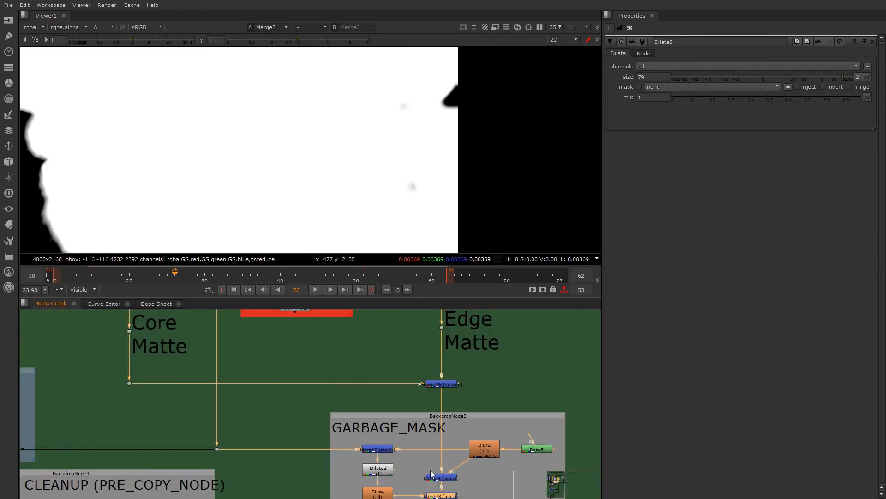
- View the output of the Combined Matte dot below the GARBAGE_MASK section
{"action": "middle_click_drag", "start_coordinate": [405, 464], "coordinate": [373, 392]}
{"action": "scroll", "coordinate": [369, 392], "scroll_direction": "down", "scroll_amount": 2}
{"action": "middle_click_drag", "start_coordinate": [380, 448], "coordinate": [416, 441]}
{"action": "scroll", "coordinate": [417, 442], "scroll_direction": "down", "scroll_amount": 1}
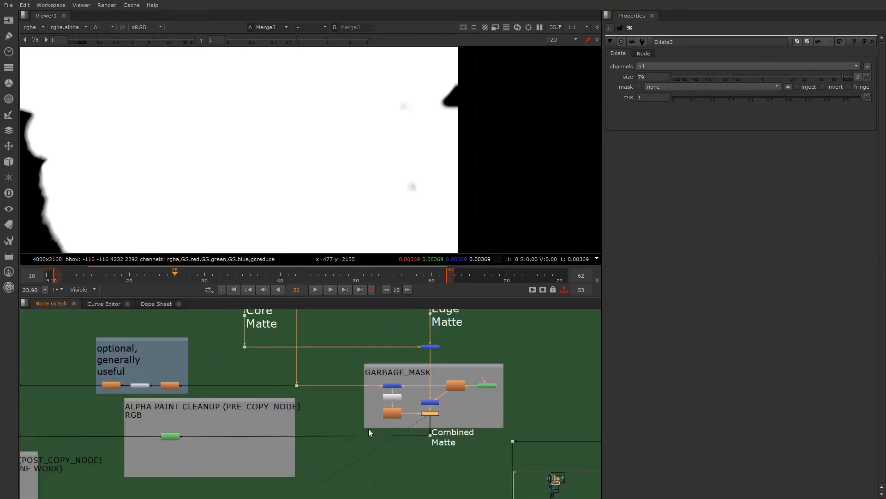
{"action": "middle_click_drag", "start_coordinate": [346, 410], "coordinate": [409, 427]}
{"action": "scroll", "coordinate": [278, 418], "scroll_direction": "down", "scroll_amount": 1}
{"action": "middle_click_drag", "start_coordinate": [272, 418], "coordinate": [70, 371]}
{"action": "scroll", "coordinate": [302, 432], "scroll_direction": "down", "scroll_amount": 2}
{"action": "scroll", "coordinate": [232, 455], "scroll_direction": "up", "scroll_amount": 2}
{"action": "scroll", "coordinate": [361, 449], "scroll_direction": "up", "scroll_amount": 1}
{"action": "scroll", "coordinate": [554, 413], "scroll_direction": "up", "scroll_amount": 3}
{"action": "scroll", "coordinate": [424, 406], "scroll_direction": "up", "scroll_amount": 1}
{"action": "left_click", "coordinate": [401, 430]}
{"action": "key", "text": "1"}
{"action": "scroll", "coordinate": [206, 148], "scroll_direction": "down", "scroll_amount": 2}
{"action": "scroll", "coordinate": [224, 206], "scroll_direction": "down", "scroll_amount": 1}
{"action": "scroll", "coordinate": [200, 467], "scroll_direction": "down", "scroll_amount": 3}
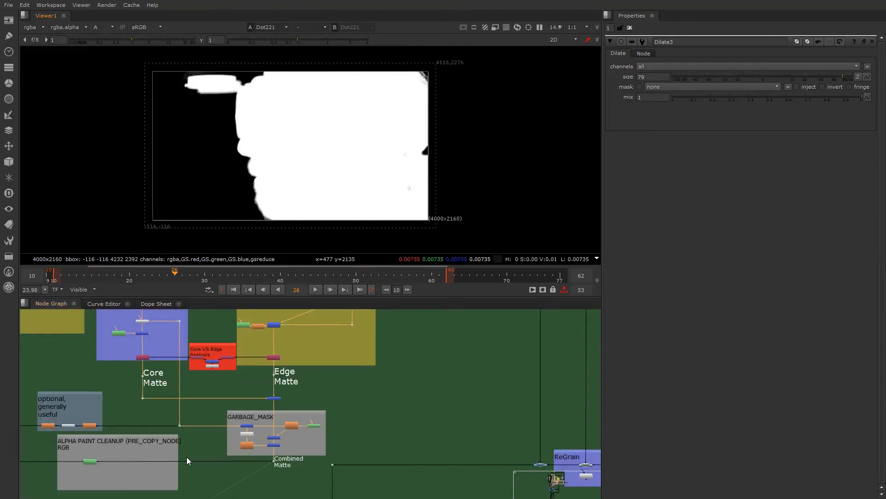
- Trace the core matte branch down to the FilterErode3 and Blur5 nodes in the "optional, generally useful" section
{"action": "middle_click_drag", "start_coordinate": [134, 426], "coordinate": [229, 442]}
{"action": "scroll", "coordinate": [242, 441], "scroll_direction": "up", "scroll_amount": 4}
{"action": "middle_click_drag", "start_coordinate": [271, 418], "coordinate": [300, 460]}
{"action": "scroll", "coordinate": [300, 461], "scroll_direction": "down", "scroll_amount": 2}
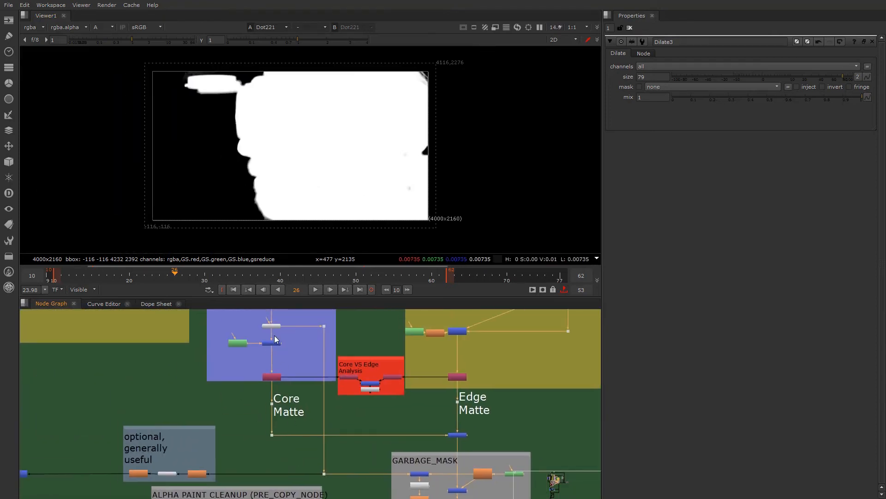
{"action": "scroll", "coordinate": [261, 340], "scroll_direction": "up", "scroll_amount": 5}
{"action": "scroll", "coordinate": [320, 370], "scroll_direction": "down", "scroll_amount": 4}
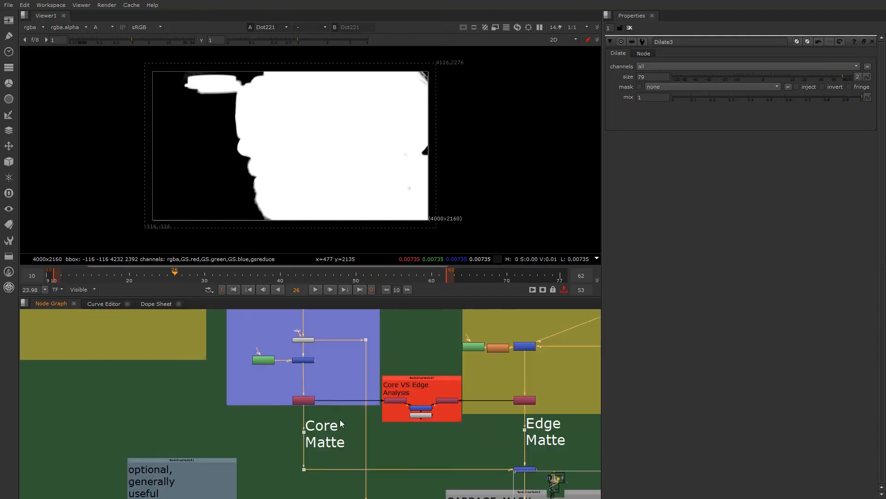
{"action": "middle_click_drag", "start_coordinate": [338, 416], "coordinate": [352, 349]}
{"action": "middle_click_drag", "start_coordinate": [191, 448], "coordinate": [356, 446]}
{"action": "scroll", "coordinate": [356, 446], "scroll_direction": "up", "scroll_amount": 2}
{"action": "scroll", "coordinate": [355, 441], "scroll_direction": "up", "scroll_amount": 2}
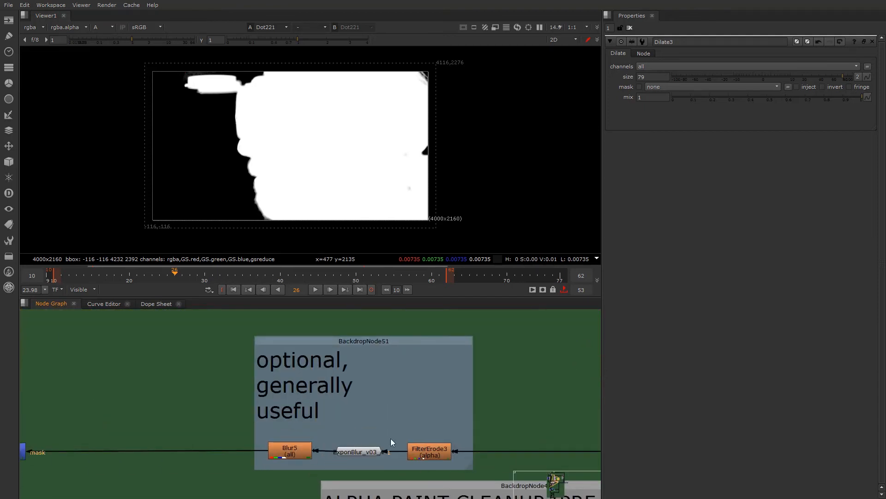
- Select the node between FilterErode3 and Blur5, and follow its branch to the core and edge despill sections
{"action": "left_click", "coordinate": [359, 450]}
{"action": "scroll", "coordinate": [354, 399], "scroll_direction": "down", "scroll_amount": 4}
{"action": "middle_click_drag", "start_coordinate": [251, 419], "coordinate": [383, 445]}
{"action": "scroll", "coordinate": [382, 450], "scroll_direction": "up", "scroll_amount": 3}
{"action": "scroll", "coordinate": [374, 441], "scroll_direction": "down", "scroll_amount": 3}
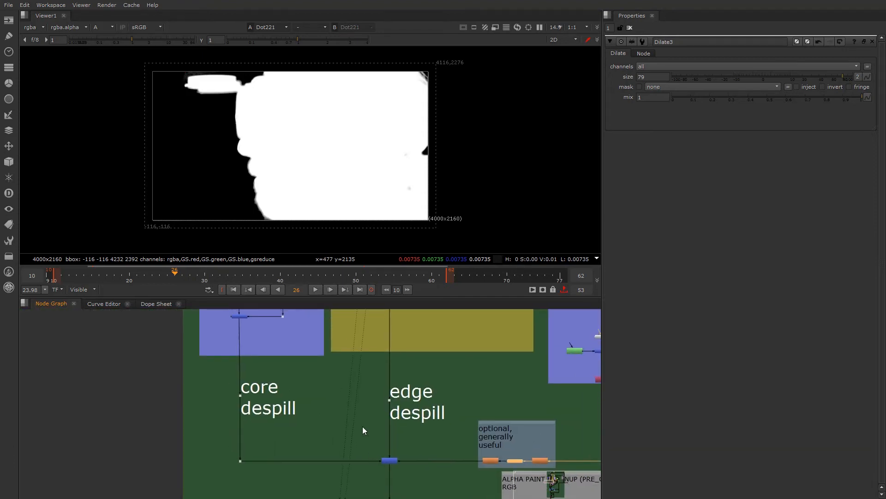
{"action": "scroll", "coordinate": [347, 410], "scroll_direction": "down", "scroll_amount": 2}
{"action": "middle_click_drag", "start_coordinate": [334, 357], "coordinate": [336, 436]}
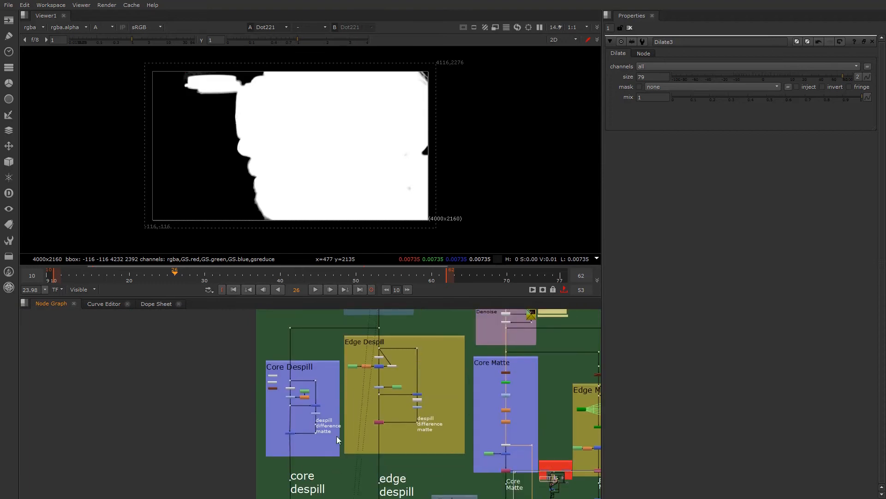
- Examine the spare Expression6, Keylight1 and PxF_KillSpill1 nodes in the Core Despill section
{"action": "scroll", "coordinate": [353, 330], "scroll_direction": "up", "scroll_amount": 3}
{"action": "middle_click_drag", "start_coordinate": [349, 344], "coordinate": [339, 369]}
{"action": "scroll", "coordinate": [326, 388], "scroll_direction": "down", "scroll_amount": 2}
{"action": "scroll", "coordinate": [292, 387], "scroll_direction": "up", "scroll_amount": 6}
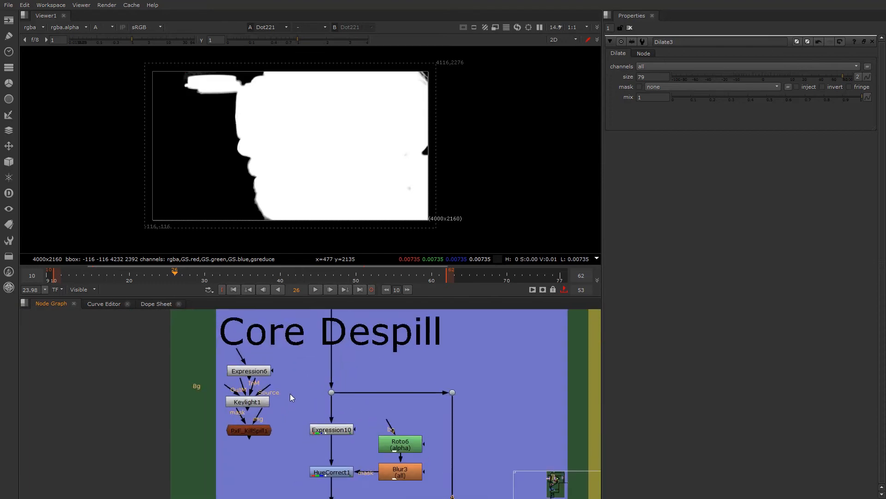
{"action": "left_click_drag", "start_coordinate": [246, 367], "coordinate": [245, 360]}
{"action": "left_click_drag", "start_coordinate": [246, 405], "coordinate": [246, 400]}
{"action": "left_click_drag", "start_coordinate": [245, 365], "coordinate": [245, 358]}
{"action": "left_click", "coordinate": [249, 401]}
{"action": "left_click", "coordinate": [250, 437]}
{"action": "middle_click_drag", "start_coordinate": [252, 469], "coordinate": [249, 433]}
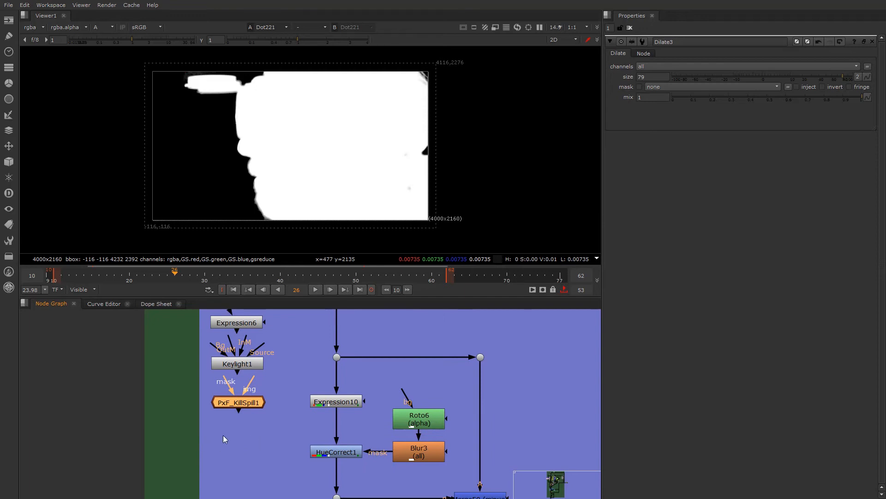
- View Expression10's output in full RGB and open its properties to examine the green despill expression
{"action": "scroll", "coordinate": [309, 425], "scroll_direction": "down", "scroll_amount": 3}
{"action": "middle_click_drag", "start_coordinate": [315, 442], "coordinate": [233, 455]}
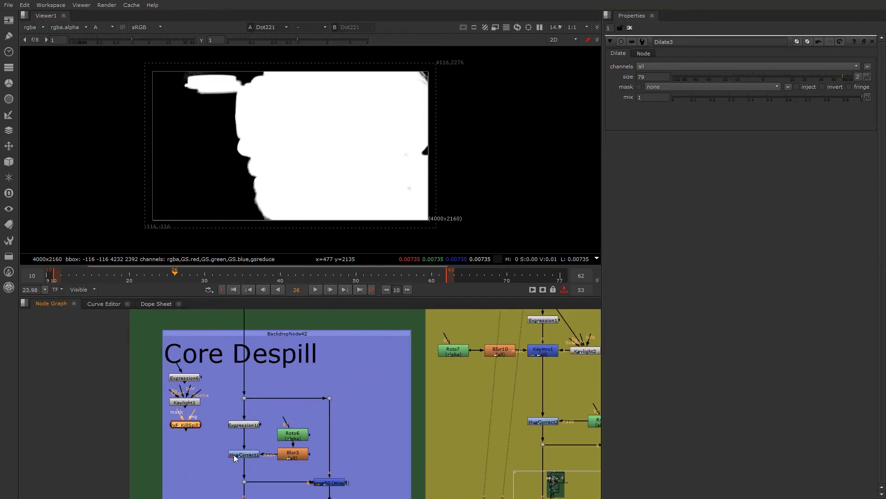
{"action": "scroll", "coordinate": [243, 433], "scroll_direction": "up", "scroll_amount": 3}
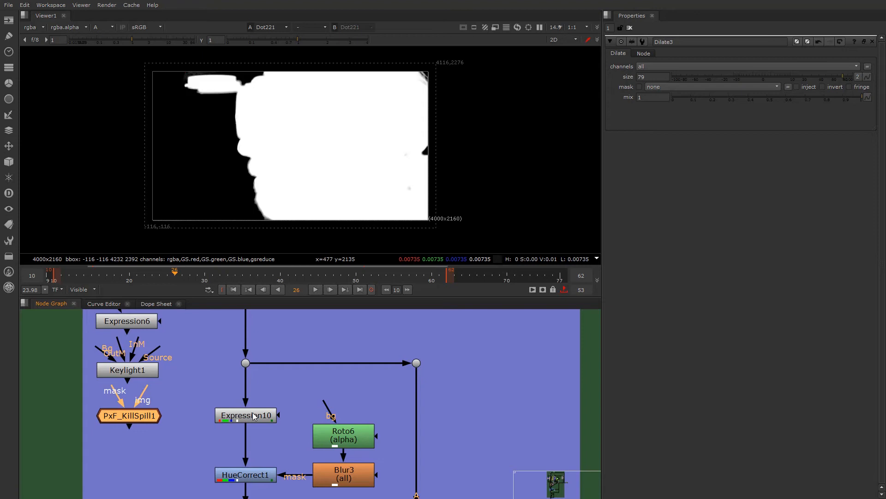
{"action": "left_click", "coordinate": [252, 414]}
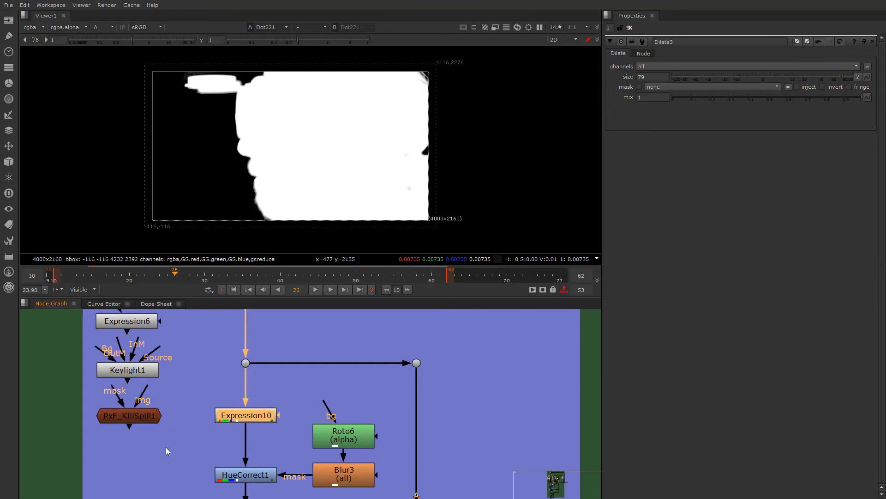
{"action": "scroll", "coordinate": [248, 418], "scroll_direction": "down", "scroll_amount": 3}
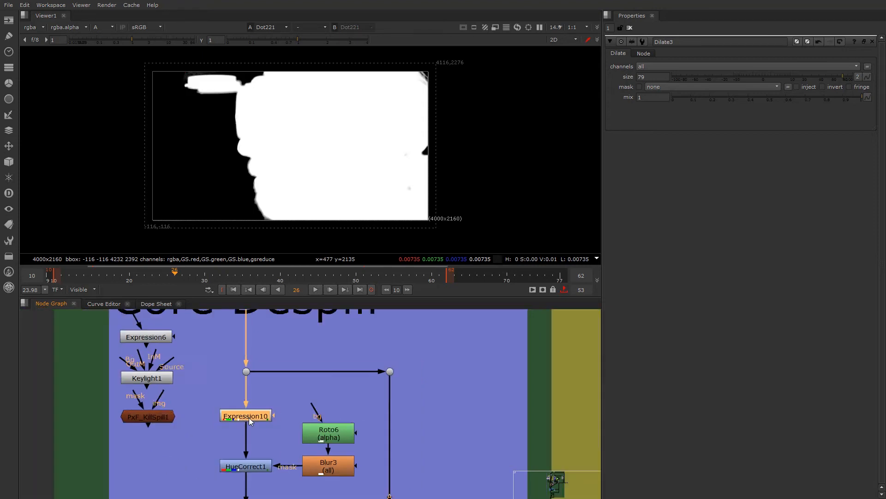
{"action": "scroll", "coordinate": [217, 411], "scroll_direction": "up", "scroll_amount": 2}
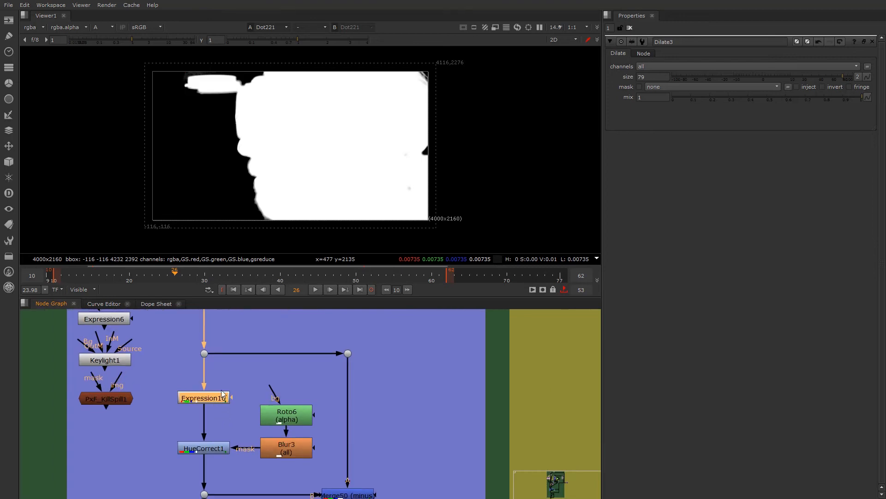
{"action": "left_click", "coordinate": [207, 398]}
{"action": "key", "text": "1"}
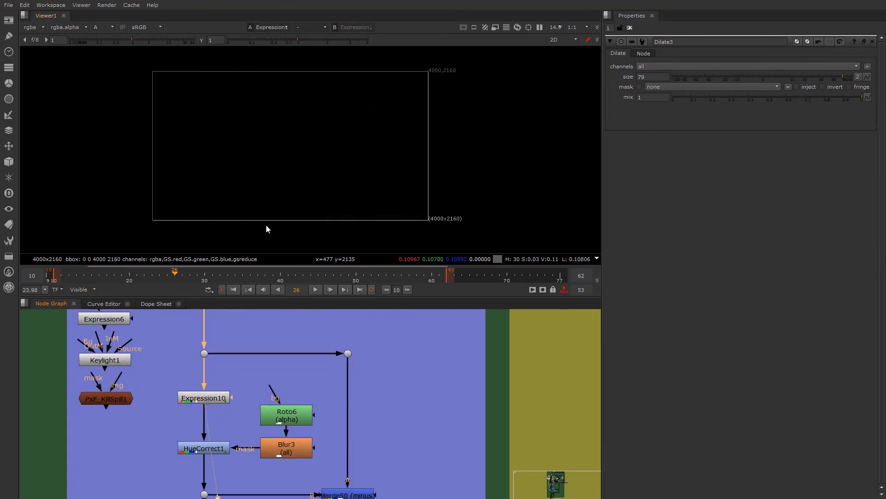
{"action": "key", "text": "a"}
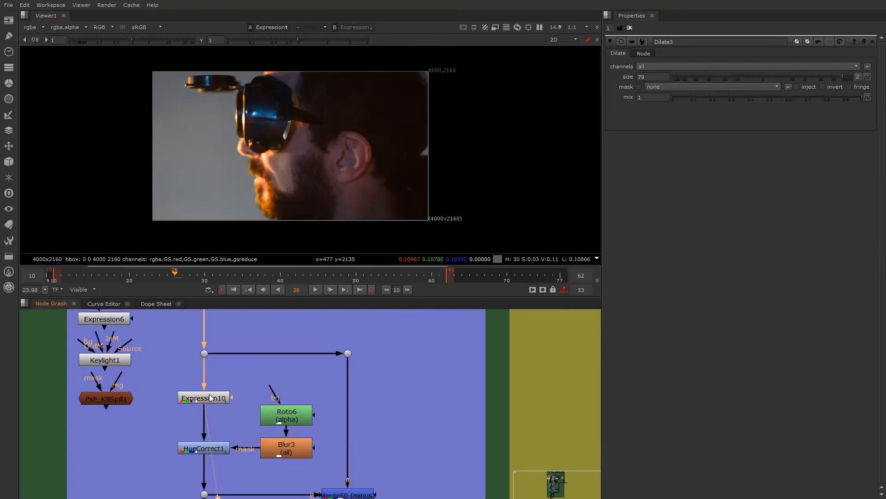
{"action": "double_click", "coordinate": [210, 398]}
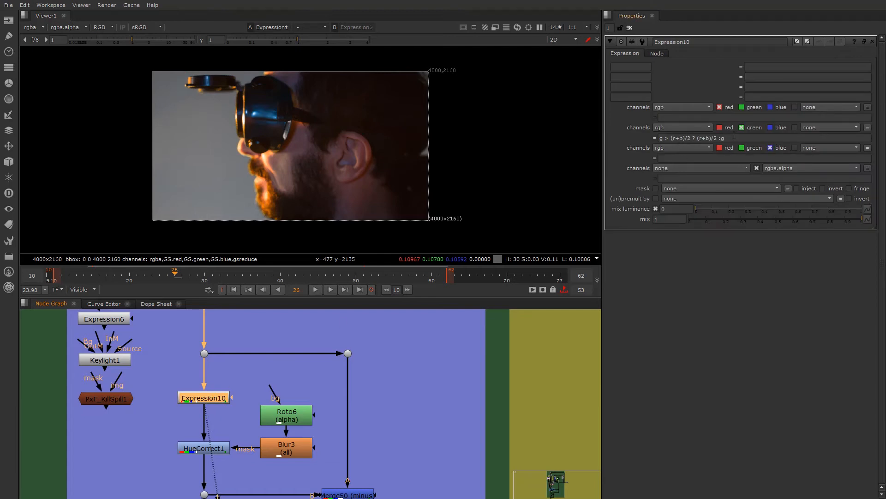
- Compare the node layouts of the Core Despill and Edge Despill sections against the despilled image
{"action": "scroll", "coordinate": [240, 420], "scroll_direction": "down", "scroll_amount": 5}
{"action": "scroll", "coordinate": [250, 381], "scroll_direction": "up", "scroll_amount": 2}
{"action": "scroll", "coordinate": [281, 389], "scroll_direction": "down", "scroll_amount": 2}
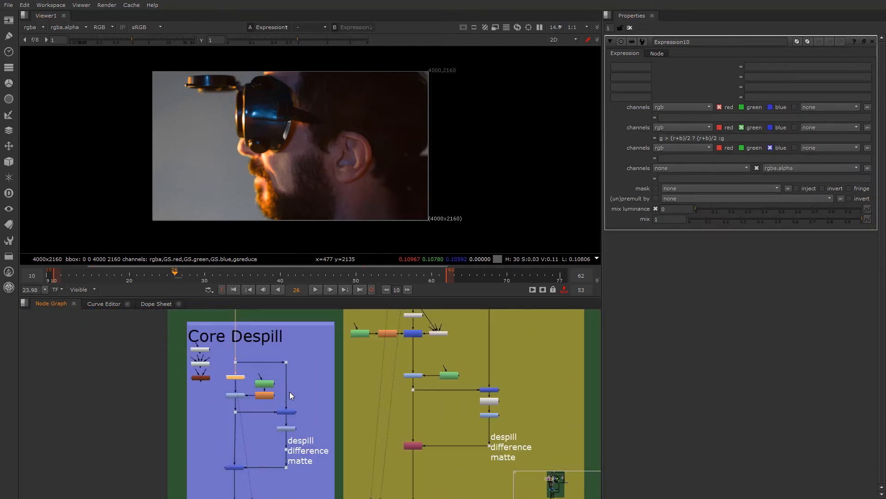
{"action": "scroll", "coordinate": [251, 416], "scroll_direction": "down", "scroll_amount": 2}
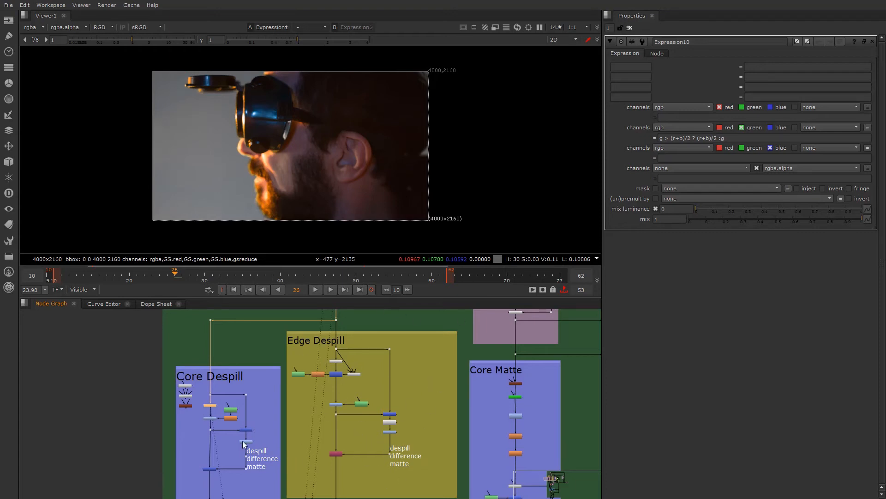
{"action": "scroll", "coordinate": [254, 471], "scroll_direction": "up", "scroll_amount": 3}
{"action": "scroll", "coordinate": [238, 467], "scroll_direction": "down", "scroll_amount": 2}
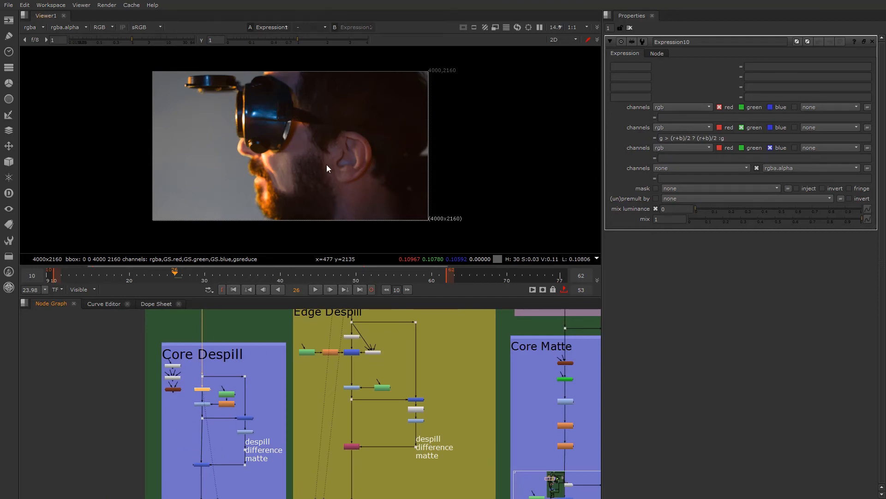
{"action": "middle_click_drag", "start_coordinate": [342, 342], "coordinate": [327, 339]}
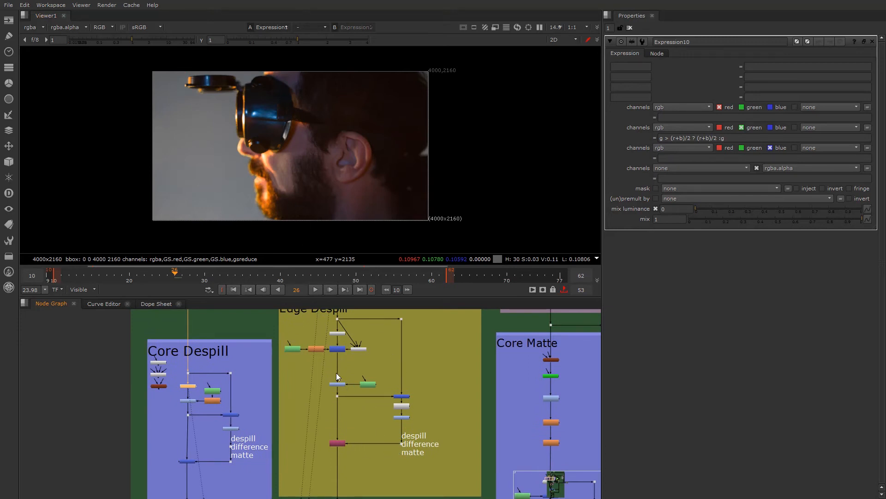
{"action": "scroll", "coordinate": [336, 372], "scroll_direction": "up", "scroll_amount": 2}
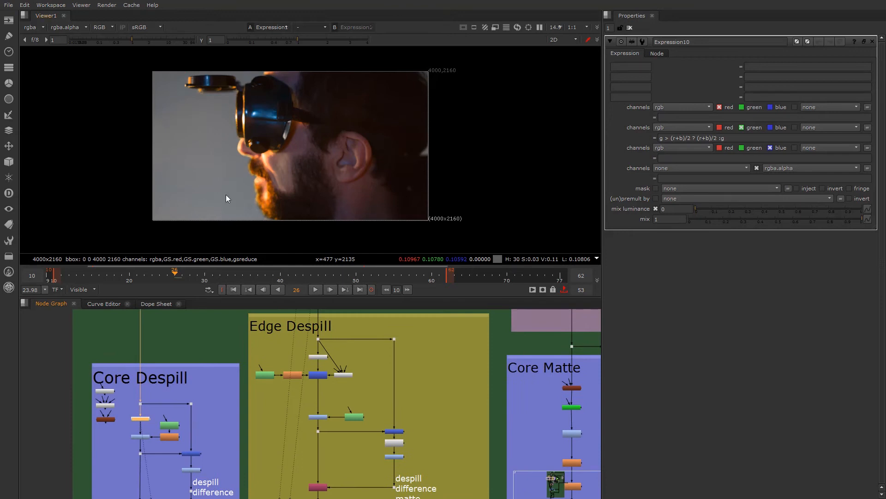
{"action": "scroll", "coordinate": [286, 393], "scroll_direction": "down", "scroll_amount": 2}
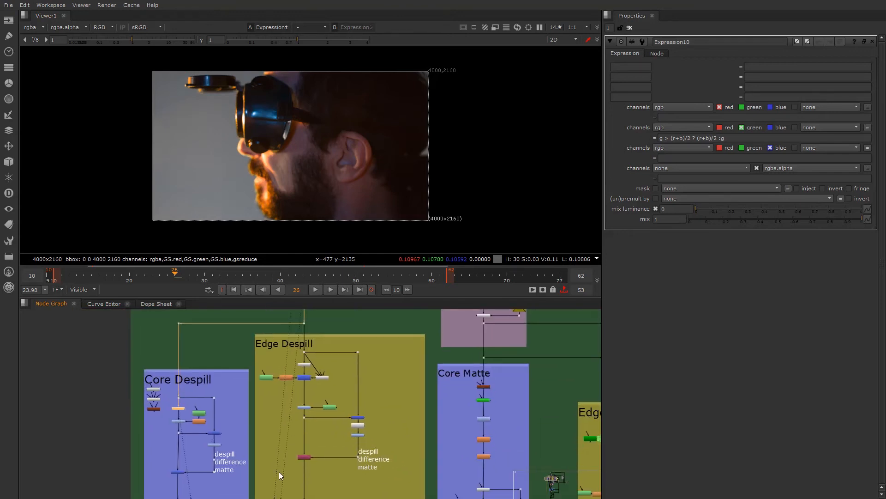
{"action": "scroll", "coordinate": [214, 406], "scroll_direction": "up", "scroll_amount": 3}
{"action": "scroll", "coordinate": [236, 419], "scroll_direction": "up", "scroll_amount": 2}
- Inspect Expression10's despilled image closely around the face and goggles, locating HueCorrect1 below it in the Core Despill section
{"action": "left_click", "coordinate": [276, 443]}
{"action": "scroll", "coordinate": [276, 442], "scroll_direction": "up", "scroll_amount": 2}
{"action": "left_click", "coordinate": [233, 432]}
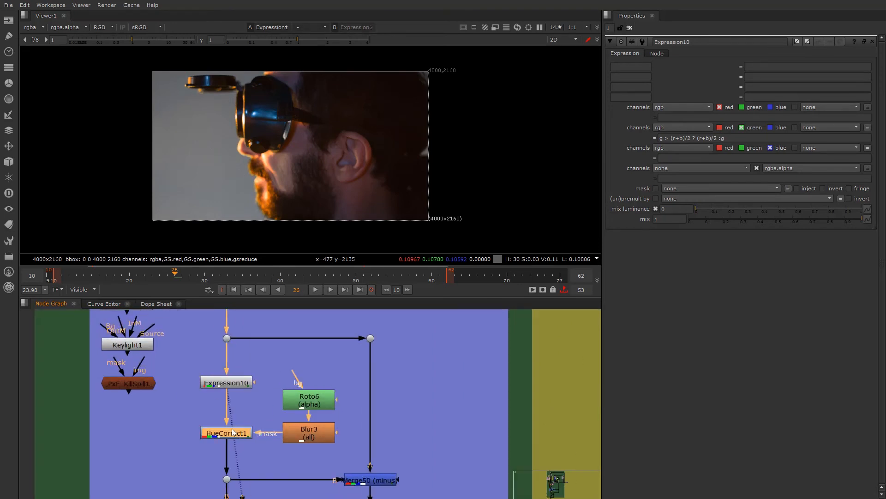
{"action": "double_click", "coordinate": [234, 386]}
{"action": "scroll", "coordinate": [261, 187], "scroll_direction": "up", "scroll_amount": 2}
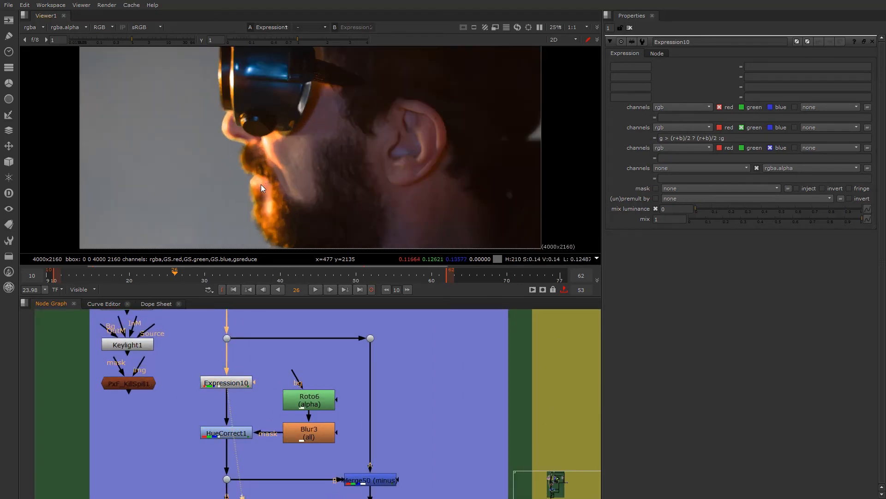
{"action": "scroll", "coordinate": [261, 184], "scroll_direction": "down", "scroll_amount": 1}
{"action": "middle_click_drag", "start_coordinate": [262, 185], "coordinate": [183, 187]}
{"action": "middle_click_drag", "start_coordinate": [204, 151], "coordinate": [174, 150]}
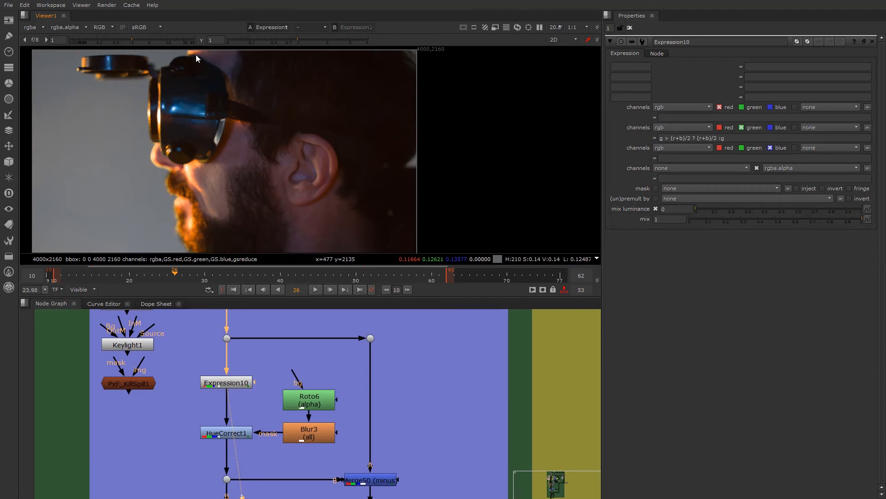
{"action": "left_click", "coordinate": [231, 381]}
- Open Roto6 and select all points of its Bezier1 shape outside the image frame
{"action": "double_click", "coordinate": [316, 395]}
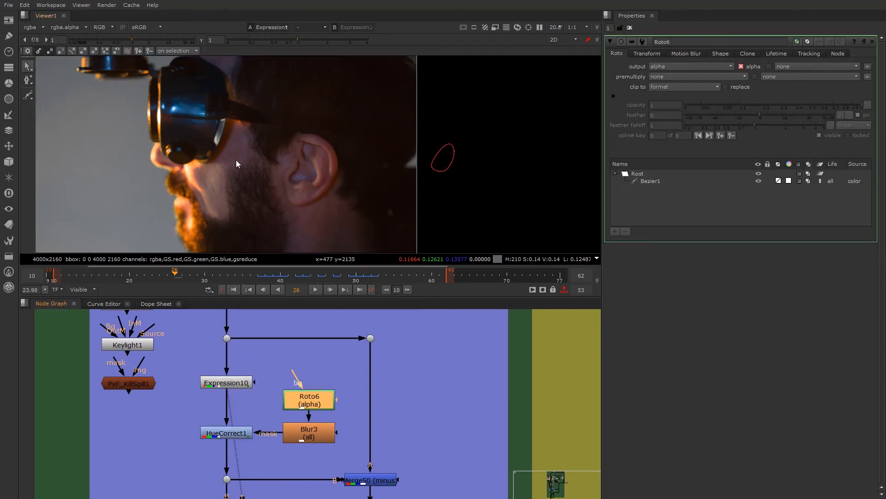
{"action": "left_click", "coordinate": [438, 153]}
{"action": "scroll", "coordinate": [419, 154], "scroll_direction": "up", "scroll_amount": 2}
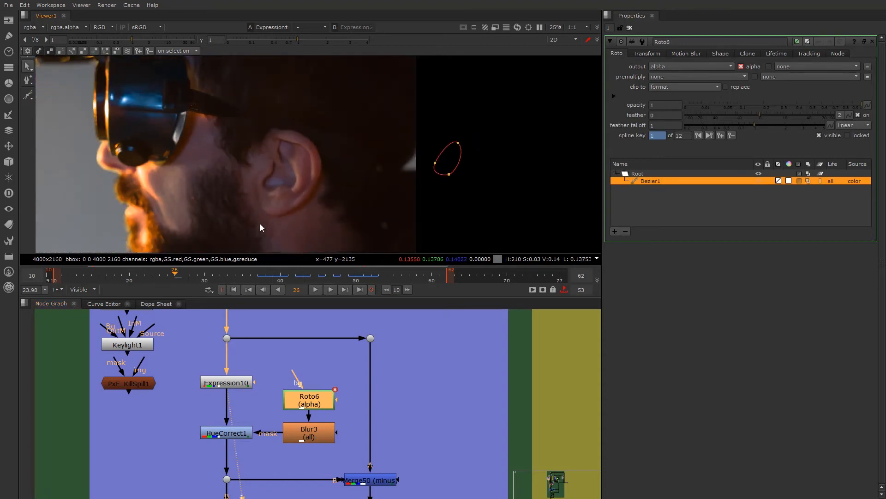
{"action": "scroll", "coordinate": [326, 169], "scroll_direction": "down", "scroll_amount": 1}
{"action": "middle_click_drag", "start_coordinate": [307, 169], "coordinate": [409, 141]}
{"action": "scroll", "coordinate": [250, 159], "scroll_direction": "up", "scroll_amount": 3}
{"action": "scroll", "coordinate": [277, 161], "scroll_direction": "down", "scroll_amount": 2}
{"action": "middle_click_drag", "start_coordinate": [294, 151], "coordinate": [180, 176]}
{"action": "scroll", "coordinate": [320, 165], "scroll_direction": "up", "scroll_amount": 3}
{"action": "scroll", "coordinate": [320, 163], "scroll_direction": "down", "scroll_amount": 2}
{"action": "scroll", "coordinate": [180, 177], "scroll_direction": "up", "scroll_amount": 2}
{"action": "scroll", "coordinate": [234, 190], "scroll_direction": "down", "scroll_amount": 4}
{"action": "left_click_drag", "start_coordinate": [460, 143], "coordinate": [564, 213]}
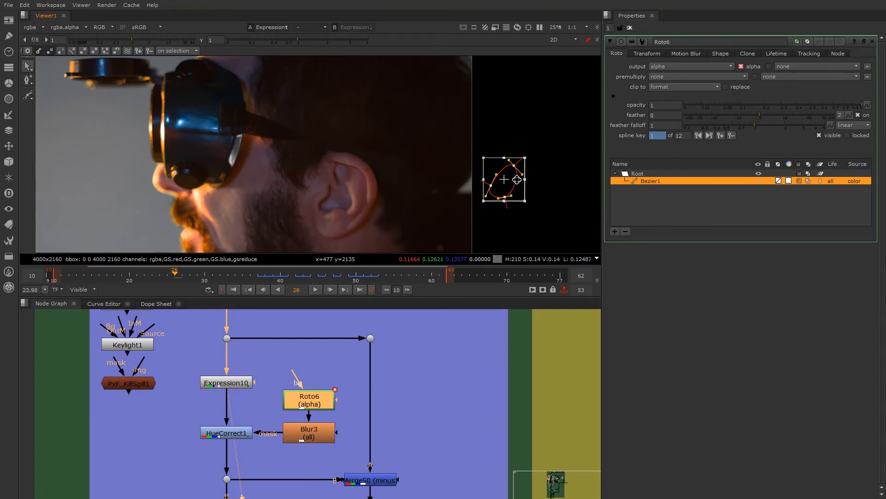
- Move the Bezier1 shape onto the cheek under the goggles at frame 26 and adjust its points around the leftover green
{"action": "left_click_drag", "start_coordinate": [508, 180], "coordinate": [201, 191]}
{"action": "scroll", "coordinate": [192, 181], "scroll_direction": "up", "scroll_amount": 3}
{"action": "left_click", "coordinate": [188, 188]}
{"action": "left_click_drag", "start_coordinate": [270, 213], "coordinate": [251, 221]}
{"action": "scroll", "coordinate": [250, 229], "scroll_direction": "down", "scroll_amount": 1}
{"action": "middle_click_drag", "start_coordinate": [245, 231], "coordinate": [282, 206]}
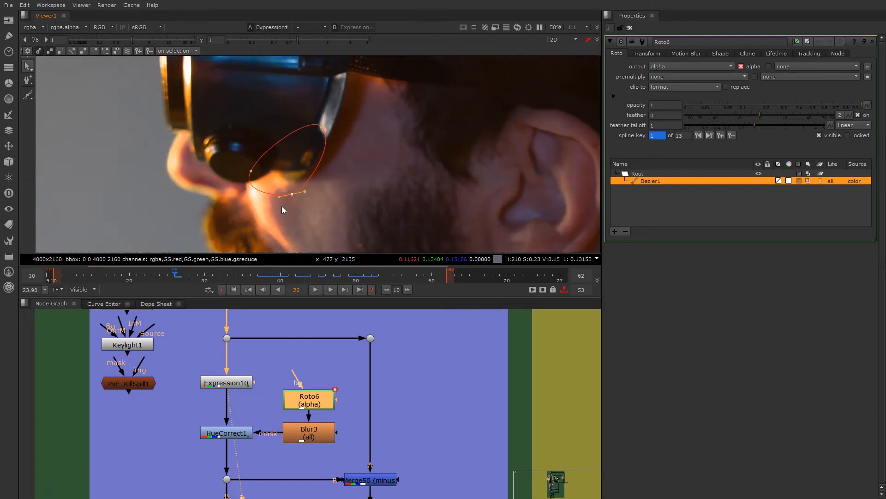
{"action": "scroll", "coordinate": [291, 177], "scroll_direction": "up", "scroll_amount": 2}
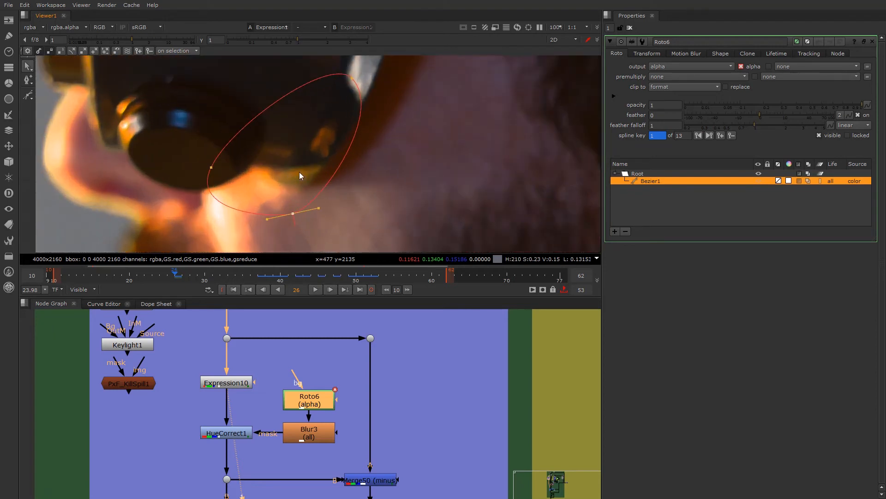
- View HueCorrect1's output, show its g_sup curve, and toggle the node off and on to compare
{"action": "double_click", "coordinate": [227, 433]}
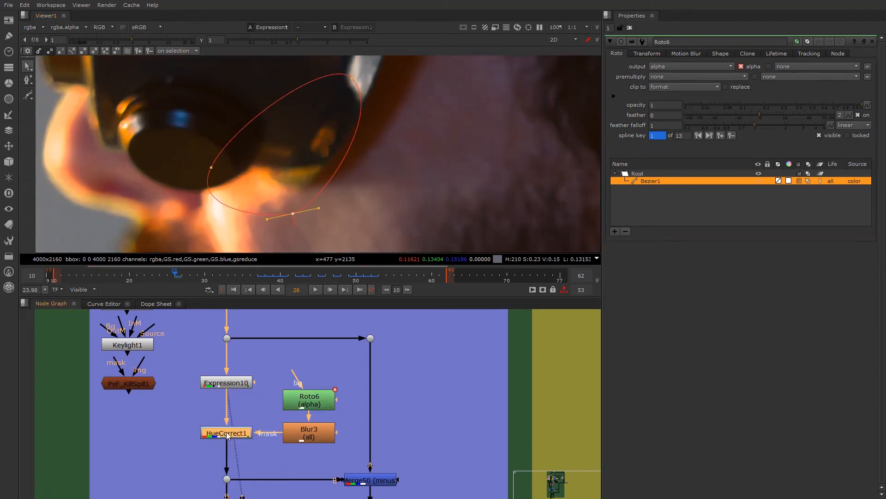
{"action": "key", "text": "1"}
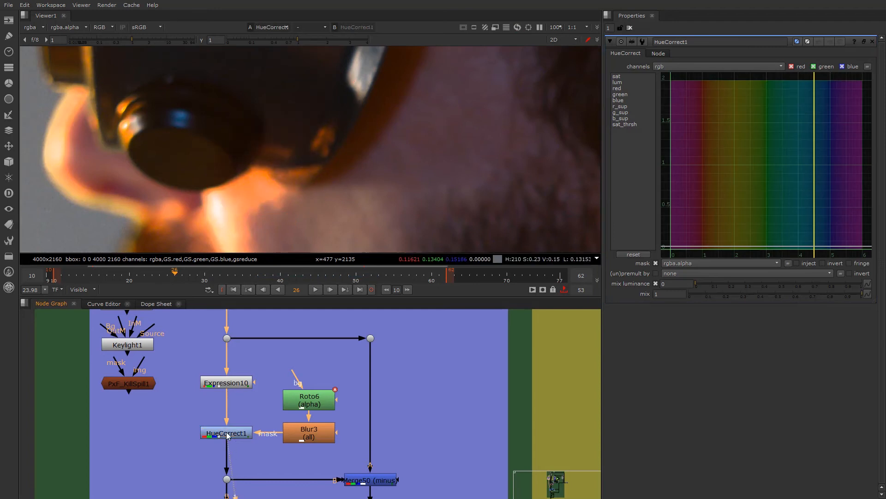
{"action": "left_click", "coordinate": [623, 112]}
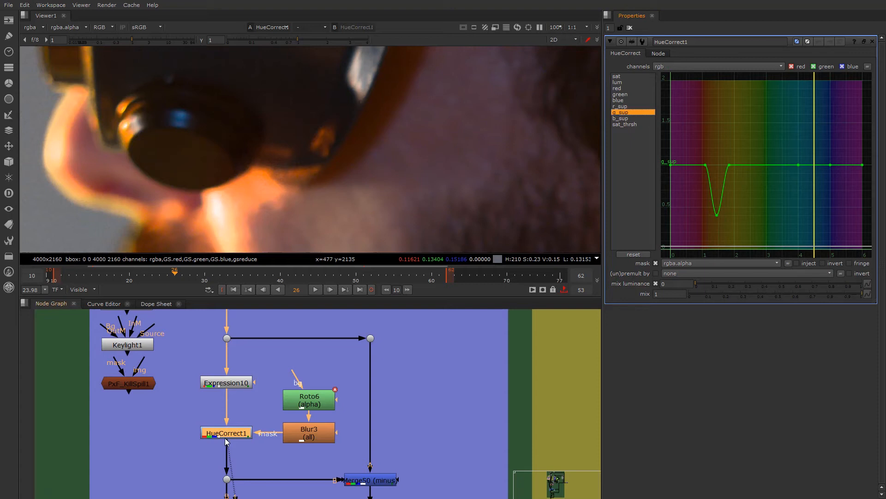
{"action": "key", "text": "d"}
{"action": "key", "text": "d"}
- Raise the g_sup curve's low point in HueCorrect1 to about 0.75 and compare the node off and on under the goggles
{"action": "left_click_drag", "start_coordinate": [717, 215], "coordinate": [719, 189]}
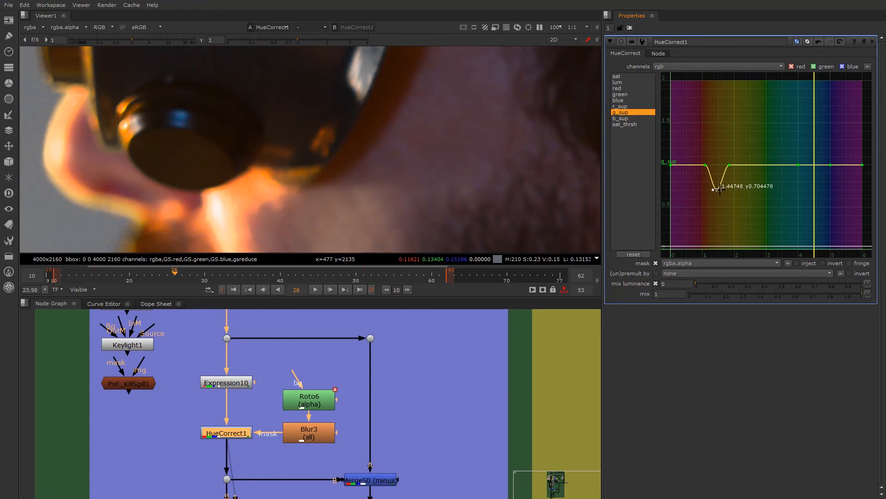
{"action": "left_click_drag", "start_coordinate": [719, 189], "coordinate": [720, 185]}
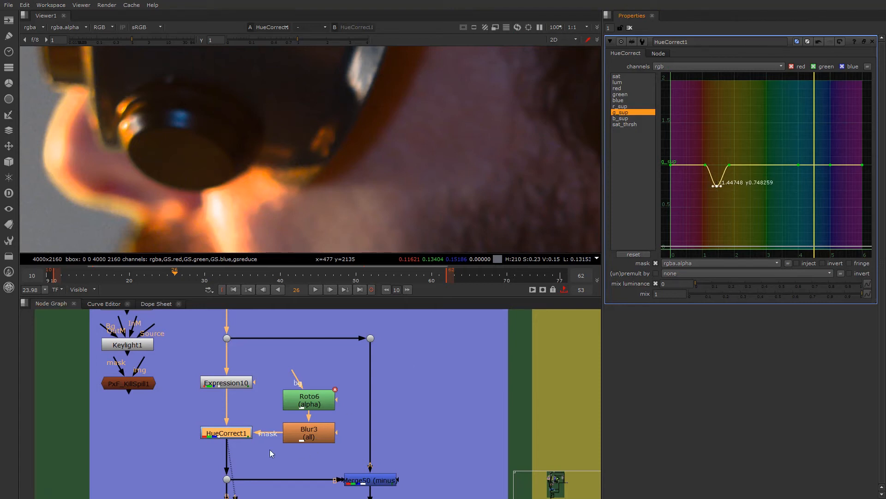
{"action": "key", "text": "d"}
{"action": "key", "text": "d"}
{"action": "scroll", "coordinate": [297, 187], "scroll_direction": "up", "scroll_amount": 4}
{"action": "key", "text": "d"}
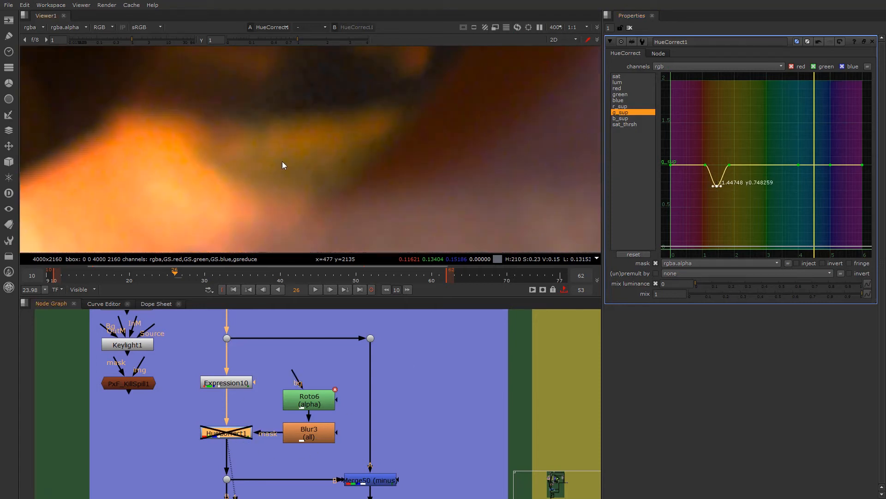
{"action": "key", "text": "d"}
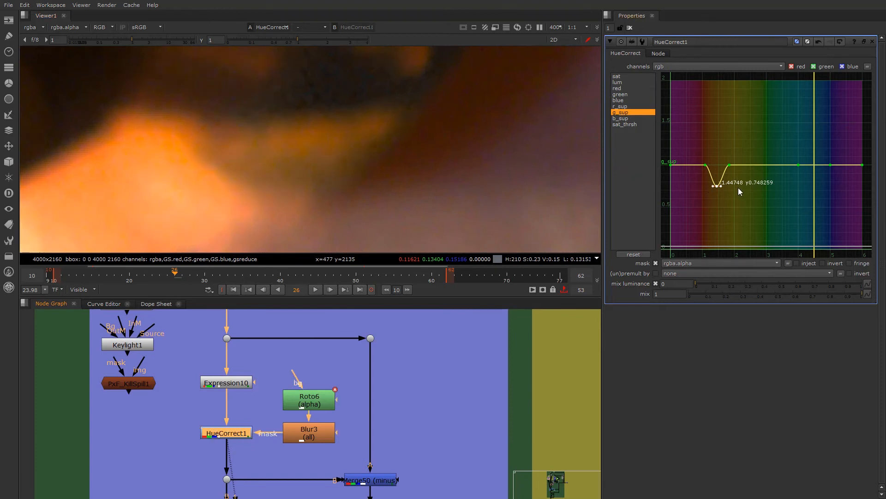
- Lower the g_sup curve's dip in HueCorrect1 to about 0.62 and check the skin under the goggles
{"action": "left_click_drag", "start_coordinate": [715, 185], "coordinate": [715, 196]}
{"action": "scroll", "coordinate": [256, 141], "scroll_direction": "down", "scroll_amount": 4}
{"action": "scroll", "coordinate": [253, 184], "scroll_direction": "down", "scroll_amount": 4}
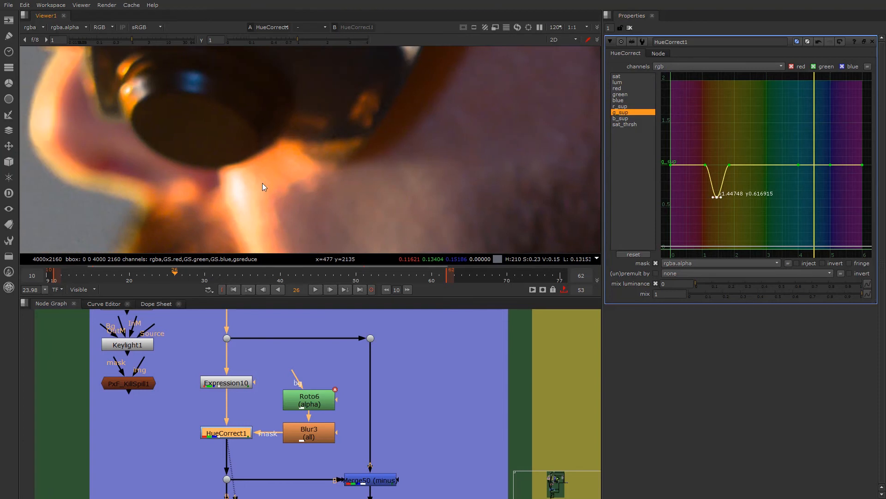
{"action": "middle_click_drag", "start_coordinate": [265, 189], "coordinate": [250, 179]}
{"action": "scroll", "coordinate": [143, 201], "scroll_direction": "down", "scroll_amount": 3}
- View the output of the Merge50 minus node in the Core Despill section across the whole frame
{"action": "middle_click_drag", "start_coordinate": [221, 423], "coordinate": [210, 341]}
{"action": "scroll", "coordinate": [385, 402], "scroll_direction": "up", "scroll_amount": 1}
{"action": "left_click", "coordinate": [381, 401]}
{"action": "key", "text": "1"}
{"action": "scroll", "coordinate": [347, 186], "scroll_direction": "down", "scroll_amount": 3}
{"action": "middle_click_drag", "start_coordinate": [348, 185], "coordinate": [265, 168]}
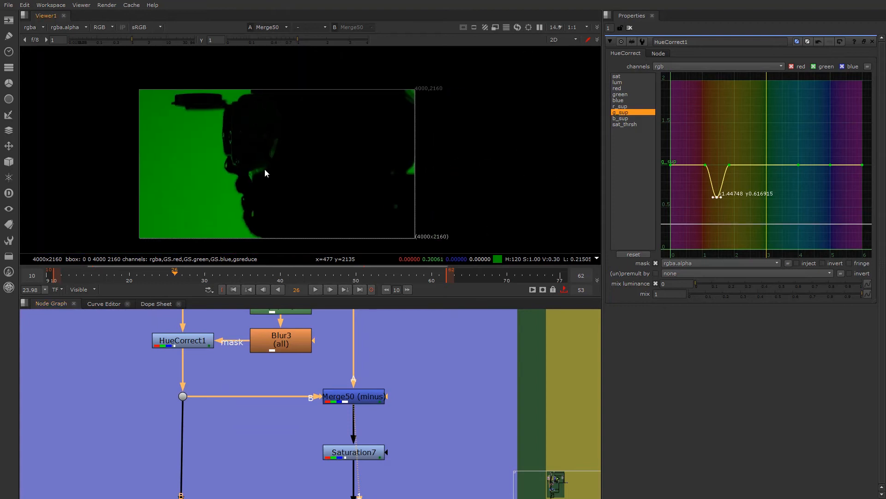
- View Saturation7's output and follow the despill difference matte branch down to the Merge51 plus node
{"action": "scroll", "coordinate": [222, 168], "scroll_direction": "up", "scroll_amount": 1}
{"action": "middle_click_drag", "start_coordinate": [355, 443], "coordinate": [358, 394]}
{"action": "left_click", "coordinate": [356, 402]}
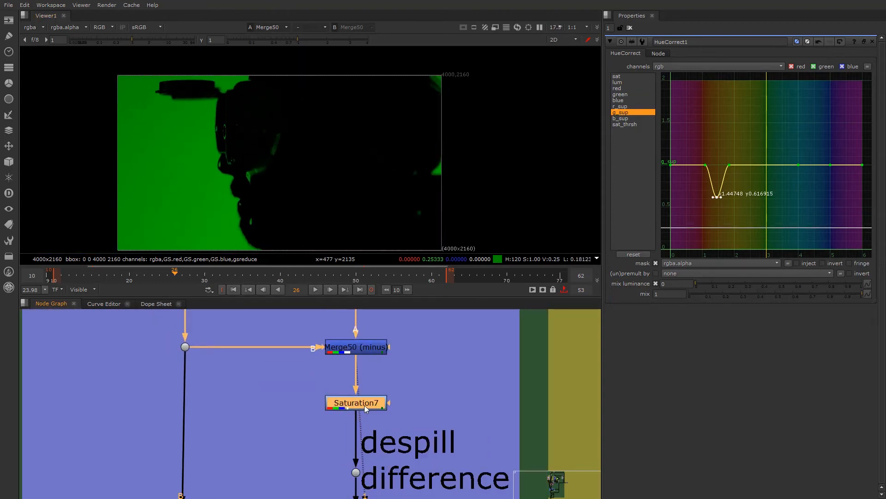
{"action": "key", "text": "1"}
{"action": "scroll", "coordinate": [326, 427], "scroll_direction": "down", "scroll_amount": 3}
{"action": "middle_click_drag", "start_coordinate": [296, 488], "coordinate": [308, 444]}
{"action": "scroll", "coordinate": [307, 443], "scroll_direction": "up", "scroll_amount": 1}
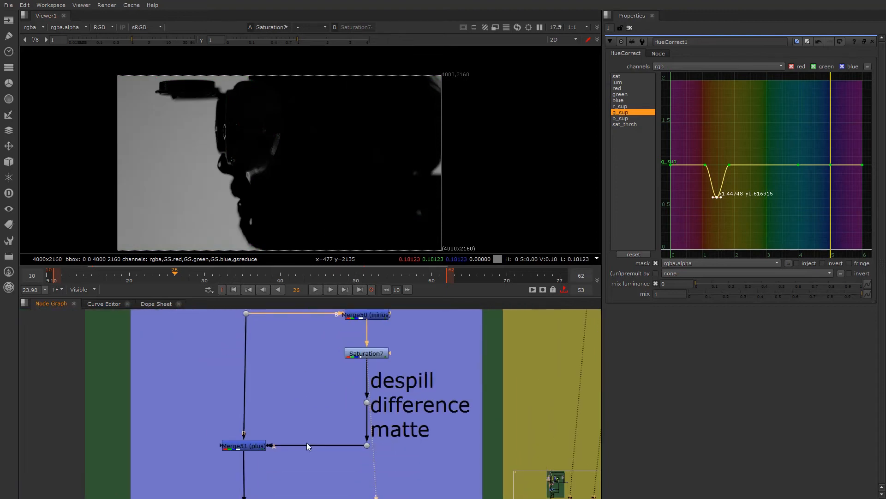
- View the output of the Merge51 plus node, comparing it with the source plate at the dot above Expression10
{"action": "left_click", "coordinate": [241, 449]}
{"action": "key", "text": "1"}
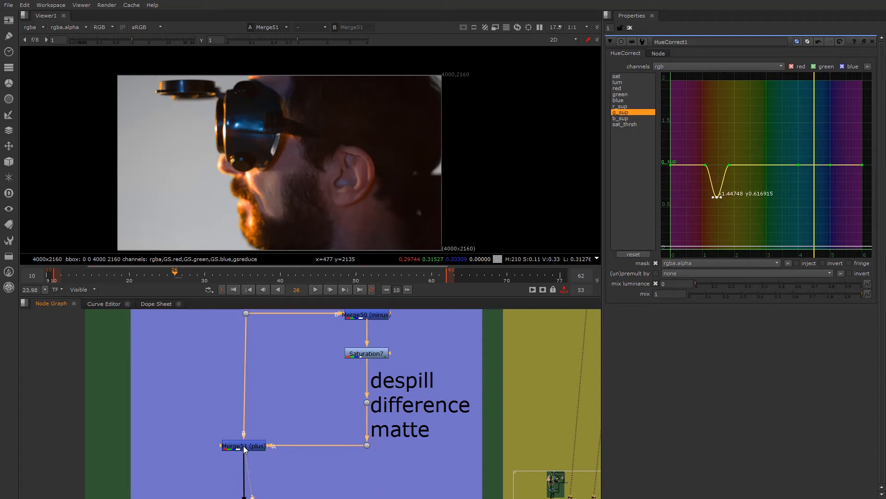
{"action": "scroll", "coordinate": [259, 406], "scroll_direction": "down", "scroll_amount": 4}
{"action": "scroll", "coordinate": [254, 372], "scroll_direction": "up", "scroll_amount": 3}
{"action": "left_click", "coordinate": [253, 389]}
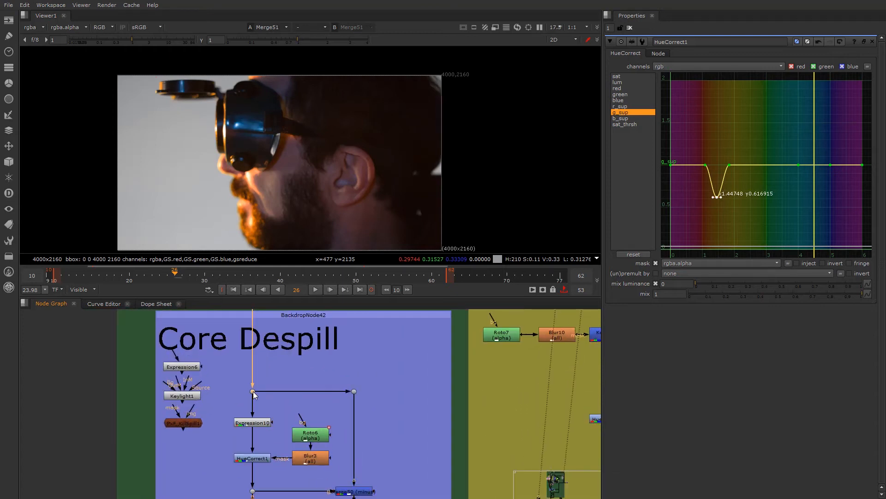
{"action": "key", "text": "1"}
{"action": "scroll", "coordinate": [275, 430], "scroll_direction": "down", "scroll_amount": 2}
{"action": "scroll", "coordinate": [276, 429], "scroll_direction": "up", "scroll_amount": 4}
{"action": "left_click", "coordinate": [260, 467]}
{"action": "key", "text": "1"}
- Display luminance only and compare Merge51 with the source plate repeatedly around the cheek and ear
{"action": "scroll", "coordinate": [324, 163], "scroll_direction": "up", "scroll_amount": 5}
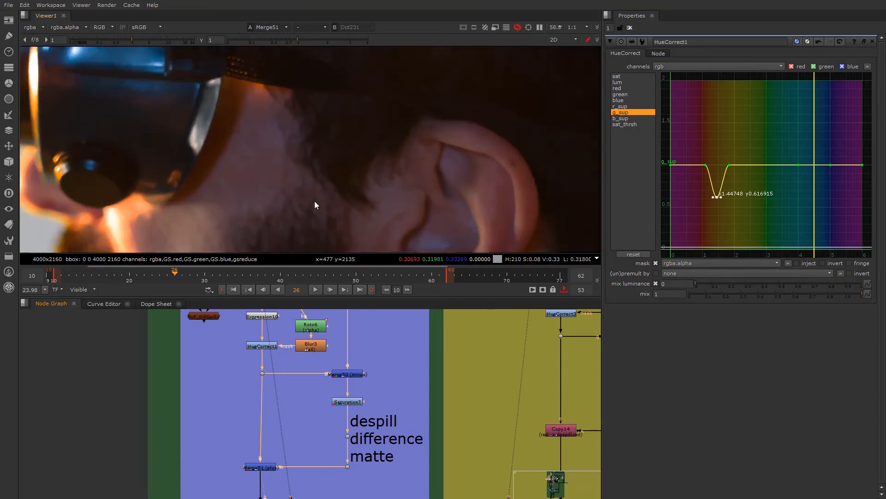
{"action": "scroll", "coordinate": [315, 159], "scroll_direction": "up", "scroll_amount": 1}
{"action": "key", "text": "y"}
{"action": "key", "text": "1"}
{"action": "key", "text": "2"}
{"action": "key", "text": "1"}
{"action": "key", "text": "2"}
{"action": "key", "text": "1"}
{"action": "key", "text": "2"}
{"action": "key", "text": "1"}
{"action": "key", "text": "2"}
{"action": "key", "text": "1"}
{"action": "key", "text": "2"}
{"action": "key", "text": "1"}
{"action": "key", "text": "2"}
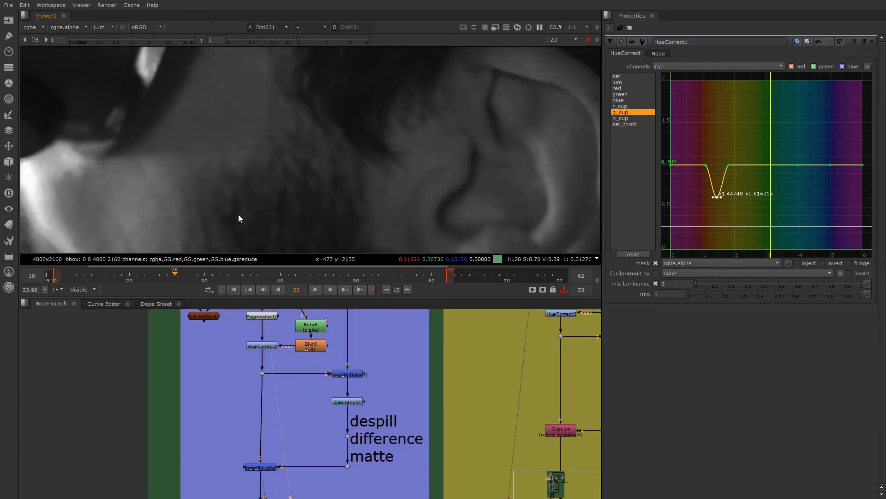
- Compare the luminance of Merge51 and the source plate on the whole head, then return the viewer to RGB
{"action": "scroll", "coordinate": [235, 170], "scroll_direction": "down", "scroll_amount": 6}
{"action": "scroll", "coordinate": [235, 168], "scroll_direction": "up", "scroll_amount": 2}
{"action": "middle_click_drag", "start_coordinate": [234, 166], "coordinate": [223, 188]}
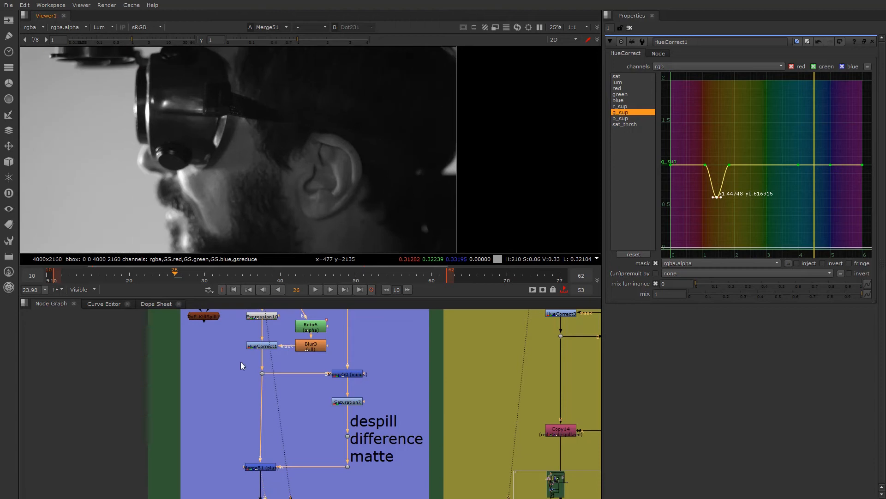
{"action": "left_click_drag", "start_coordinate": [267, 466], "coordinate": [268, 465]}
{"action": "key", "text": "1"}
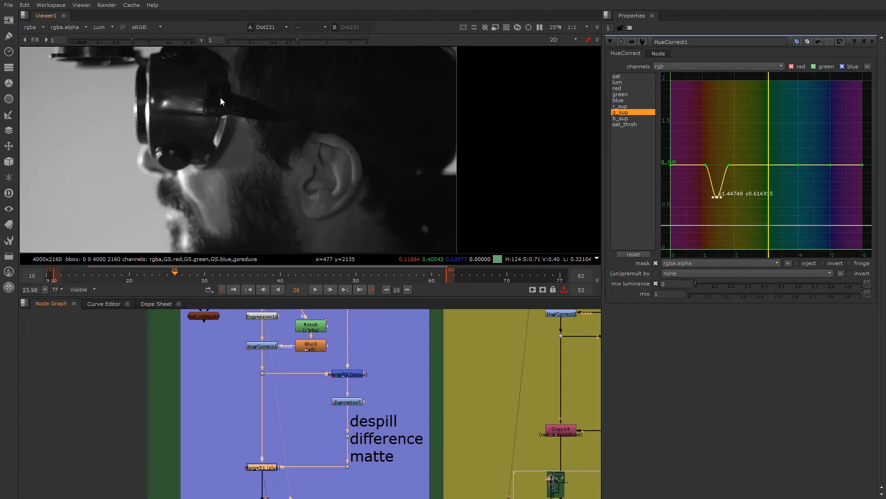
{"action": "left_click", "coordinate": [106, 28]}
{"action": "left_click", "coordinate": [115, 39]}
- View the output of Expression1 in the Edge Despill section and inspect the face and beard edge
{"action": "scroll", "coordinate": [239, 144], "scroll_direction": "down", "scroll_amount": 3}
{"action": "scroll", "coordinate": [170, 461], "scroll_direction": "down", "scroll_amount": 5}
{"action": "middle_click_drag", "start_coordinate": [203, 416], "coordinate": [184, 394]}
{"action": "scroll", "coordinate": [193, 392], "scroll_direction": "up", "scroll_amount": 2}
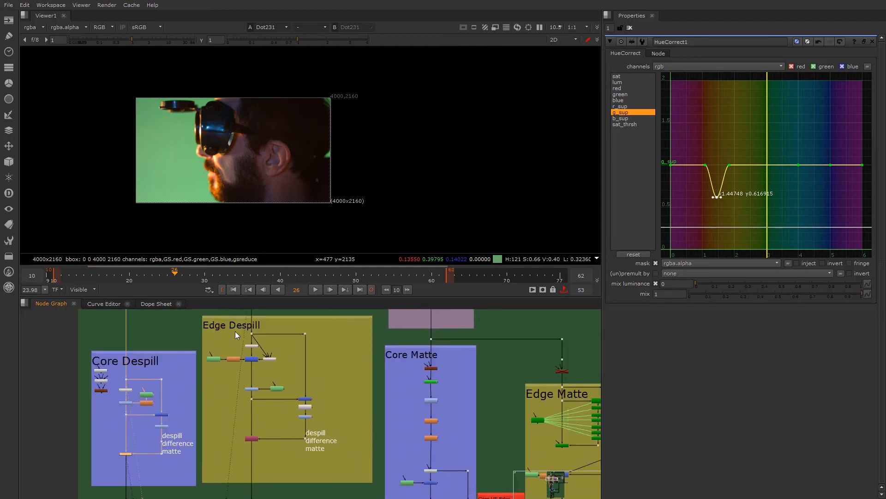
{"action": "scroll", "coordinate": [268, 339], "scroll_direction": "up", "scroll_amount": 4}
{"action": "scroll", "coordinate": [266, 348], "scroll_direction": "down", "scroll_amount": 2}
{"action": "scroll", "coordinate": [259, 380], "scroll_direction": "up", "scroll_amount": 3}
{"action": "left_click", "coordinate": [262, 404]}
{"action": "key", "text": "1"}
{"action": "scroll", "coordinate": [230, 185], "scroll_direction": "up", "scroll_amount": 2}
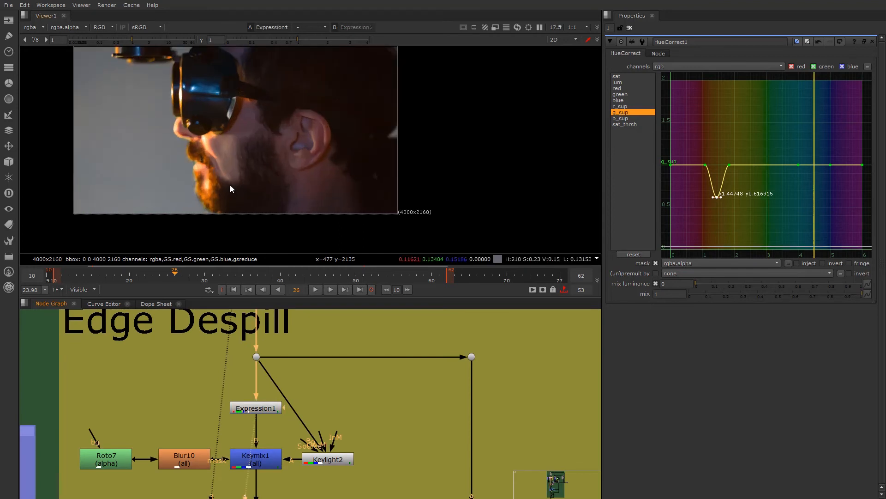
{"action": "scroll", "coordinate": [222, 172], "scroll_direction": "up", "scroll_amount": 2}
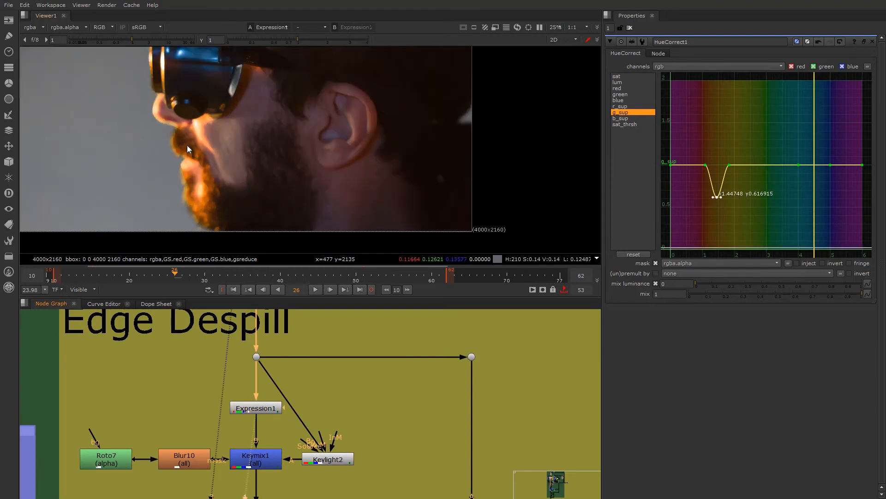
{"action": "scroll", "coordinate": [175, 154], "scroll_direction": "up", "scroll_amount": 3}
{"action": "scroll", "coordinate": [179, 175], "scroll_direction": "down", "scroll_amount": 3}
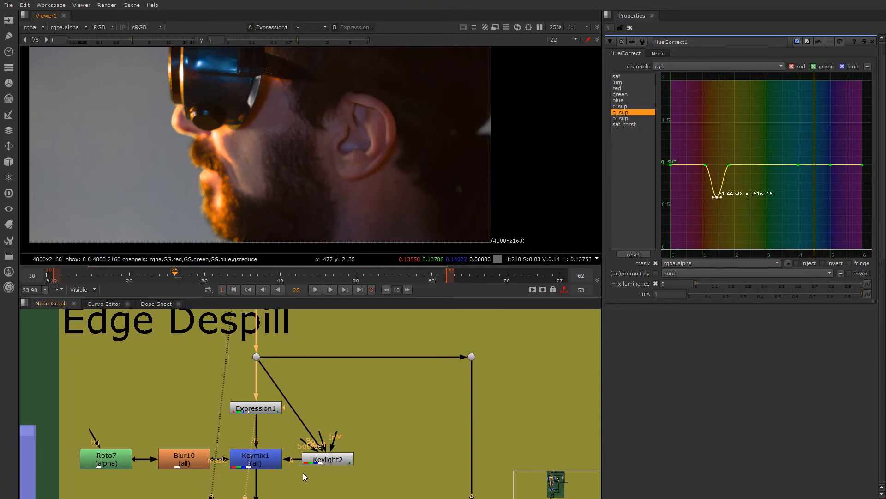
- View the output of Keylight2, then the output of the Keymix1 node that combines it with Expression1
{"action": "left_click", "coordinate": [334, 462]}
{"action": "left_click_drag", "start_coordinate": [321, 460], "coordinate": [329, 460]}
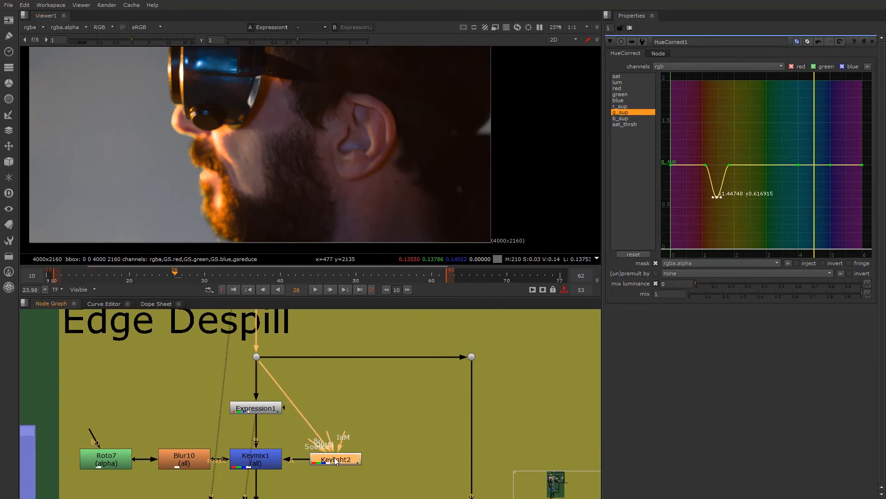
{"action": "key", "text": "1"}
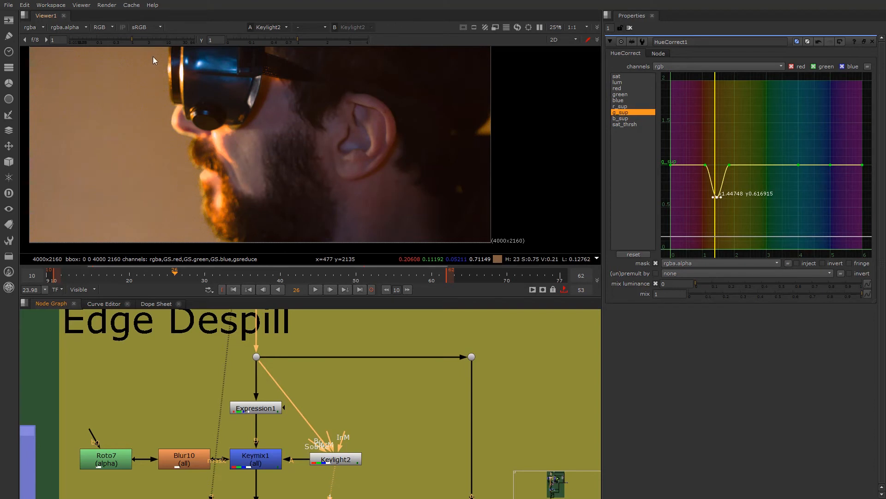
{"action": "scroll", "coordinate": [156, 143], "scroll_direction": "down", "scroll_amount": 1}
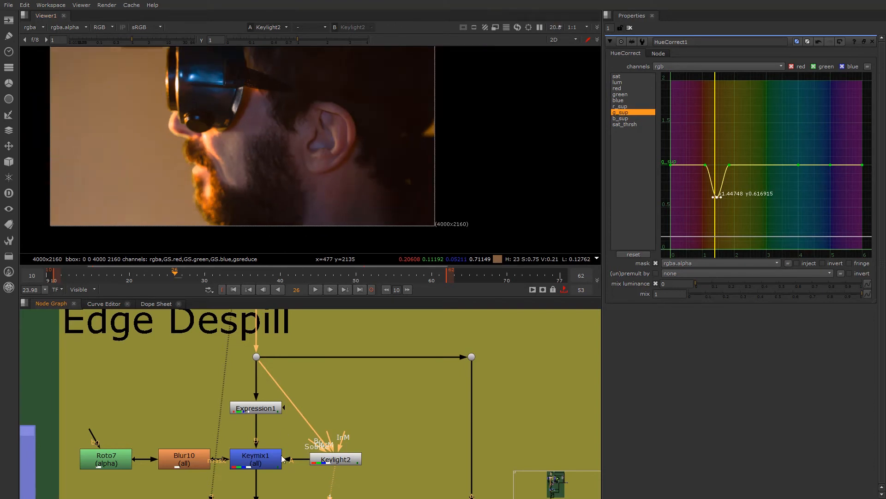
{"action": "left_click", "coordinate": [254, 458]}
{"action": "key", "text": "1"}
{"action": "middle_click_drag", "start_coordinate": [270, 185], "coordinate": [249, 197], "text": "alt"}
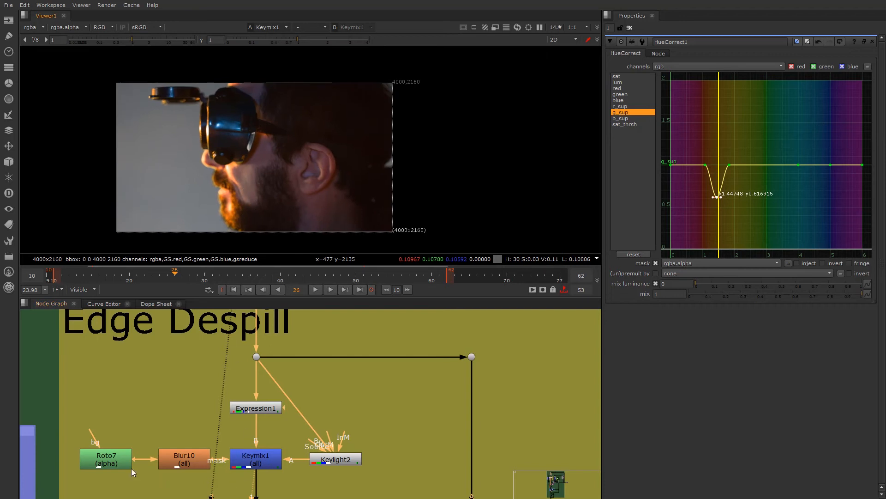
- Open the Roto7 node's properties and look at its shape beside the frame over the Keymix1 output
{"action": "left_click", "coordinate": [263, 463]}
{"action": "double_click", "coordinate": [87, 467]}
{"action": "scroll", "coordinate": [136, 173], "scroll_direction": "down", "scroll_amount": 2}
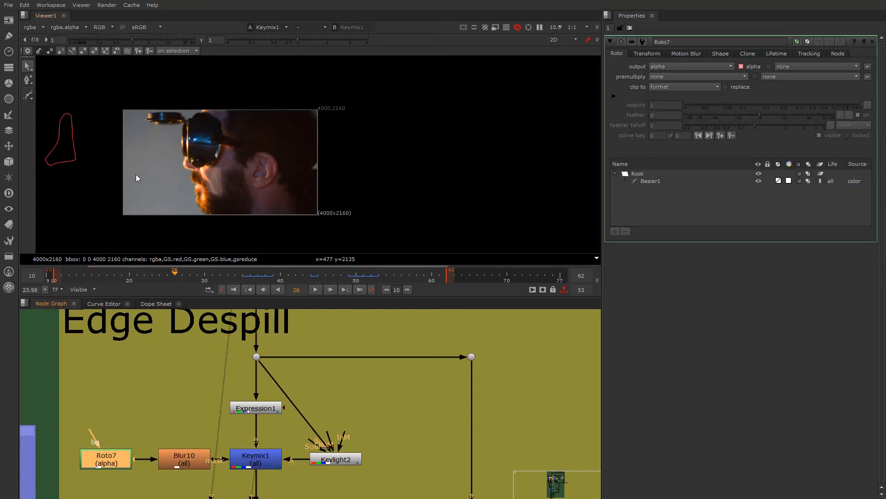
{"action": "middle_click_drag", "start_coordinate": [136, 174], "coordinate": [179, 168]}
{"action": "scroll", "coordinate": [150, 153], "scroll_direction": "up", "scroll_amount": 1}
{"action": "scroll", "coordinate": [108, 148], "scroll_direction": "up", "scroll_amount": 2}
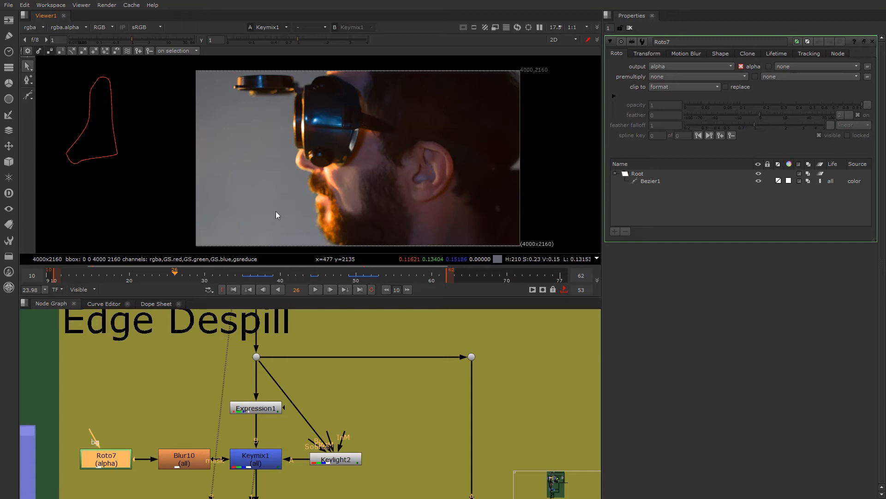
- Examine the edges of the nose, lips and beard in the Keymix1 output for remaining green spill
{"action": "middle_click_drag", "start_coordinate": [276, 211], "coordinate": [189, 160]}
{"action": "scroll", "coordinate": [204, 150], "scroll_direction": "up", "scroll_amount": 2}
{"action": "scroll", "coordinate": [204, 151], "scroll_direction": "down", "scroll_amount": 3}
{"action": "middle_click_drag", "start_coordinate": [52, 103], "coordinate": [90, 139]}
{"action": "scroll", "coordinate": [90, 139], "scroll_direction": "up", "scroll_amount": 1}
{"action": "scroll", "coordinate": [276, 221], "scroll_direction": "up", "scroll_amount": 1}
{"action": "scroll", "coordinate": [292, 217], "scroll_direction": "up", "scroll_amount": 3}
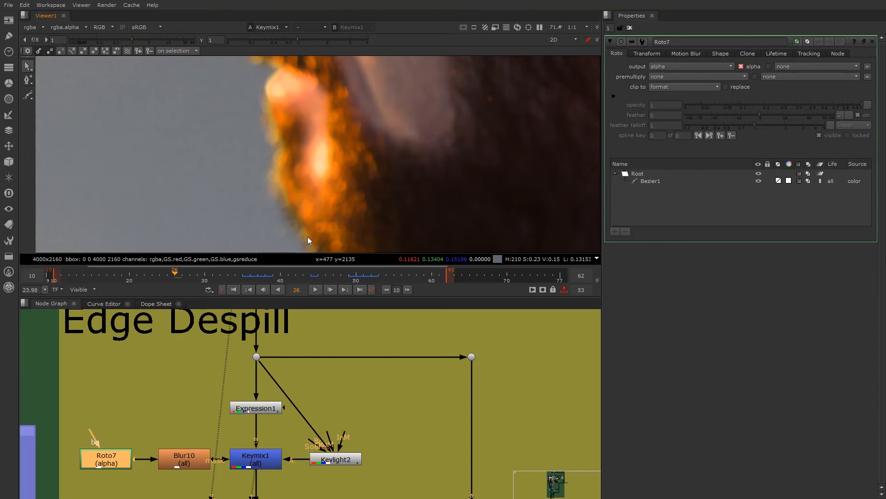
{"action": "scroll", "coordinate": [307, 236], "scroll_direction": "down", "scroll_amount": 3}
{"action": "scroll", "coordinate": [188, 369], "scroll_direction": "down", "scroll_amount": 2}
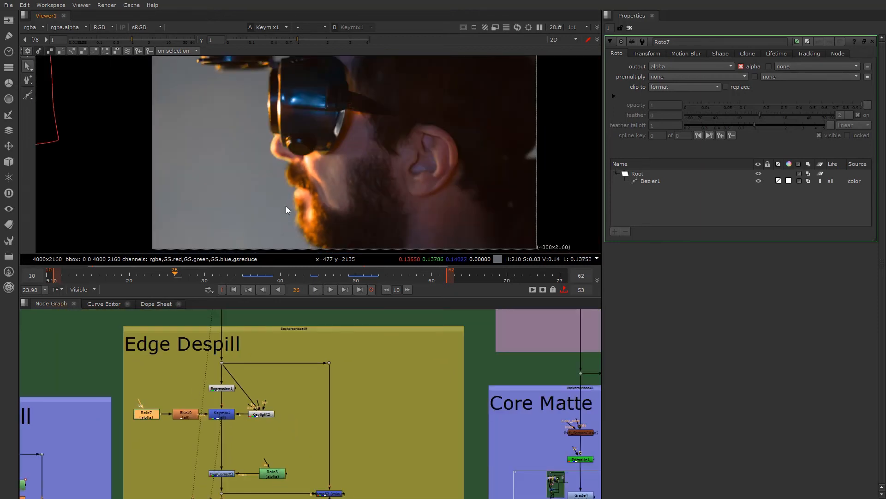
{"action": "scroll", "coordinate": [286, 206], "scroll_direction": "up", "scroll_amount": 1}
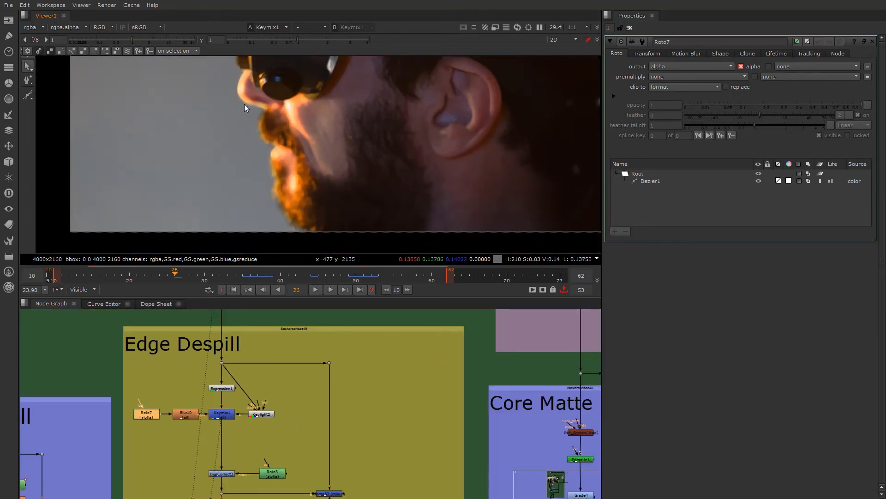
{"action": "scroll", "coordinate": [253, 188], "scroll_direction": "down", "scroll_amount": 2}
{"action": "scroll", "coordinate": [326, 189], "scroll_direction": "up", "scroll_amount": 2}
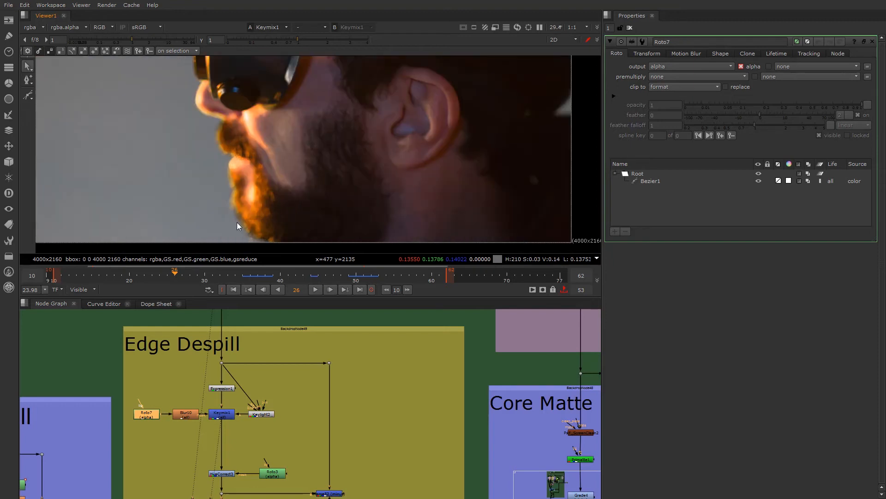
{"action": "scroll", "coordinate": [322, 205], "scroll_direction": "down", "scroll_amount": 2}
{"action": "scroll", "coordinate": [331, 192], "scroll_direction": "up", "scroll_amount": 5}
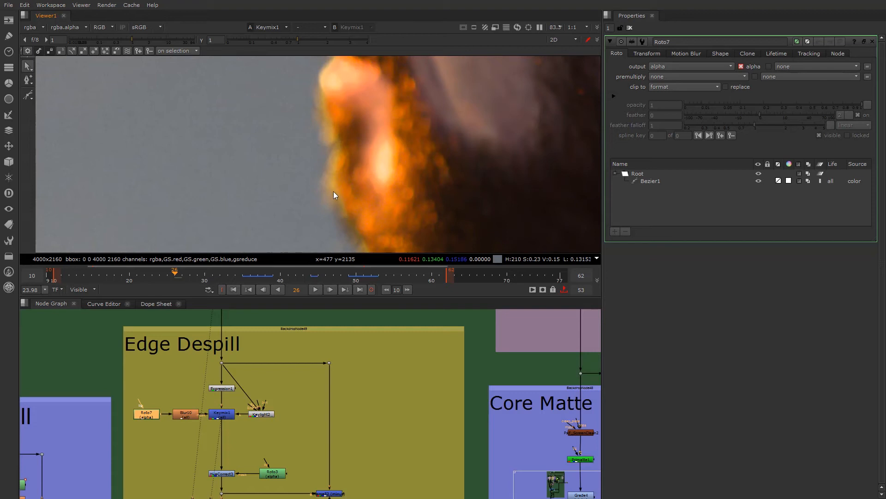
{"action": "scroll", "coordinate": [332, 126], "scroll_direction": "down", "scroll_amount": 7}
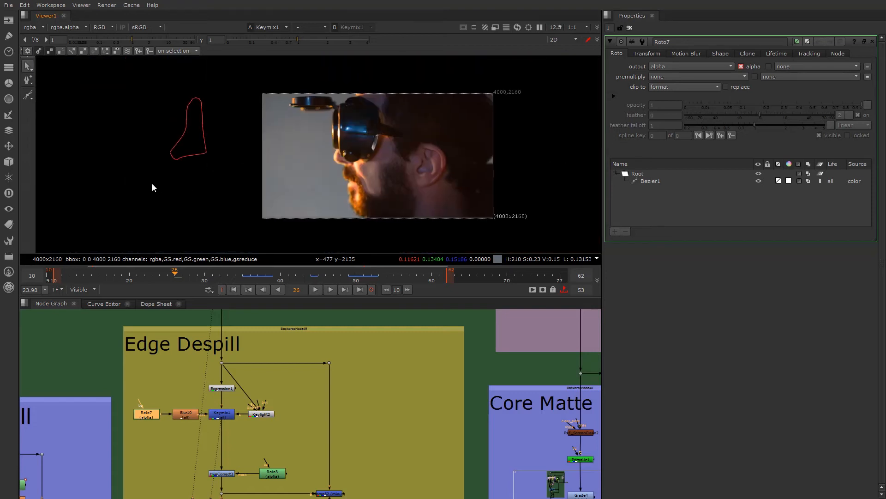
- Move Roto7's Bezier1 shape from outside the frame onto the lips and front of the beard
{"action": "left_click", "coordinate": [188, 130]}
{"action": "left_click_drag", "start_coordinate": [191, 130], "coordinate": [344, 199]}
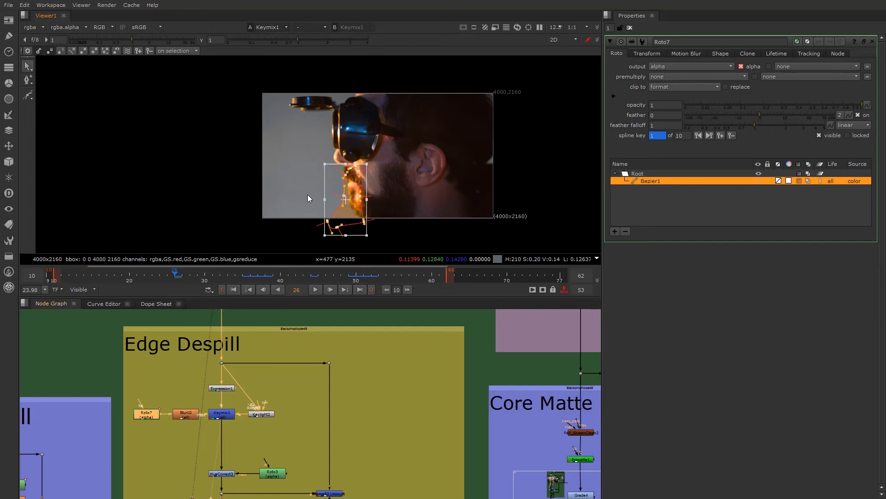
{"action": "scroll", "coordinate": [298, 194], "scroll_direction": "up", "scroll_amount": 5}
{"action": "left_click", "coordinate": [298, 194]}
- Reshape Roto7's Bezier1 points so the mask follows the moustache, lips and beard edge
{"action": "left_click_drag", "start_coordinate": [390, 129], "coordinate": [399, 101]}
{"action": "left_click_drag", "start_coordinate": [357, 196], "coordinate": [356, 195]}
{"action": "middle_click_drag", "start_coordinate": [414, 211], "coordinate": [371, 148]}
{"action": "left_click", "coordinate": [408, 215]}
{"action": "middle_click_drag", "start_coordinate": [421, 218], "coordinate": [408, 131]}
{"action": "left_click", "coordinate": [403, 134]}
{"action": "left_click_drag", "start_coordinate": [367, 143], "coordinate": [363, 144]}
{"action": "scroll", "coordinate": [351, 180], "scroll_direction": "down", "scroll_amount": 3}
{"action": "scroll", "coordinate": [315, 143], "scroll_direction": "up", "scroll_amount": 3}
- Set the red value of Keylight2's Alpha Bias to 0.8
{"action": "scroll", "coordinate": [258, 393], "scroll_direction": "down", "scroll_amount": 1}
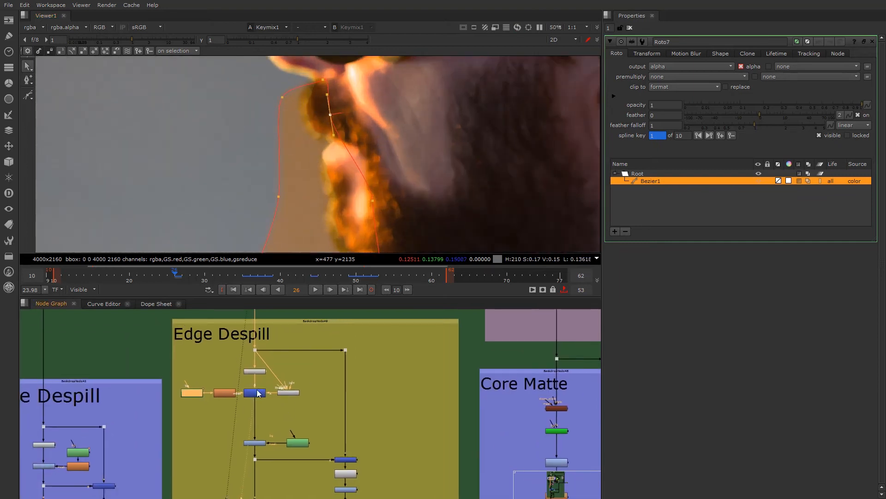
{"action": "scroll", "coordinate": [257, 394], "scroll_direction": "up", "scroll_amount": 3}
{"action": "left_click", "coordinate": [196, 398]}
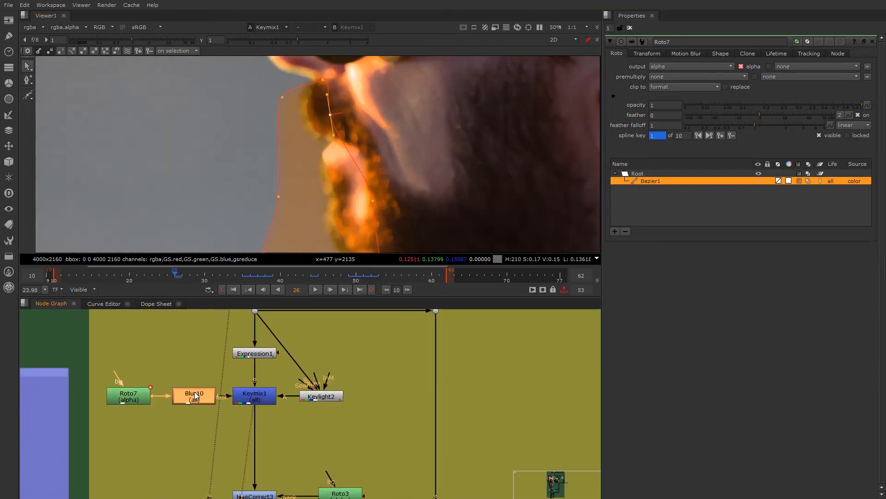
{"action": "double_click", "coordinate": [323, 396]}
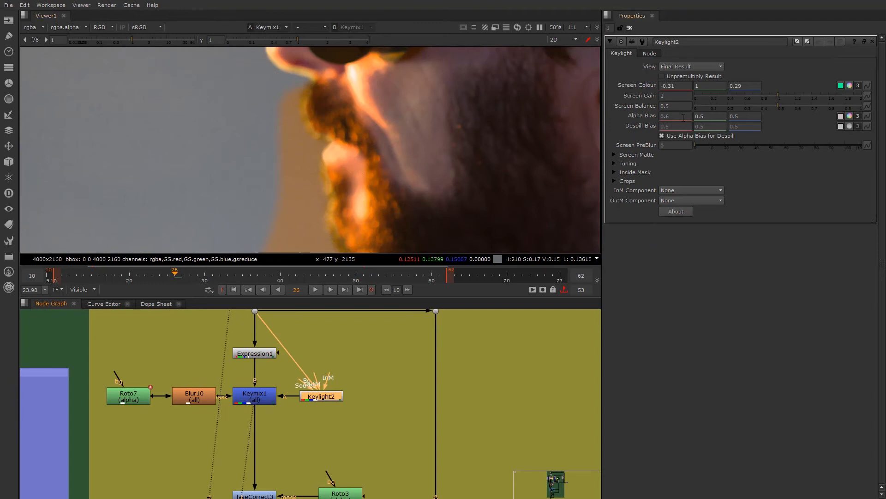
{"action": "left_click", "coordinate": [666, 116]}
{"action": "key", "text": "Up"}
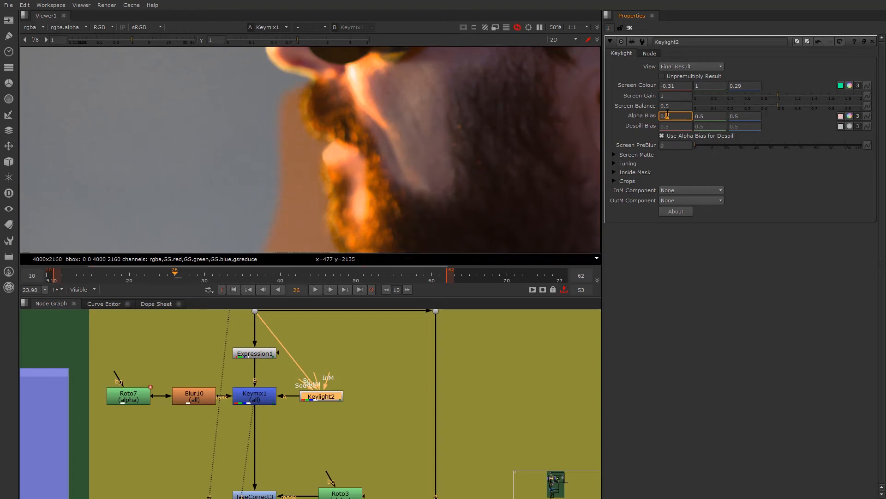
{"action": "key", "text": "Down"}
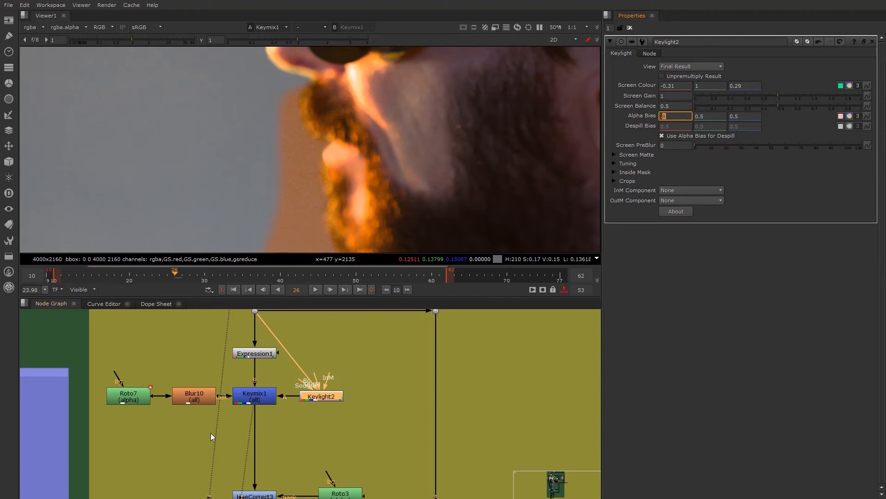
{"action": "left_click", "coordinate": [277, 373]}
- View the output of the HueCorrect3 node below Keymix1
{"action": "middle_click_drag", "start_coordinate": [255, 496], "coordinate": [251, 433]}
{"action": "left_click", "coordinate": [251, 433]}
{"action": "key", "text": "1"}
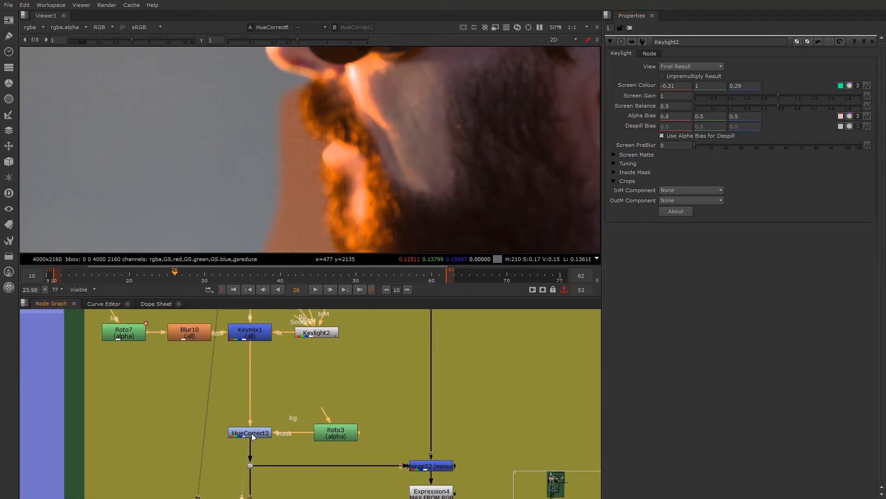
- Reshape Bezier1 in Roto3, the HueCorrect3 mask, to cover the moustache and front of the beard
{"action": "left_click", "coordinate": [330, 434]}
{"action": "scroll", "coordinate": [340, 175], "scroll_direction": "down", "scroll_amount": 3}
{"action": "scroll", "coordinate": [333, 183], "scroll_direction": "up", "scroll_amount": 2}
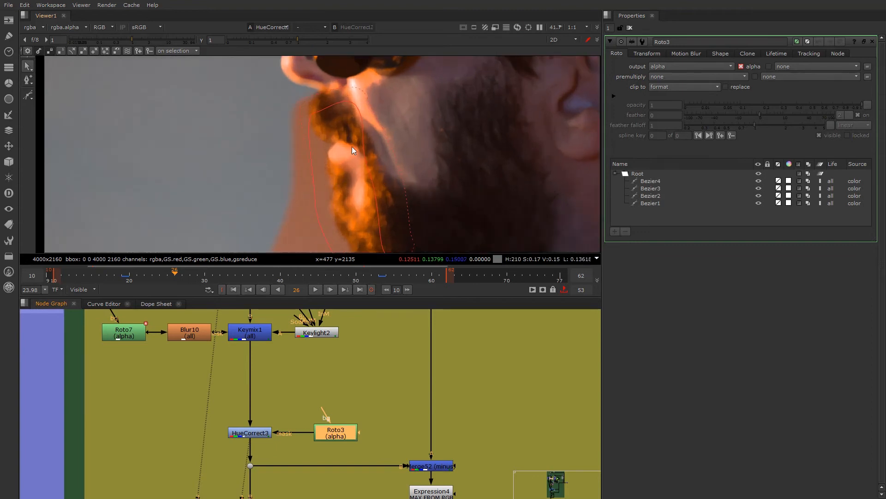
{"action": "left_click", "coordinate": [357, 109]}
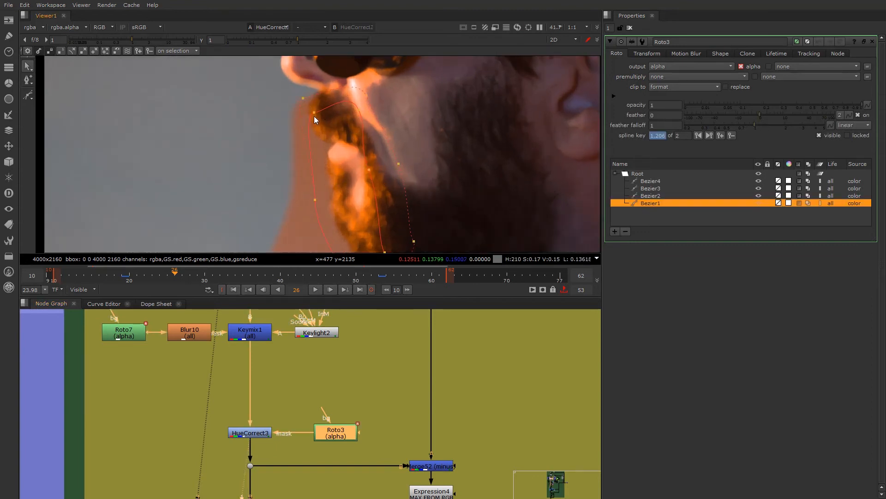
{"action": "left_click_drag", "start_coordinate": [309, 115], "coordinate": [287, 117]}
{"action": "left_click_drag", "start_coordinate": [369, 167], "coordinate": [363, 171]}
{"action": "left_click_drag", "start_coordinate": [358, 111], "coordinate": [338, 111]}
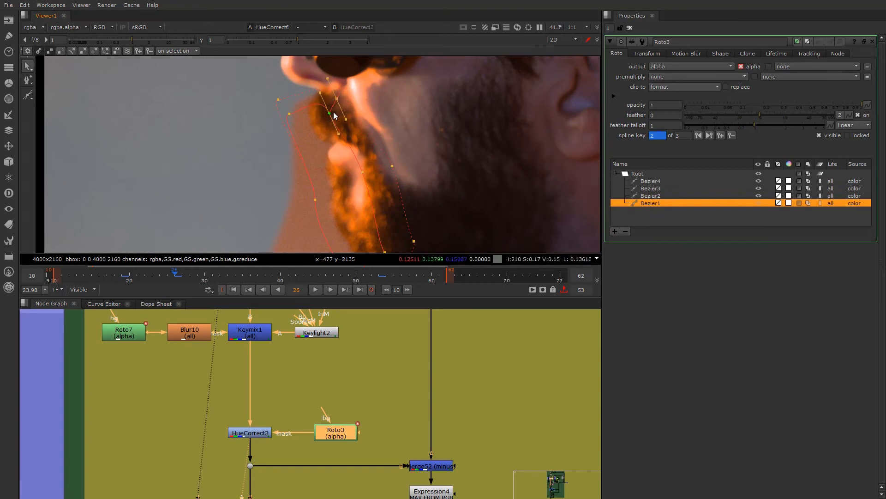
{"action": "middle_click_drag", "start_coordinate": [318, 206], "coordinate": [316, 192]}
- Turn off the viewer overlay and inspect the lips and beard edge in the HueCorrect3 output
{"action": "left_click", "coordinate": [263, 435]}
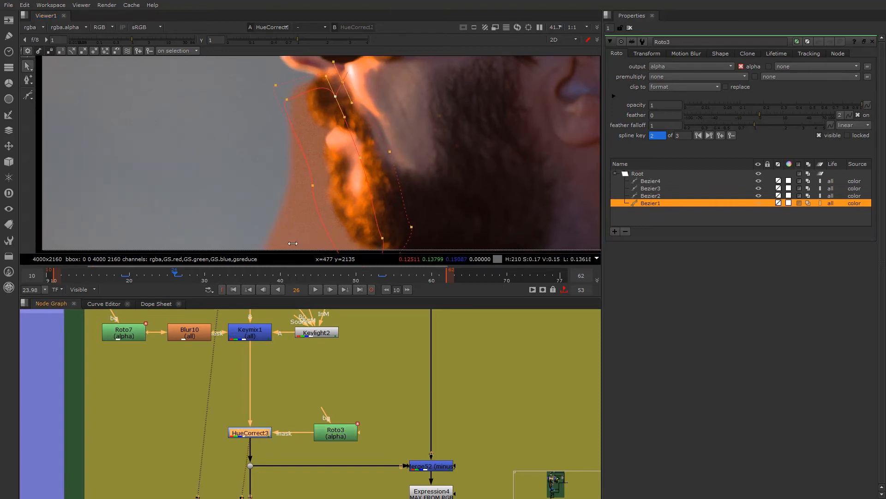
{"action": "scroll", "coordinate": [308, 144], "scroll_direction": "down", "scroll_amount": 3}
{"action": "middle_click_drag", "start_coordinate": [308, 144], "coordinate": [299, 171]}
{"action": "key", "text": "q"}
{"action": "scroll", "coordinate": [296, 177], "scroll_direction": "up", "scroll_amount": 1}
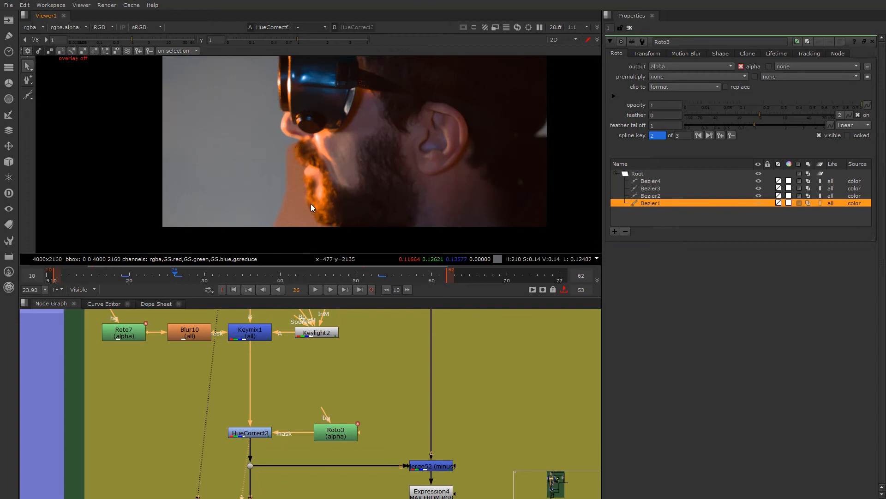
{"action": "scroll", "coordinate": [311, 204], "scroll_direction": "up", "scroll_amount": 2}
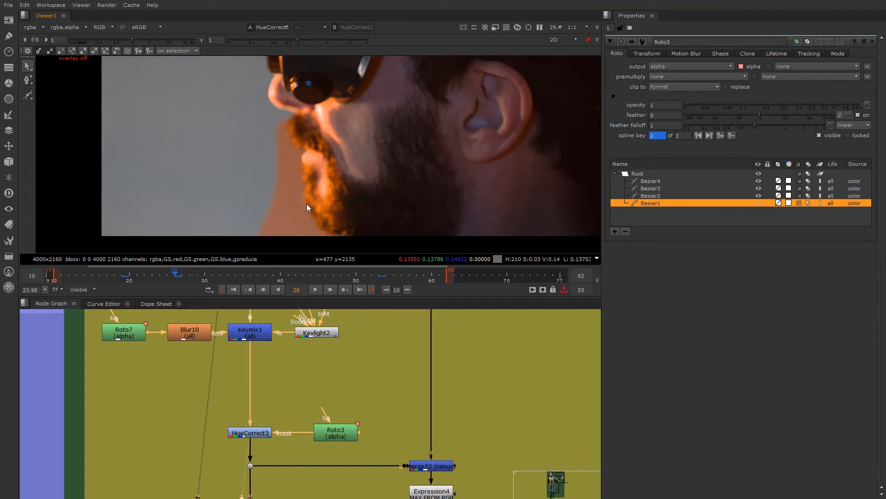
- View the output of the Merge52 minus node that takes the HueCorrect3 result as its B input
{"action": "scroll", "coordinate": [316, 397], "scroll_direction": "down", "scroll_amount": 2}
{"action": "middle_click_drag", "start_coordinate": [315, 425], "coordinate": [312, 375]}
{"action": "scroll", "coordinate": [284, 373], "scroll_direction": "up", "scroll_amount": 3}
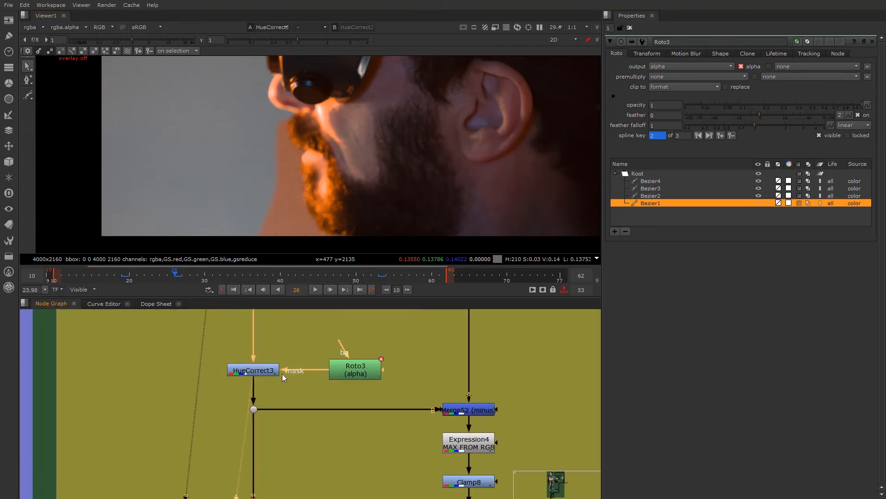
{"action": "scroll", "coordinate": [305, 390], "scroll_direction": "down", "scroll_amount": 2}
{"action": "middle_click_drag", "start_coordinate": [370, 419], "coordinate": [372, 401]}
{"action": "scroll", "coordinate": [390, 395], "scroll_direction": "up", "scroll_amount": 2}
{"action": "left_click", "coordinate": [435, 387]}
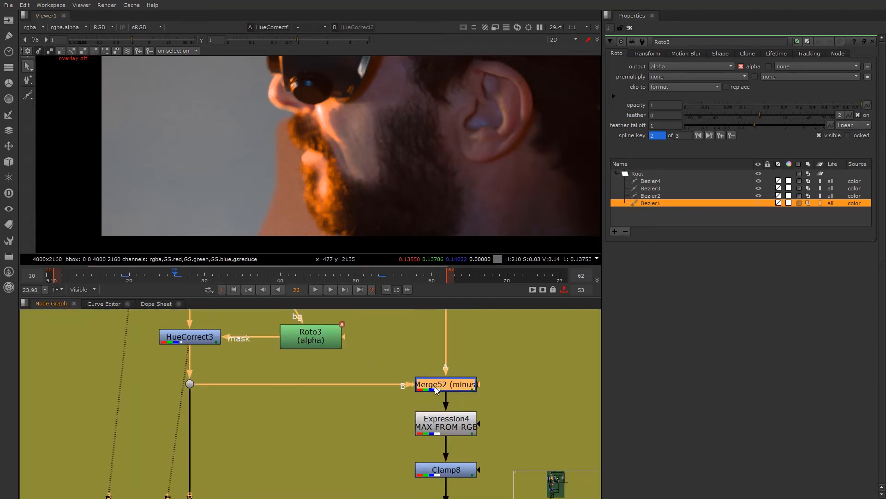
{"action": "key", "text": "1"}
{"action": "scroll", "coordinate": [258, 193], "scroll_direction": "up", "scroll_amount": 1}
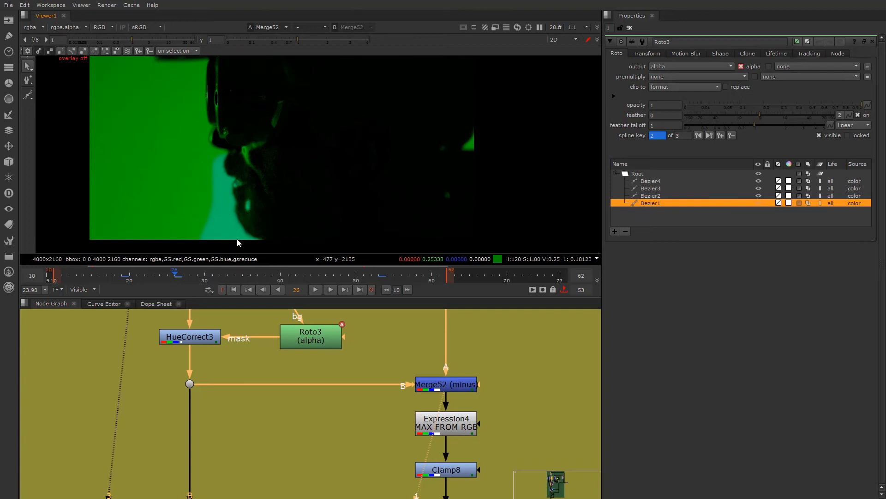
- View the Expression4 output, open its properties to read the channel expressions, and view the Clamp8 output below it
{"action": "middle_click_drag", "start_coordinate": [306, 442], "coordinate": [280, 408]}
{"action": "left_click", "coordinate": [433, 389]}
{"action": "key", "text": "1"}
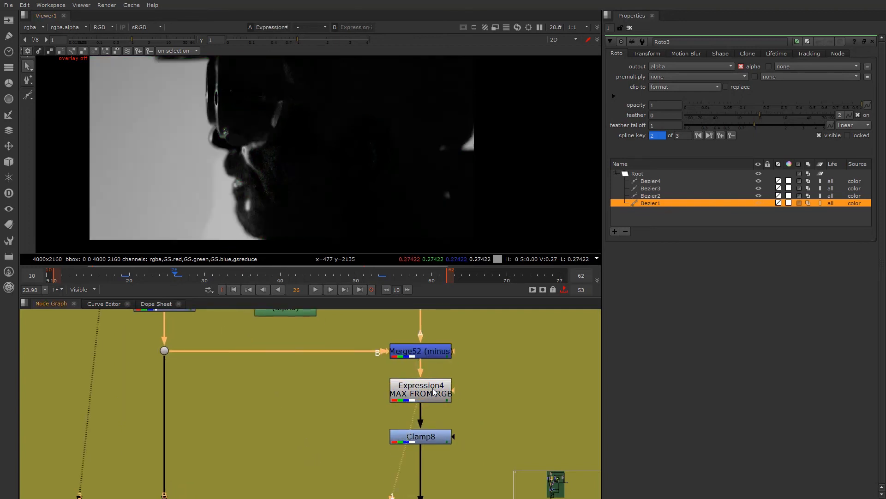
{"action": "double_click", "coordinate": [433, 392]}
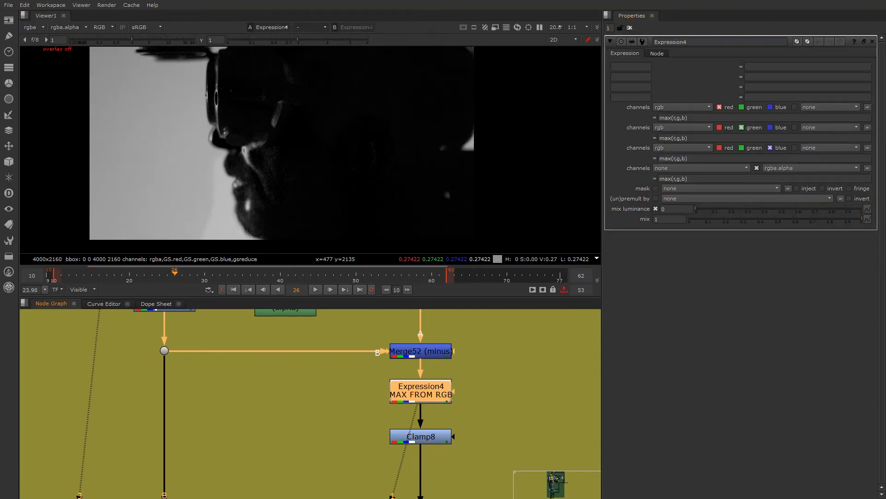
{"action": "left_click", "coordinate": [428, 436]}
{"action": "key", "text": "1"}
- View the output of Copy14, fed by the despill difference matte, and open its properties
{"action": "scroll", "coordinate": [365, 445], "scroll_direction": "down", "scroll_amount": 3}
{"action": "middle_click_drag", "start_coordinate": [348, 419], "coordinate": [357, 360]}
{"action": "scroll", "coordinate": [346, 439], "scroll_direction": "up", "scroll_amount": 1}
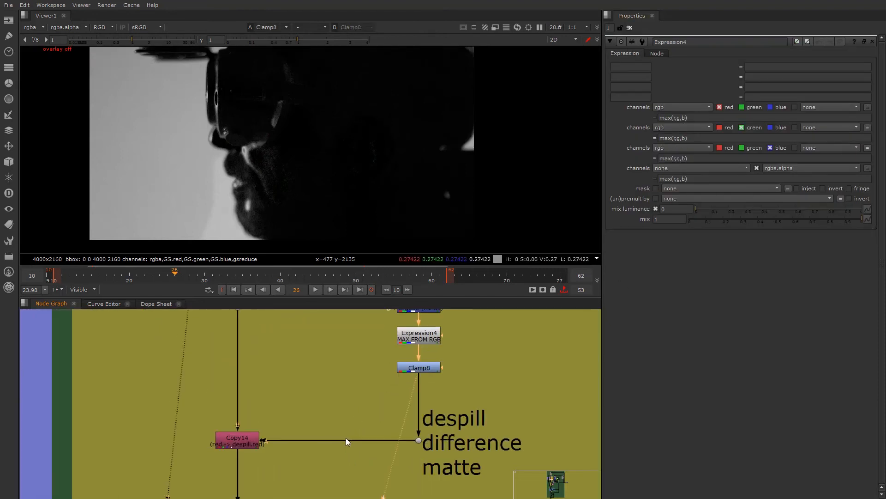
{"action": "left_click", "coordinate": [235, 442]}
{"action": "key", "text": "1"}
{"action": "double_click", "coordinate": [254, 441]}
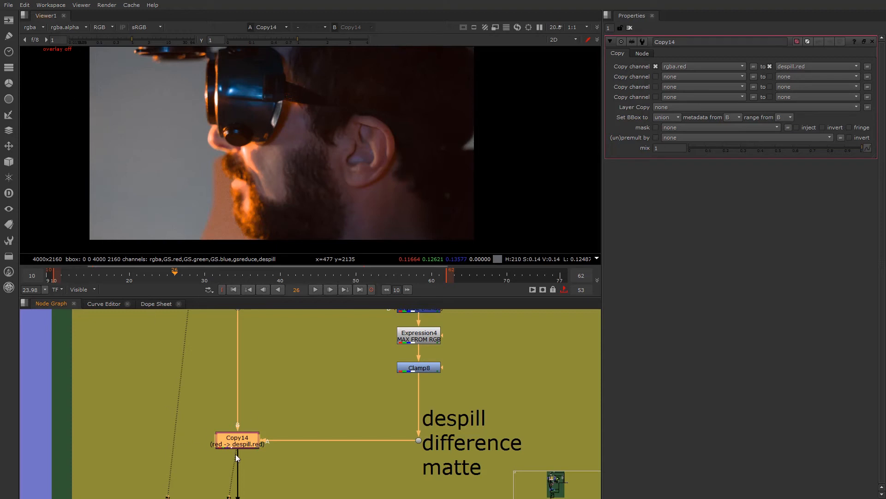
- Display Copy14's despill layer in the viewer and compare it in RGB and luminance
{"action": "left_click", "coordinate": [42, 29]}
{"action": "left_click", "coordinate": [56, 90]}
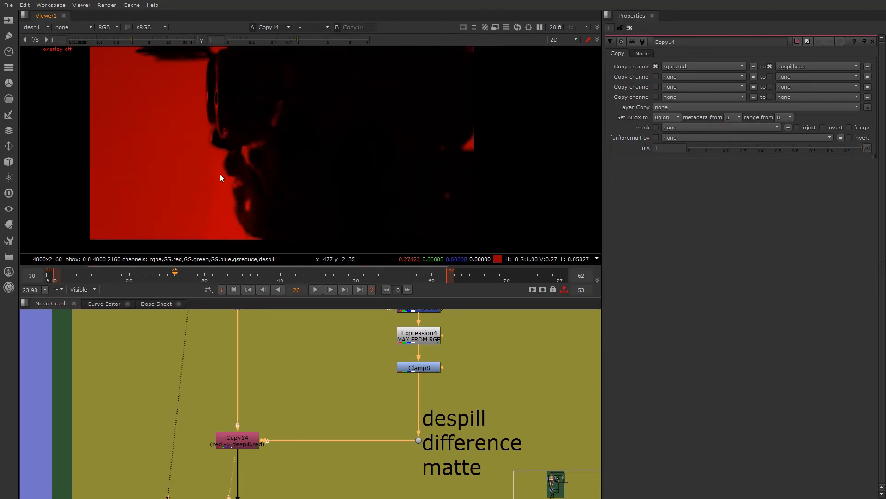
{"action": "key", "text": "y"}
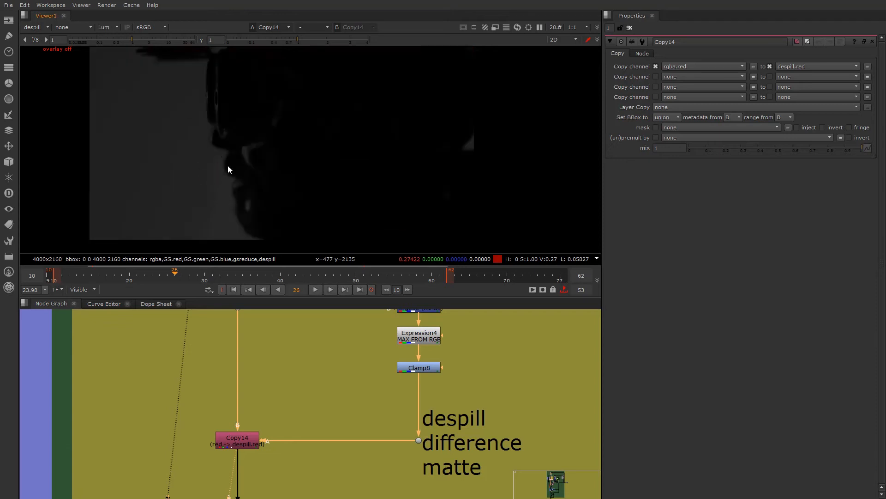
{"action": "key", "text": "y"}
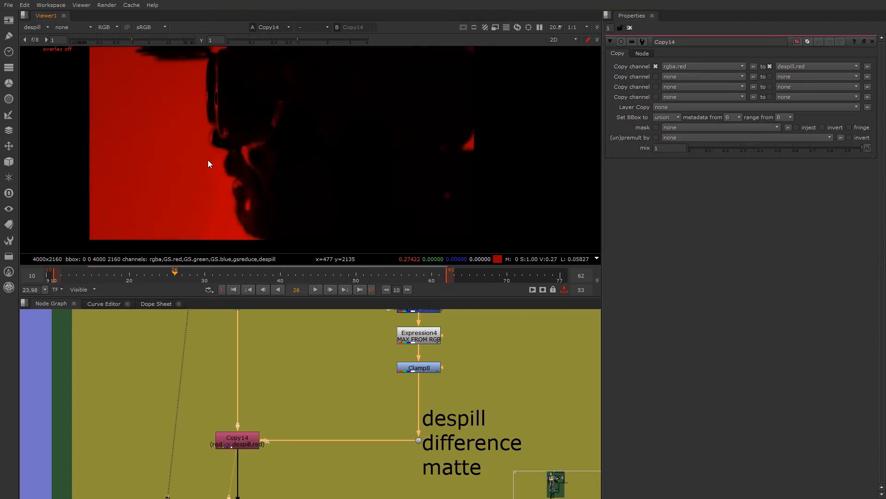
{"action": "key", "text": "y"}
{"action": "key", "text": "y"}
{"action": "key", "text": "y"}
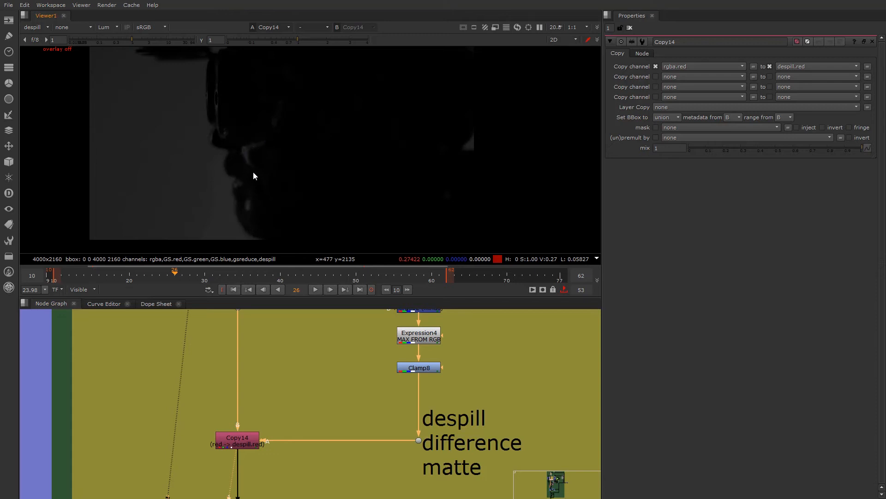
{"action": "key", "text": "y"}
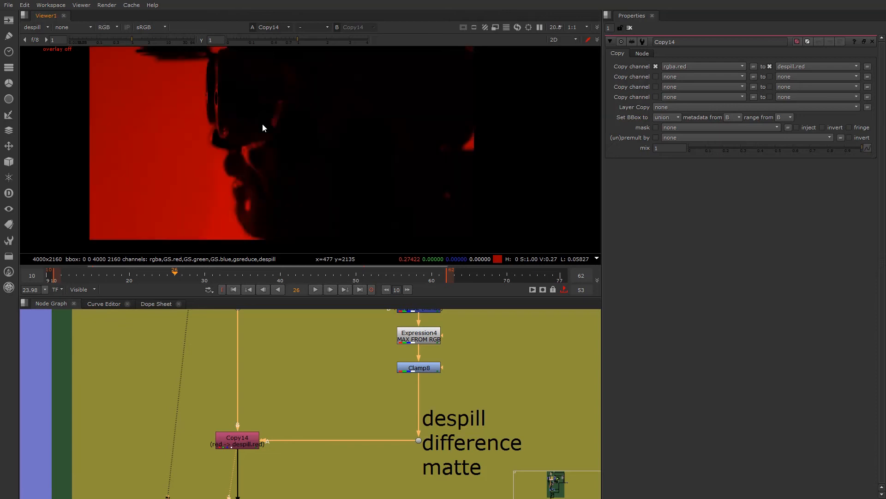
{"action": "key", "text": "y"}
{"action": "key", "text": "y"}
- Set the viewer's displayed layer back to rgba on Copy14
{"action": "scroll", "coordinate": [217, 155], "scroll_direction": "down", "scroll_amount": 1}
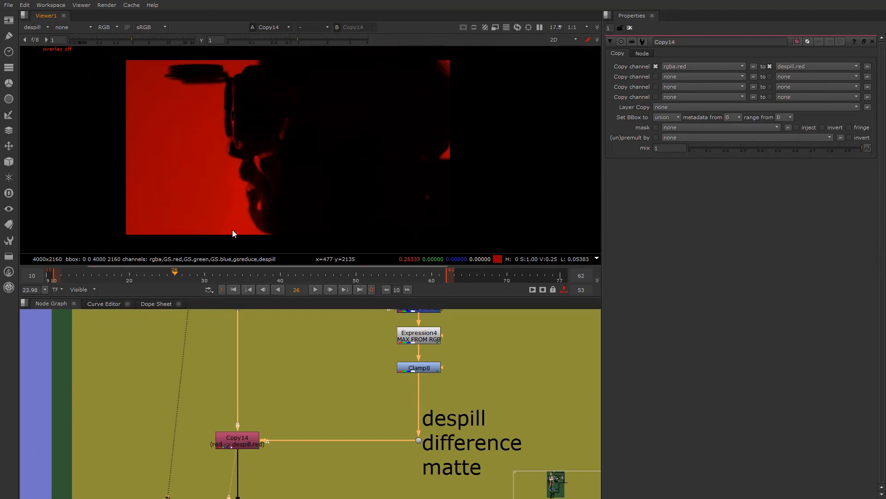
{"action": "scroll", "coordinate": [278, 444], "scroll_direction": "down", "scroll_amount": 4}
{"action": "scroll", "coordinate": [278, 444], "scroll_direction": "up", "scroll_amount": 3}
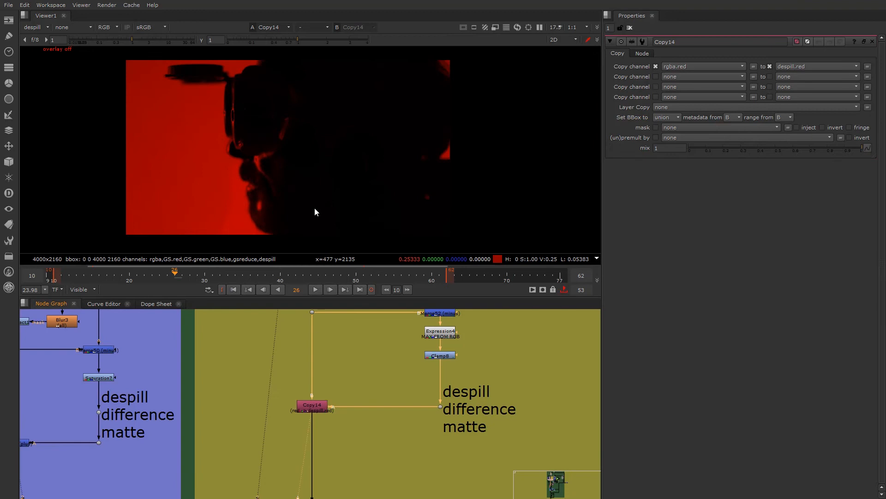
{"action": "left_click", "coordinate": [43, 27]}
{"action": "left_click", "coordinate": [49, 63]}
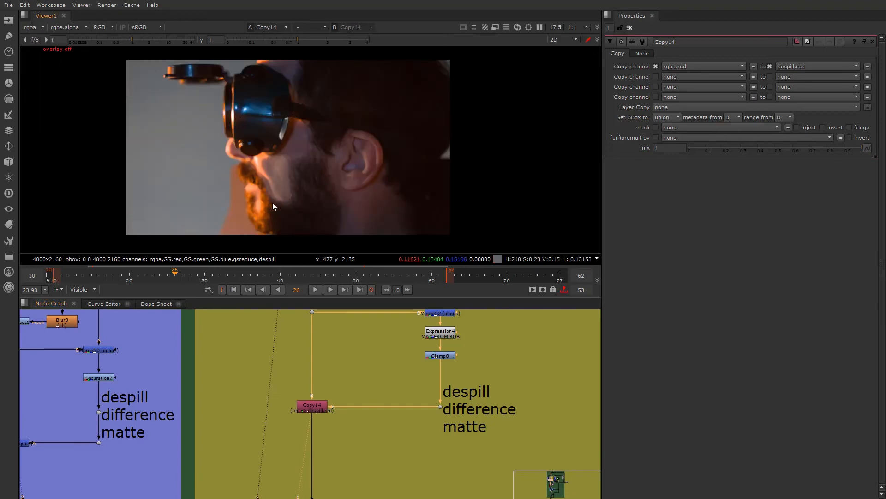
- View the alpha channel of FilterErode3 in the optional backdrop beside the edge despill branch
{"action": "scroll", "coordinate": [324, 392], "scroll_direction": "down", "scroll_amount": 5}
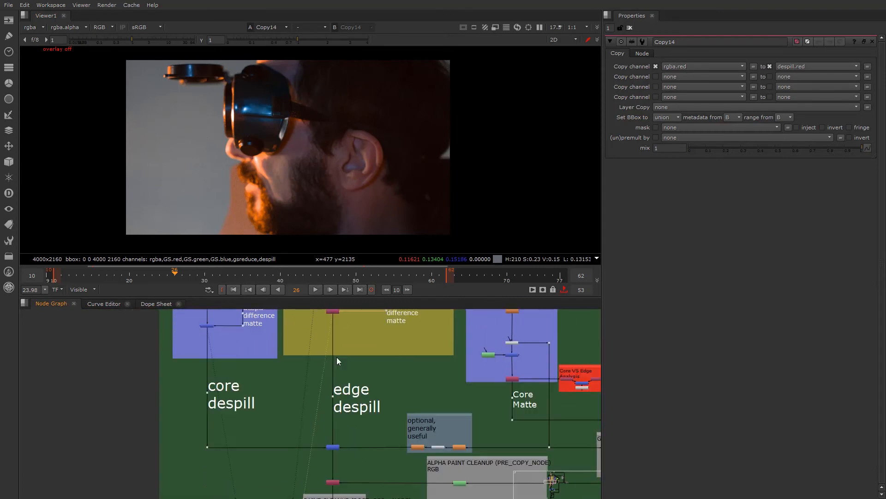
{"action": "scroll", "coordinate": [333, 440], "scroll_direction": "up", "scroll_amount": 6}
{"action": "scroll", "coordinate": [354, 442], "scroll_direction": "down", "scroll_amount": 5}
{"action": "scroll", "coordinate": [434, 439], "scroll_direction": "up", "scroll_amount": 5}
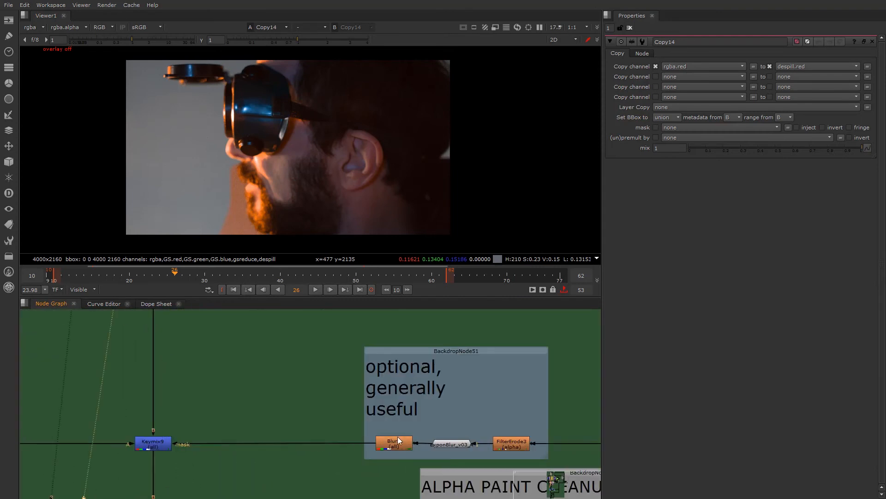
{"action": "left_click", "coordinate": [522, 444]}
{"action": "key", "text": "1"}
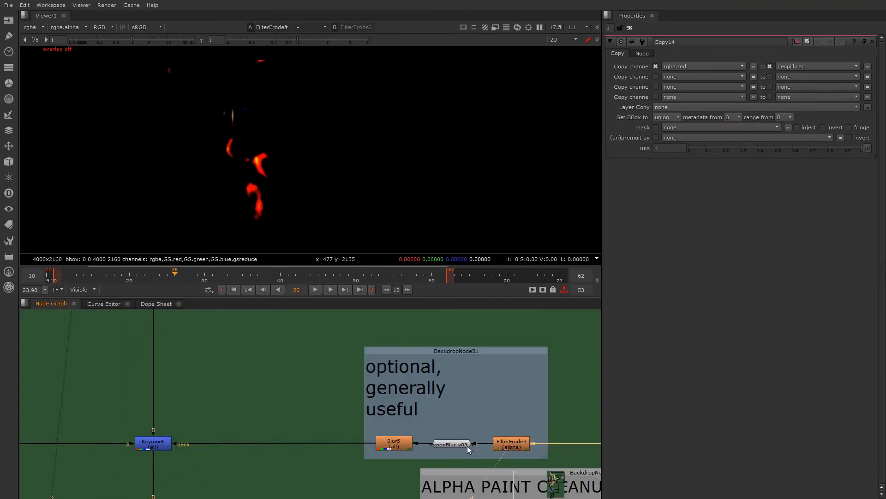
{"action": "key", "text": "a"}
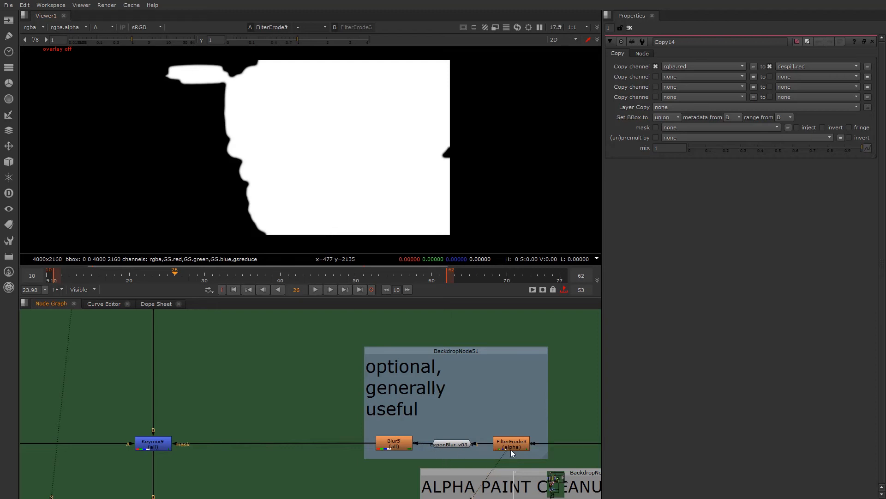
- Trace FilterErode3's source to the core matte and view the alpha of the ExponBlur and Blur5 nodes
{"action": "middle_click_drag", "start_coordinate": [277, 373], "coordinate": [336, 354]}
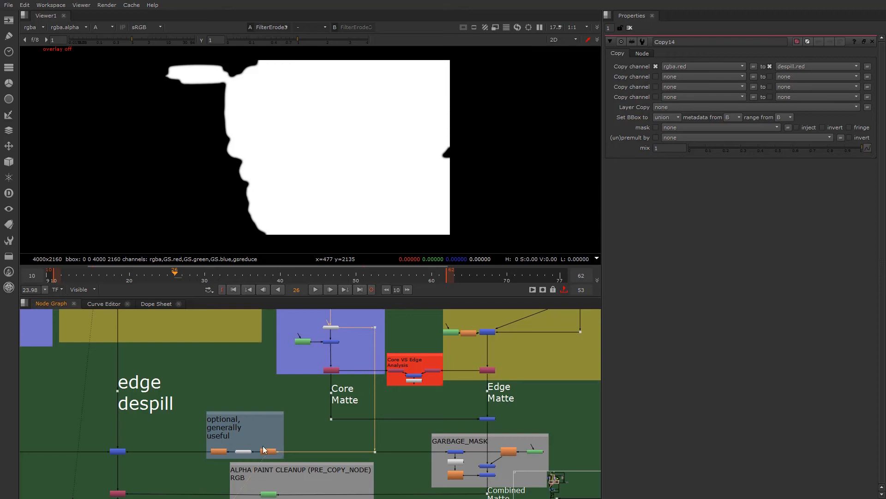
{"action": "scroll", "coordinate": [321, 425], "scroll_direction": "up", "scroll_amount": 5}
{"action": "key", "text": "1"}
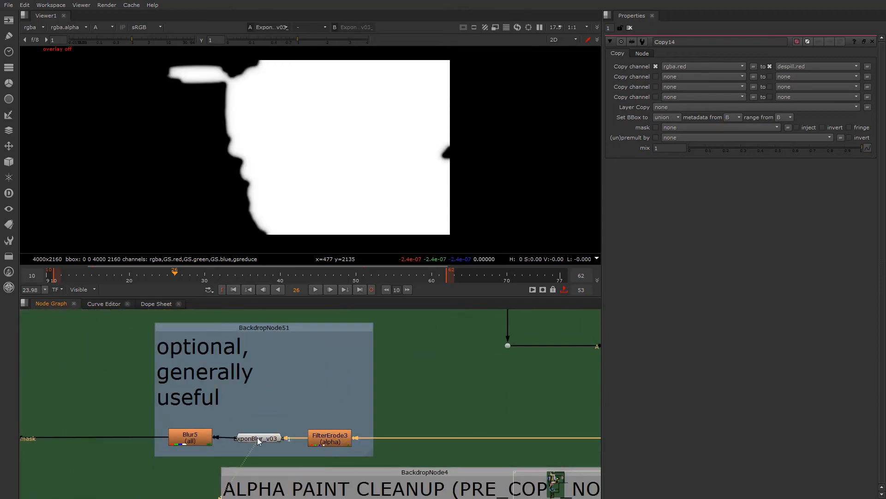
{"action": "left_click", "coordinate": [187, 441]}
{"action": "key", "text": "1"}
- View Keymix9's combined core and edge despill in RGB and inspect the nose, moustache and beard edges
{"action": "scroll", "coordinate": [142, 378], "scroll_direction": "down", "scroll_amount": 4}
{"action": "middle_click_drag", "start_coordinate": [248, 388], "coordinate": [541, 388]}
{"action": "scroll", "coordinate": [322, 413], "scroll_direction": "up", "scroll_amount": 4}
{"action": "left_click", "coordinate": [307, 404]}
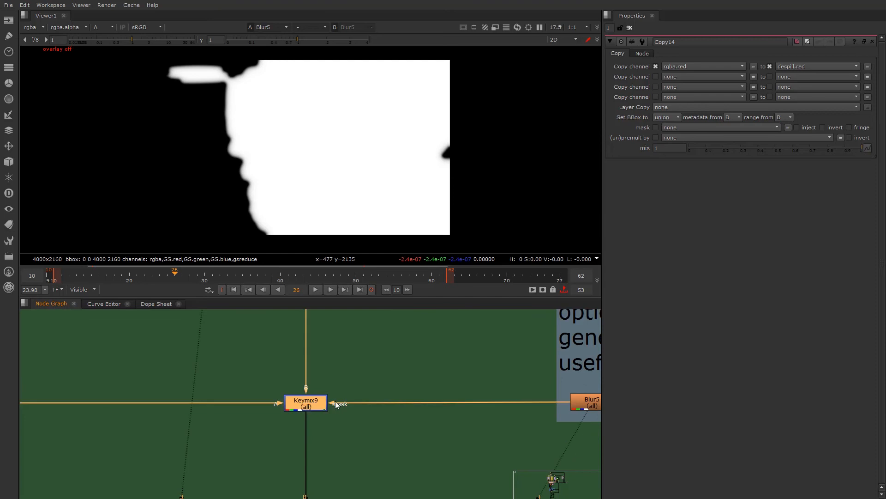
{"action": "scroll", "coordinate": [336, 404], "scroll_direction": "down", "scroll_amount": 1}
{"action": "key", "text": "1"}
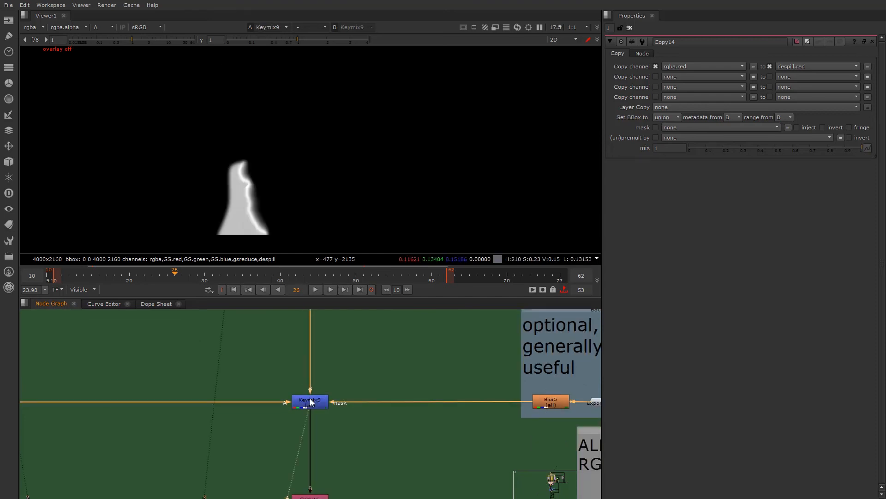
{"action": "key", "text": "a"}
{"action": "left_click", "coordinate": [323, 401]}
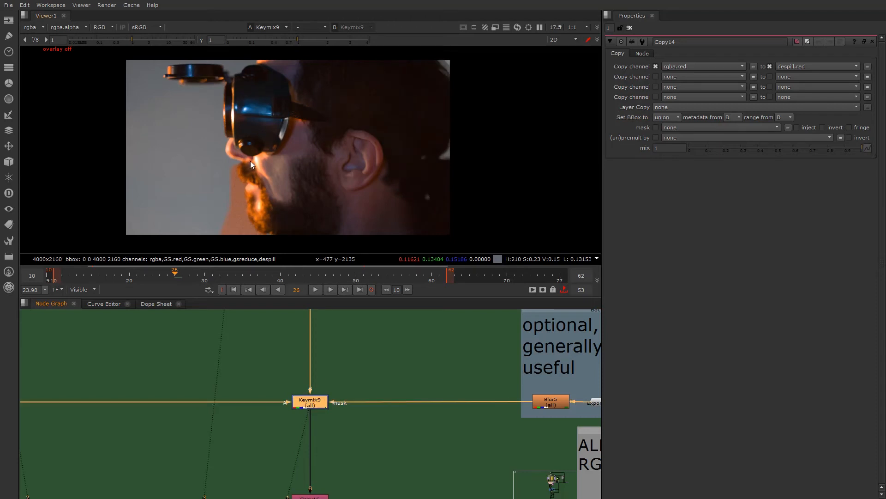
{"action": "scroll", "coordinate": [250, 161], "scroll_direction": "up", "scroll_amount": 6}
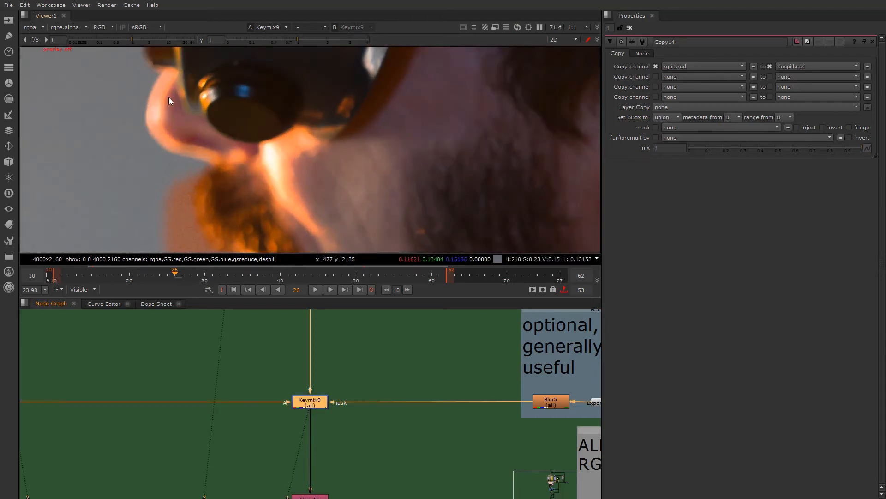
{"action": "scroll", "coordinate": [278, 181], "scroll_direction": "up", "scroll_amount": 3}
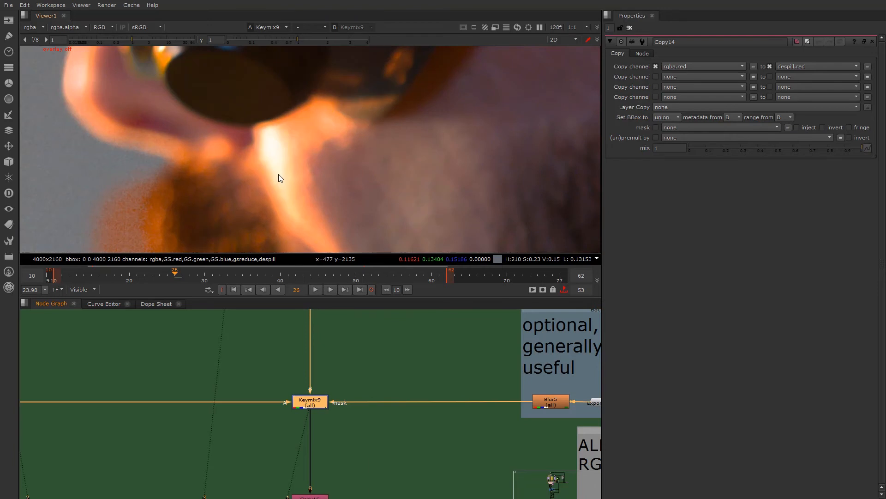
{"action": "scroll", "coordinate": [278, 166], "scroll_direction": "down", "scroll_amount": 5}
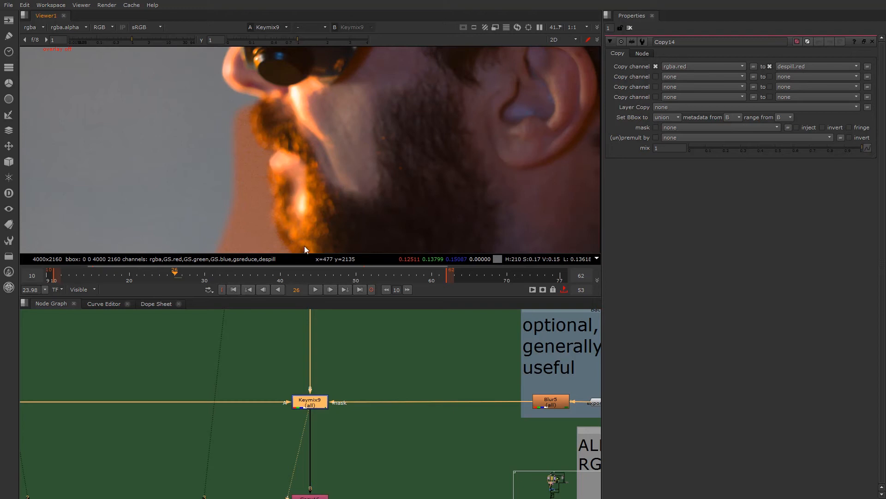
{"action": "scroll", "coordinate": [258, 148], "scroll_direction": "down", "scroll_amount": 5}
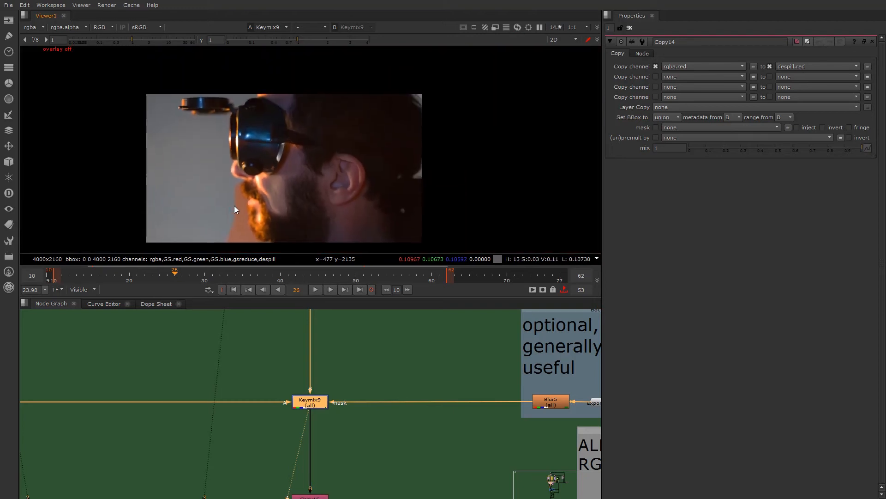
- Examine the node graph around the despill branches, core and edge mattes, garbage mask and paint cleanup backdrops
{"action": "scroll", "coordinate": [201, 388], "scroll_direction": "down", "scroll_amount": 3}
{"action": "middle_click_drag", "start_coordinate": [207, 416], "coordinate": [222, 450]}
{"action": "scroll", "coordinate": [297, 411], "scroll_direction": "down", "scroll_amount": 2}
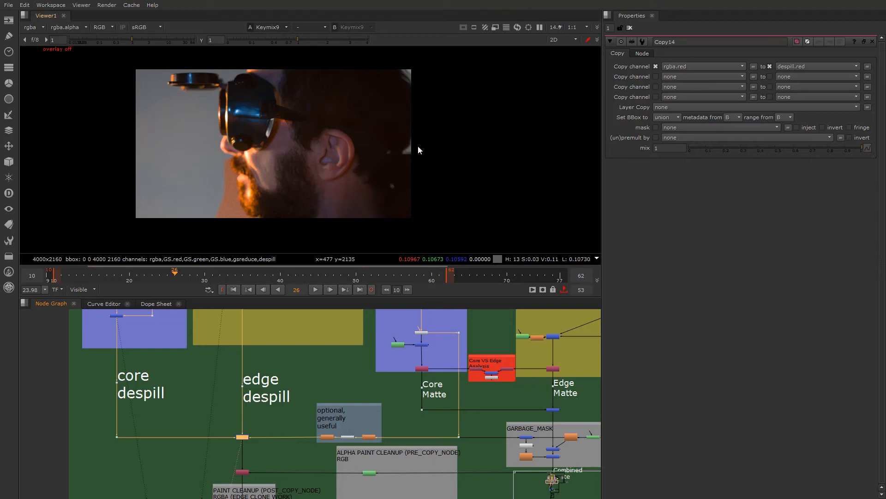
{"action": "scroll", "coordinate": [243, 393], "scroll_direction": "down", "scroll_amount": 2}
{"action": "middle_click_drag", "start_coordinate": [243, 405], "coordinate": [232, 350]}
{"action": "scroll", "coordinate": [238, 412], "scroll_direction": "up", "scroll_amount": 3}
{"action": "middle_click_drag", "start_coordinate": [215, 400], "coordinate": [151, 424]}
{"action": "middle_click_drag", "start_coordinate": [317, 402], "coordinate": [261, 436]}
{"action": "middle_click_drag", "start_coordinate": [208, 434], "coordinate": [242, 431]}
{"action": "scroll", "coordinate": [312, 430], "scroll_direction": "up", "scroll_amount": 3}
{"action": "middle_click_drag", "start_coordinate": [317, 427], "coordinate": [271, 400]}
{"action": "scroll", "coordinate": [277, 415], "scroll_direction": "down", "scroll_amount": 2}
{"action": "scroll", "coordinate": [298, 408], "scroll_direction": "up", "scroll_amount": 1}
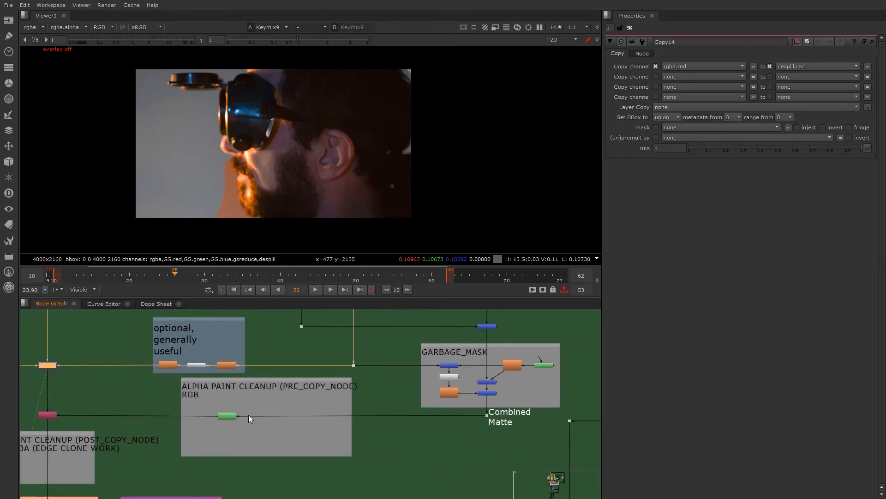
- Open the properties of RotoPaint1 in the ALPHA PAINT CLEANUP backdrop and disable the node
{"action": "scroll", "coordinate": [259, 416], "scroll_direction": "up", "scroll_amount": 1}
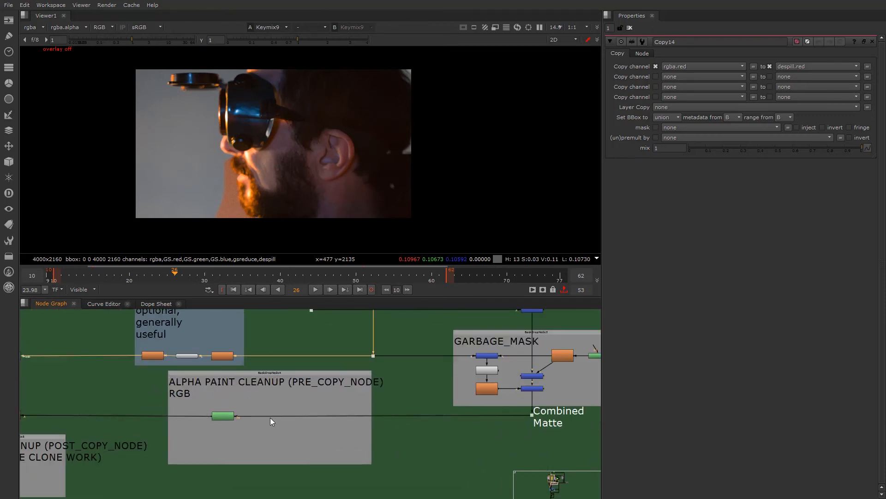
{"action": "scroll", "coordinate": [220, 414], "scroll_direction": "up", "scroll_amount": 1}
{"action": "double_click", "coordinate": [224, 426]}
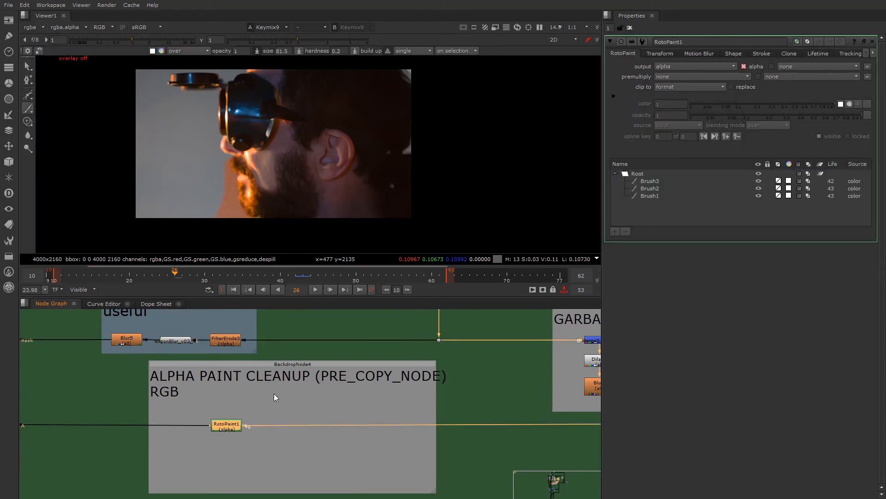
{"action": "key", "text": "d"}
{"action": "scroll", "coordinate": [208, 422], "scroll_direction": "down", "scroll_amount": 4}
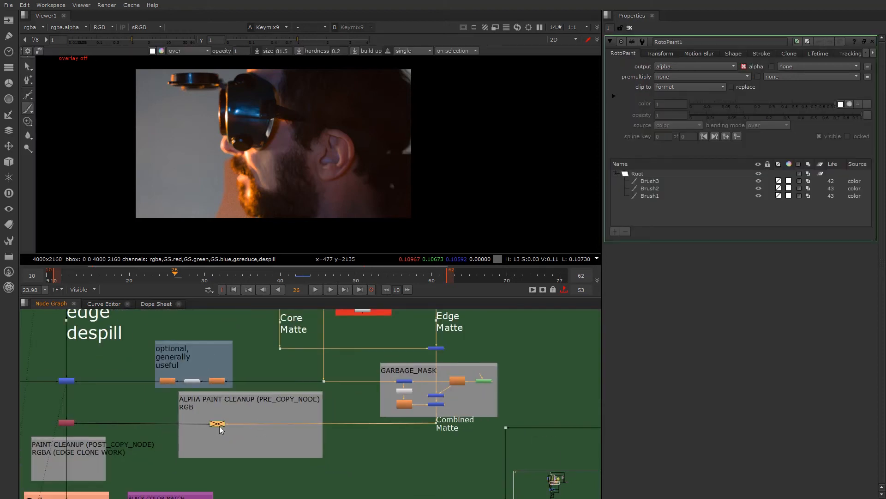
{"action": "middle_click_drag", "start_coordinate": [219, 425], "coordinate": [383, 409]}
{"action": "scroll", "coordinate": [289, 411], "scroll_direction": "up", "scroll_amount": 2}
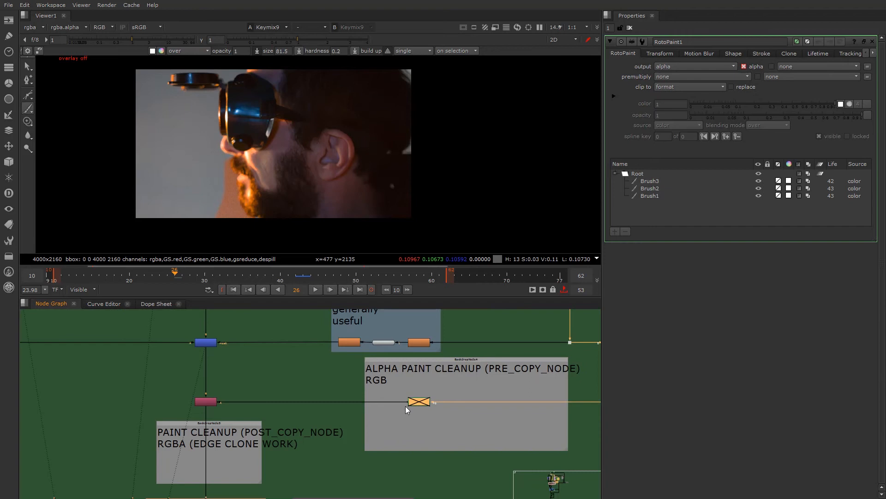
{"action": "scroll", "coordinate": [417, 403], "scroll_direction": "up", "scroll_amount": 2}
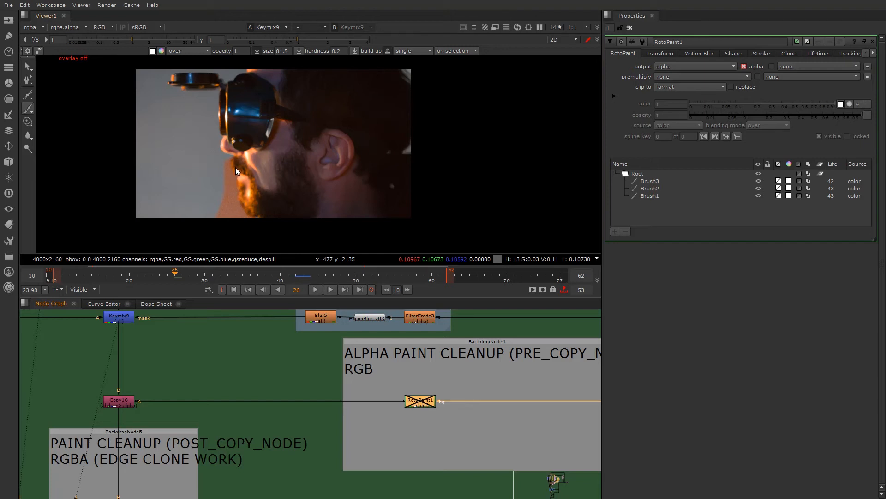
- Open the properties of Copy16 and inspect the alpha feeding into it from the ALPHA PAINT CLEANUP branch
{"action": "middle_click_drag", "start_coordinate": [123, 404], "coordinate": [264, 401]}
{"action": "scroll", "coordinate": [262, 386], "scroll_direction": "down", "scroll_amount": 2}
{"action": "scroll", "coordinate": [247, 403], "scroll_direction": "up", "scroll_amount": 3}
{"action": "left_click", "coordinate": [248, 398]}
{"action": "double_click", "coordinate": [248, 398]}
{"action": "scroll", "coordinate": [275, 387], "scroll_direction": "down", "scroll_amount": 3}
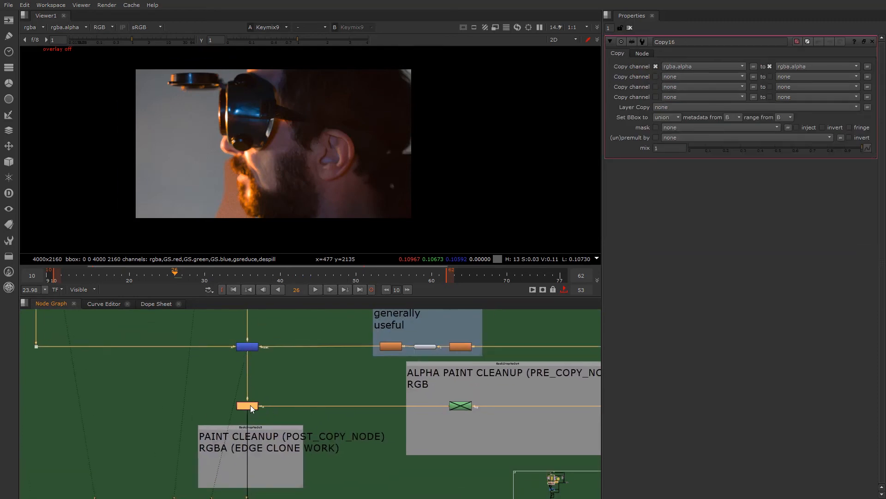
{"action": "scroll", "coordinate": [251, 418], "scroll_direction": "down", "scroll_amount": 3}
{"action": "scroll", "coordinate": [264, 384], "scroll_direction": "up", "scroll_amount": 4}
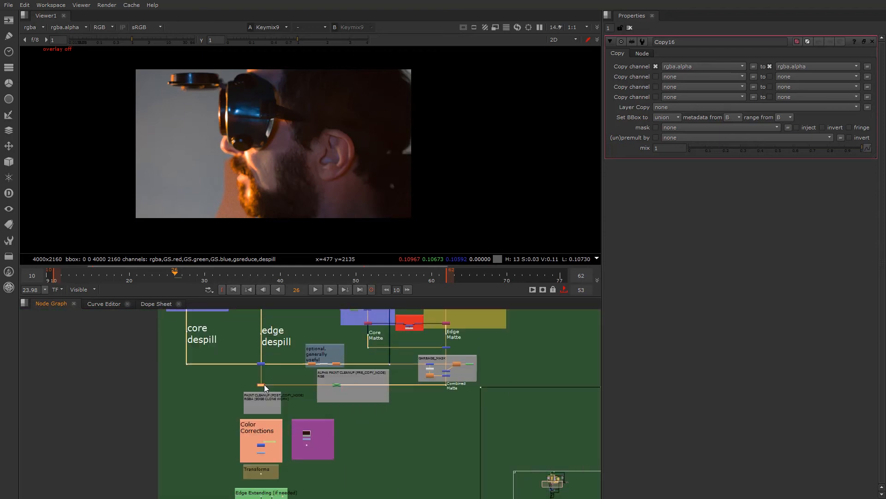
- Examine the PAINT CLEANUP (POST_COPY_NODE) backdrop below Copy16 and inspect the beard edge in Keymix9's image
{"action": "scroll", "coordinate": [278, 396], "scroll_direction": "down", "scroll_amount": 2}
{"action": "middle_click_drag", "start_coordinate": [260, 423], "coordinate": [250, 335]}
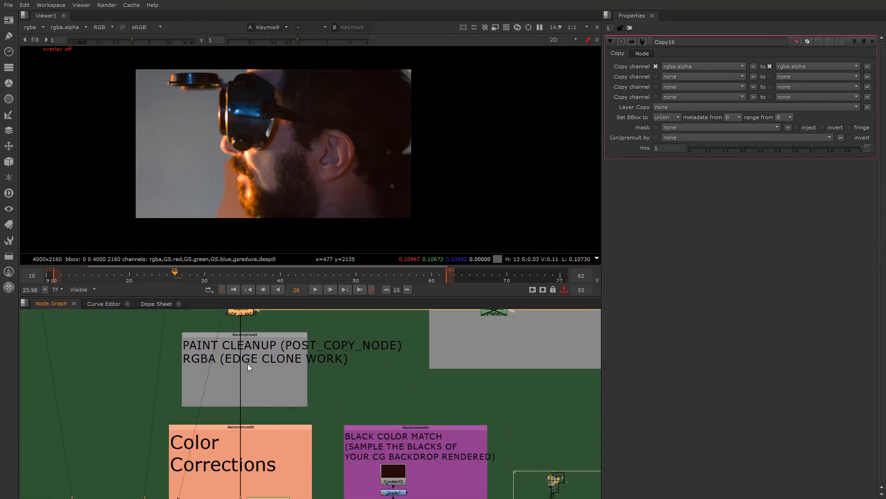
{"action": "scroll", "coordinate": [233, 365], "scroll_direction": "up", "scroll_amount": 1}
{"action": "left_click", "coordinate": [230, 352]}
{"action": "scroll", "coordinate": [265, 367], "scroll_direction": "down", "scroll_amount": 1}
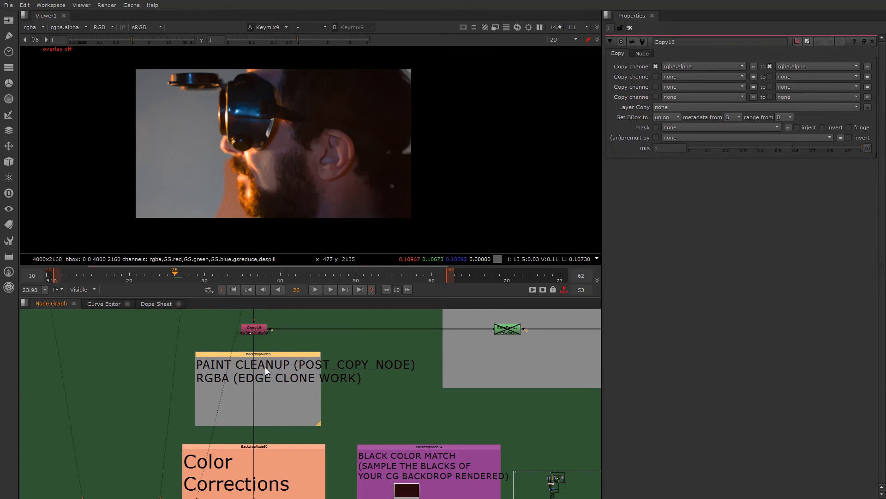
{"action": "scroll", "coordinate": [287, 371], "scroll_direction": "up", "scroll_amount": 1}
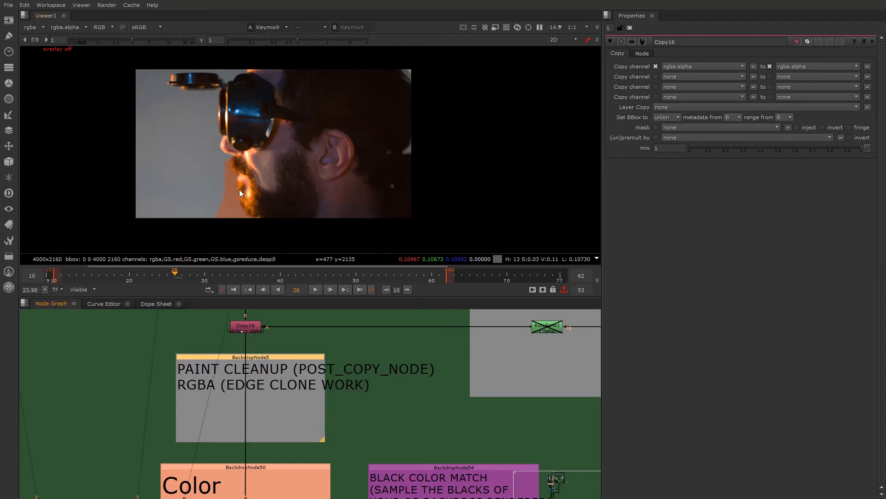
{"action": "scroll", "coordinate": [239, 190], "scroll_direction": "up", "scroll_amount": 5}
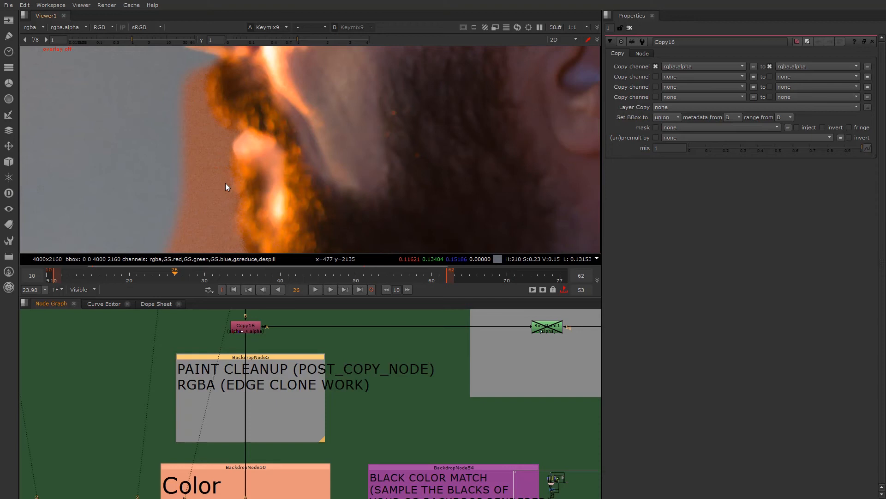
{"action": "scroll", "coordinate": [277, 399], "scroll_direction": "down", "scroll_amount": 8}
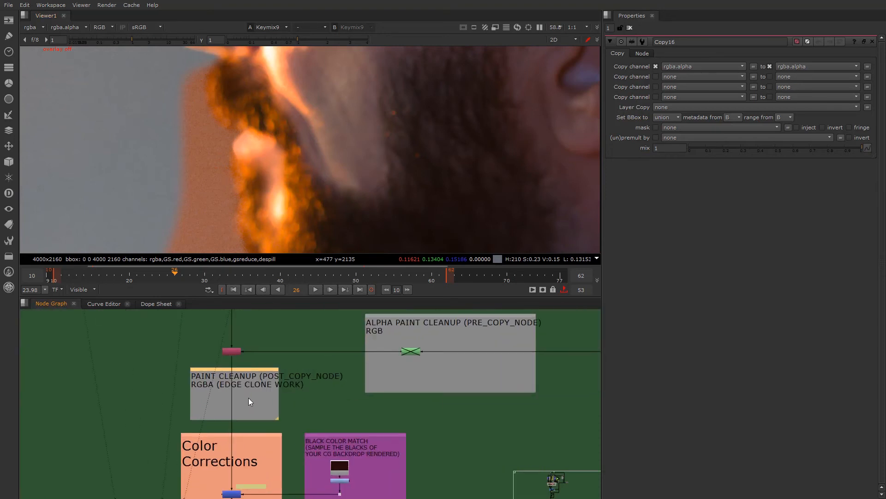
{"action": "scroll", "coordinate": [237, 411], "scroll_direction": "up", "scroll_amount": 3}
{"action": "scroll", "coordinate": [240, 399], "scroll_direction": "down", "scroll_amount": 4}
{"action": "middle_click_drag", "start_coordinate": [234, 399], "coordinate": [232, 381]}
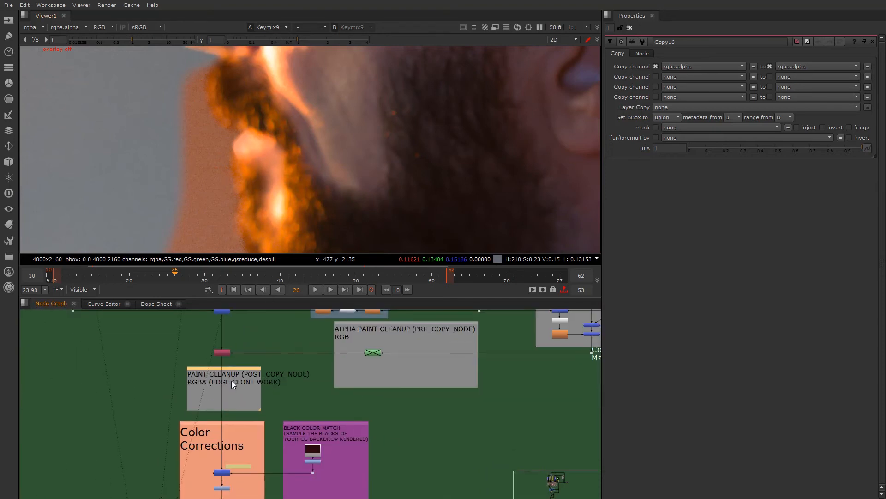
{"action": "scroll", "coordinate": [231, 381], "scroll_direction": "up", "scroll_amount": 4}
{"action": "scroll", "coordinate": [211, 428], "scroll_direction": "down", "scroll_amount": 3}
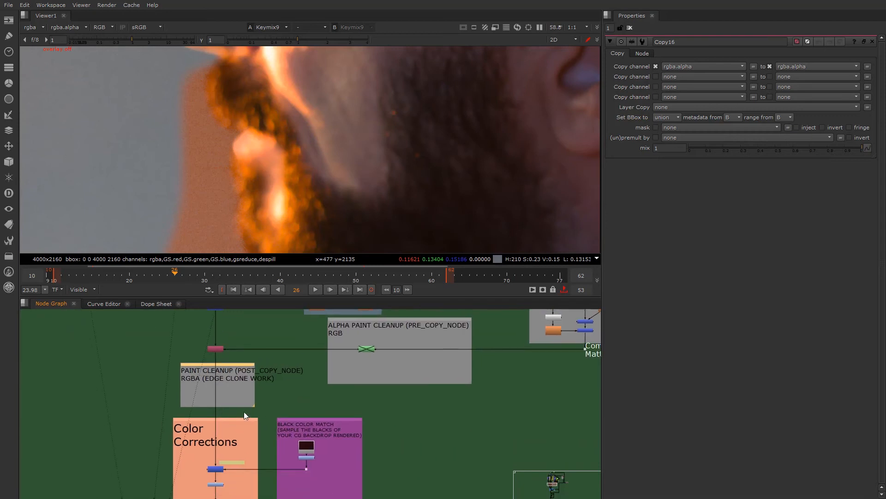
{"action": "scroll", "coordinate": [226, 406], "scroll_direction": "up", "scroll_amount": 3}
- Examine the Color Corrections and BLACK COLOR MATCH backdrops and the nodes they contain
{"action": "scroll", "coordinate": [267, 437], "scroll_direction": "up", "scroll_amount": 1}
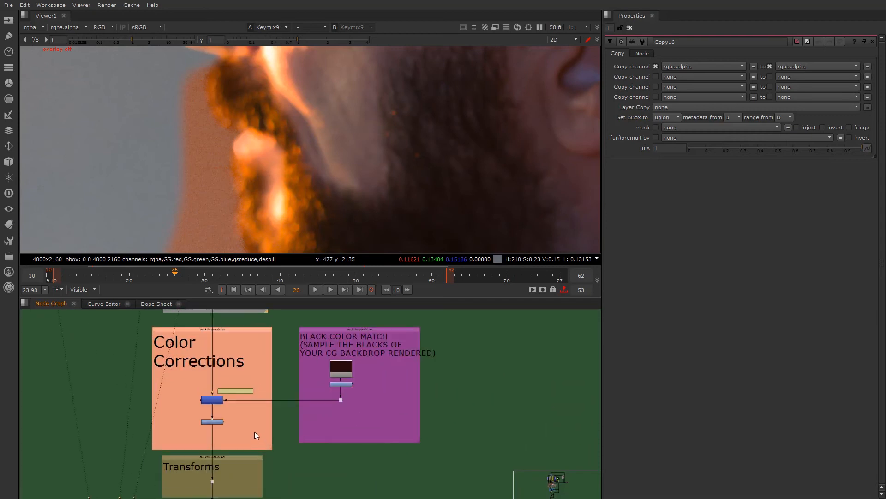
{"action": "left_click", "coordinate": [224, 331]}
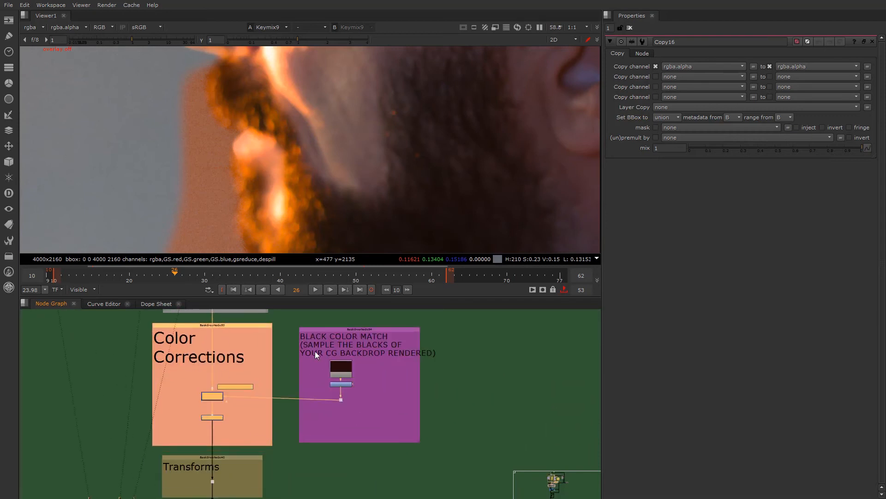
{"action": "left_click_drag", "start_coordinate": [326, 330], "coordinate": [327, 326]}
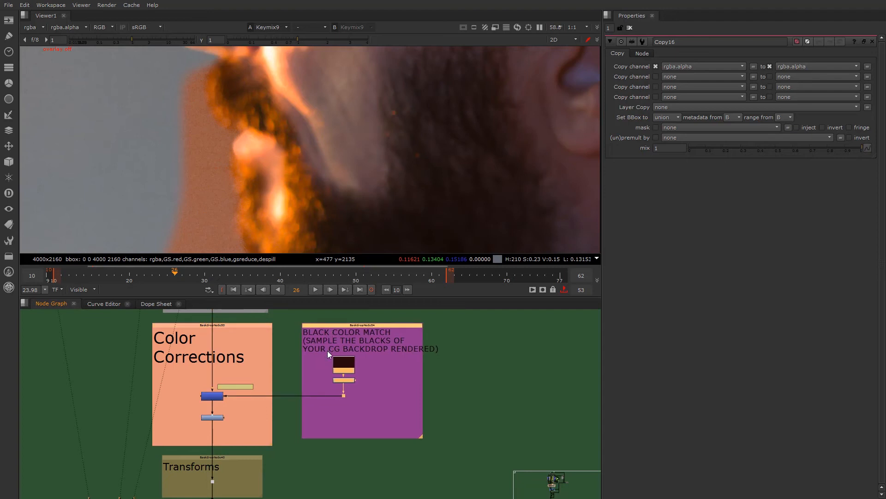
{"action": "scroll", "coordinate": [199, 430], "scroll_direction": "up", "scroll_amount": 3}
{"action": "scroll", "coordinate": [254, 397], "scroll_direction": "up", "scroll_amount": 1}
- Open the properties of Merge53 in Color Corrections and review its operation choices, keeping hypot
{"action": "double_click", "coordinate": [218, 368]}
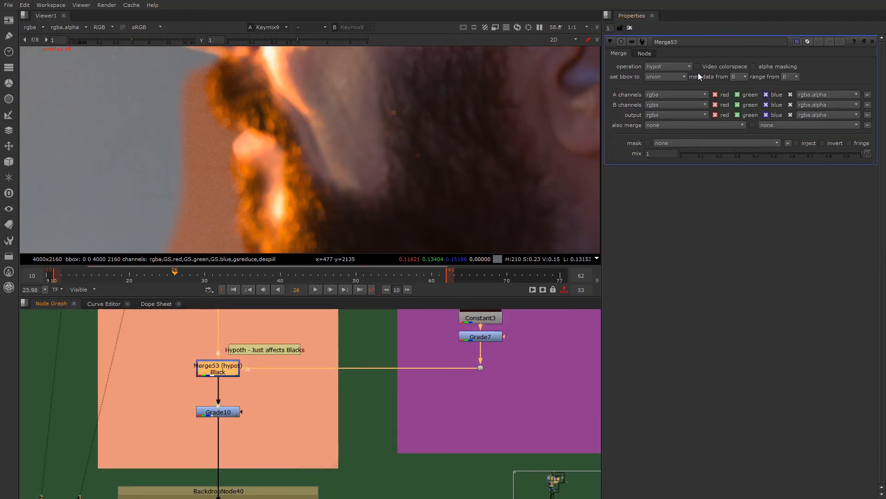
{"action": "left_click", "coordinate": [674, 67]}
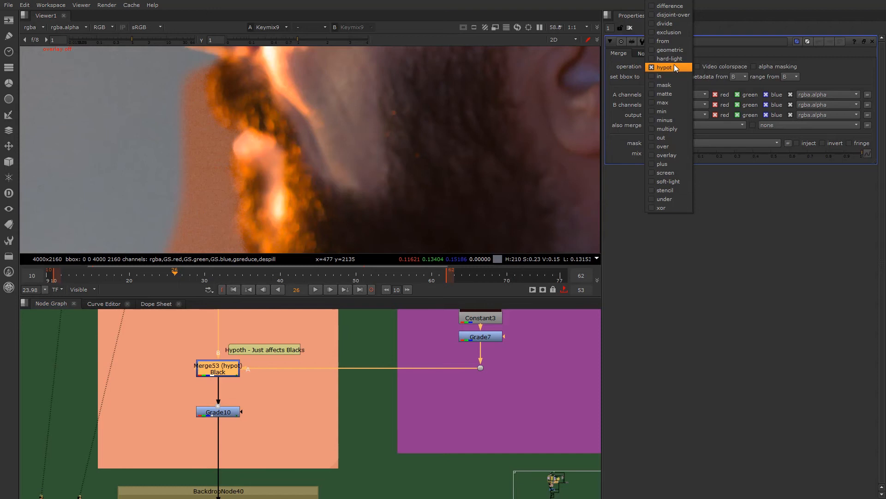
{"action": "left_click", "coordinate": [696, 121]}
{"action": "mouse_move", "coordinate": [670, 69]}
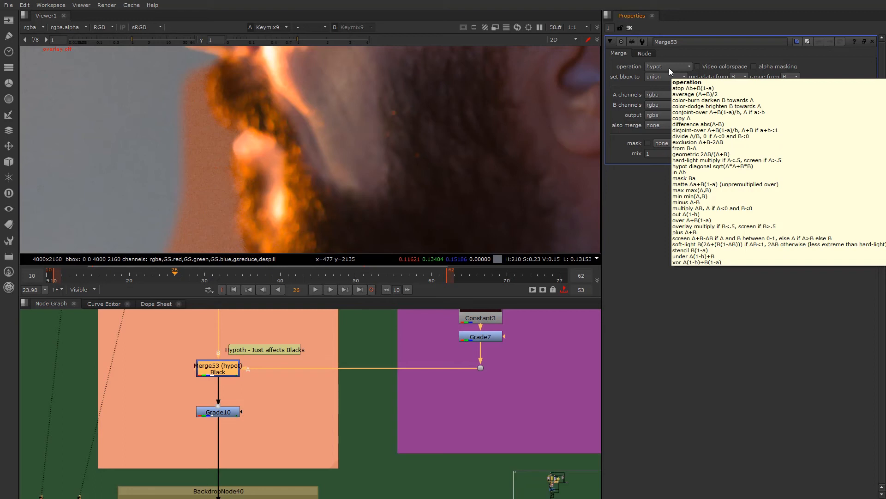
{"action": "left_click", "coordinate": [286, 422]}
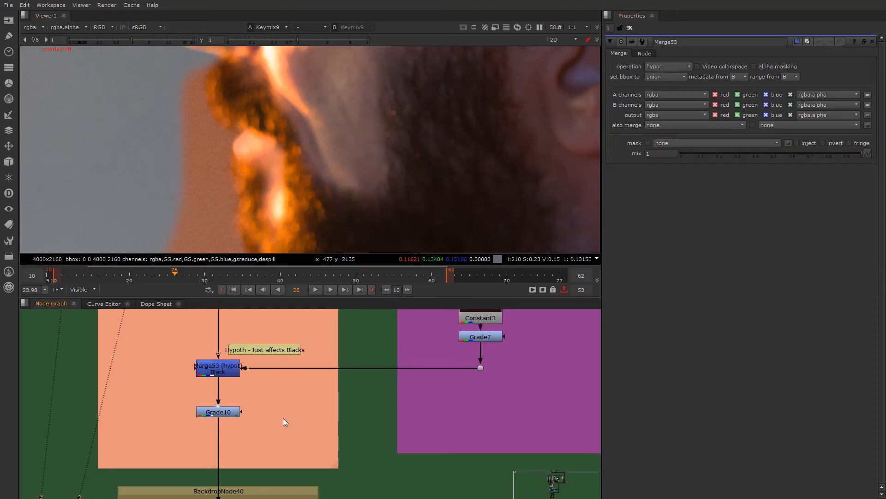
- Open Constant3 in the BLACK COLOR MATCH backdrop and view its color
{"action": "scroll", "coordinate": [279, 429], "scroll_direction": "down", "scroll_amount": 3}
{"action": "scroll", "coordinate": [406, 376], "scroll_direction": "up", "scroll_amount": 5}
{"action": "left_click", "coordinate": [389, 376]}
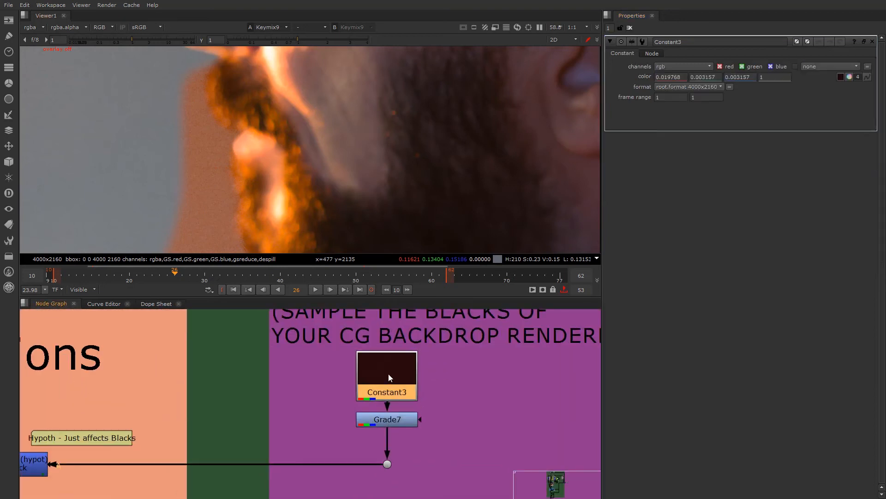
{"action": "scroll", "coordinate": [389, 376], "scroll_direction": "down", "scroll_amount": 3}
{"action": "scroll", "coordinate": [390, 384], "scroll_direction": "up", "scroll_amount": 1}
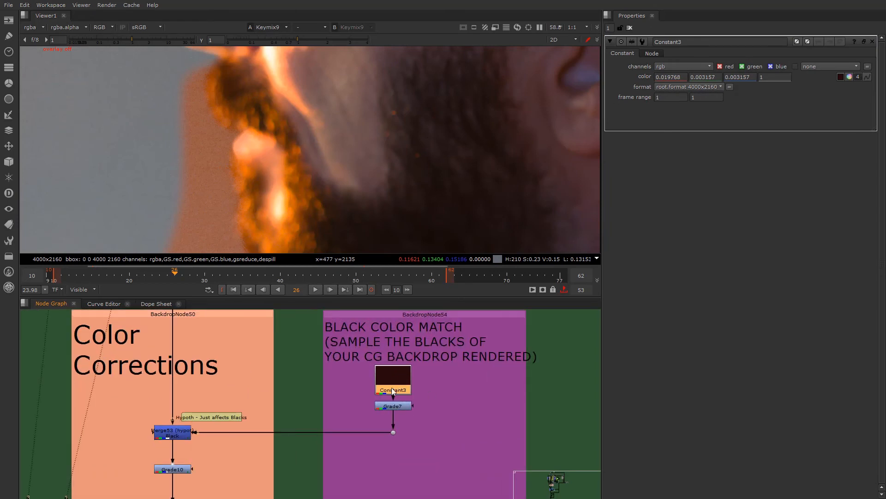
{"action": "key", "text": "1"}
- Locate the BACKDROP section beside the ReGrain area, open Read5 with Sunset.jpg and view its image
{"action": "scroll", "coordinate": [398, 381], "scroll_direction": "down", "scroll_amount": 5}
{"action": "middle_click_drag", "start_coordinate": [372, 430], "coordinate": [383, 321]}
{"action": "middle_click_drag", "start_coordinate": [362, 465], "coordinate": [375, 358]}
{"action": "scroll", "coordinate": [344, 463], "scroll_direction": "up", "scroll_amount": 2}
{"action": "scroll", "coordinate": [359, 439], "scroll_direction": "down", "scroll_amount": 2}
{"action": "middle_click_drag", "start_coordinate": [342, 489], "coordinate": [356, 379]}
{"action": "scroll", "coordinate": [360, 442], "scroll_direction": "down", "scroll_amount": 2}
{"action": "scroll", "coordinate": [361, 470], "scroll_direction": "up", "scroll_amount": 2}
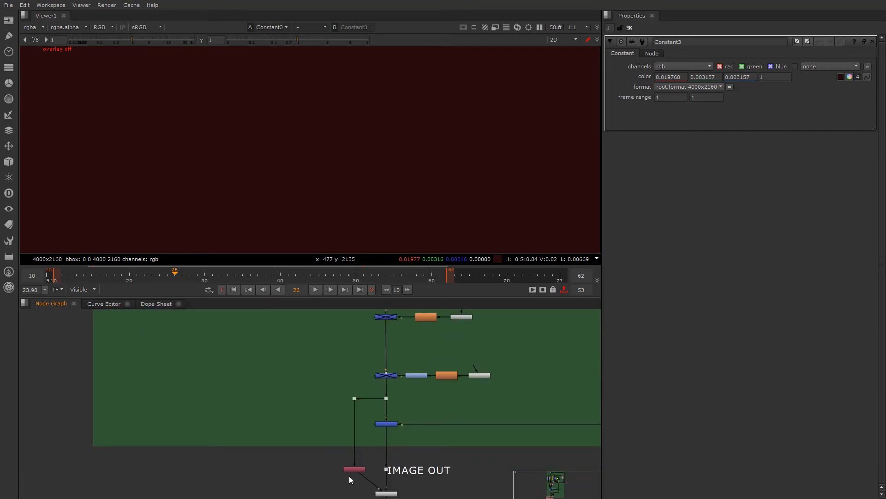
{"action": "scroll", "coordinate": [348, 475], "scroll_direction": "up", "scroll_amount": 2}
{"action": "scroll", "coordinate": [348, 475], "scroll_direction": "down", "scroll_amount": 4}
{"action": "middle_click_drag", "start_coordinate": [340, 336], "coordinate": [326, 421]}
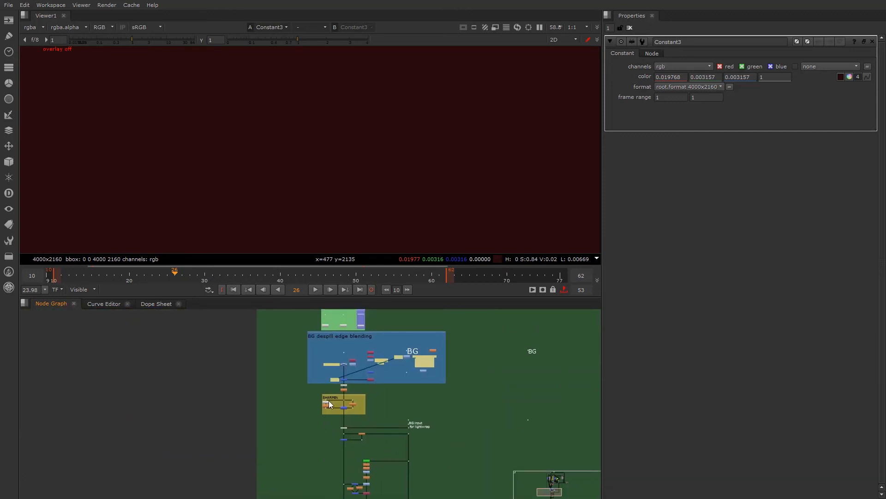
{"action": "scroll", "coordinate": [329, 400], "scroll_direction": "up", "scroll_amount": 6}
{"action": "scroll", "coordinate": [333, 445], "scroll_direction": "down", "scroll_amount": 6}
{"action": "middle_click_drag", "start_coordinate": [331, 467], "coordinate": [330, 390]}
{"action": "scroll", "coordinate": [330, 391], "scroll_direction": "down", "scroll_amount": 4}
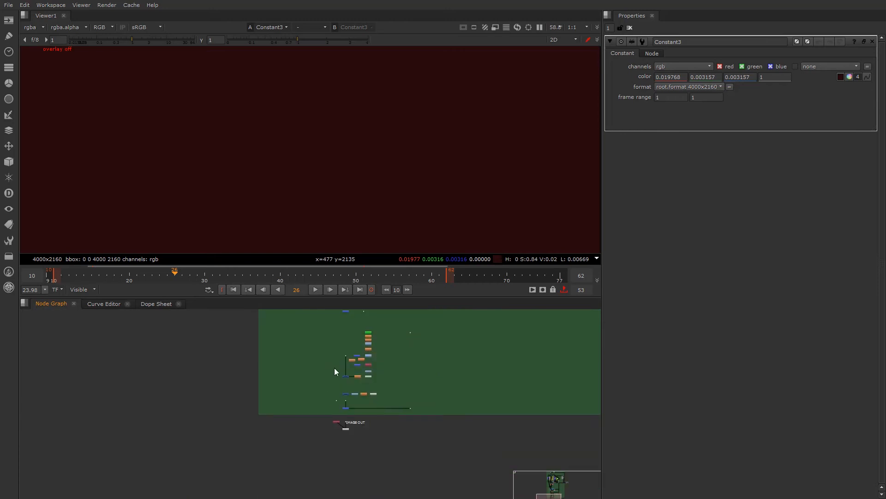
{"action": "scroll", "coordinate": [334, 368], "scroll_direction": "up", "scroll_amount": 4}
{"action": "middle_click_drag", "start_coordinate": [386, 371], "coordinate": [256, 459]}
{"action": "middle_click_drag", "start_coordinate": [589, 316], "coordinate": [467, 392]}
{"action": "scroll", "coordinate": [466, 391], "scroll_direction": "up", "scroll_amount": 8}
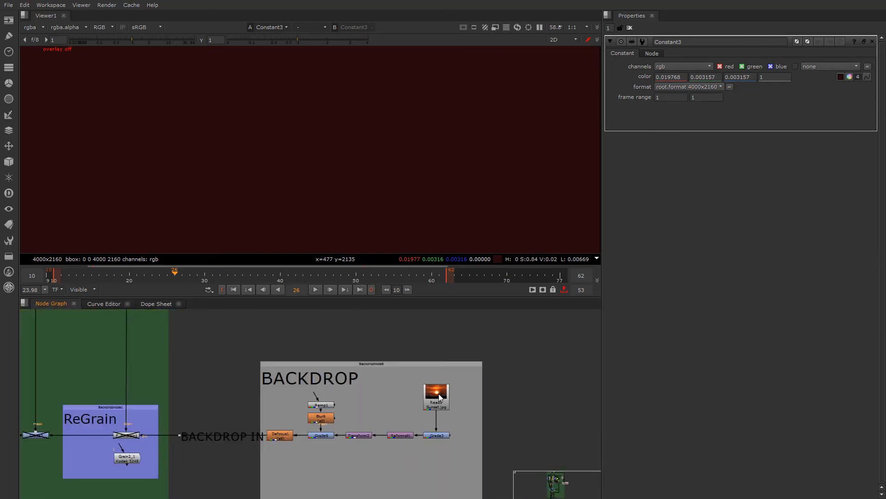
{"action": "double_click", "coordinate": [438, 394]}
{"action": "key", "text": "1"}
{"action": "scroll", "coordinate": [400, 193], "scroll_direction": "down", "scroll_amount": 4}
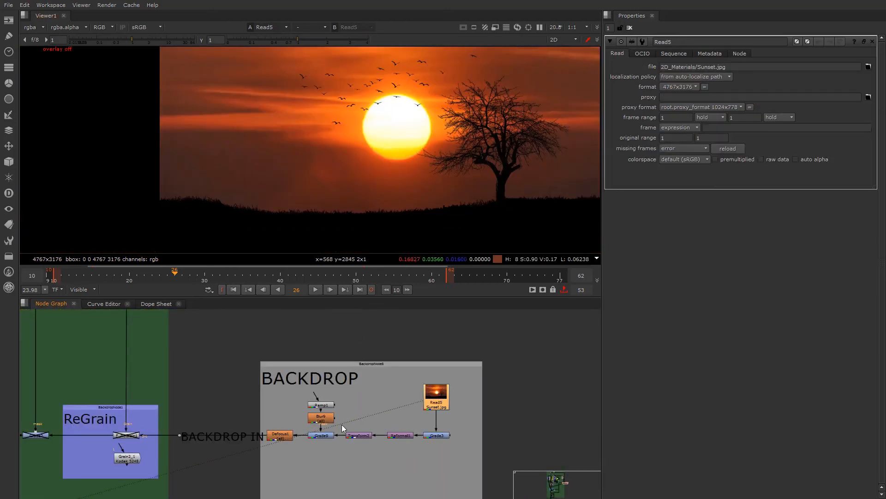
- View the processed sunset backdrop at the Defocus1 node's output
{"action": "scroll", "coordinate": [341, 425], "scroll_direction": "up", "scroll_amount": 3}
{"action": "left_click", "coordinate": [234, 442]}
{"action": "key", "text": "1"}
{"action": "scroll", "coordinate": [277, 176], "scroll_direction": "down", "scroll_amount": 3}
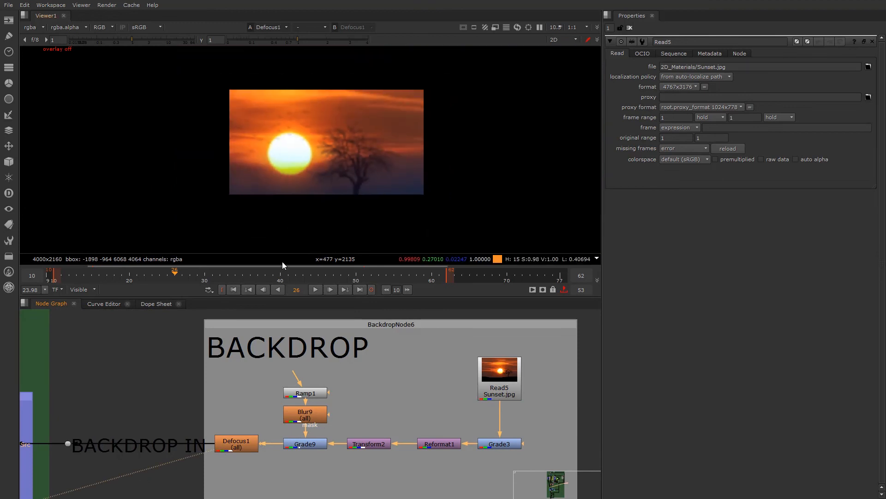
- Set Constant3's color to 0.080432, 0.025722, 0.028516 by sampling a dark area to the right of the tree in the sunset backdrop
{"action": "scroll", "coordinate": [191, 421], "scroll_direction": "down", "scroll_amount": 4}
{"action": "middle_click_drag", "start_coordinate": [170, 439], "coordinate": [414, 376]}
{"action": "middle_click_drag", "start_coordinate": [322, 453], "coordinate": [363, 411]}
{"action": "scroll", "coordinate": [279, 436], "scroll_direction": "down", "scroll_amount": 4}
{"action": "middle_click_drag", "start_coordinate": [269, 457], "coordinate": [545, 316]}
{"action": "middle_click_drag", "start_coordinate": [141, 404], "coordinate": [192, 474]}
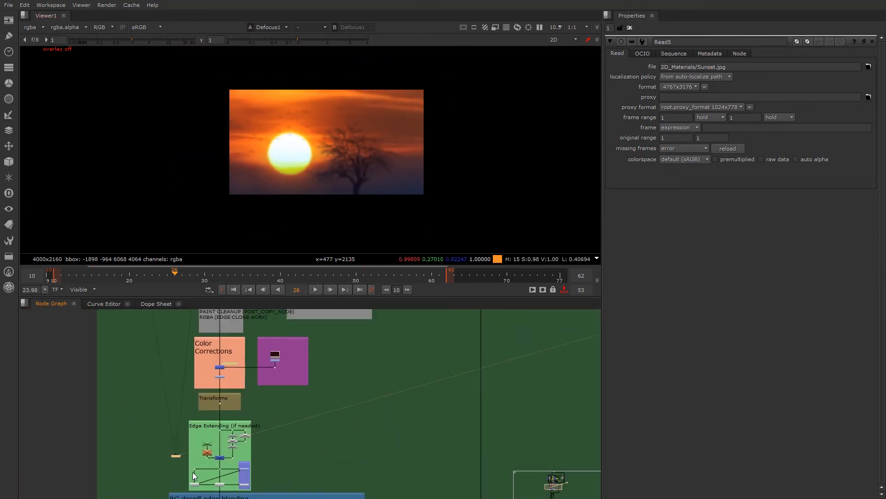
{"action": "scroll", "coordinate": [277, 353], "scroll_direction": "up", "scroll_amount": 6}
{"action": "double_click", "coordinate": [297, 362]}
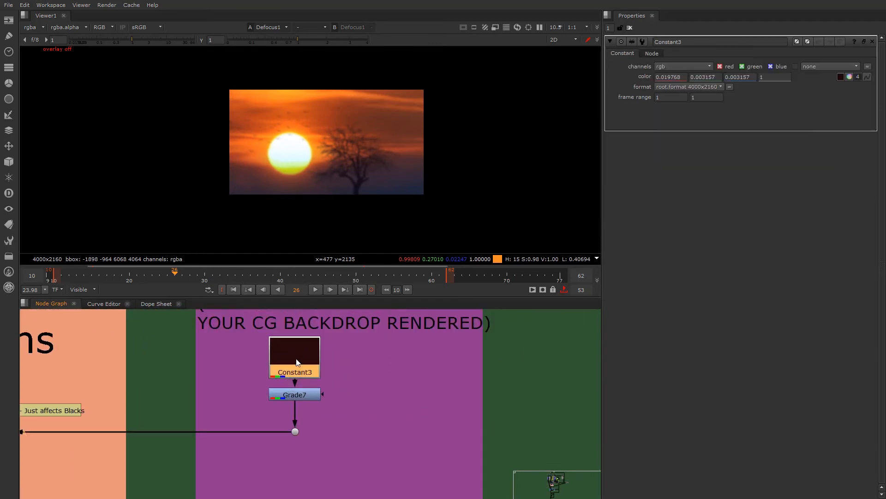
{"action": "scroll", "coordinate": [289, 153], "scroll_direction": "up", "scroll_amount": 4}
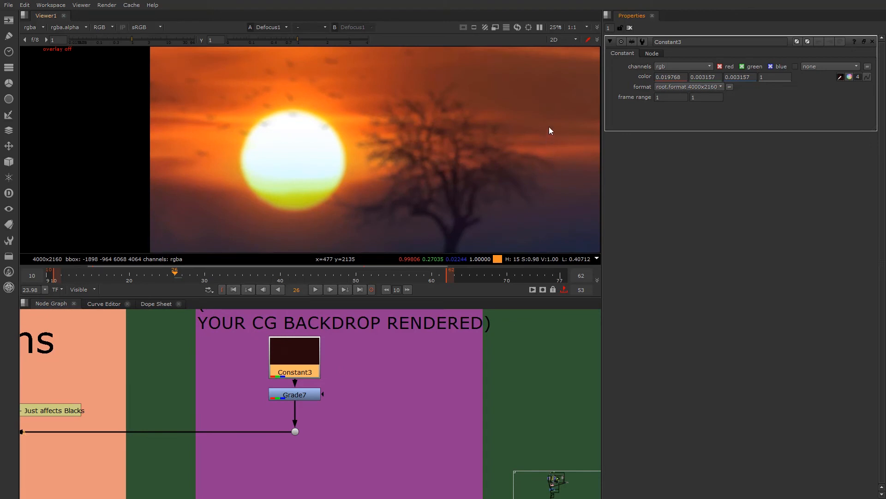
{"action": "left_click_drag", "start_coordinate": [564, 172], "coordinate": [573, 179], "text": "ctrl+shift"}
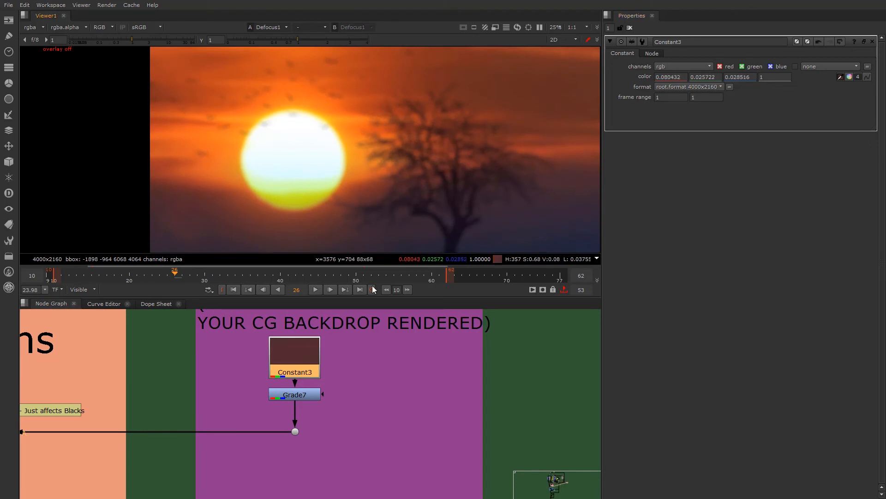
- View Merge53 and repeatedly disable and re-enable it to compare the blacks with and without the color match, leaving it enabled
{"action": "scroll", "coordinate": [292, 355], "scroll_direction": "up", "scroll_amount": 5}
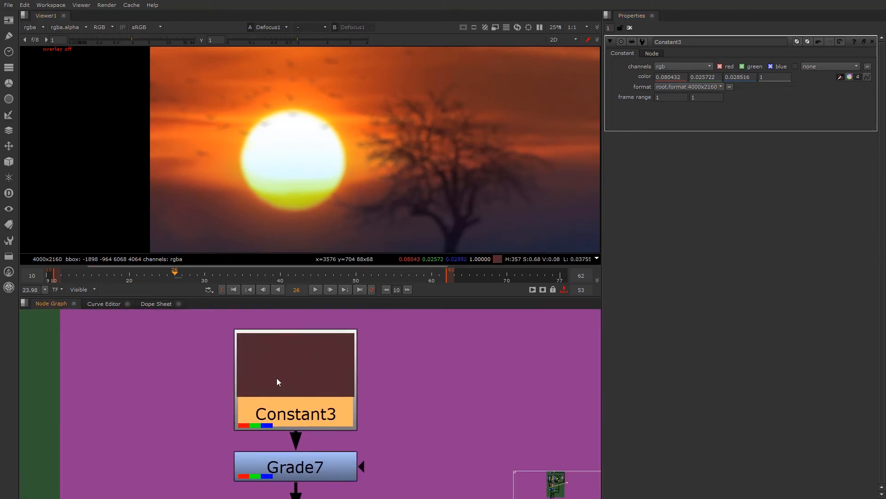
{"action": "scroll", "coordinate": [328, 406], "scroll_direction": "down", "scroll_amount": 5}
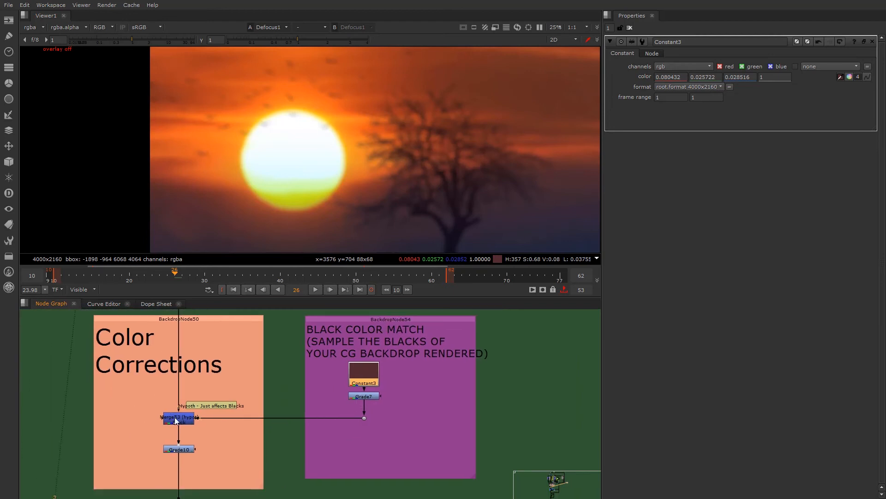
{"action": "left_click", "coordinate": [177, 421]}
{"action": "key", "text": "1"}
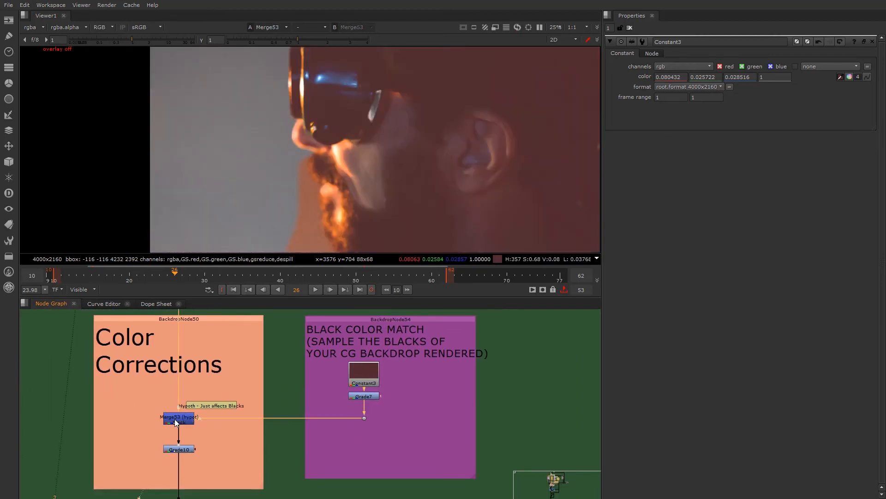
{"action": "double_click", "coordinate": [174, 420]}
{"action": "key", "text": "d"}
{"action": "key", "text": "d"}
{"action": "key", "text": "d"}
{"action": "key", "text": "d"}
{"action": "key", "text": "d"}
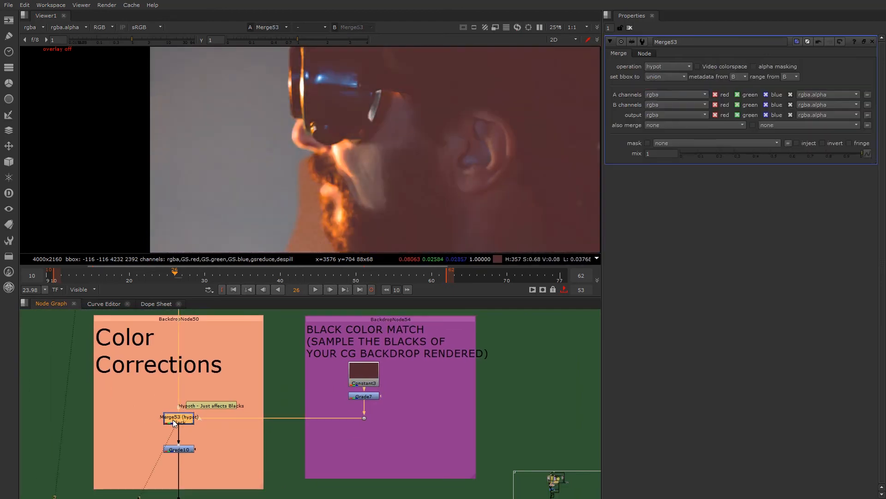
{"action": "key", "text": "d"}
{"action": "key", "text": "d"}
{"action": "key", "text": "d"}
{"action": "key", "text": "d"}
{"action": "key", "text": "d"}
{"action": "key", "text": "d"}
{"action": "key", "text": "d"}
{"action": "key", "text": "d"}
{"action": "key", "text": "d"}
{"action": "scroll", "coordinate": [178, 417], "scroll_direction": "up", "scroll_amount": 4}
{"action": "scroll", "coordinate": [184, 422], "scroll_direction": "down", "scroll_amount": 2}
{"action": "key", "text": "d"}
{"action": "key", "text": "d"}
{"action": "key", "text": "d"}
{"action": "key", "text": "d"}
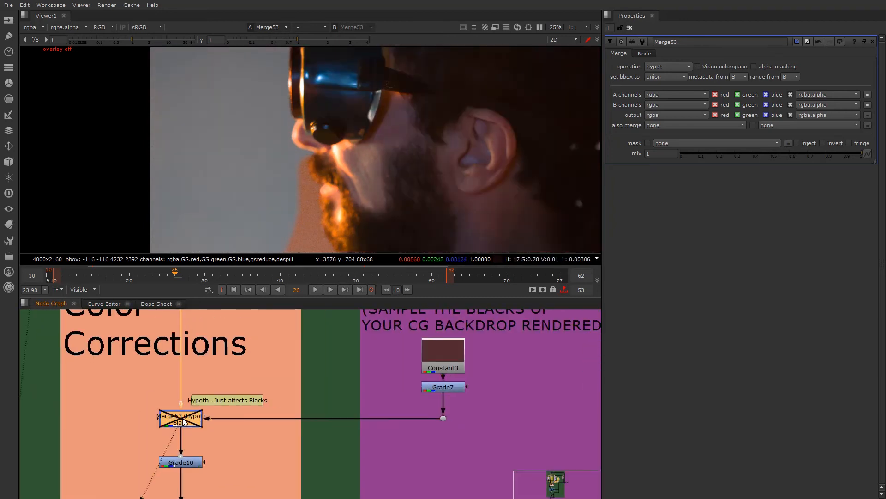
{"action": "key", "text": "d"}
{"action": "key", "text": "d"}
- Set Grade7's blackpoint to 0.065 and inspect its effect on the whole Merge53 image
{"action": "left_click", "coordinate": [450, 390]}
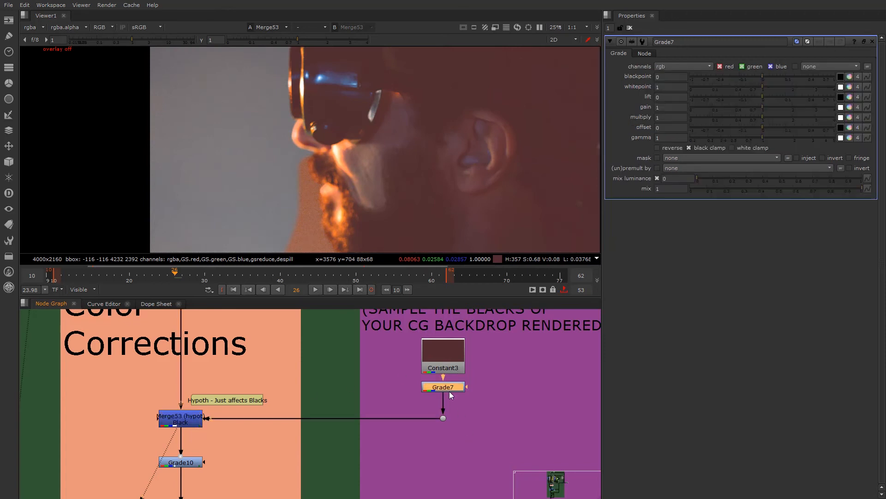
{"action": "mouse_move", "coordinate": [763, 76]}
{"action": "left_mouse_down"}
{"action": "mouse_move", "coordinate": [756, 74]}
{"action": "mouse_move", "coordinate": [788, 74]}
{"action": "mouse_move", "coordinate": [780, 73]}
{"action": "left_mouse_up"}
{"action": "scroll", "coordinate": [405, 138], "scroll_direction": "down", "scroll_amount": 2}
{"action": "middle_click_drag", "start_coordinate": [400, 144], "coordinate": [355, 163]}
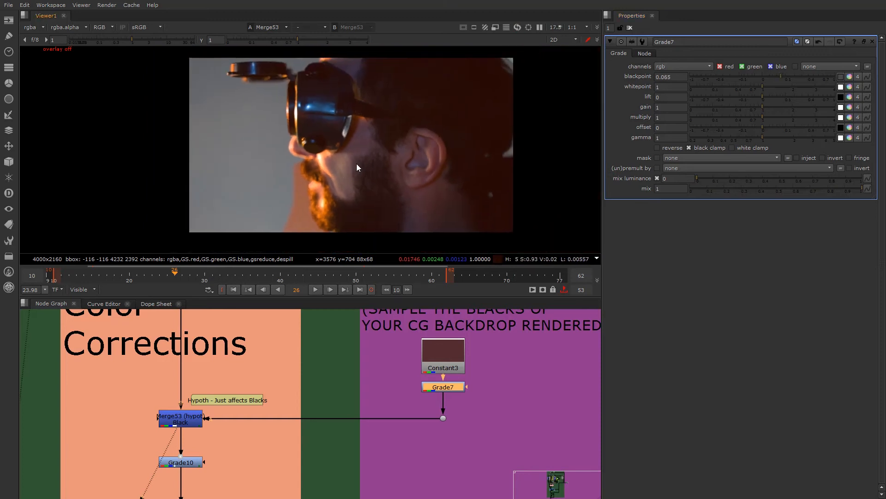
- Look at Grade10 below Merge53 and follow the main pipe down to the Transforms backdrop
{"action": "left_click", "coordinate": [184, 464]}
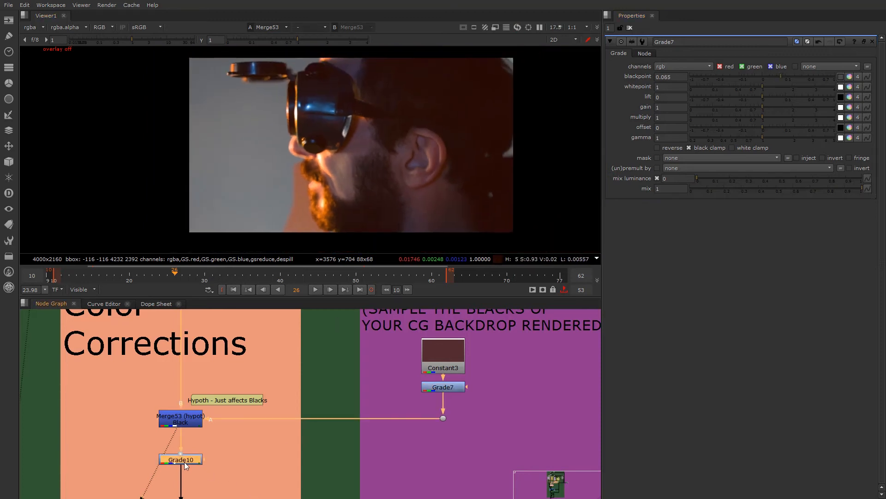
{"action": "scroll", "coordinate": [184, 461], "scroll_direction": "down", "scroll_amount": 3}
{"action": "middle_click_drag", "start_coordinate": [182, 463], "coordinate": [219, 423]}
{"action": "scroll", "coordinate": [220, 423], "scroll_direction": "up", "scroll_amount": 3}
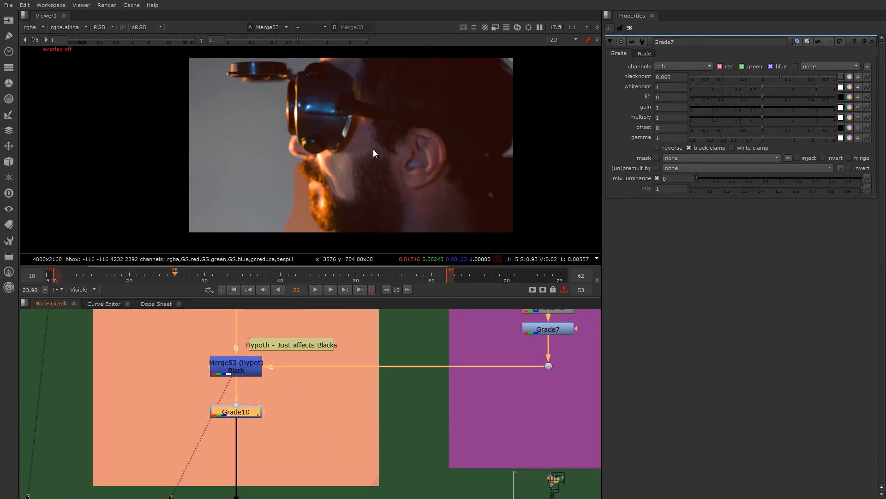
{"action": "scroll", "coordinate": [295, 407], "scroll_direction": "down", "scroll_amount": 4}
{"action": "middle_click_drag", "start_coordinate": [286, 475], "coordinate": [305, 411]}
{"action": "scroll", "coordinate": [303, 386], "scroll_direction": "up", "scroll_amount": 4}
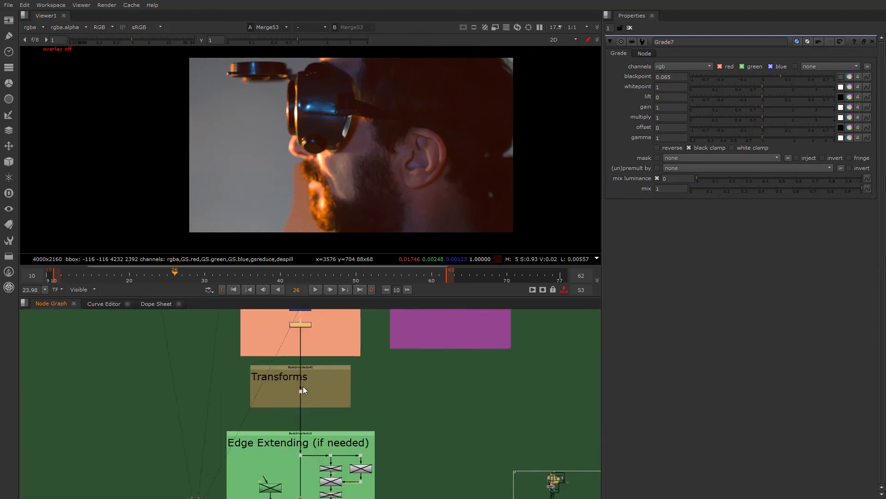
{"action": "left_click", "coordinate": [299, 396]}
{"action": "left_click", "coordinate": [317, 389]}
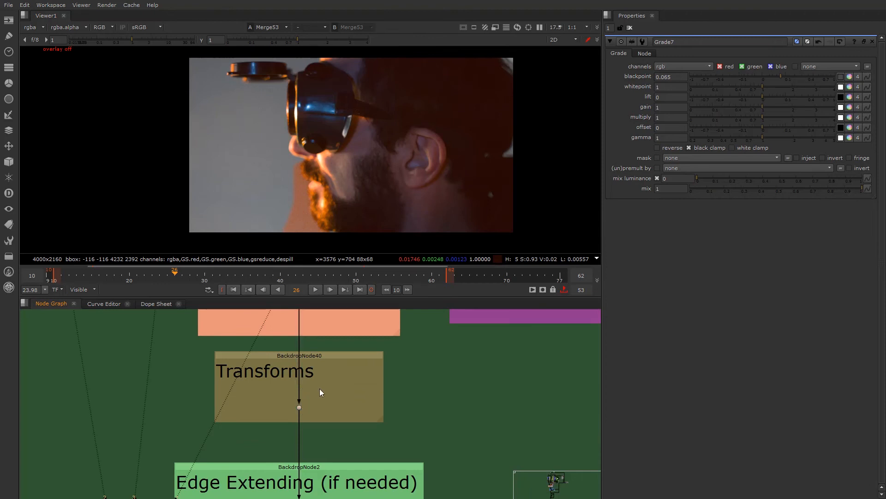
{"action": "key", "text": "Tab"}
{"action": "type", "text": "tra"}
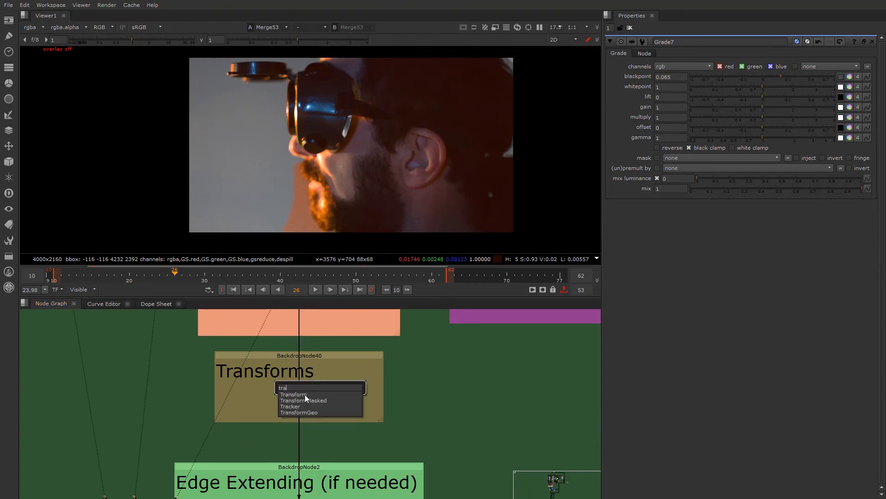
{"action": "left_click", "coordinate": [355, 349]}
- Examine the disabled mask and edge-extension nodes feeding the Keymix in the Edge Extending (if needed) backdrop
{"action": "scroll", "coordinate": [332, 417], "scroll_direction": "down", "scroll_amount": 3}
{"action": "middle_click_drag", "start_coordinate": [306, 494], "coordinate": [299, 402]}
{"action": "scroll", "coordinate": [287, 452], "scroll_direction": "up", "scroll_amount": 1}
{"action": "middle_click_drag", "start_coordinate": [287, 452], "coordinate": [299, 415]}
{"action": "scroll", "coordinate": [305, 386], "scroll_direction": "up", "scroll_amount": 2}
{"action": "left_click_drag", "start_coordinate": [236, 349], "coordinate": [432, 458]}
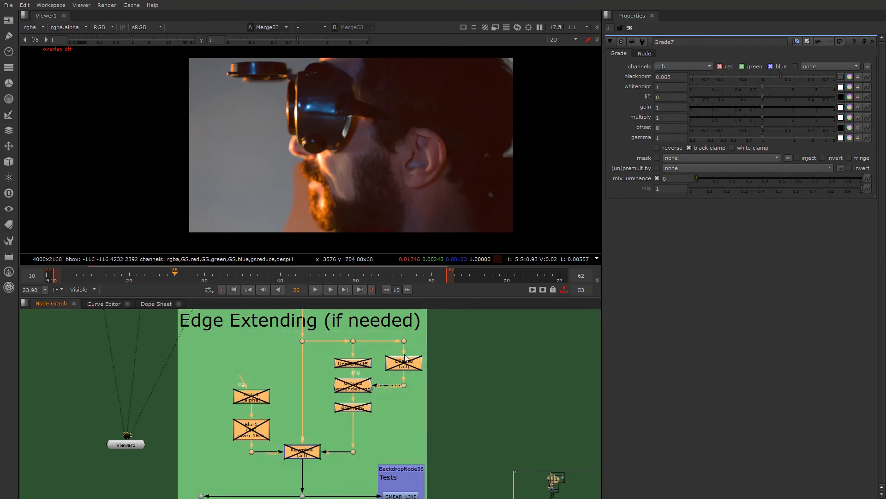
{"action": "left_click", "coordinate": [277, 398]}
{"action": "left_click_drag", "start_coordinate": [188, 323], "coordinate": [439, 461]}
{"action": "left_click", "coordinate": [272, 390]}
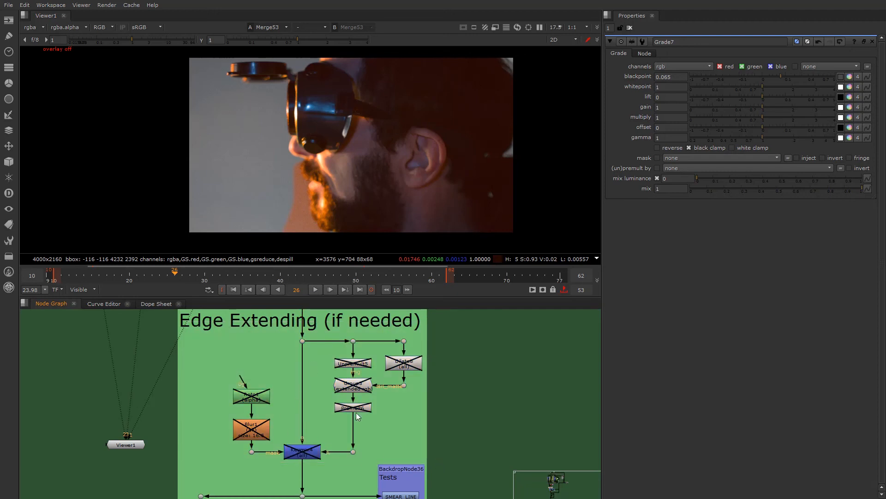
{"action": "left_click_drag", "start_coordinate": [434, 439], "coordinate": [328, 350]}
{"action": "left_click", "coordinate": [285, 354]}
- Examine how Dilate1, Group1 (extended rgb) and the Tests nodes are connected at the end of the Edge Extending section
{"action": "scroll", "coordinate": [270, 360], "scroll_direction": "down", "scroll_amount": 2}
{"action": "scroll", "coordinate": [312, 387], "scroll_direction": "up", "scroll_amount": 2}
{"action": "scroll", "coordinate": [305, 384], "scroll_direction": "up", "scroll_amount": 3}
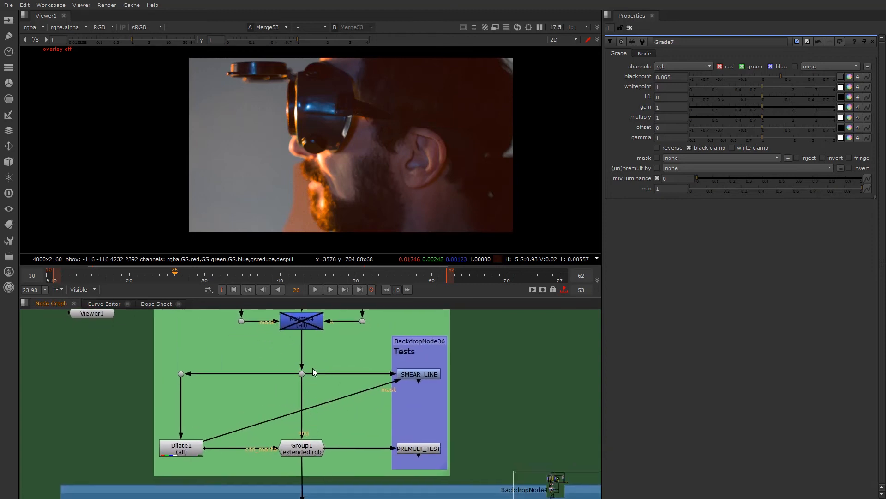
{"action": "scroll", "coordinate": [282, 428], "scroll_direction": "down", "scroll_amount": 1}
{"action": "middle_click_drag", "start_coordinate": [290, 336], "coordinate": [267, 435]}
{"action": "scroll", "coordinate": [268, 418], "scroll_direction": "down", "scroll_amount": 2}
{"action": "left_click_drag", "start_coordinate": [216, 333], "coordinate": [380, 438]}
{"action": "middle_click_drag", "start_coordinate": [265, 463], "coordinate": [265, 389]}
{"action": "left_click", "coordinate": [254, 364]}
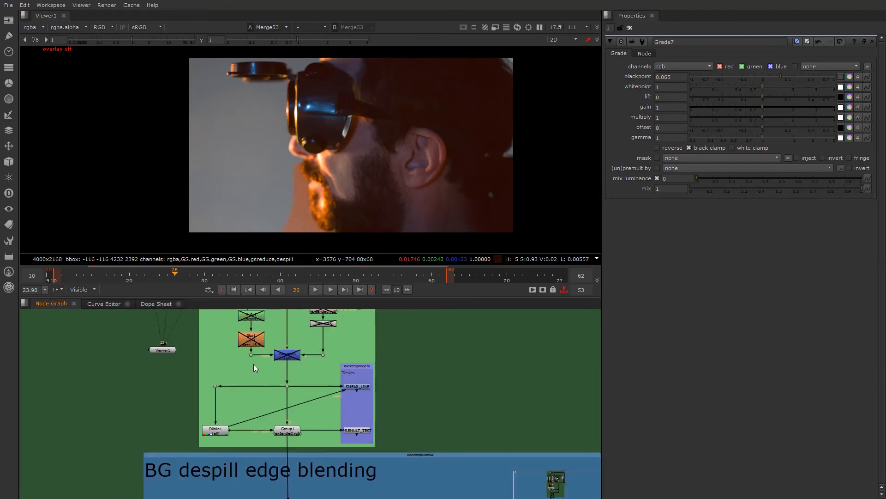
{"action": "scroll", "coordinate": [295, 431], "scroll_direction": "up", "scroll_amount": 3}
{"action": "scroll", "coordinate": [323, 393], "scroll_direction": "up", "scroll_amount": 1}
{"action": "middle_click_drag", "start_coordinate": [327, 389], "coordinate": [330, 411]}
{"action": "scroll", "coordinate": [395, 421], "scroll_direction": "down", "scroll_amount": 1}
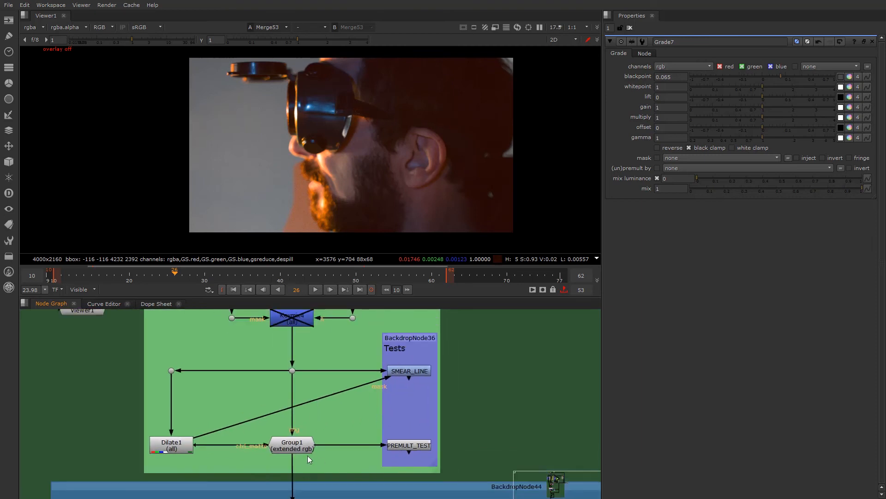
- View the output of Group1 (extended rgb), switching to its alpha channel and back to colour
{"action": "left_click", "coordinate": [291, 446]}
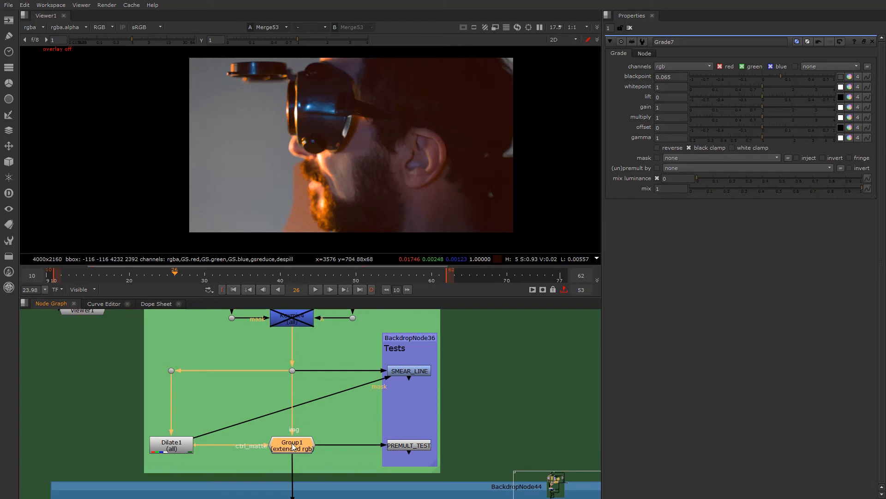
{"action": "key", "text": "1"}
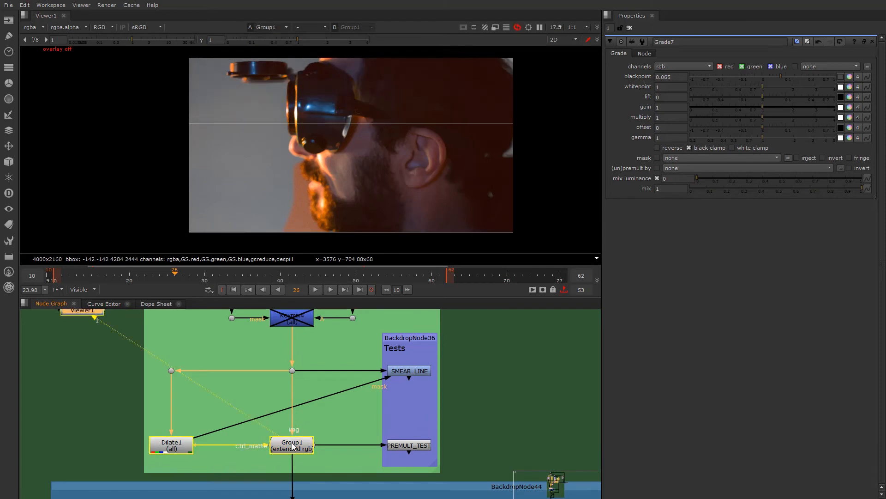
{"action": "key", "text": "a"}
{"action": "key", "text": "a"}
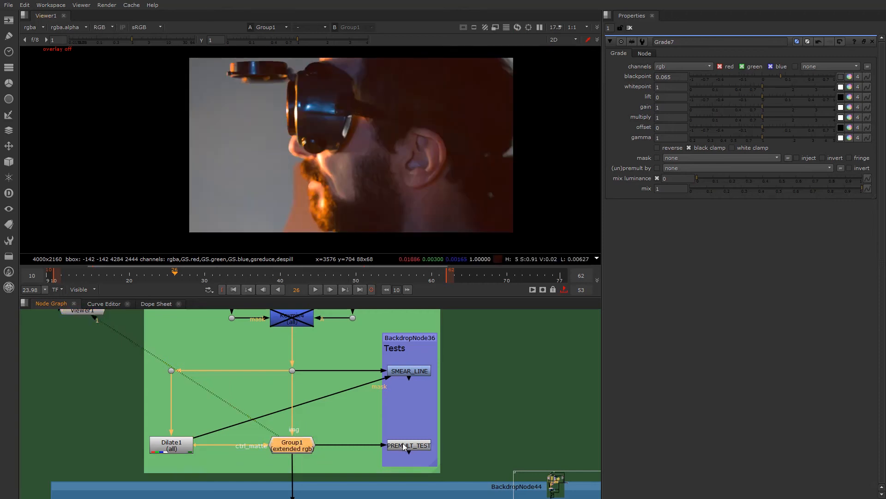
- View the PREMULT_TEST node's output and open its properties
{"action": "key", "text": "1"}
{"action": "left_click", "coordinate": [401, 447]}
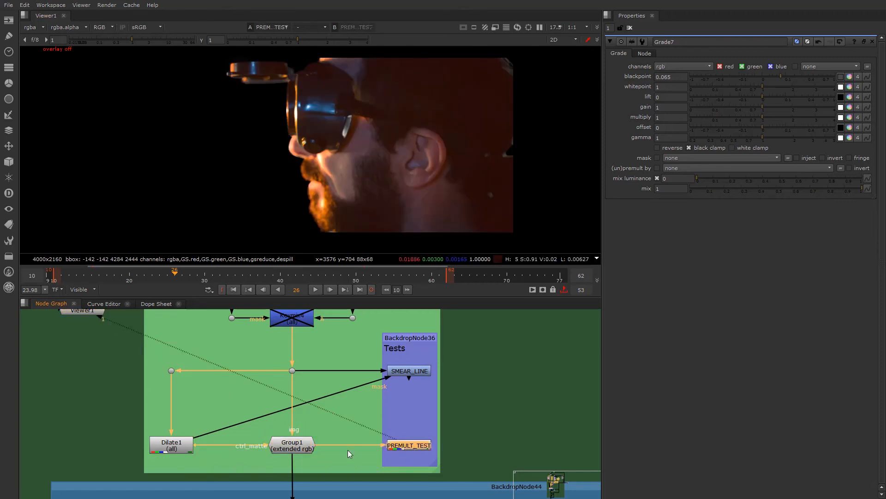
{"action": "double_click", "coordinate": [403, 446]}
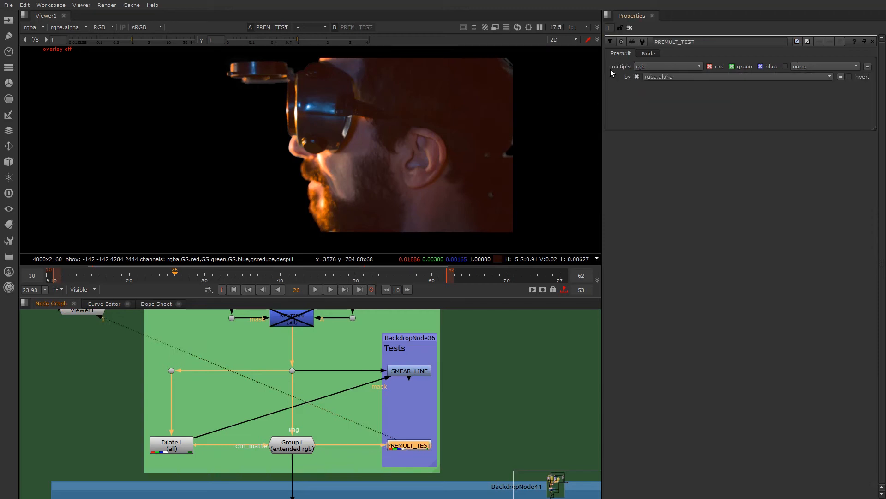
{"action": "scroll", "coordinate": [271, 446], "scroll_direction": "up", "scroll_amount": 2}
{"action": "left_click", "coordinate": [298, 449]}
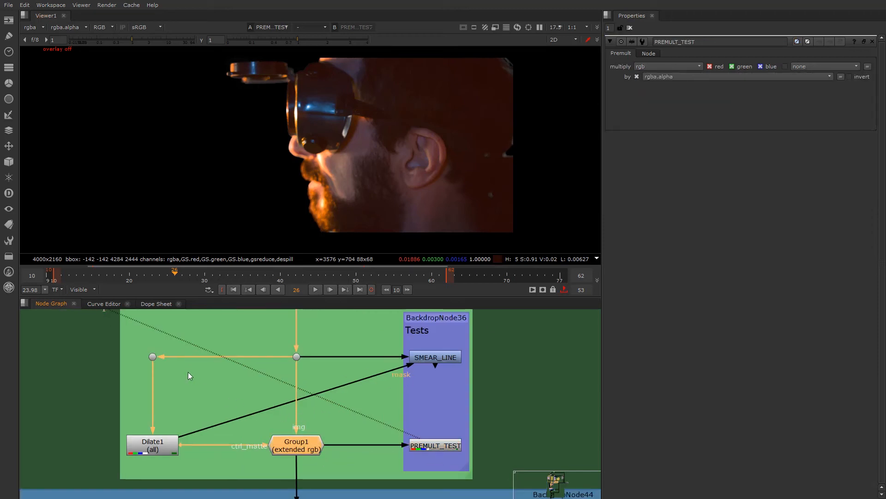
- View the SMEAR_LINE node's output and open its grade properties
{"action": "left_click", "coordinate": [435, 358]}
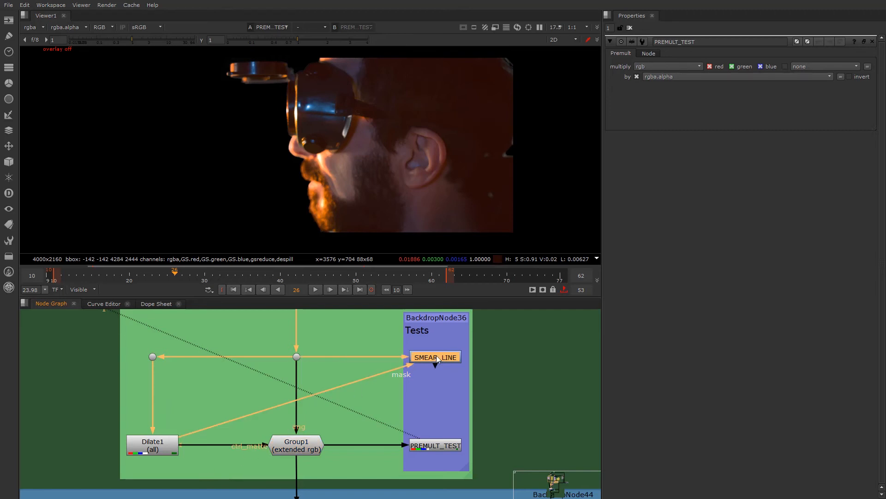
{"action": "key", "text": "1"}
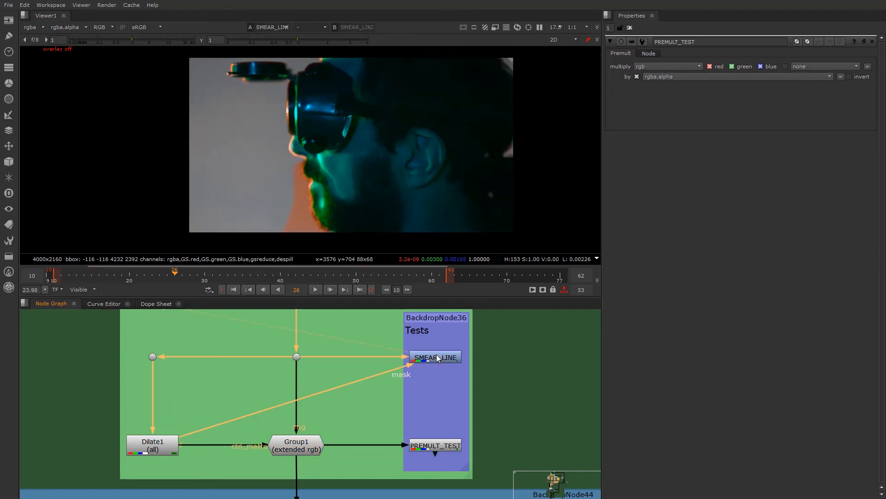
{"action": "double_click", "coordinate": [430, 353]}
- Examine the smear boundary close up along the goggles, nose, lips and beard in the SMEAR_LINE image
{"action": "scroll", "coordinate": [307, 189], "scroll_direction": "up", "scroll_amount": 5}
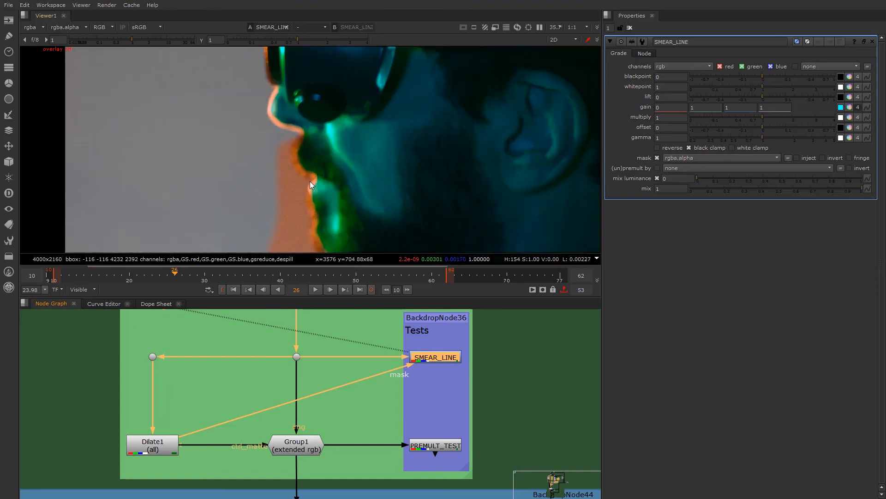
{"action": "scroll", "coordinate": [317, 187], "scroll_direction": "up", "scroll_amount": 2}
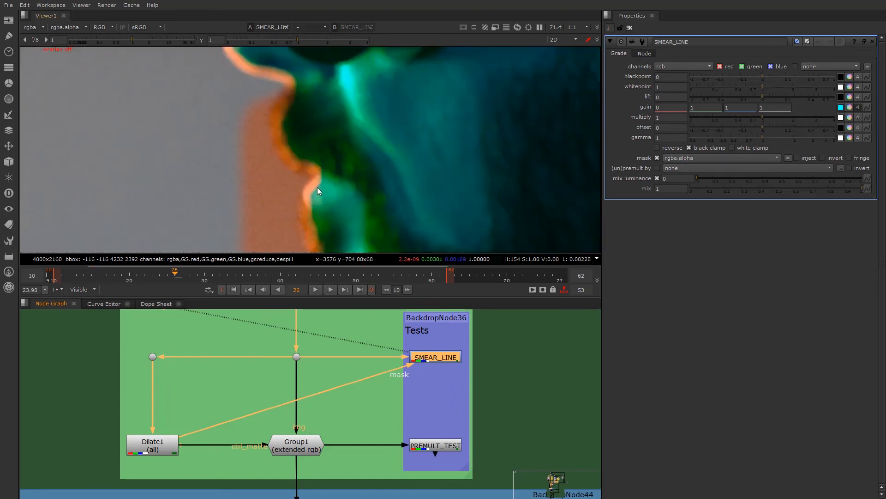
{"action": "scroll", "coordinate": [316, 187], "scroll_direction": "down", "scroll_amount": 2}
{"action": "scroll", "coordinate": [295, 141], "scroll_direction": "up", "scroll_amount": 2}
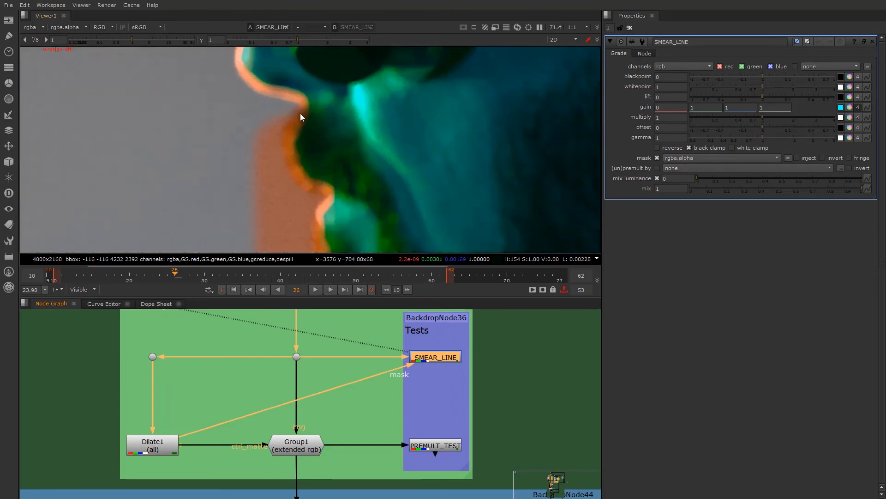
{"action": "scroll", "coordinate": [272, 105], "scroll_direction": "down", "scroll_amount": 4}
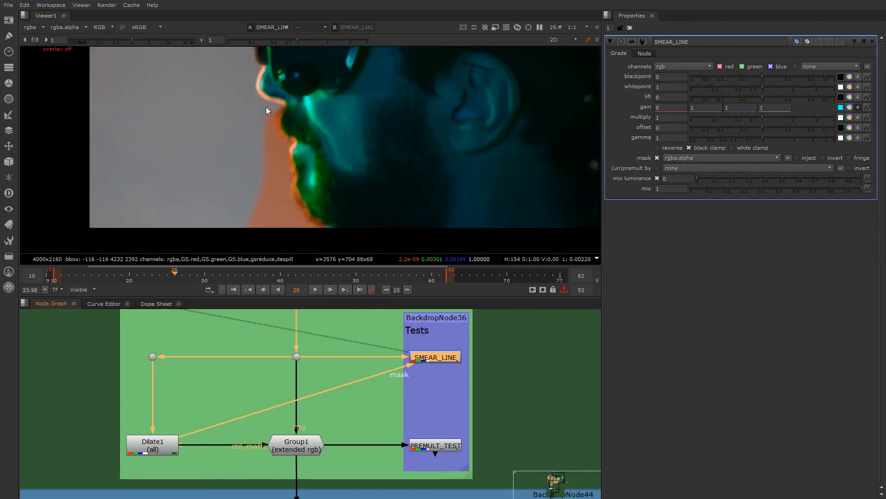
{"action": "scroll", "coordinate": [187, 101], "scroll_direction": "up", "scroll_amount": 4}
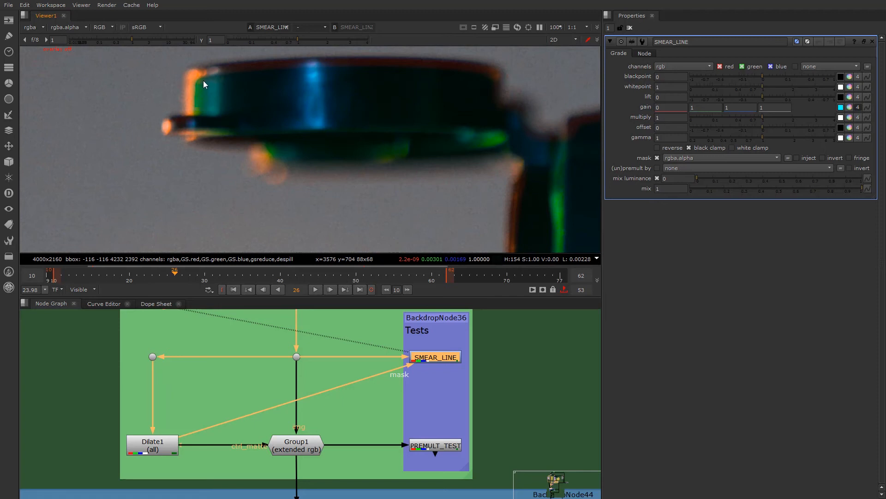
{"action": "scroll", "coordinate": [361, 89], "scroll_direction": "down", "scroll_amount": 2}
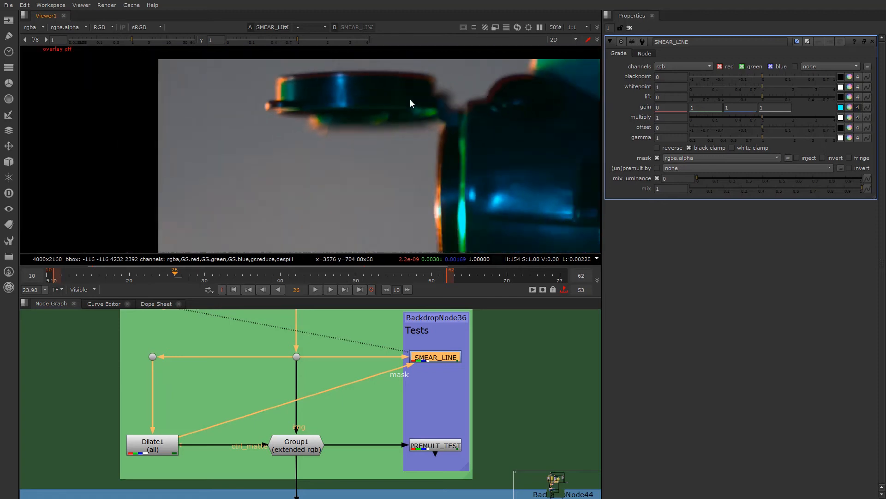
{"action": "middle_click_drag", "start_coordinate": [591, 71], "coordinate": [422, 101]}
{"action": "scroll", "coordinate": [379, 98], "scroll_direction": "up", "scroll_amount": 1}
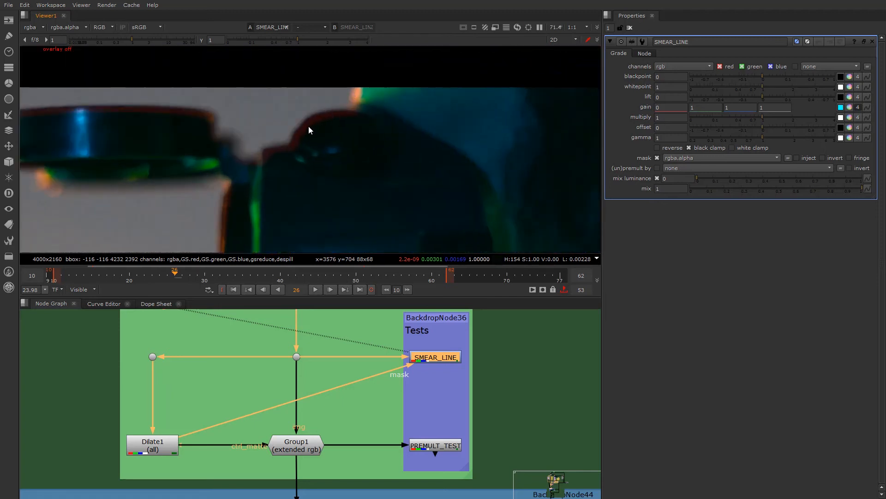
{"action": "scroll", "coordinate": [279, 169], "scroll_direction": "down", "scroll_amount": 1}
{"action": "middle_click_drag", "start_coordinate": [278, 162], "coordinate": [298, 151]}
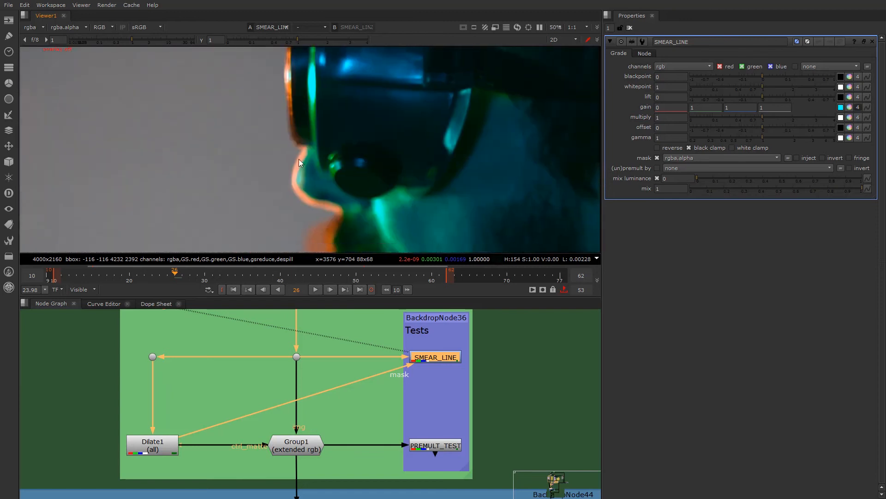
{"action": "scroll", "coordinate": [297, 151], "scroll_direction": "up", "scroll_amount": 2}
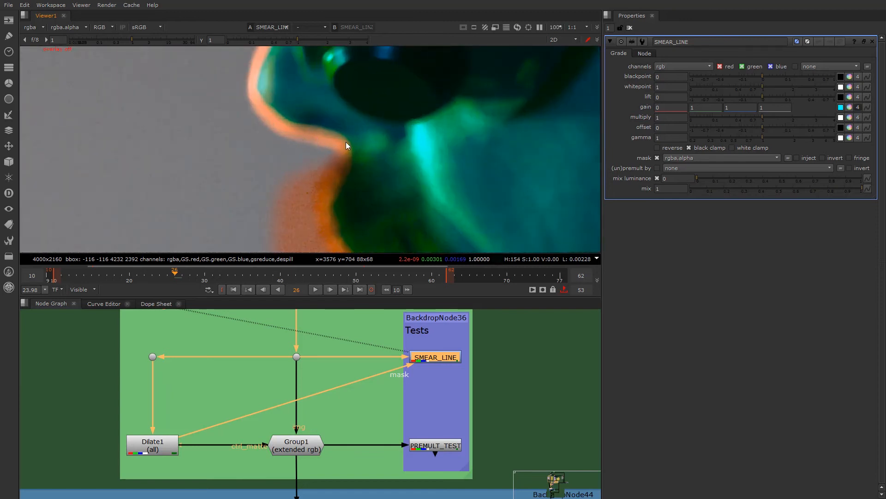
{"action": "middle_click_drag", "start_coordinate": [318, 154], "coordinate": [325, 32]}
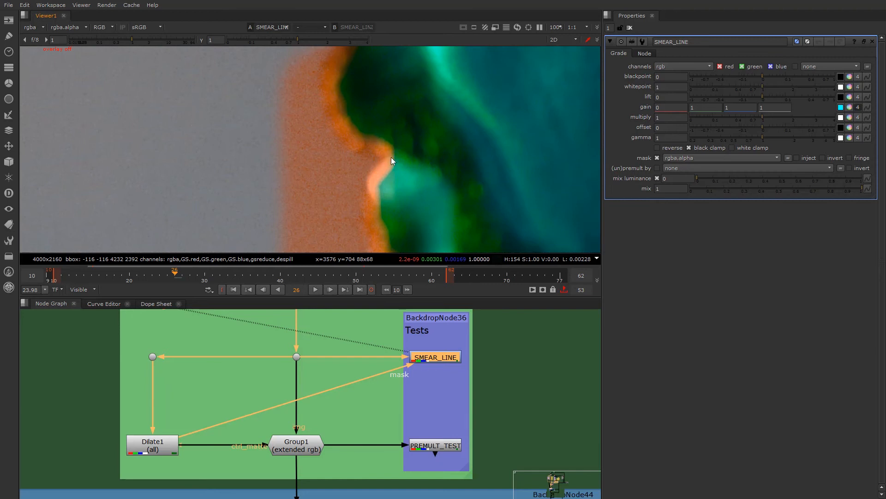
{"action": "scroll", "coordinate": [390, 158], "scroll_direction": "up", "scroll_amount": 3}
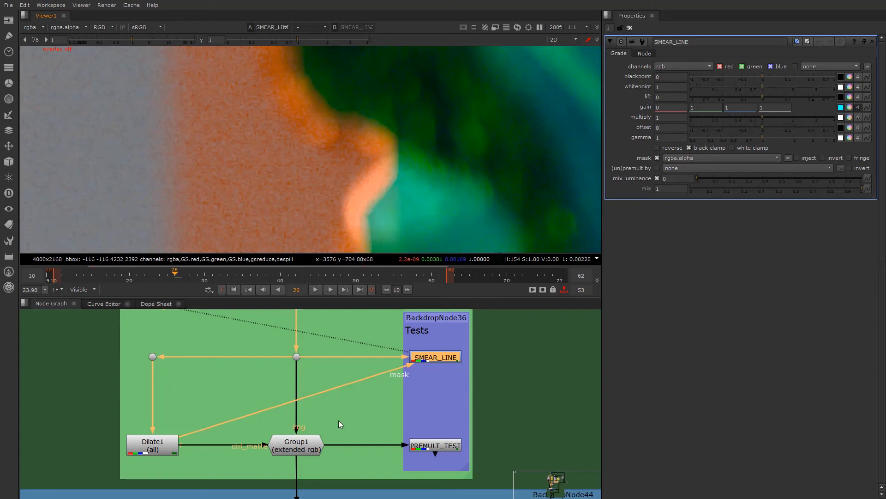
- Toggle the Group1 extended rgb node off and on and view its output at the lip edge
{"action": "left_click", "coordinate": [293, 452]}
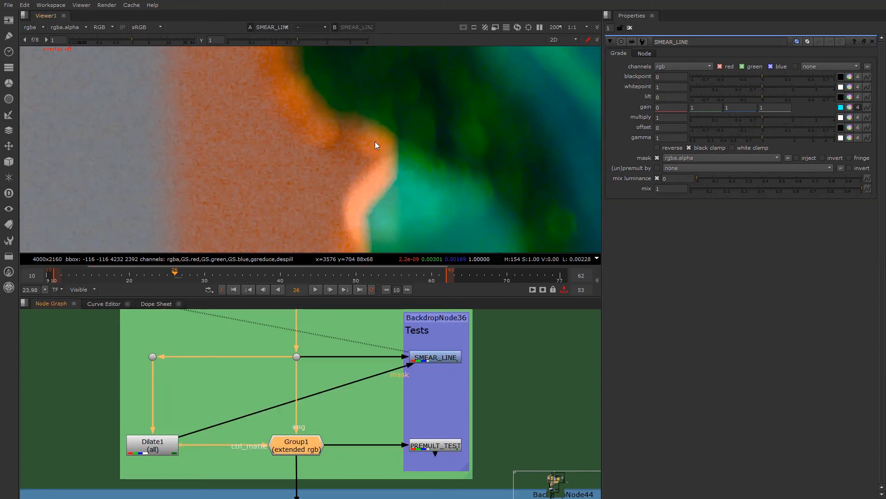
{"action": "key", "text": "d"}
{"action": "key", "text": "d"}
{"action": "key", "text": "d"}
{"action": "key", "text": "1"}
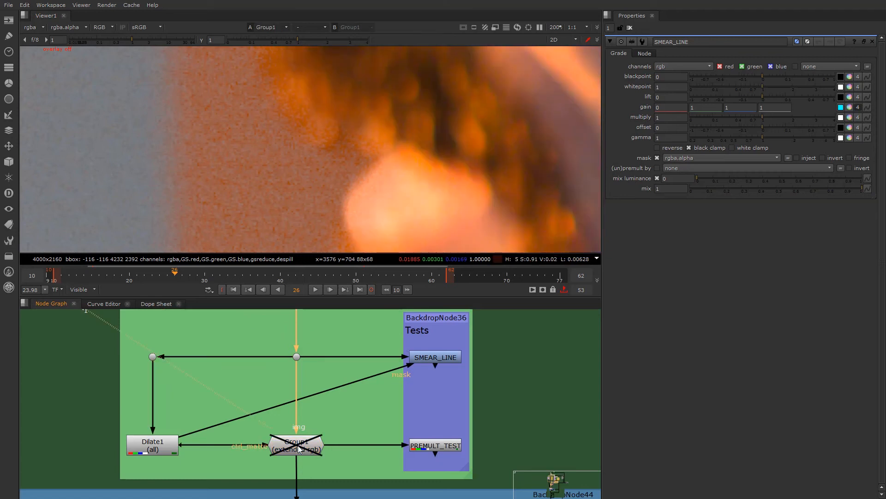
- View the PREMULT_TEST node's output with Group1 disabled
{"action": "scroll", "coordinate": [323, 446], "scroll_direction": "down", "scroll_amount": 3}
{"action": "key", "text": "d"}
{"action": "left_click", "coordinate": [381, 446]}
{"action": "key", "text": "1"}
{"action": "scroll", "coordinate": [299, 448], "scroll_direction": "up", "scroll_amount": 3}
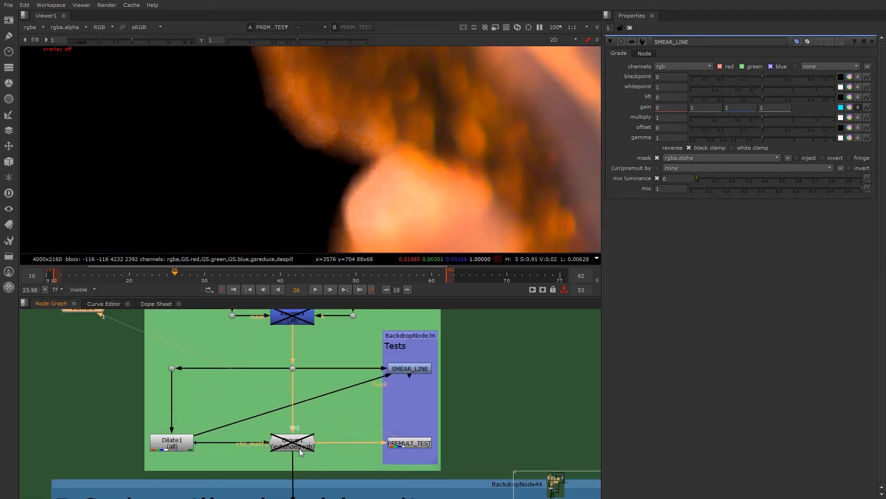
- Compare the lip and beard edge in the PREMULT_TEST image with Group1 enabled and disabled
{"action": "left_click", "coordinate": [297, 444]}
{"action": "key", "text": "d"}
{"action": "key", "text": "d"}
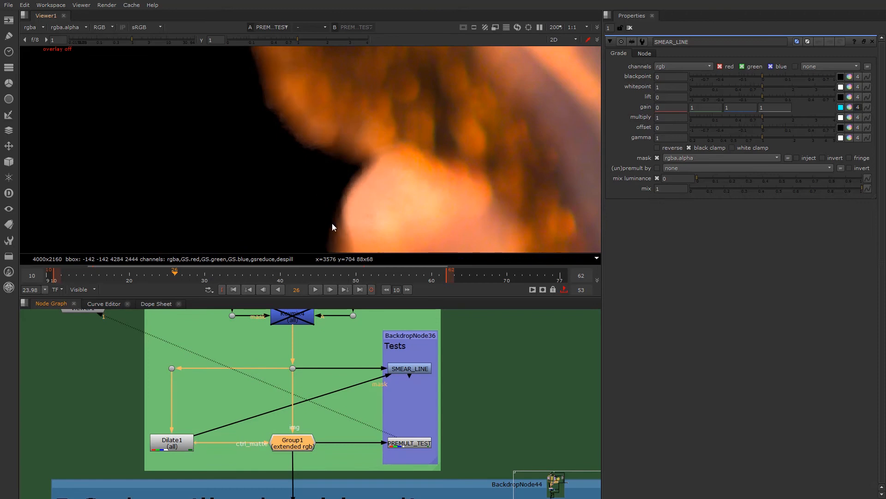
{"action": "key", "text": "d"}
{"action": "key", "text": "d"}
{"action": "key", "text": "d"}
{"action": "key", "text": "d"}
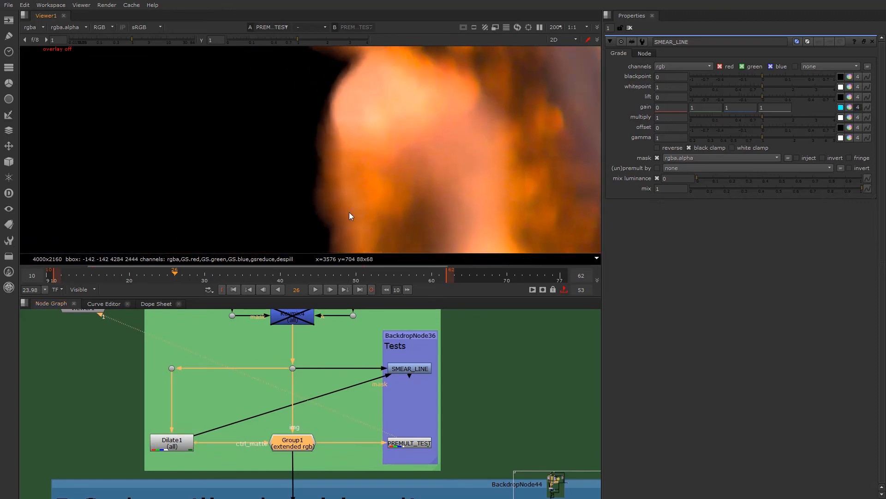
{"action": "scroll", "coordinate": [322, 424], "scroll_direction": "down", "scroll_amount": 3}
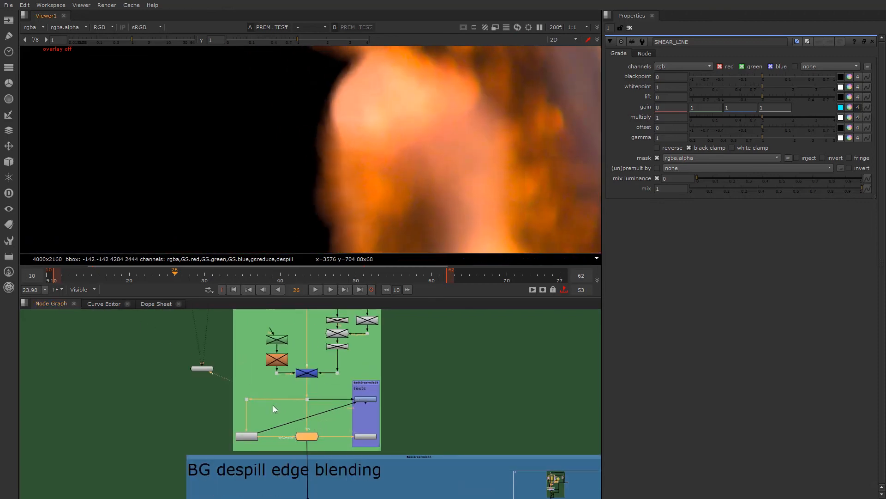
{"action": "scroll", "coordinate": [345, 183], "scroll_direction": "up", "scroll_amount": 2}
{"action": "key", "text": "d"}
{"action": "key", "text": "d"}
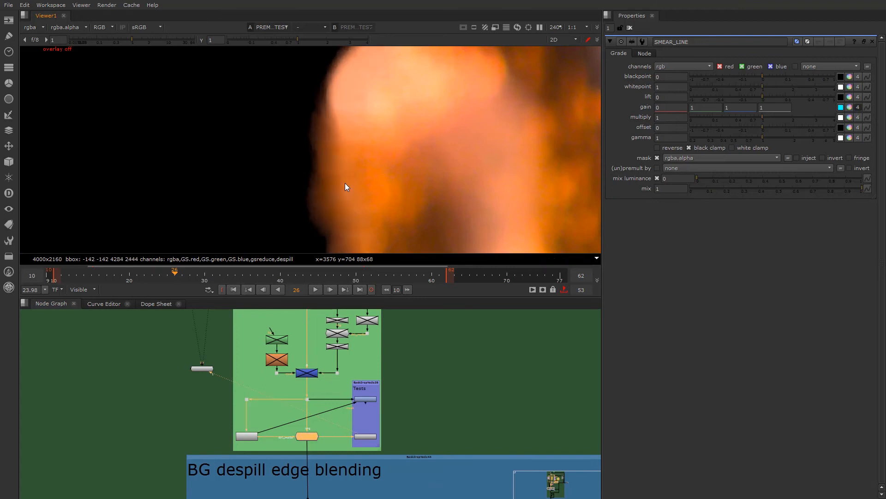
{"action": "scroll", "coordinate": [336, 165], "scroll_direction": "down", "scroll_amount": 2}
{"action": "scroll", "coordinate": [307, 436], "scroll_direction": "up", "scroll_amount": 4}
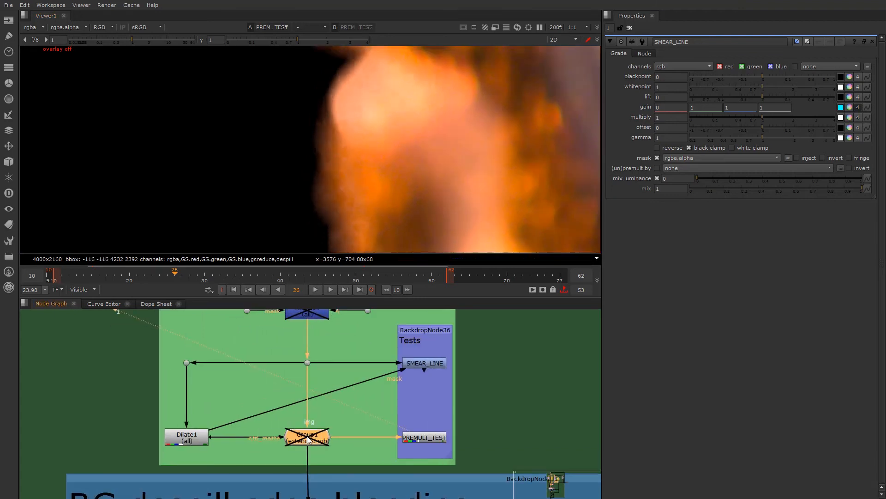
- Open Group1's properties and compare the nose edge close up with the node enabled and disabled
{"action": "double_click", "coordinate": [307, 436]}
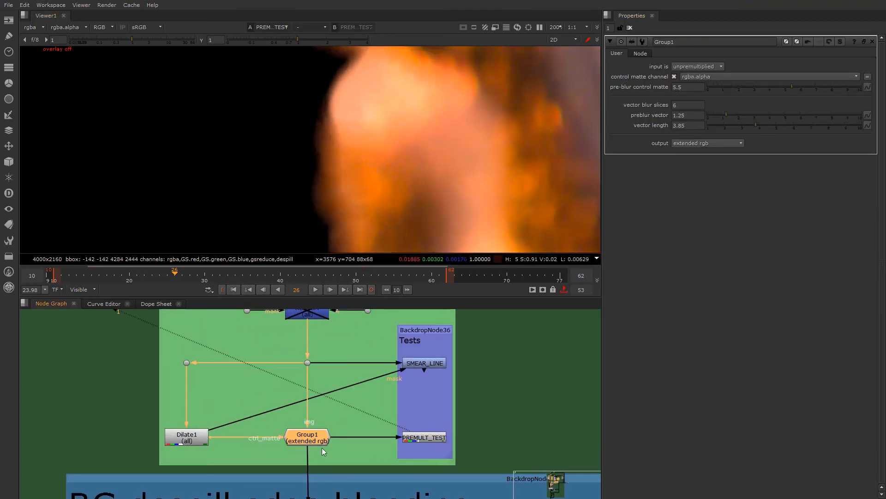
{"action": "scroll", "coordinate": [350, 105], "scroll_direction": "down", "scroll_amount": 4}
{"action": "middle_click_drag", "start_coordinate": [331, 73], "coordinate": [286, 172]}
{"action": "scroll", "coordinate": [277, 157], "scroll_direction": "up", "scroll_amount": 2}
{"action": "scroll", "coordinate": [282, 170], "scroll_direction": "up", "scroll_amount": 3}
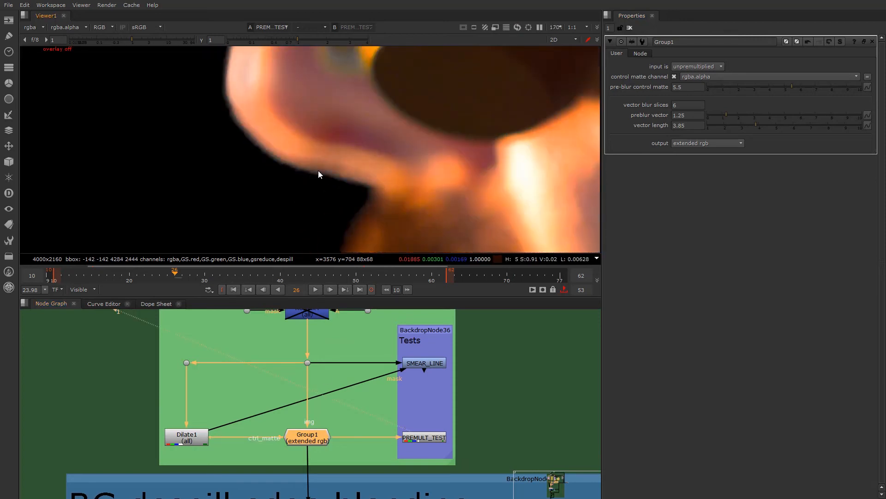
{"action": "scroll", "coordinate": [323, 167], "scroll_direction": "up", "scroll_amount": 2}
{"action": "key", "text": "d"}
- Compare the goggles' front edge close up with Group1 enabled and disabled
{"action": "key", "text": "d"}
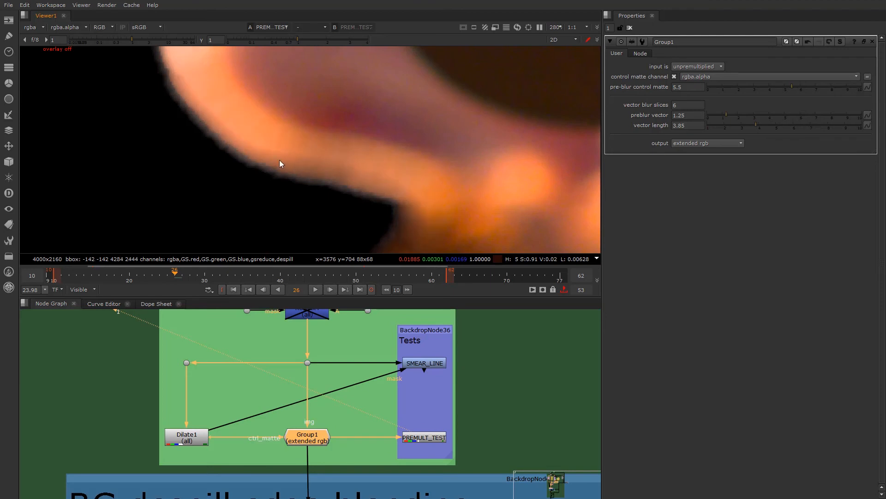
{"action": "scroll", "coordinate": [315, 169], "scroll_direction": "down", "scroll_amount": 2}
{"action": "scroll", "coordinate": [315, 167], "scroll_direction": "down", "scroll_amount": 2}
{"action": "middle_click_drag", "start_coordinate": [274, 135], "coordinate": [291, 176]}
{"action": "scroll", "coordinate": [264, 197], "scroll_direction": "up", "scroll_amount": 3}
{"action": "key", "text": "d"}
{"action": "key", "text": "d"}
{"action": "scroll", "coordinate": [301, 181], "scroll_direction": "up", "scroll_amount": 2}
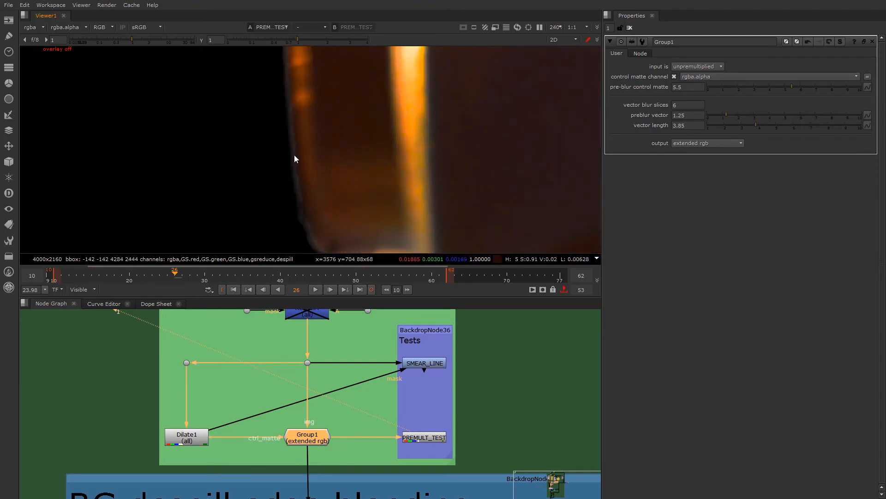
{"action": "scroll", "coordinate": [298, 134], "scroll_direction": "up", "scroll_amount": 2}
{"action": "key", "text": "d"}
{"action": "key", "text": "d"}
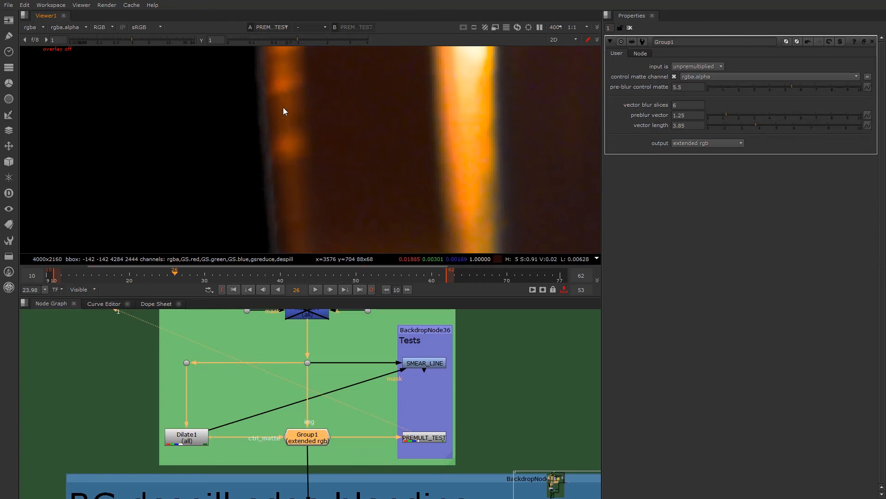
{"action": "key", "text": "d"}
{"action": "key", "text": "d"}
{"action": "key", "text": "d"}
{"action": "key", "text": "d"}
{"action": "scroll", "coordinate": [273, 172], "scroll_direction": "up", "scroll_amount": 1}
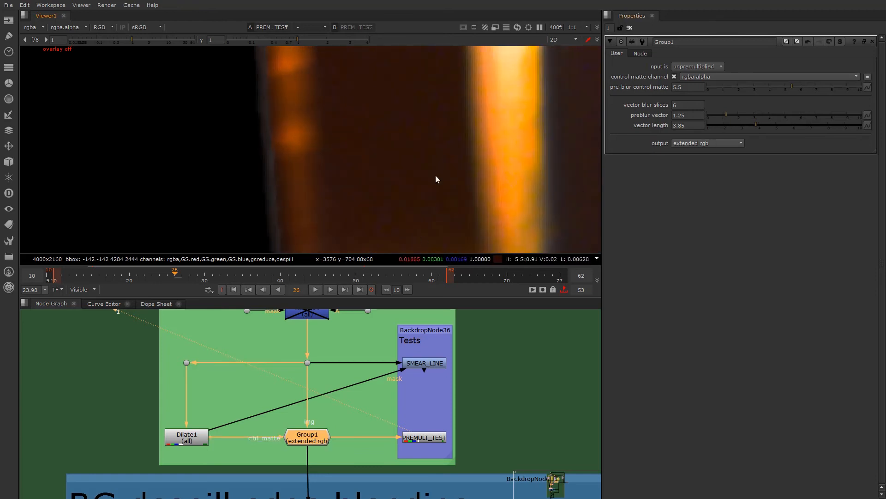
{"action": "scroll", "coordinate": [277, 196], "scroll_direction": "up", "scroll_amount": 2}
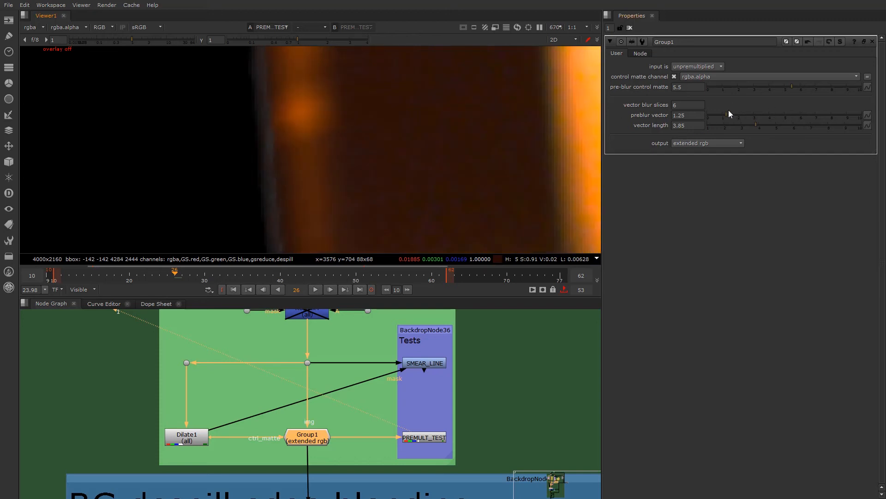
- Set Group1's pre-blur control matte to 3.25 and its preblur vector to 2.7
{"action": "left_click", "coordinate": [809, 87]}
{"action": "left_click", "coordinate": [758, 87]}
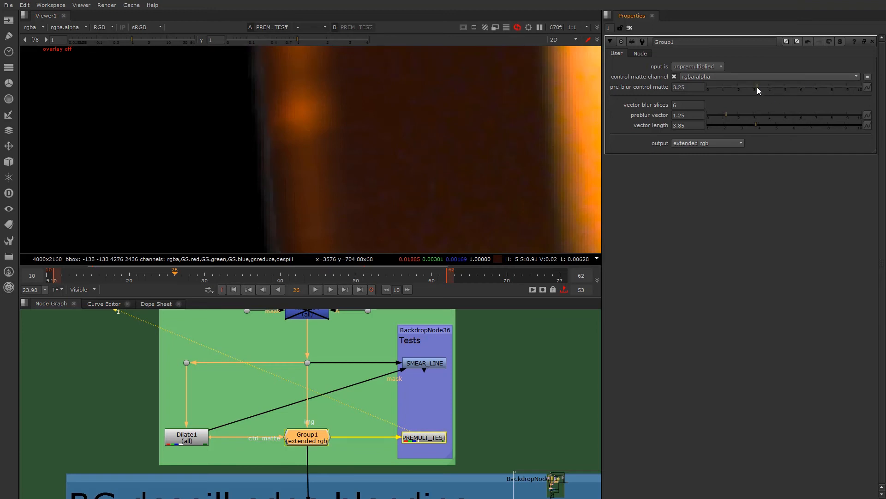
{"action": "left_click", "coordinate": [735, 114]}
{"action": "left_click", "coordinate": [749, 114]}
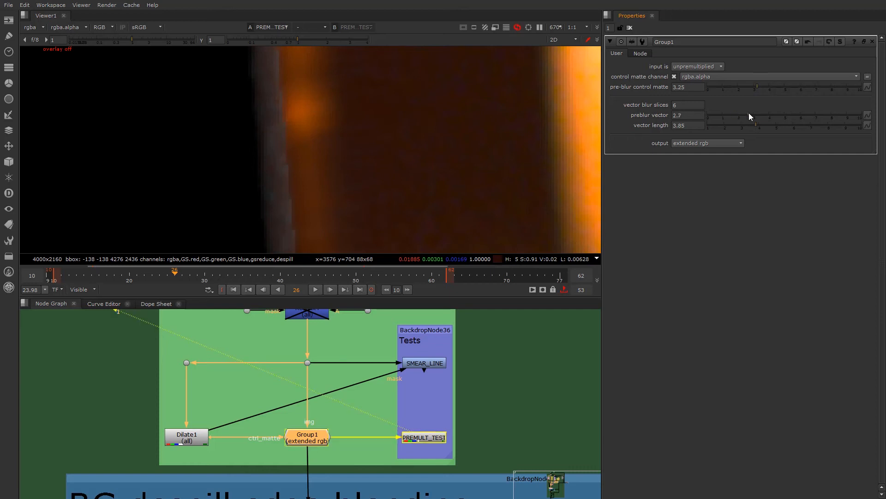
- Set Group1's vector length to 3.7 and its preblur vector to 1.2, trying 7 vector blur slices
{"action": "left_click", "coordinate": [780, 125]}
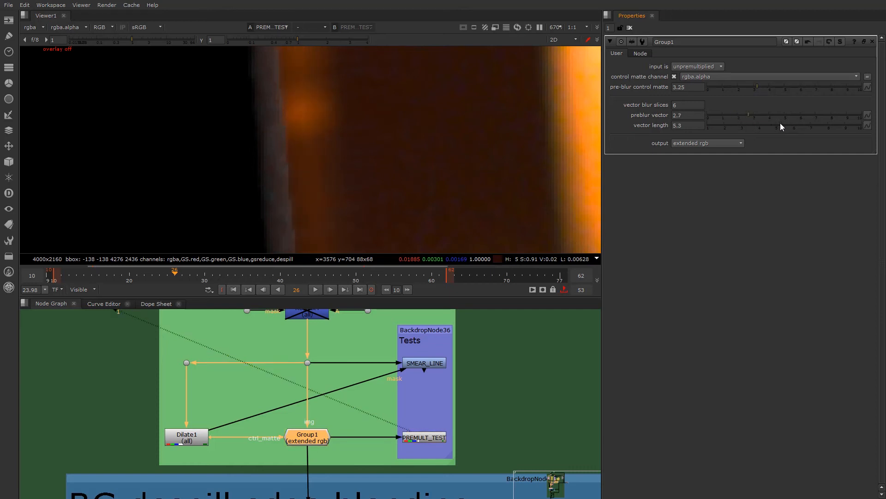
{"action": "left_click", "coordinate": [753, 124]}
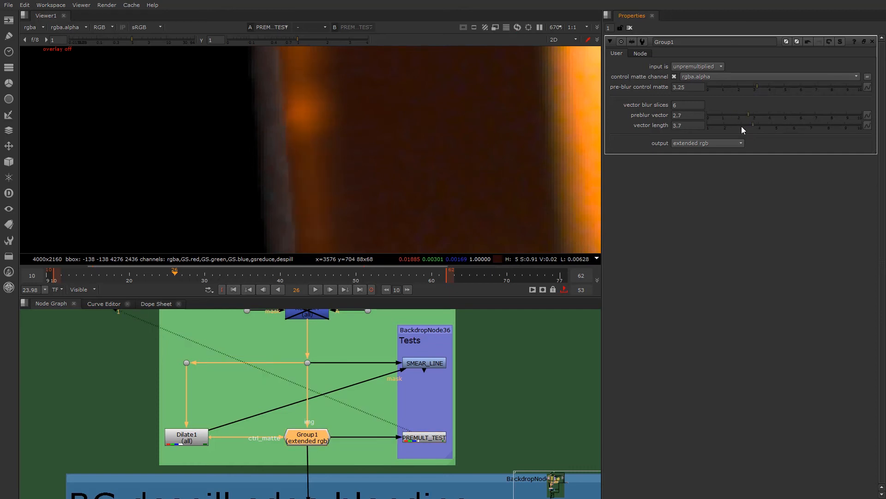
{"action": "left_click", "coordinate": [679, 115]}
{"action": "left_click", "coordinate": [684, 104]}
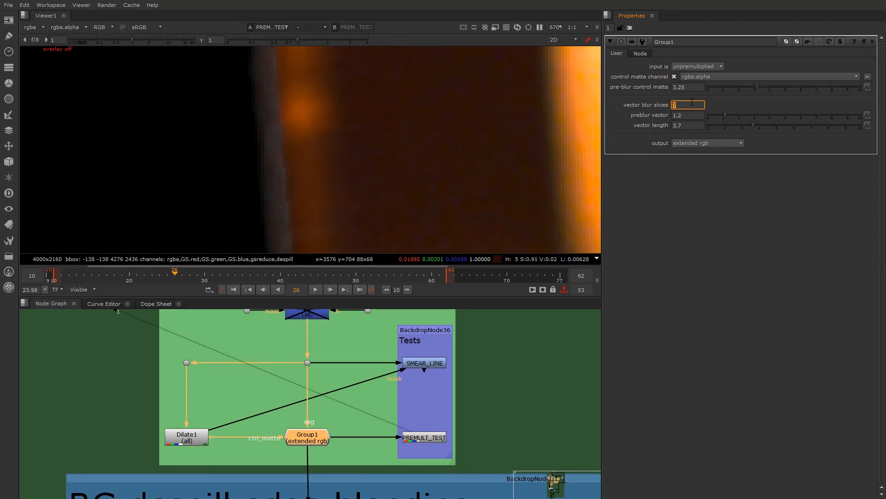
- Set Group1's pre-blur control matte to 1.5 and disable the node
{"action": "left_click_drag", "start_coordinate": [737, 86], "coordinate": [749, 85]}
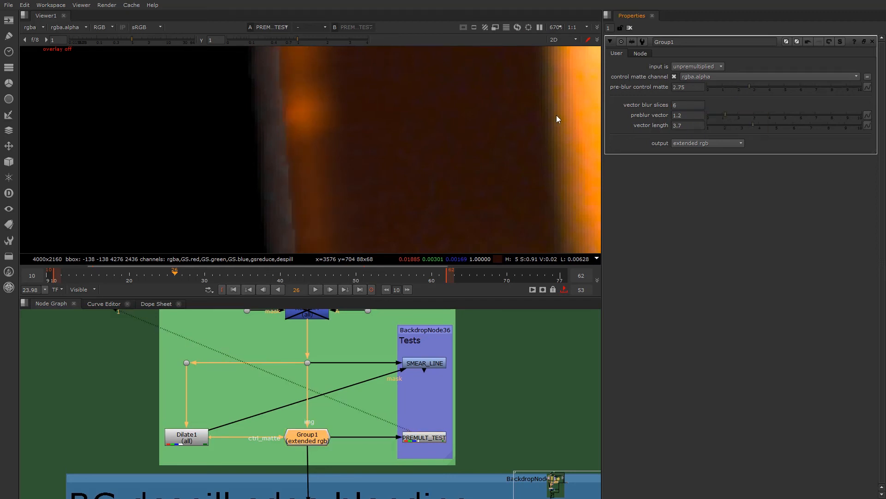
{"action": "scroll", "coordinate": [285, 169], "scroll_direction": "down", "scroll_amount": 2}
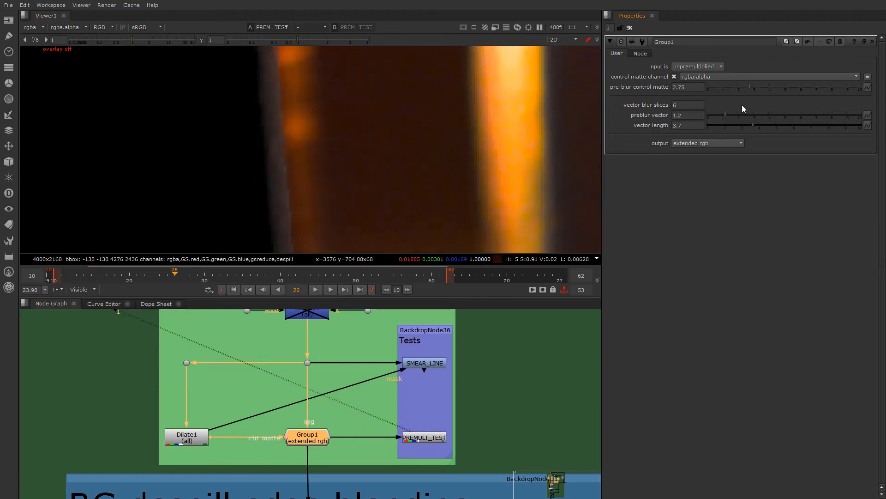
{"action": "left_click_drag", "start_coordinate": [749, 87], "coordinate": [764, 86]}
{"action": "left_click", "coordinate": [731, 87]}
{"action": "left_click", "coordinate": [300, 439]}
{"action": "key", "text": "d"}
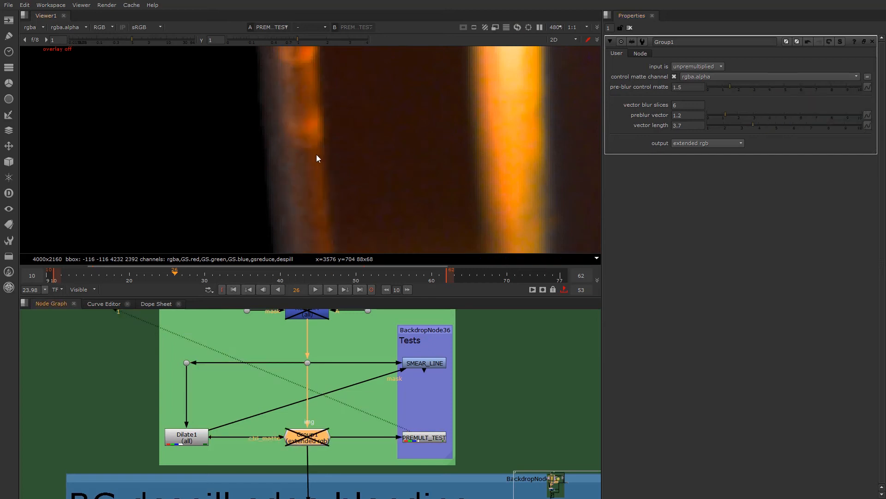
- Examine the PREMULT_TEST image along the nose, beard and back of the head with Group1 disabled
{"action": "scroll", "coordinate": [338, 160], "scroll_direction": "down", "scroll_amount": 3}
{"action": "scroll", "coordinate": [352, 163], "scroll_direction": "down", "scroll_amount": 5}
{"action": "scroll", "coordinate": [353, 164], "scroll_direction": "down", "scroll_amount": 4}
{"action": "middle_click_drag", "start_coordinate": [353, 179], "coordinate": [328, 95]}
{"action": "scroll", "coordinate": [328, 95], "scroll_direction": "up", "scroll_amount": 4}
{"action": "scroll", "coordinate": [327, 95], "scroll_direction": "down", "scroll_amount": 4}
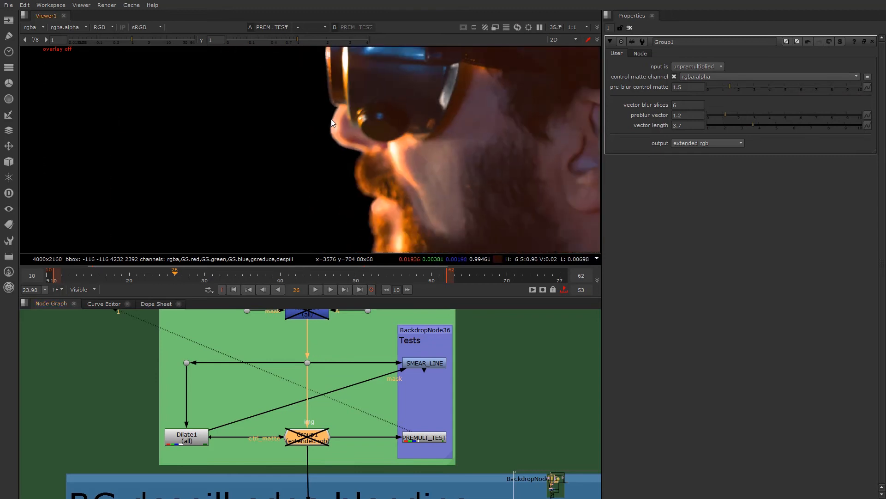
{"action": "scroll", "coordinate": [319, 122], "scroll_direction": "down", "scroll_amount": 2}
{"action": "scroll", "coordinate": [311, 77], "scroll_direction": "up", "scroll_amount": 3}
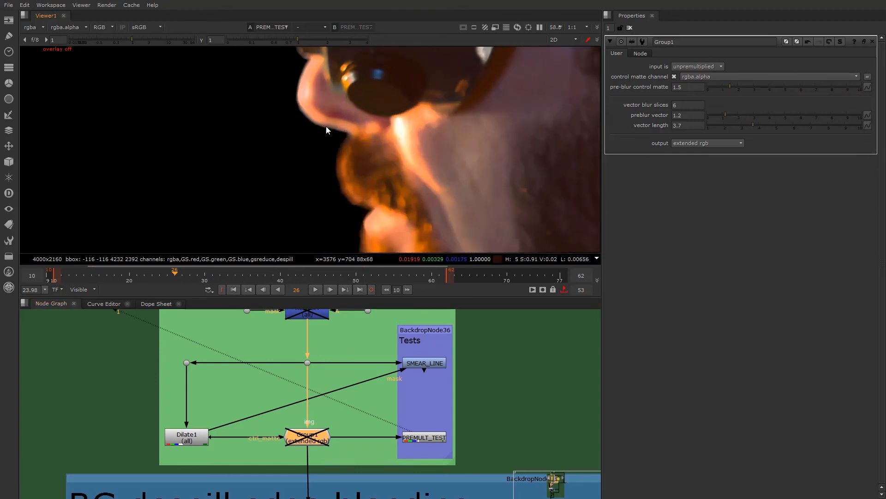
{"action": "scroll", "coordinate": [354, 150], "scroll_direction": "down", "scroll_amount": 5}
{"action": "middle_click_drag", "start_coordinate": [263, 181], "coordinate": [90, 183]}
{"action": "scroll", "coordinate": [430, 139], "scroll_direction": "up", "scroll_amount": 2}
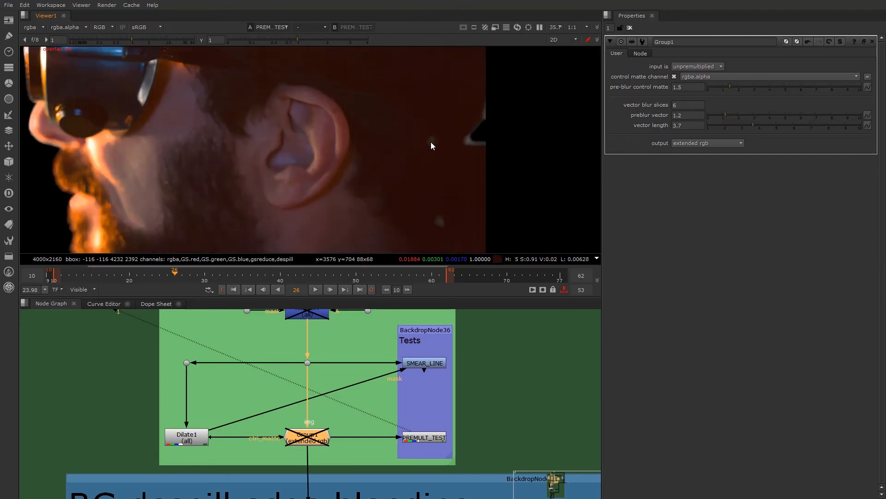
- Check the alpha channel of the PREMULT_TEST image, return to colour and inspect the goggles
{"action": "scroll", "coordinate": [402, 169], "scroll_direction": "down", "scroll_amount": 3}
{"action": "middle_click_drag", "start_coordinate": [203, 200], "coordinate": [246, 228]}
{"action": "key", "text": "a"}
{"action": "key", "text": "a"}
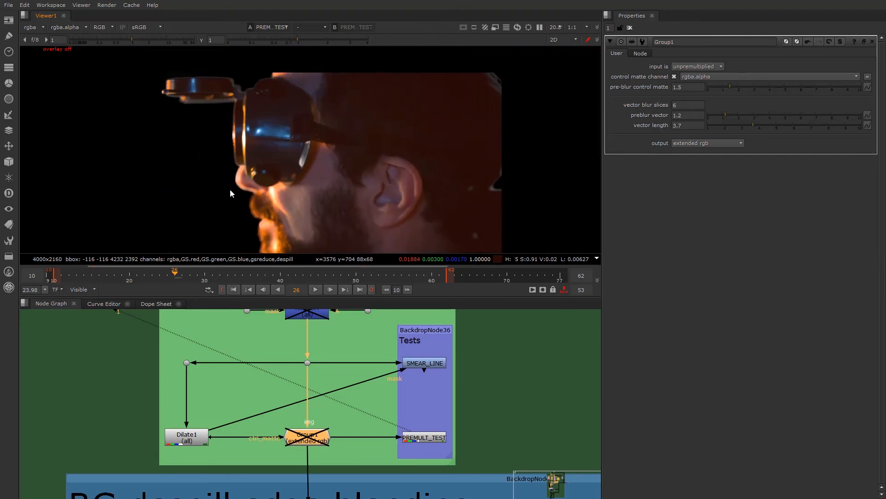
{"action": "scroll", "coordinate": [209, 98], "scroll_direction": "up", "scroll_amount": 4}
{"action": "scroll", "coordinate": [250, 348], "scroll_direction": "down", "scroll_amount": 6}
- View the output of the Copy14 node at the end of the Edge Despill section
{"action": "middle_click_drag", "start_coordinate": [282, 415], "coordinate": [261, 420]}
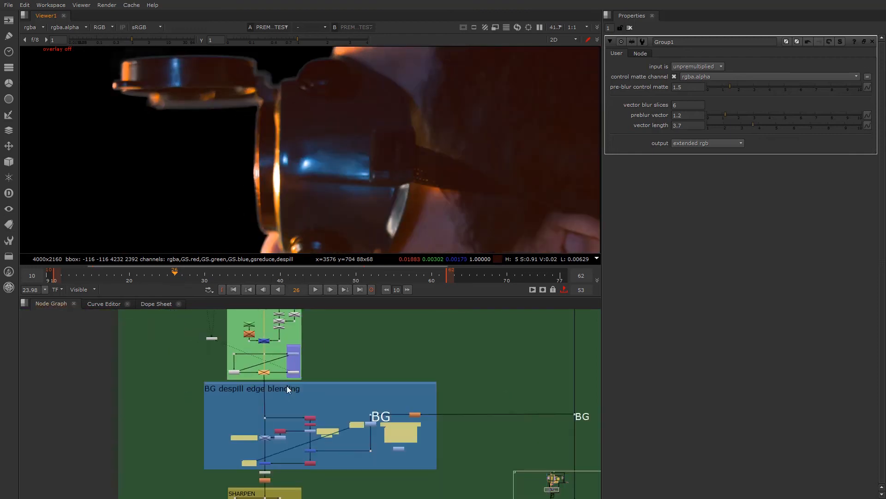
{"action": "middle_click_drag", "start_coordinate": [252, 371], "coordinate": [272, 426]}
{"action": "middle_click_drag", "start_coordinate": [217, 311], "coordinate": [225, 481]}
{"action": "scroll", "coordinate": [189, 374], "scroll_direction": "up", "scroll_amount": 2}
{"action": "middle_click_drag", "start_coordinate": [266, 366], "coordinate": [227, 425]}
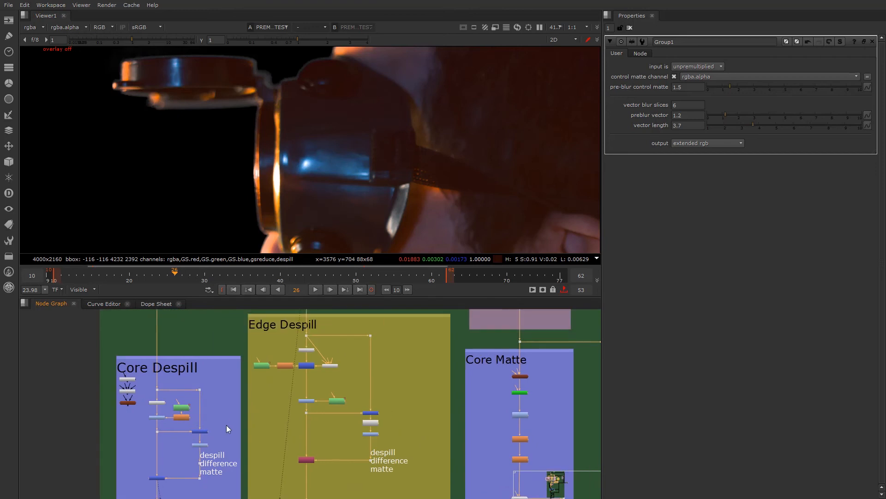
{"action": "scroll", "coordinate": [243, 201], "scroll_direction": "down", "scroll_amount": 2}
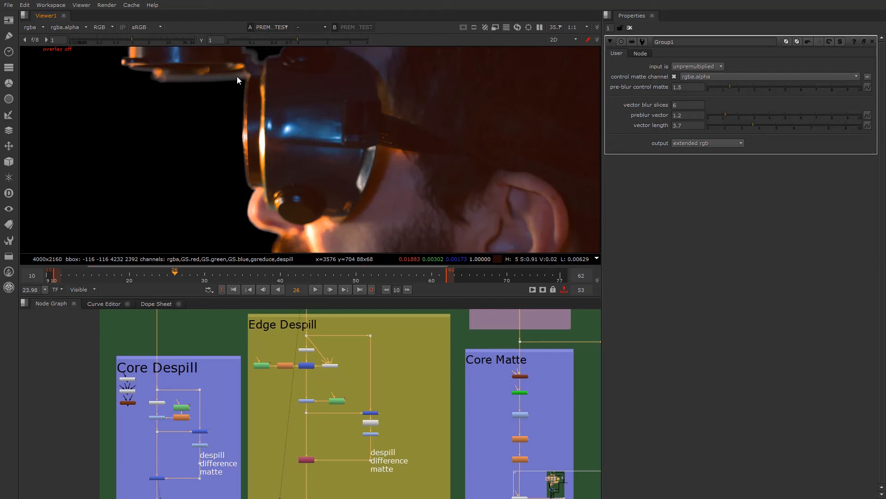
{"action": "scroll", "coordinate": [312, 399], "scroll_direction": "down", "scroll_amount": 5}
{"action": "mouse_move", "coordinate": [296, 417]}
{"action": "middle_mouse_down"}
{"action": "mouse_move", "coordinate": [295, 480]}
{"action": "mouse_move", "coordinate": [290, 403]}
{"action": "middle_mouse_up"}
{"action": "scroll", "coordinate": [296, 406], "scroll_direction": "up", "scroll_amount": 5}
{"action": "left_click", "coordinate": [300, 409]}
{"action": "key", "text": "1"}
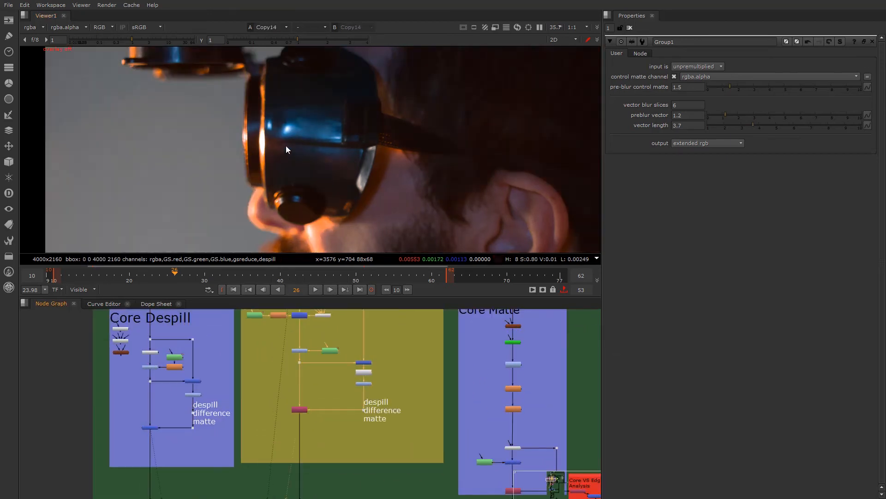
{"action": "scroll", "coordinate": [261, 140], "scroll_direction": "up", "scroll_amount": 1}
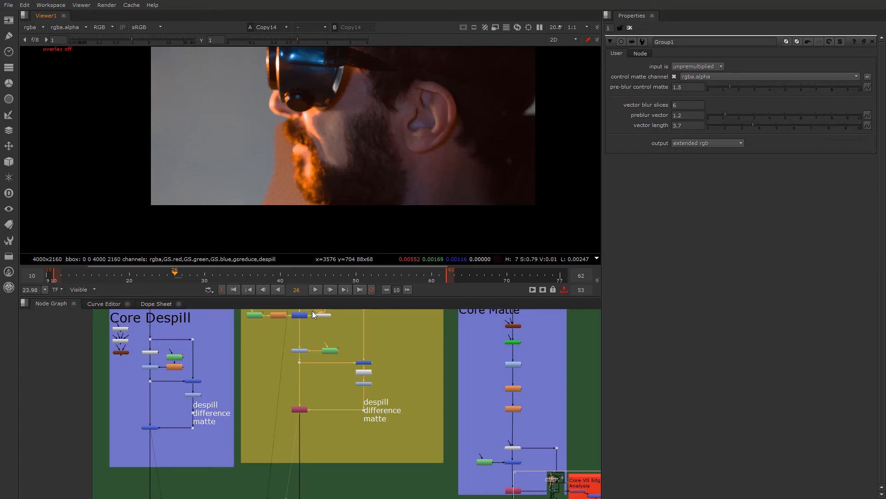
- Select the BG despill edge blending backdrop together with the nodes inside it
{"action": "scroll", "coordinate": [254, 406], "scroll_direction": "down", "scroll_amount": 6}
{"action": "middle_click_drag", "start_coordinate": [274, 493], "coordinate": [270, 389]}
{"action": "scroll", "coordinate": [267, 422], "scroll_direction": "down", "scroll_amount": 1}
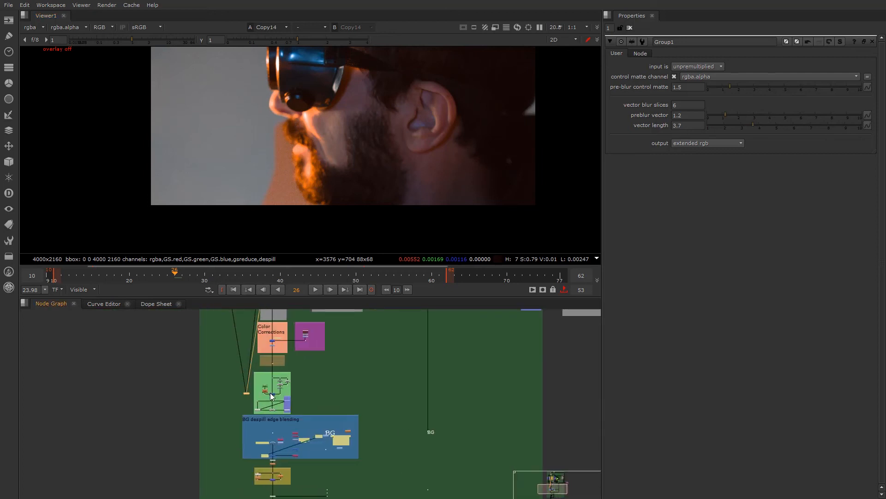
{"action": "scroll", "coordinate": [271, 389], "scroll_direction": "up", "scroll_amount": 8}
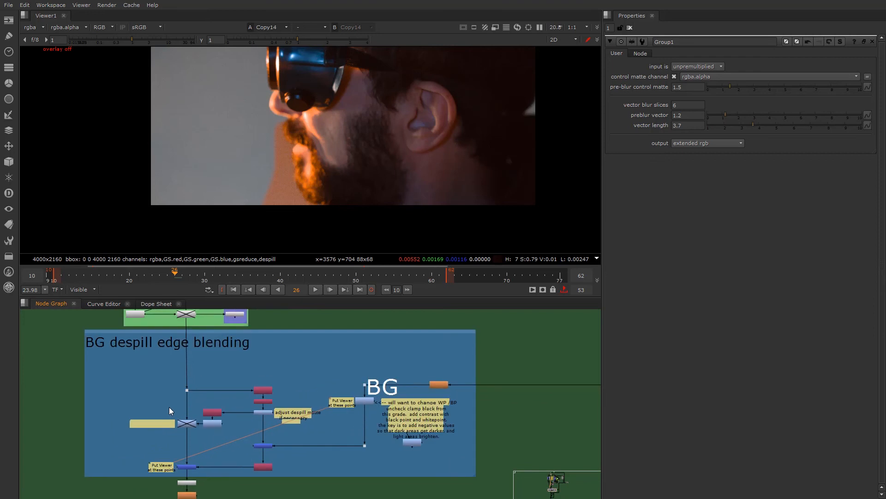
{"action": "scroll", "coordinate": [217, 411], "scroll_direction": "up", "scroll_amount": 2}
{"action": "left_click_drag", "start_coordinate": [123, 311], "coordinate": [123, 315]}
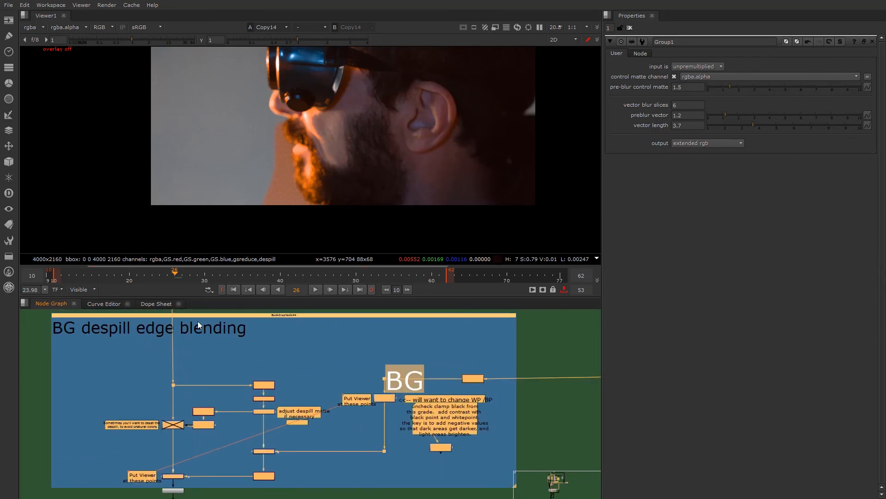
- View the output of the disabled Group1 node just above the BG despill edge blending section
{"action": "scroll", "coordinate": [223, 329], "scroll_direction": "down", "scroll_amount": 3}
{"action": "middle_click_drag", "start_coordinate": [224, 329], "coordinate": [234, 383]}
{"action": "scroll", "coordinate": [201, 350], "scroll_direction": "up", "scroll_amount": 3}
{"action": "left_click", "coordinate": [201, 349]}
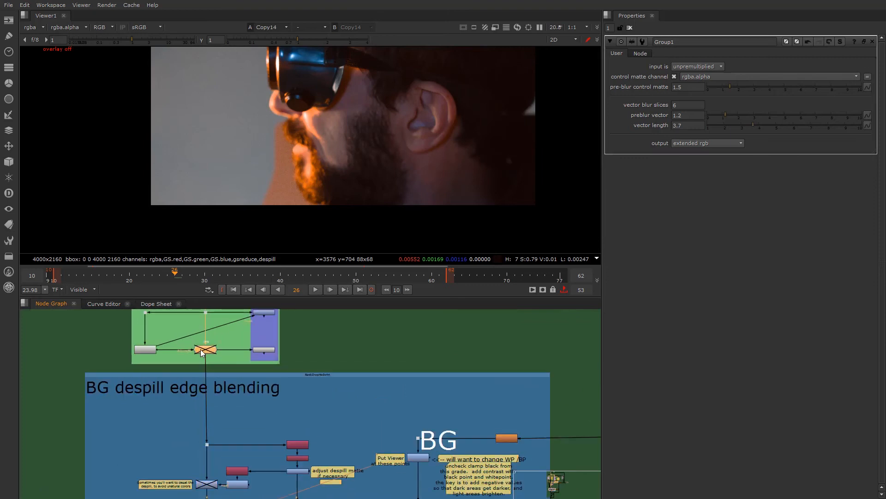
{"action": "middle_click_drag", "start_coordinate": [206, 333], "coordinate": [206, 384]}
{"action": "scroll", "coordinate": [207, 384], "scroll_direction": "up", "scroll_amount": 1}
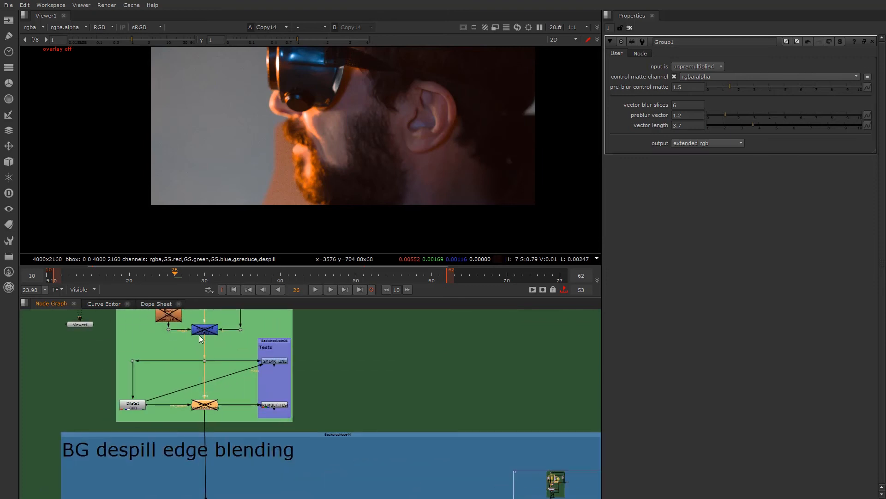
{"action": "middle_click_drag", "start_coordinate": [213, 426], "coordinate": [206, 372]}
{"action": "left_click", "coordinate": [197, 350]}
{"action": "key", "text": "1"}
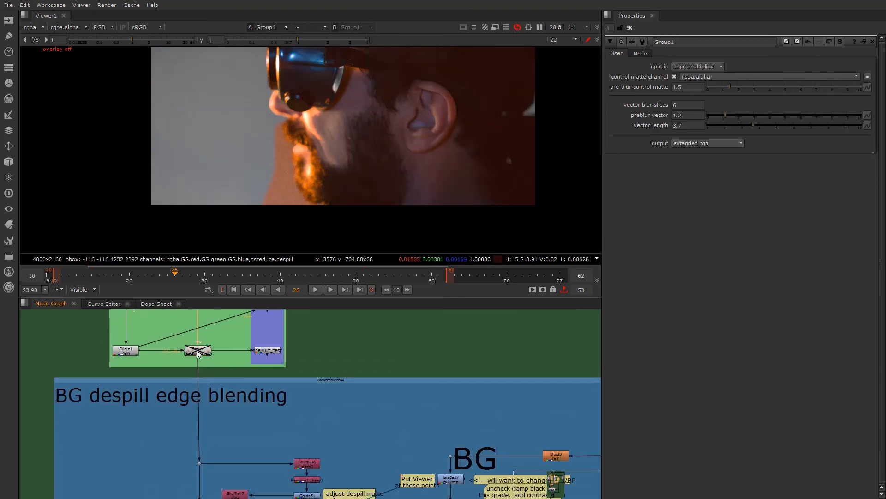
- Display the despill layer of Group1 and examine its edge along the face, beard and goggles
{"action": "left_click", "coordinate": [30, 28]}
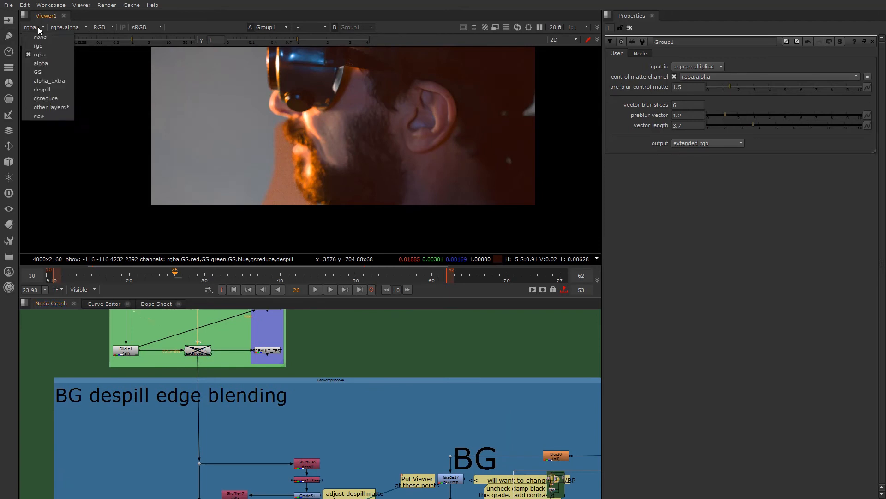
{"action": "left_click", "coordinate": [54, 89]}
{"action": "middle_click_drag", "start_coordinate": [315, 166], "coordinate": [305, 190]}
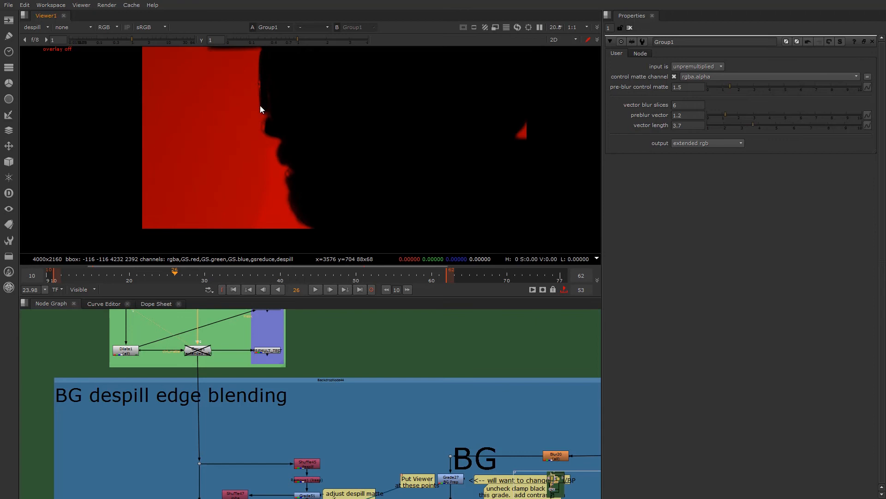
{"action": "scroll", "coordinate": [260, 109], "scroll_direction": "up", "scroll_amount": 5}
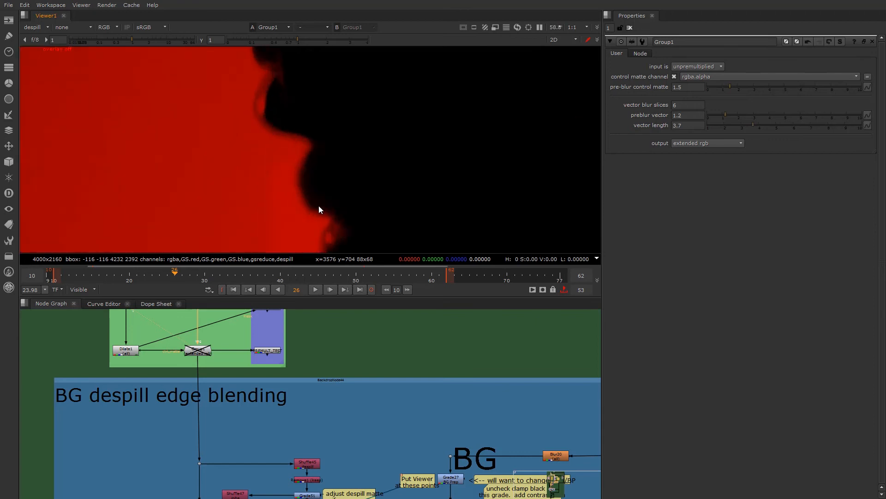
{"action": "scroll", "coordinate": [319, 206], "scroll_direction": "down", "scroll_amount": 3}
{"action": "scroll", "coordinate": [214, 92], "scroll_direction": "up", "scroll_amount": 2}
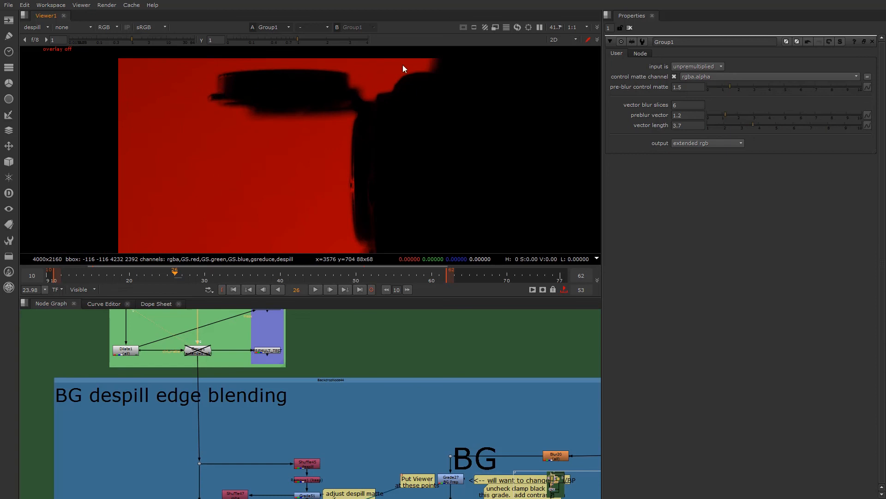
{"action": "scroll", "coordinate": [356, 135], "scroll_direction": "down", "scroll_amount": 2}
{"action": "scroll", "coordinate": [357, 447], "scroll_direction": "down", "scroll_amount": 4}
- Turn the viewer overlay on with the whole despill frame in view
{"action": "middle_click_drag", "start_coordinate": [356, 447], "coordinate": [303, 415]}
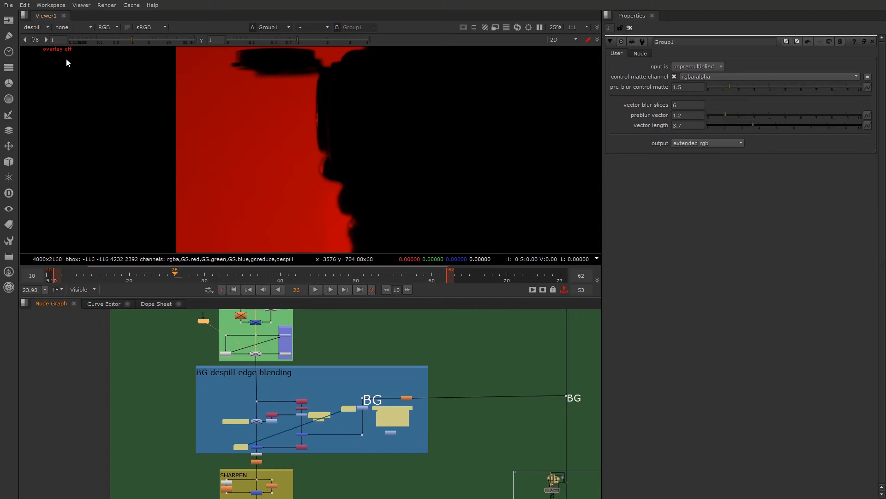
{"action": "scroll", "coordinate": [290, 145], "scroll_direction": "down", "scroll_amount": 2}
{"action": "key", "text": "o"}
{"action": "scroll", "coordinate": [274, 420], "scroll_direction": "up", "scroll_amount": 3}
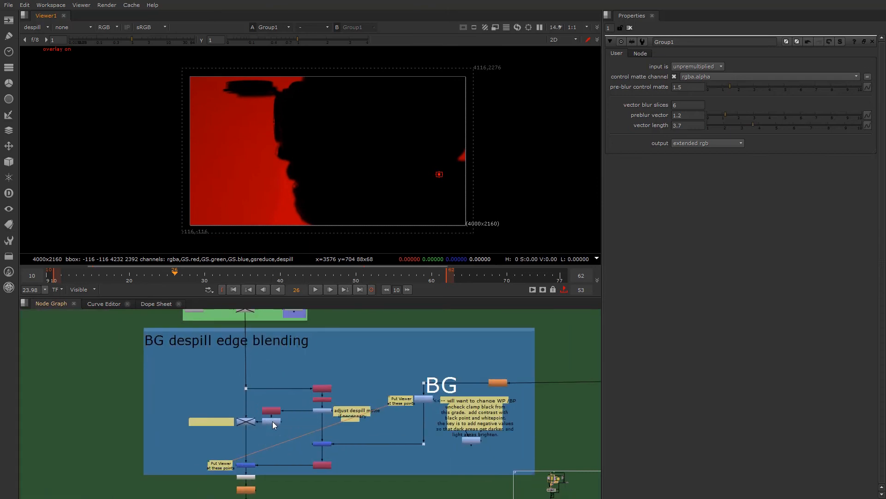
- Trace the BG input back to the BACKDROP section and view its sunset Read5 node
{"action": "scroll", "coordinate": [366, 427], "scroll_direction": "down", "scroll_amount": 4}
{"action": "middle_click_drag", "start_coordinate": [416, 418], "coordinate": [298, 422]}
{"action": "middle_click_drag", "start_coordinate": [455, 384], "coordinate": [379, 465]}
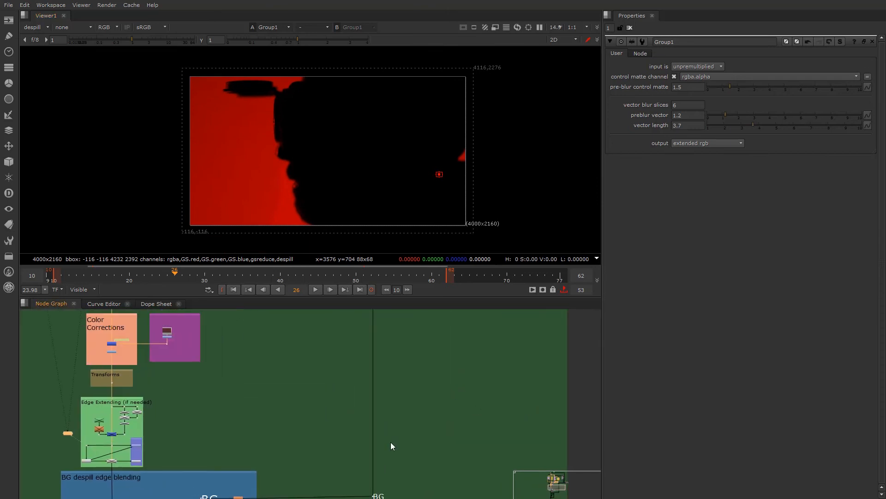
{"action": "scroll", "coordinate": [390, 401], "scroll_direction": "down", "scroll_amount": 2}
{"action": "middle_click_drag", "start_coordinate": [478, 320], "coordinate": [459, 357]}
{"action": "scroll", "coordinate": [458, 355], "scroll_direction": "up", "scroll_amount": 4}
{"action": "middle_click_drag", "start_coordinate": [569, 354], "coordinate": [425, 381]}
{"action": "scroll", "coordinate": [425, 381], "scroll_direction": "up", "scroll_amount": 2}
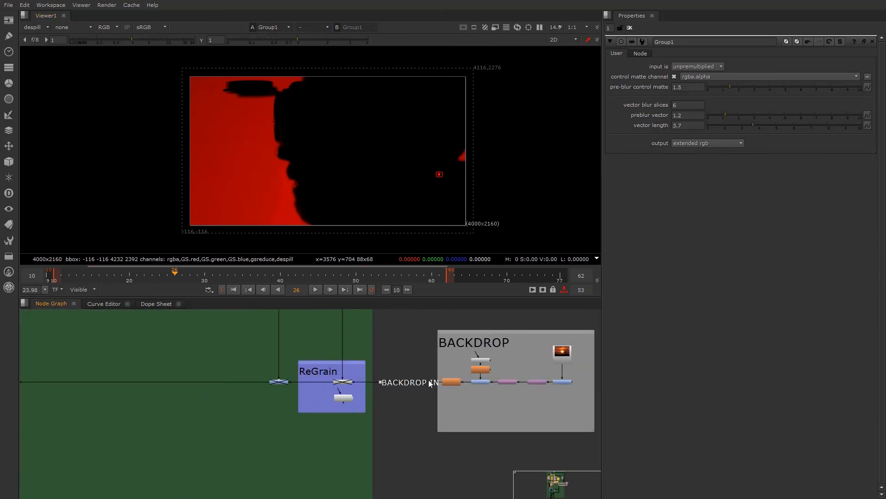
{"action": "left_click", "coordinate": [562, 353]}
{"action": "key", "text": "1"}
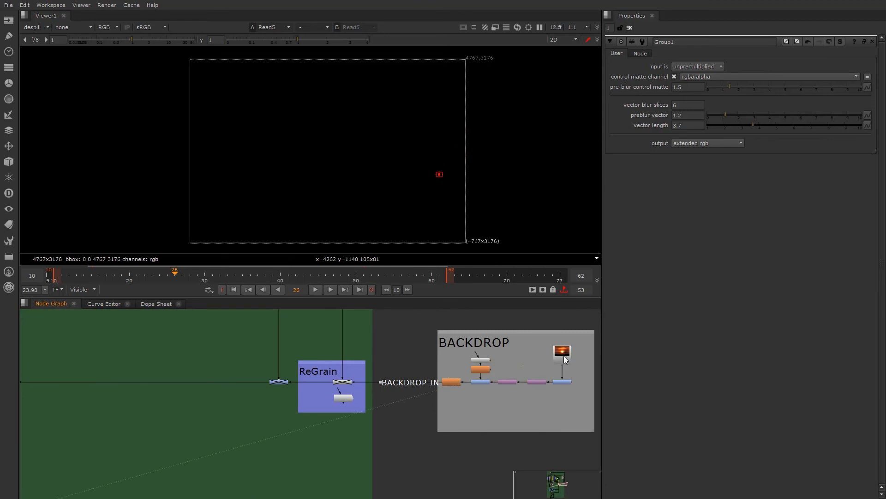
- Switch the displayed layer back to rgba to see the sunset image in colour
{"action": "left_click", "coordinate": [106, 27]}
{"action": "left_click", "coordinate": [116, 33]}
{"action": "left_click", "coordinate": [40, 28]}
{"action": "left_click", "coordinate": [46, 54]}
{"action": "scroll", "coordinate": [559, 385], "scroll_direction": "up", "scroll_amount": 2}
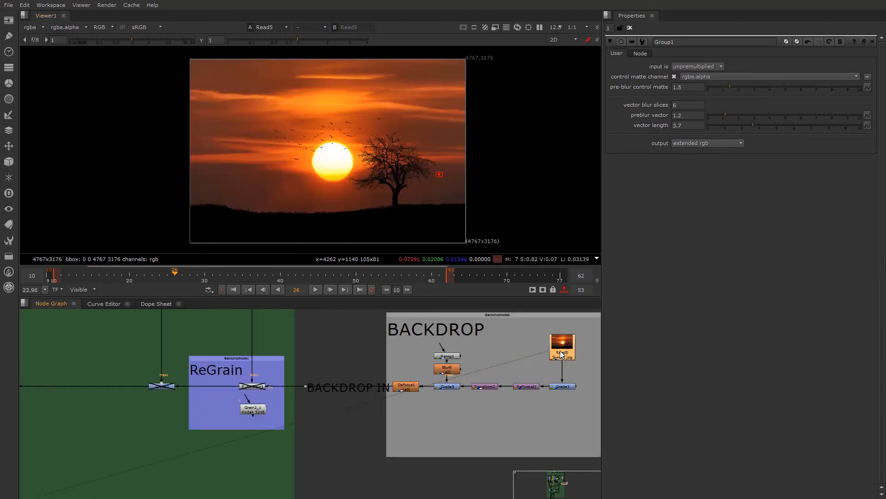
- View the Reformat1 output, follow the backdrop chain through its transform and grade, and view Defocus1
{"action": "left_click", "coordinate": [530, 386]}
{"action": "key", "text": "1"}
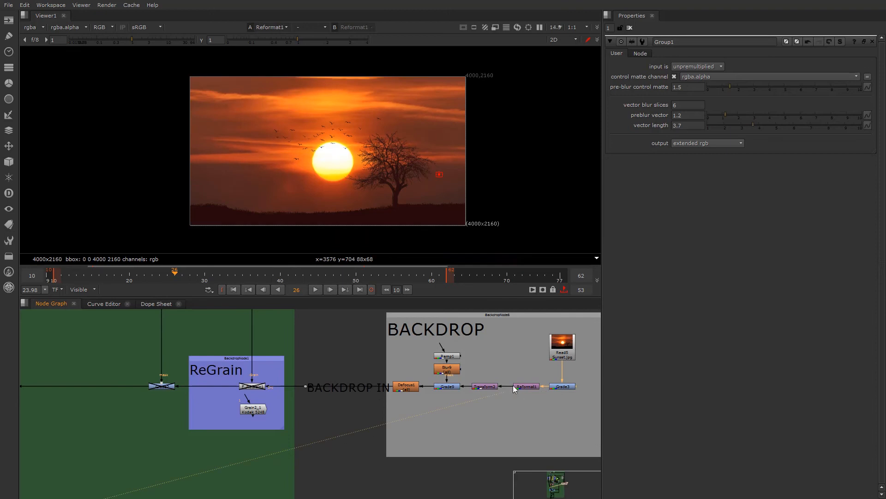
{"action": "left_click", "coordinate": [493, 387], "text": "ctrl+shift"}
{"action": "left_click", "coordinate": [446, 386], "text": "ctrl+shift"}
{"action": "left_click", "coordinate": [405, 385]}
{"action": "key", "text": "1"}
{"action": "scroll", "coordinate": [200, 378], "scroll_direction": "down", "scroll_amount": 3}
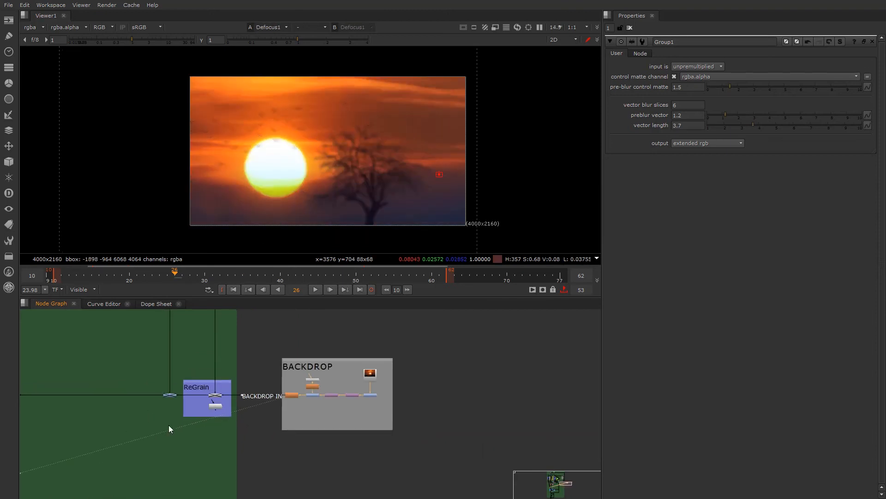
- Trace the BACKDROP IN connection through the ReGrain section to the corner dot beside Combined Matte
{"action": "middle_click_drag", "start_coordinate": [111, 427], "coordinate": [299, 431]}
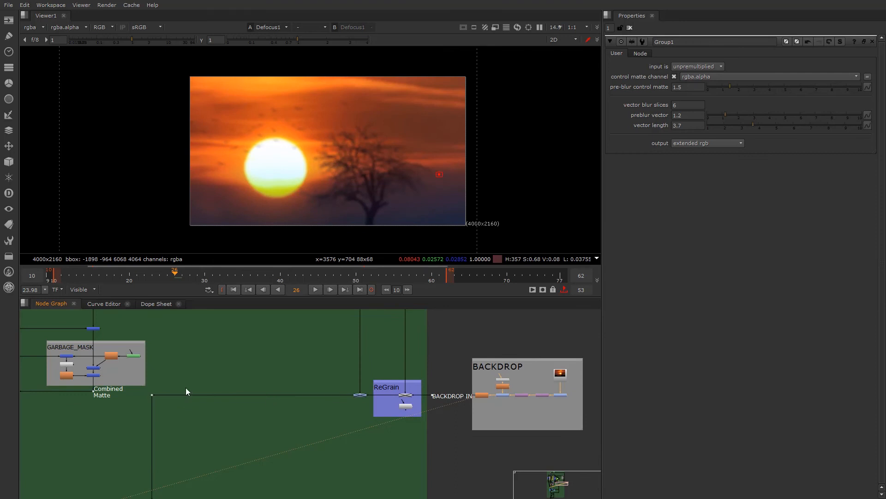
{"action": "scroll", "coordinate": [476, 400], "scroll_direction": "up", "scroll_amount": 3}
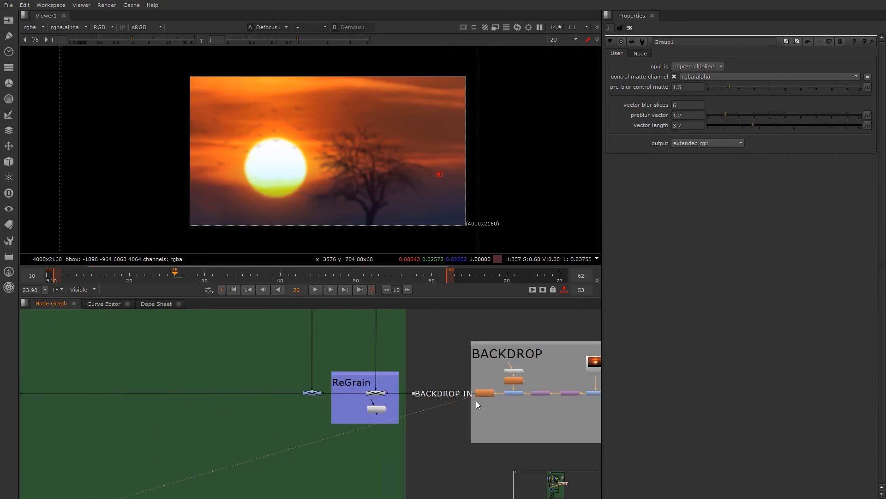
{"action": "scroll", "coordinate": [307, 415], "scroll_direction": "down", "scroll_amount": 2}
{"action": "middle_click_drag", "start_coordinate": [335, 415], "coordinate": [369, 417]}
{"action": "scroll", "coordinate": [362, 409], "scroll_direction": "up", "scroll_amount": 4}
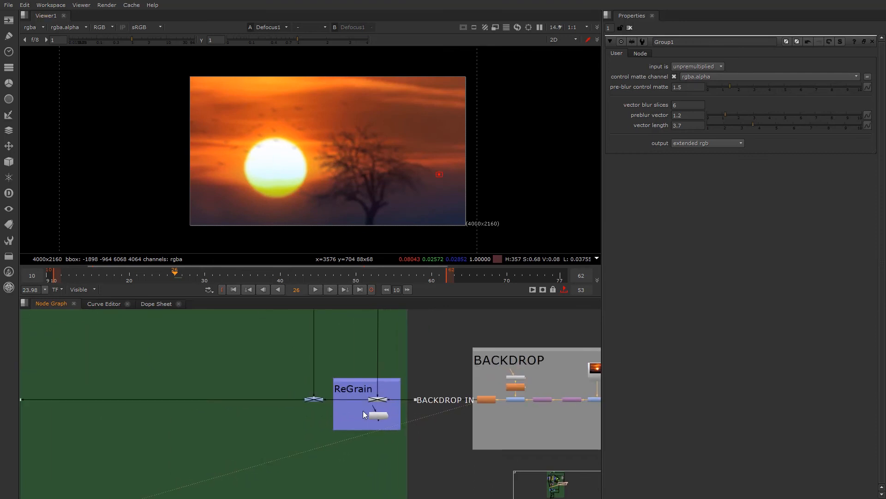
{"action": "scroll", "coordinate": [467, 400], "scroll_direction": "down", "scroll_amount": 2}
{"action": "middle_click_drag", "start_coordinate": [467, 400], "coordinate": [377, 408]}
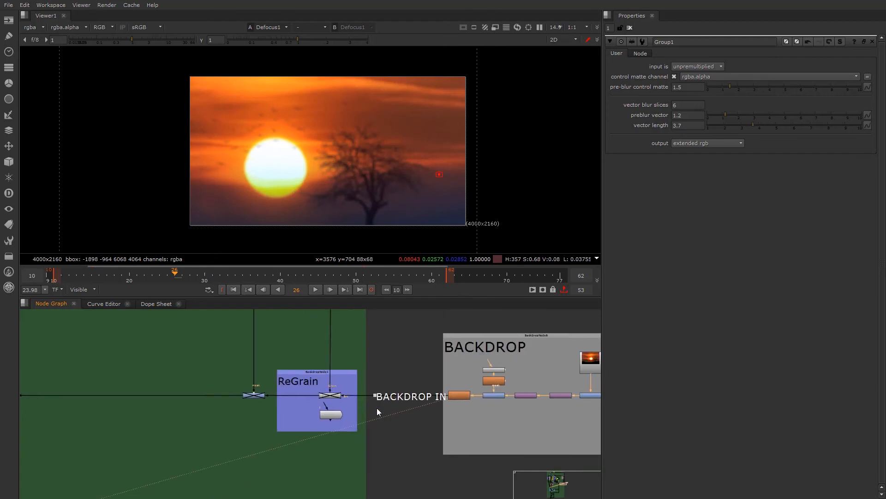
{"action": "scroll", "coordinate": [375, 398], "scroll_direction": "up", "scroll_amount": 2}
{"action": "scroll", "coordinate": [374, 398], "scroll_direction": "down", "scroll_amount": 2}
{"action": "middle_click_drag", "start_coordinate": [241, 396], "coordinate": [393, 396]}
{"action": "scroll", "coordinate": [296, 397], "scroll_direction": "down", "scroll_amount": 1}
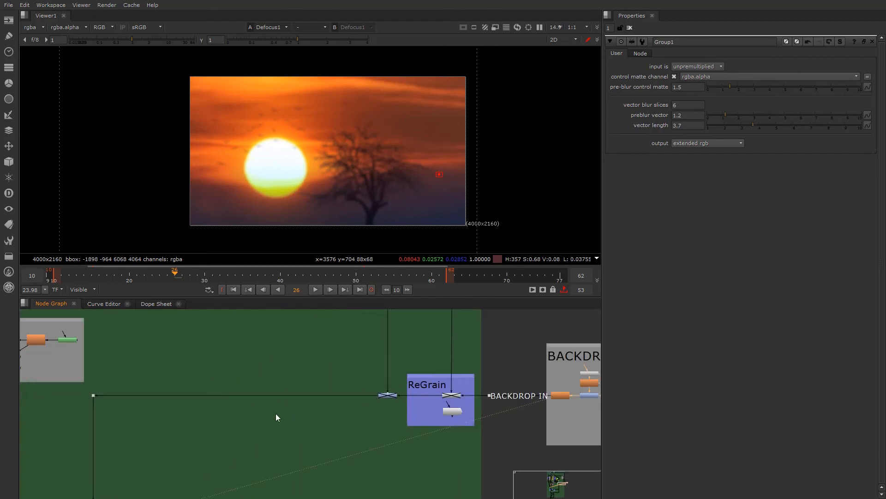
{"action": "scroll", "coordinate": [93, 396], "scroll_direction": "up", "scroll_amount": 2}
{"action": "left_click", "coordinate": [96, 397]}
{"action": "scroll", "coordinate": [133, 356], "scroll_direction": "down", "scroll_amount": 4}
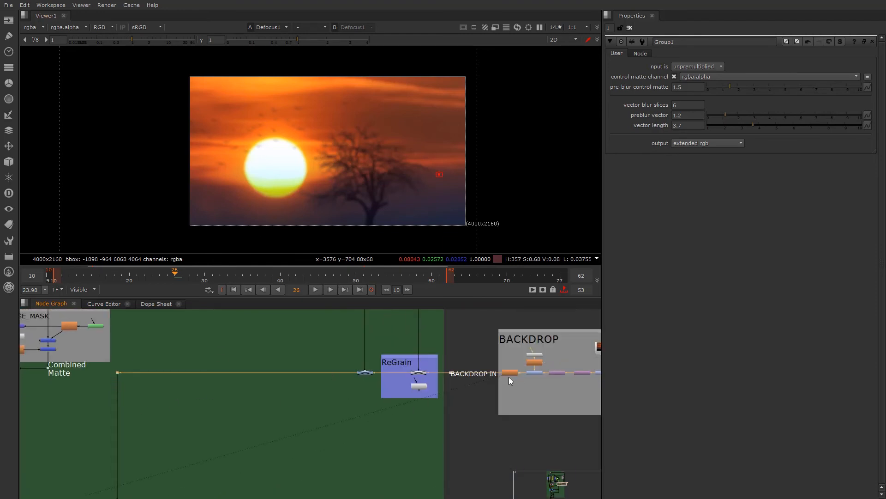
- Follow the backdrop connection down to the BG dot, view its output and compare it with Blur20
{"action": "scroll", "coordinate": [125, 405], "scroll_direction": "down", "scroll_amount": 2}
{"action": "middle_click_drag", "start_coordinate": [127, 425], "coordinate": [412, 406]}
{"action": "middle_click_drag", "start_coordinate": [411, 489], "coordinate": [382, 355]}
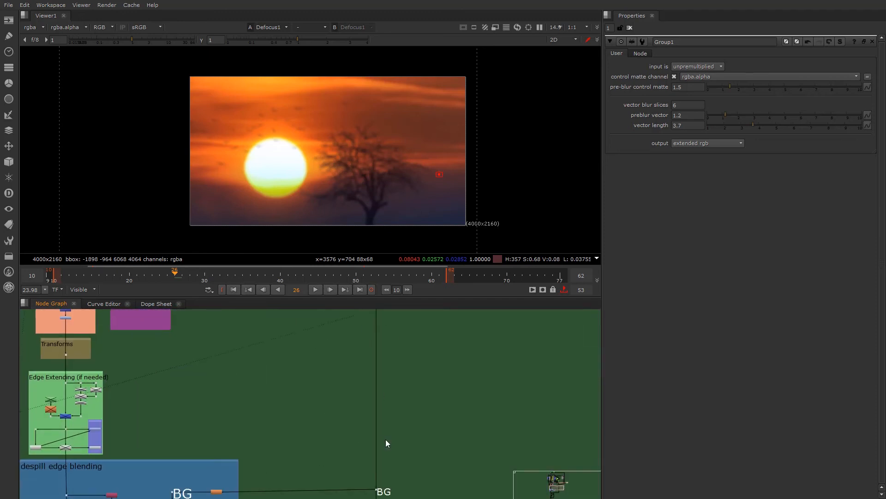
{"action": "middle_click_drag", "start_coordinate": [369, 496], "coordinate": [377, 392]}
{"action": "scroll", "coordinate": [386, 372], "scroll_direction": "up", "scroll_amount": 2}
{"action": "left_click", "coordinate": [389, 373]}
{"action": "key", "text": "1"}
{"action": "scroll", "coordinate": [291, 393], "scroll_direction": "down", "scroll_amount": 2}
{"action": "scroll", "coordinate": [278, 400], "scroll_direction": "up", "scroll_amount": 2}
{"action": "left_click", "coordinate": [334, 380]}
{"action": "key", "text": "1"}
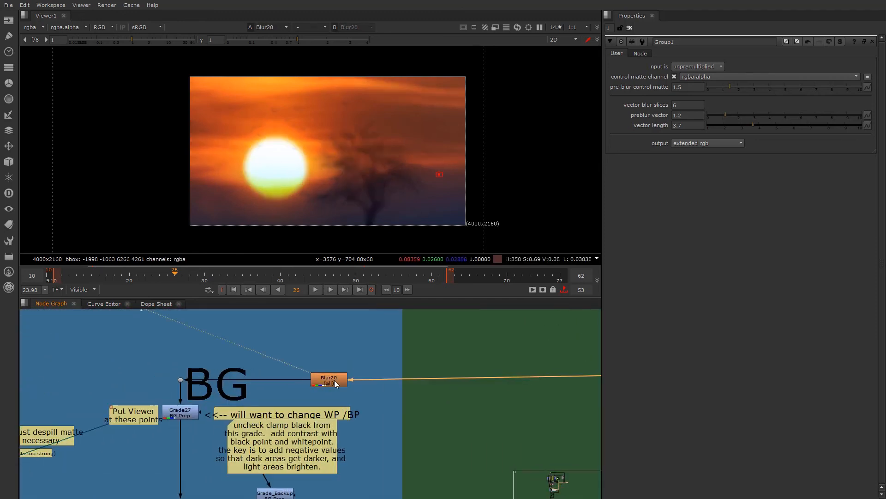
- Realign the BG dot and the Blur20 node, and set Blur20's size to 14.8
{"action": "double_click", "coordinate": [332, 380]}
{"action": "left_click_drag", "start_coordinate": [181, 381], "coordinate": [178, 367]}
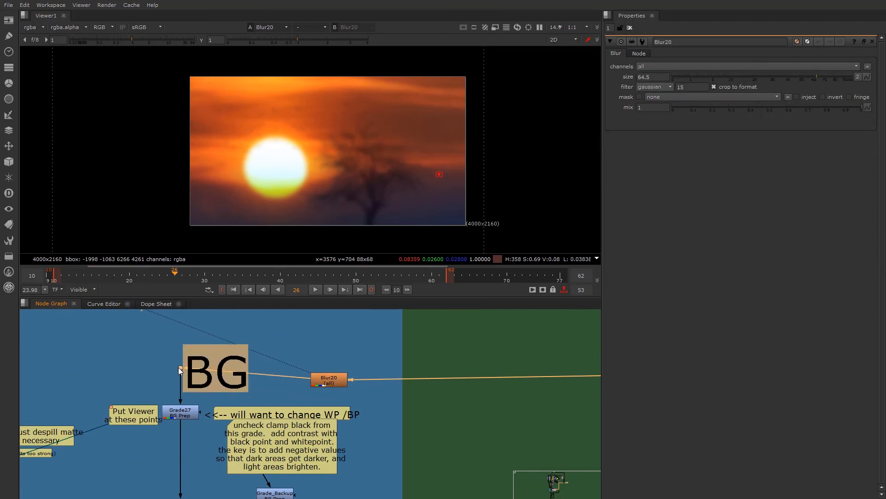
{"action": "mouse_move", "coordinate": [336, 380]}
{"action": "left_mouse_down"}
{"action": "mouse_move", "coordinate": [331, 372]}
{"action": "mouse_move", "coordinate": [338, 370]}
{"action": "left_mouse_up"}
{"action": "left_click", "coordinate": [328, 363]}
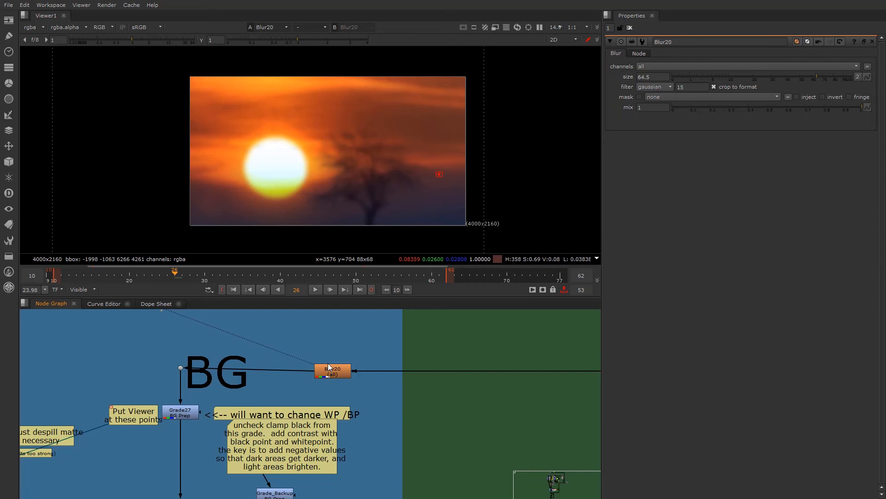
{"action": "left_click_drag", "start_coordinate": [781, 75], "coordinate": [741, 77]}
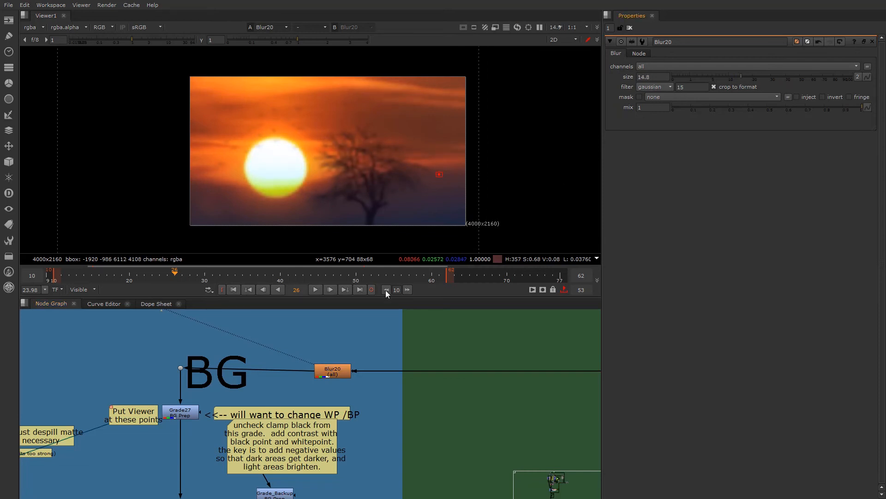
- View the output of the Grade27 BG Prep node and examine the sunset's dark and bright areas
{"action": "scroll", "coordinate": [163, 431], "scroll_direction": "up", "scroll_amount": 3}
{"action": "middle_click_drag", "start_coordinate": [163, 432], "coordinate": [272, 415]}
{"action": "left_click", "coordinate": [289, 387]}
{"action": "key", "text": "1"}
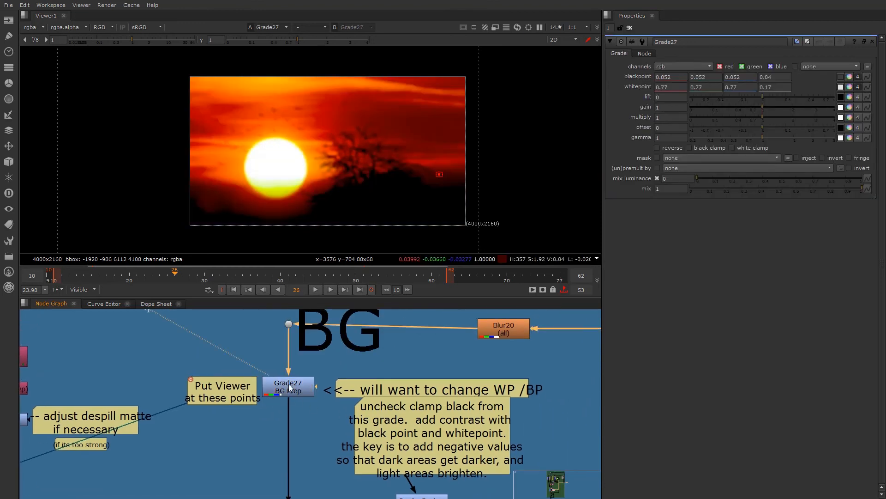
{"action": "scroll", "coordinate": [289, 178], "scroll_direction": "down", "scroll_amount": 2}
{"action": "left_click", "coordinate": [286, 390]}
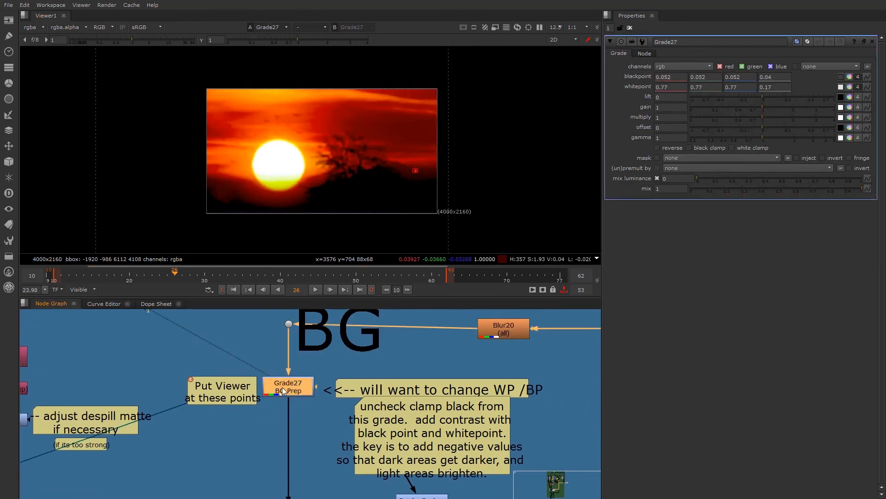
{"action": "scroll", "coordinate": [328, 195], "scroll_direction": "up", "scroll_amount": 3}
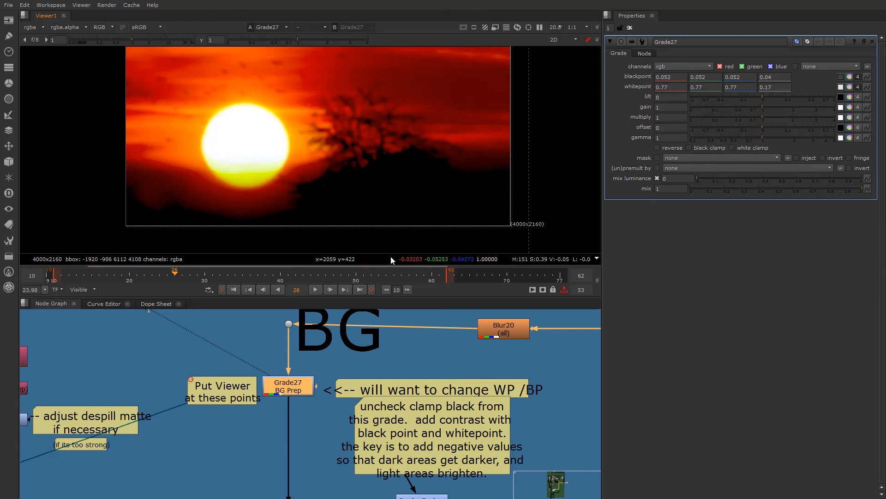
{"action": "left_click", "coordinate": [268, 145], "text": "ctrl"}
{"action": "scroll", "coordinate": [183, 406], "scroll_direction": "down", "scroll_amount": 5}
{"action": "scroll", "coordinate": [271, 419], "scroll_direction": "up", "scroll_amount": 6}
- Follow the graded background to where it meets the despill matte and select the Merge55 multiply node
{"action": "middle_click_drag", "start_coordinate": [136, 440], "coordinate": [316, 427]}
{"action": "scroll", "coordinate": [242, 422], "scroll_direction": "down", "scroll_amount": 3}
{"action": "scroll", "coordinate": [312, 422], "scroll_direction": "up", "scroll_amount": 3}
{"action": "scroll", "coordinate": [309, 417], "scroll_direction": "down", "scroll_amount": 3}
{"action": "scroll", "coordinate": [309, 417], "scroll_direction": "up", "scroll_amount": 3}
{"action": "left_click", "coordinate": [309, 412]}
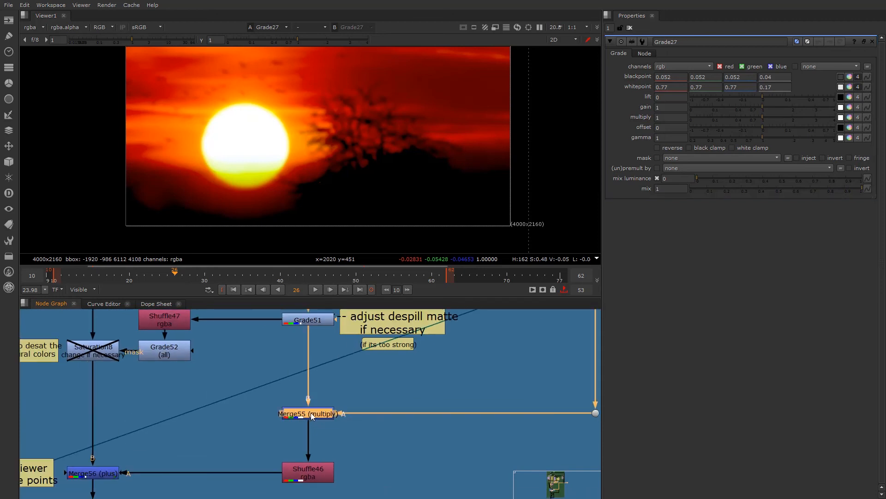
- Move the Grade_Backup node closer beneath the note about black clamp, and open its settings
{"action": "scroll", "coordinate": [300, 425], "scroll_direction": "down", "scroll_amount": 3}
{"action": "middle_click_drag", "start_coordinate": [198, 428], "coordinate": [46, 427]}
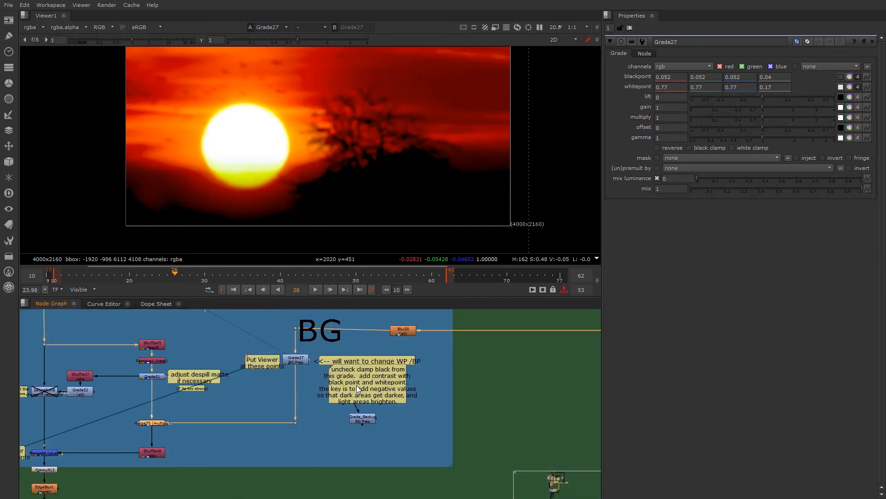
{"action": "scroll", "coordinate": [369, 415], "scroll_direction": "up", "scroll_amount": 3}
{"action": "left_click_drag", "start_coordinate": [351, 434], "coordinate": [320, 423]}
{"action": "middle_click_drag", "start_coordinate": [321, 424], "coordinate": [341, 461]}
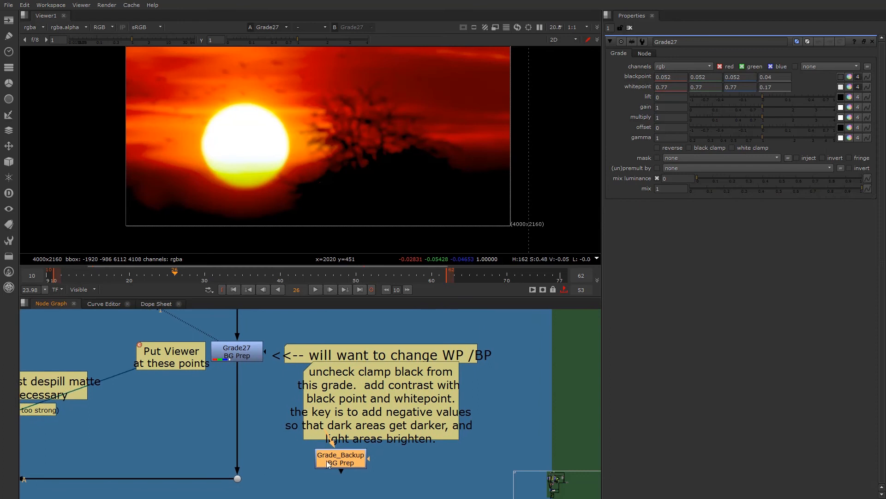
{"action": "left_click", "coordinate": [247, 356]}
{"action": "left_click", "coordinate": [338, 465]}
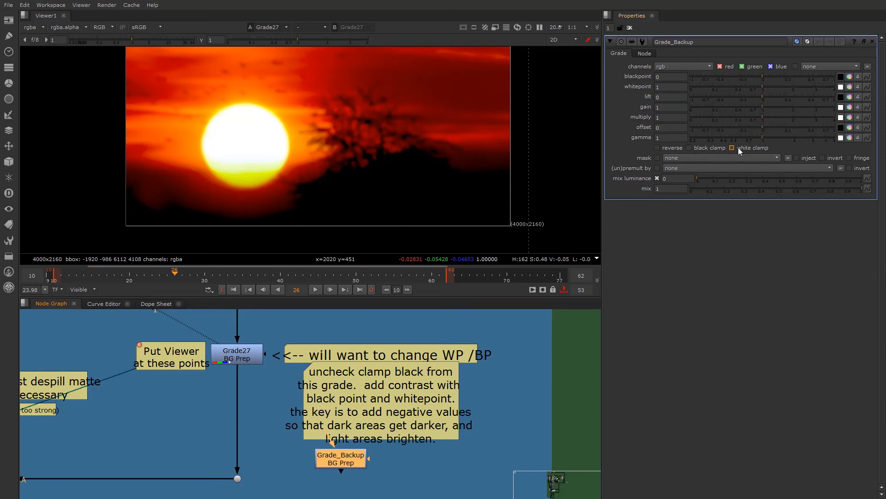
- Extract the Grade27 BG Prep node from the connection below the BG dot
{"action": "left_click", "coordinate": [239, 357]}
{"action": "middle_click_drag", "start_coordinate": [239, 357], "coordinate": [291, 407]}
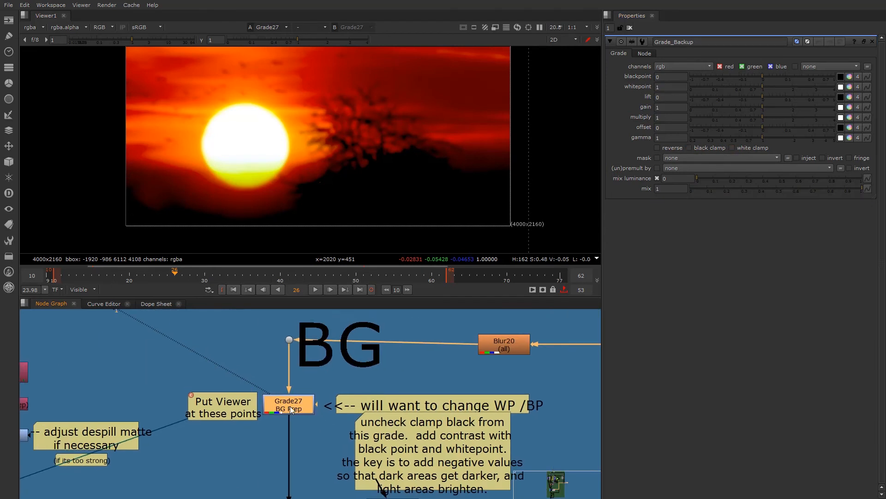
{"action": "scroll", "coordinate": [290, 402], "scroll_direction": "up", "scroll_amount": 1}
{"action": "key", "text": "ctrl+shift+x"}
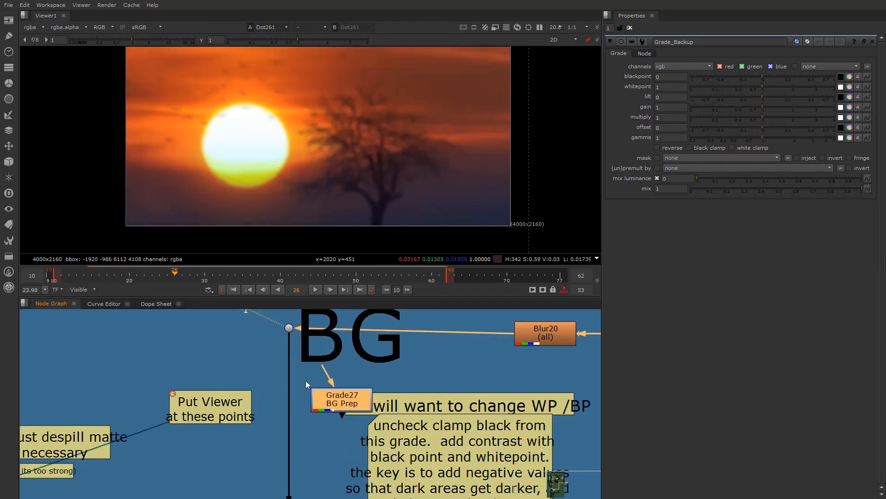
- Set Grade27 BG Prep aside, insert the Grade_Backup node into the connection below the BG dot, and view its output
{"action": "left_click_drag", "start_coordinate": [306, 384], "coordinate": [188, 343]}
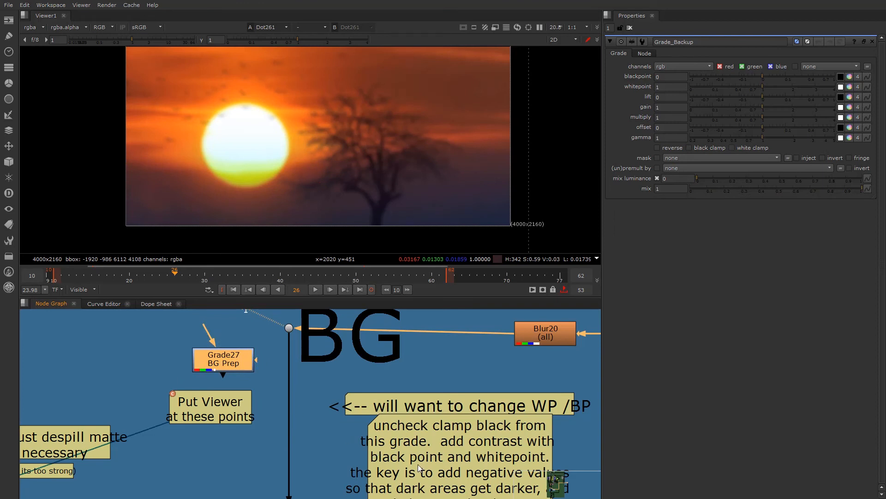
{"action": "scroll", "coordinate": [536, 469], "scroll_direction": "down", "scroll_amount": 2}
{"action": "middle_click_drag", "start_coordinate": [501, 449], "coordinate": [466, 411]}
{"action": "left_click_drag", "start_coordinate": [411, 482], "coordinate": [326, 376]}
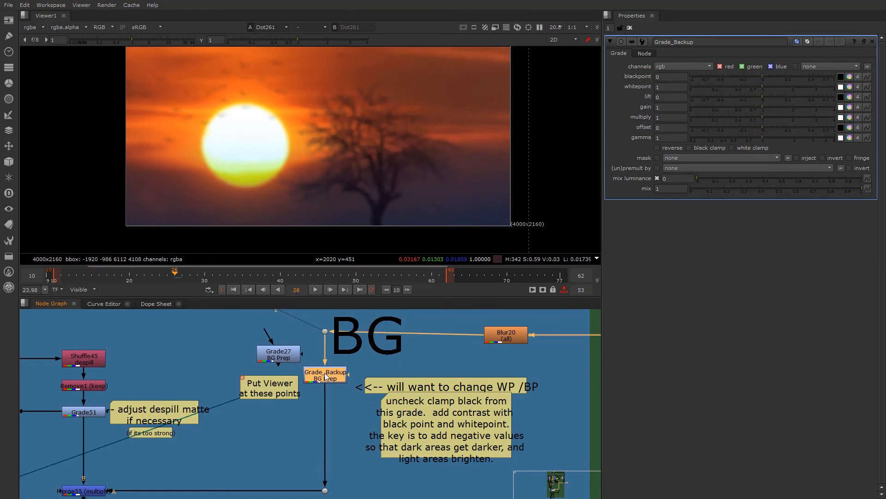
{"action": "key", "text": "1"}
{"action": "scroll", "coordinate": [370, 205], "scroll_direction": "up", "scroll_amount": 3}
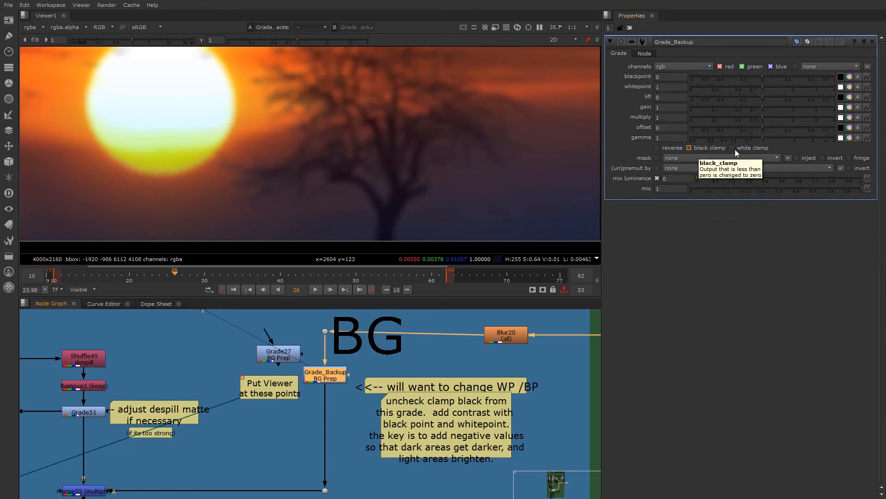
- Follow the graph to the despill desaturation branch and view the image at the dot above the Saturation8 node
{"action": "scroll", "coordinate": [261, 396], "scroll_direction": "down", "scroll_amount": 3}
{"action": "scroll", "coordinate": [259, 395], "scroll_direction": "down", "scroll_amount": 1}
{"action": "middle_click_drag", "start_coordinate": [247, 416], "coordinate": [372, 417]}
{"action": "scroll", "coordinate": [311, 425], "scroll_direction": "up", "scroll_amount": 3}
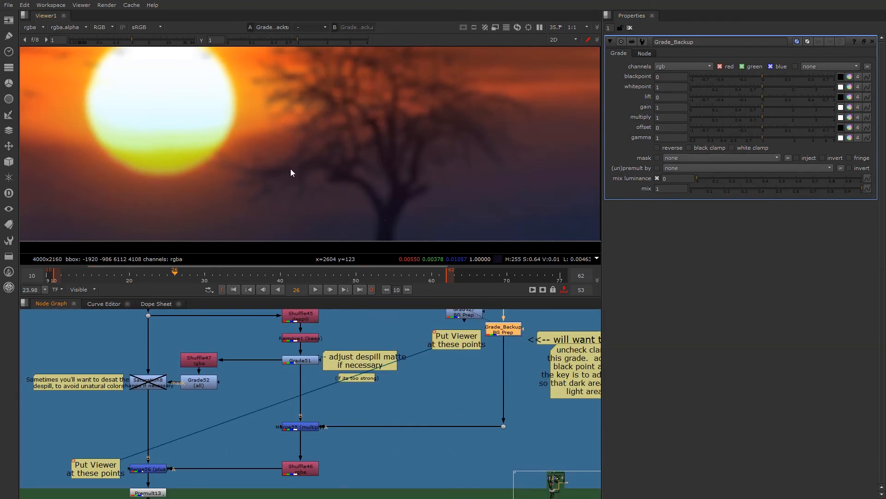
{"action": "middle_click_drag", "start_coordinate": [315, 390], "coordinate": [317, 421]}
{"action": "scroll", "coordinate": [136, 415], "scroll_direction": "down", "scroll_amount": 1}
{"action": "middle_click_drag", "start_coordinate": [136, 416], "coordinate": [235, 409]}
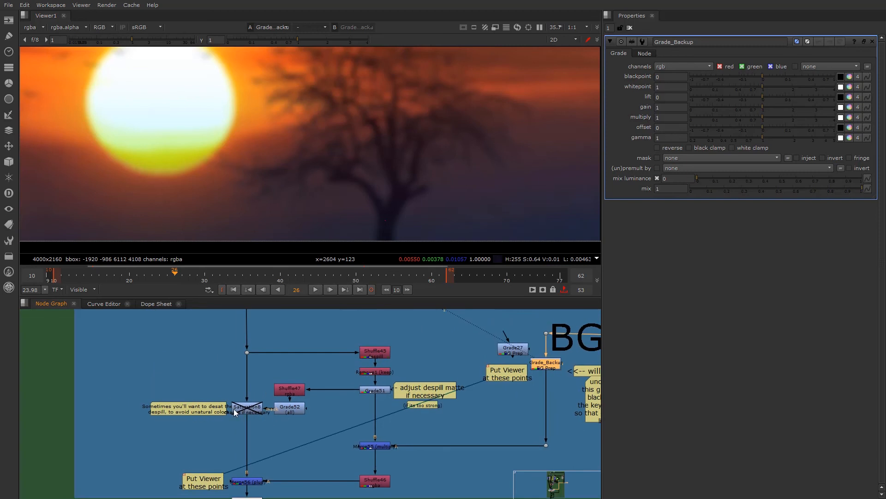
{"action": "scroll", "coordinate": [266, 388], "scroll_direction": "up", "scroll_amount": 2}
{"action": "left_click_drag", "start_coordinate": [163, 321], "coordinate": [458, 443]}
{"action": "left_click", "coordinate": [331, 430]}
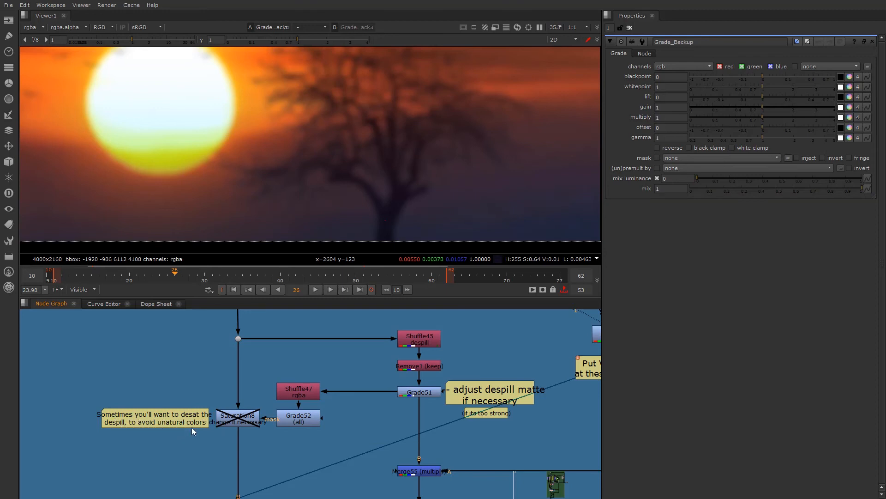
{"action": "left_click", "coordinate": [243, 422]}
{"action": "left_click", "coordinate": [237, 338]}
{"action": "key", "text": "1"}
- View the despill matte output of the Shuffle45 node and open the node's settings
{"action": "left_click", "coordinate": [435, 341]}
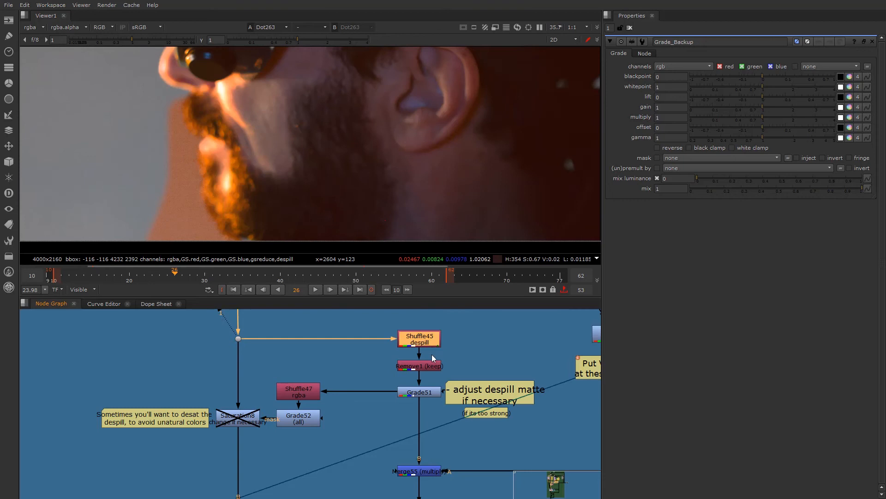
{"action": "scroll", "coordinate": [282, 400], "scroll_direction": "down", "scroll_amount": 2}
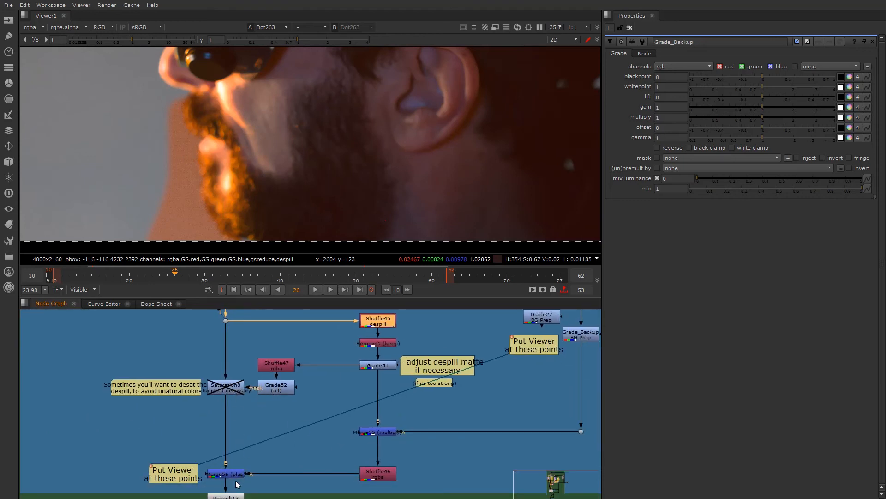
{"action": "middle_click_drag", "start_coordinate": [226, 389], "coordinate": [222, 415]}
{"action": "key", "text": "1"}
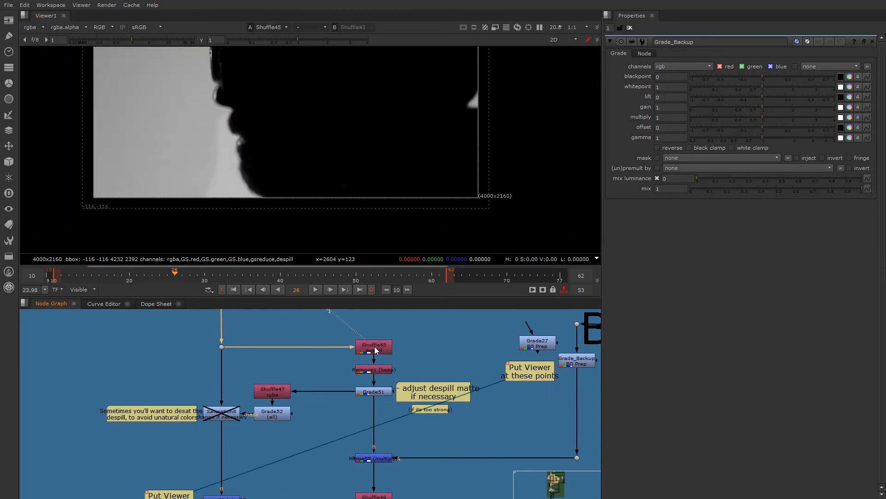
{"action": "left_click", "coordinate": [375, 350]}
{"action": "scroll", "coordinate": [353, 116], "scroll_direction": "down", "scroll_amount": 1}
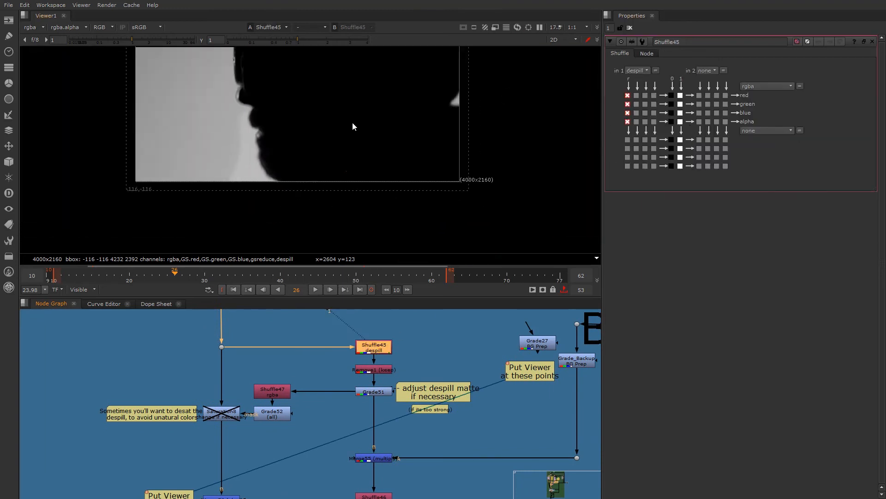
{"action": "scroll", "coordinate": [392, 369], "scroll_direction": "up", "scroll_amount": 1}
- View the Remove1 node, open its settings, and check which layers are available in the viewer
{"action": "left_click", "coordinate": [364, 373]}
{"action": "key", "text": "1"}
{"action": "double_click", "coordinate": [364, 372]}
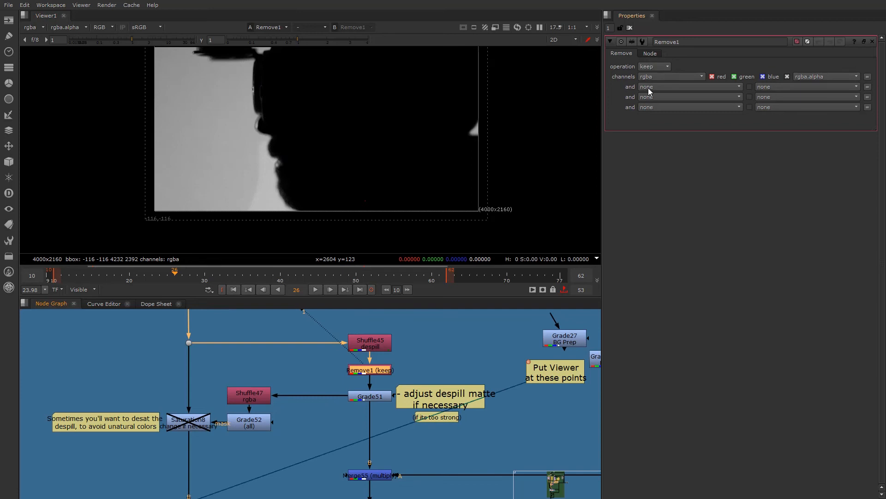
{"action": "left_click", "coordinate": [36, 27]}
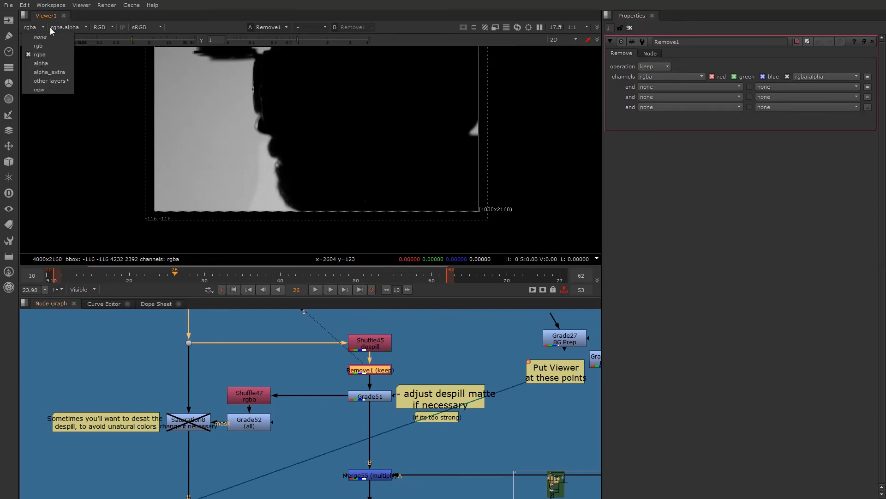
{"action": "left_click", "coordinate": [287, 341]}
- View the output of the Grade51 despill matte adjustment and open its settings
{"action": "left_click", "coordinate": [375, 397]}
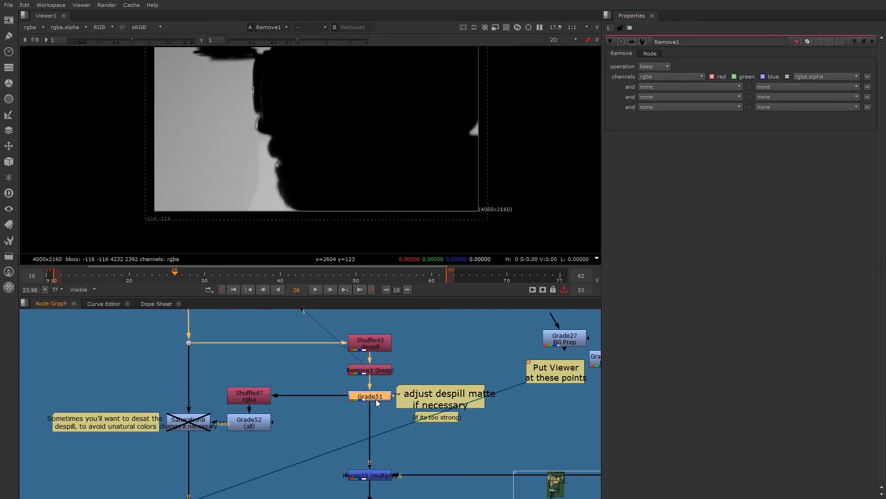
{"action": "key", "text": "1"}
{"action": "double_click", "coordinate": [373, 398]}
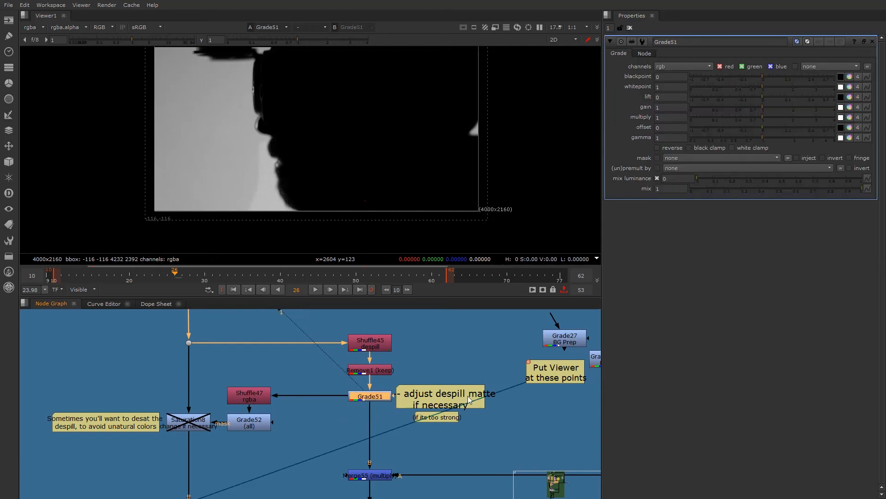
- View the outputs of Shuffle47 and Grade52 in the saturation mask branch and open the Grade52 settings
{"action": "left_click", "coordinate": [254, 397]}
{"action": "key", "text": "1"}
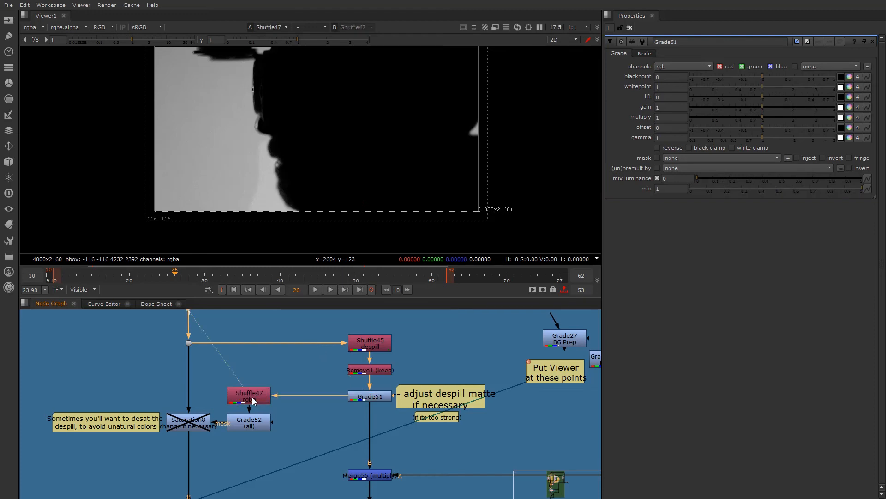
{"action": "left_click", "coordinate": [255, 426]}
{"action": "key", "text": "1"}
{"action": "double_click", "coordinate": [245, 425]}
- View the Saturation8 node, enable it, and open its settings
{"action": "left_click", "coordinate": [191, 427]}
{"action": "key", "text": "1"}
{"action": "key", "text": "d"}
{"action": "double_click", "coordinate": [188, 422]}
- View the Grade52 mask and examine it up close along the beard edge
{"action": "left_click", "coordinate": [242, 426]}
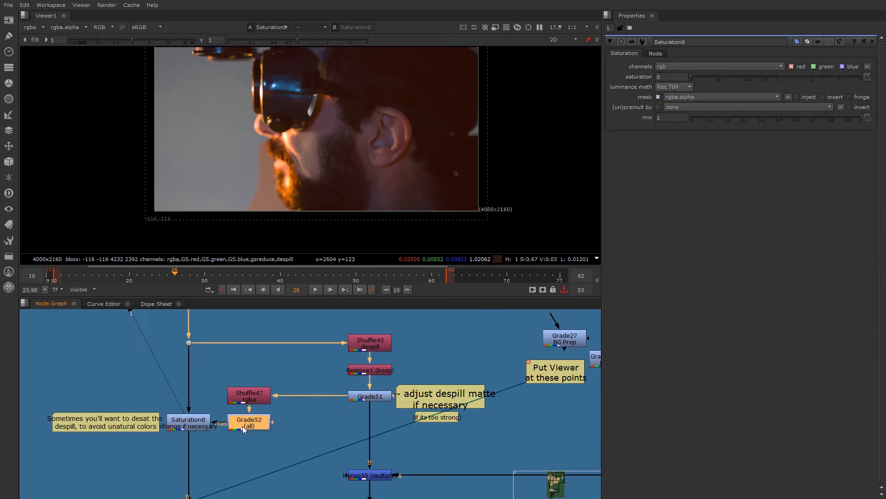
{"action": "key", "text": "1"}
{"action": "scroll", "coordinate": [270, 171], "scroll_direction": "up", "scroll_amount": 3}
{"action": "scroll", "coordinate": [262, 160], "scroll_direction": "up", "scroll_amount": 2}
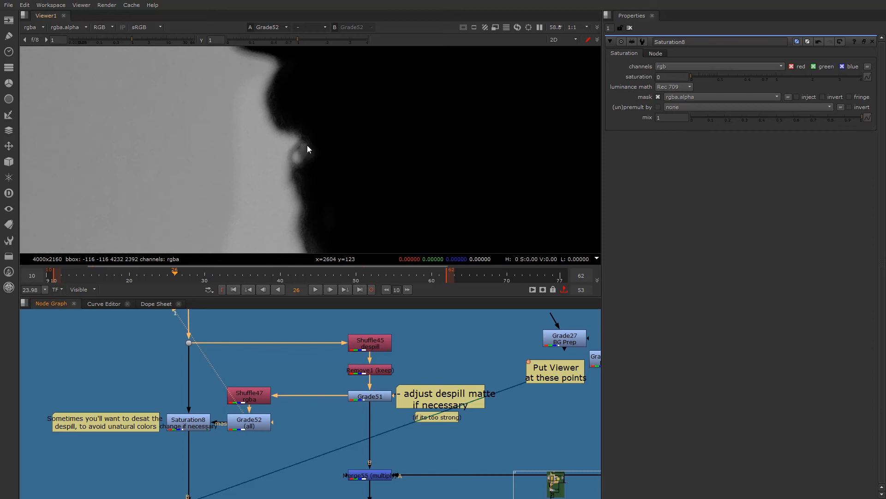
- View Saturation8 and toggle it off and on to compare the despilled area beside the beard up close
{"action": "left_click", "coordinate": [189, 420]}
{"action": "key", "text": "1"}
{"action": "left_click", "coordinate": [190, 419]}
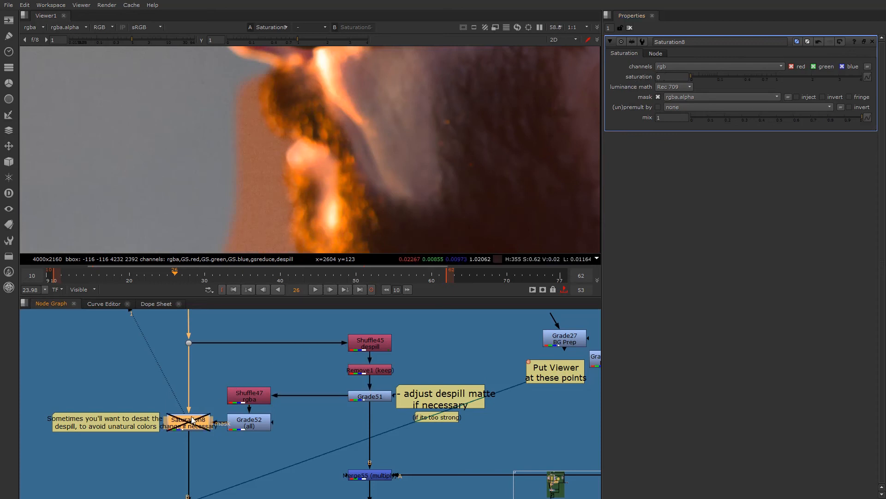
{"action": "scroll", "coordinate": [275, 176], "scroll_direction": "up", "scroll_amount": 3}
{"action": "key", "text": "d"}
{"action": "key", "text": "d"}
{"action": "key", "text": "d"}
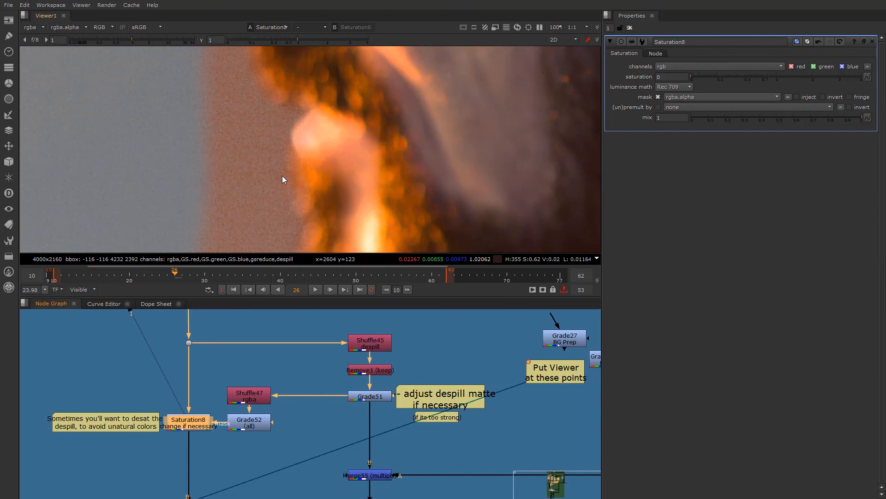
{"action": "key", "text": "d"}
{"action": "key", "text": "d"}
{"action": "key", "text": "d"}
- Review the BG despill edge blending section, and compare the wider face edge with Saturation8 disabled and enabled
{"action": "scroll", "coordinate": [193, 414], "scroll_direction": "down", "scroll_amount": 5}
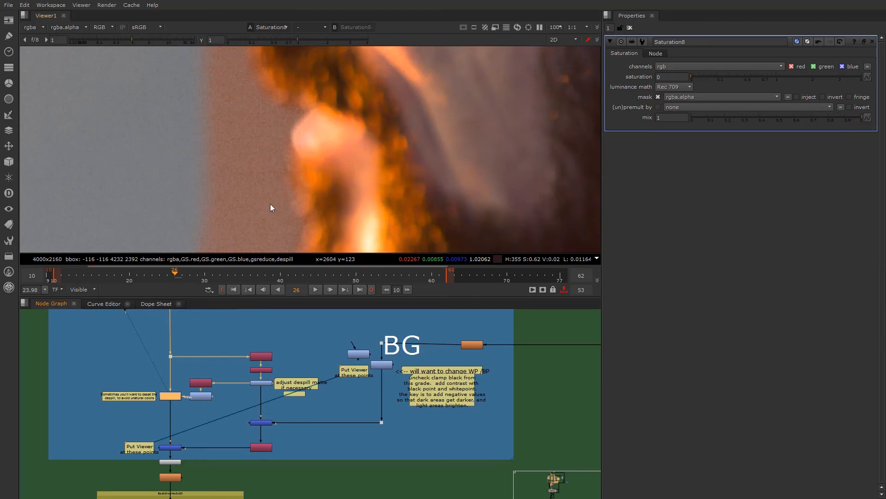
{"action": "scroll", "coordinate": [250, 440], "scroll_direction": "down", "scroll_amount": 1}
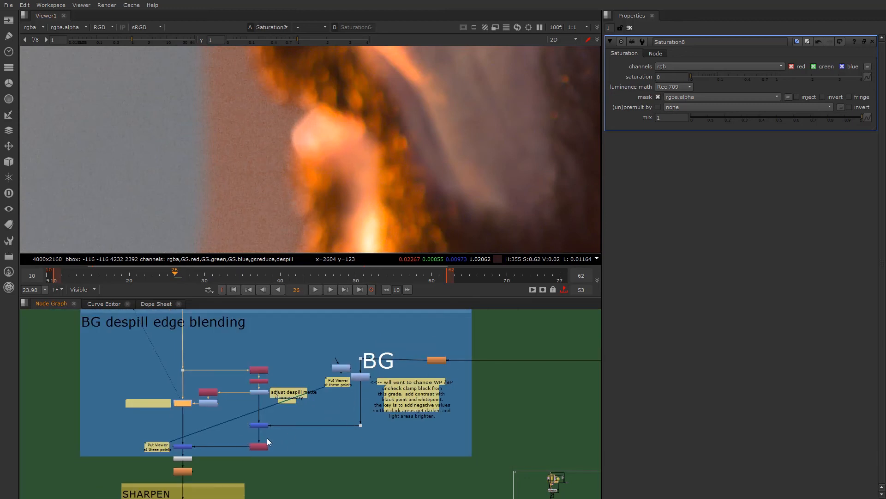
{"action": "scroll", "coordinate": [183, 443], "scroll_direction": "up", "scroll_amount": 4}
{"action": "scroll", "coordinate": [278, 179], "scroll_direction": "down", "scroll_amount": 3}
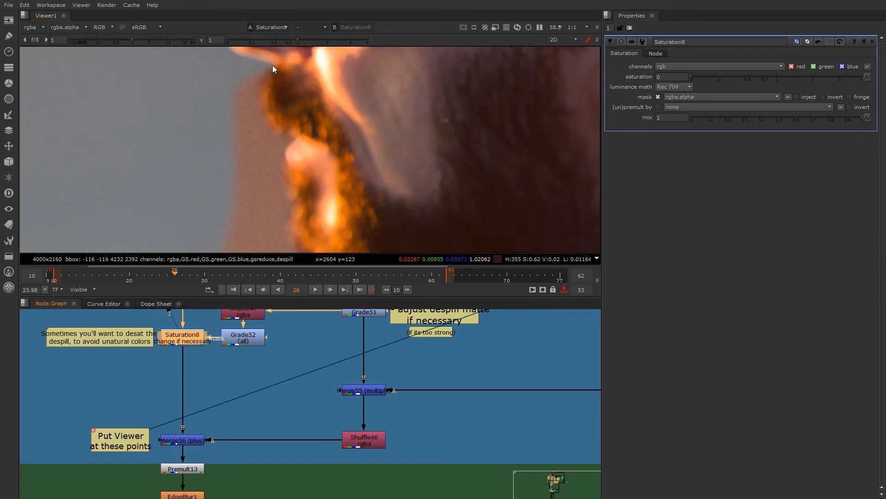
{"action": "middle_click_drag", "start_coordinate": [191, 391], "coordinate": [182, 426]}
{"action": "key", "text": "d"}
{"action": "key", "text": "d"}
{"action": "key", "text": "d"}
{"action": "key", "text": "d"}
{"action": "key", "text": "d"}
{"action": "key", "text": "d"}
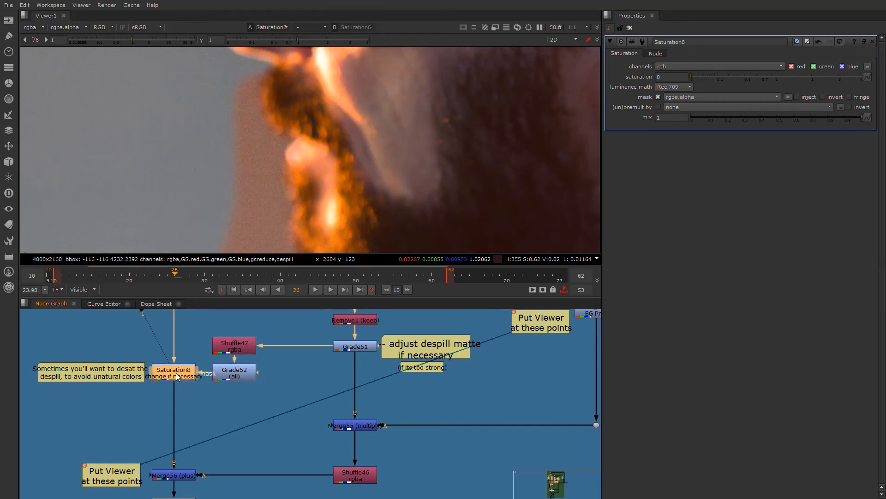
{"action": "scroll", "coordinate": [238, 108], "scroll_direction": "down", "scroll_amount": 2}
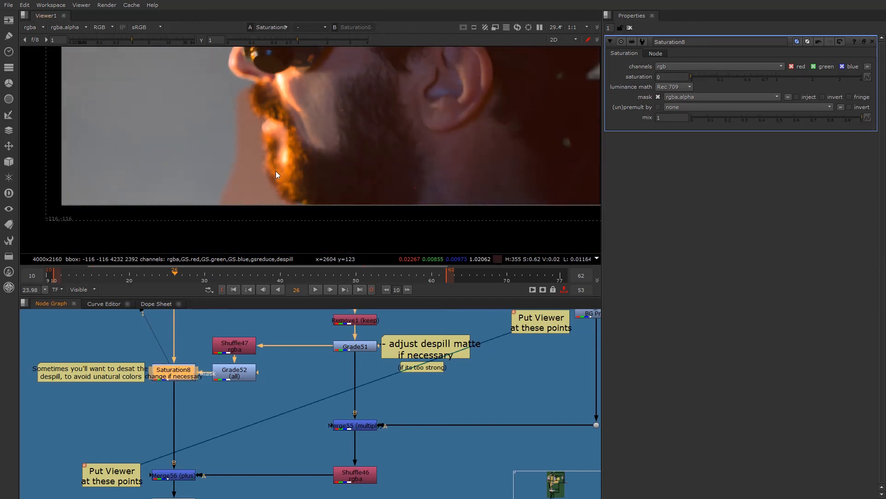
- Trace the BG branch to the Merge55 multiply node, view its output, and toggle the node to compare
{"action": "middle_click_drag", "start_coordinate": [250, 333], "coordinate": [250, 344]}
{"action": "middle_click_drag", "start_coordinate": [309, 388], "coordinate": [287, 392]}
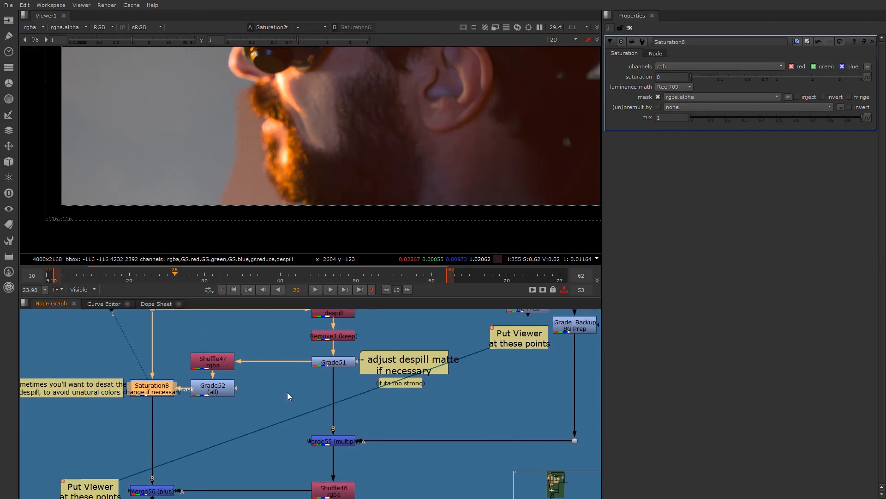
{"action": "scroll", "coordinate": [350, 447], "scroll_direction": "down", "scroll_amount": 4}
{"action": "middle_click_drag", "start_coordinate": [432, 405], "coordinate": [366, 406]}
{"action": "scroll", "coordinate": [367, 403], "scroll_direction": "up", "scroll_amount": 1}
{"action": "scroll", "coordinate": [406, 391], "scroll_direction": "down", "scroll_amount": 1}
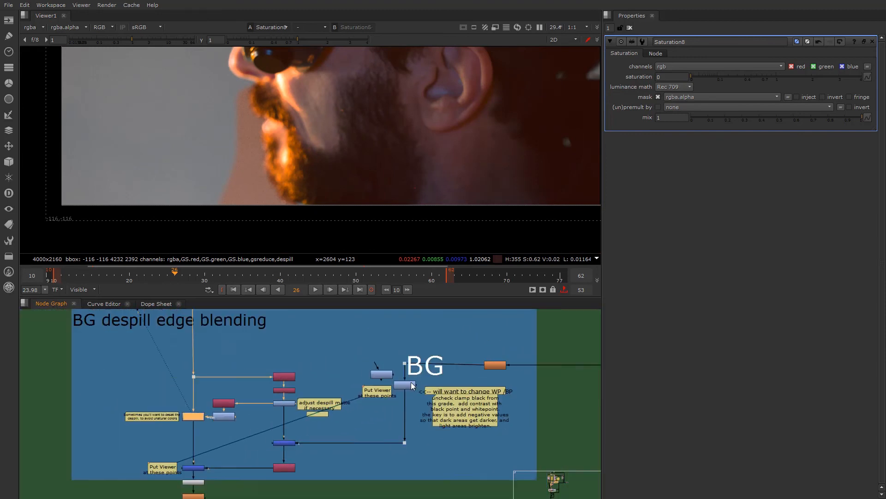
{"action": "scroll", "coordinate": [519, 344], "scroll_direction": "down", "scroll_amount": 1}
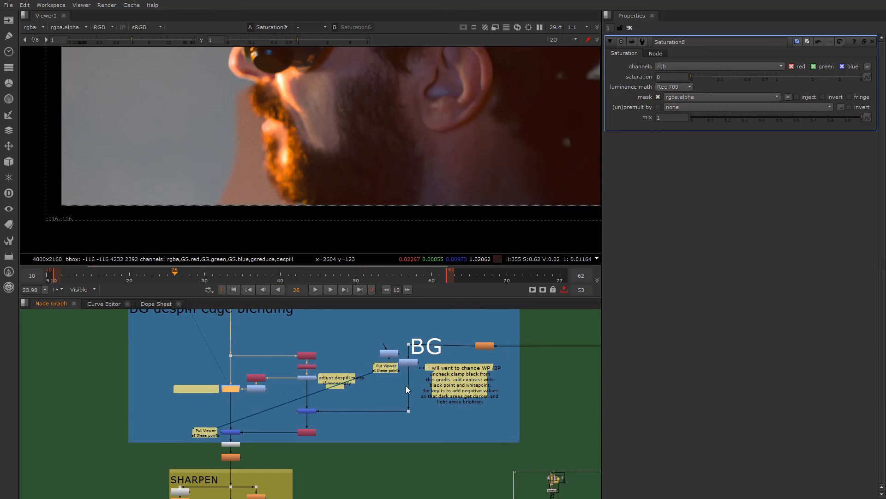
{"action": "scroll", "coordinate": [296, 410], "scroll_direction": "up", "scroll_amount": 5}
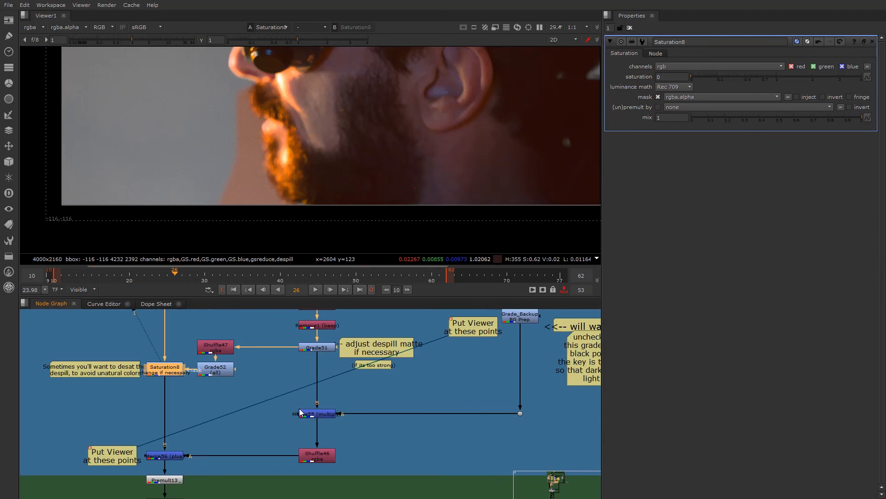
{"action": "middle_click_drag", "start_coordinate": [347, 382], "coordinate": [322, 397]}
{"action": "left_click", "coordinate": [300, 349]}
{"action": "left_click", "coordinate": [305, 431]}
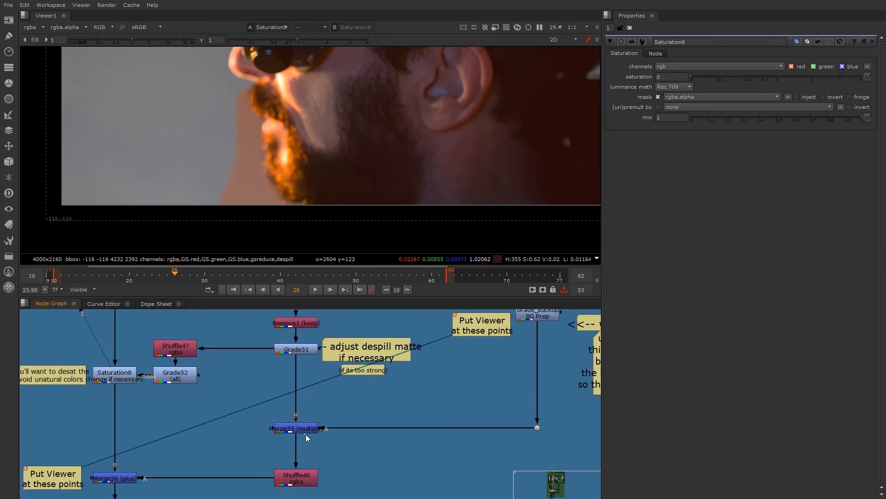
{"action": "key", "text": "1"}
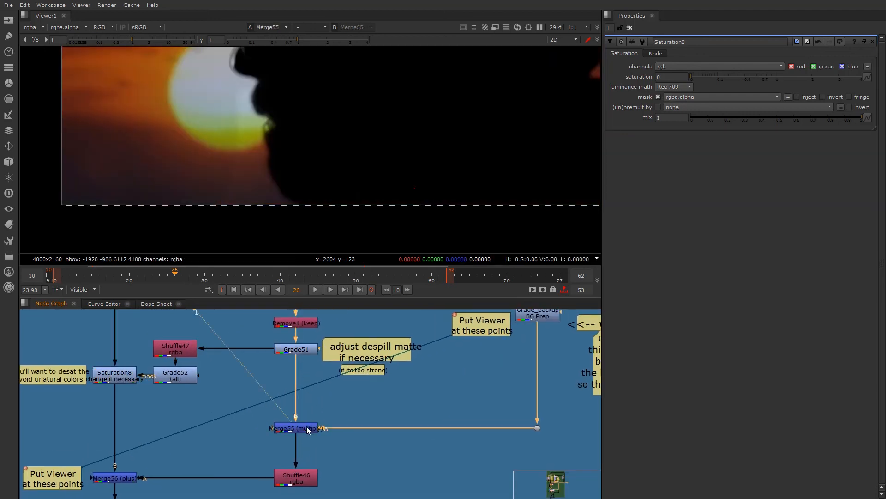
{"action": "key", "text": "d"}
{"action": "key", "text": "d"}
- View the Grade51 despill matte that feeds the multiply and examine the area around the face edge
{"action": "middle_click_drag", "start_coordinate": [459, 374], "coordinate": [389, 398]}
{"action": "scroll", "coordinate": [389, 397], "scroll_direction": "down", "scroll_amount": 1}
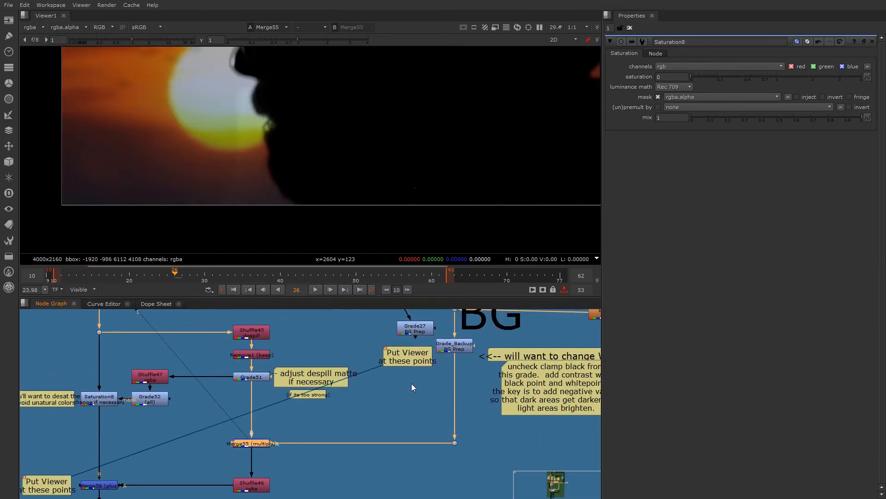
{"action": "left_click", "coordinate": [263, 377]}
{"action": "key", "text": "1"}
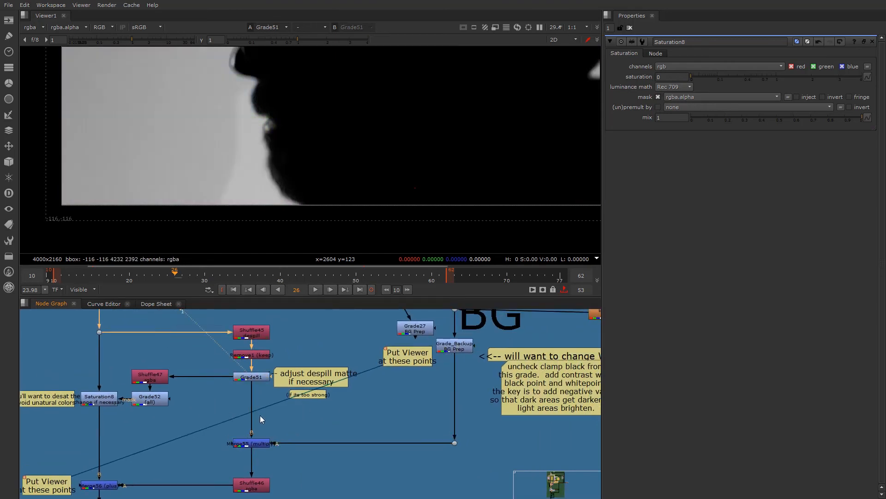
{"action": "scroll", "coordinate": [272, 155], "scroll_direction": "down", "scroll_amount": 1}
{"action": "middle_click_drag", "start_coordinate": [283, 158], "coordinate": [262, 210]}
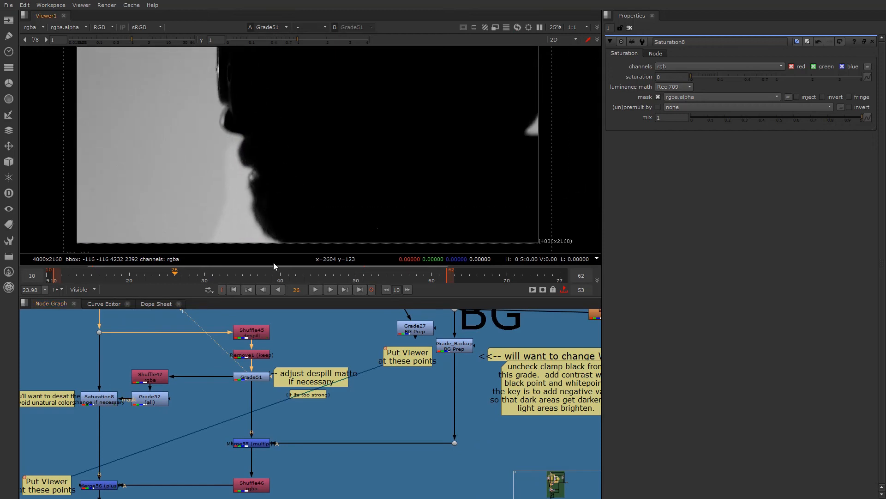
- View the multiplied background at Merge55 again and select the Shuffle46 node below it
{"action": "left_click", "coordinate": [252, 445]}
{"action": "key", "text": "1"}
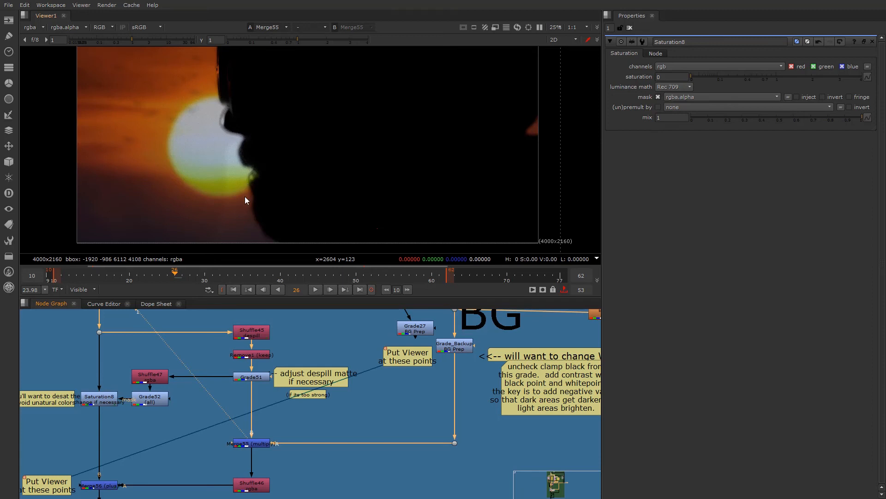
{"action": "middle_click_drag", "start_coordinate": [172, 453], "coordinate": [209, 423]}
{"action": "left_click", "coordinate": [283, 455]}
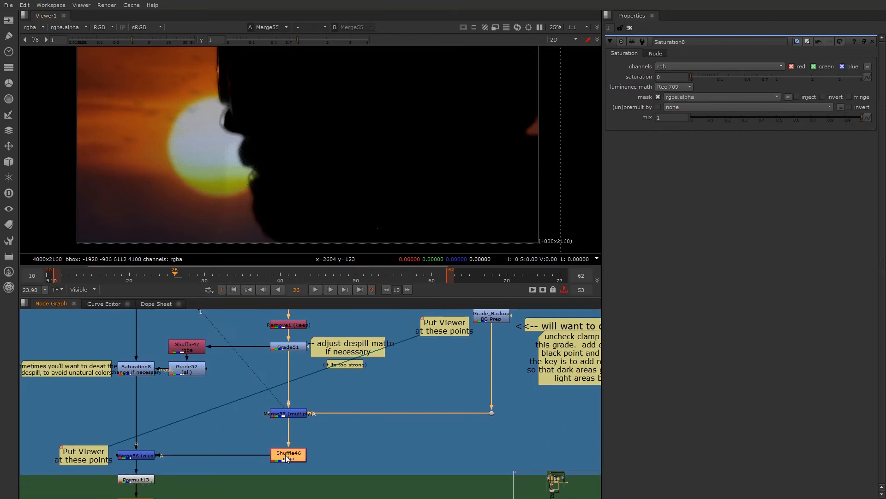
- View the Shuffle46 output and the Merge56 plus result, opening the settings of both nodes
{"action": "key", "text": "1"}
{"action": "double_click", "coordinate": [283, 455]}
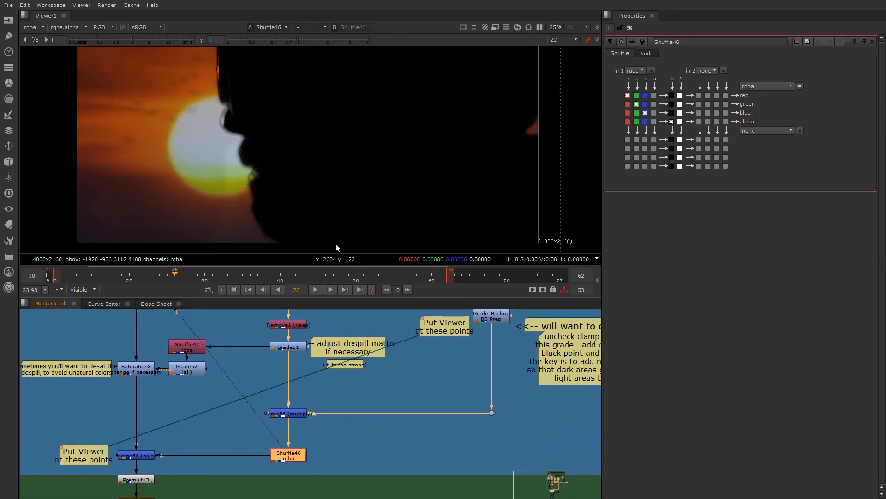
{"action": "left_click", "coordinate": [137, 456]}
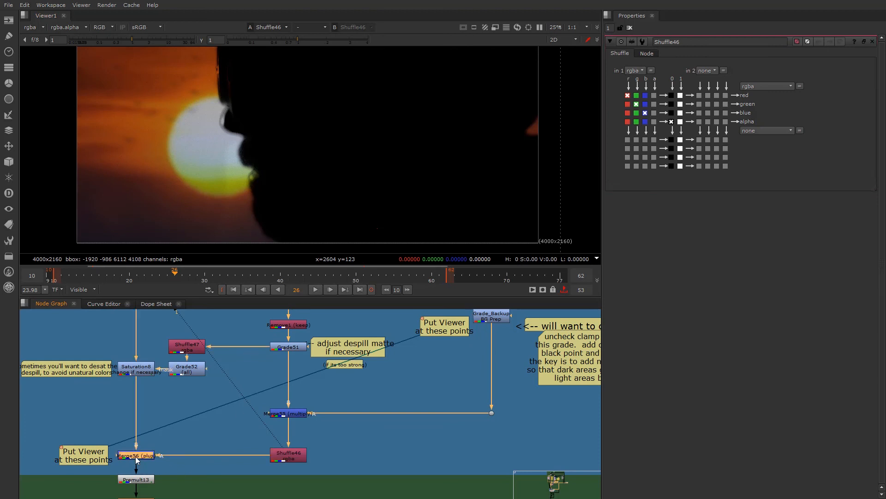
{"action": "key", "text": "1"}
{"action": "double_click", "coordinate": [136, 456]}
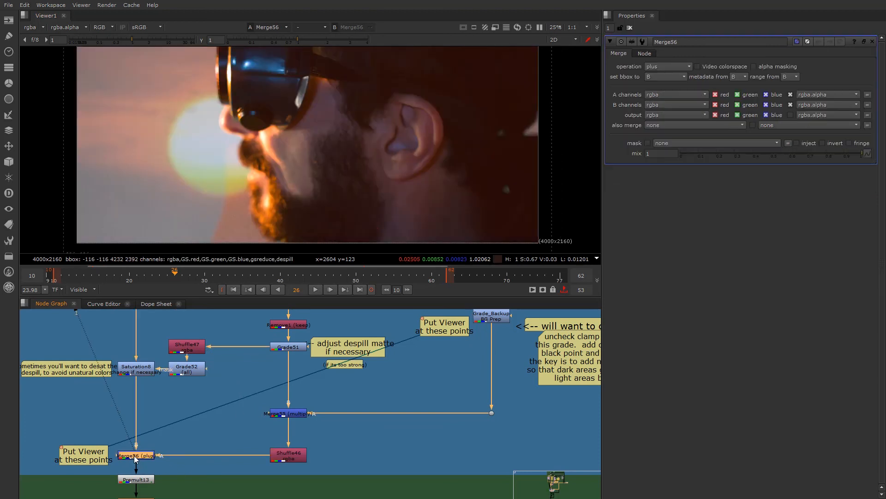
- Examine the Merge56 result along the nose, moustache and beard edge against the sun
{"action": "scroll", "coordinate": [217, 126], "scroll_direction": "up", "scroll_amount": 4}
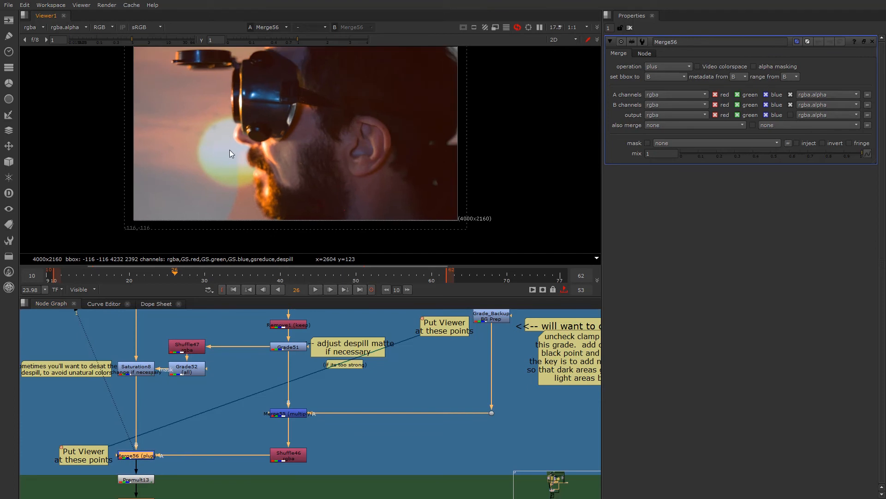
{"action": "scroll", "coordinate": [256, 199], "scroll_direction": "down", "scroll_amount": 3}
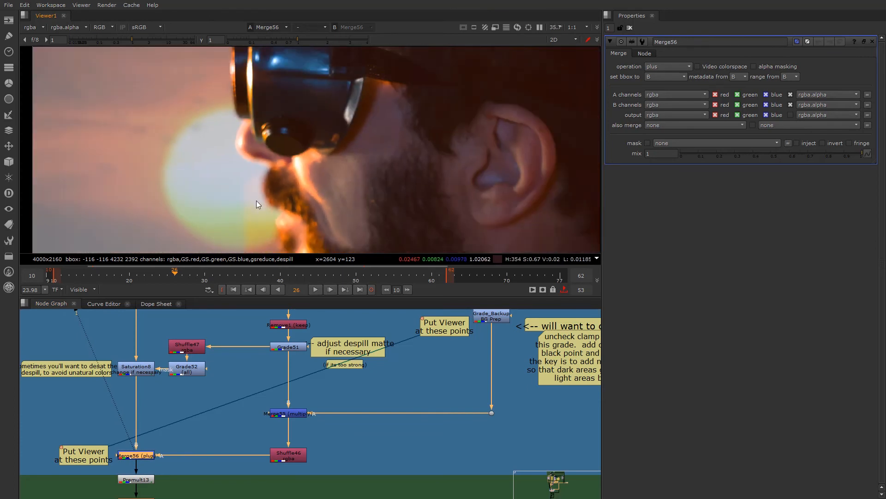
{"action": "middle_click_drag", "start_coordinate": [462, 375], "coordinate": [292, 414]}
{"action": "middle_click_drag", "start_coordinate": [84, 488], "coordinate": [231, 450]}
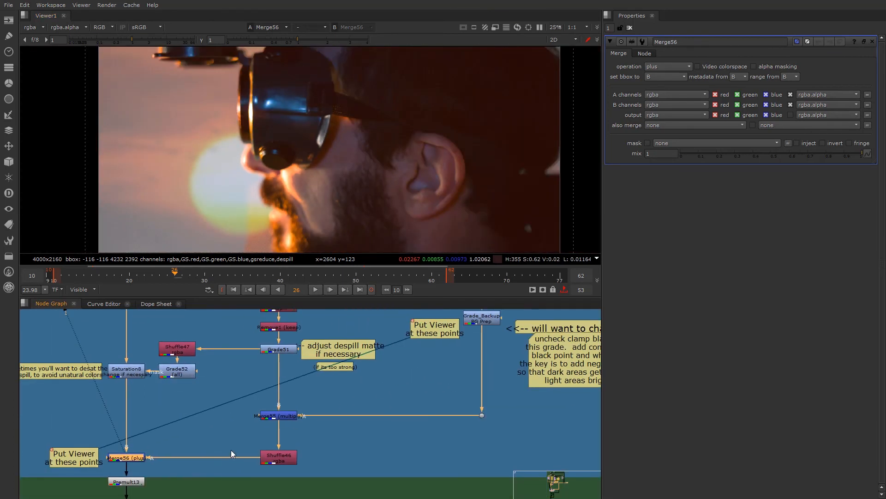
{"action": "scroll", "coordinate": [243, 144], "scroll_direction": "up", "scroll_amount": 6}
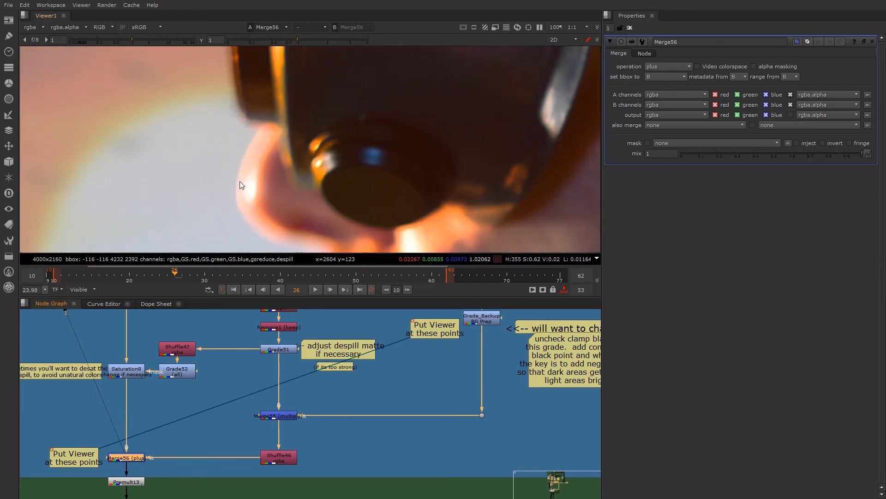
{"action": "scroll", "coordinate": [234, 190], "scroll_direction": "down", "scroll_amount": 8}
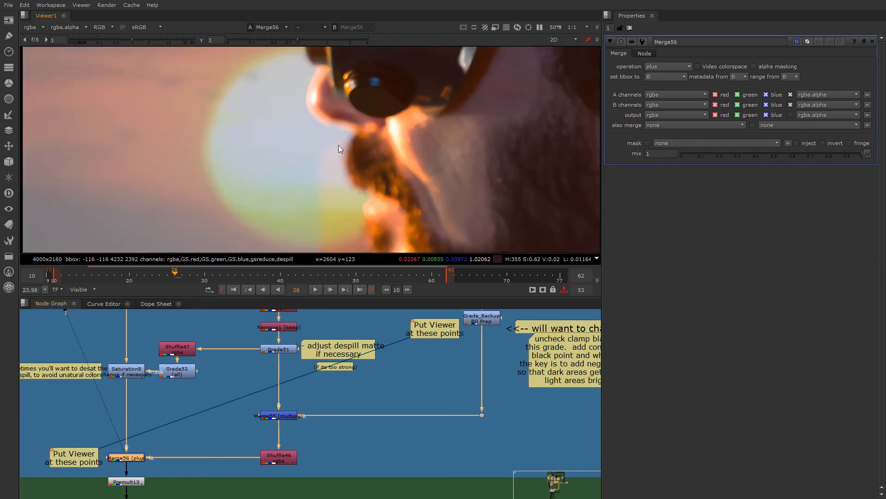
{"action": "middle_click_drag", "start_coordinate": [314, 157], "coordinate": [212, 140]}
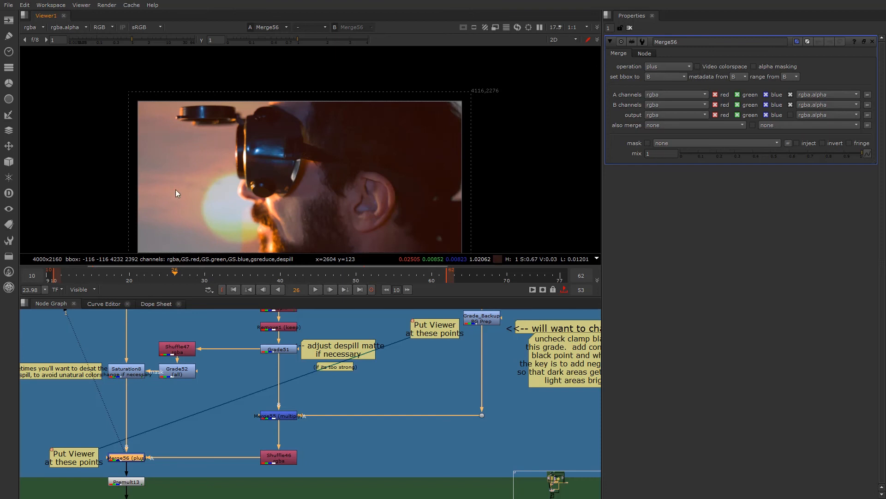
{"action": "scroll", "coordinate": [230, 201], "scroll_direction": "up", "scroll_amount": 2}
{"action": "middle_click_drag", "start_coordinate": [244, 195], "coordinate": [188, 65]}
{"action": "scroll", "coordinate": [215, 151], "scroll_direction": "down", "scroll_amount": 1}
{"action": "scroll", "coordinate": [197, 140], "scroll_direction": "up", "scroll_amount": 3}
{"action": "scroll", "coordinate": [198, 117], "scroll_direction": "up", "scroll_amount": 2}
{"action": "scroll", "coordinate": [198, 117], "scroll_direction": "down", "scroll_amount": 1}
{"action": "scroll", "coordinate": [188, 65], "scroll_direction": "down", "scroll_amount": 2}
{"action": "scroll", "coordinate": [195, 125], "scroll_direction": "up", "scroll_amount": 1}
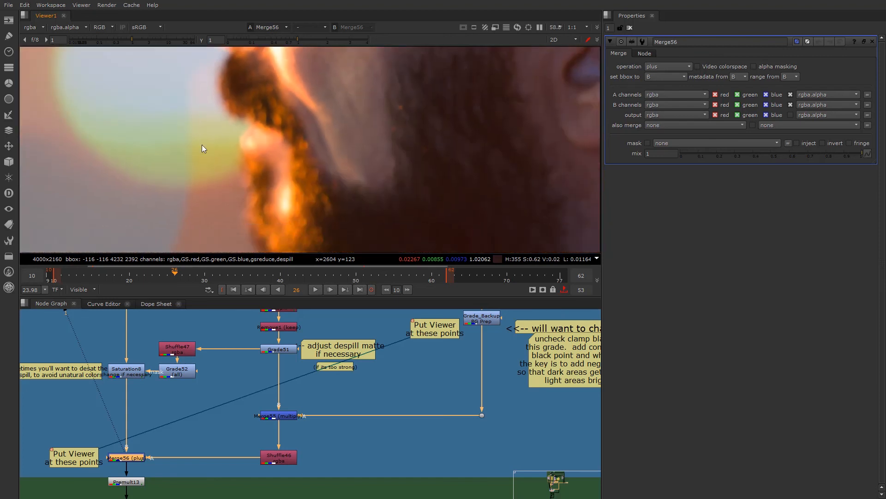
{"action": "scroll", "coordinate": [253, 183], "scroll_direction": "up", "scroll_amount": 3}
{"action": "scroll", "coordinate": [267, 178], "scroll_direction": "down", "scroll_amount": 1}
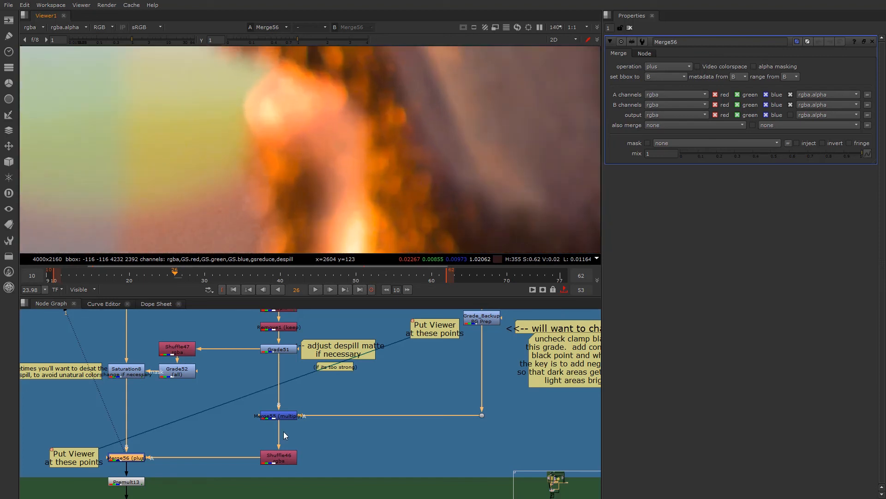
- Open the Grade_Backup BG prep node and raise its blackpoint to about 0.17
{"action": "middle_click_drag", "start_coordinate": [356, 412], "coordinate": [290, 431]}
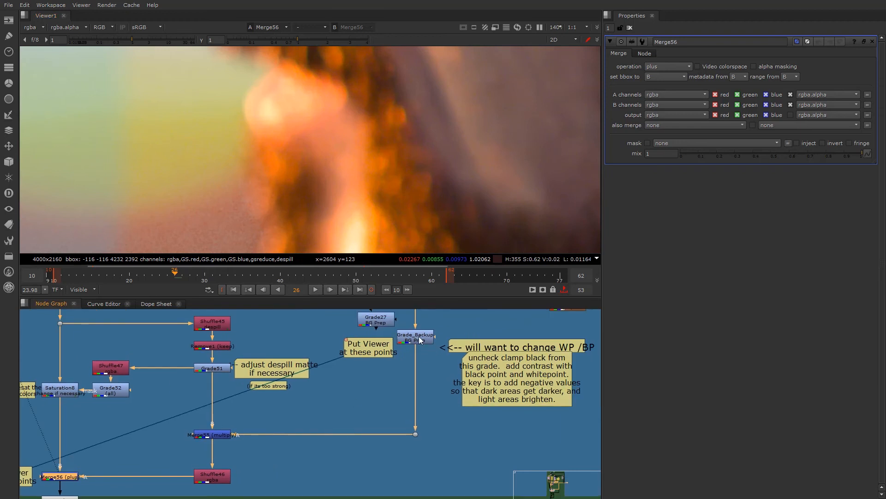
{"action": "left_click", "coordinate": [414, 337]}
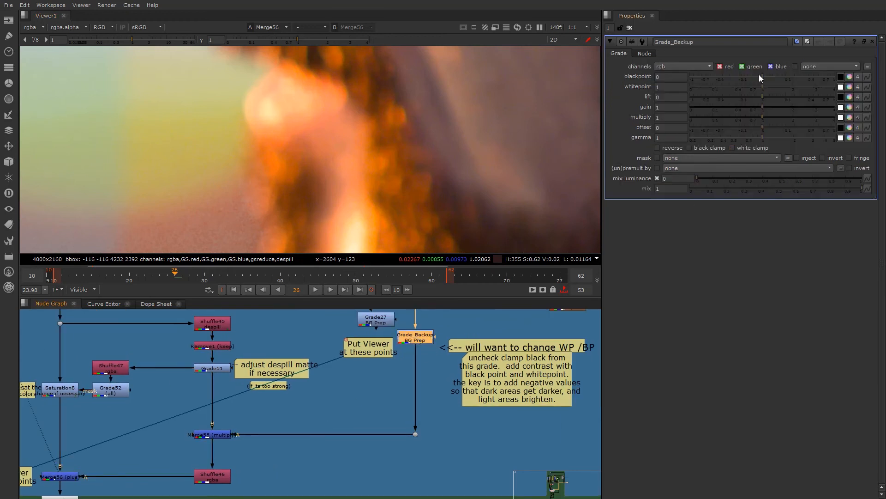
{"action": "left_click_drag", "start_coordinate": [759, 74], "coordinate": [792, 78]}
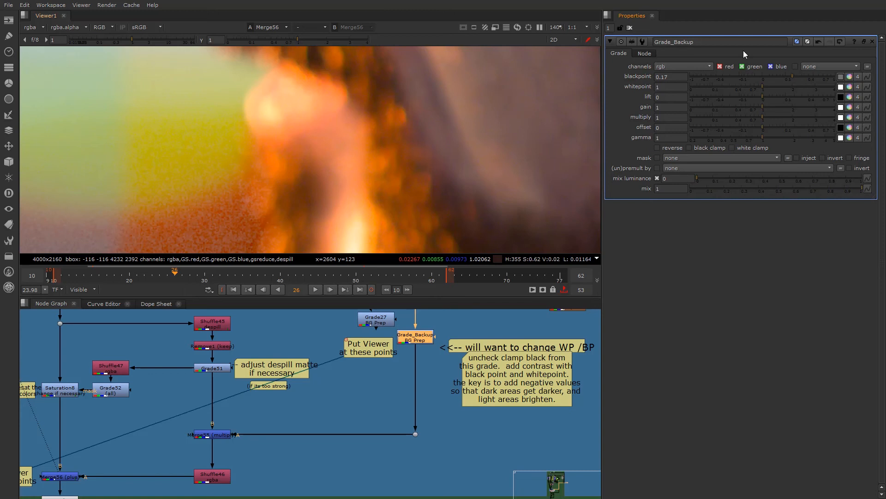
{"action": "left_click_drag", "start_coordinate": [793, 75], "coordinate": [805, 74]}
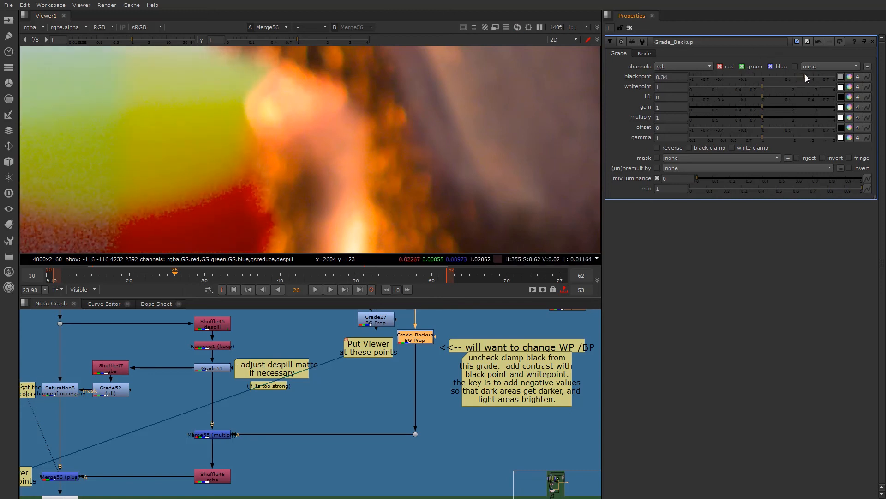
{"action": "left_click_drag", "start_coordinate": [805, 73], "coordinate": [791, 75]}
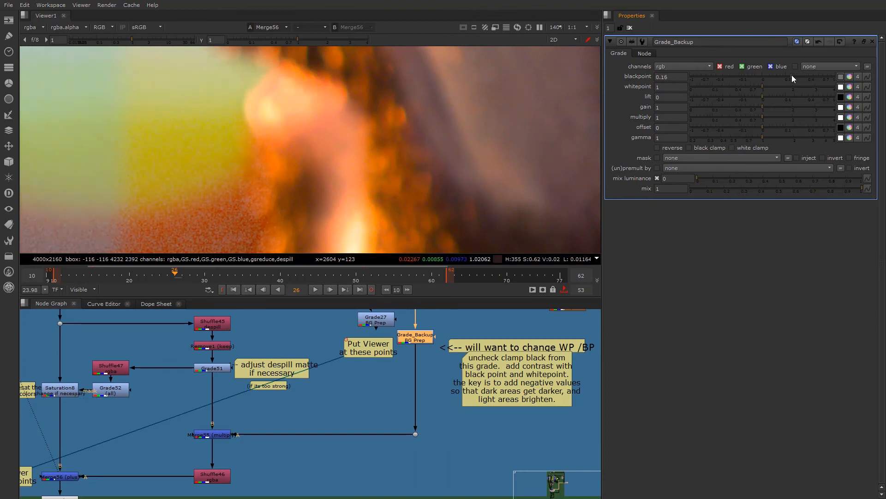
- Lower the Grade_Backup whitepoint to 0.49 while checking the moustache edge against the sun
{"action": "mouse_move", "coordinate": [763, 85]}
{"action": "left_mouse_down"}
{"action": "mouse_move", "coordinate": [750, 83]}
{"action": "mouse_move", "coordinate": [762, 83]}
{"action": "left_mouse_up"}
{"action": "scroll", "coordinate": [261, 124], "scroll_direction": "down", "scroll_amount": 3}
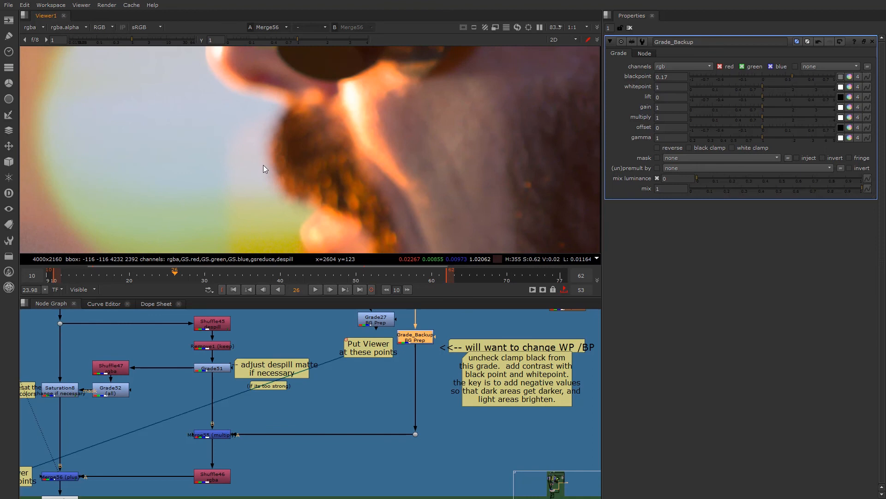
{"action": "scroll", "coordinate": [264, 169], "scroll_direction": "up", "scroll_amount": 1}
{"action": "left_click", "coordinate": [766, 84]}
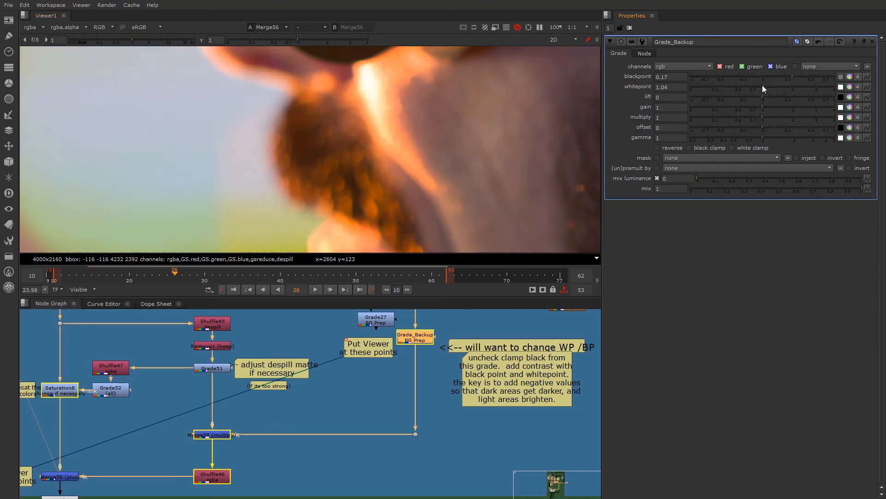
{"action": "left_click_drag", "start_coordinate": [763, 86], "coordinate": [741, 88]}
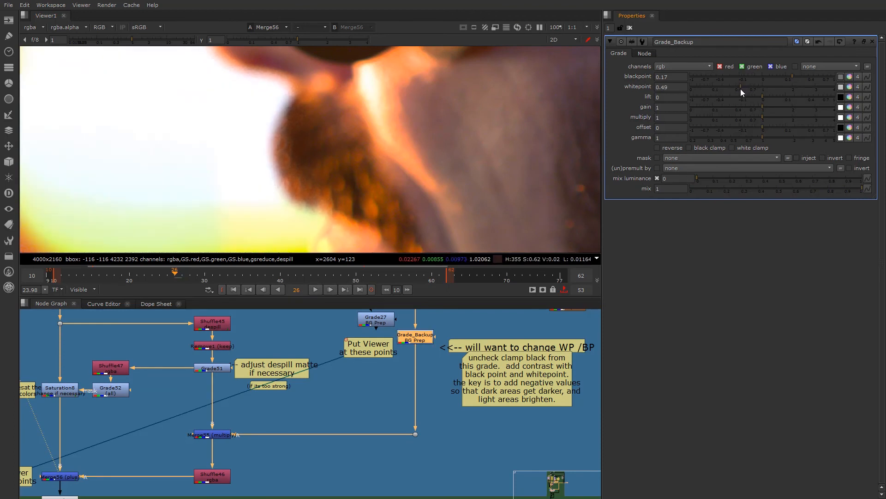
- Toggle the Merge56 plus node off and on repeatedly to compare the moustache edge with and without the blend
{"action": "scroll", "coordinate": [85, 473], "scroll_direction": "up", "scroll_amount": 5}
{"action": "left_click", "coordinate": [81, 472]}
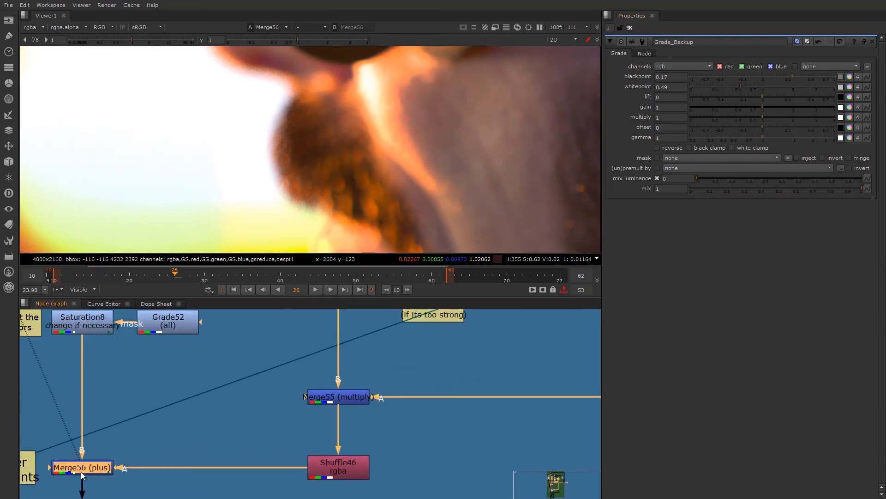
{"action": "key", "text": "d"}
{"action": "key", "text": "d"}
{"action": "key", "text": "d"}
{"action": "key", "text": "d"}
{"action": "key", "text": "d"}
{"action": "key", "text": "d"}
{"action": "key", "text": "d"}
{"action": "key", "text": "d"}
{"action": "scroll", "coordinate": [261, 157], "scroll_direction": "down", "scroll_amount": 2}
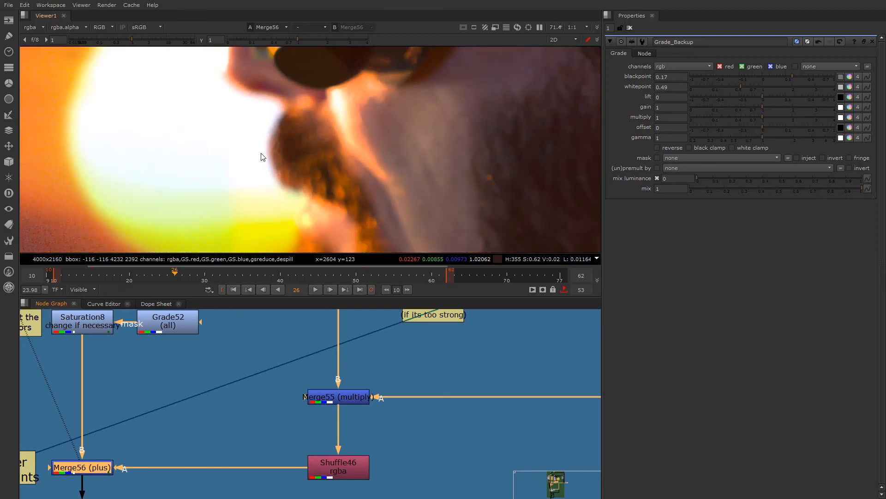
{"action": "scroll", "coordinate": [262, 171], "scroll_direction": "up", "scroll_amount": 2}
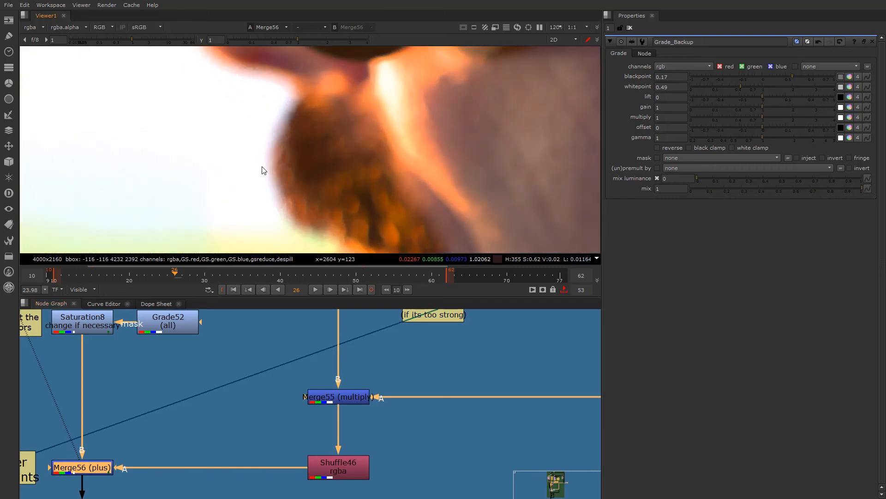
{"action": "key", "text": "d"}
{"action": "key", "text": "d"}
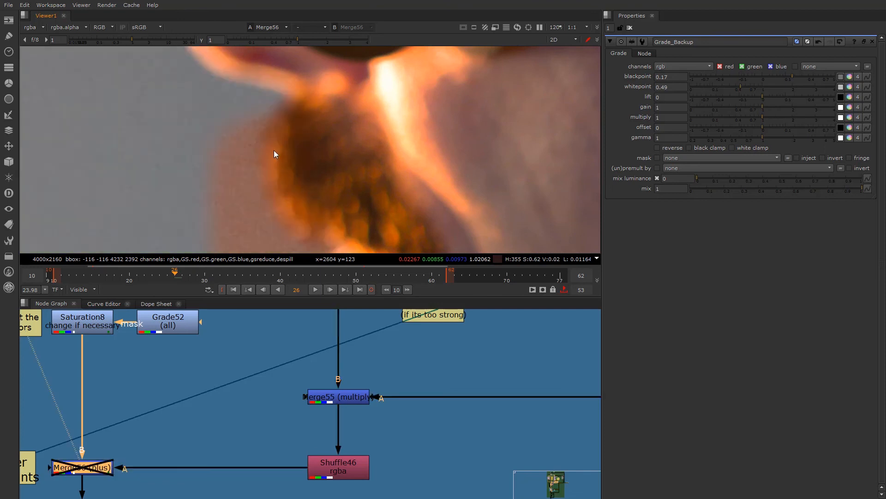
{"action": "scroll", "coordinate": [247, 153], "scroll_direction": "down", "scroll_amount": 8}
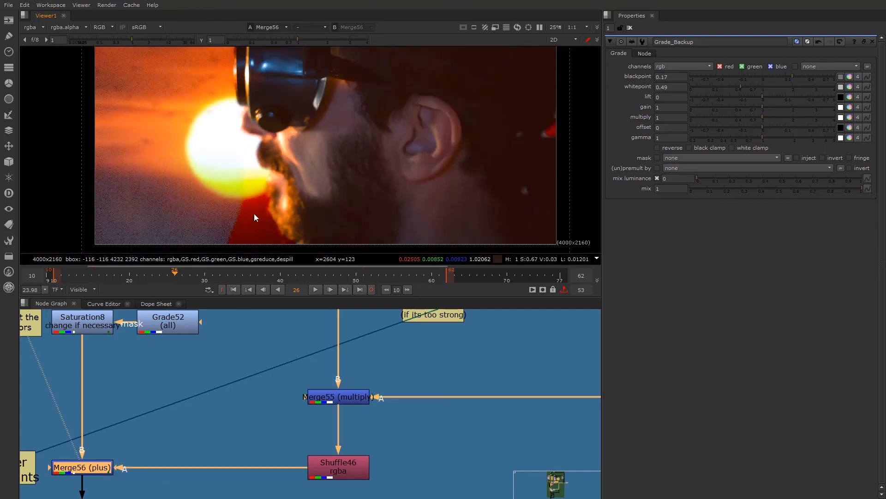
- Follow the node graph down to the BG input for lightwrap and select the dot on its BG line
{"action": "scroll", "coordinate": [176, 444], "scroll_direction": "down", "scroll_amount": 4}
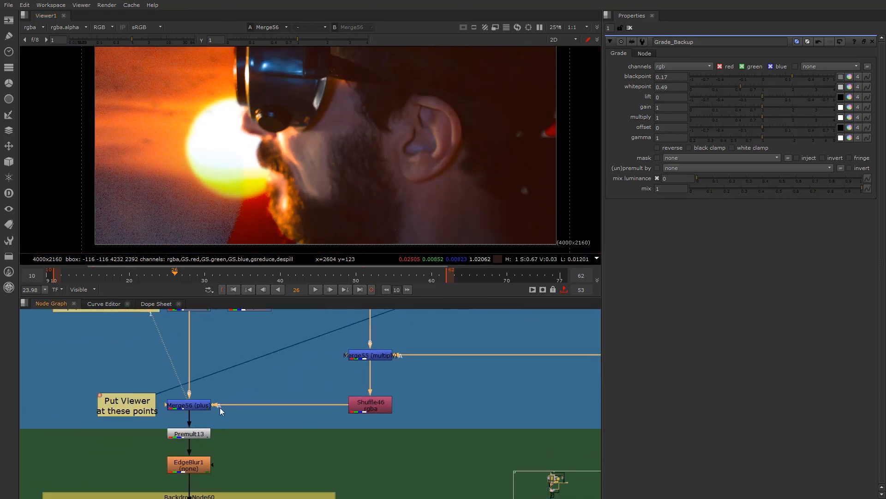
{"action": "scroll", "coordinate": [220, 411], "scroll_direction": "down", "scroll_amount": 3}
{"action": "middle_click_drag", "start_coordinate": [223, 452], "coordinate": [229, 327]}
{"action": "scroll", "coordinate": [228, 394], "scroll_direction": "down", "scroll_amount": 3}
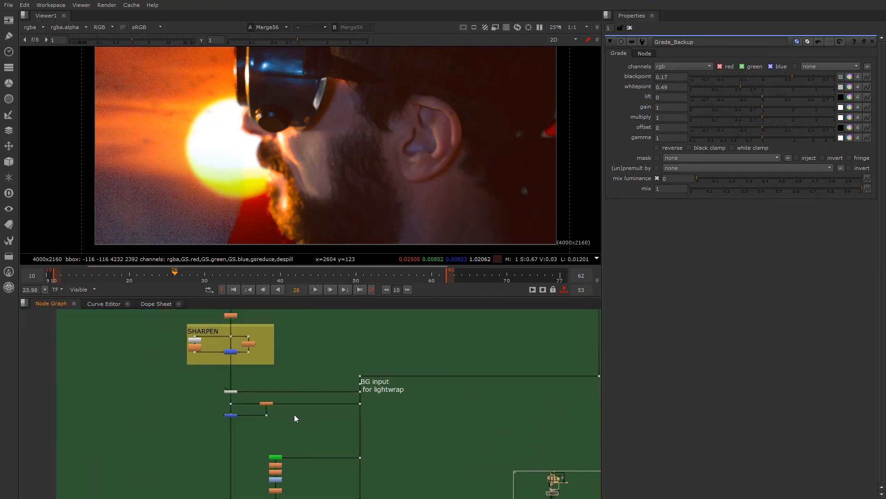
{"action": "middle_click_drag", "start_coordinate": [294, 414], "coordinate": [57, 476]}
{"action": "scroll", "coordinate": [386, 439], "scroll_direction": "up", "scroll_amount": 1}
{"action": "left_click", "coordinate": [357, 438]}
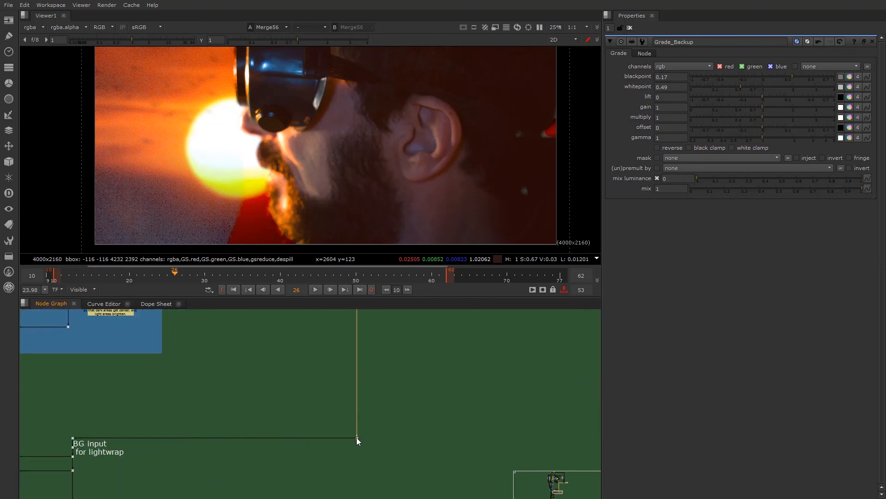
- Assign the background dot to viewer input 2 and compare it repeatedly with the Merge56 result around the face edge
{"action": "key", "text": "2"}
{"action": "key", "text": "1"}
{"action": "scroll", "coordinate": [272, 159], "scroll_direction": "up", "scroll_amount": 8}
{"action": "key", "text": "2"}
{"action": "key", "text": "1"}
{"action": "key", "text": "2"}
{"action": "key", "text": "1"}
{"action": "scroll", "coordinate": [314, 182], "scroll_direction": "down", "scroll_amount": 6}
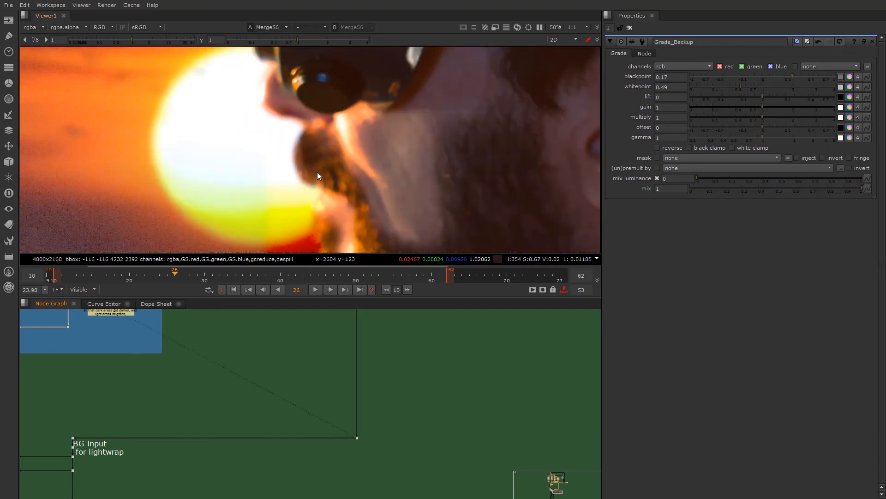
{"action": "scroll", "coordinate": [112, 362], "scroll_direction": "down", "scroll_amount": 5}
- View the output of the node fed by the lightwrap BG input, just below the SHARPEN section
{"action": "middle_click_drag", "start_coordinate": [111, 361], "coordinate": [264, 399]}
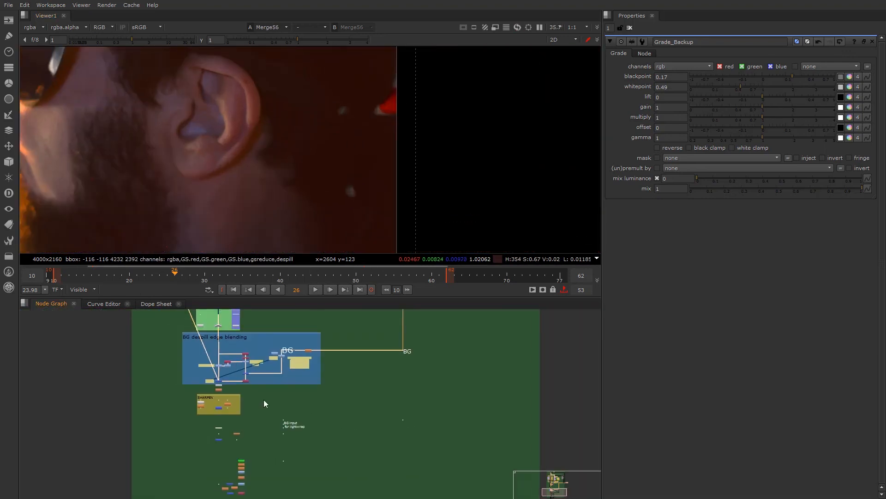
{"action": "scroll", "coordinate": [230, 419], "scroll_direction": "up", "scroll_amount": 8}
{"action": "scroll", "coordinate": [240, 396], "scroll_direction": "up", "scroll_amount": 3}
{"action": "left_click", "coordinate": [210, 374]}
{"action": "key", "text": "1"}
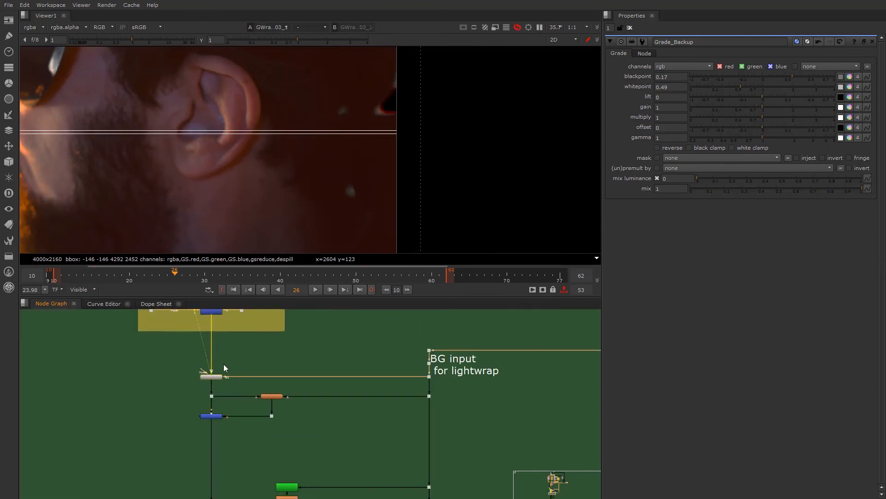
- Return to the BG despill edge blending section, view Merge56 again and examine the frame edge behind the ear
{"action": "middle_click_drag", "start_coordinate": [226, 335], "coordinate": [208, 417]}
{"action": "middle_click_drag", "start_coordinate": [213, 373], "coordinate": [207, 439]}
{"action": "scroll", "coordinate": [192, 393], "scroll_direction": "up", "scroll_amount": 3}
{"action": "scroll", "coordinate": [185, 401], "scroll_direction": "up", "scroll_amount": 1}
{"action": "left_click", "coordinate": [184, 403]}
{"action": "scroll", "coordinate": [207, 400], "scroll_direction": "down", "scroll_amount": 4}
{"action": "scroll", "coordinate": [183, 443], "scroll_direction": "up", "scroll_amount": 3}
{"action": "middle_click_drag", "start_coordinate": [198, 376], "coordinate": [187, 441]}
{"action": "left_click", "coordinate": [185, 433]}
{"action": "key", "text": "1"}
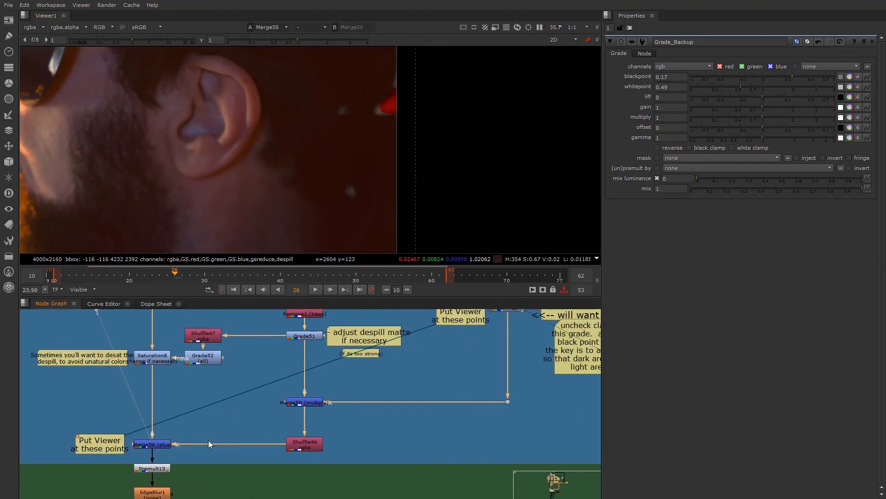
{"action": "scroll", "coordinate": [348, 113], "scroll_direction": "up", "scroll_amount": 2}
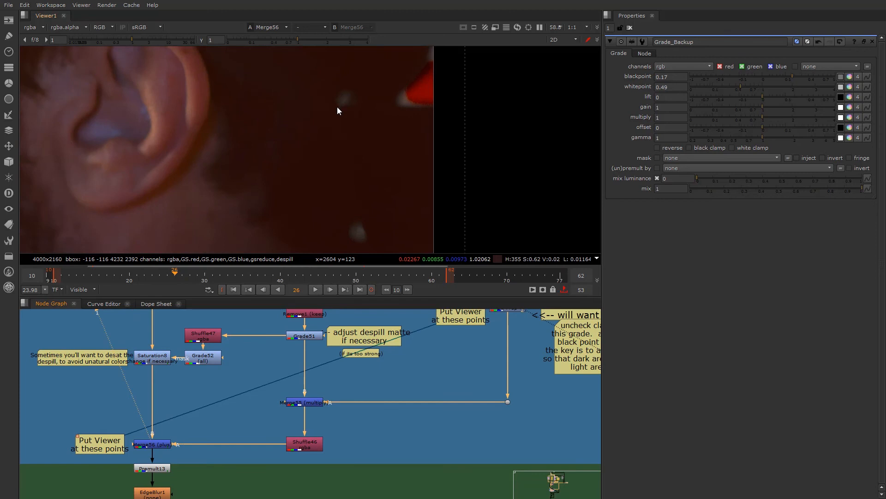
{"action": "scroll", "coordinate": [198, 406], "scroll_direction": "down", "scroll_amount": 3}
{"action": "scroll", "coordinate": [217, 402], "scroll_direction": "up", "scroll_amount": 4}
- View the Grade51 despill matte and examine the stray area at the frame edge behind the head
{"action": "left_click", "coordinate": [238, 397]}
{"action": "key", "text": "1"}
{"action": "scroll", "coordinate": [354, 165], "scroll_direction": "down", "scroll_amount": 1}
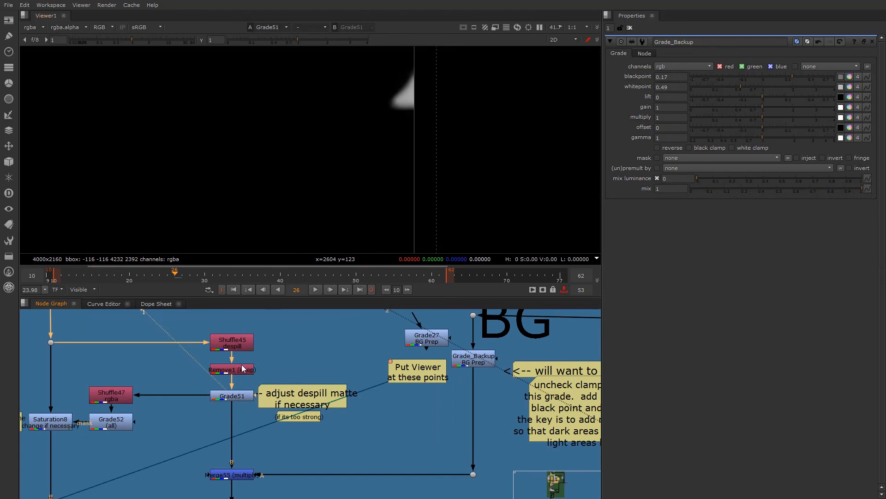
{"action": "left_click", "coordinate": [235, 393]}
{"action": "scroll", "coordinate": [364, 155], "scroll_direction": "down", "scroll_amount": 1}
{"action": "scroll", "coordinate": [349, 164], "scroll_direction": "down", "scroll_amount": 1}
{"action": "key", "text": "f"}
{"action": "scroll", "coordinate": [455, 173], "scroll_direction": "up", "scroll_amount": 4}
{"action": "middle_click_drag", "start_coordinate": [431, 177], "coordinate": [411, 182]}
{"action": "scroll", "coordinate": [390, 182], "scroll_direction": "up", "scroll_amount": 2}
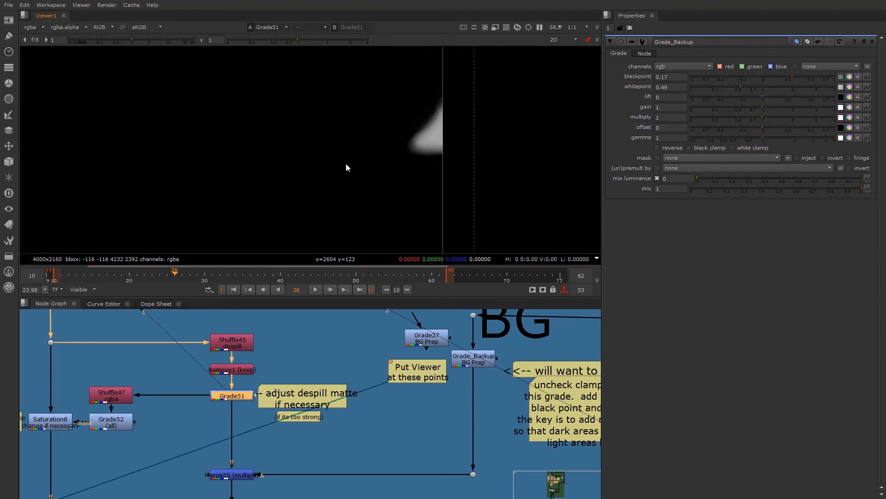
{"action": "scroll", "coordinate": [271, 377], "scroll_direction": "down", "scroll_amount": 2}
- View the Shuffle45 despill channel and trace the tree upstream to the ALPHA PAINT CLEANUP (PRE_COPY_NODE) section
{"action": "left_click", "coordinate": [242, 352]}
{"action": "key", "text": "1"}
{"action": "scroll", "coordinate": [201, 395], "scroll_direction": "down", "scroll_amount": 3}
{"action": "middle_click_drag", "start_coordinate": [201, 395], "coordinate": [201, 457]}
{"action": "middle_click_drag", "start_coordinate": [168, 366], "coordinate": [177, 440]}
{"action": "middle_click_drag", "start_coordinate": [157, 381], "coordinate": [178, 466]}
{"action": "middle_click_drag", "start_coordinate": [185, 362], "coordinate": [181, 490]}
{"action": "scroll", "coordinate": [314, 401], "scroll_direction": "up", "scroll_amount": 2}
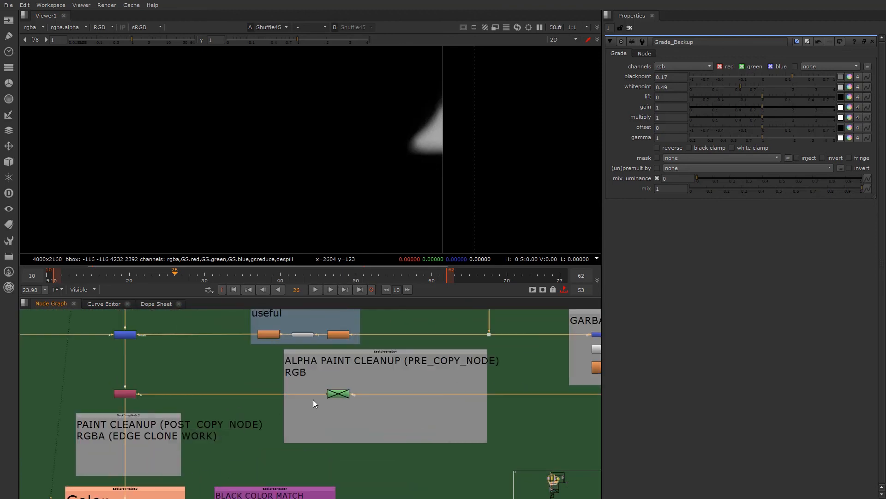
- View the Merge3 combined matte below the GARBAGE_MASK section to check the area behind the head
{"action": "left_click", "coordinate": [342, 391]}
{"action": "scroll", "coordinate": [359, 403], "scroll_direction": "down", "scroll_amount": 2}
{"action": "middle_click_drag", "start_coordinate": [544, 392], "coordinate": [414, 383]}
{"action": "scroll", "coordinate": [415, 383], "scroll_direction": "up", "scroll_amount": 3}
{"action": "left_click", "coordinate": [444, 357]}
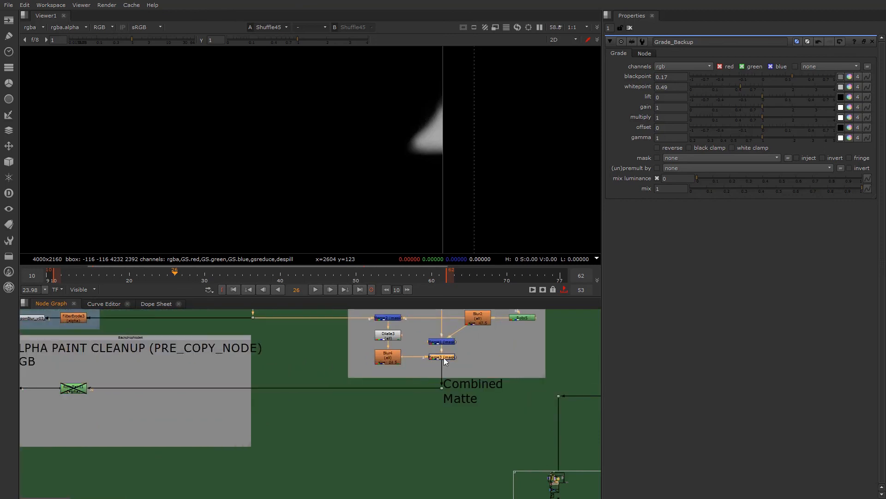
{"action": "key", "text": "1"}
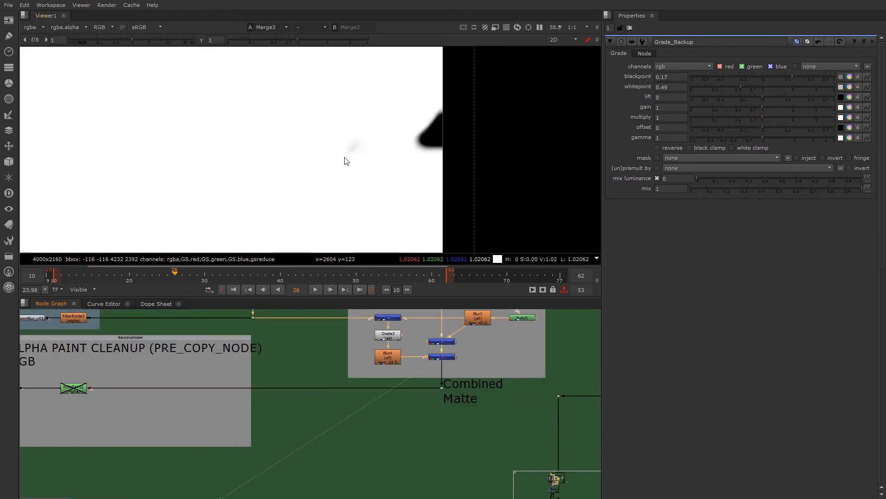
- View Copy16 beside the ALPHA PAINT CLEANUP section and examine its alpha channel behind the ear
{"action": "scroll", "coordinate": [368, 376], "scroll_direction": "down", "scroll_amount": 2}
{"action": "middle_click_drag", "start_coordinate": [106, 408], "coordinate": [205, 400]}
{"action": "left_click", "coordinate": [136, 376]}
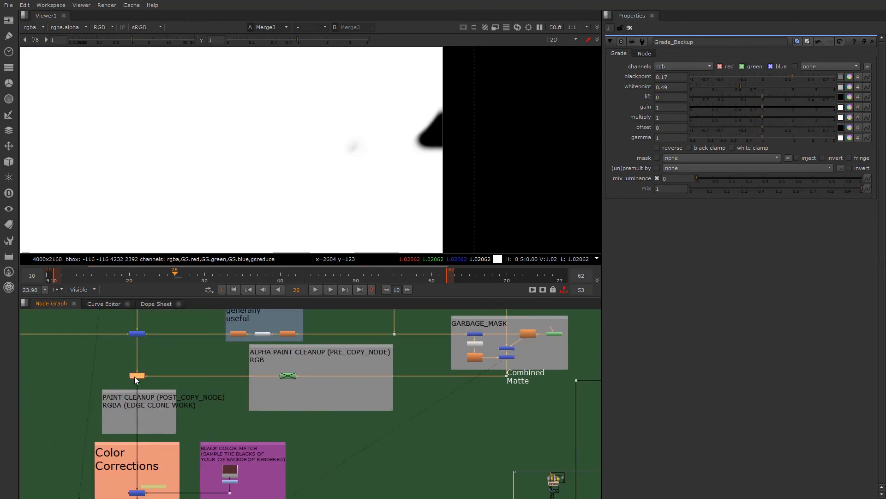
{"action": "key", "text": "1"}
{"action": "scroll", "coordinate": [341, 161], "scroll_direction": "down", "scroll_amount": 3}
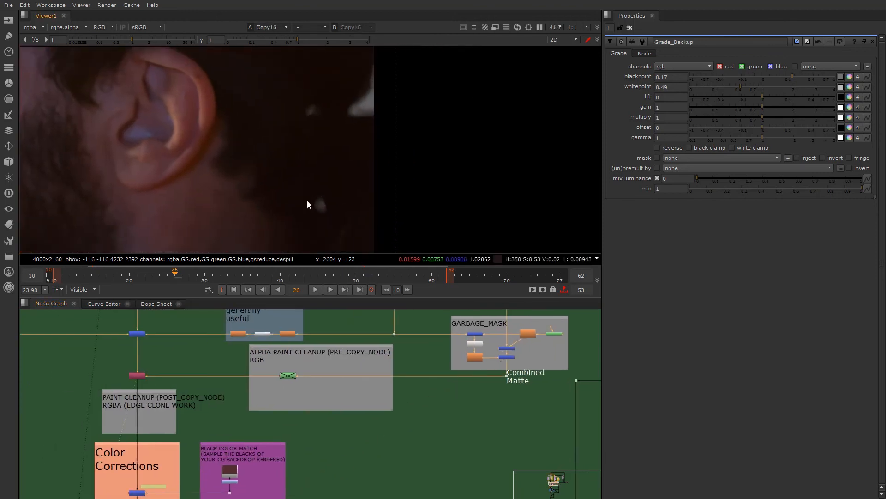
{"action": "key", "text": "a"}
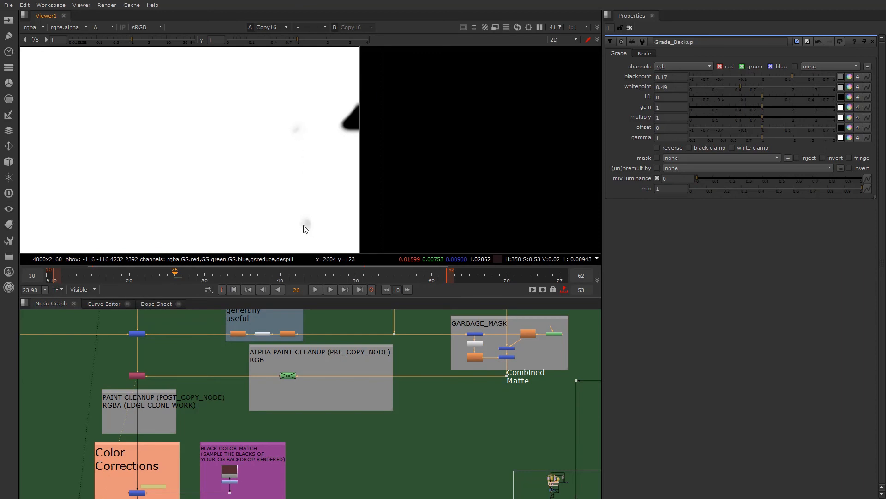
- In the Edge Despill section, view Copy14 and the Clamp8 despill difference matte feeding it
{"action": "scroll", "coordinate": [206, 419], "scroll_direction": "down", "scroll_amount": 5}
{"action": "scroll", "coordinate": [206, 417], "scroll_direction": "down", "scroll_amount": 1}
{"action": "middle_click_drag", "start_coordinate": [200, 490], "coordinate": [226, 381]}
{"action": "scroll", "coordinate": [226, 428], "scroll_direction": "up", "scroll_amount": 7}
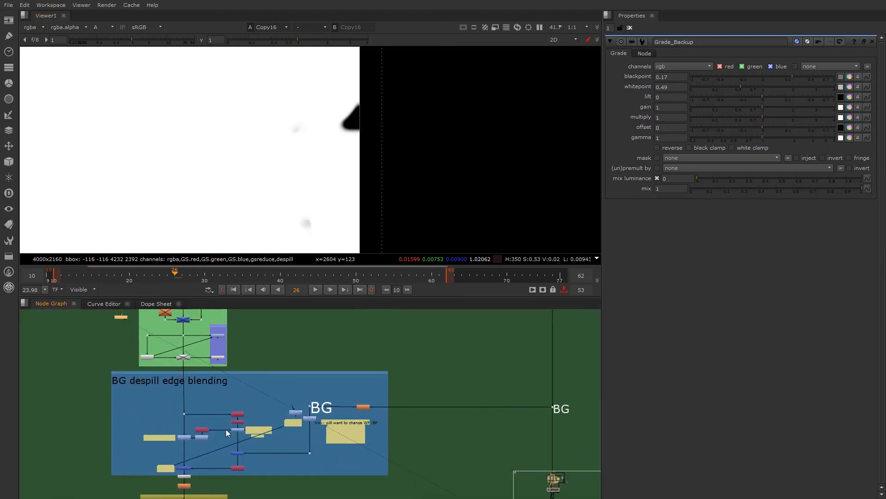
{"action": "scroll", "coordinate": [241, 405], "scroll_direction": "down", "scroll_amount": 5}
{"action": "scroll", "coordinate": [239, 395], "scroll_direction": "down", "scroll_amount": 3}
{"action": "scroll", "coordinate": [230, 442], "scroll_direction": "up", "scroll_amount": 8}
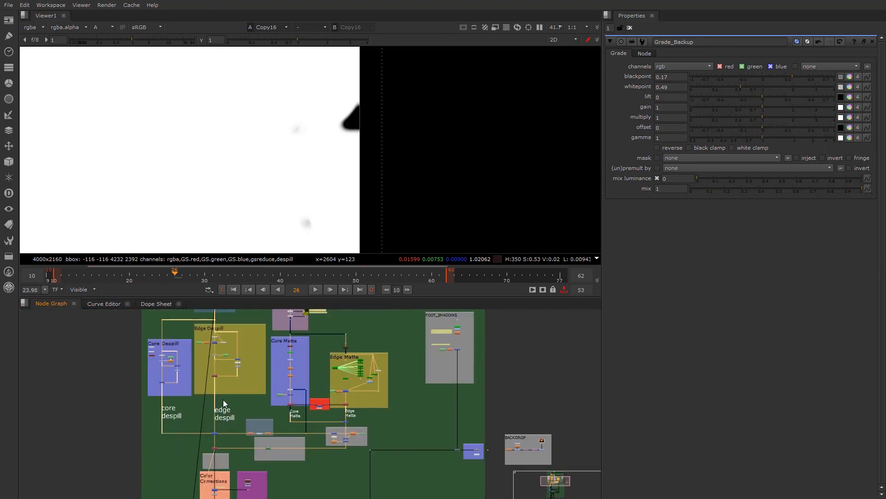
{"action": "scroll", "coordinate": [225, 448], "scroll_direction": "up", "scroll_amount": 5}
{"action": "left_click", "coordinate": [188, 448]}
{"action": "key", "text": "1"}
{"action": "left_click", "coordinate": [189, 448]}
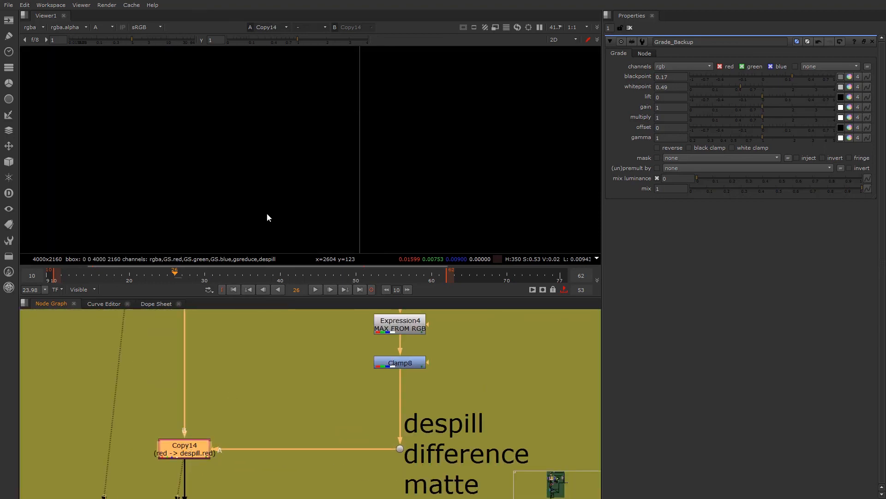
{"action": "left_click", "coordinate": [408, 364]}
{"action": "key", "text": "1"}
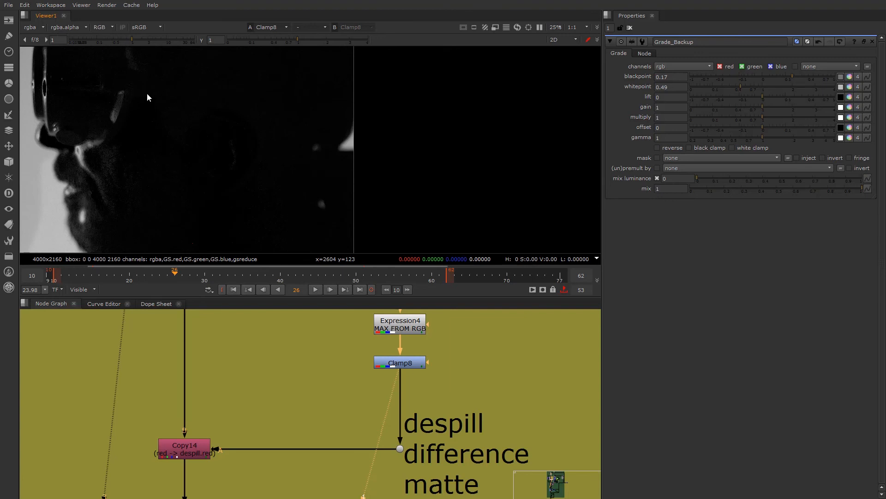
- Return to the BG despill edge blending section and view the Shuffle45 despill matte for comparison
{"action": "scroll", "coordinate": [186, 422], "scroll_direction": "down", "scroll_amount": 13}
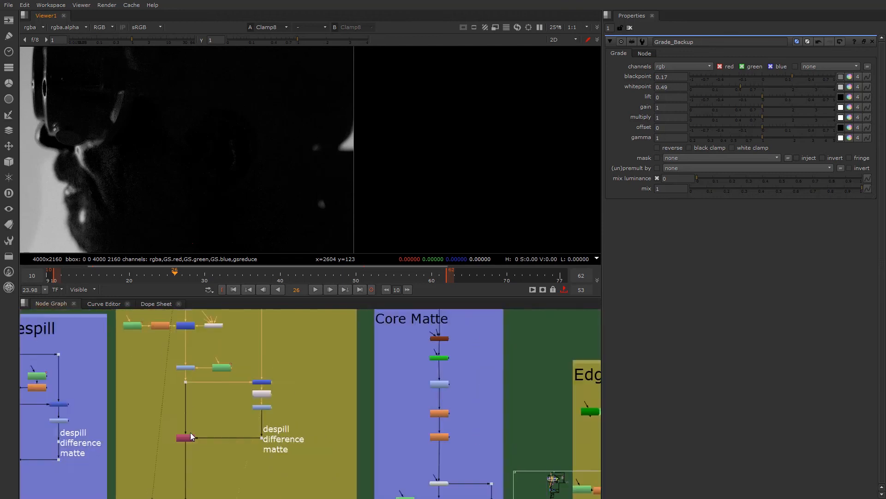
{"action": "middle_click_drag", "start_coordinate": [216, 478], "coordinate": [217, 433]}
{"action": "scroll", "coordinate": [237, 403], "scroll_direction": "up", "scroll_amount": 6}
{"action": "middle_click_drag", "start_coordinate": [225, 455], "coordinate": [232, 335]}
{"action": "scroll", "coordinate": [253, 386], "scroll_direction": "up", "scroll_amount": 2}
{"action": "scroll", "coordinate": [277, 365], "scroll_direction": "up", "scroll_amount": 2}
{"action": "scroll", "coordinate": [297, 355], "scroll_direction": "up", "scroll_amount": 4}
{"action": "left_click", "coordinate": [287, 367]}
{"action": "key", "text": "1"}
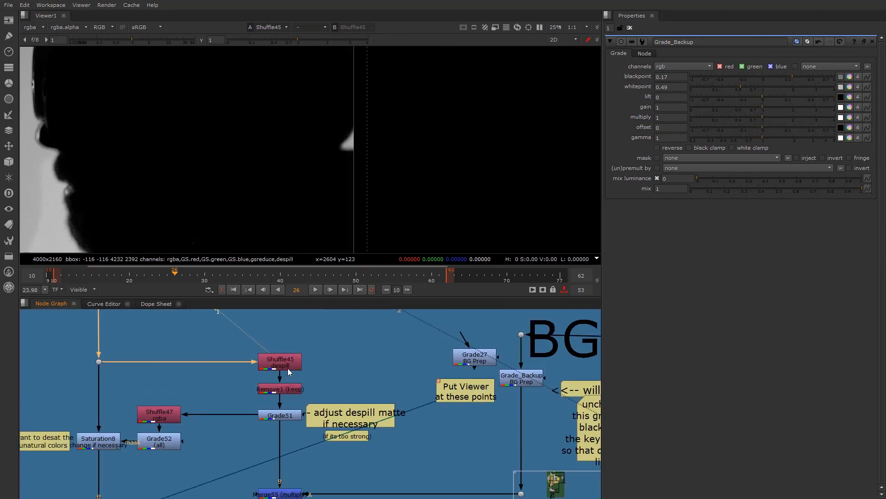
- Open the Shuffle45 properties to check its channel routing and view the node's output again
{"action": "double_click", "coordinate": [279, 361]}
{"action": "scroll", "coordinate": [280, 361], "scroll_direction": "down", "scroll_amount": 1}
{"action": "middle_click_drag", "start_coordinate": [193, 334], "coordinate": [251, 388]}
{"action": "scroll", "coordinate": [266, 426], "scroll_direction": "down", "scroll_amount": 2}
{"action": "scroll", "coordinate": [283, 398], "scroll_direction": "up", "scroll_amount": 5}
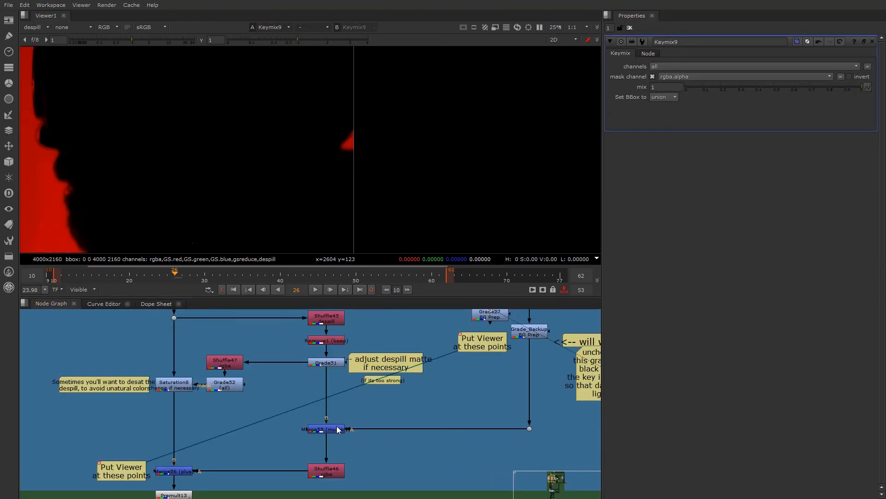
{"action": "middle_click_drag", "start_coordinate": [313, 387], "coordinate": [319, 414]}
{"action": "left_click", "coordinate": [332, 350]}
{"action": "key", "text": "1"}
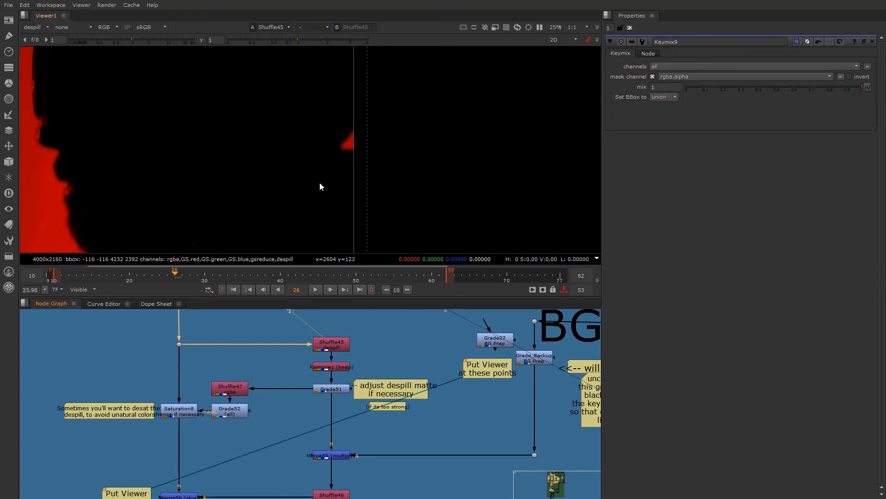
- View the dot feeding Shuffle45 with the despill layer displayed
{"action": "scroll", "coordinate": [317, 359], "scroll_direction": "down", "scroll_amount": 3}
{"action": "middle_click_drag", "start_coordinate": [317, 358], "coordinate": [344, 422]}
{"action": "scroll", "coordinate": [308, 416], "scroll_direction": "up", "scroll_amount": 1}
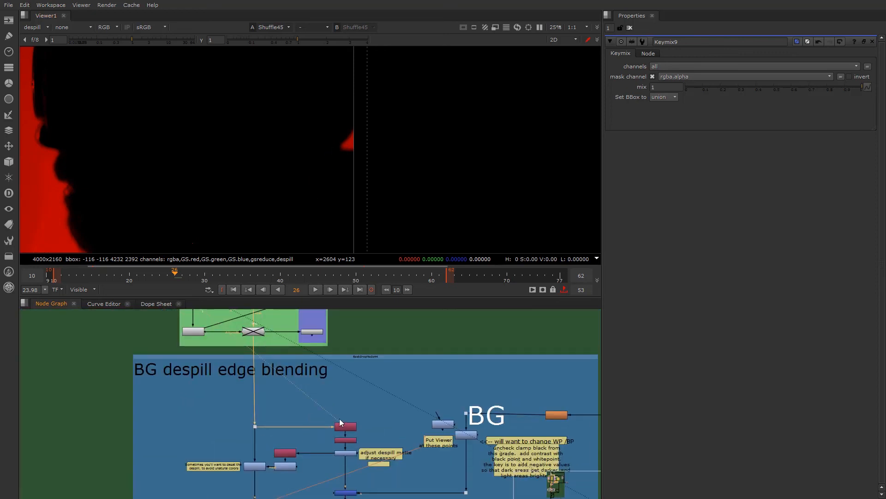
{"action": "scroll", "coordinate": [295, 425], "scroll_direction": "up", "scroll_amount": 2}
{"action": "left_click", "coordinate": [231, 425]}
{"action": "key", "text": "1"}
{"action": "left_click", "coordinate": [46, 28]}
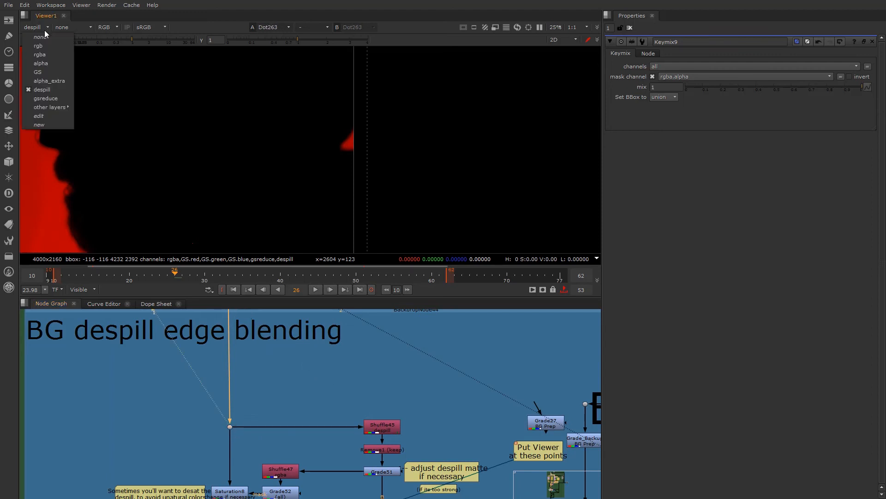
{"action": "left_click", "coordinate": [49, 90]}
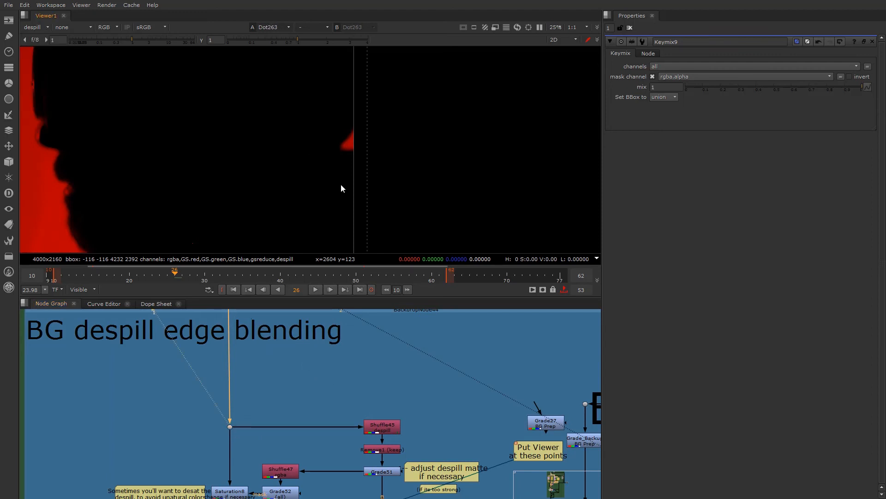
- Check the despill layer upstream at the disabled extend node and Keymix4 in the Edge Extending section
{"action": "scroll", "coordinate": [232, 417], "scroll_direction": "down", "scroll_amount": 2}
{"action": "middle_click_drag", "start_coordinate": [253, 382], "coordinate": [267, 485]}
{"action": "scroll", "coordinate": [242, 409], "scroll_direction": "up", "scroll_amount": 2}
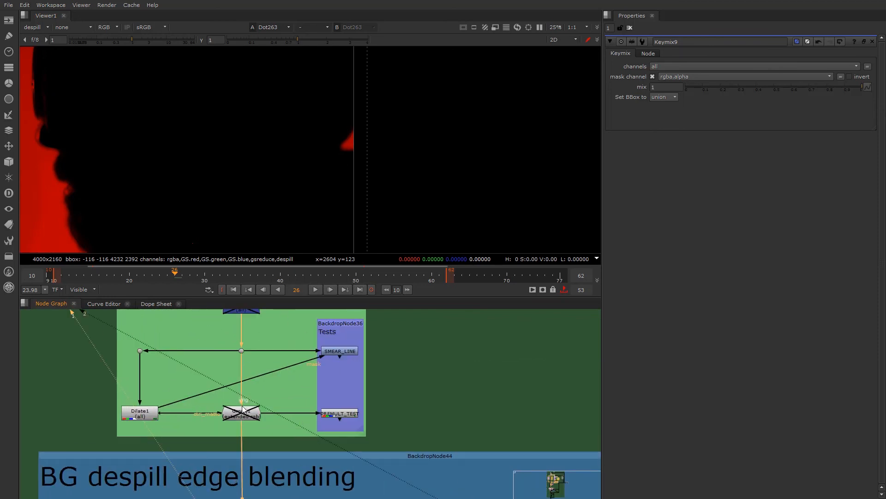
{"action": "left_click", "coordinate": [241, 412]}
{"action": "key", "text": "1"}
{"action": "middle_click_drag", "start_coordinate": [258, 347], "coordinate": [253, 451]}
{"action": "left_click", "coordinate": [239, 410]}
{"action": "key", "text": "1"}
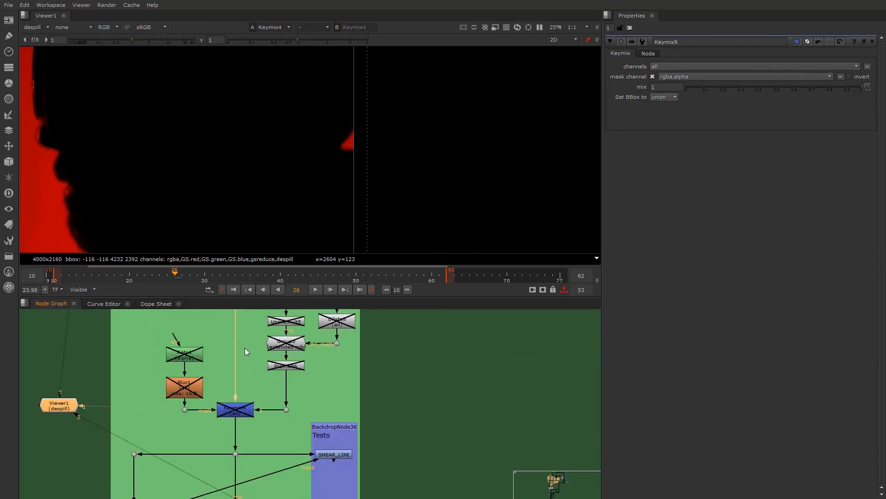
- Check the despill layer at the dot in the Transforms section
{"action": "middle_click_drag", "start_coordinate": [245, 349], "coordinate": [225, 492]}
{"action": "middle_click_drag", "start_coordinate": [221, 313], "coordinate": [217, 409]}
{"action": "left_click", "coordinate": [226, 417]}
{"action": "key", "text": "1"}
- Trace the despill layer up past Color Corrections, viewing Copy16 and the Keymix9 merge of core and edge despill
{"action": "scroll", "coordinate": [234, 399], "scroll_direction": "down", "scroll_amount": 4}
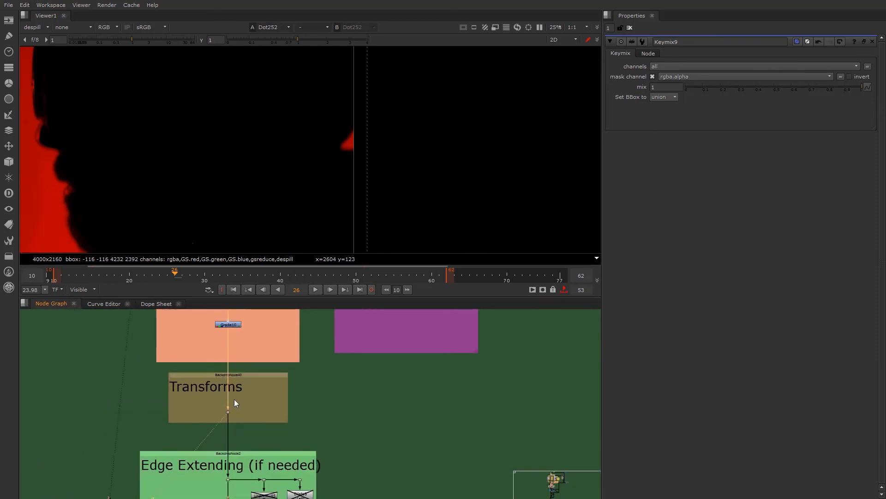
{"action": "middle_click_drag", "start_coordinate": [226, 402], "coordinate": [226, 433]}
{"action": "scroll", "coordinate": [226, 433], "scroll_direction": "up", "scroll_amount": 3}
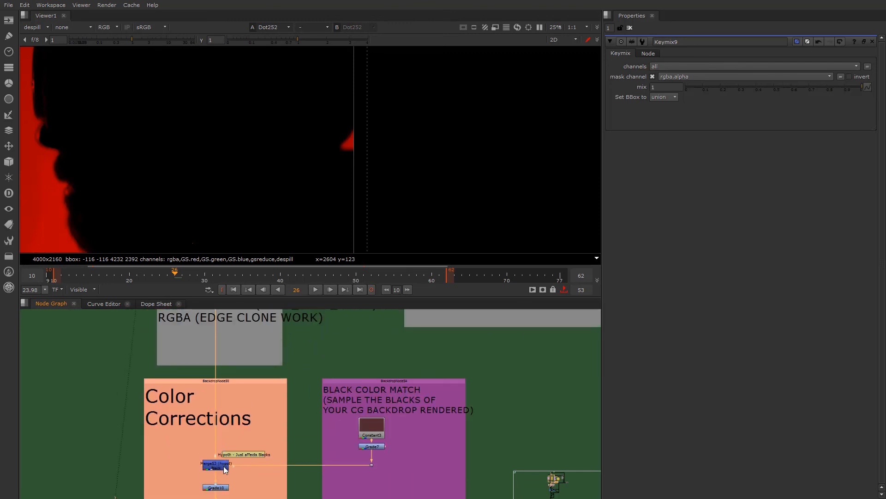
{"action": "middle_click_drag", "start_coordinate": [238, 354], "coordinate": [244, 453]}
{"action": "scroll", "coordinate": [227, 389], "scroll_direction": "up", "scroll_amount": 2}
{"action": "scroll", "coordinate": [226, 382], "scroll_direction": "down", "scroll_amount": 2}
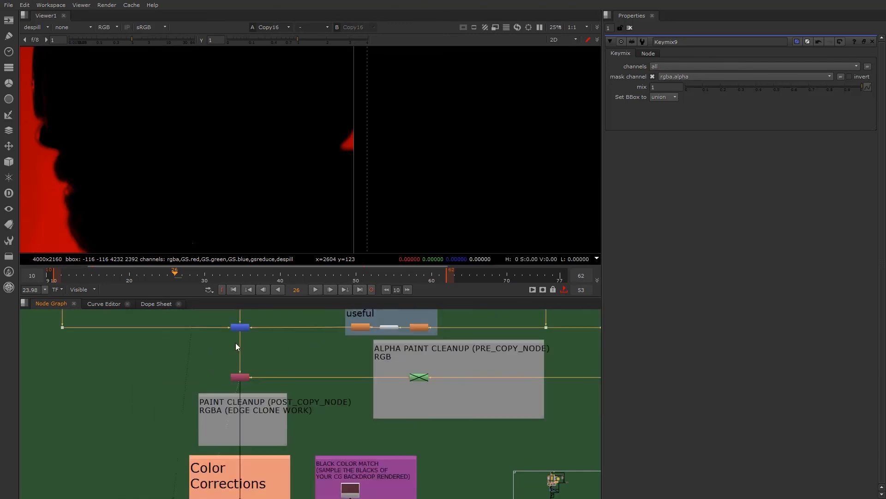
{"action": "scroll", "coordinate": [235, 343], "scroll_direction": "up", "scroll_amount": 1}
{"action": "middle_click_drag", "start_coordinate": [236, 343], "coordinate": [242, 381]}
{"action": "left_click", "coordinate": [245, 397]}
{"action": "key", "text": "1"}
- View the despill layer at the edge despill dot above Keymix9 to compare the mattes
{"action": "left_click", "coordinate": [254, 356]}
{"action": "scroll", "coordinate": [244, 369], "scroll_direction": "down", "scroll_amount": 3}
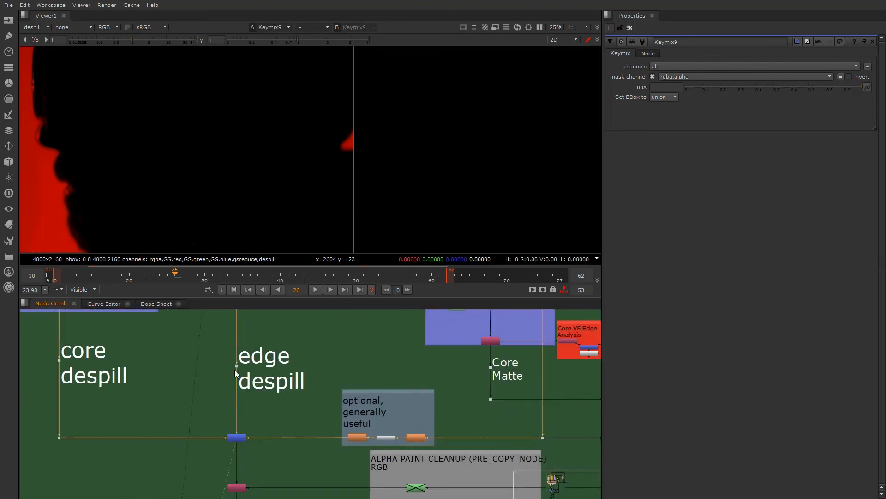
{"action": "scroll", "coordinate": [237, 364], "scroll_direction": "up", "scroll_amount": 1}
{"action": "left_click", "coordinate": [237, 364]}
{"action": "scroll", "coordinate": [235, 378], "scroll_direction": "down", "scroll_amount": 2}
{"action": "middle_click_drag", "start_coordinate": [234, 389], "coordinate": [236, 439]}
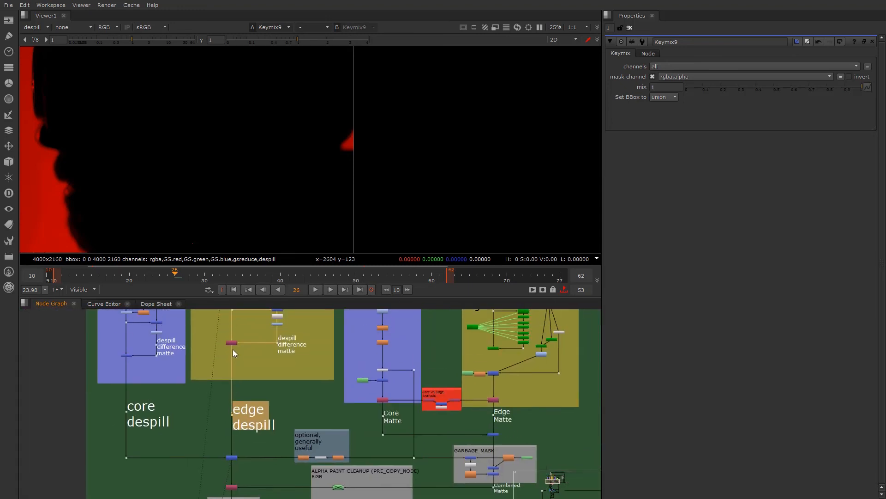
{"action": "scroll", "coordinate": [231, 331], "scroll_direction": "up", "scroll_amount": 2}
{"action": "left_click", "coordinate": [231, 332]}
{"action": "key", "text": "1"}
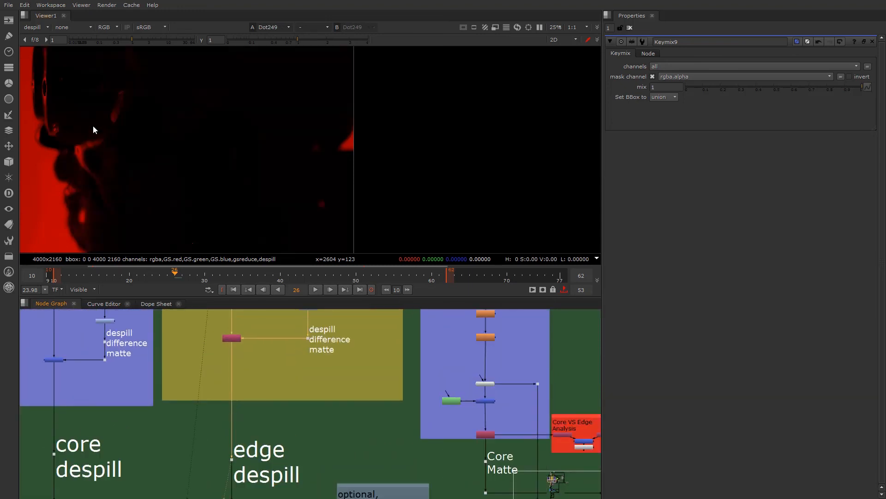
- View Keymix9 and set its channels to rgba
{"action": "scroll", "coordinate": [268, 426], "scroll_direction": "down", "scroll_amount": 3}
{"action": "scroll", "coordinate": [248, 406], "scroll_direction": "up", "scroll_amount": 4}
{"action": "left_click", "coordinate": [261, 398]}
{"action": "key", "text": "1"}
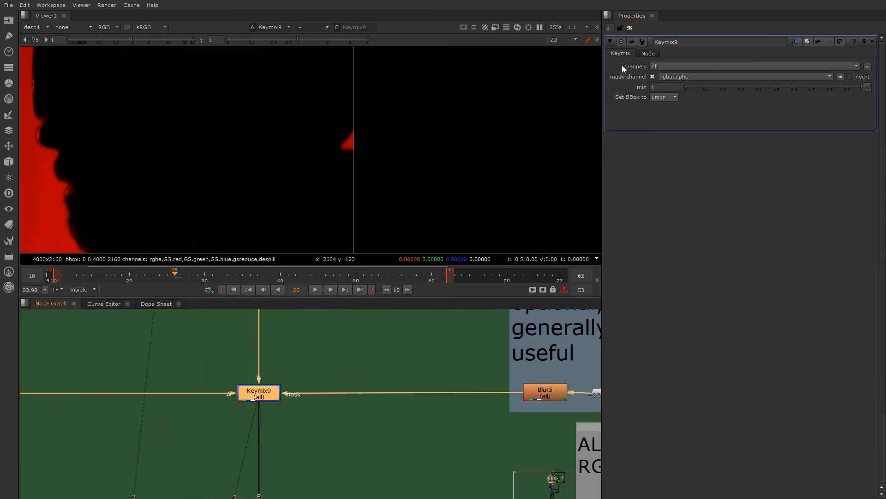
{"action": "left_click", "coordinate": [680, 66]}
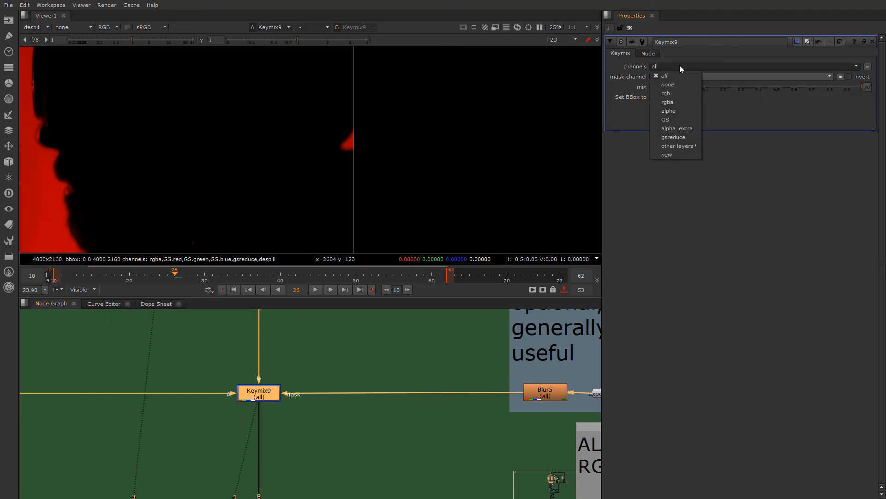
{"action": "left_click", "coordinate": [676, 101]}
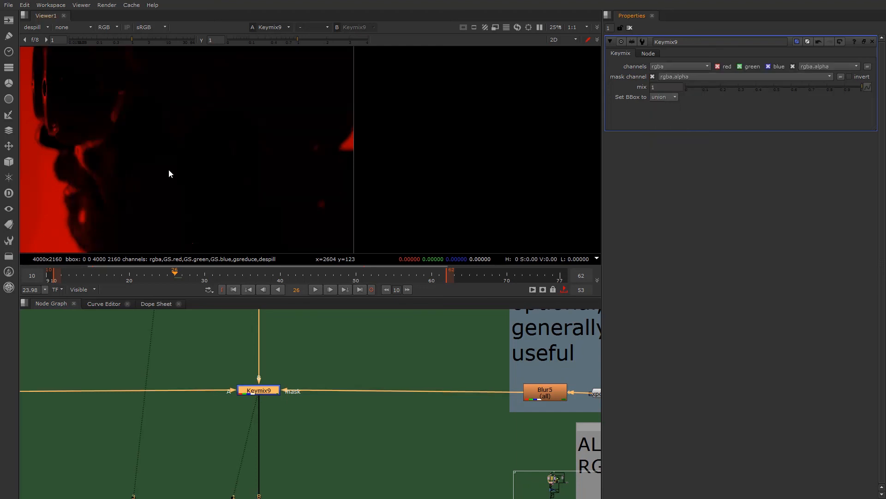
- Check the despill layer downstream of Keymix9 at Copy16
{"action": "scroll", "coordinate": [250, 472], "scroll_direction": "down", "scroll_amount": 2}
{"action": "middle_click_drag", "start_coordinate": [244, 491], "coordinate": [245, 334]}
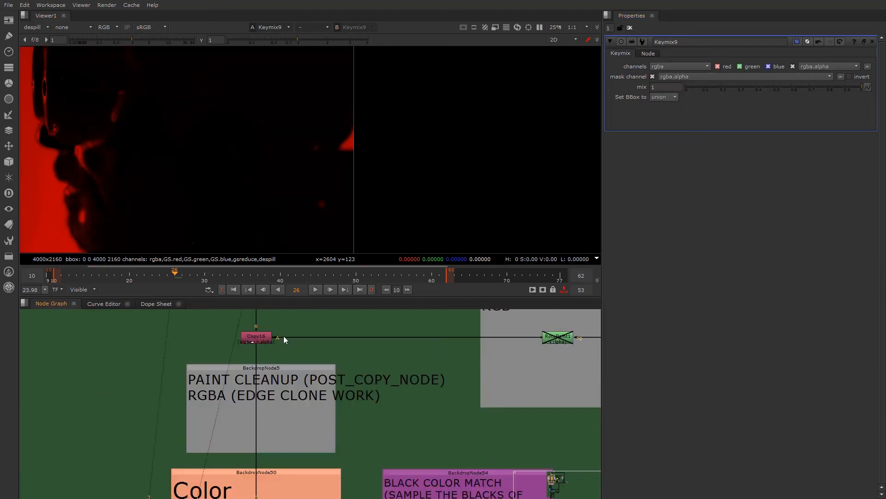
{"action": "scroll", "coordinate": [283, 337], "scroll_direction": "up", "scroll_amount": 2}
{"action": "left_click", "coordinate": [249, 333]}
{"action": "key", "text": "1"}
- Check the despill layer at Merge53 in the Color Corrections section
{"action": "scroll", "coordinate": [262, 377], "scroll_direction": "down", "scroll_amount": 3}
{"action": "middle_click_drag", "start_coordinate": [271, 474], "coordinate": [270, 329]}
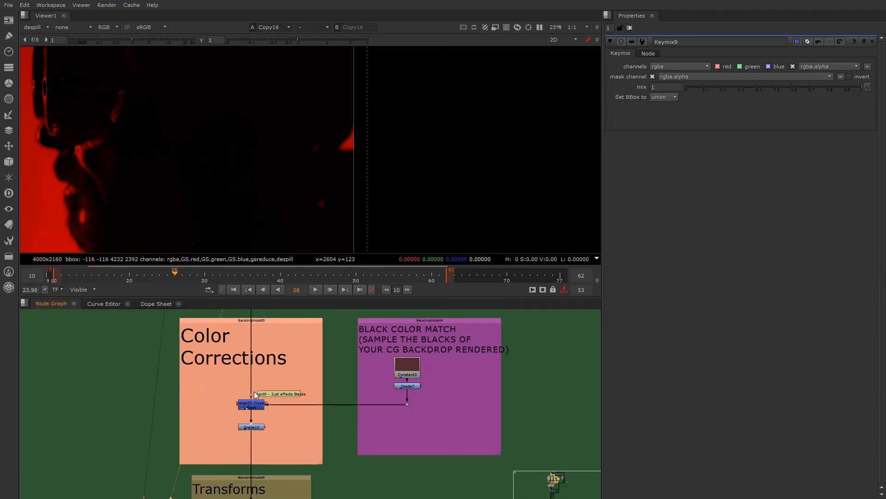
{"action": "scroll", "coordinate": [251, 388], "scroll_direction": "up", "scroll_amount": 1}
{"action": "left_click", "coordinate": [251, 406]}
{"action": "key", "text": "1"}
- Check the despill layer at Keymix4 in the Edge Extending section
{"action": "scroll", "coordinate": [268, 458], "scroll_direction": "down", "scroll_amount": 1}
{"action": "scroll", "coordinate": [269, 459], "scroll_direction": "down", "scroll_amount": 1}
{"action": "middle_click_drag", "start_coordinate": [268, 459], "coordinate": [277, 323]}
{"action": "scroll", "coordinate": [268, 392], "scroll_direction": "up", "scroll_amount": 1}
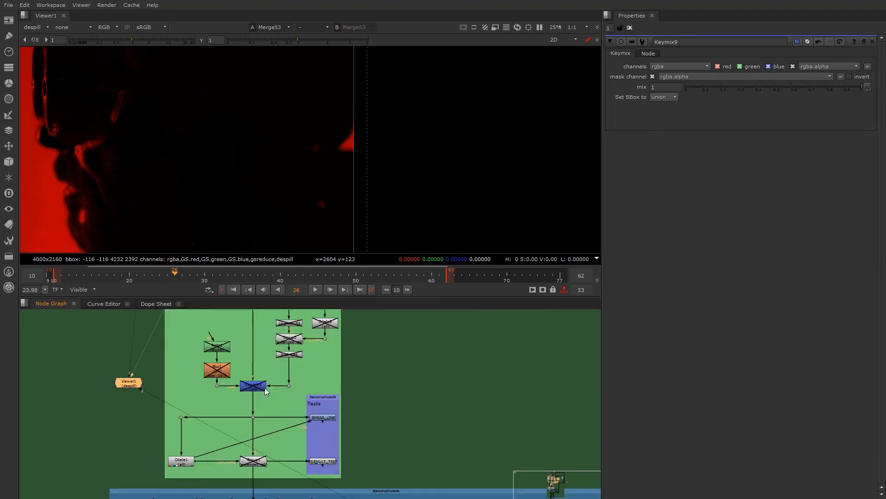
{"action": "middle_click_drag", "start_coordinate": [269, 389], "coordinate": [271, 366]}
{"action": "left_click", "coordinate": [258, 367]}
{"action": "key", "text": "1"}
- View Merge56 in the BG despill edge blending section and switch the displayed layer back to rgba
{"action": "scroll", "coordinate": [263, 434], "scroll_direction": "down", "scroll_amount": 1}
{"action": "middle_click_drag", "start_coordinate": [264, 438], "coordinate": [270, 248]}
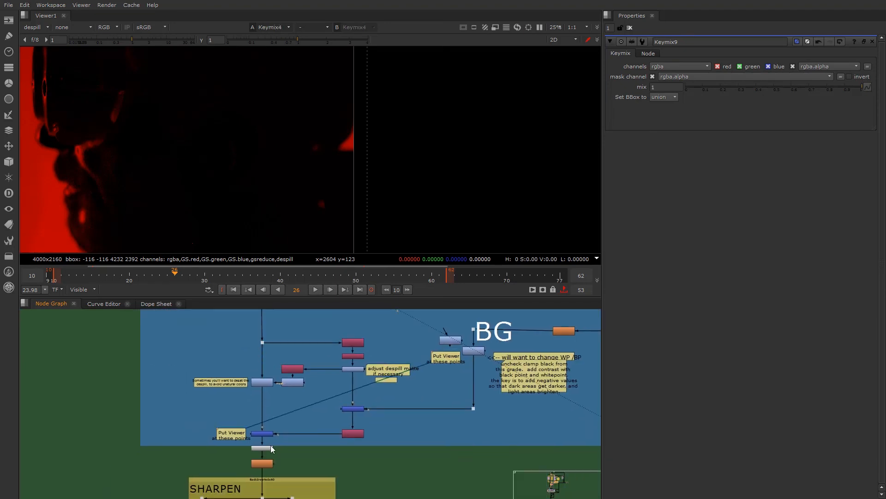
{"action": "scroll", "coordinate": [270, 446], "scroll_direction": "up", "scroll_amount": 2}
{"action": "left_click", "coordinate": [257, 421]}
{"action": "key", "text": "1"}
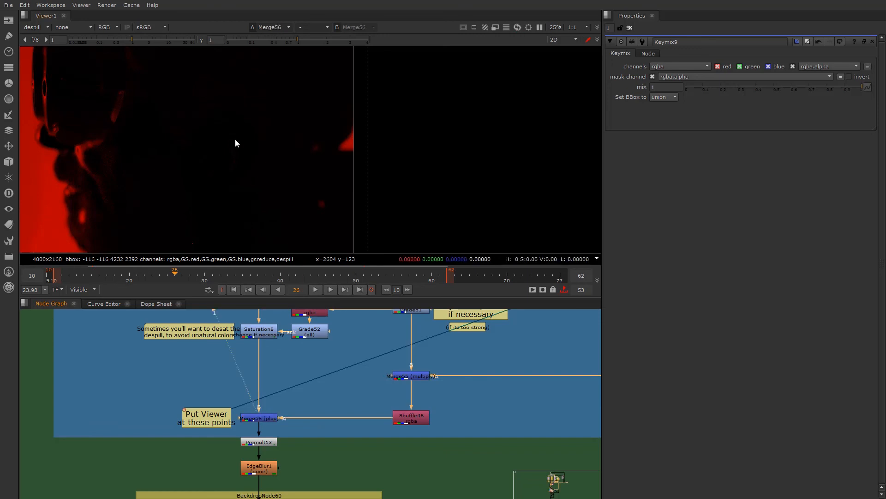
{"action": "left_click", "coordinate": [41, 26]}
{"action": "left_click", "coordinate": [46, 57]}
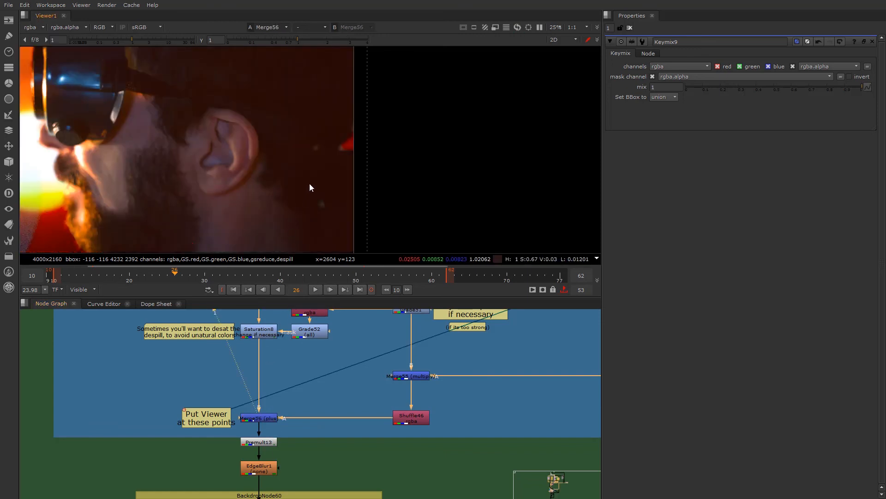
- Toggle Merge56 off and on repeatedly to compare the spots behind the ear with and without background blending
{"action": "scroll", "coordinate": [264, 417], "scroll_direction": "up", "scroll_amount": 1}
{"action": "left_click", "coordinate": [264, 417]}
{"action": "scroll", "coordinate": [320, 201], "scroll_direction": "up", "scroll_amount": 4}
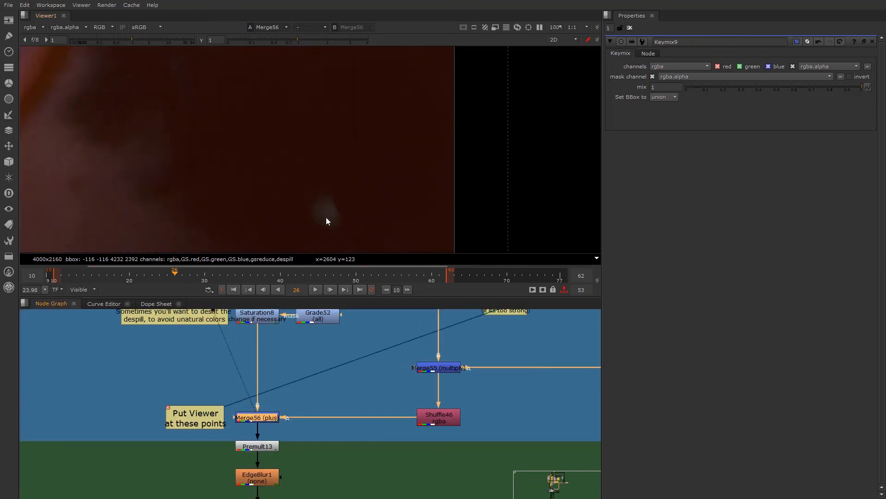
{"action": "key", "text": "d"}
{"action": "key", "text": "d"}
{"action": "key", "text": "d"}
{"action": "key", "text": "d"}
{"action": "key", "text": "d"}
{"action": "key", "text": "d"}
{"action": "scroll", "coordinate": [331, 217], "scroll_direction": "down", "scroll_amount": 4}
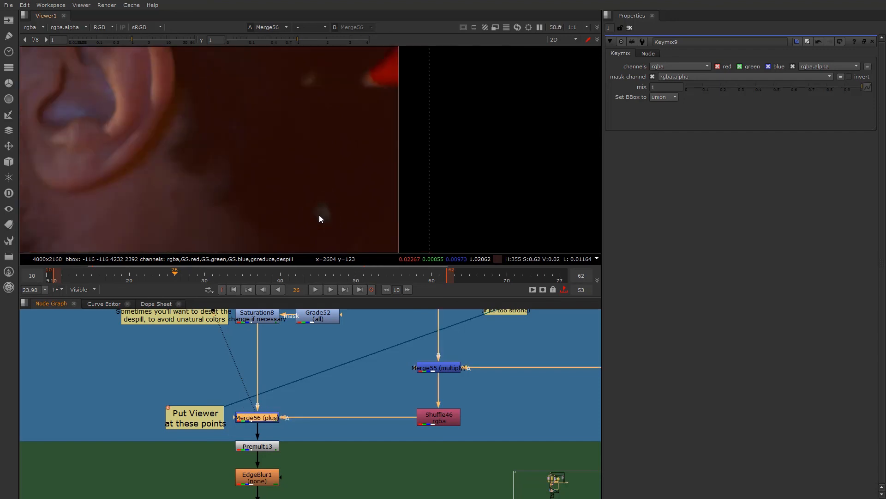
- Insert a Grade node below Grade_Backup in the BG branch and turn off its black clamp
{"action": "scroll", "coordinate": [305, 199], "scroll_direction": "up", "scroll_amount": 3}
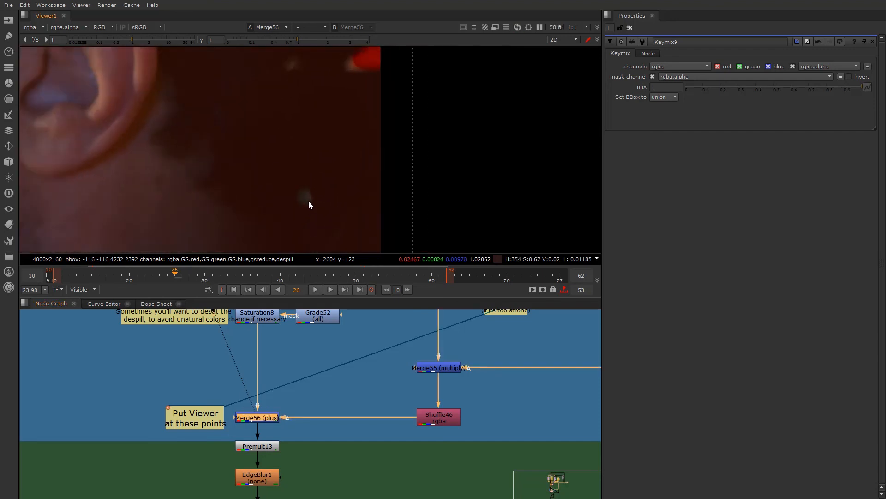
{"action": "scroll", "coordinate": [437, 399], "scroll_direction": "down", "scroll_amount": 3}
{"action": "middle_click_drag", "start_coordinate": [524, 355], "coordinate": [388, 361]}
{"action": "scroll", "coordinate": [422, 334], "scroll_direction": "up", "scroll_amount": 5}
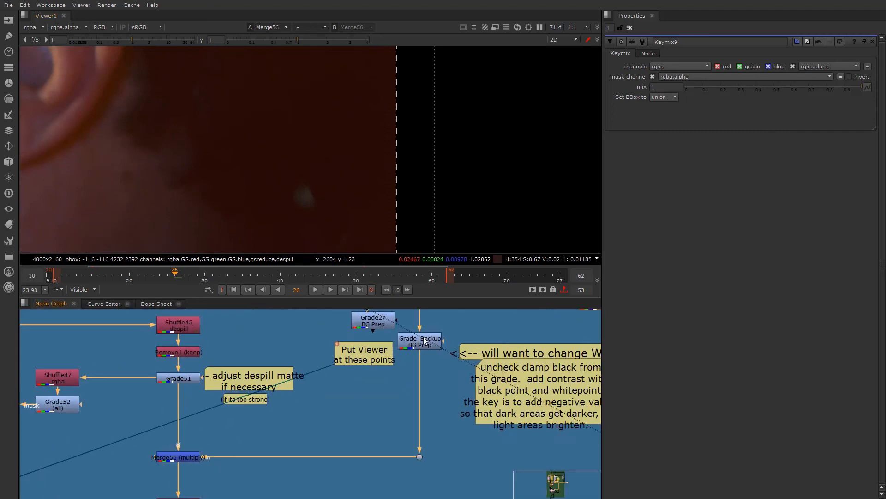
{"action": "left_click", "coordinate": [439, 417]}
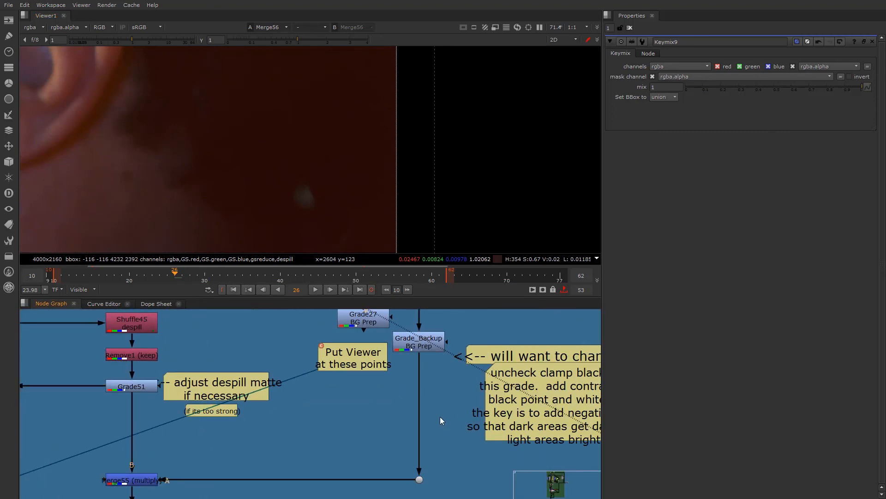
{"action": "key", "text": "g"}
{"action": "left_click", "coordinate": [689, 148]}
{"action": "left_click_drag", "start_coordinate": [439, 413], "coordinate": [420, 401]}
{"action": "middle_click_drag", "start_coordinate": [407, 439], "coordinate": [349, 398]}
- Add a Roto node beside the new Grade8 node and connect it to Grade8's mask input
{"action": "left_click", "coordinate": [404, 429]}
{"action": "key", "text": "Tab"}
{"action": "type", "text": "ro"}
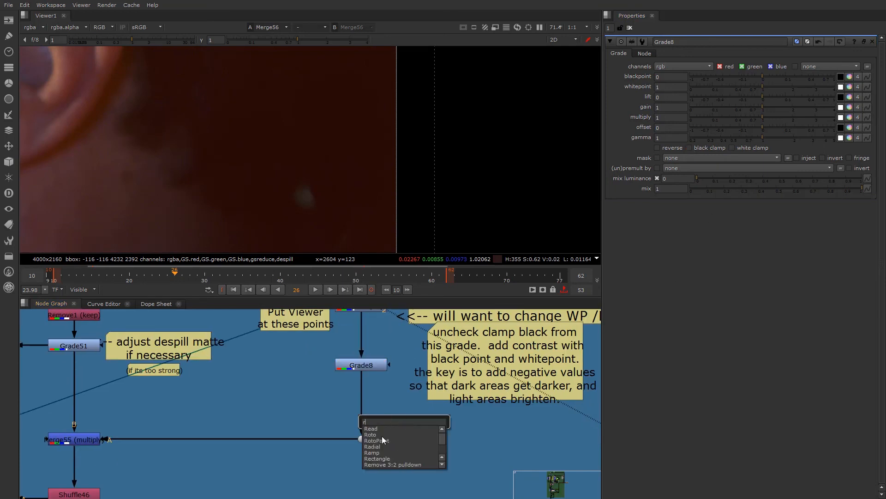
{"action": "left_click", "coordinate": [379, 432]}
{"action": "left_click_drag", "start_coordinate": [425, 444], "coordinate": [442, 446]}
{"action": "left_click_drag", "start_coordinate": [390, 364], "coordinate": [421, 434]}
- Draw a closed Bezier shape in Roto9 around the light spots behind the ear
{"action": "double_click", "coordinate": [360, 363]}
{"action": "double_click", "coordinate": [437, 447]}
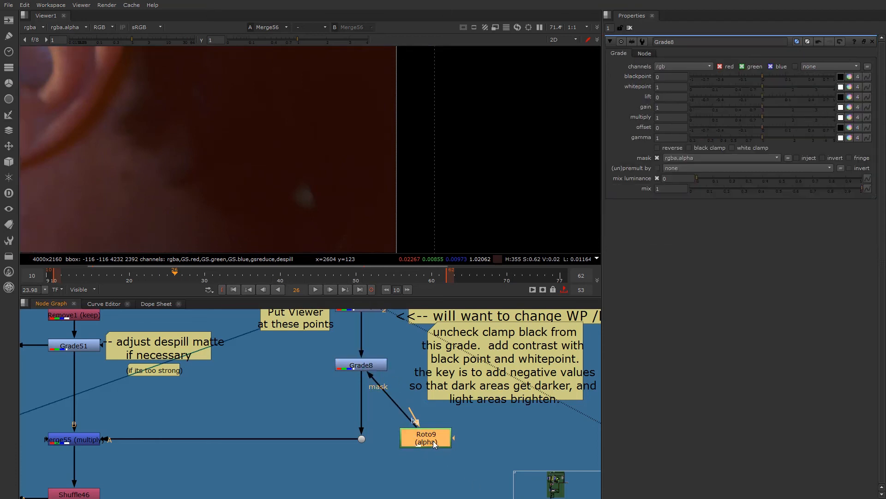
{"action": "left_click", "coordinate": [274, 168]}
{"action": "left_click_drag", "start_coordinate": [318, 199], "coordinate": [317, 211]}
{"action": "scroll", "coordinate": [277, 173], "scroll_direction": "down", "scroll_amount": 5}
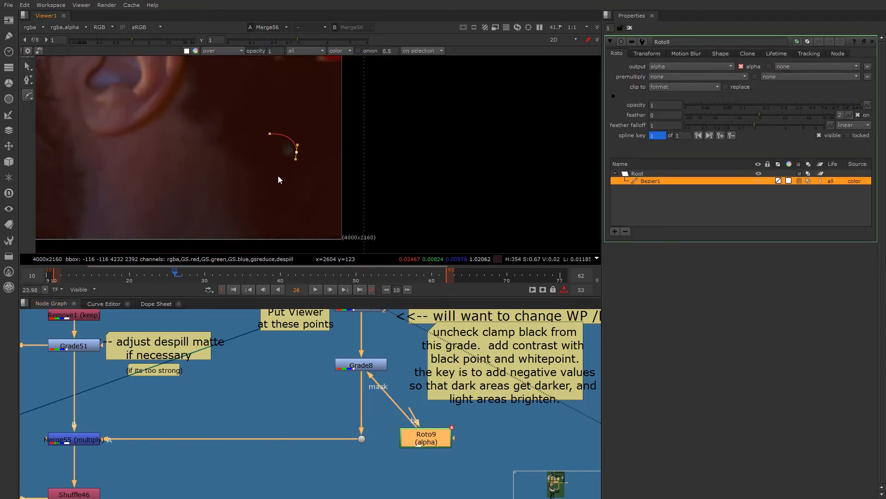
{"action": "left_click", "coordinate": [272, 188]}
{"action": "left_click_drag", "start_coordinate": [252, 146], "coordinate": [257, 129]}
{"action": "left_click", "coordinate": [273, 96]}
{"action": "left_click_drag", "start_coordinate": [308, 92], "coordinate": [311, 100]}
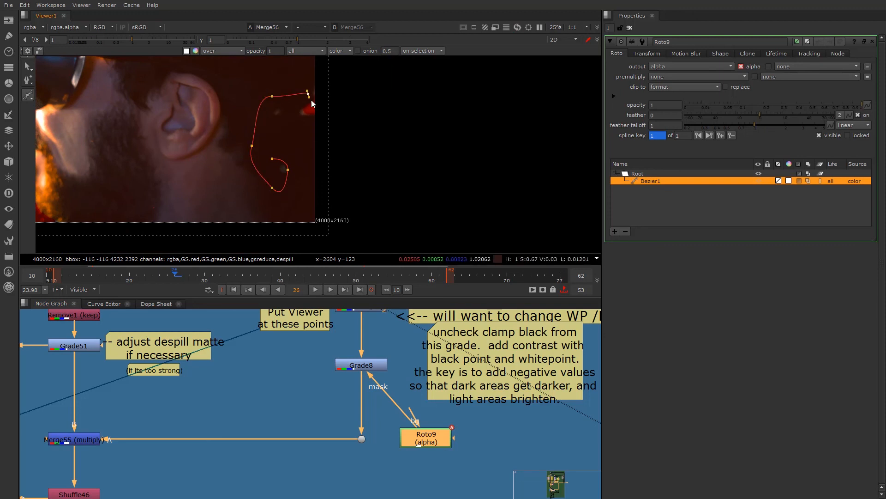
{"action": "left_click", "coordinate": [273, 157]}
{"action": "scroll", "coordinate": [279, 143], "scroll_direction": "up", "scroll_amount": 2}
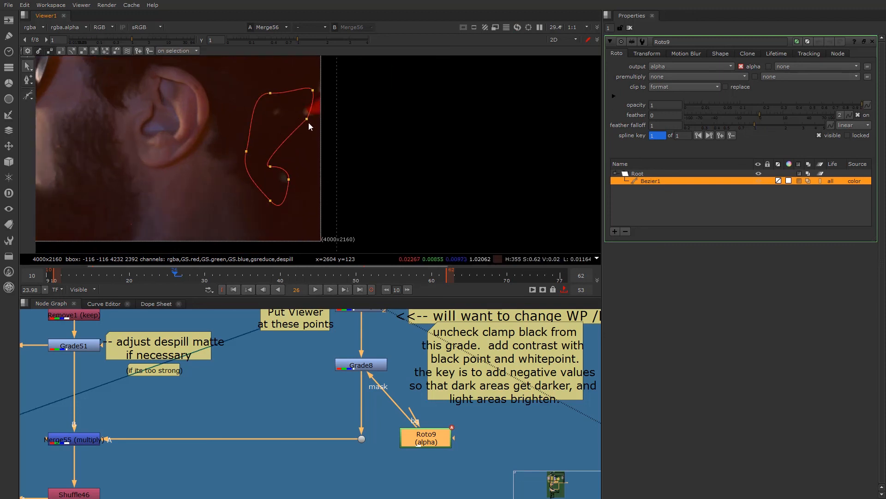
- Set Grade8's blackpoint to 0.31 and its whitepoint to 1.14
{"action": "double_click", "coordinate": [362, 365]}
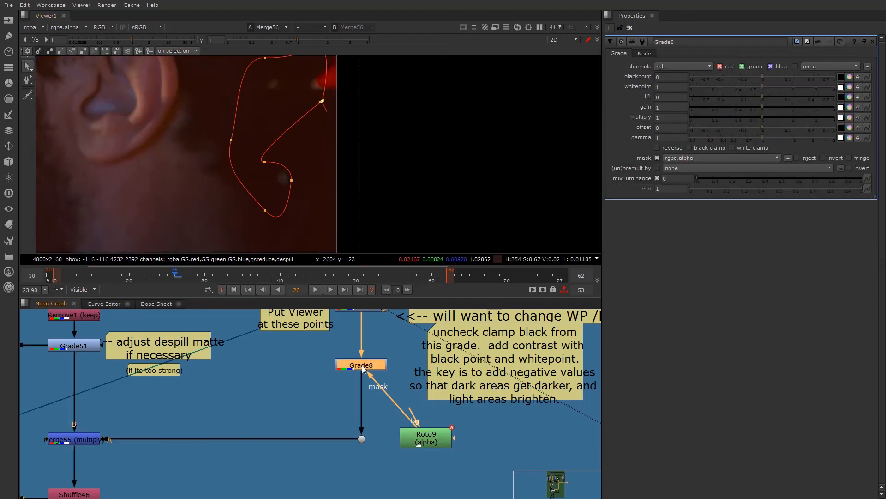
{"action": "mouse_move", "coordinate": [765, 80]}
{"action": "left_mouse_down"}
{"action": "mouse_move", "coordinate": [804, 71]}
{"action": "mouse_move", "coordinate": [768, 83]}
{"action": "left_mouse_up"}
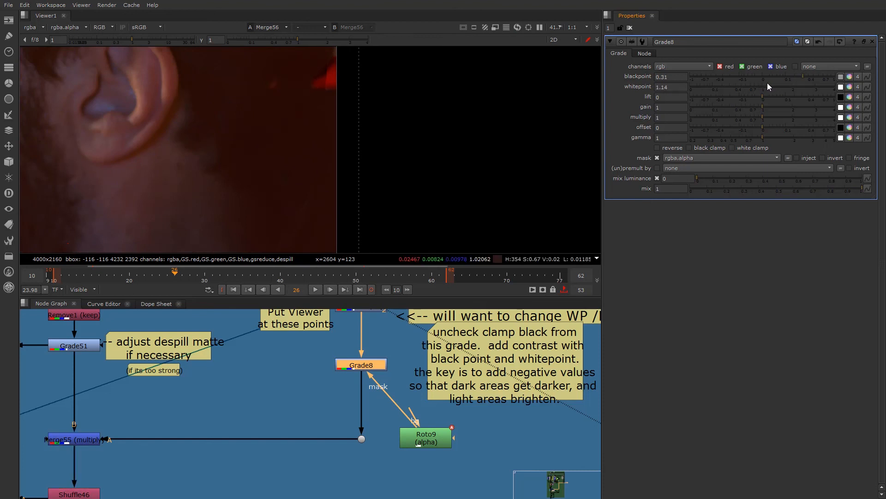
- Move Roto9 farther from Grade8 and insert a Blur node in the mask connection between them
{"action": "left_click", "coordinate": [418, 441]}
{"action": "left_click_drag", "start_coordinate": [418, 441], "coordinate": [475, 441]}
{"action": "left_click", "coordinate": [424, 451]}
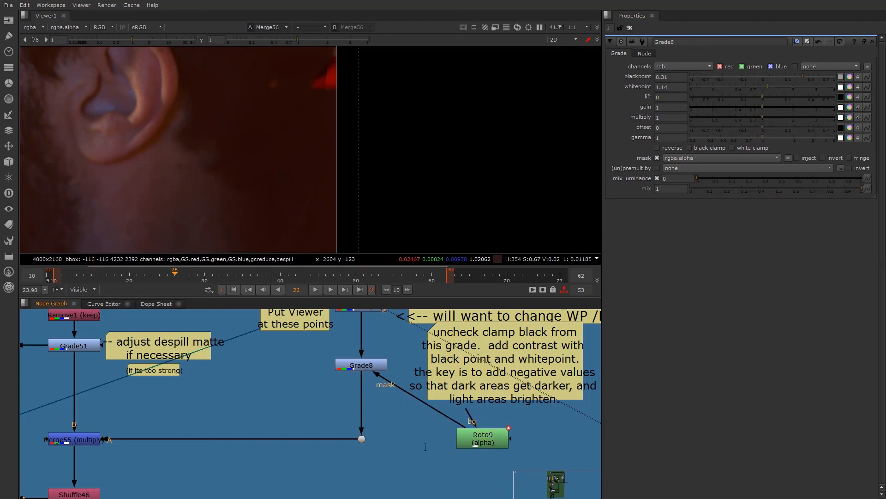
{"action": "key", "text": "Tab"}
{"action": "type", "text": "bb"}
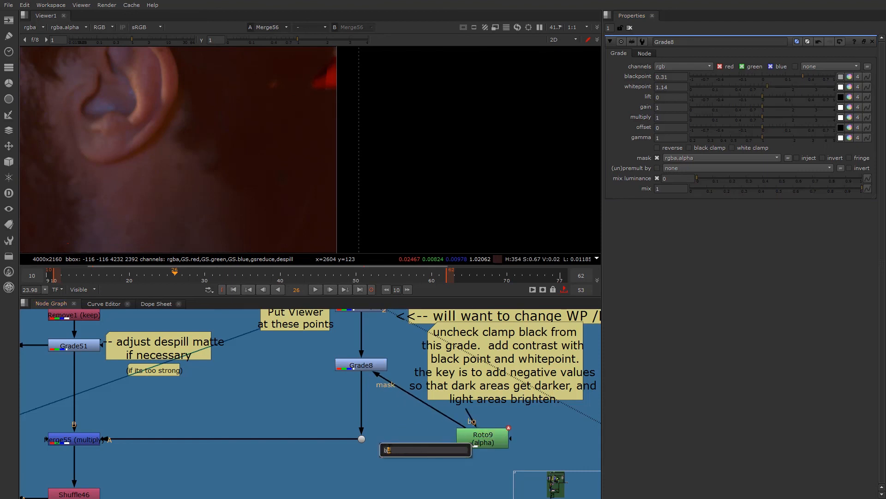
{"action": "type", "text": "lu"}
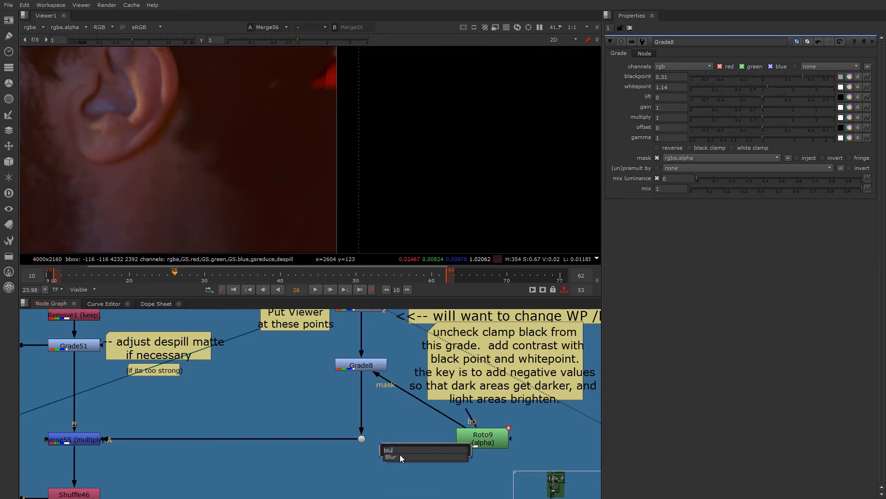
{"action": "key", "text": "Return"}
{"action": "left_click_drag", "start_coordinate": [400, 452], "coordinate": [381, 433]}
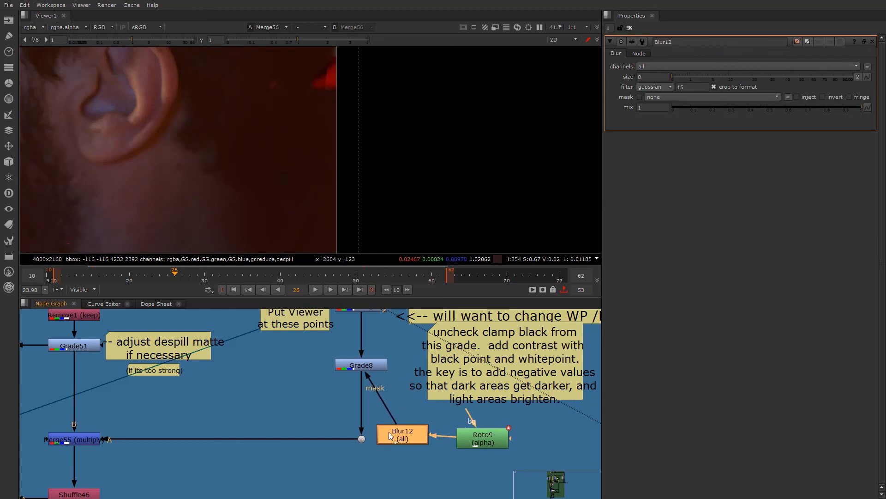
- Set the new Blur12 node's size to 20.5 and check the graded spots behind the ear
{"action": "left_click_drag", "start_coordinate": [681, 75], "coordinate": [755, 83]}
{"action": "scroll", "coordinate": [331, 84], "scroll_direction": "up", "scroll_amount": 4}
{"action": "scroll", "coordinate": [329, 116], "scroll_direction": "down", "scroll_amount": 10}
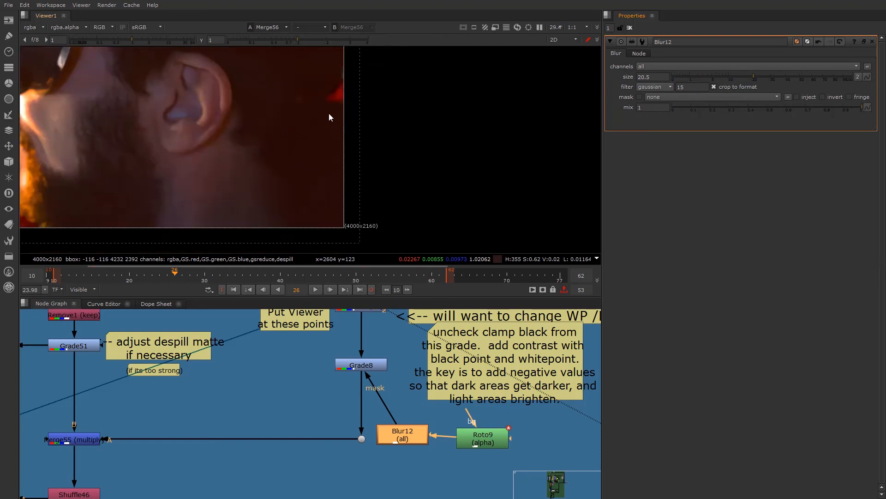
{"action": "middle_click_drag", "start_coordinate": [154, 143], "coordinate": [221, 156]}
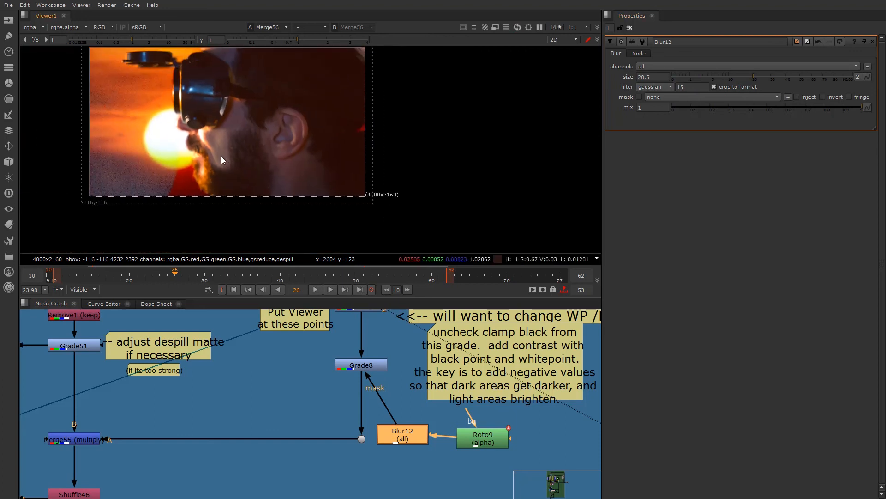
- View EdgeBlur1 below Premult13 and open its properties to inspect the blur size
{"action": "scroll", "coordinate": [227, 437], "scroll_direction": "down", "scroll_amount": 4}
{"action": "middle_click_drag", "start_coordinate": [166, 460], "coordinate": [411, 367]}
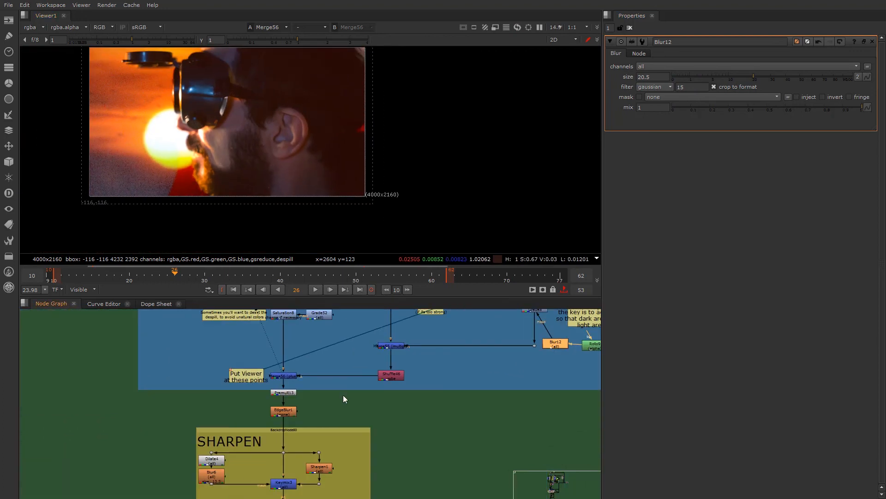
{"action": "scroll", "coordinate": [278, 395], "scroll_direction": "up", "scroll_amount": 2}
{"action": "scroll", "coordinate": [280, 399], "scroll_direction": "up", "scroll_amount": 1}
{"action": "middle_click_drag", "start_coordinate": [335, 477], "coordinate": [342, 376]}
{"action": "scroll", "coordinate": [341, 376], "scroll_direction": "up", "scroll_amount": 1}
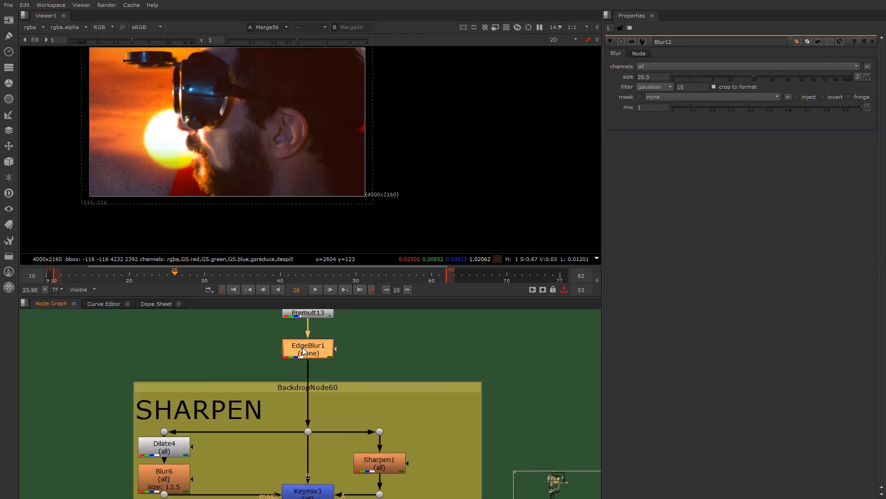
{"action": "double_click", "coordinate": [302, 347]}
{"action": "key", "text": "1"}
{"action": "left_click", "coordinate": [664, 86]}
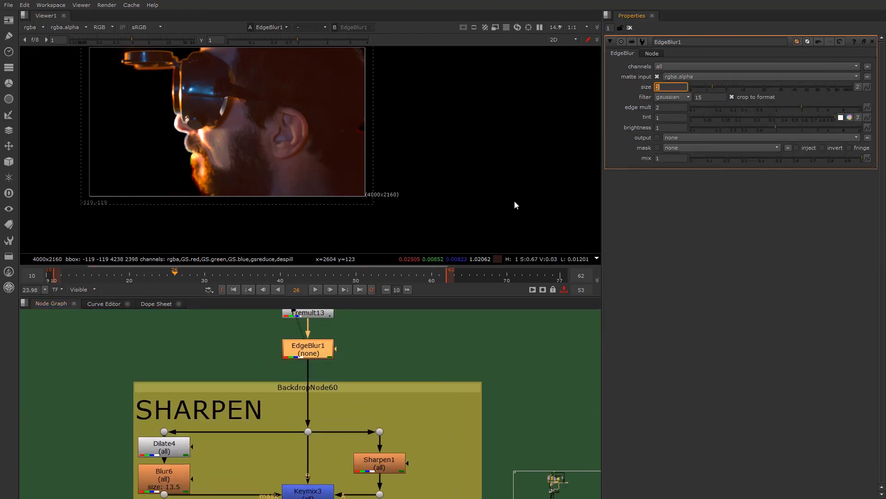
{"action": "middle_click_drag", "start_coordinate": [309, 346], "coordinate": [310, 407]}
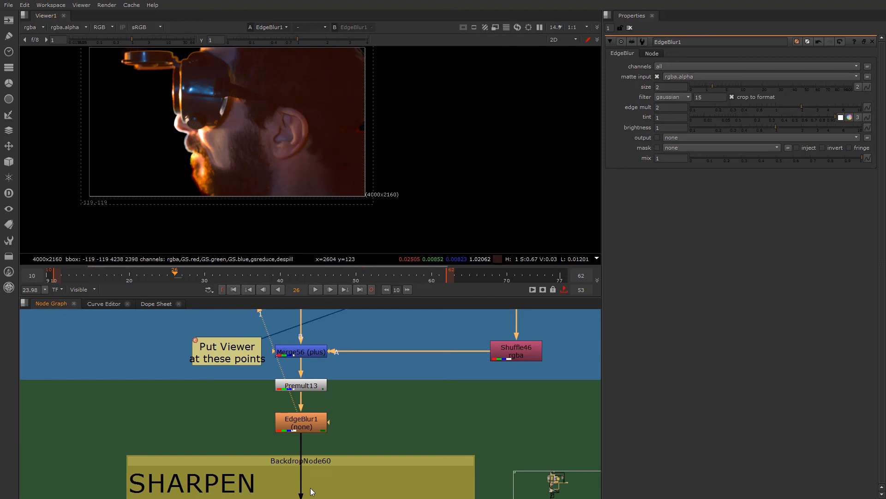
- Examine how Dilate4, Blur6, Sharpen1 and Keymix3 are wired in the SHARPEN section
{"action": "scroll", "coordinate": [310, 488], "scroll_direction": "down", "scroll_amount": 3}
{"action": "middle_click_drag", "start_coordinate": [298, 469], "coordinate": [287, 356]}
{"action": "scroll", "coordinate": [284, 439], "scroll_direction": "up", "scroll_amount": 2}
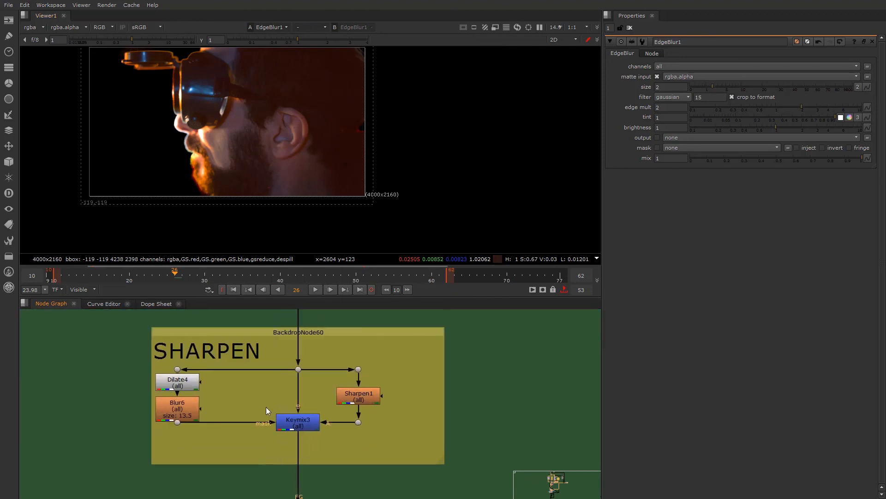
{"action": "scroll", "coordinate": [286, 420], "scroll_direction": "up", "scroll_amount": 2}
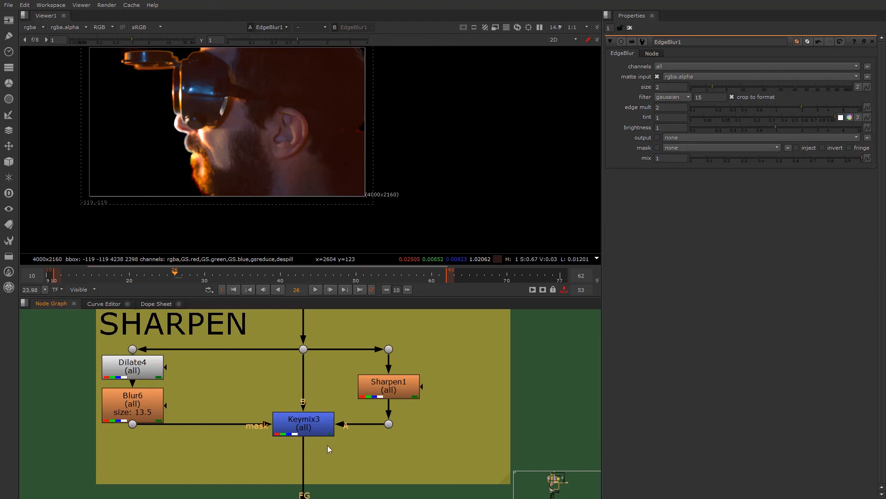
{"action": "scroll", "coordinate": [332, 444], "scroll_direction": "down", "scroll_amount": 5}
{"action": "middle_click_drag", "start_coordinate": [370, 377], "coordinate": [283, 450]}
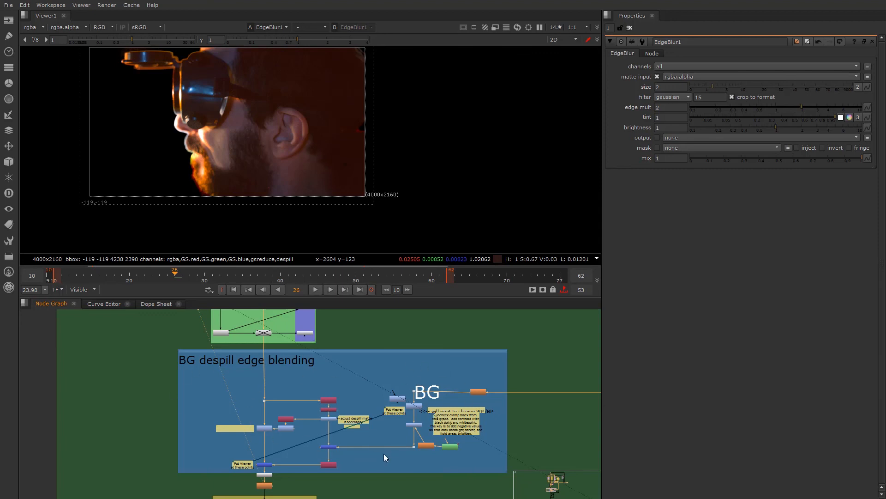
{"action": "middle_click_drag", "start_coordinate": [306, 454], "coordinate": [346, 338]}
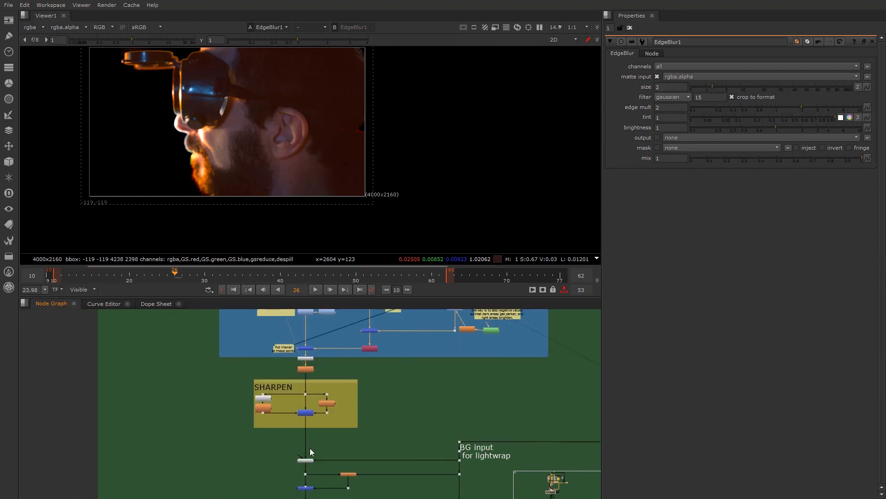
{"action": "scroll", "coordinate": [309, 432], "scroll_direction": "up", "scroll_amount": 5}
{"action": "middle_click_drag", "start_coordinate": [305, 390], "coordinate": [296, 435]}
{"action": "scroll", "coordinate": [297, 429], "scroll_direction": "up", "scroll_amount": 2}
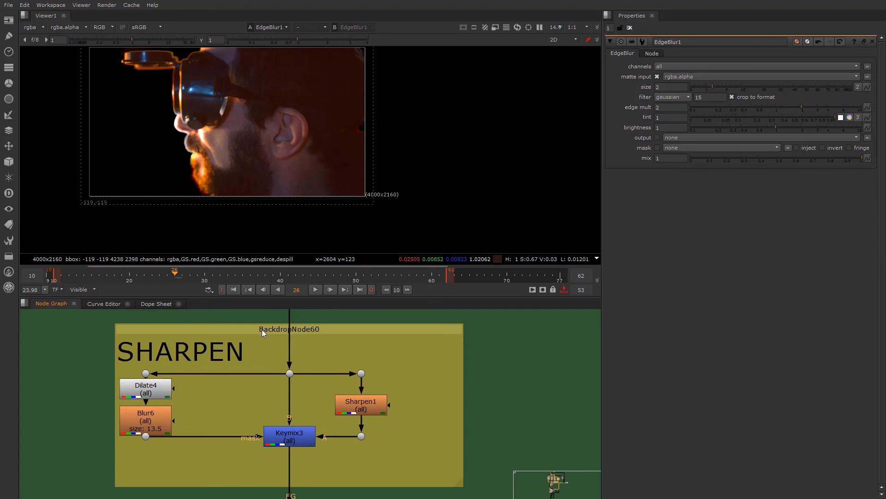
- View the dot feeding the SHARPEN section and select the Dilate4 node in its mask branch
{"action": "left_click", "coordinate": [289, 373]}
{"action": "key", "text": "1"}
{"action": "mouse_move", "coordinate": [286, 373]}
{"action": "middle_mouse_down"}
{"action": "mouse_move", "coordinate": [287, 426]}
{"action": "mouse_move", "coordinate": [289, 378]}
{"action": "middle_mouse_up"}
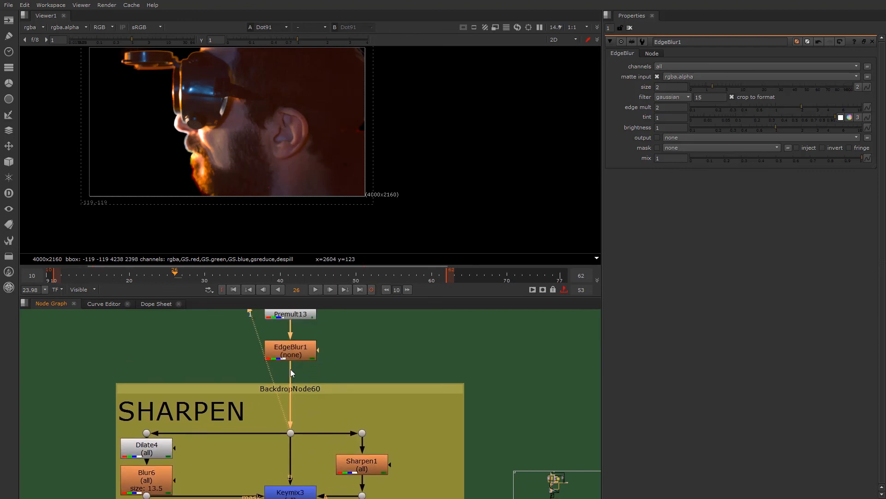
{"action": "middle_click_drag", "start_coordinate": [270, 412], "coordinate": [285, 366]}
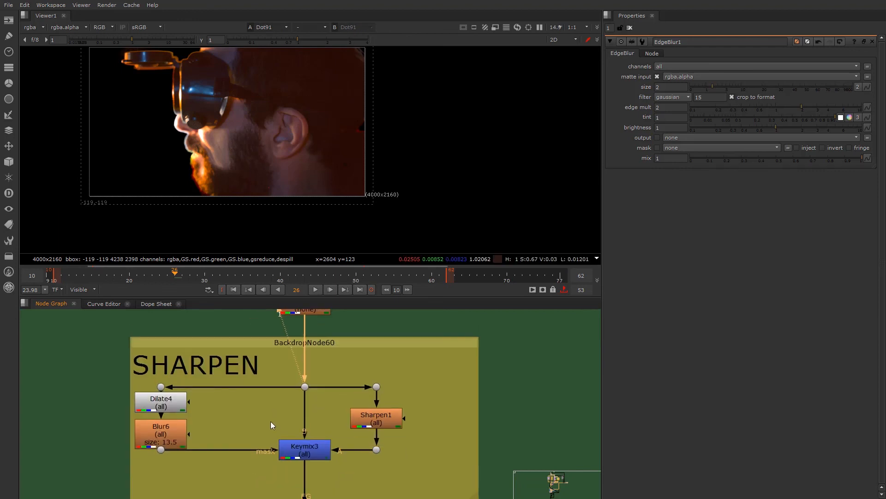
{"action": "left_click", "coordinate": [163, 408]}
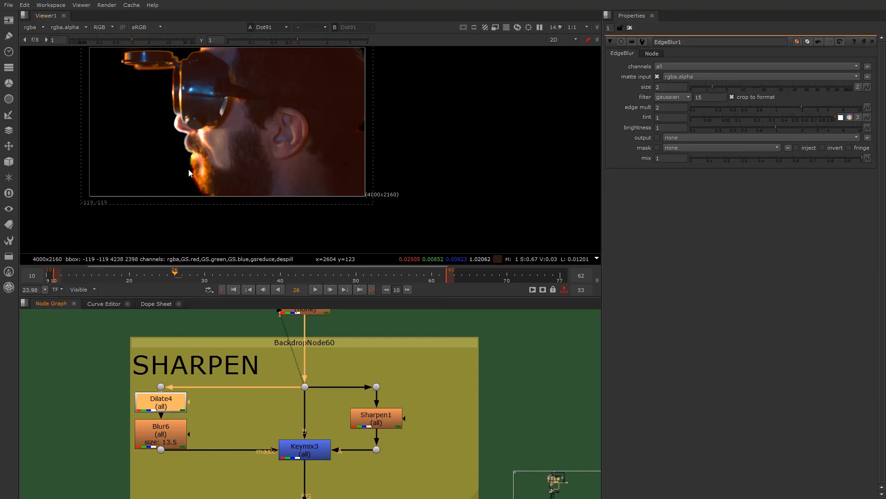
{"action": "scroll", "coordinate": [275, 400], "scroll_direction": "up", "scroll_amount": 2}
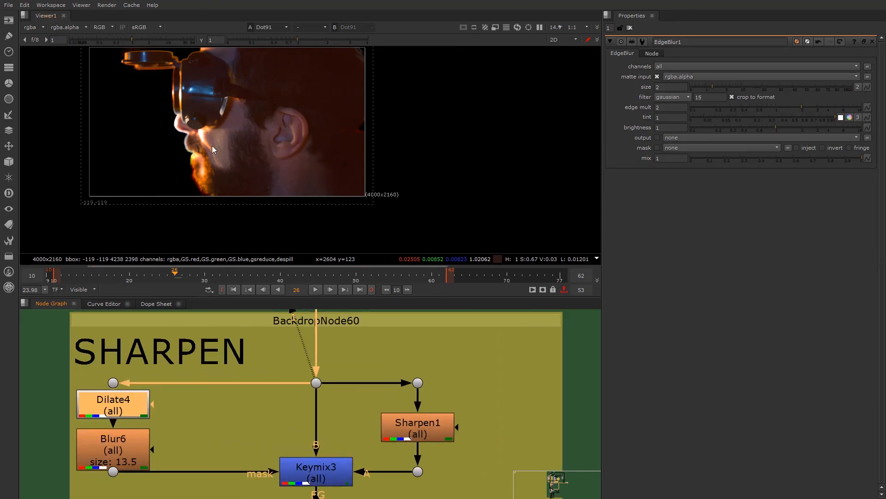
- Look over the stream around the BG despill edge blending section and select the dot feeding the SHARPEN section
{"action": "scroll", "coordinate": [295, 334], "scroll_direction": "down", "scroll_amount": 6}
{"action": "middle_click_drag", "start_coordinate": [295, 334], "coordinate": [293, 446]}
{"action": "scroll", "coordinate": [302, 418], "scroll_direction": "down", "scroll_amount": 2}
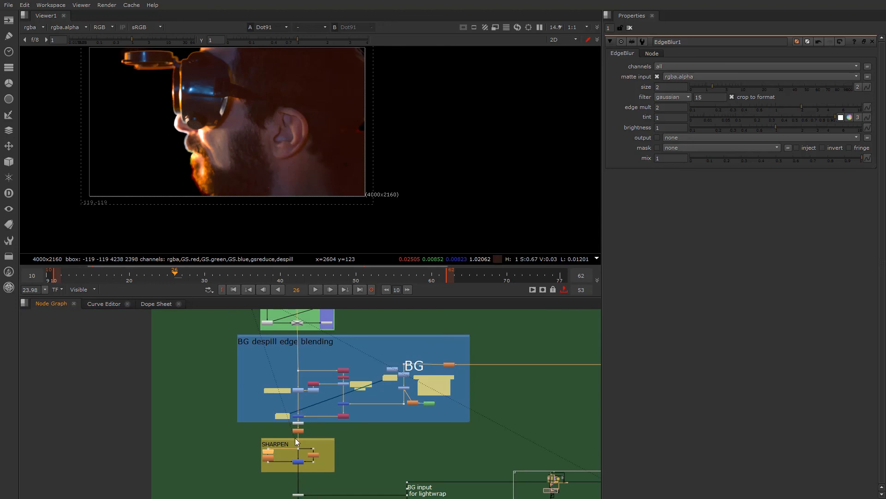
{"action": "middle_click_drag", "start_coordinate": [301, 416], "coordinate": [293, 443]}
{"action": "scroll", "coordinate": [306, 431], "scroll_direction": "down", "scroll_amount": 1}
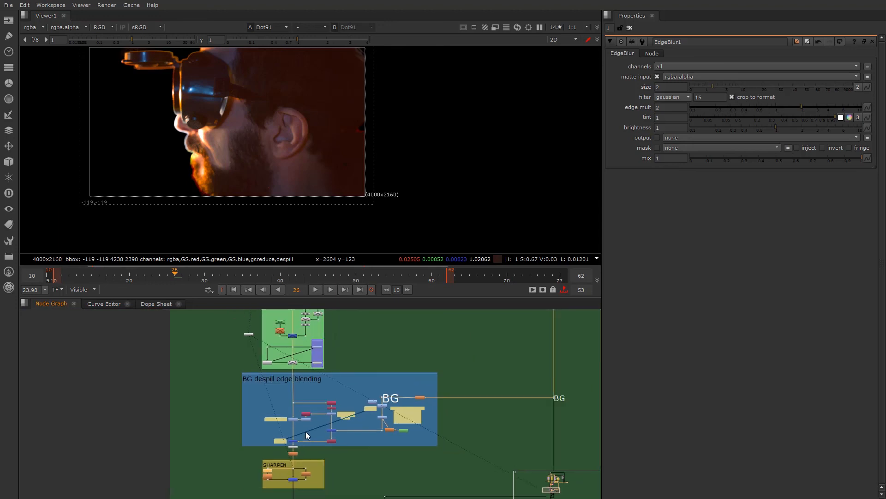
{"action": "scroll", "coordinate": [296, 434], "scroll_direction": "up", "scroll_amount": 8}
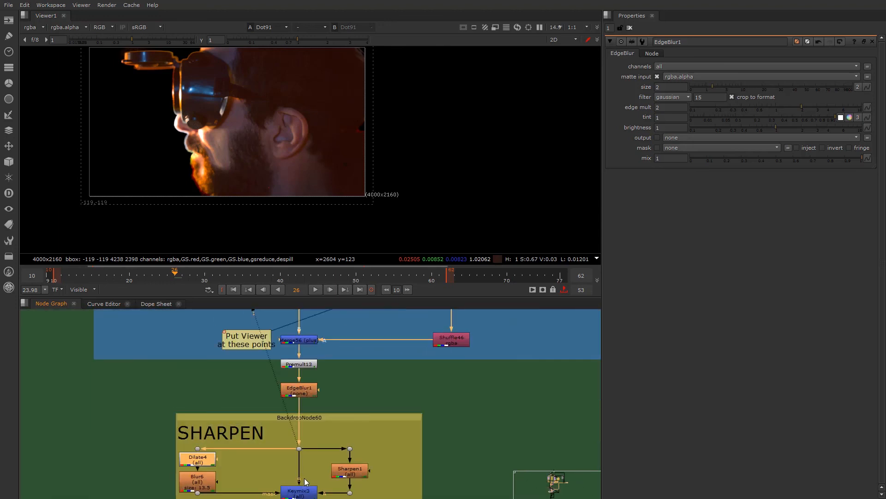
{"action": "left_click", "coordinate": [295, 408]}
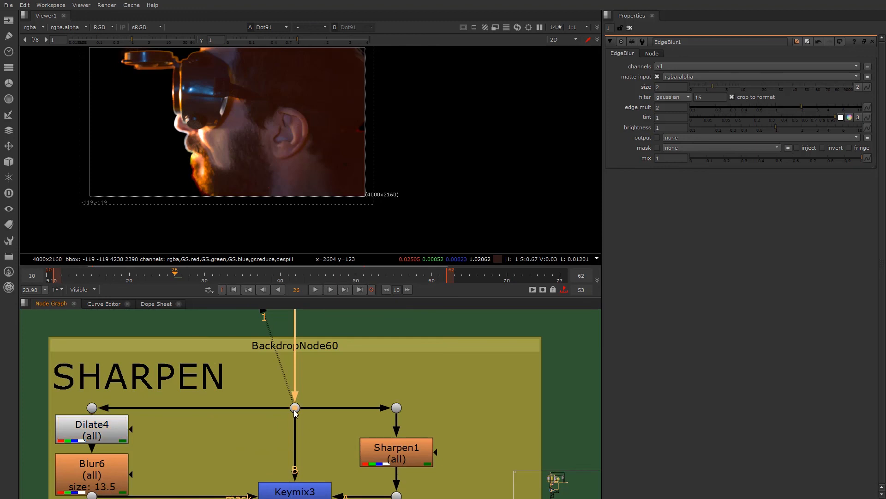
- View the original Green Screen Footage read node and examine the cheek and beard up close
{"action": "scroll", "coordinate": [317, 398], "scroll_direction": "down", "scroll_amount": 10}
{"action": "middle_click_drag", "start_coordinate": [303, 325], "coordinate": [263, 427]}
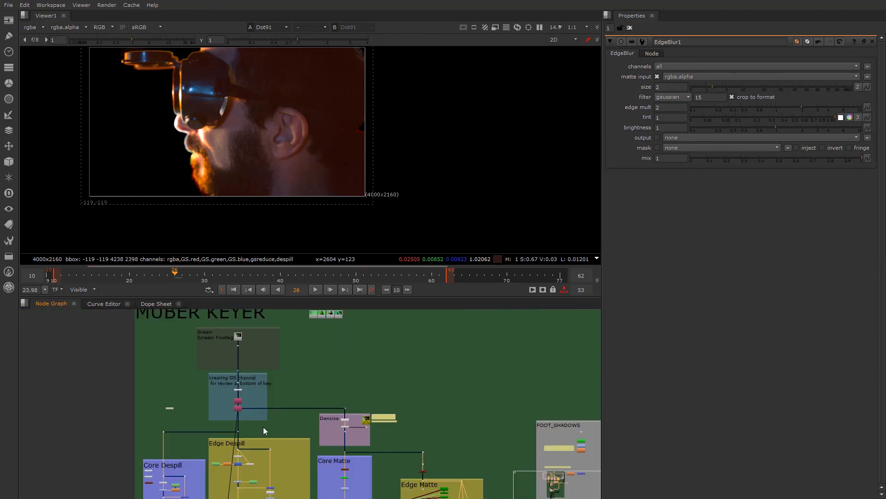
{"action": "scroll", "coordinate": [237, 338], "scroll_direction": "up", "scroll_amount": 4}
{"action": "left_click", "coordinate": [238, 337]}
{"action": "key", "text": "1"}
{"action": "scroll", "coordinate": [212, 135], "scroll_direction": "up", "scroll_amount": 8}
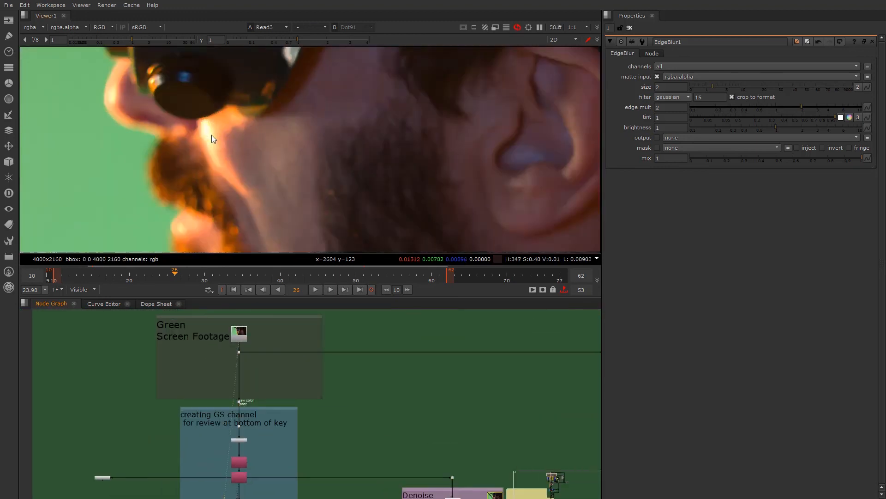
- Compare the original green screen footage with the keyed stream up close on the cheek, beard and ear
{"action": "scroll", "coordinate": [413, 153], "scroll_direction": "up", "scroll_amount": 3}
{"action": "scroll", "coordinate": [342, 142], "scroll_direction": "up", "scroll_amount": 4}
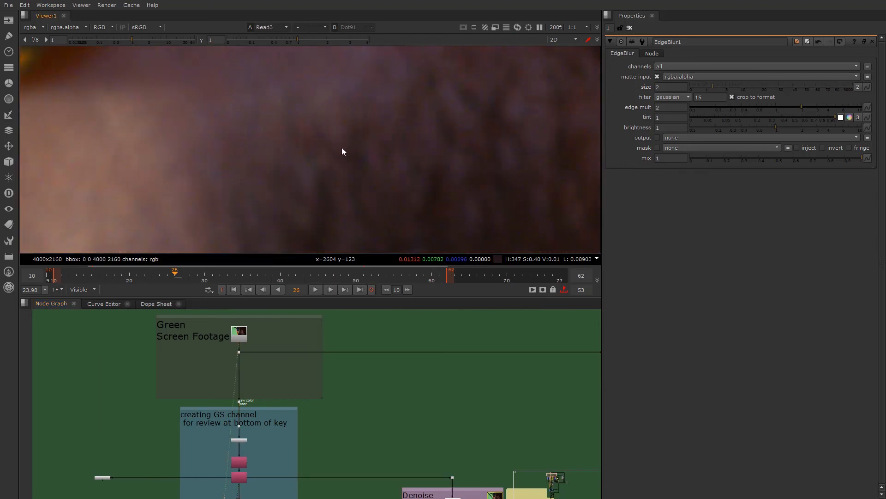
{"action": "key", "text": "2"}
{"action": "scroll", "coordinate": [381, 138], "scroll_direction": "down", "scroll_amount": 7}
{"action": "scroll", "coordinate": [352, 181], "scroll_direction": "up", "scroll_amount": 7}
{"action": "key", "text": "1"}
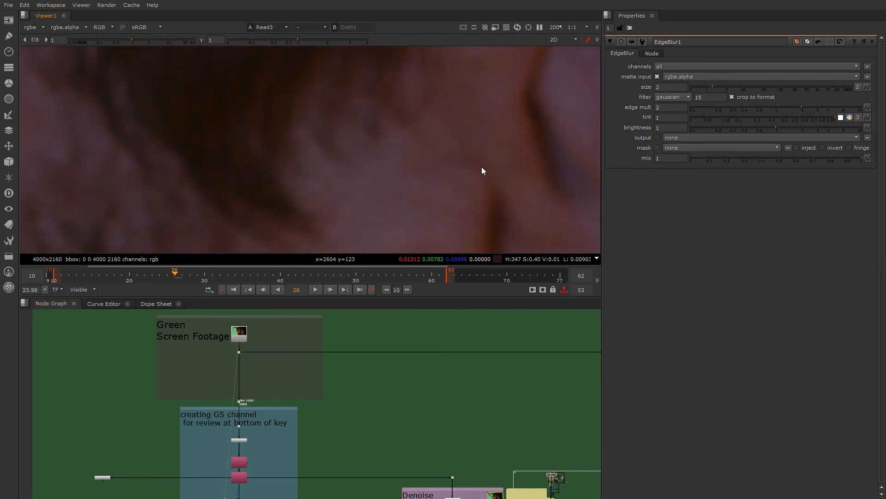
{"action": "scroll", "coordinate": [412, 192], "scroll_direction": "up", "scroll_amount": 6}
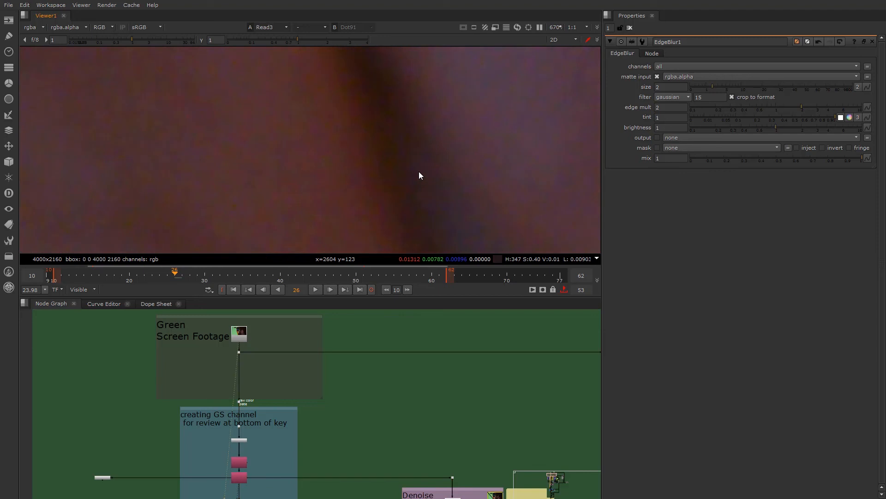
{"action": "scroll", "coordinate": [271, 169], "scroll_direction": "down", "scroll_amount": 5}
{"action": "key", "text": "2"}
{"action": "scroll", "coordinate": [246, 167], "scroll_direction": "down", "scroll_amount": 15}
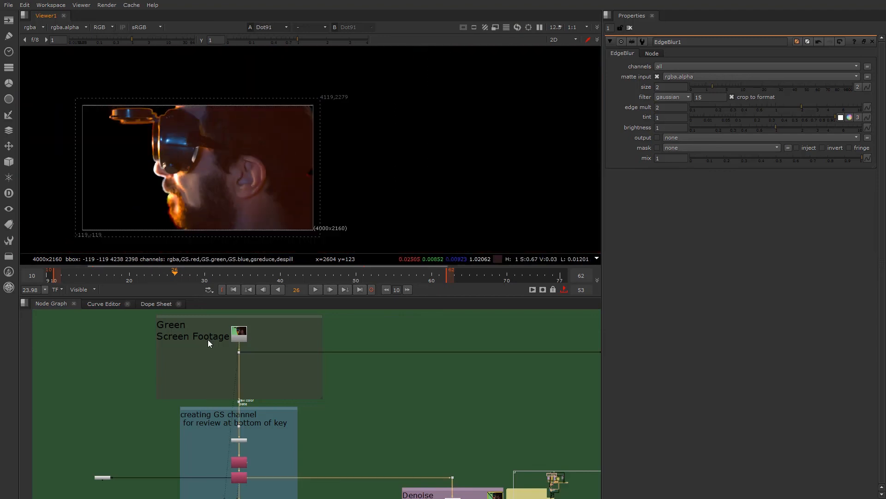
- Look over the node stream from the source footage down through the Edge Extending and BG despill edge blending sections
{"action": "scroll", "coordinate": [203, 406], "scroll_direction": "down", "scroll_amount": 4}
{"action": "middle_click_drag", "start_coordinate": [237, 494], "coordinate": [273, 320]}
{"action": "middle_click_drag", "start_coordinate": [267, 465], "coordinate": [289, 411]}
{"action": "middle_click_drag", "start_coordinate": [278, 487], "coordinate": [278, 437]}
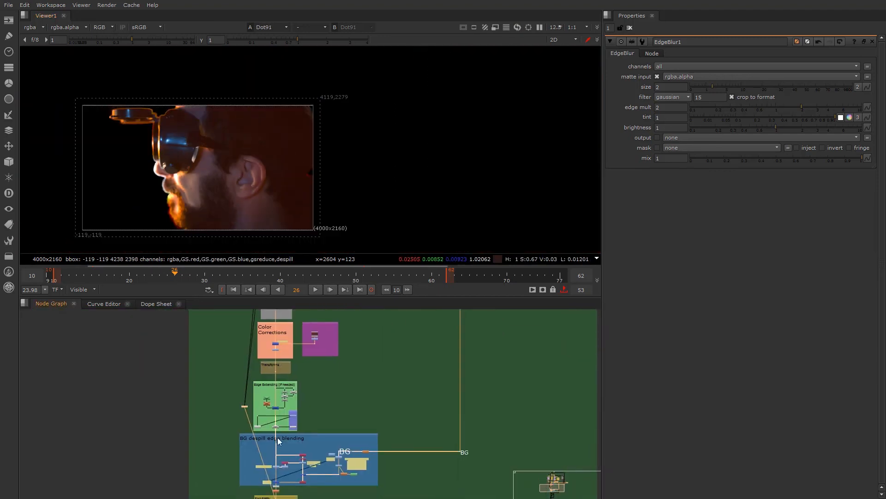
{"action": "scroll", "coordinate": [263, 357], "scroll_direction": "up", "scroll_amount": 8}
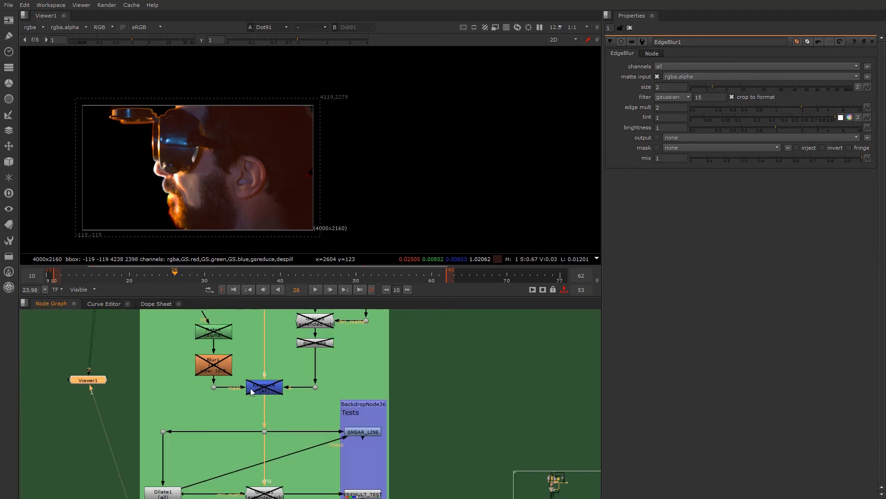
{"action": "mouse_move", "coordinate": [252, 392]}
{"action": "middle_mouse_down"}
{"action": "mouse_move", "coordinate": [262, 461]}
{"action": "mouse_move", "coordinate": [249, 375]}
{"action": "middle_mouse_up"}
{"action": "scroll", "coordinate": [254, 448], "scroll_direction": "down", "scroll_amount": 3}
{"action": "middle_click_drag", "start_coordinate": [254, 447], "coordinate": [264, 333]}
{"action": "scroll", "coordinate": [278, 437], "scroll_direction": "down", "scroll_amount": 2}
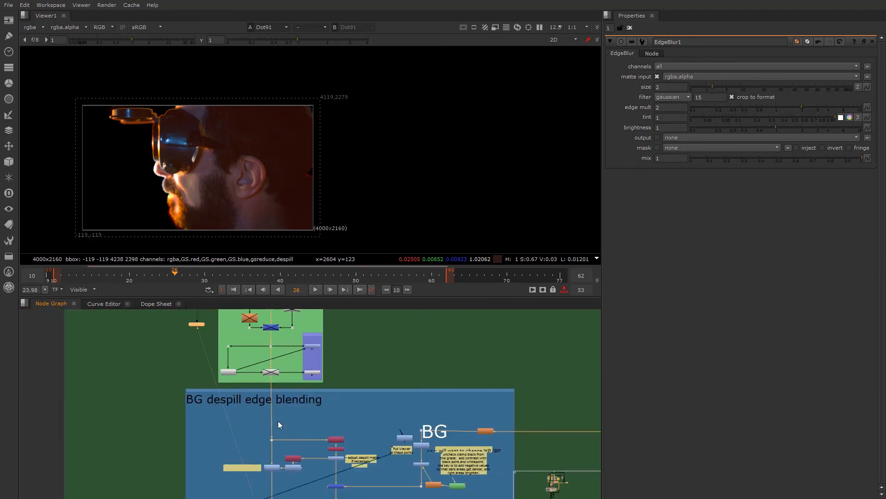
{"action": "middle_click_drag", "start_coordinate": [278, 436], "coordinate": [278, 390]}
{"action": "scroll", "coordinate": [271, 384], "scroll_direction": "down", "scroll_amount": 3}
{"action": "middle_click_drag", "start_coordinate": [256, 315], "coordinate": [250, 364]}
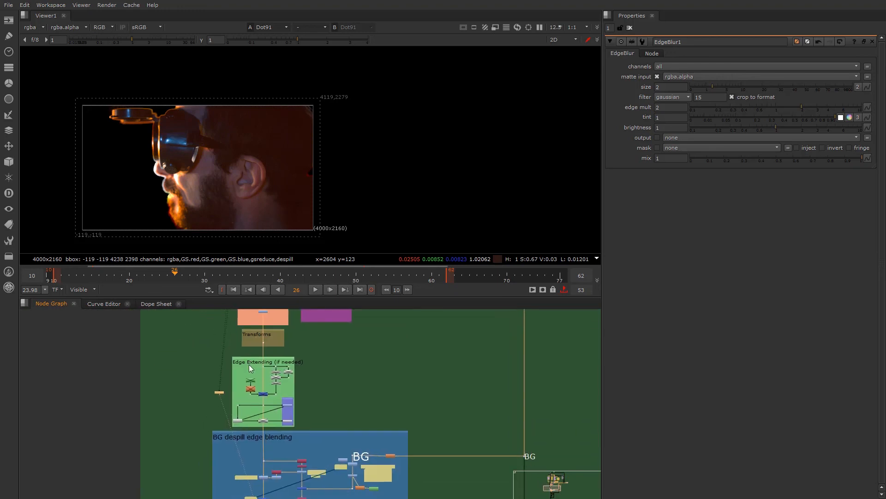
- View the alpha channel of the Dilate4 node in the SHARPEN section
{"action": "middle_click_drag", "start_coordinate": [265, 487], "coordinate": [261, 364]}
{"action": "scroll", "coordinate": [261, 364], "scroll_direction": "up", "scroll_amount": 7}
{"action": "left_click", "coordinate": [264, 400]}
{"action": "key", "text": "1"}
{"action": "left_click", "coordinate": [126, 353]}
{"action": "key", "text": "1"}
{"action": "key", "text": "a"}
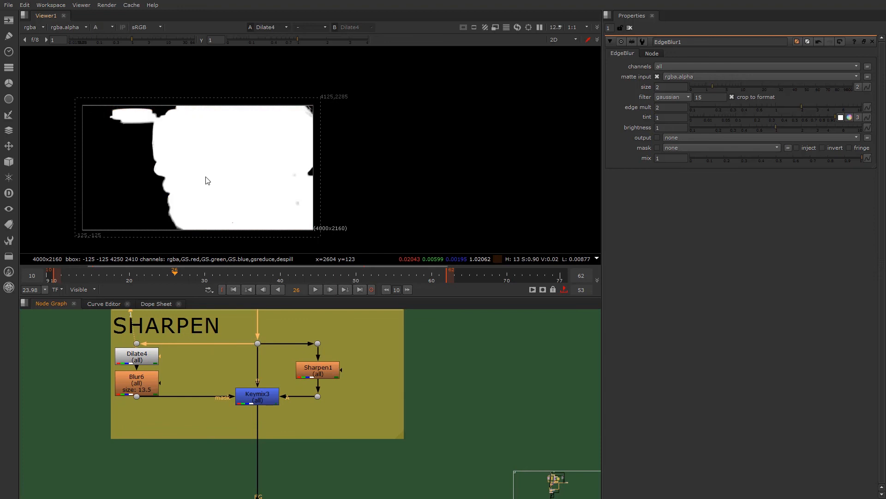
- Open Dilate4's properties and compare the matte edge with the node disabled and enabled
{"action": "scroll", "coordinate": [156, 205], "scroll_direction": "up", "scroll_amount": 2}
{"action": "scroll", "coordinate": [156, 204], "scroll_direction": "up", "scroll_amount": 2}
{"action": "key", "text": "d"}
{"action": "key", "text": "d"}
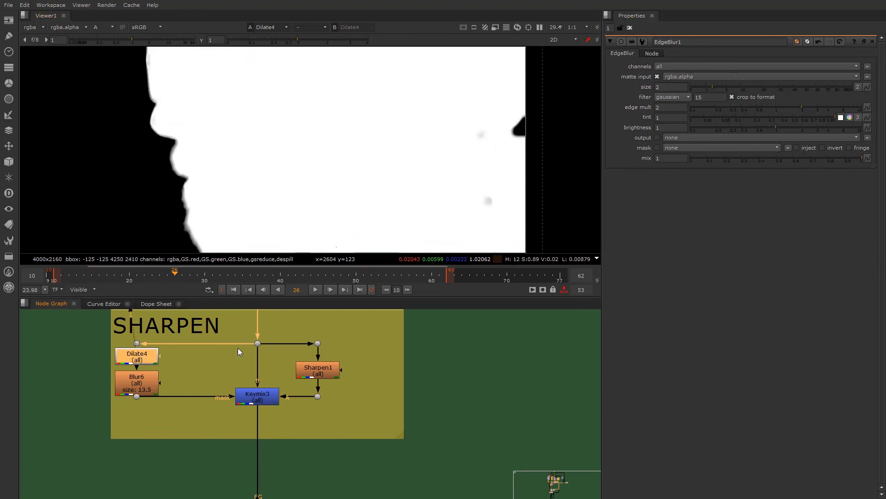
{"action": "key", "text": "d"}
{"action": "key", "text": "d"}
{"action": "key", "text": "Return"}
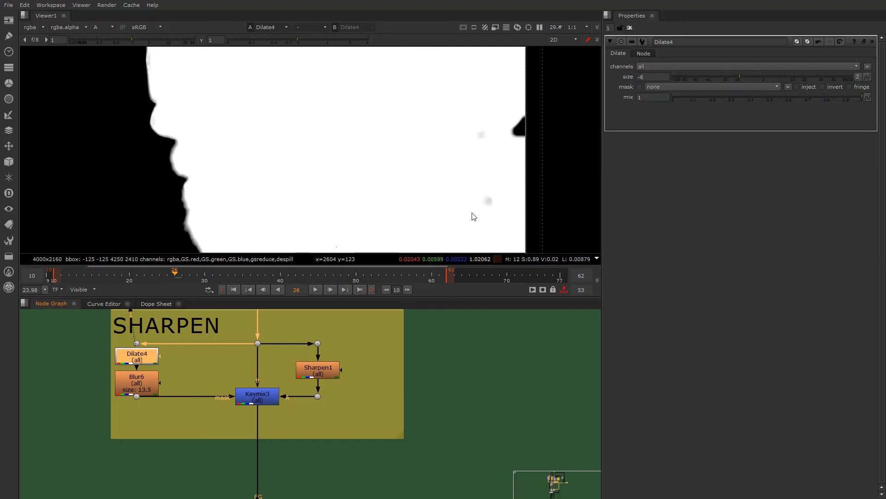
{"action": "key", "text": "d"}
{"action": "key", "text": "d"}
{"action": "key", "text": "d"}
{"action": "key", "text": "d"}
- Open Blur6's properties and check the Sharpen1 and Keymix3 nodes that follow in the SHARPEN section
{"action": "double_click", "coordinate": [137, 387]}
{"action": "left_click", "coordinate": [321, 375]}
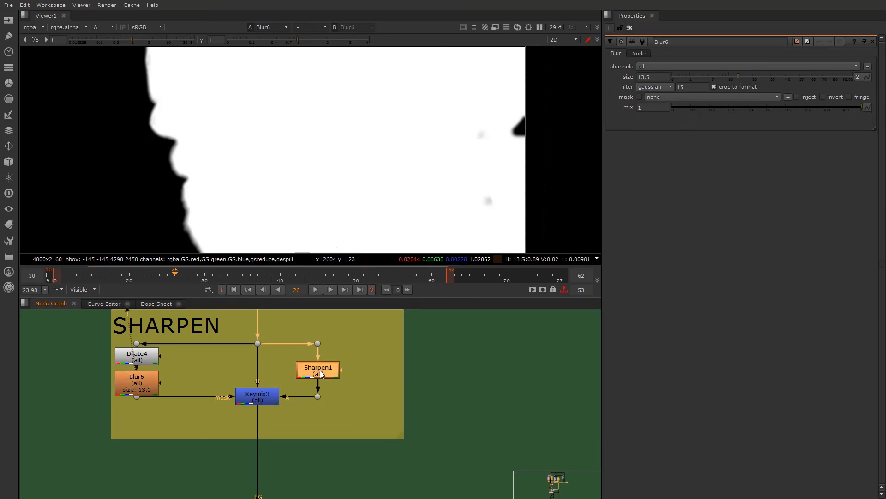
{"action": "left_click", "coordinate": [264, 401]}
- View Sharpen1 in full color and compare the bright cheek highlight with the node disabled and enabled
{"action": "scroll", "coordinate": [261, 399], "scroll_direction": "up", "scroll_amount": 2}
{"action": "left_click", "coordinate": [339, 353]}
{"action": "key", "text": "1"}
{"action": "key", "text": "a"}
{"action": "left_click", "coordinate": [353, 357]}
{"action": "key", "text": "d"}
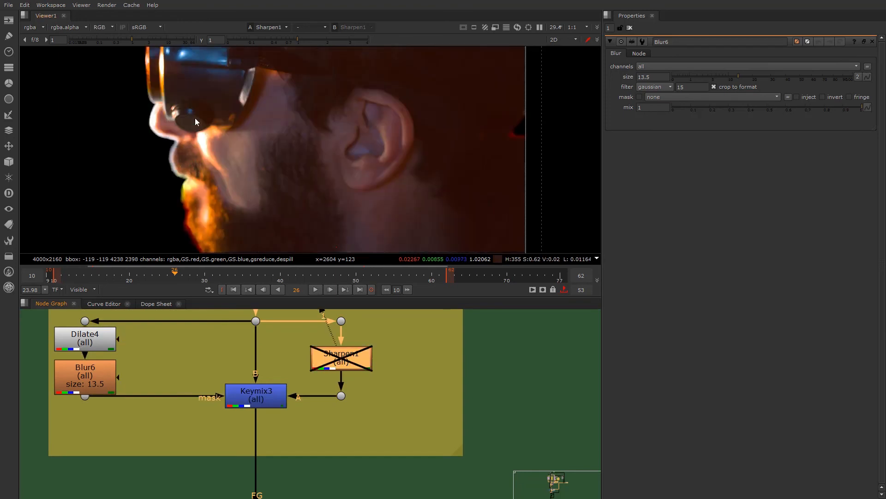
{"action": "scroll", "coordinate": [213, 132], "scroll_direction": "up", "scroll_amount": 9}
{"action": "key", "text": "d"}
{"action": "key", "text": "d"}
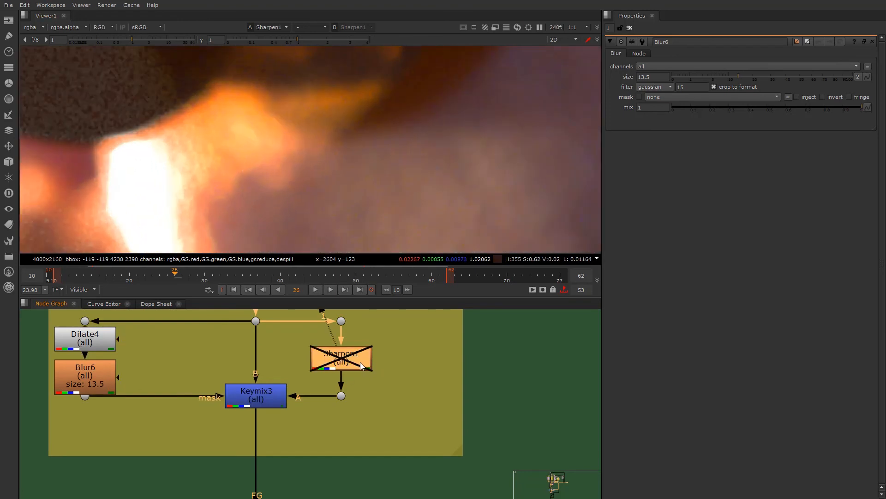
- Open Sharpen1's properties and compare its effect on the cheek highlight up close by toggling the node
{"action": "double_click", "coordinate": [351, 359]}
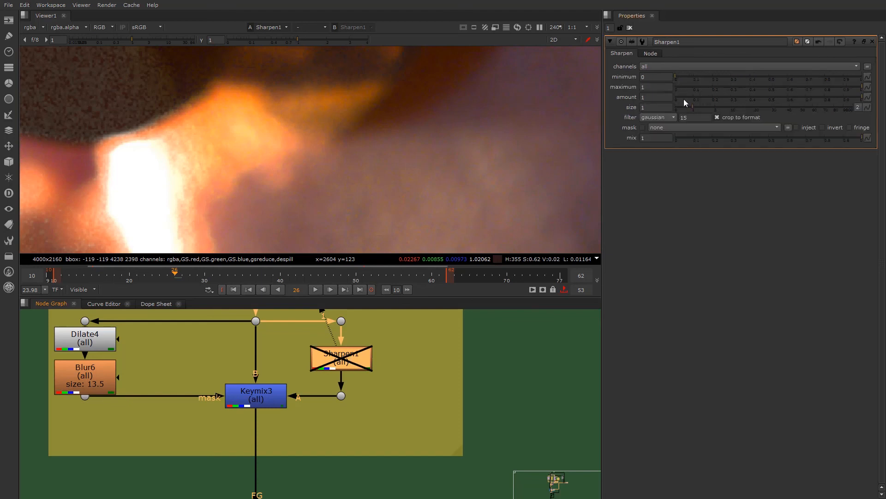
{"action": "key", "text": "d"}
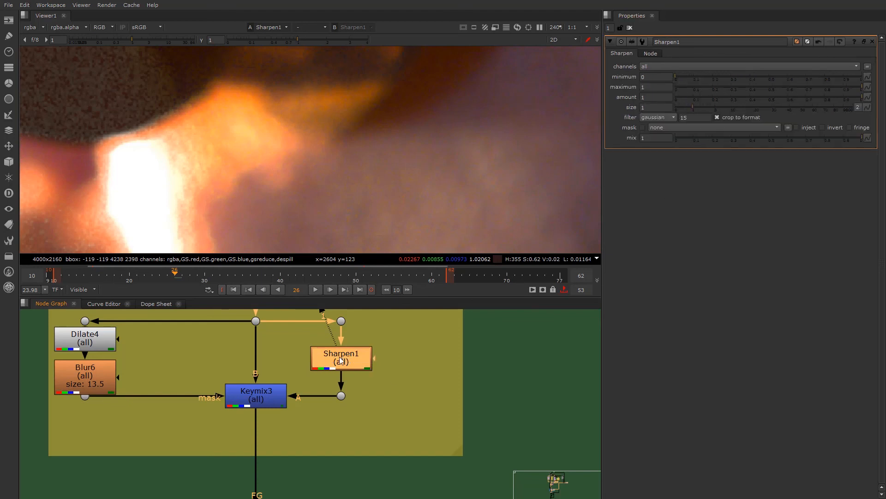
{"action": "scroll", "coordinate": [178, 167], "scroll_direction": "up", "scroll_amount": 5}
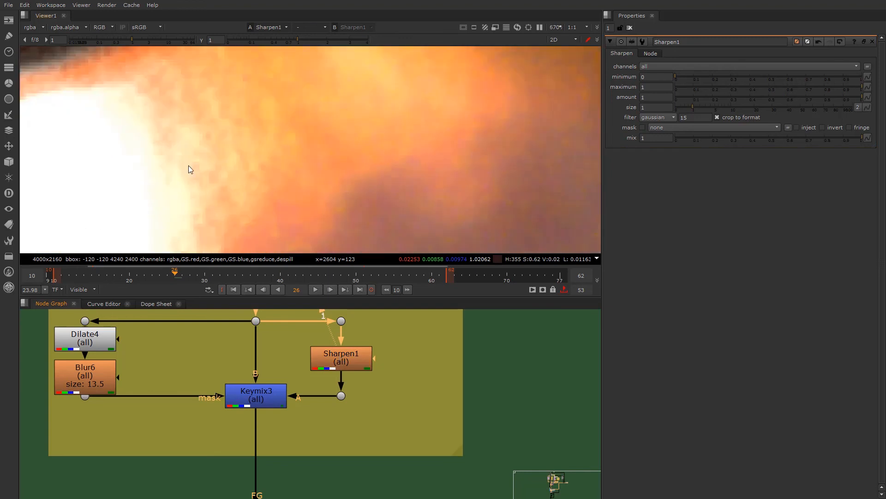
{"action": "left_click", "coordinate": [347, 353]}
{"action": "key", "text": "d"}
- Try Sharpen1 sizes of 5.2, 23.5 and 0.55, and return the size to 1
{"action": "key", "text": "d"}
{"action": "key", "text": "d"}
{"action": "left_click_drag", "start_coordinate": [696, 109], "coordinate": [716, 109]}
{"action": "key", "text": "d"}
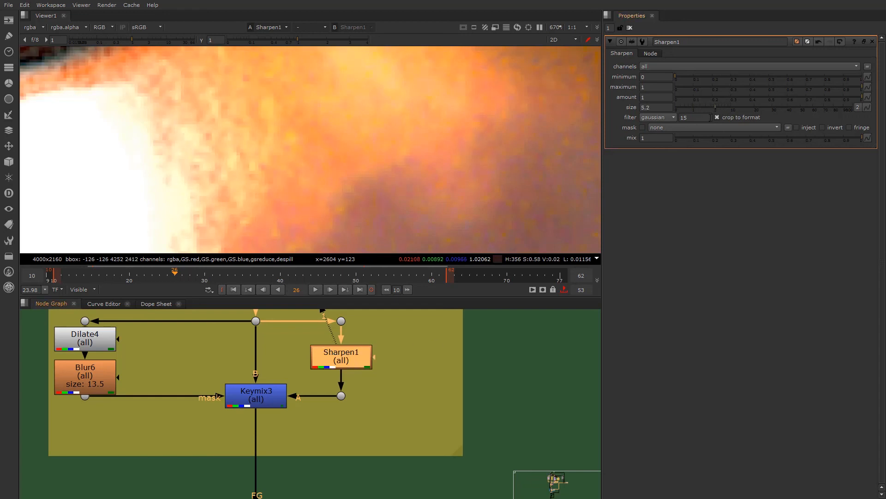
{"action": "scroll", "coordinate": [354, 109], "scroll_direction": "down", "scroll_amount": 6}
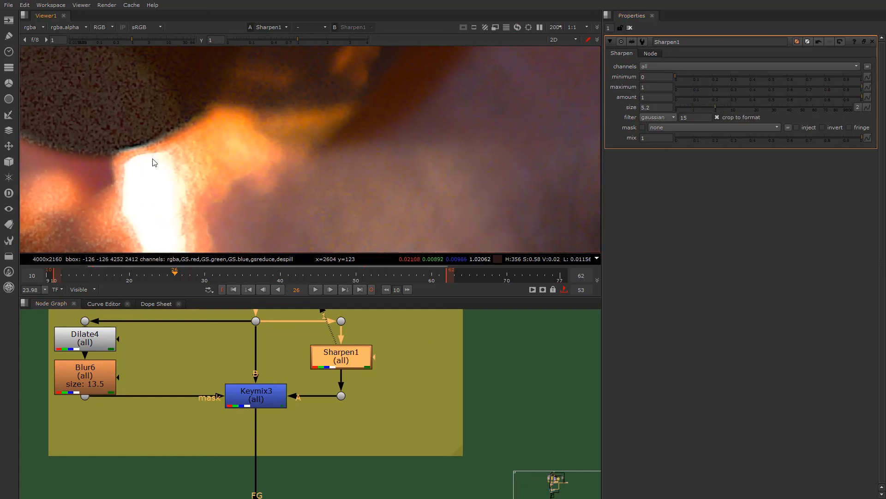
{"action": "left_click_drag", "start_coordinate": [714, 110], "coordinate": [762, 104]}
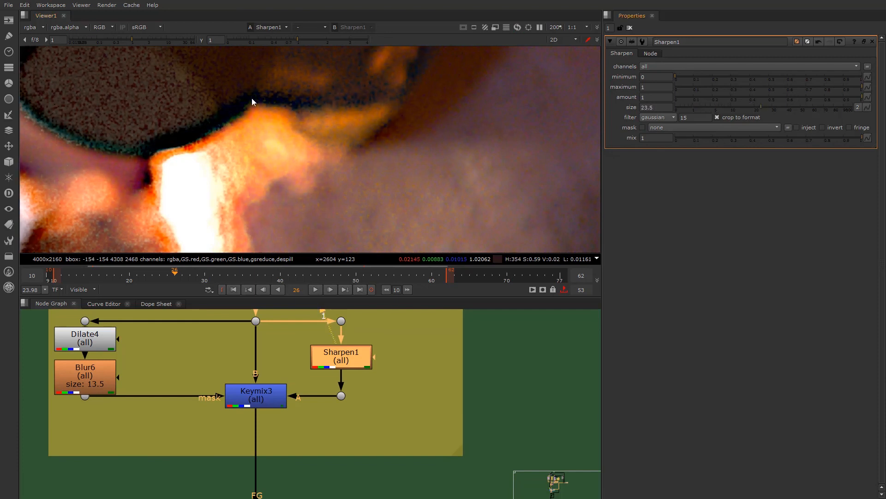
{"action": "mouse_move", "coordinate": [696, 104]}
{"action": "left_mouse_down"}
{"action": "mouse_move", "coordinate": [683, 107]}
{"action": "mouse_move", "coordinate": [717, 112]}
{"action": "mouse_move", "coordinate": [690, 113]}
{"action": "left_mouse_up"}
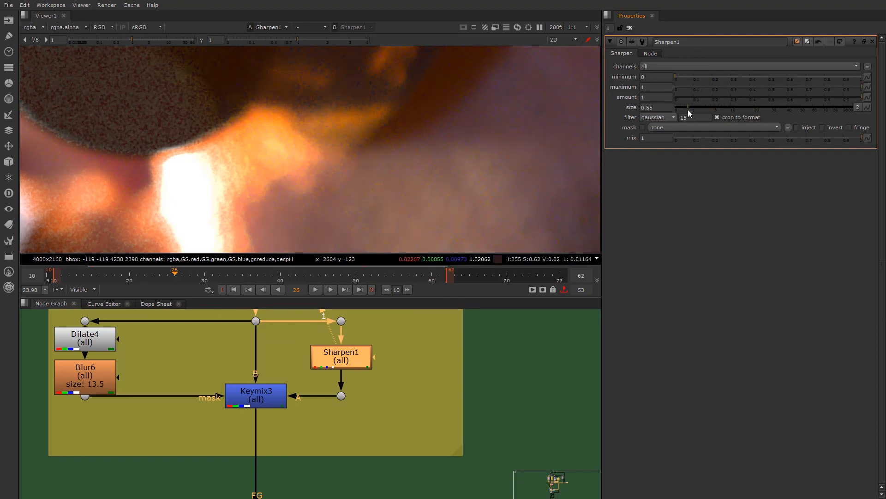
{"action": "double_click", "coordinate": [664, 107]}
{"action": "type", "text": "1"}
{"action": "key", "text": "Return"}
{"action": "scroll", "coordinate": [158, 201], "scroll_direction": "down", "scroll_amount": 2}
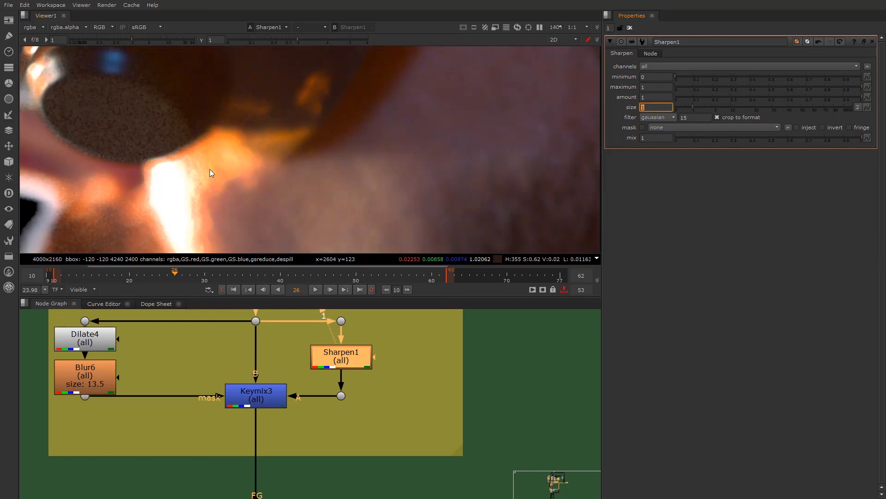
- View Keymix3 in the SHARPEN section and compare the image with the node disabled and enabled
{"action": "left_click", "coordinate": [249, 393]}
{"action": "scroll", "coordinate": [252, 404], "scroll_direction": "down", "scroll_amount": 3}
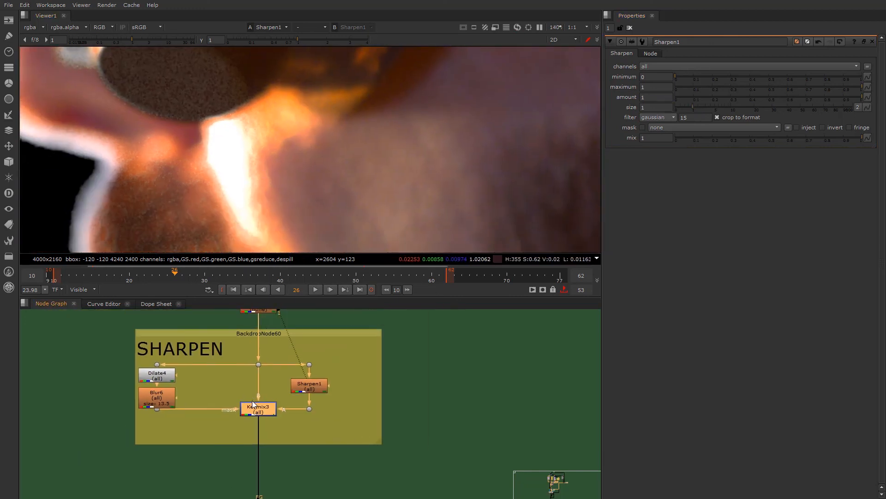
{"action": "scroll", "coordinate": [200, 398], "scroll_direction": "up", "scroll_amount": 2}
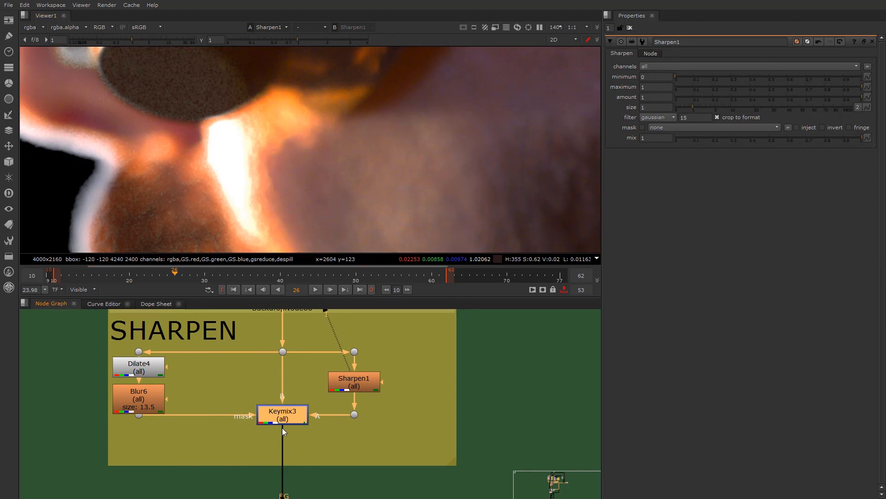
{"action": "key", "text": "d"}
{"action": "key", "text": "1"}
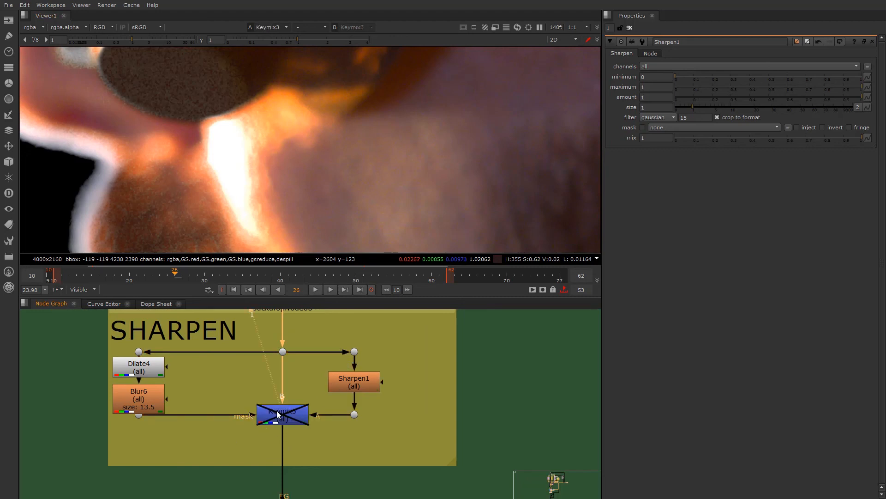
{"action": "key", "text": "d"}
{"action": "key", "text": "d"}
{"action": "key", "text": "d"}
- Load the dot feeding the SHARPEN section and Keymix3 into two viewer inputs and compare them on the cheek
{"action": "left_click", "coordinate": [282, 352]}
{"action": "key", "text": "1"}
{"action": "left_click", "coordinate": [282, 410]}
{"action": "key", "text": "2"}
{"action": "left_click", "coordinate": [283, 352]}
{"action": "key", "text": "1"}
{"action": "scroll", "coordinate": [265, 192], "scroll_direction": "up", "scroll_amount": 7}
{"action": "key", "text": "2"}
{"action": "scroll", "coordinate": [257, 390], "scroll_direction": "down", "scroll_amount": 5}
{"action": "scroll", "coordinate": [242, 389], "scroll_direction": "up", "scroll_amount": 5}
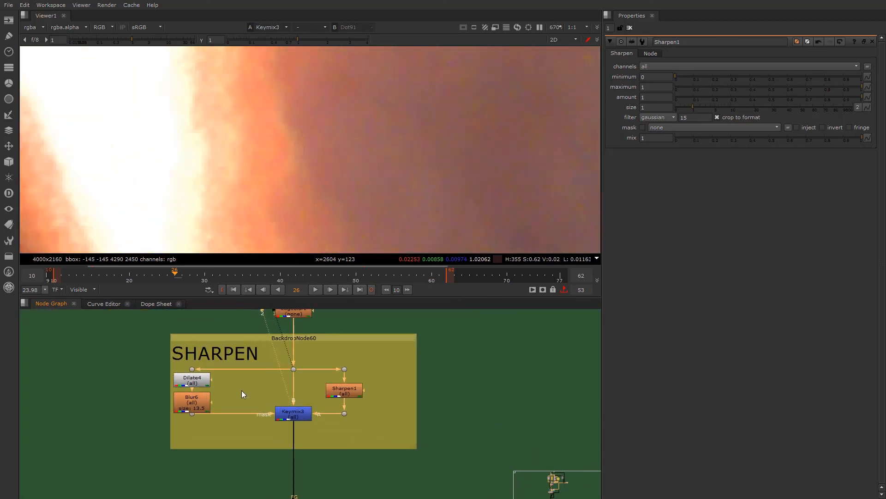
{"action": "scroll", "coordinate": [310, 164], "scroll_direction": "down", "scroll_amount": 7}
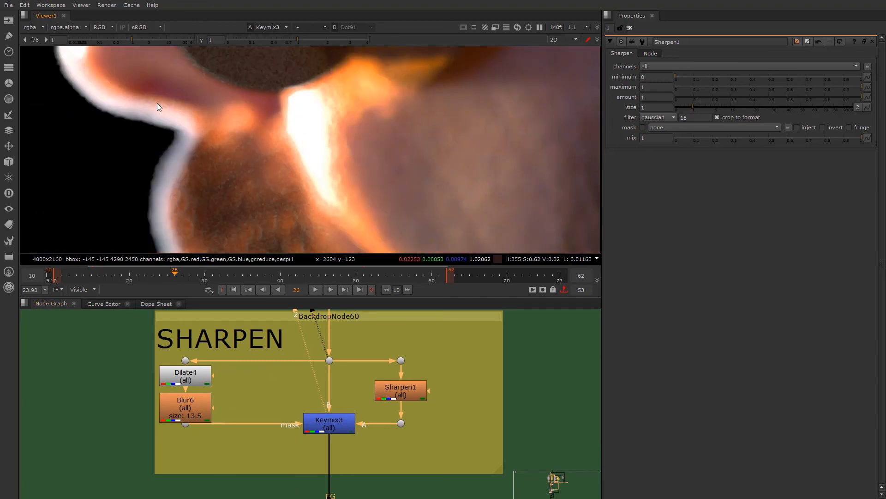
- Toggle Keymix3 off and on to examine the sharpening along the mustache and its outer edge
{"action": "scroll", "coordinate": [167, 173], "scroll_direction": "up", "scroll_amount": 5}
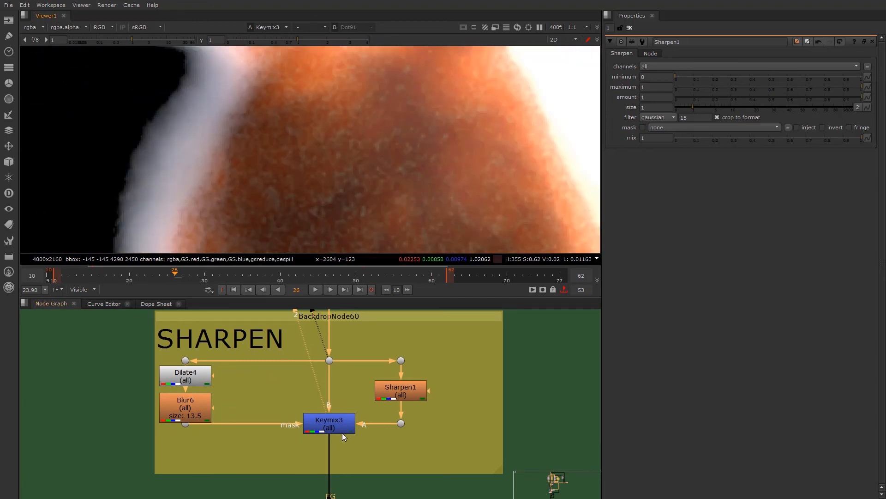
{"action": "left_click", "coordinate": [331, 426]}
{"action": "key", "text": "d"}
{"action": "key", "text": "d"}
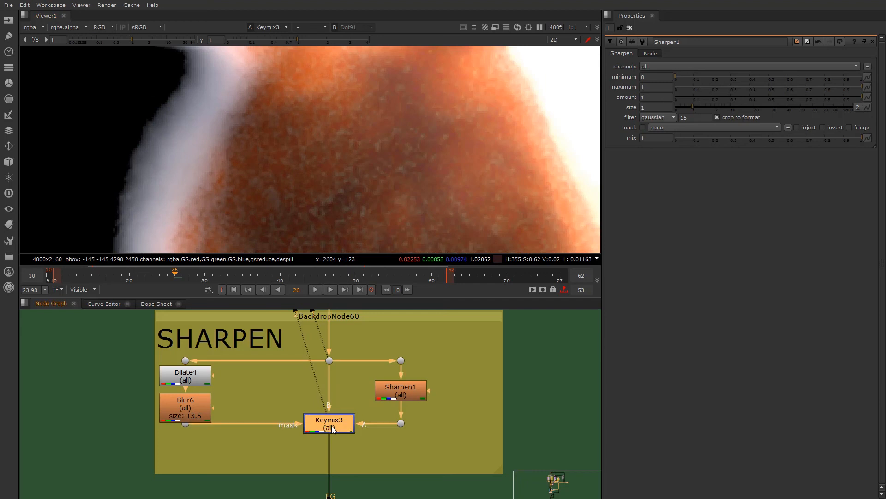
{"action": "key", "text": "d"}
{"action": "key", "text": "d"}
{"action": "key", "text": "d"}
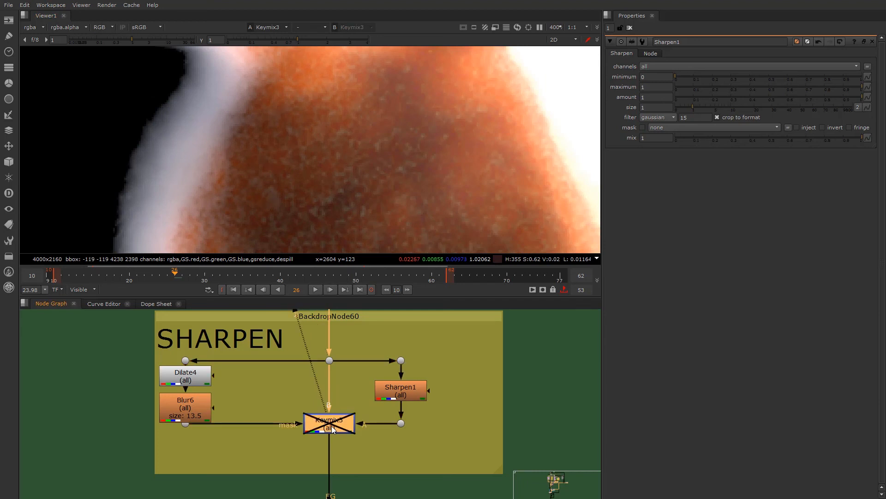
- Compare the cheek skin texture with Keymix3 disabled and enabled, leaving the node enabled
{"action": "scroll", "coordinate": [408, 167], "scroll_direction": "down", "scroll_amount": 5}
{"action": "middle_click_drag", "start_coordinate": [504, 159], "coordinate": [276, 143]}
{"action": "scroll", "coordinate": [282, 140], "scroll_direction": "up", "scroll_amount": 5}
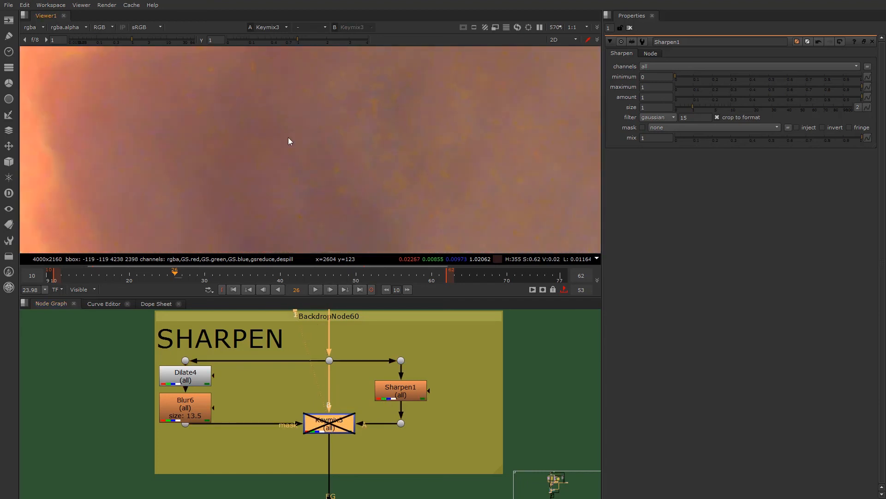
{"action": "key", "text": "d"}
{"action": "key", "text": "d"}
{"action": "key", "text": "d"}
- View the GWrap_v03_1 node below the SHARPEN section and open its properties
{"action": "scroll", "coordinate": [274, 415], "scroll_direction": "down", "scroll_amount": 5}
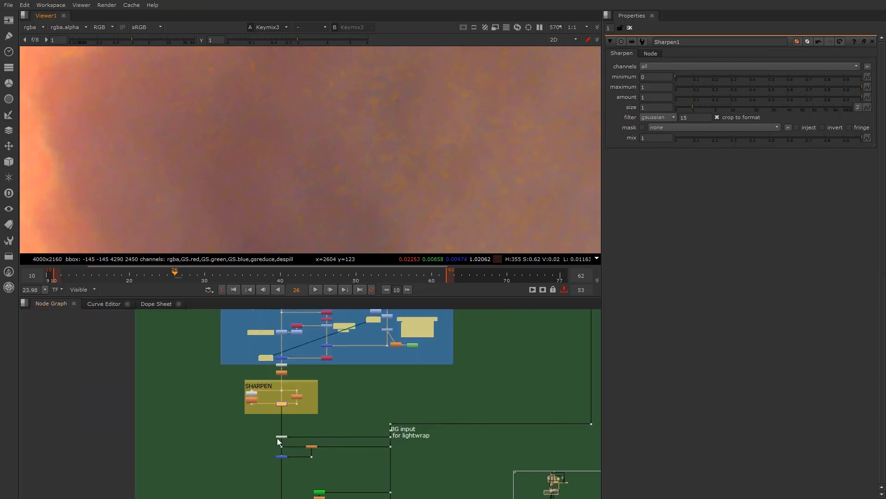
{"action": "scroll", "coordinate": [291, 141], "scroll_direction": "down", "scroll_amount": 10}
{"action": "scroll", "coordinate": [290, 405], "scroll_direction": "up", "scroll_amount": 8}
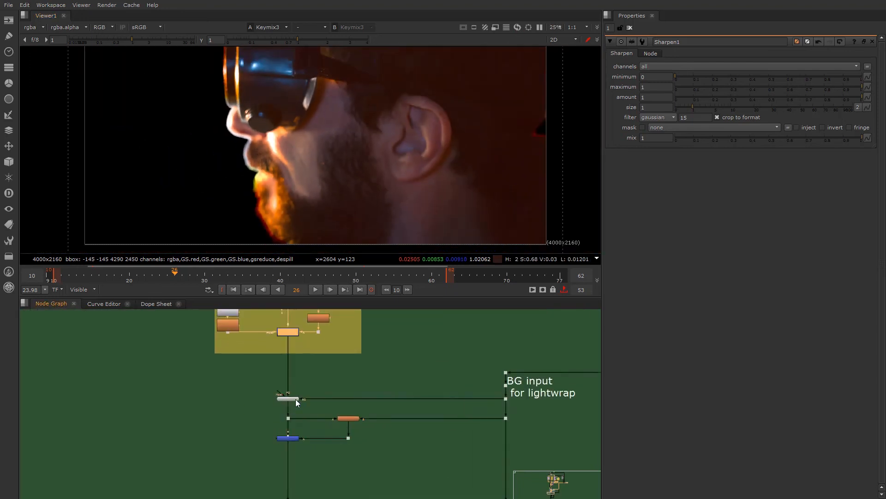
{"action": "left_click", "coordinate": [284, 399]}
{"action": "key", "text": "1"}
{"action": "double_click", "coordinate": [287, 400]}
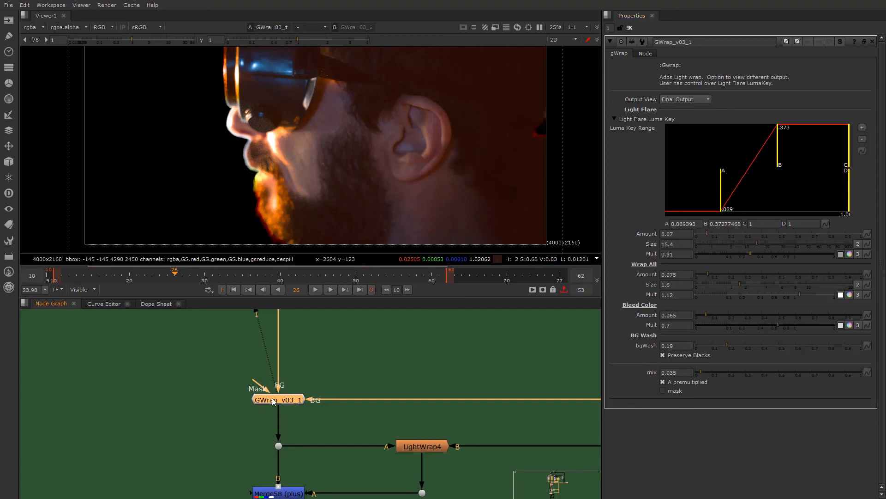
- Trace GWrap_v03_1's BG connection to the "BG input for lightwrap" dot and view that dot
{"action": "scroll", "coordinate": [347, 403], "scroll_direction": "down", "scroll_amount": 1}
{"action": "middle_click_drag", "start_coordinate": [347, 403], "coordinate": [100, 397]}
{"action": "scroll", "coordinate": [100, 398], "scroll_direction": "down", "scroll_amount": 4}
{"action": "scroll", "coordinate": [437, 393], "scroll_direction": "down", "scroll_amount": 2}
{"action": "middle_click_drag", "start_coordinate": [435, 386], "coordinate": [291, 423]}
{"action": "scroll", "coordinate": [161, 421], "scroll_direction": "up", "scroll_amount": 6}
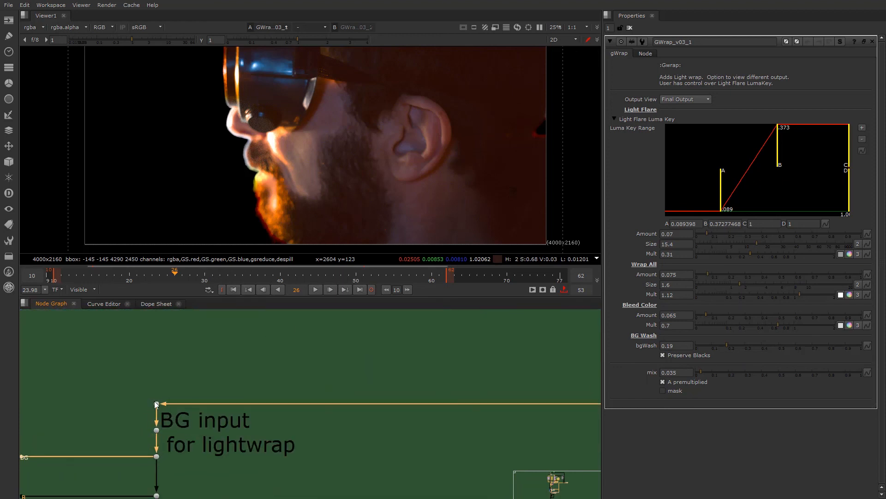
{"action": "left_click", "coordinate": [157, 404]}
{"action": "key", "text": "1"}
- Return to GWrap_v03_1 along its BG connection and view its output
{"action": "scroll", "coordinate": [359, 407], "scroll_direction": "down", "scroll_amount": 3}
{"action": "middle_click_drag", "start_coordinate": [359, 407], "coordinate": [491, 408]}
{"action": "scroll", "coordinate": [251, 411], "scroll_direction": "up", "scroll_amount": 7}
{"action": "left_click", "coordinate": [118, 414]}
{"action": "key", "text": "1"}
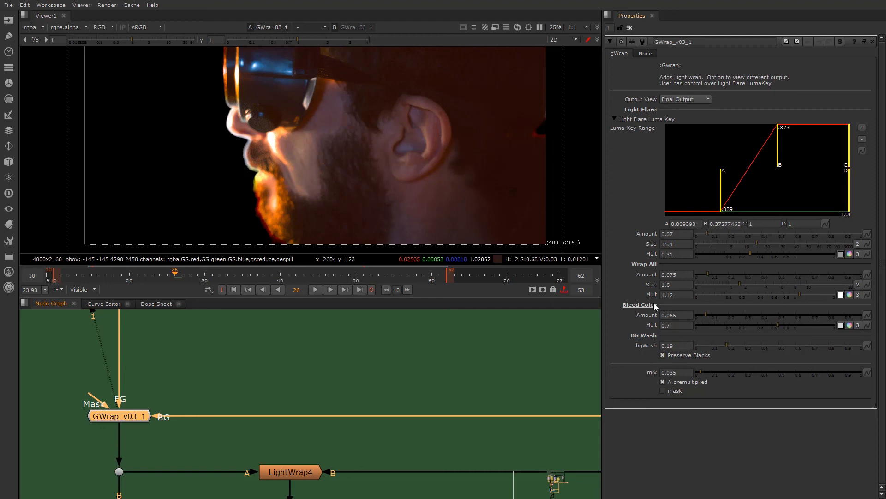
- Try a higher Bleed Color amount and a mix of 0.85 on GWrap_v03_1, and undo the trial
{"action": "left_click_drag", "start_coordinate": [719, 315], "coordinate": [813, 315]}
{"action": "left_click_drag", "start_coordinate": [707, 371], "coordinate": [837, 374]}
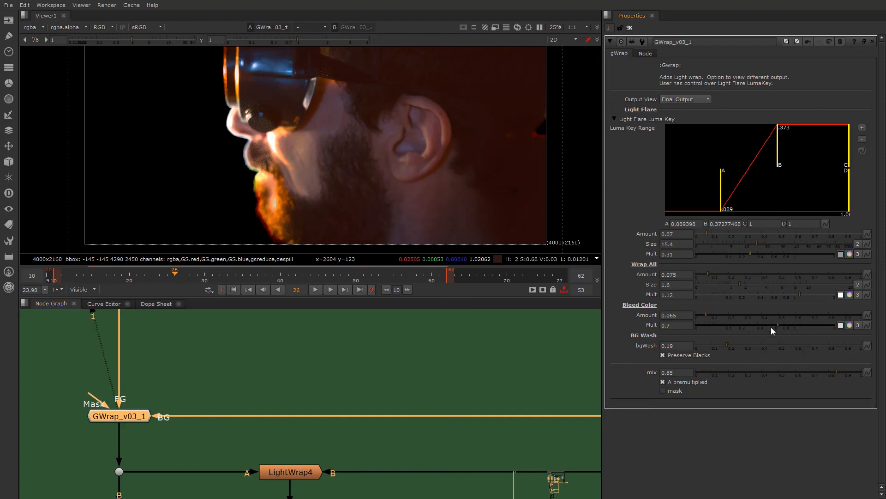
{"action": "key", "text": "ctrl+z"}
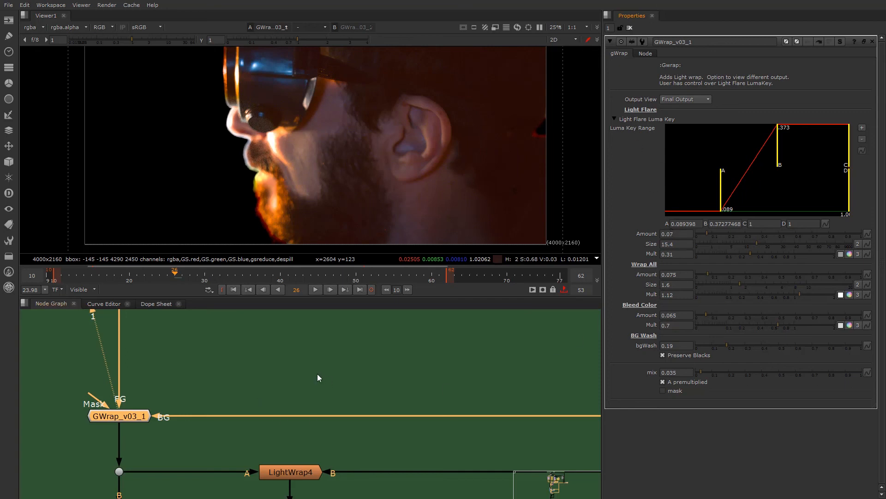
- Open the LightWrap4 properties and show that node's output in the viewer
{"action": "scroll", "coordinate": [322, 378], "scroll_direction": "down", "scroll_amount": 3}
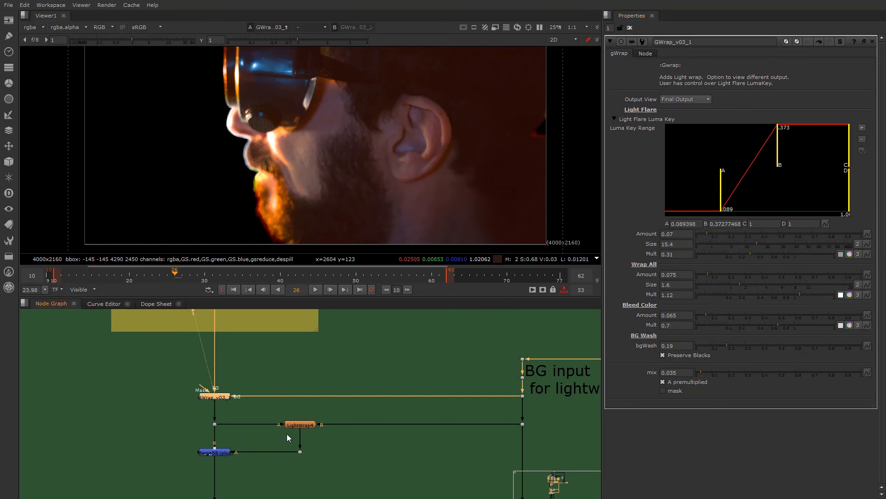
{"action": "scroll", "coordinate": [285, 420], "scroll_direction": "down", "scroll_amount": 1}
{"action": "scroll", "coordinate": [242, 372], "scroll_direction": "up", "scroll_amount": 3}
{"action": "scroll", "coordinate": [270, 407], "scroll_direction": "down", "scroll_amount": 3}
{"action": "scroll", "coordinate": [239, 373], "scroll_direction": "up", "scroll_amount": 3}
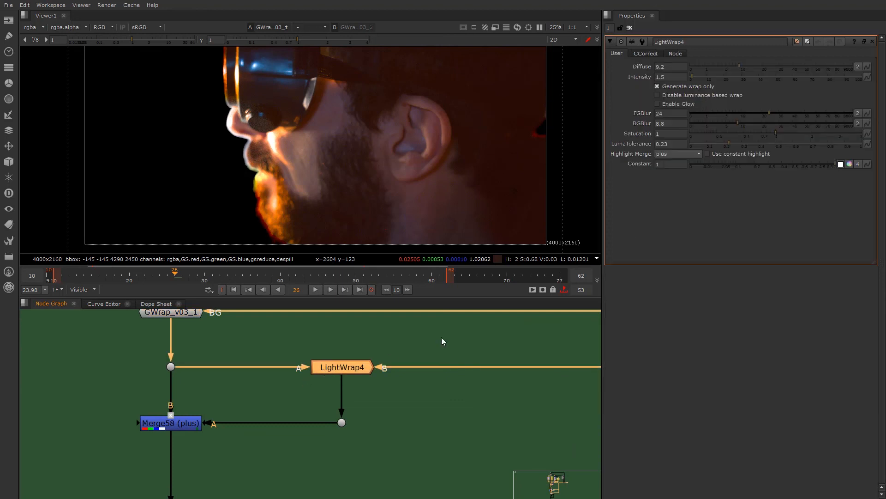
{"action": "scroll", "coordinate": [347, 365], "scroll_direction": "down", "scroll_amount": 5}
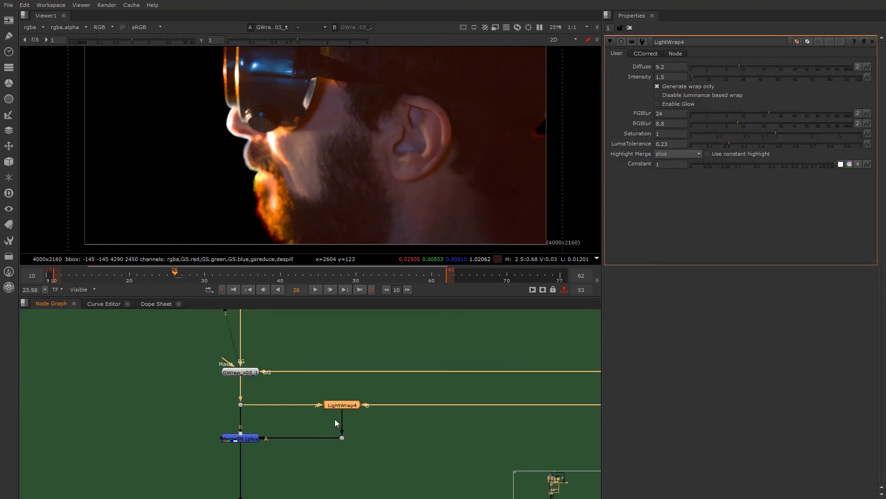
{"action": "middle_click_drag", "start_coordinate": [334, 419], "coordinate": [251, 409]}
{"action": "key", "text": "1"}
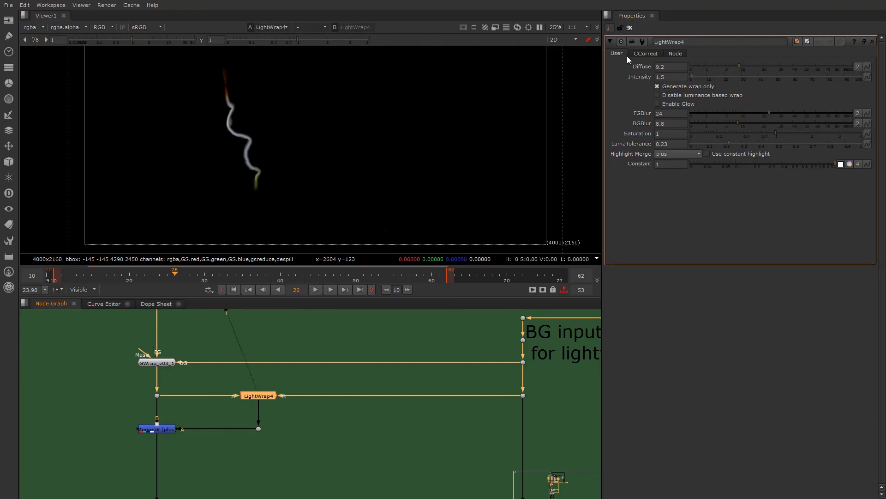
- Show the background feeding LightWrap4 by viewing the dot under the "BG input for lightwrap" label
{"action": "scroll", "coordinate": [219, 367], "scroll_direction": "down", "scroll_amount": 3}
{"action": "middle_click_drag", "start_coordinate": [212, 330], "coordinate": [242, 354]}
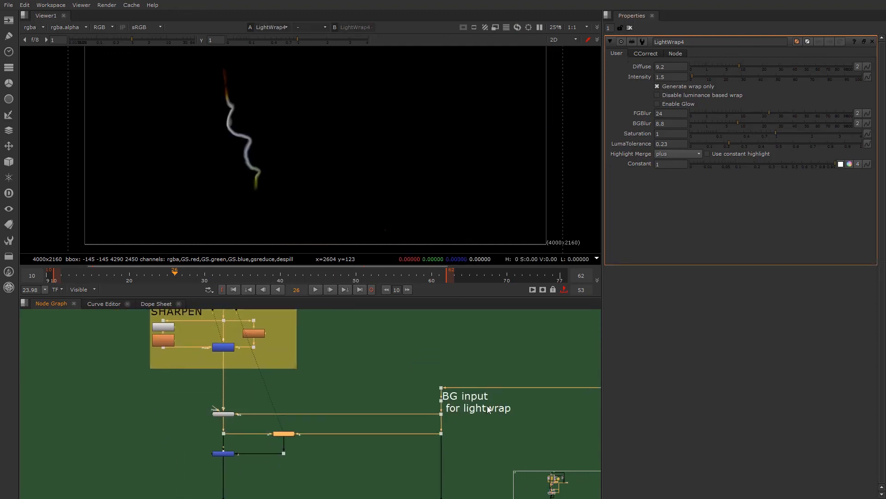
{"action": "scroll", "coordinate": [279, 454], "scroll_direction": "up", "scroll_amount": 4}
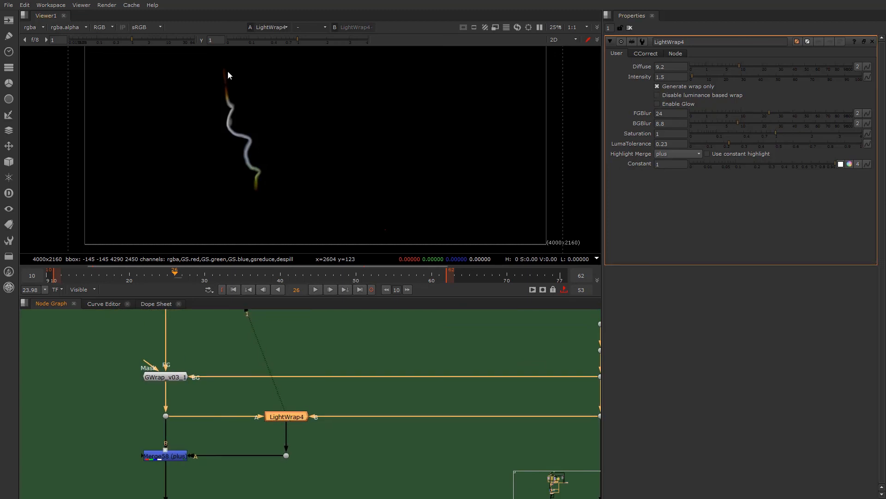
{"action": "scroll", "coordinate": [288, 364], "scroll_direction": "down", "scroll_amount": 2}
{"action": "left_click", "coordinate": [488, 401]}
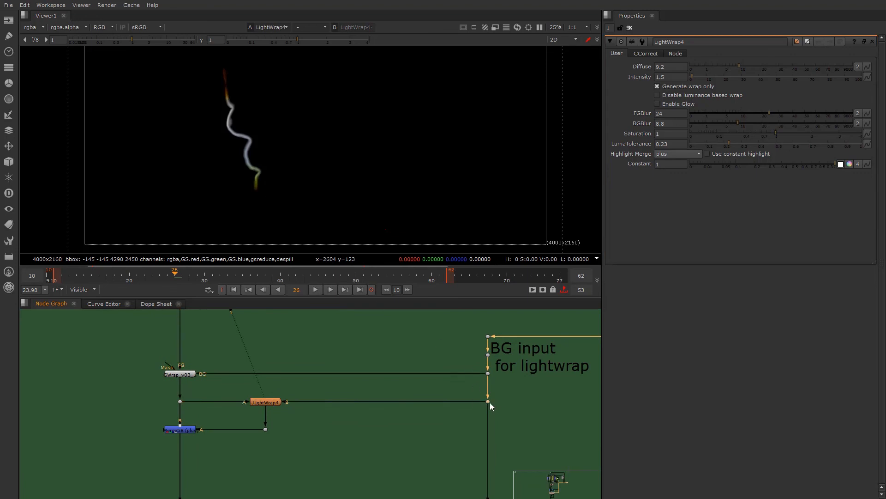
{"action": "key", "text": "1"}
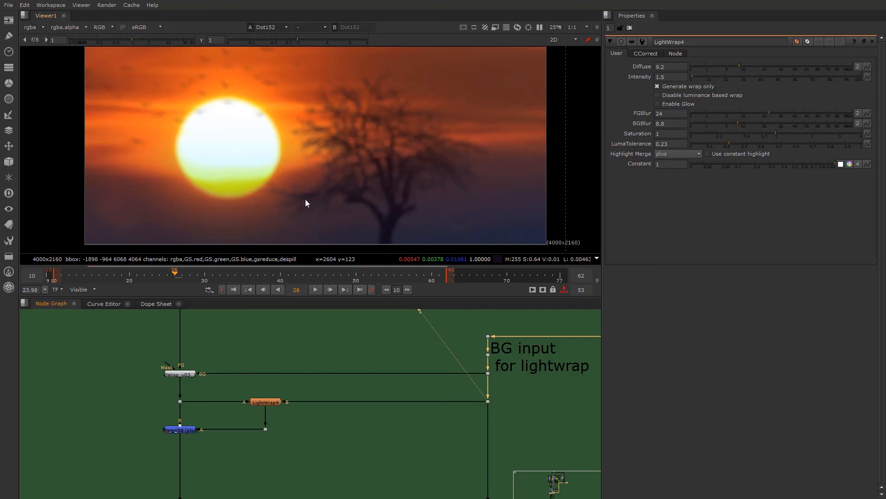
- View LightWrap4 again, followed by the Merge58 plus result, and inspect the wrap along the face edge
{"action": "scroll", "coordinate": [231, 395], "scroll_direction": "up", "scroll_amount": 3}
{"action": "left_click", "coordinate": [333, 403]}
{"action": "key", "text": "1"}
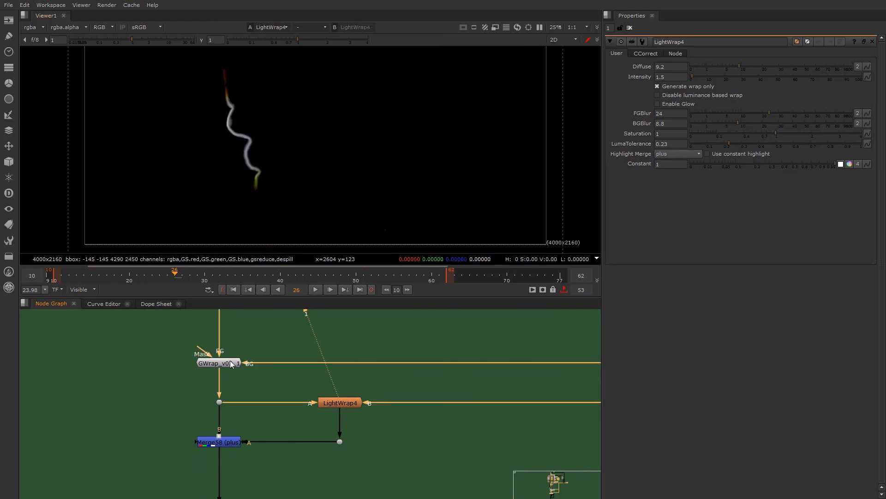
{"action": "left_click", "coordinate": [226, 443]}
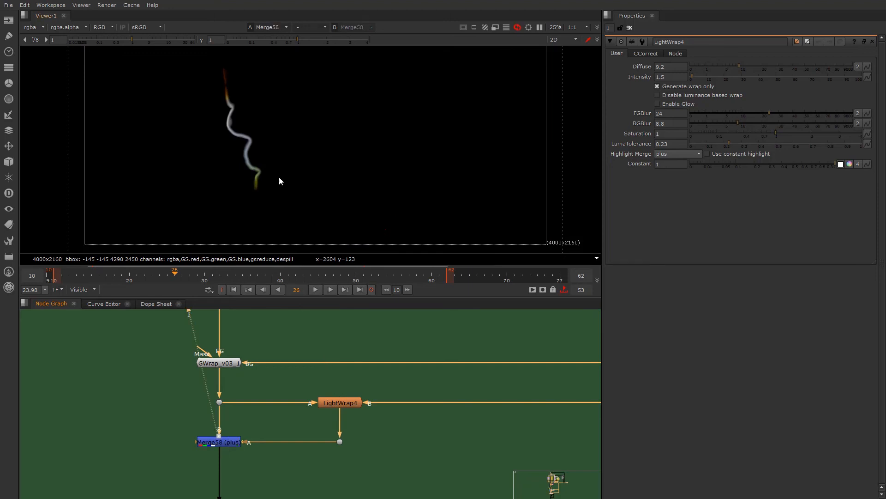
{"action": "key", "text": "1"}
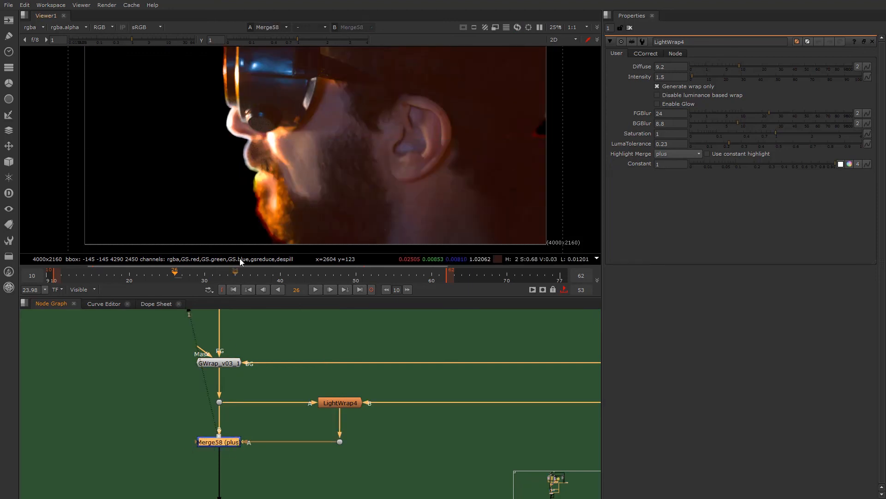
{"action": "scroll", "coordinate": [241, 140], "scroll_direction": "up", "scroll_amount": 8}
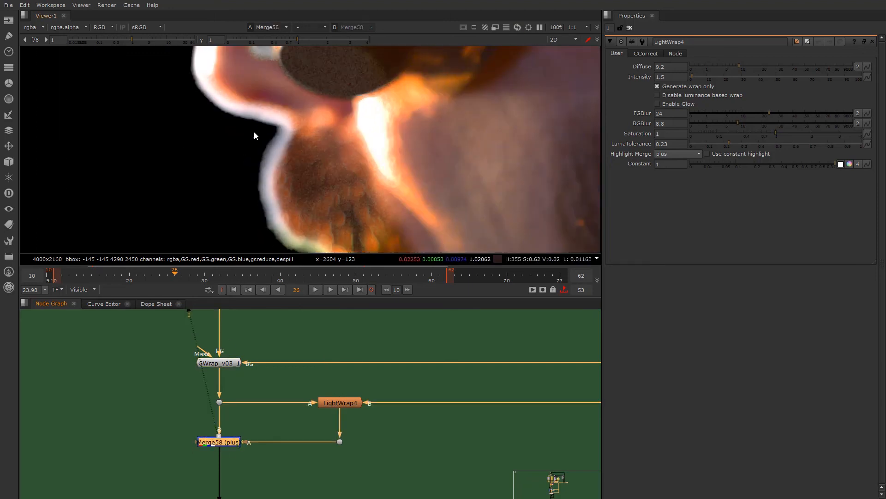
{"action": "scroll", "coordinate": [254, 128], "scroll_direction": "down", "scroll_amount": 4}
- View the alpha channel of the Keyer4 luminance key further down the node tree and open its properties
{"action": "scroll", "coordinate": [239, 416], "scroll_direction": "down", "scroll_amount": 5}
{"action": "scroll", "coordinate": [235, 422], "scroll_direction": "up", "scroll_amount": 4}
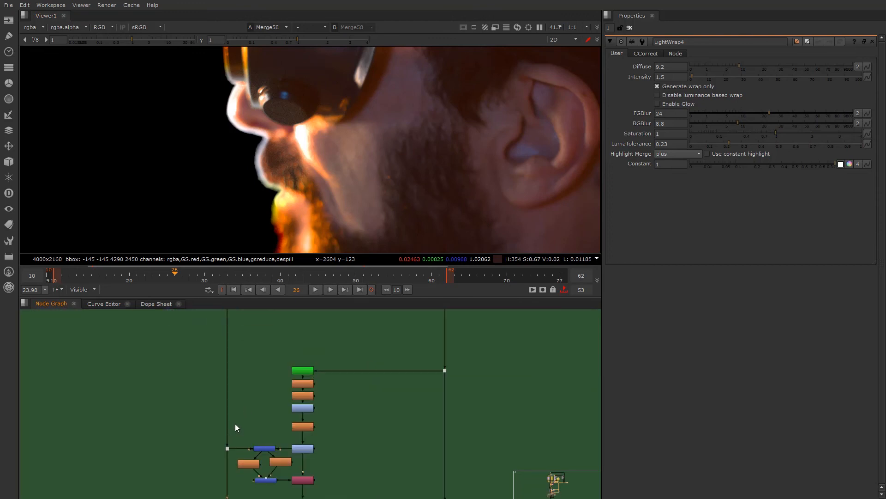
{"action": "scroll", "coordinate": [240, 424], "scroll_direction": "down", "scroll_amount": 4}
{"action": "scroll", "coordinate": [257, 417], "scroll_direction": "up", "scroll_amount": 5}
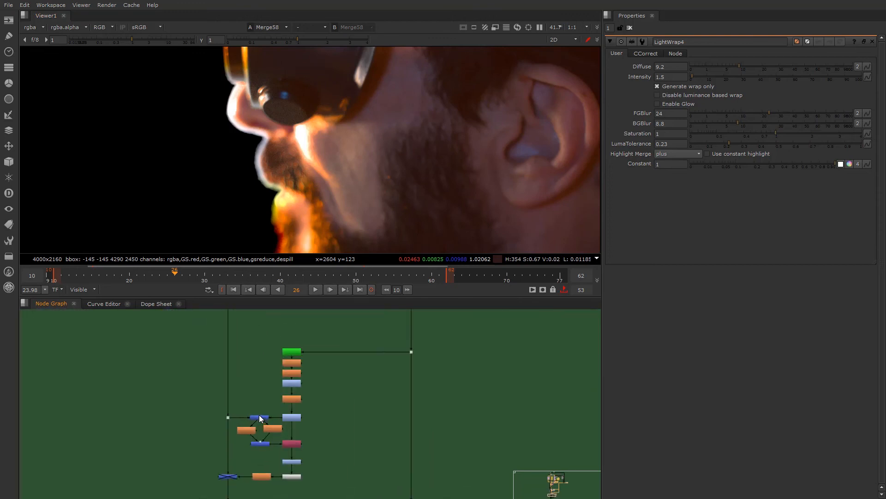
{"action": "scroll", "coordinate": [331, 361], "scroll_direction": "down", "scroll_amount": 5}
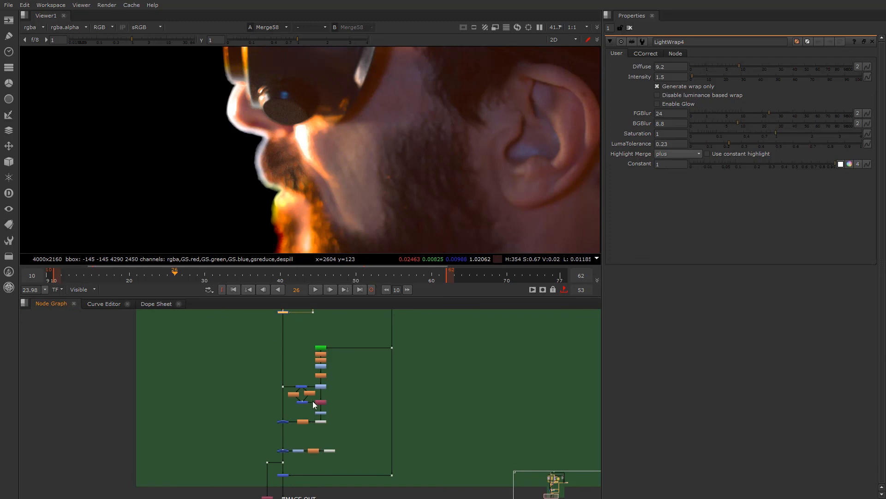
{"action": "left_click_drag", "start_coordinate": [240, 332], "coordinate": [365, 468]}
{"action": "left_click", "coordinate": [252, 379]}
{"action": "middle_click_drag", "start_coordinate": [267, 434], "coordinate": [261, 450]}
{"action": "scroll", "coordinate": [307, 384], "scroll_direction": "up", "scroll_amount": 5}
{"action": "left_click", "coordinate": [319, 341]}
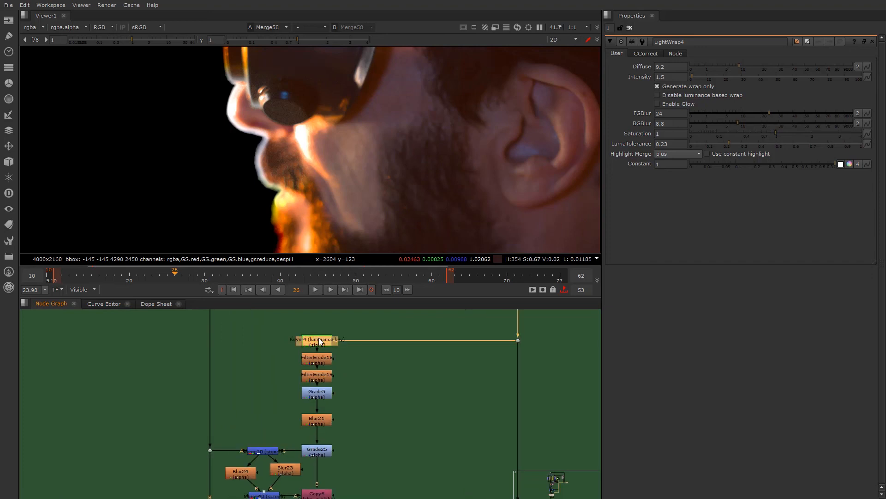
{"action": "key", "text": "1"}
{"action": "scroll", "coordinate": [325, 185], "scroll_direction": "down", "scroll_amount": 3}
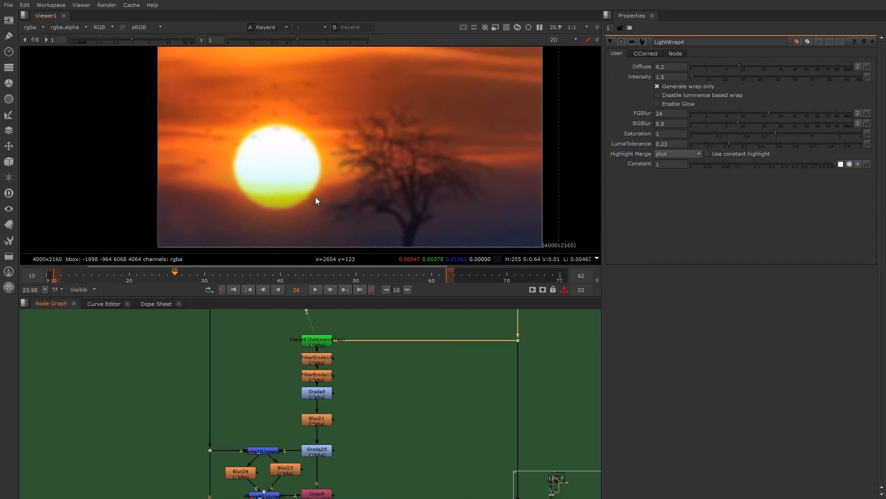
{"action": "key", "text": "a"}
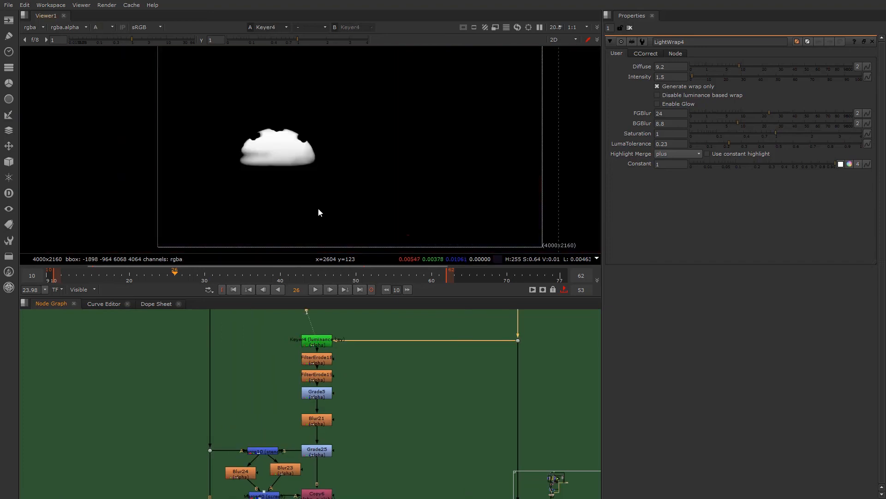
{"action": "double_click", "coordinate": [317, 342]}
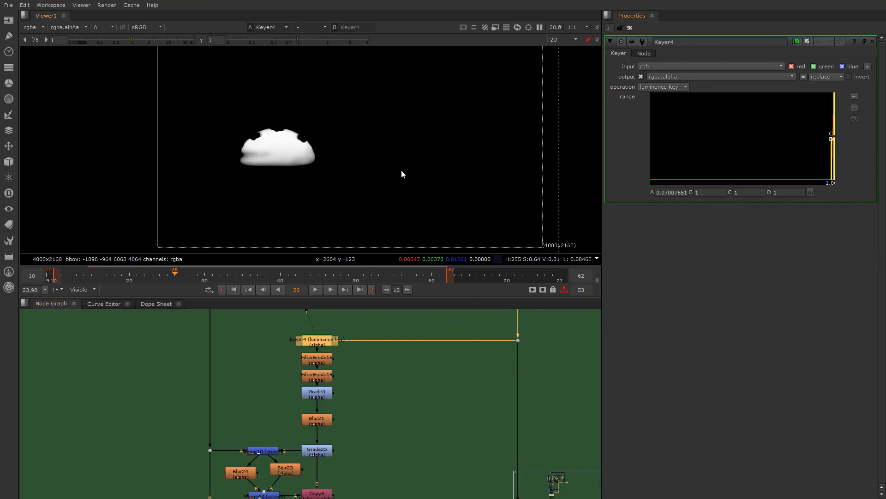
- Step through the matte after Keyer4 by viewing FilterErode18, FilterErode19, Grade5, Blur21 and Grade25 in turn
{"action": "left_click", "coordinate": [319, 358]}
{"action": "key", "text": "1"}
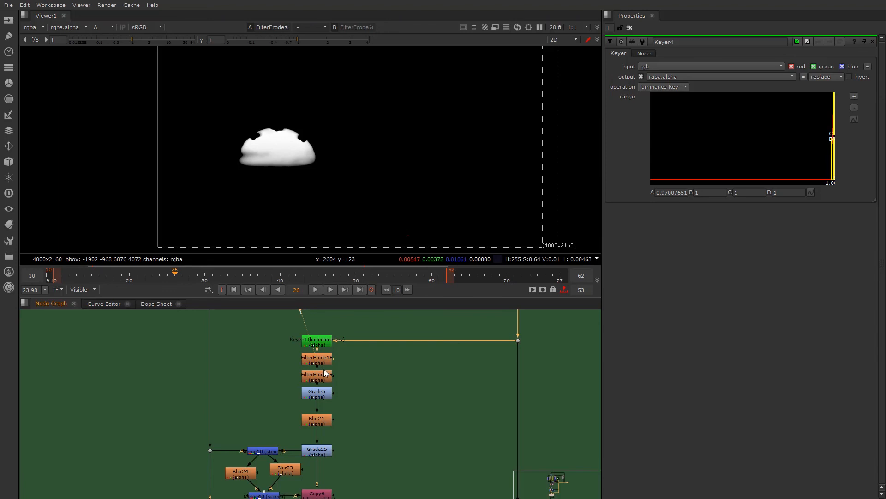
{"action": "scroll", "coordinate": [322, 368], "scroll_direction": "up", "scroll_amount": 2}
{"action": "left_click", "coordinate": [317, 382]}
{"action": "key", "text": "1"}
{"action": "left_click", "coordinate": [320, 409]}
{"action": "key", "text": "1"}
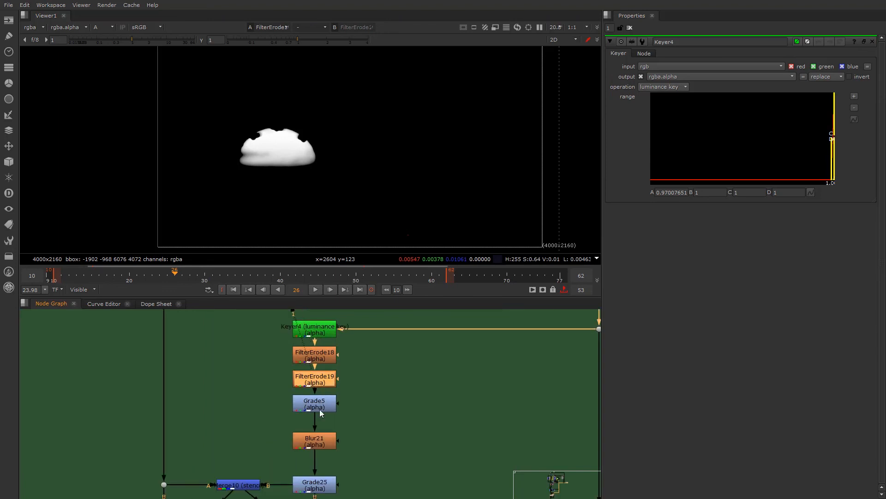
{"action": "left_click", "coordinate": [318, 440]}
{"action": "key", "text": "1"}
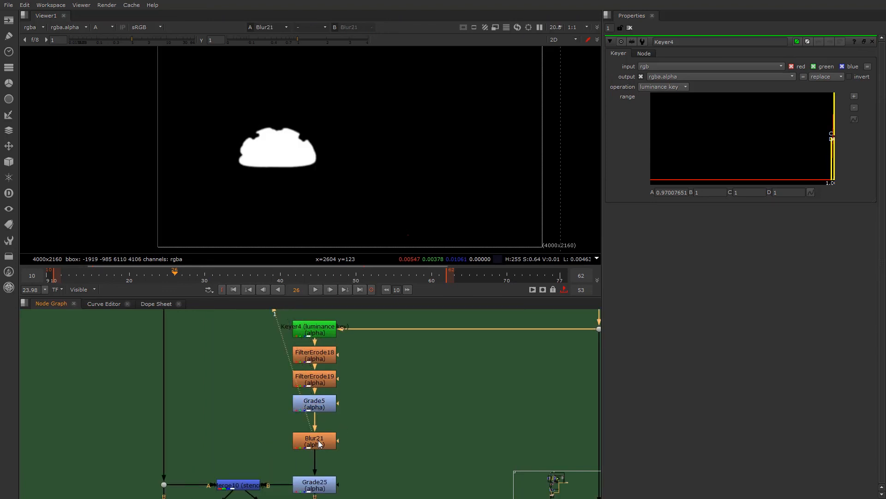
{"action": "left_click", "coordinate": [309, 480]}
{"action": "key", "text": "1"}
- View the alpha of the Merge10 stencil and open its properties
{"action": "middle_click_drag", "start_coordinate": [308, 480], "coordinate": [344, 450]}
{"action": "left_click", "coordinate": [281, 454]}
{"action": "key", "text": "1"}
{"action": "left_click", "coordinate": [284, 403]}
{"action": "middle_click_drag", "start_coordinate": [285, 403], "coordinate": [310, 332]}
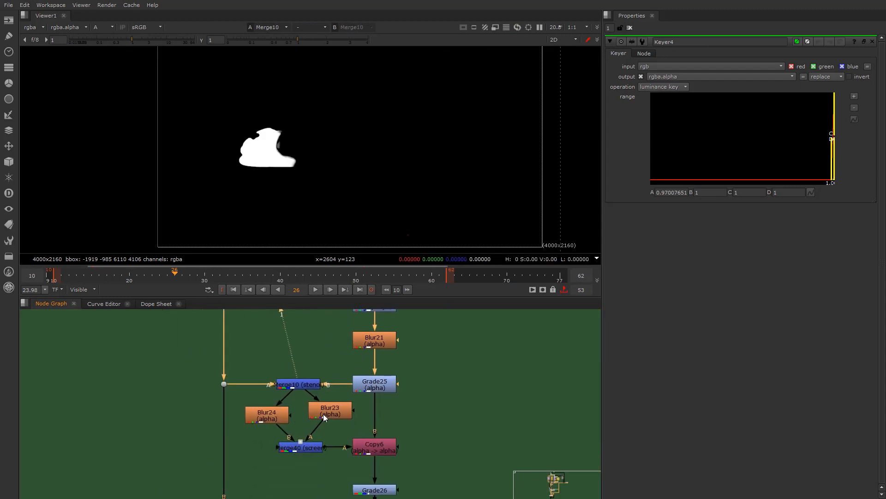
{"action": "double_click", "coordinate": [301, 384]}
- Compare the Merge10 stencil matte with Blur23 and with the dot feeding its A input
{"action": "left_click", "coordinate": [337, 414]}
{"action": "key", "text": "1"}
{"action": "left_click", "coordinate": [305, 387]}
{"action": "key", "text": "1"}
{"action": "left_click", "coordinate": [241, 386]}
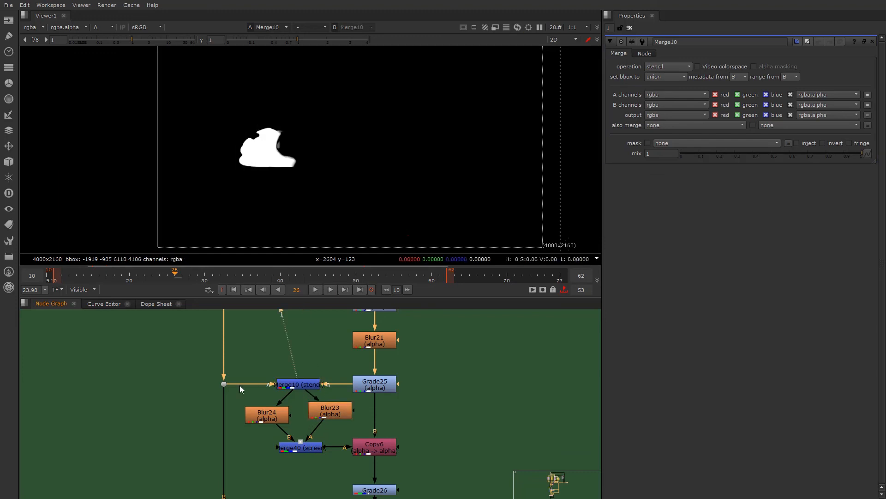
{"action": "left_click", "coordinate": [223, 384]}
{"action": "key", "text": "1"}
{"action": "left_click", "coordinate": [301, 384]}
{"action": "key", "text": "1"}
{"action": "left_click", "coordinate": [296, 398]}
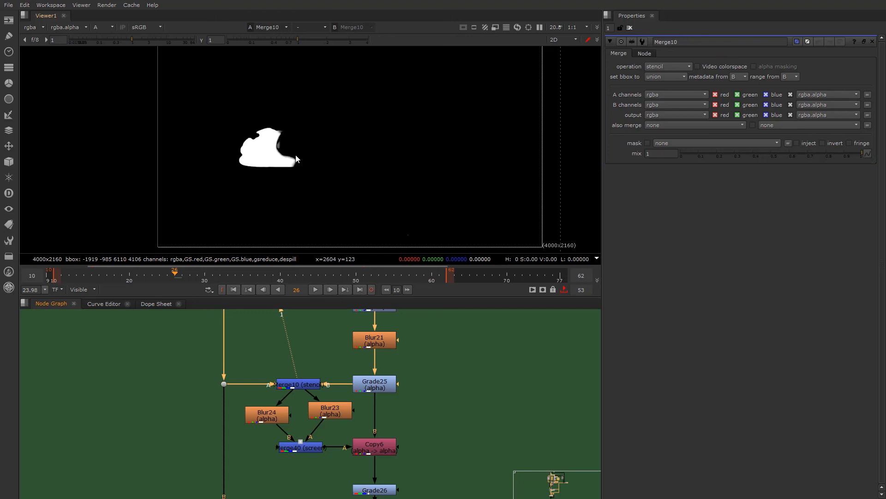
- View the Blur24 and Blur23 mattes and inspect the edges of their Merge40 screen combination up close
{"action": "left_click", "coordinate": [280, 409]}
{"action": "key", "text": "1"}
{"action": "left_click", "coordinate": [294, 419]}
{"action": "left_click", "coordinate": [333, 414]}
{"action": "key", "text": "1"}
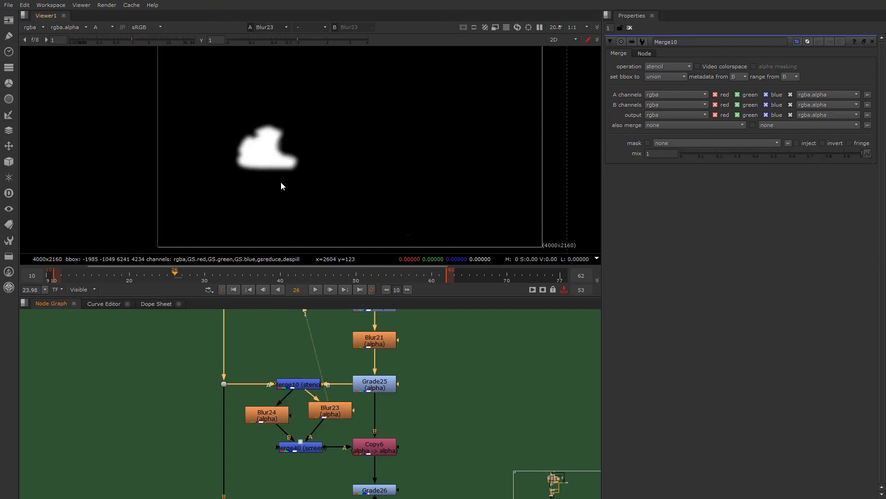
{"action": "left_click", "coordinate": [302, 447]}
{"action": "key", "text": "1"}
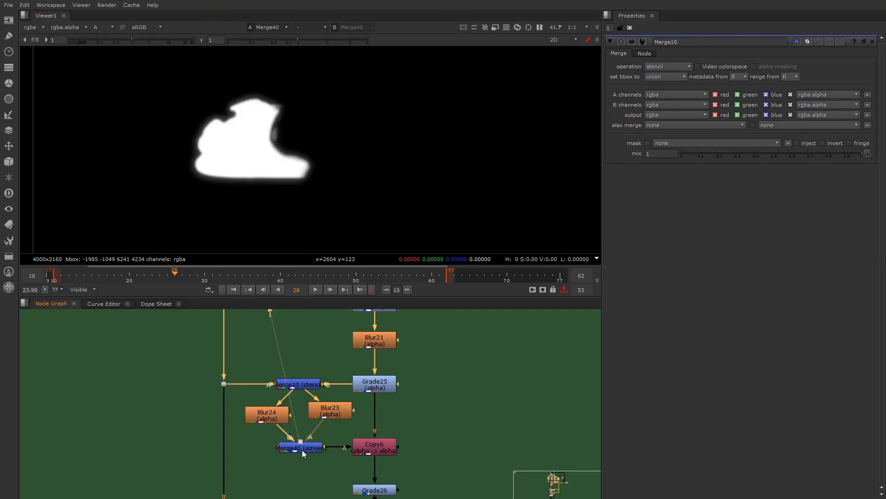
{"action": "scroll", "coordinate": [205, 153], "scroll_direction": "up", "scroll_amount": 5}
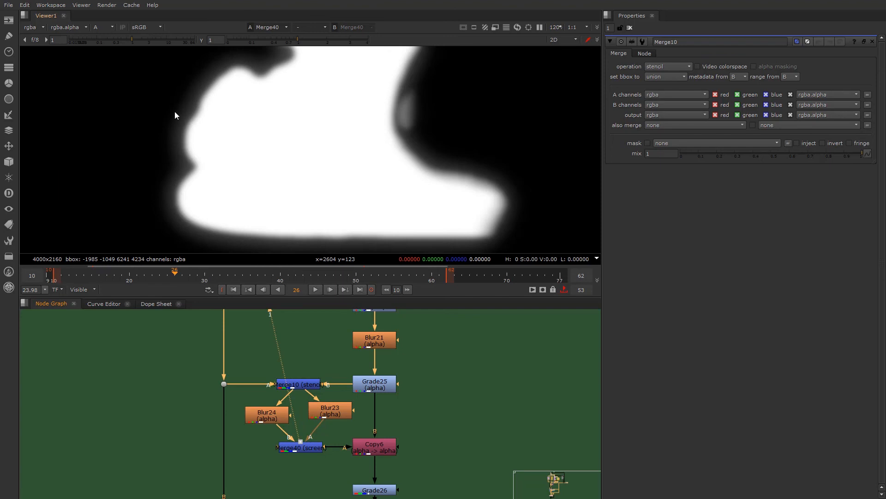
- Set the Blur24 size to 18.5 and the Blur23 size to 38.5
{"action": "double_click", "coordinate": [277, 419]}
{"action": "left_click_drag", "start_coordinate": [728, 74], "coordinate": [749, 81]}
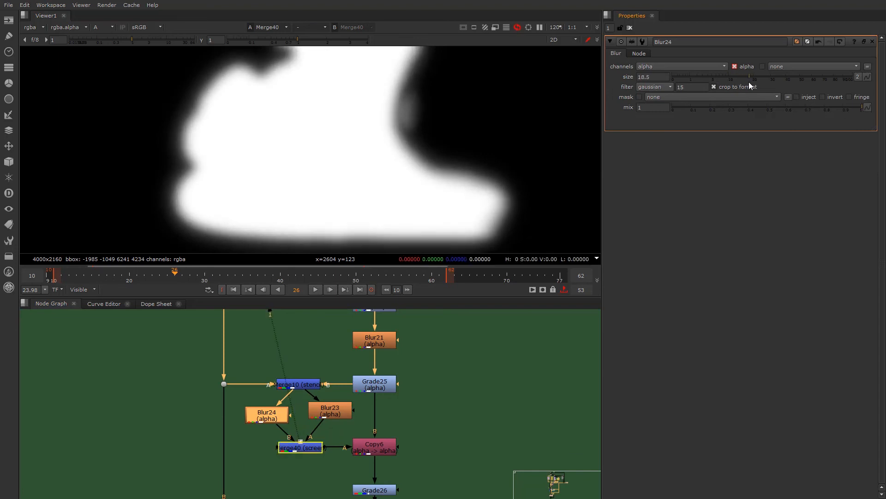
{"action": "double_click", "coordinate": [331, 419]}
{"action": "left_click_drag", "start_coordinate": [777, 79], "coordinate": [787, 77]}
{"action": "left_click", "coordinate": [340, 464]}
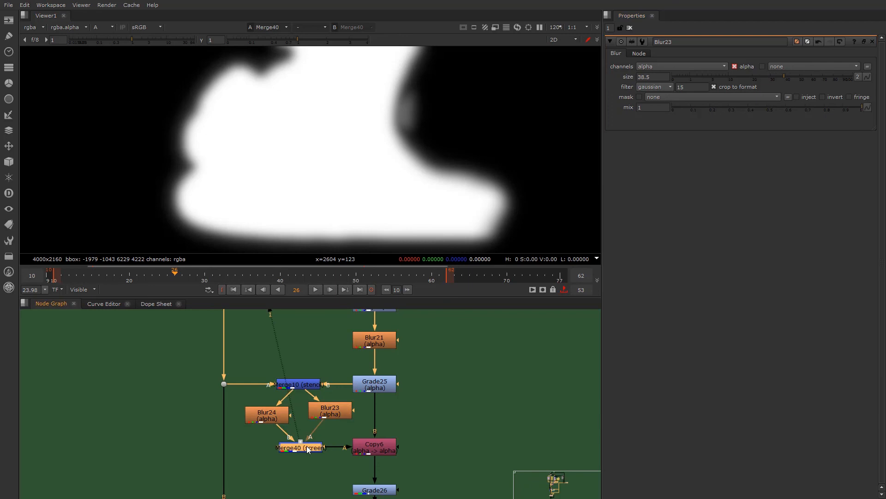
- View the combined matte at Copy6 and the following Grade26
{"action": "left_click", "coordinate": [377, 444]}
{"action": "key", "text": "1"}
{"action": "scroll", "coordinate": [375, 440], "scroll_direction": "down", "scroll_amount": 2}
{"action": "scroll", "coordinate": [388, 418], "scroll_direction": "up", "scroll_amount": 3}
{"action": "scroll", "coordinate": [385, 463], "scroll_direction": "down", "scroll_amount": 3}
{"action": "left_click", "coordinate": [385, 459]}
{"action": "key", "text": "1"}
{"action": "scroll", "coordinate": [393, 440], "scroll_direction": "up", "scroll_amount": 3}
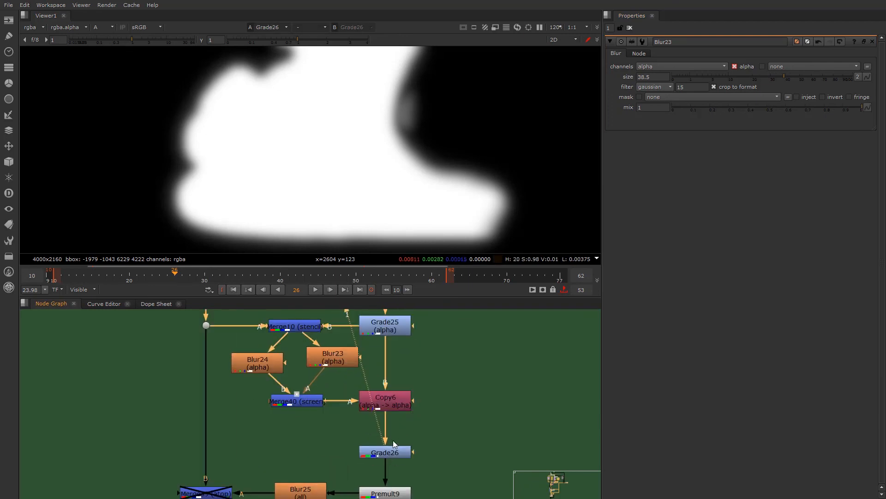
- View the outputs of Premult9 and Blur25
{"action": "scroll", "coordinate": [401, 409], "scroll_direction": "up", "scroll_amount": 2}
{"action": "left_click", "coordinate": [396, 473]}
{"action": "key", "text": "1"}
{"action": "left_click", "coordinate": [276, 472]}
{"action": "key", "text": "1"}
{"action": "scroll", "coordinate": [284, 432], "scroll_direction": "down", "scroll_amount": 3}
{"action": "scroll", "coordinate": [315, 444], "scroll_direction": "up", "scroll_amount": 2}
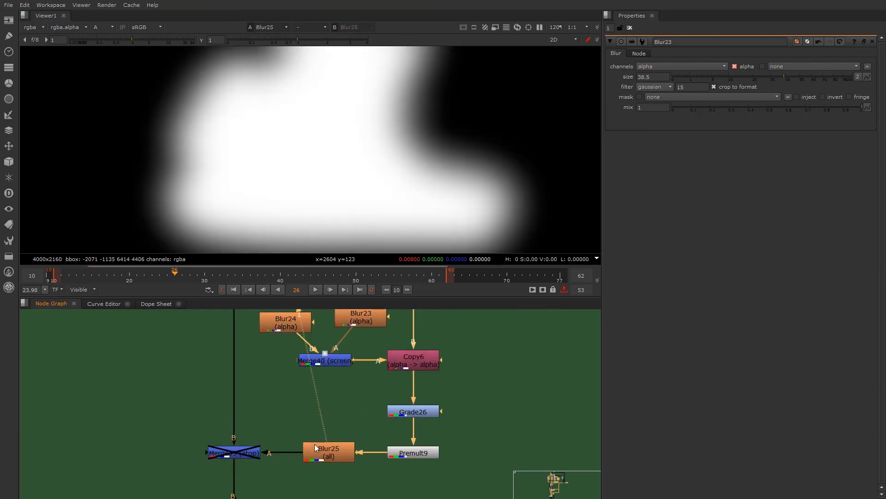
- View the output of Merge39 (atop) in full colour instead of its alpha around the nose and goggles
{"action": "left_click", "coordinate": [222, 454]}
{"action": "scroll", "coordinate": [222, 454], "scroll_direction": "up", "scroll_amount": 2}
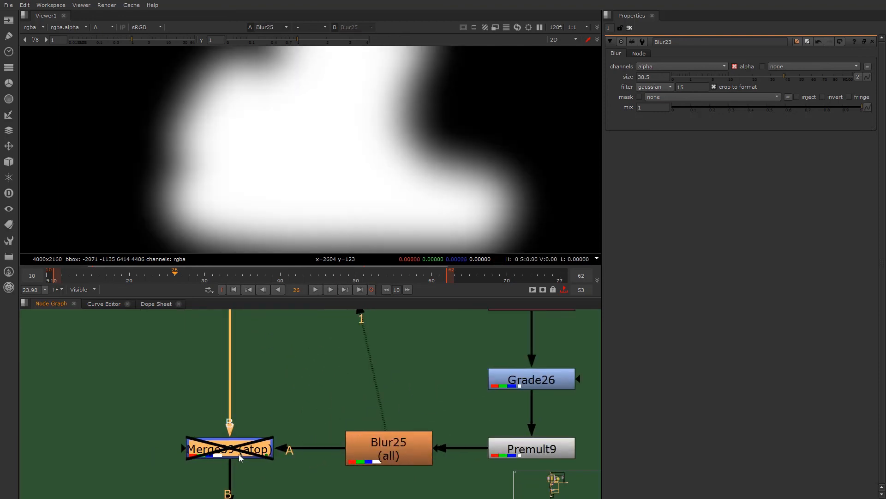
{"action": "key", "text": "1"}
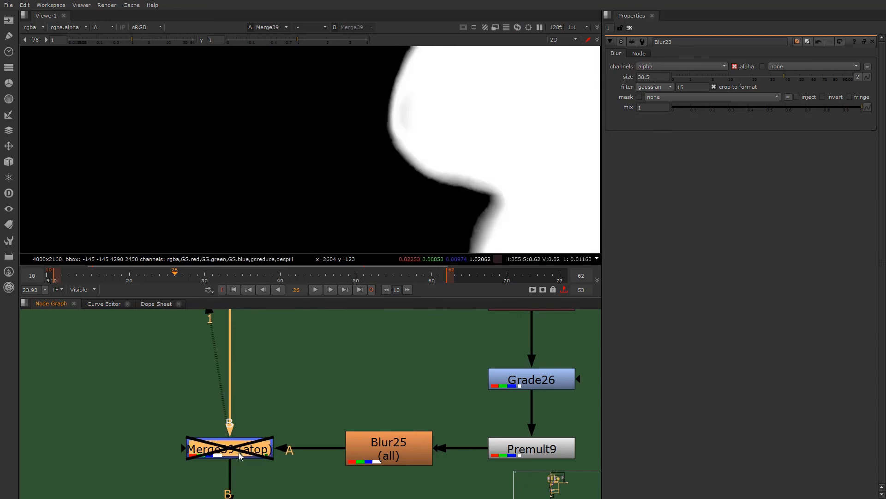
{"action": "key", "text": "a"}
{"action": "scroll", "coordinate": [303, 161], "scroll_direction": "down", "scroll_amount": 3}
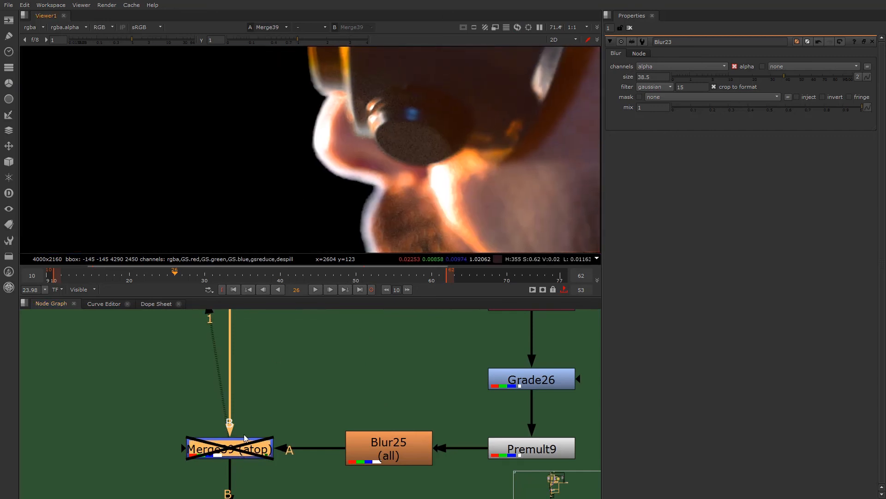
- Enable the Merge39 atop light wrap, switching it off and on to compare the profile's edge glow
{"action": "key", "text": "d"}
{"action": "key", "text": "d"}
{"action": "key", "text": "d"}
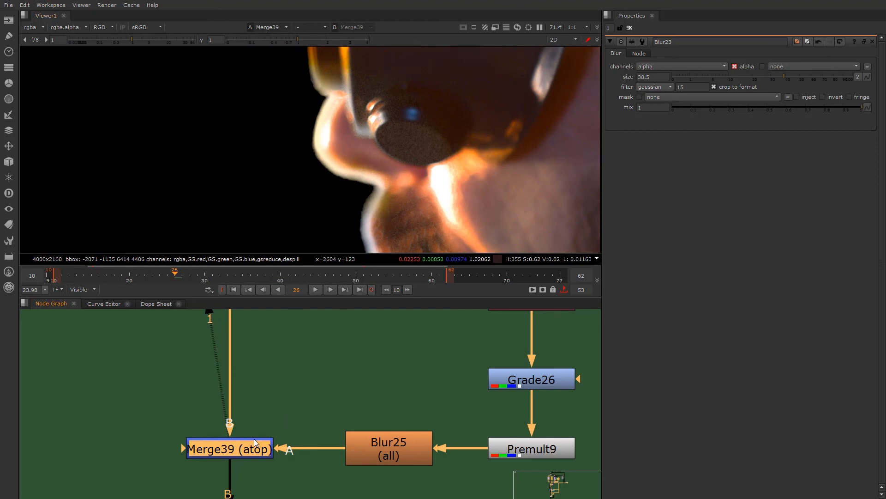
{"action": "key", "text": "d"}
{"action": "key", "text": "d"}
{"action": "key", "text": "d"}
{"action": "key", "text": "d"}
{"action": "key", "text": "d"}
{"action": "key", "text": "d"}
{"action": "scroll", "coordinate": [322, 137], "scroll_direction": "down", "scroll_amount": 2}
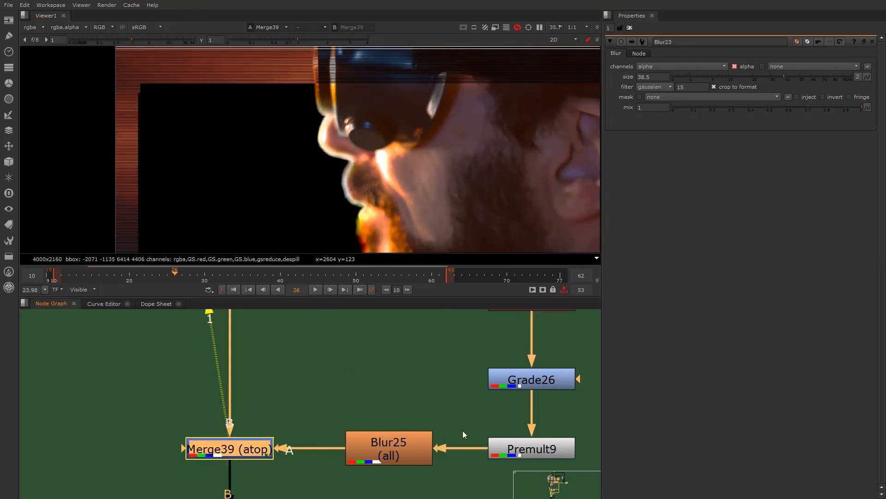
- Open Grade26's settings and switch the node off and back on to compare the light wrap's colour
{"action": "middle_click_drag", "start_coordinate": [468, 430], "coordinate": [379, 433]}
{"action": "left_click", "coordinate": [512, 378]}
{"action": "key", "text": "d"}
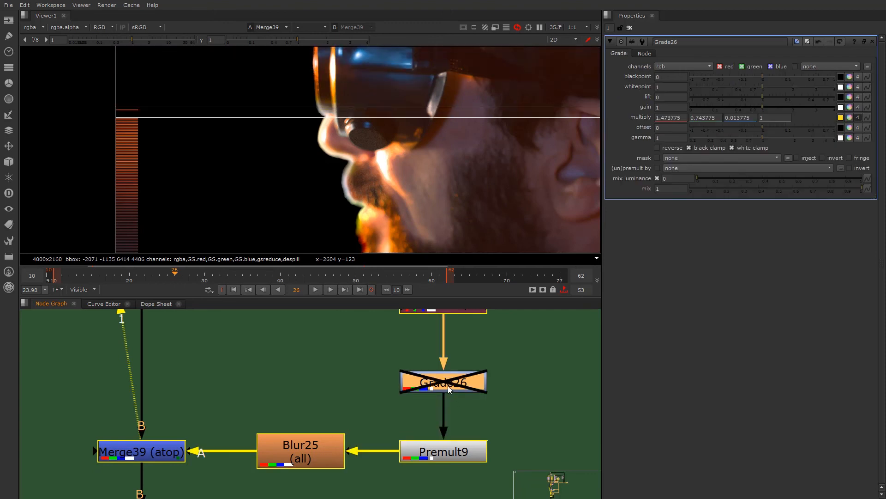
{"action": "key", "text": "d"}
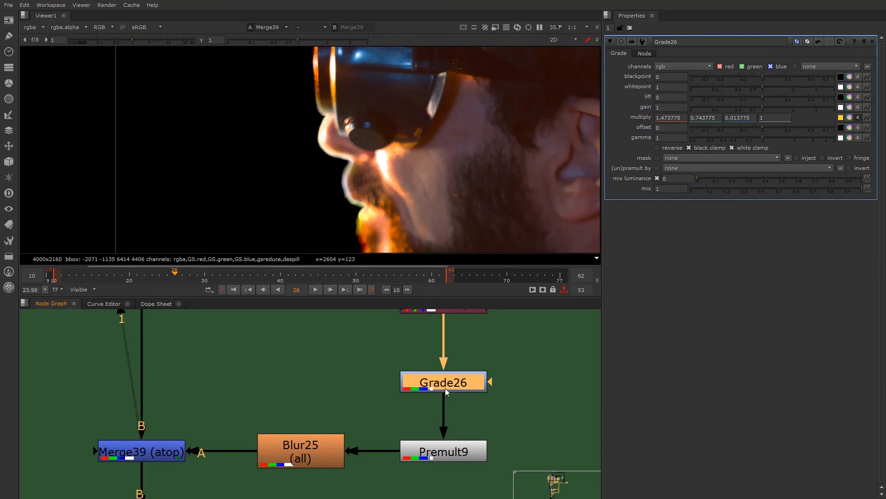
- Open Merge41's settings and switch its sparkles blend on and back off
{"action": "scroll", "coordinate": [268, 364], "scroll_direction": "down", "scroll_amount": 7}
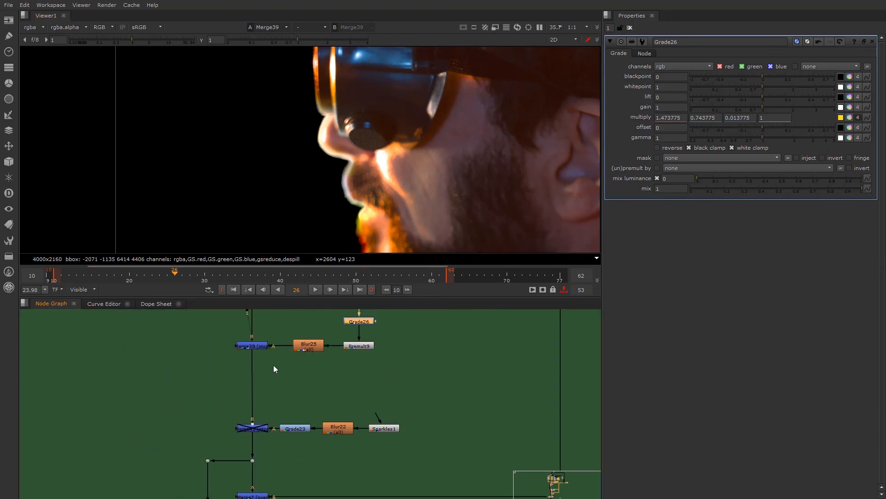
{"action": "scroll", "coordinate": [270, 412], "scroll_direction": "up", "scroll_amount": 6}
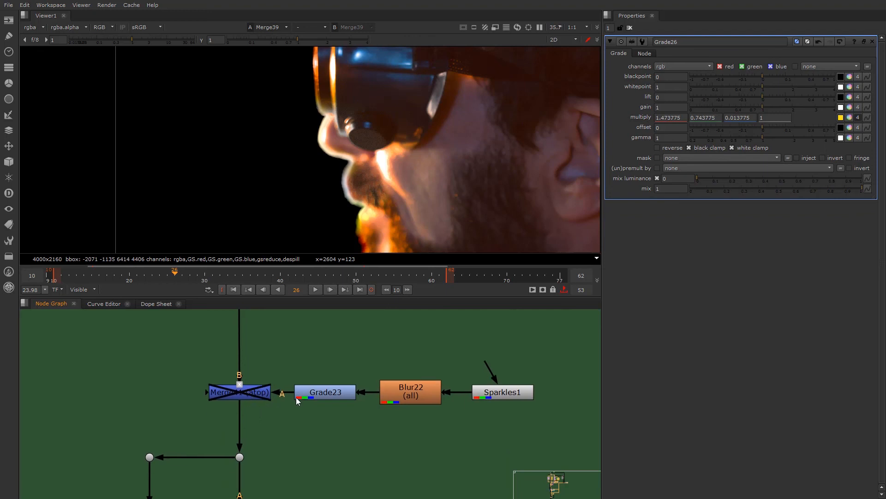
{"action": "scroll", "coordinate": [277, 406], "scroll_direction": "up", "scroll_amount": 1}
{"action": "left_click", "coordinate": [226, 398]}
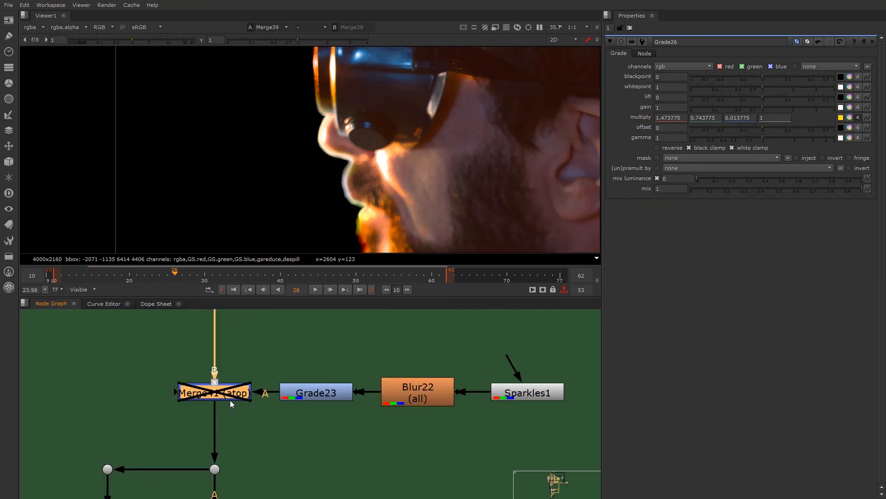
{"action": "key", "text": "d"}
{"action": "double_click", "coordinate": [223, 396]}
{"action": "key", "text": "d"}
{"action": "scroll", "coordinate": [250, 397], "scroll_direction": "down", "scroll_amount": 5}
- View the final composite over the sunset at Merge7 (over) and inspect the face's edges against the sun
{"action": "middle_click_drag", "start_coordinate": [250, 397], "coordinate": [261, 377]}
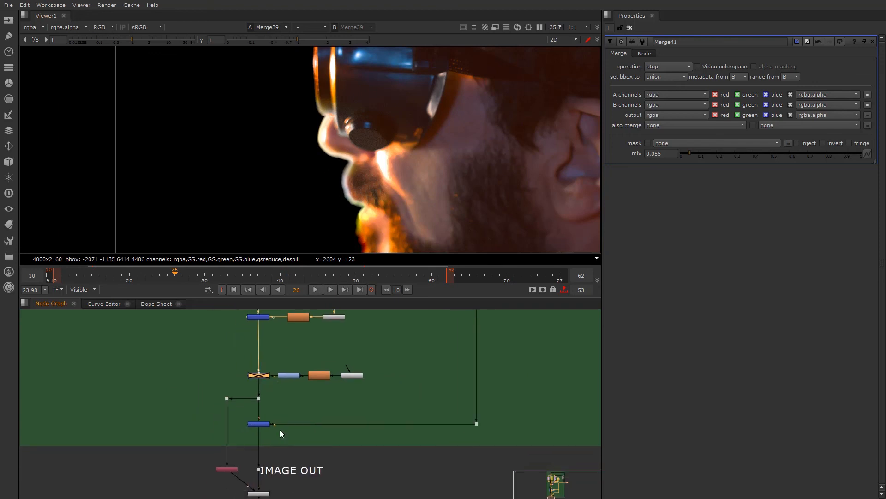
{"action": "middle_click_drag", "start_coordinate": [252, 424], "coordinate": [251, 376]}
{"action": "scroll", "coordinate": [260, 386], "scroll_direction": "up", "scroll_amount": 4}
{"action": "scroll", "coordinate": [262, 384], "scroll_direction": "down", "scroll_amount": 3}
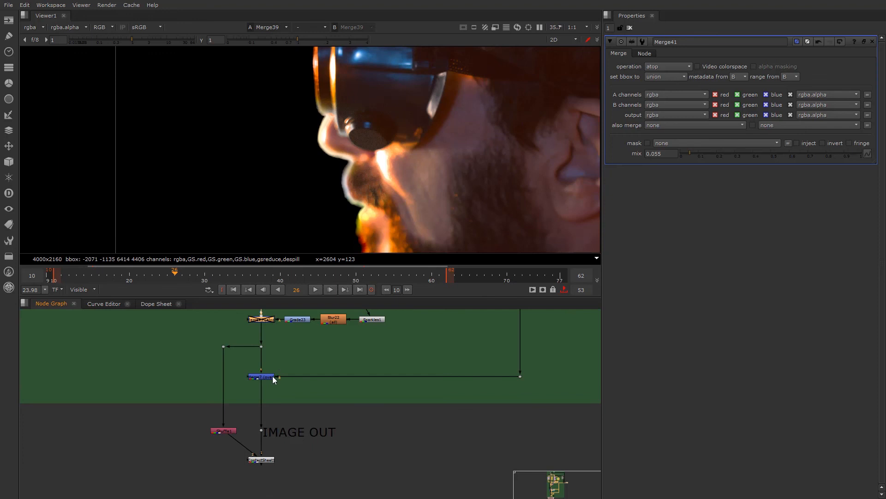
{"action": "scroll", "coordinate": [250, 409], "scroll_direction": "up", "scroll_amount": 3}
{"action": "left_click", "coordinate": [259, 405]}
{"action": "key", "text": "1"}
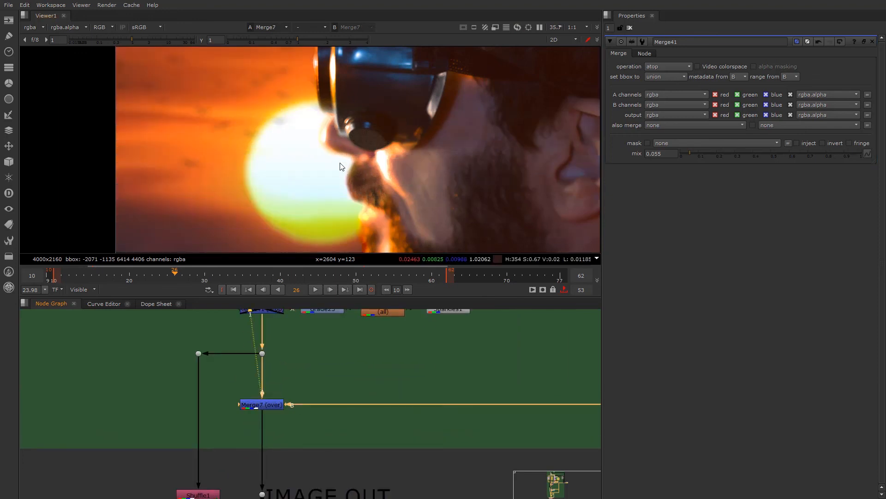
{"action": "scroll", "coordinate": [353, 180], "scroll_direction": "down", "scroll_amount": 3}
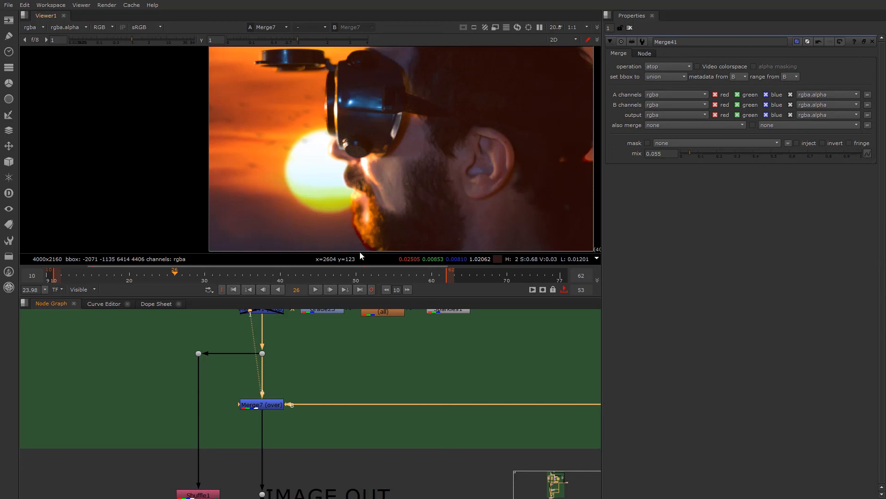
- Trace the node graph back up to the BG despill edge blending section and examine its nodes
{"action": "scroll", "coordinate": [253, 365], "scroll_direction": "down", "scroll_amount": 3}
{"action": "middle_click_drag", "start_coordinate": [252, 361], "coordinate": [256, 458]}
{"action": "scroll", "coordinate": [256, 370], "scroll_direction": "down", "scroll_amount": 3}
{"action": "middle_click_drag", "start_coordinate": [256, 363], "coordinate": [244, 467]}
{"action": "middle_click_drag", "start_coordinate": [230, 321], "coordinate": [228, 435]}
{"action": "scroll", "coordinate": [228, 434], "scroll_direction": "up", "scroll_amount": 8}
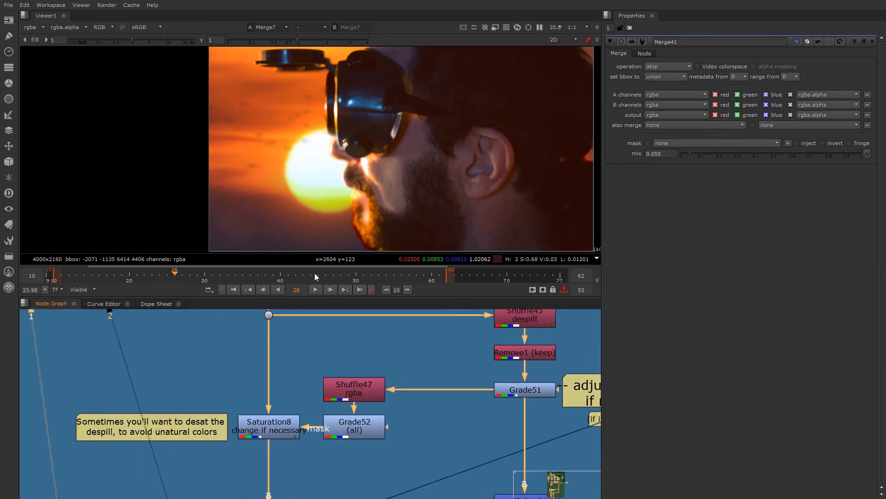
{"action": "scroll", "coordinate": [356, 239], "scroll_direction": "up", "scroll_amount": 1}
{"action": "scroll", "coordinate": [290, 395], "scroll_direction": "down", "scroll_amount": 8}
{"action": "left_click_drag", "start_coordinate": [271, 363], "coordinate": [437, 452]}
{"action": "left_click", "coordinate": [364, 454]}
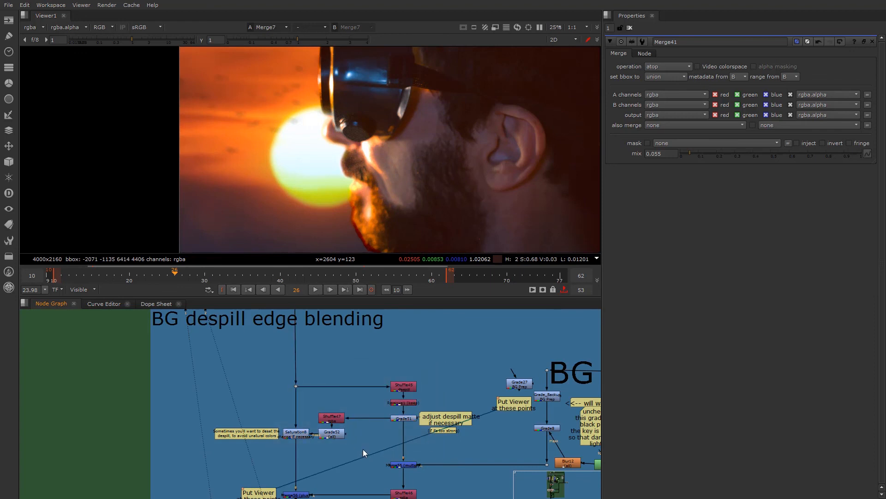
- View the Saturation8 output and inspect the despilled edges around the mouth and beard
{"action": "left_click", "coordinate": [302, 434]}
{"action": "middle_click_drag", "start_coordinate": [318, 490], "coordinate": [322, 453]}
{"action": "scroll", "coordinate": [296, 457], "scroll_direction": "up", "scroll_amount": 2}
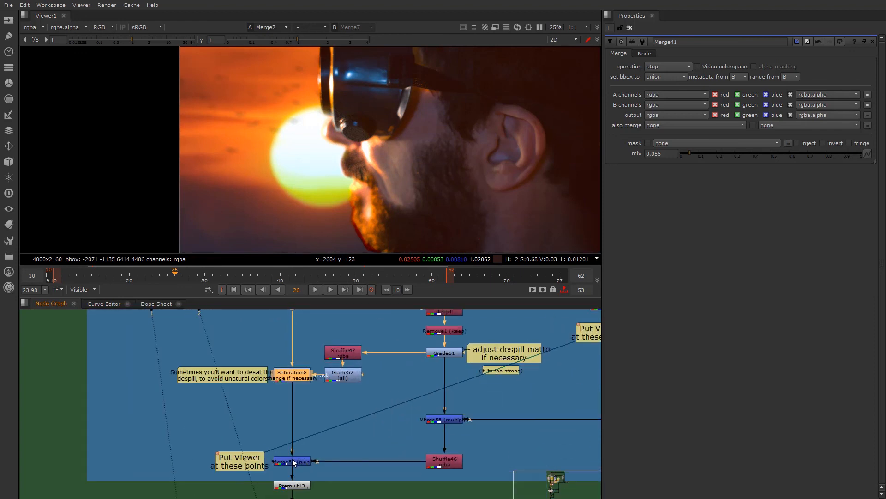
{"action": "scroll", "coordinate": [273, 434], "scroll_direction": "down", "scroll_amount": 4}
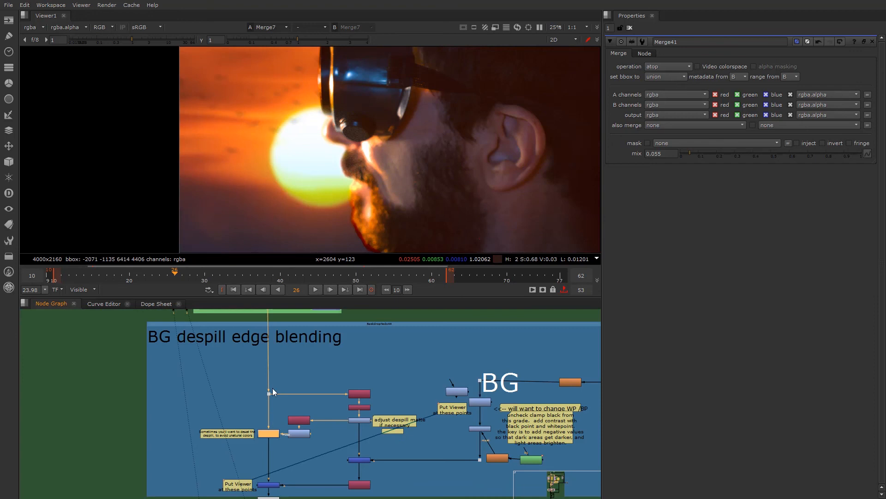
{"action": "scroll", "coordinate": [275, 398], "scroll_direction": "up", "scroll_amount": 4}
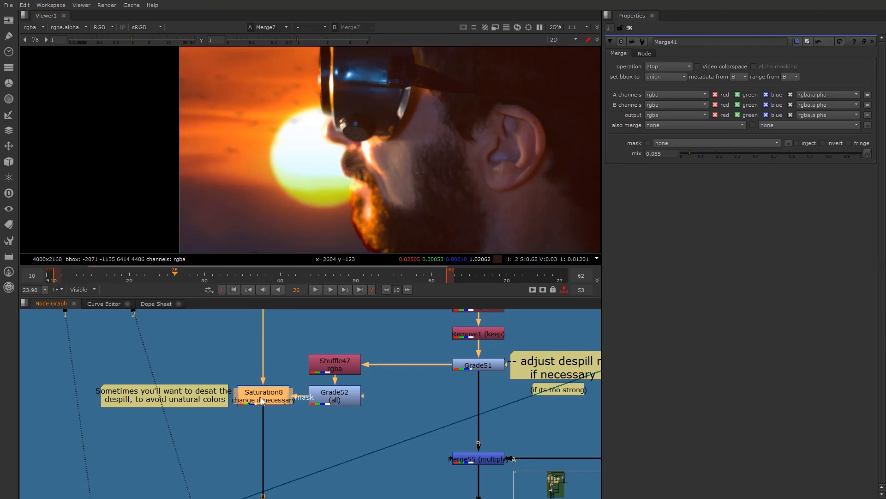
{"action": "key", "text": "1"}
{"action": "scroll", "coordinate": [343, 232], "scroll_direction": "up", "scroll_amount": 2}
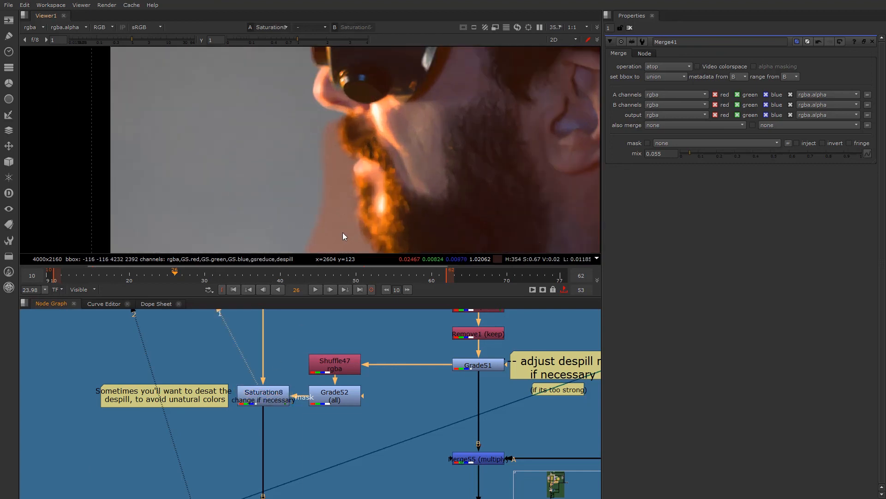
{"action": "middle_click_drag", "start_coordinate": [343, 232], "coordinate": [329, 172]}
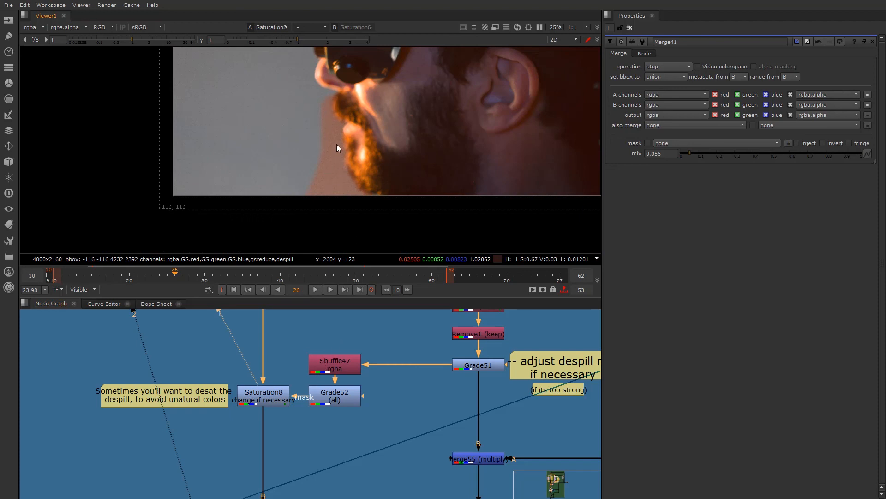
- Disable the HueCorrect node and Keymix1 in the Edge Despill section
{"action": "scroll", "coordinate": [299, 345], "scroll_direction": "down", "scroll_amount": 6}
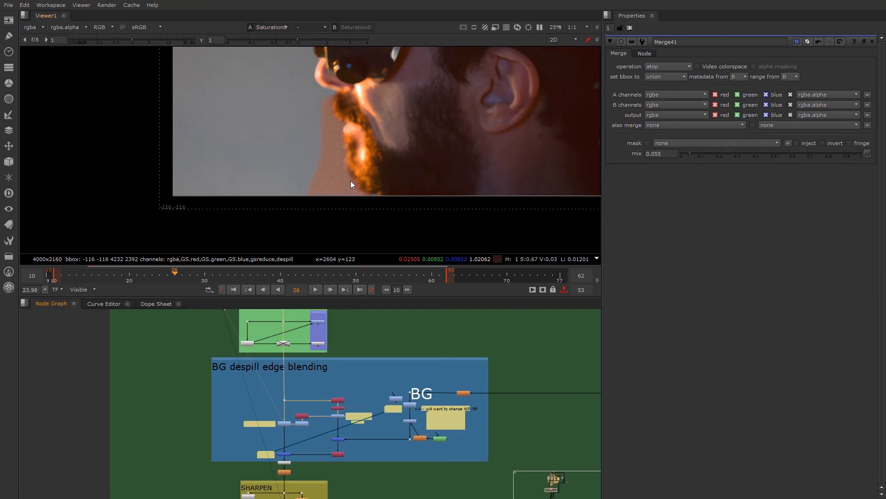
{"action": "middle_click_drag", "start_coordinate": [289, 377], "coordinate": [289, 426]}
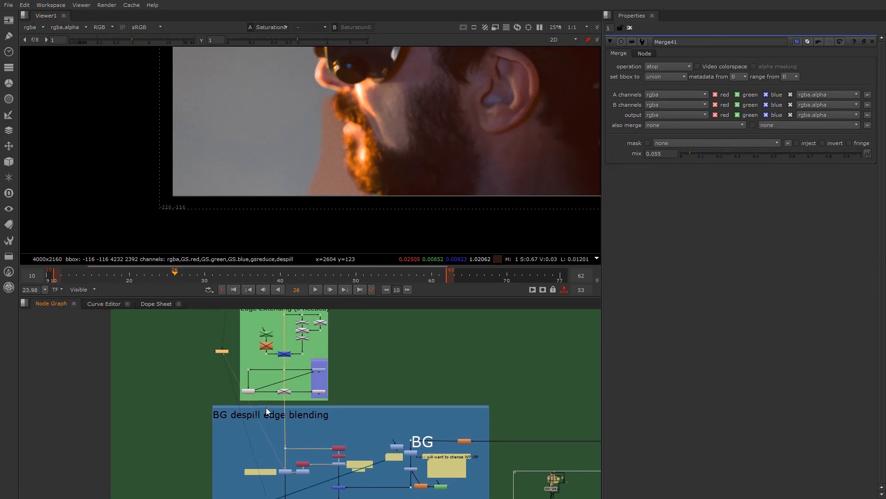
{"action": "scroll", "coordinate": [270, 413], "scroll_direction": "up", "scroll_amount": 3}
{"action": "scroll", "coordinate": [269, 418], "scroll_direction": "down", "scroll_amount": 5}
{"action": "middle_click_drag", "start_coordinate": [258, 335], "coordinate": [249, 471]}
{"action": "scroll", "coordinate": [250, 469], "scroll_direction": "down", "scroll_amount": 3}
{"action": "middle_click_drag", "start_coordinate": [238, 370], "coordinate": [270, 436]}
{"action": "scroll", "coordinate": [282, 399], "scroll_direction": "up", "scroll_amount": 3}
{"action": "middle_click_drag", "start_coordinate": [215, 389], "coordinate": [293, 410]}
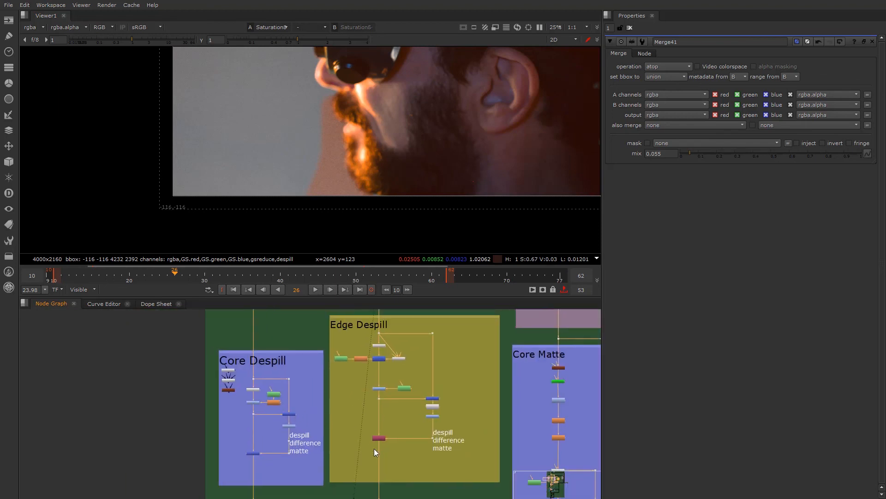
{"action": "scroll", "coordinate": [370, 450], "scroll_direction": "up", "scroll_amount": 6}
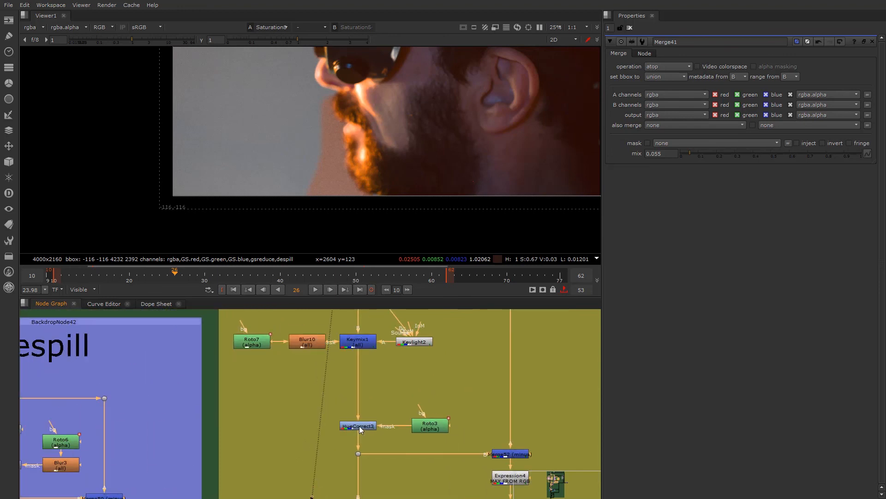
{"action": "key", "text": "d"}
{"action": "left_click", "coordinate": [358, 344]}
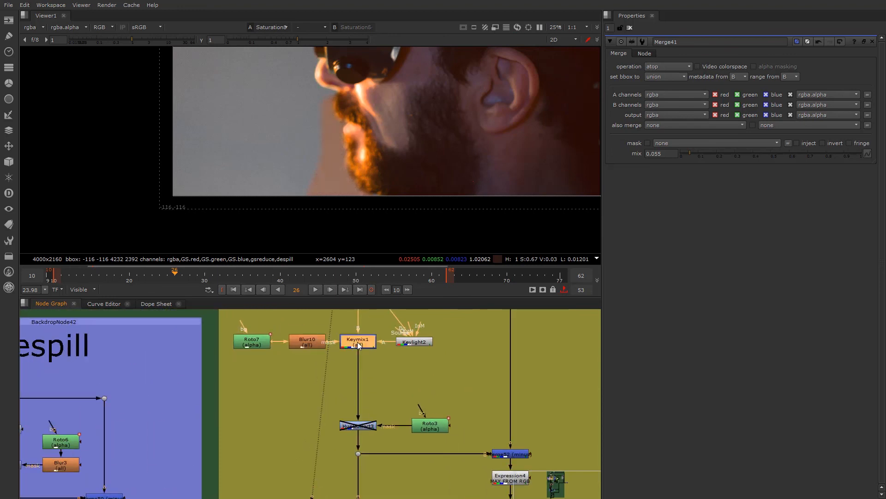
{"action": "key", "text": "d"}
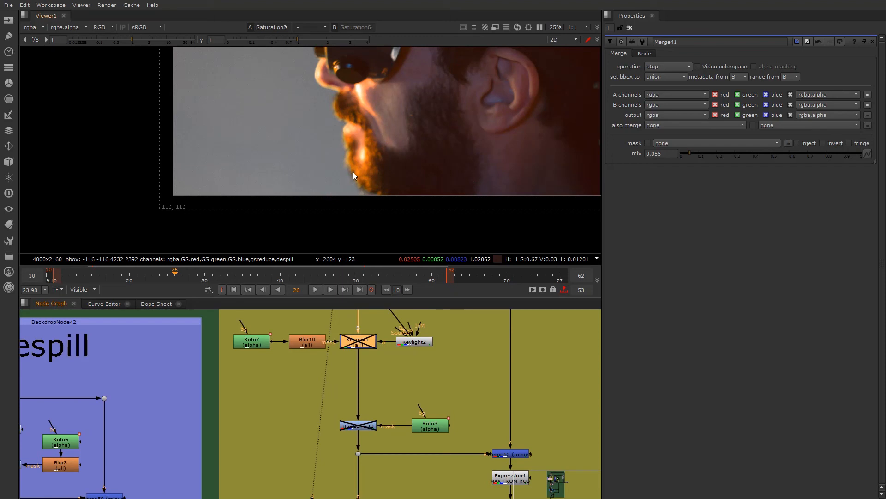
- View the full composite at Merge7 again and check the beard edge against the sunset
{"action": "scroll", "coordinate": [320, 405], "scroll_direction": "down", "scroll_amount": 6}
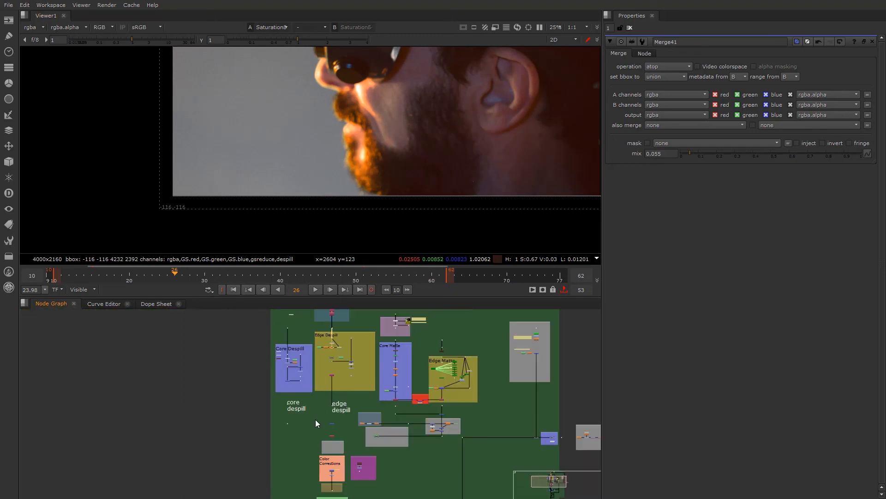
{"action": "scroll", "coordinate": [349, 392], "scroll_direction": "up", "scroll_amount": 6}
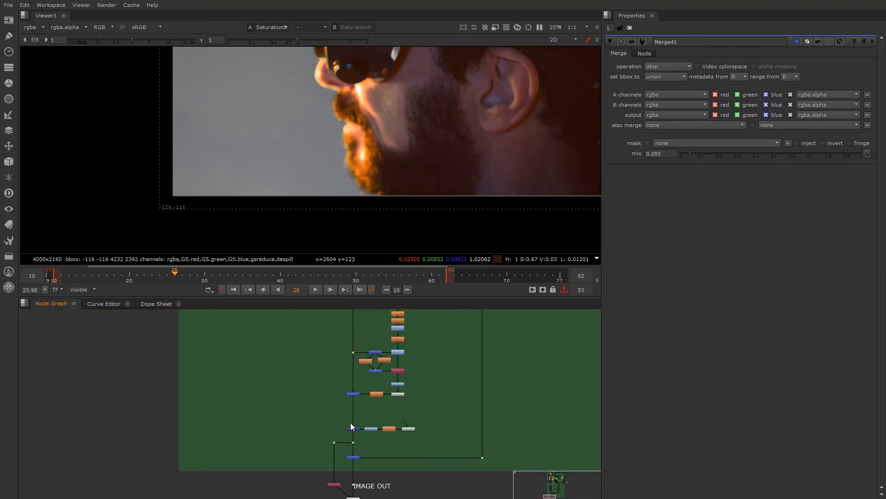
{"action": "scroll", "coordinate": [354, 444], "scroll_direction": "down", "scroll_amount": 5}
{"action": "middle_click_drag", "start_coordinate": [353, 444], "coordinate": [333, 496]}
{"action": "scroll", "coordinate": [331, 360], "scroll_direction": "up", "scroll_amount": 5}
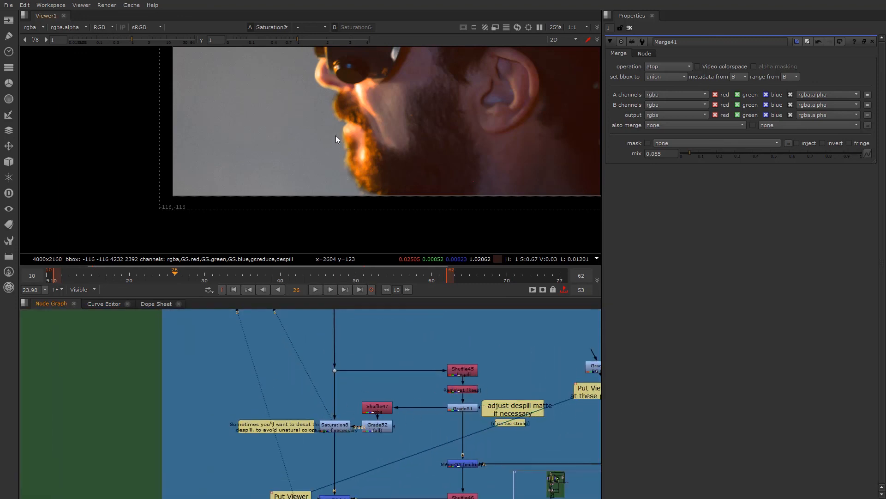
{"action": "scroll", "coordinate": [353, 445], "scroll_direction": "down", "scroll_amount": 3}
{"action": "middle_click_drag", "start_coordinate": [329, 474], "coordinate": [301, 343]}
{"action": "scroll", "coordinate": [311, 398], "scroll_direction": "down", "scroll_amount": 3}
{"action": "mouse_move", "coordinate": [312, 433]}
{"action": "middle_mouse_down"}
{"action": "mouse_move", "coordinate": [310, 371]}
{"action": "mouse_move", "coordinate": [308, 386]}
{"action": "middle_mouse_up"}
{"action": "middle_click_drag", "start_coordinate": [312, 483], "coordinate": [305, 399]}
{"action": "scroll", "coordinate": [305, 399], "scroll_direction": "up", "scroll_amount": 5}
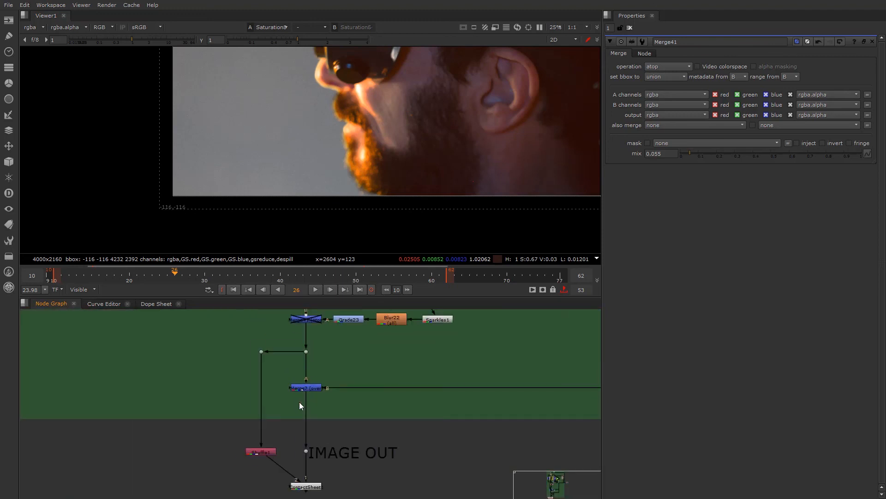
{"action": "left_click", "coordinate": [306, 385]}
{"action": "key", "text": "1"}
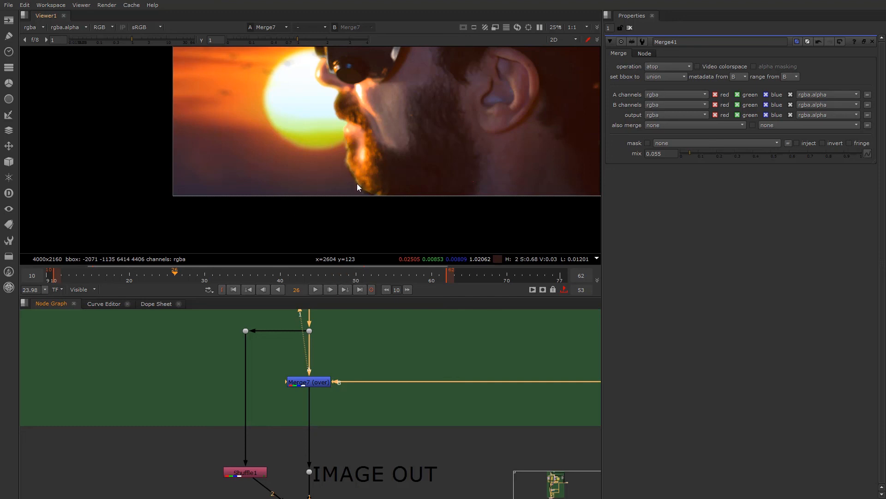
{"action": "scroll", "coordinate": [346, 146], "scroll_direction": "down", "scroll_amount": 3}
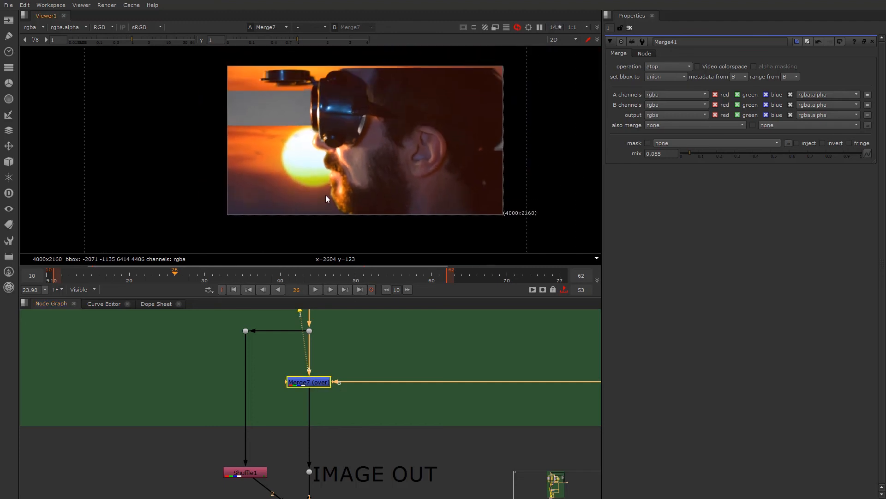
- Trace the node graph past the Color Corrections and BG despill edge blending sections down to the IMAGE OUT nodes
{"action": "scroll", "coordinate": [309, 333], "scroll_direction": "down", "scroll_amount": 6}
{"action": "middle_click_drag", "start_coordinate": [307, 332], "coordinate": [311, 492]}
{"action": "middle_click_drag", "start_coordinate": [314, 337], "coordinate": [310, 495]}
{"action": "middle_click_drag", "start_coordinate": [299, 360], "coordinate": [300, 450]}
{"action": "scroll", "coordinate": [256, 370], "scroll_direction": "up", "scroll_amount": 3}
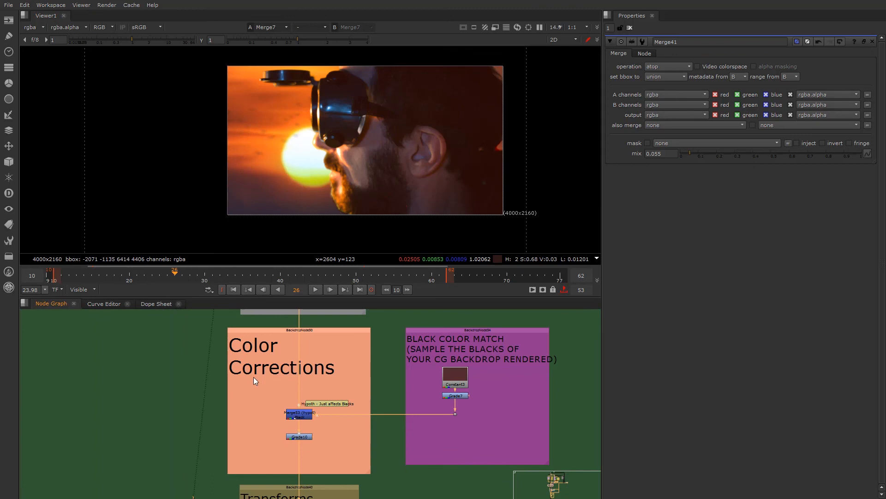
{"action": "scroll", "coordinate": [254, 383], "scroll_direction": "down", "scroll_amount": 5}
{"action": "scroll", "coordinate": [225, 365], "scroll_direction": "up", "scroll_amount": 4}
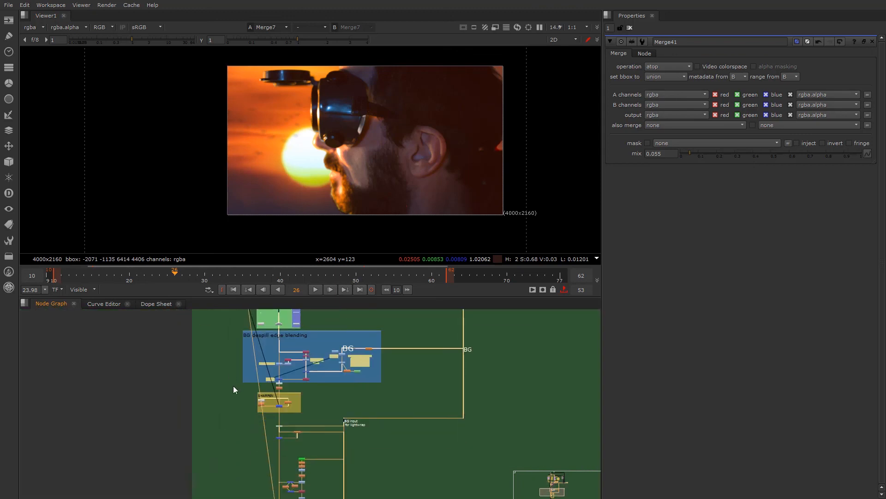
{"action": "scroll", "coordinate": [251, 393], "scroll_direction": "down", "scroll_amount": 3}
{"action": "scroll", "coordinate": [253, 398], "scroll_direction": "up", "scroll_amount": 6}
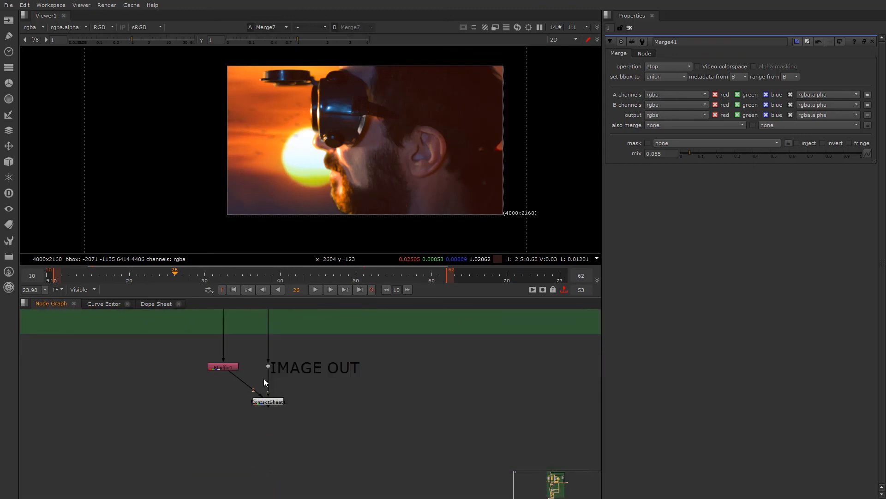
- View the ContactSheet1 output in a maximized viewer, fitted to show the composite beside the green screen plate
{"action": "scroll", "coordinate": [251, 383], "scroll_direction": "up", "scroll_amount": 5}
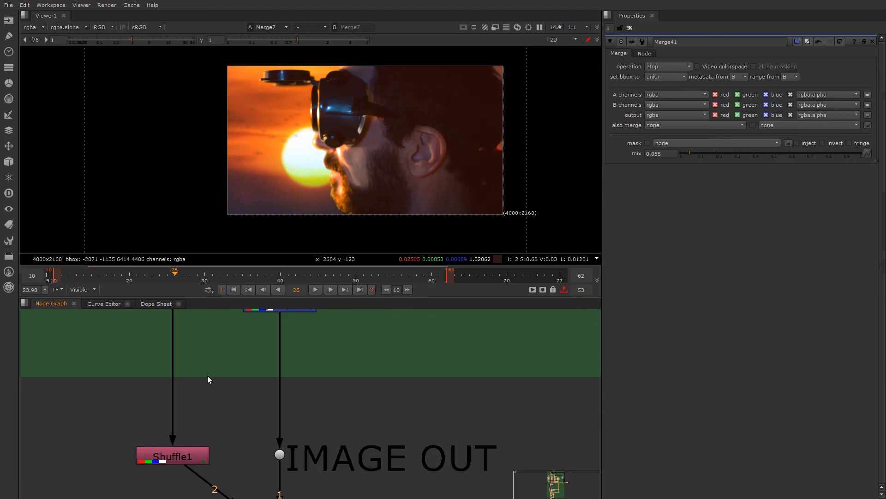
{"action": "scroll", "coordinate": [223, 428], "scroll_direction": "up", "scroll_amount": 2}
{"action": "left_click", "coordinate": [257, 459]}
{"action": "key", "text": "1"}
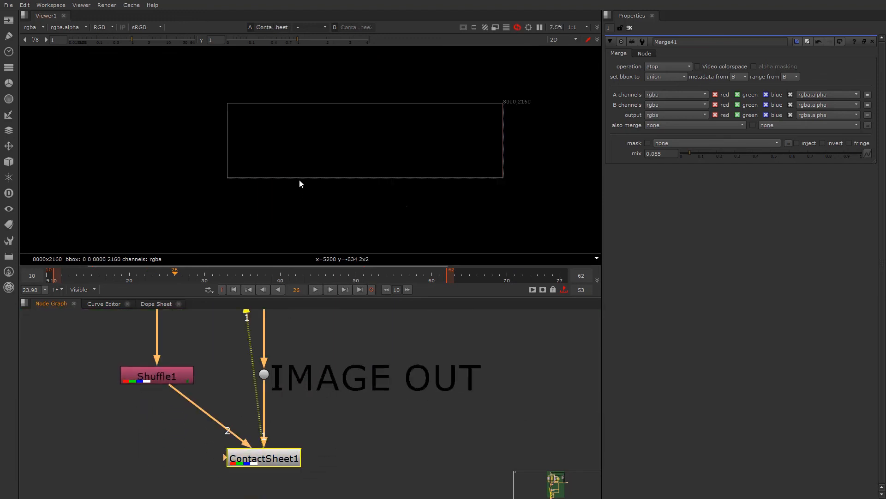
{"action": "key", "text": "space"}
{"action": "key", "text": "f"}
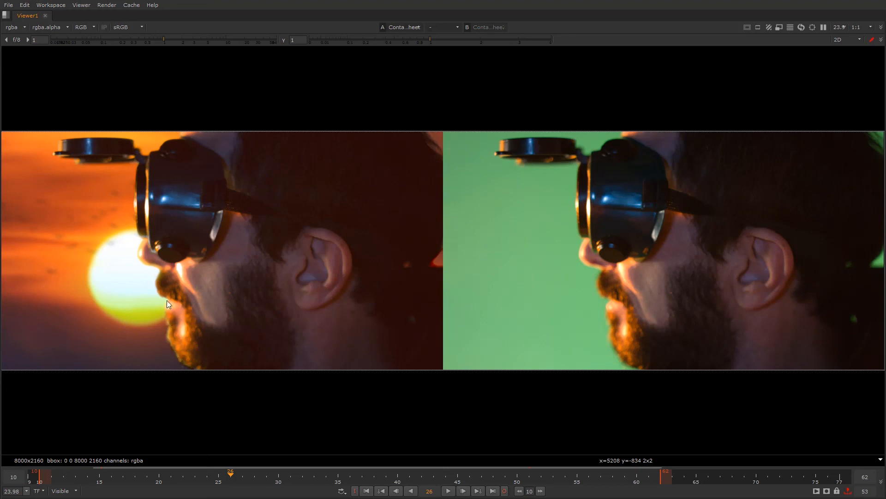
- Inspect the sunset composite's nose, goggles and cheek highlight up close, checking them against the whole side-by-side image
{"action": "scroll", "coordinate": [141, 251], "scroll_direction": "up", "scroll_amount": 8}
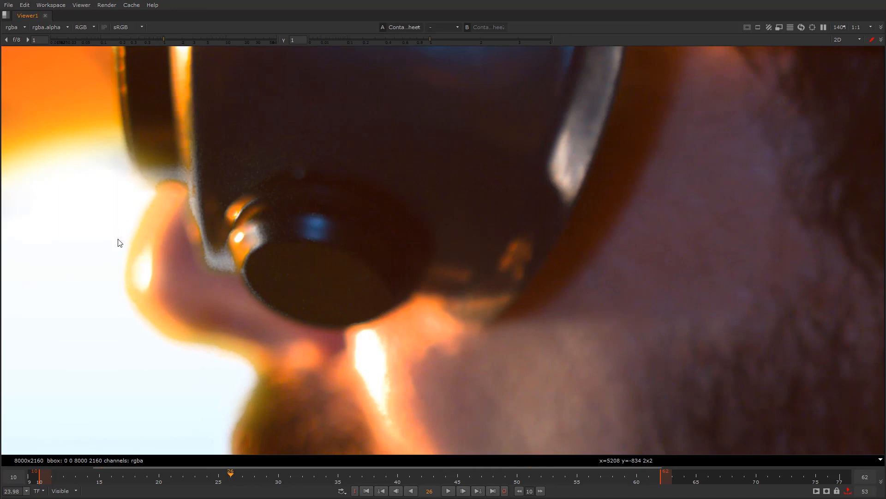
{"action": "scroll", "coordinate": [147, 254], "scroll_direction": "down", "scroll_amount": 5}
{"action": "scroll", "coordinate": [234, 295], "scroll_direction": "up", "scroll_amount": 3}
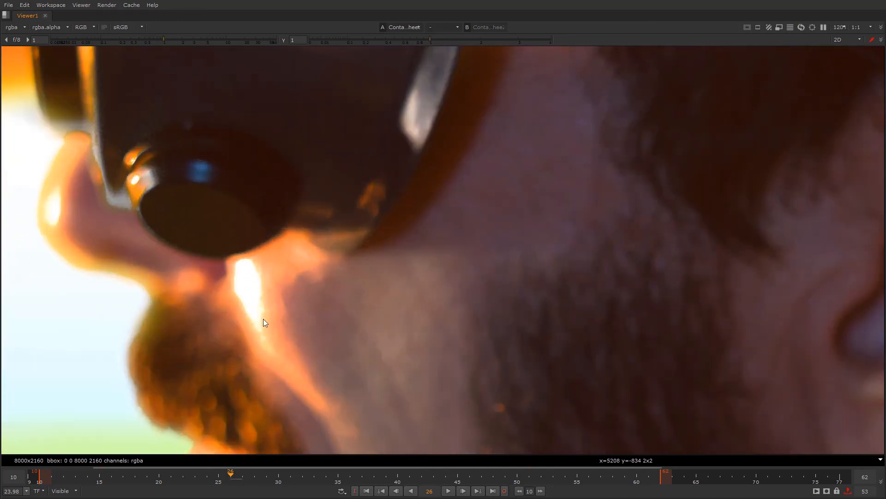
{"action": "scroll", "coordinate": [263, 318], "scroll_direction": "down", "scroll_amount": 6}
{"action": "scroll", "coordinate": [244, 301], "scroll_direction": "up", "scroll_amount": 2}
{"action": "scroll", "coordinate": [200, 283], "scroll_direction": "down", "scroll_amount": 1}
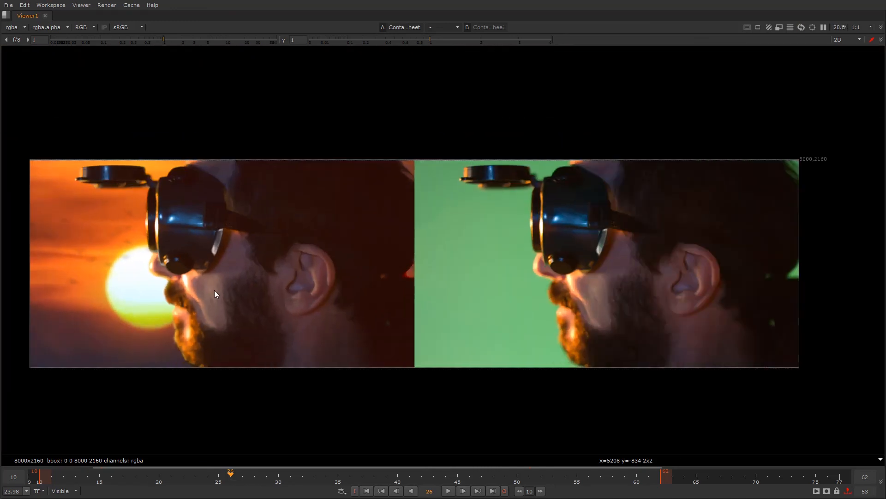
{"action": "scroll", "coordinate": [215, 290], "scroll_direction": "up", "scroll_amount": 1}
{"action": "scroll", "coordinate": [245, 293], "scroll_direction": "down", "scroll_amount": 1}
{"action": "scroll", "coordinate": [318, 280], "scroll_direction": "up", "scroll_amount": 3}
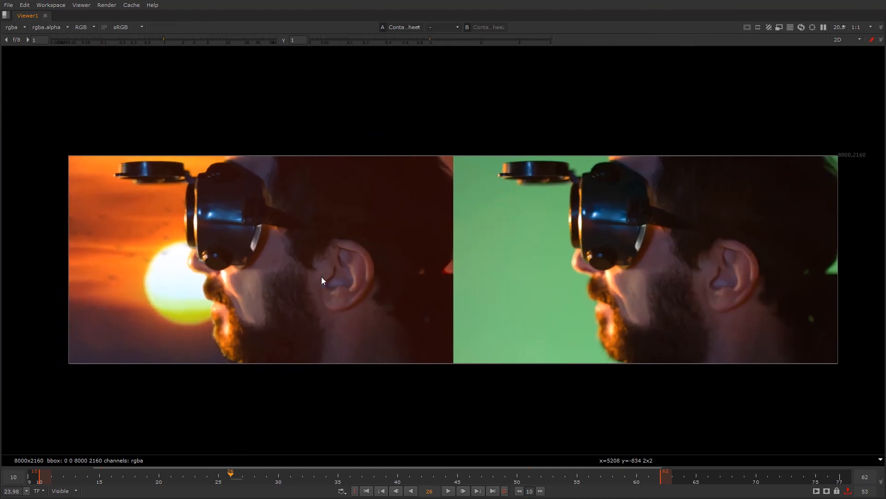
- Examine the nose, moustache and cheek highlight in the original green screen plate, then return to the side-by-side comparison
{"action": "middle_click_drag", "start_coordinate": [405, 290], "coordinate": [384, 291]}
{"action": "scroll", "coordinate": [384, 290], "scroll_direction": "down", "scroll_amount": 1}
{"action": "scroll", "coordinate": [384, 291], "scroll_direction": "up", "scroll_amount": 1}
{"action": "scroll", "coordinate": [654, 277], "scroll_direction": "up", "scroll_amount": 5}
{"action": "scroll", "coordinate": [654, 278], "scroll_direction": "up", "scroll_amount": 4}
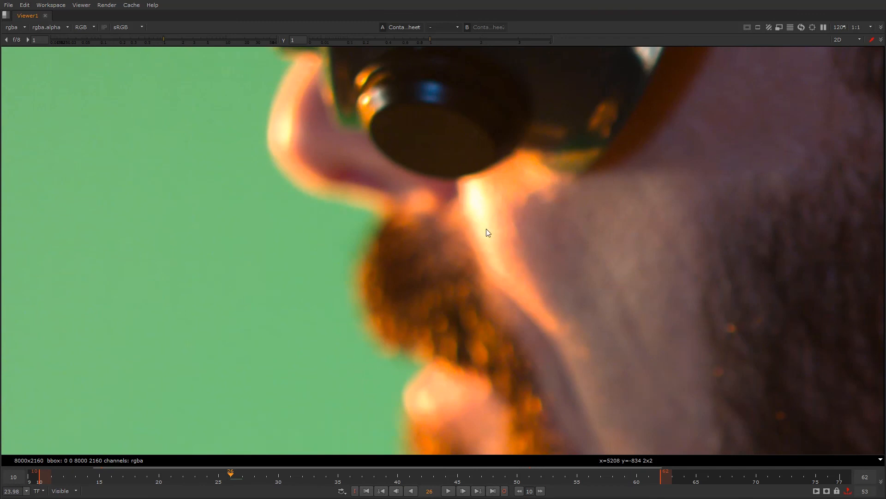
{"action": "scroll", "coordinate": [481, 221], "scroll_direction": "down", "scroll_amount": 10}
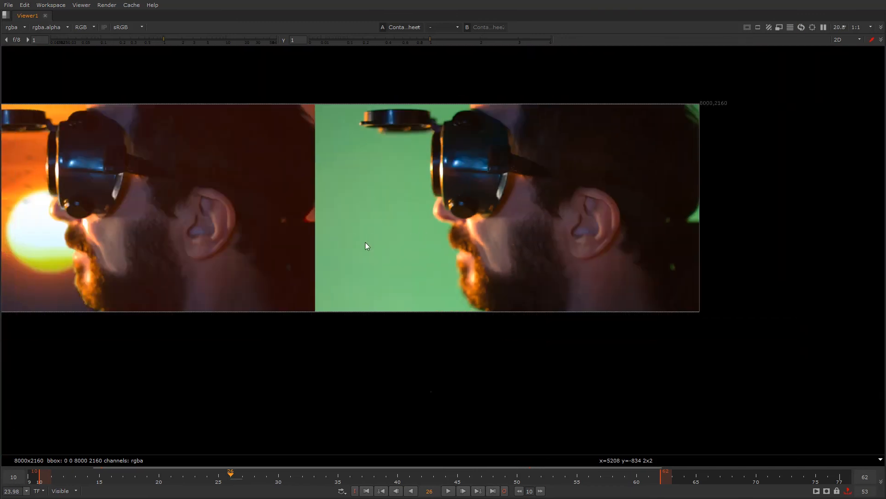
{"action": "middle_click_drag", "start_coordinate": [366, 246], "coordinate": [419, 284]}
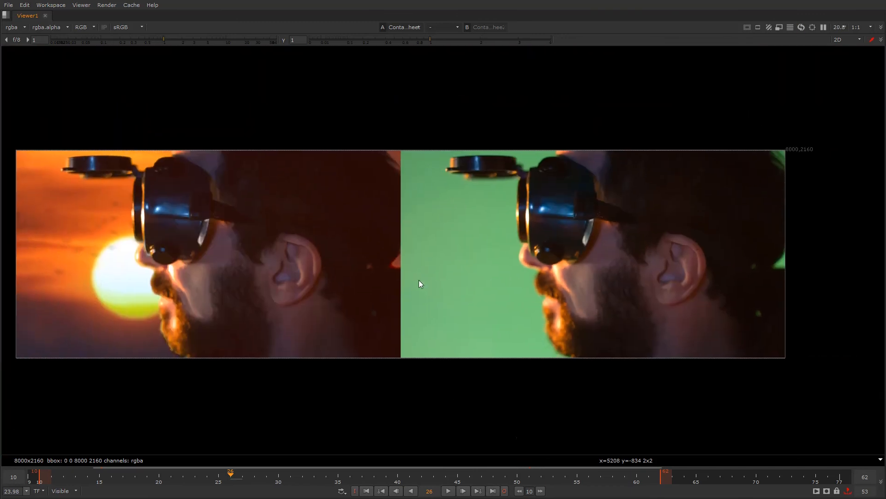
- Compare the face profile and beard edge in the green screen plate with the sunset composite
{"action": "scroll", "coordinate": [422, 279], "scroll_direction": "up", "scroll_amount": 1}
{"action": "scroll", "coordinate": [433, 269], "scroll_direction": "down", "scroll_amount": 1}
{"action": "scroll", "coordinate": [431, 269], "scroll_direction": "up", "scroll_amount": 1}
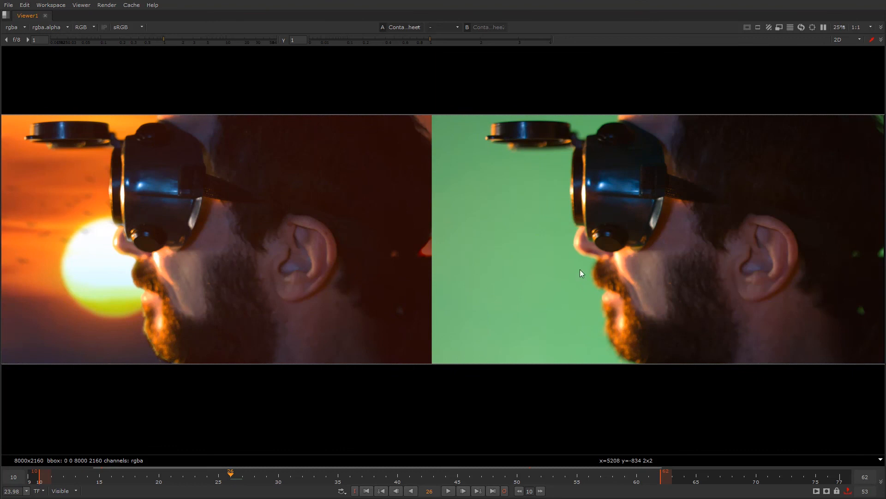
{"action": "scroll", "coordinate": [606, 262], "scroll_direction": "up", "scroll_amount": 9}
{"action": "scroll", "coordinate": [624, 261], "scroll_direction": "down", "scroll_amount": 8}
{"action": "scroll", "coordinate": [612, 246], "scroll_direction": "up", "scroll_amount": 9}
{"action": "scroll", "coordinate": [612, 245], "scroll_direction": "down", "scroll_amount": 9}
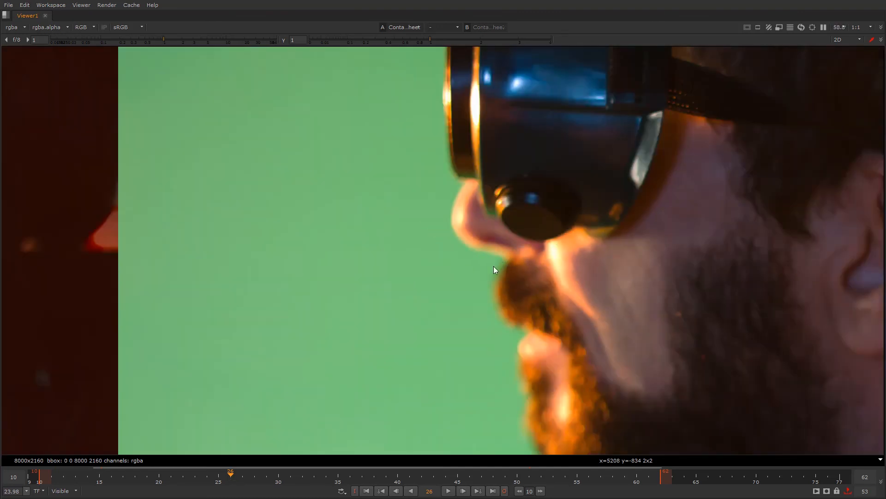
- Recheck the composite's bright cheek highlight and nose edge, then bring both full images back into view
{"action": "scroll", "coordinate": [371, 268], "scroll_direction": "up", "scroll_amount": 4}
{"action": "scroll", "coordinate": [323, 270], "scroll_direction": "up", "scroll_amount": 2}
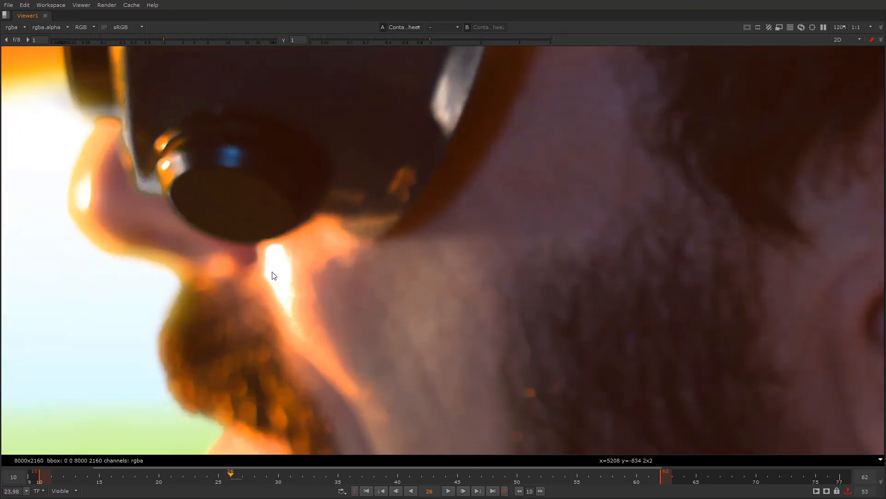
{"action": "scroll", "coordinate": [286, 299], "scroll_direction": "down", "scroll_amount": 4}
{"action": "scroll", "coordinate": [297, 299], "scroll_direction": "down", "scroll_amount": 1}
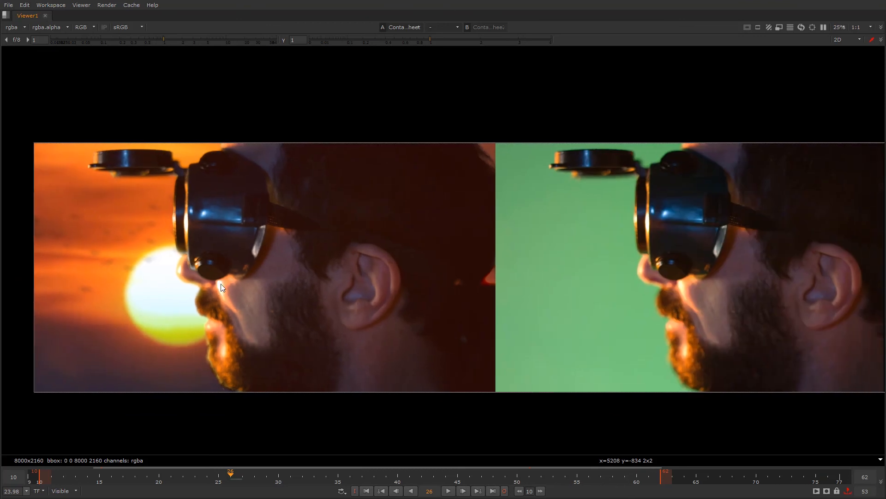
{"action": "scroll", "coordinate": [450, 324], "scroll_direction": "down", "scroll_amount": 1}
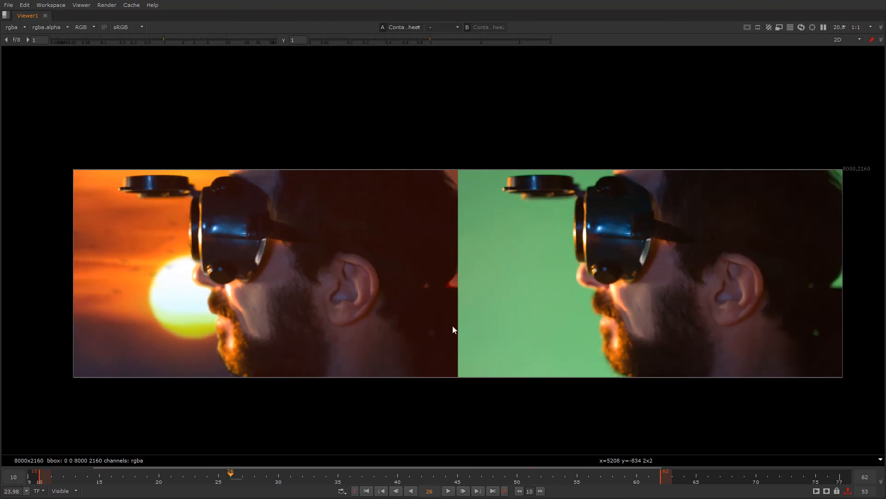